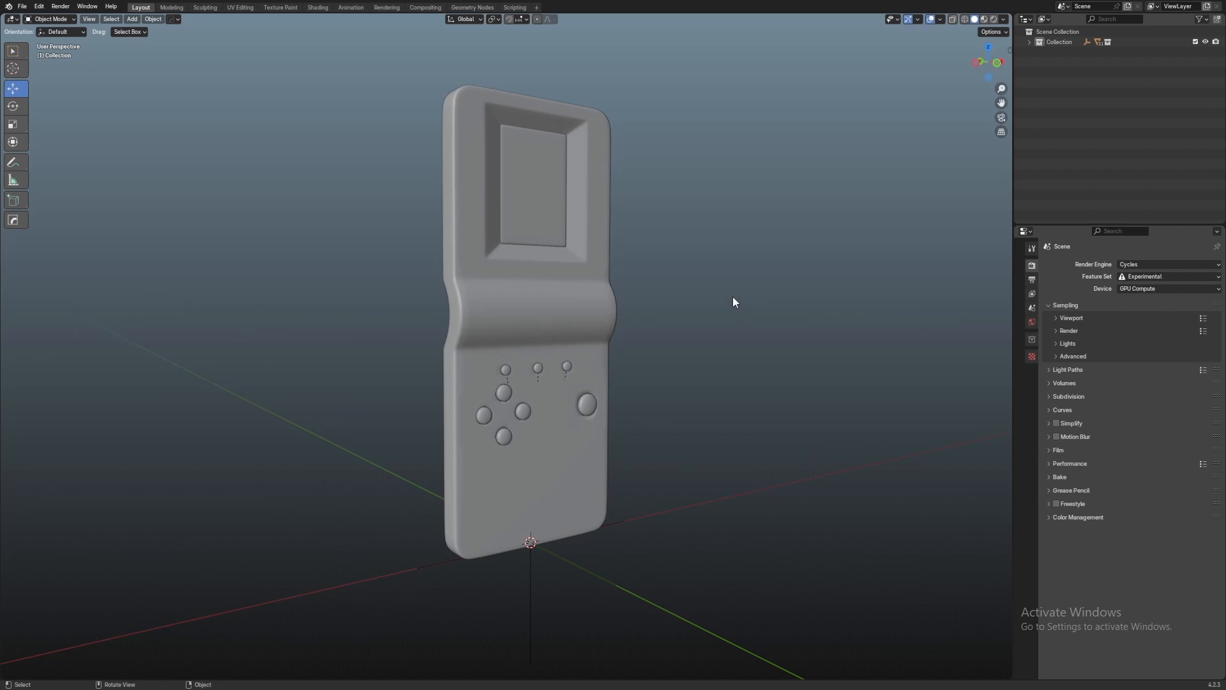
Examine the handheld game model from several angles in solid shading
key(z)
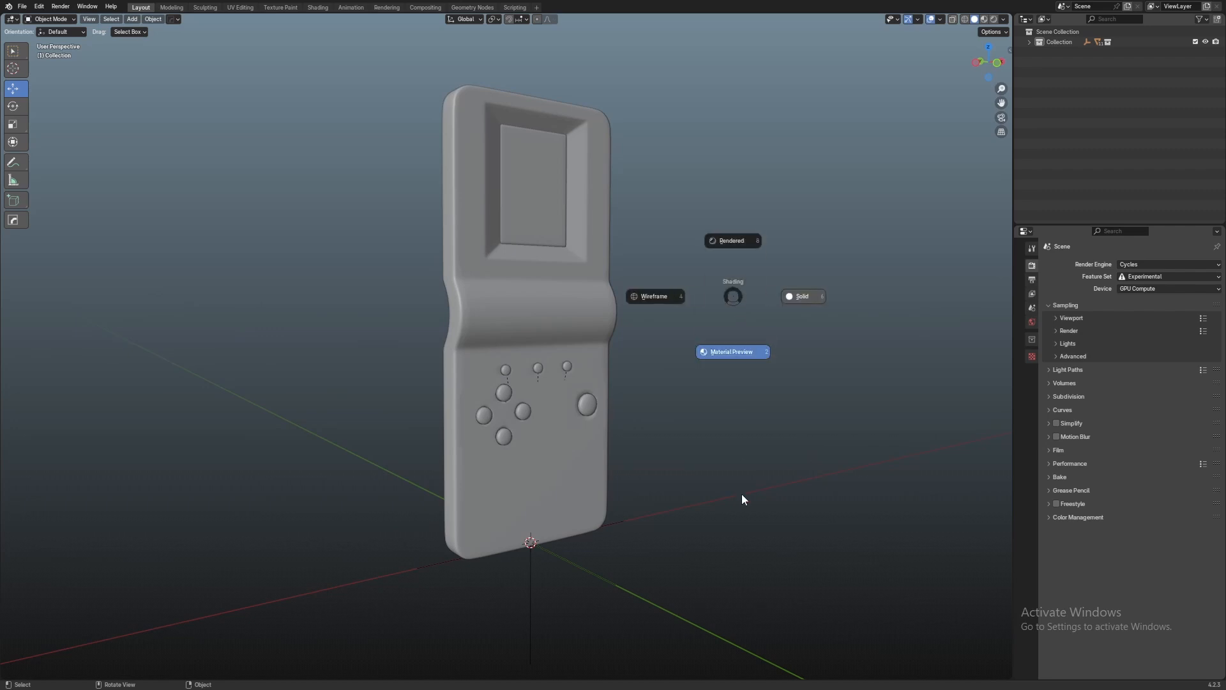
click(742, 499)
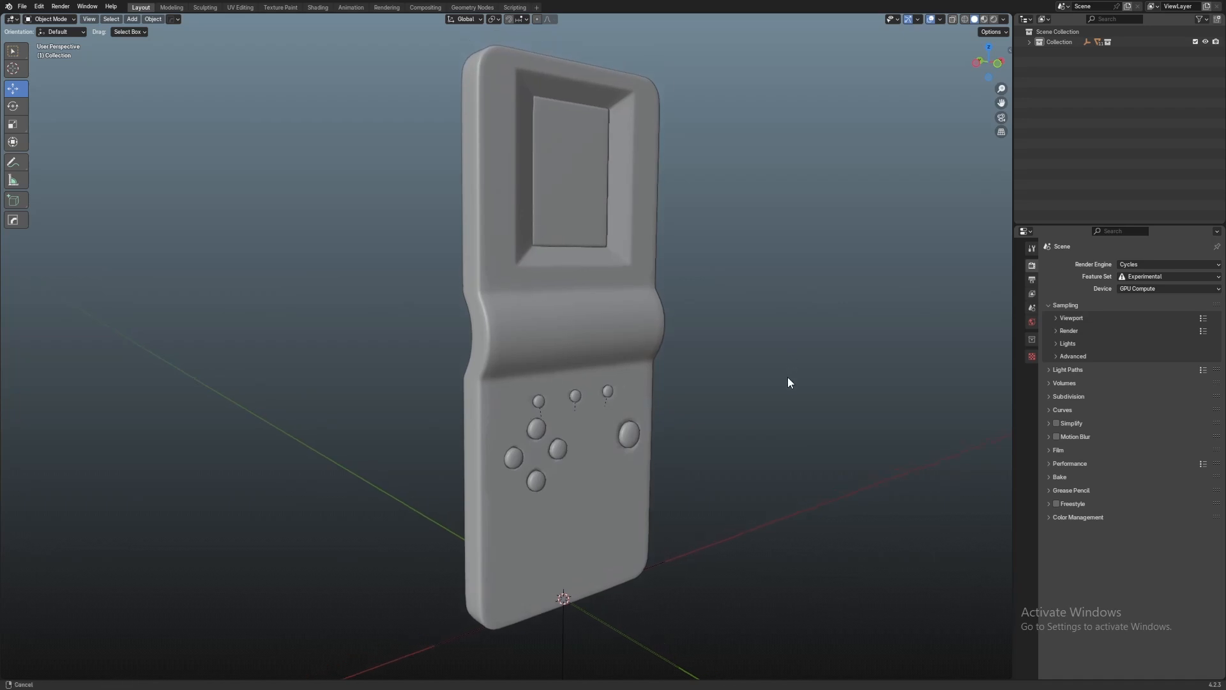
middle_drag(839, 375, 683, 458)
middle_drag(596, 421, 668, 438)
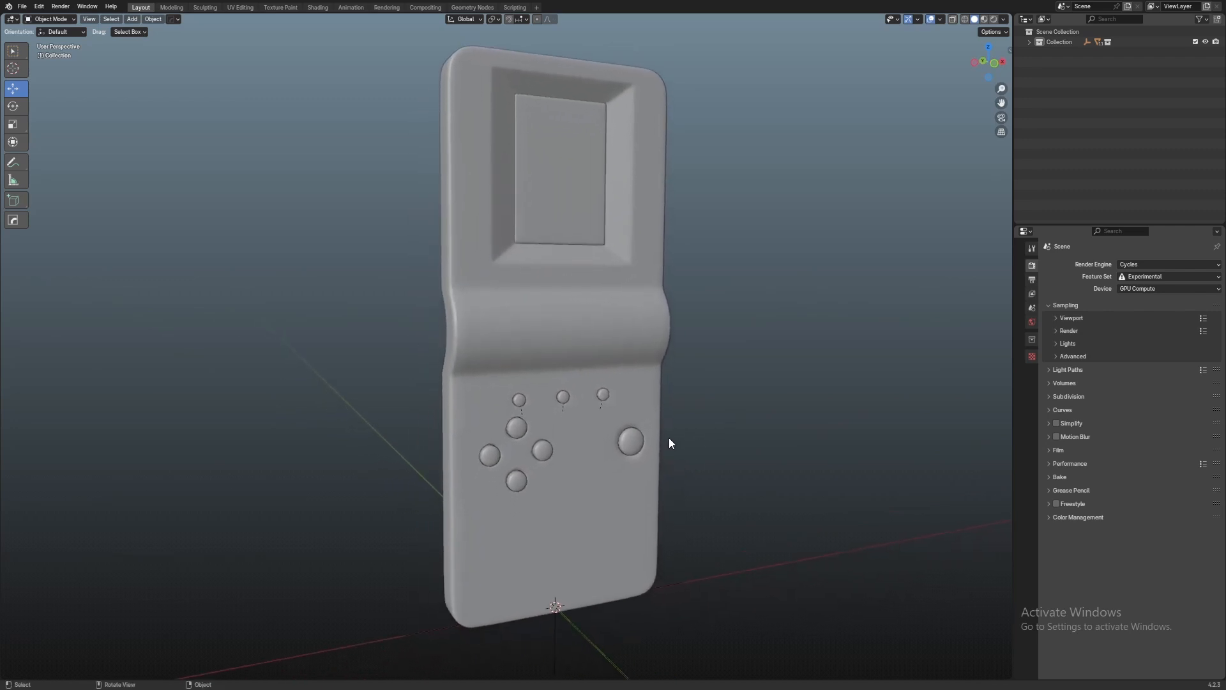
middle_drag(564, 356, 564, 344)
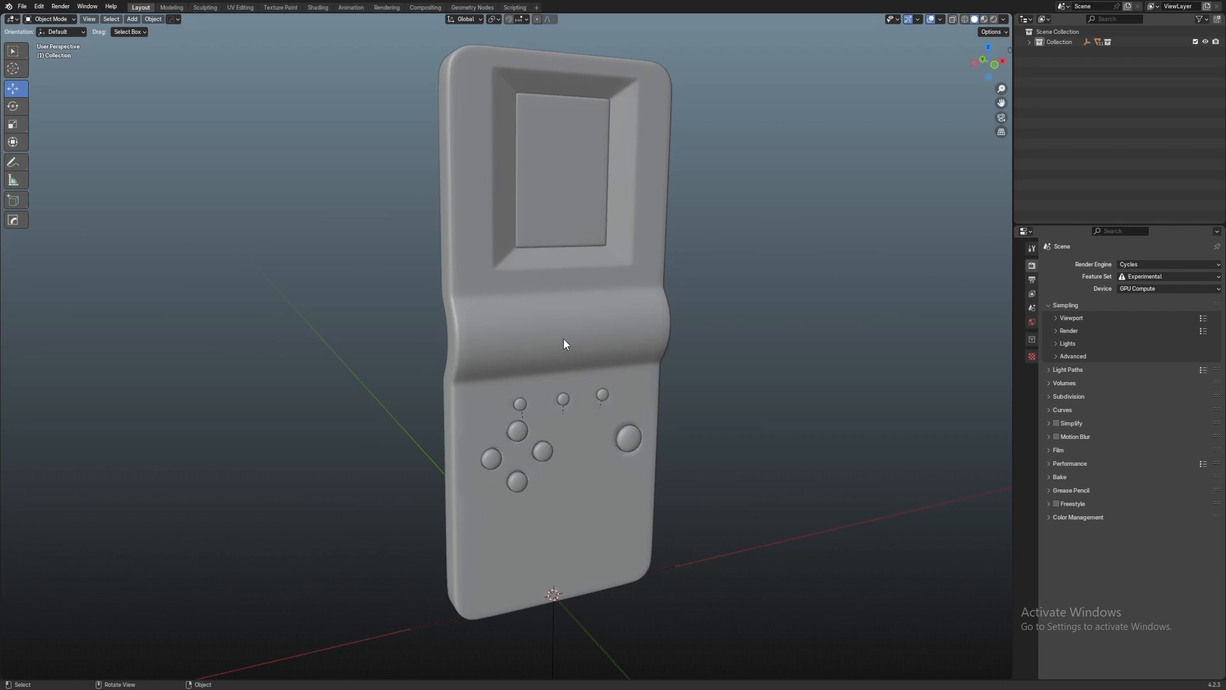
click(526, 202)
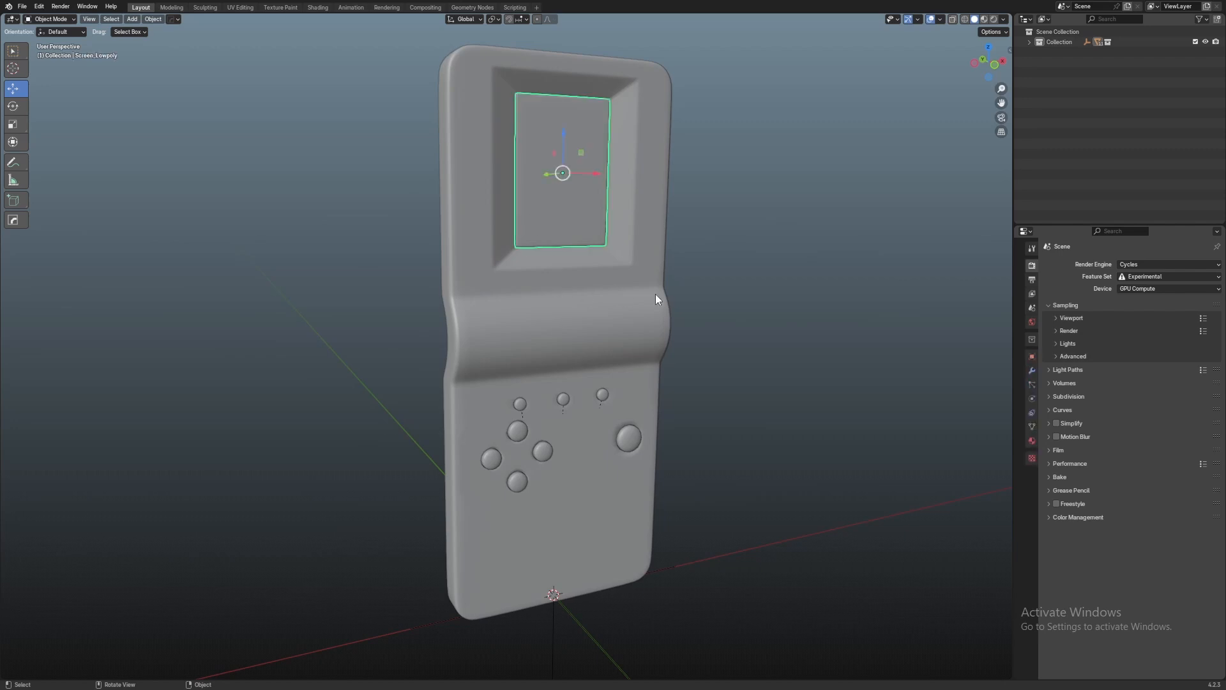
click(726, 293)
scroll(733, 294, down, 3)
middle_drag(734, 294, 764, 325)
Switch the viewport shading to Material Preview with the game's display area in view
click(547, 245)
scroll(575, 281, up, 3)
mouse_move(623, 313)
middle_down()
mouse_move(599, 317)
mouse_move(631, 327)
middle_up()
key(z)
click(627, 469)
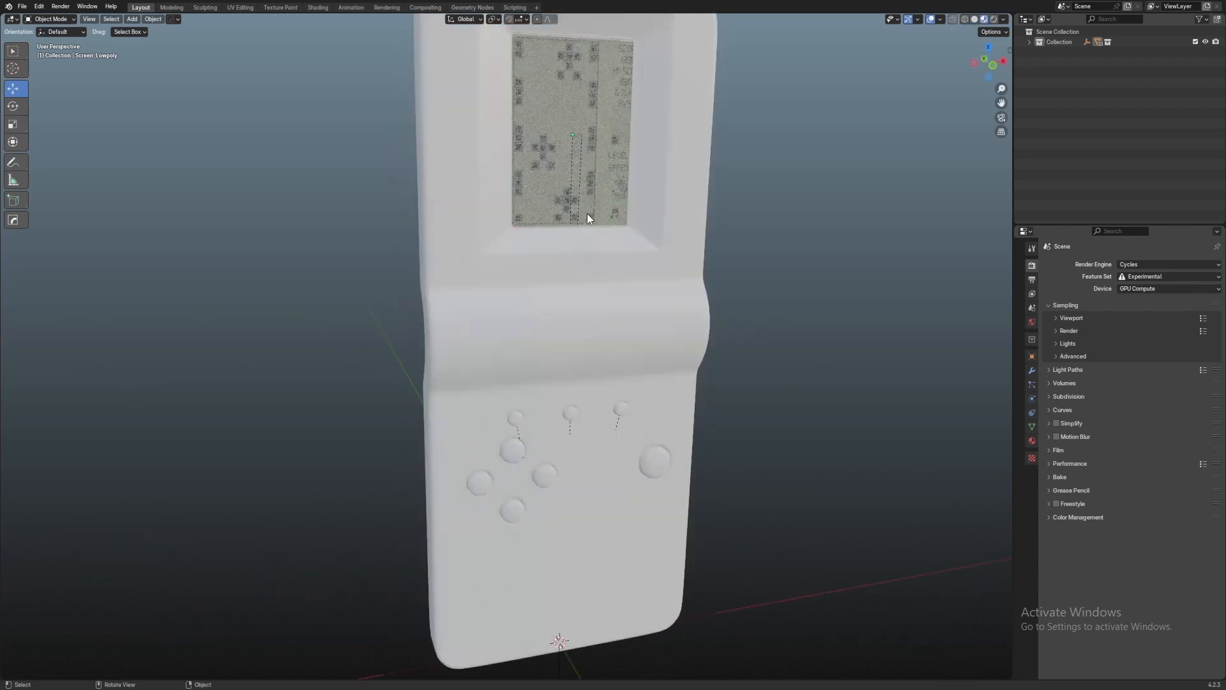
Hide the transparent pane covering the brick game's LCD screen
shift+middle_drag(726, 210, 703, 287)
click(598, 258)
middle_drag(780, 278, 745, 285)
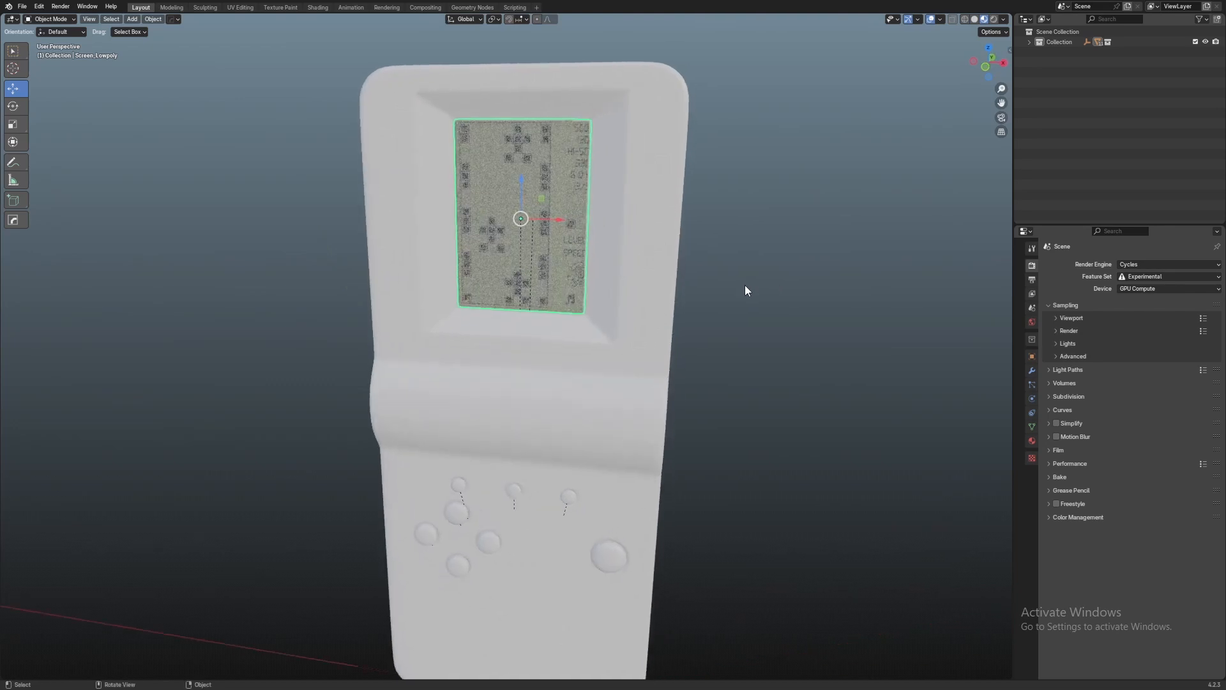
key(h)
scroll(507, 282, up, 2)
middle_drag(508, 283, 579, 287)
scroll(860, 241, down, 1)
mouse_move(861, 242)
middle_down()
mouse_move(780, 263)
mouse_move(816, 242)
mouse_move(744, 210)
mouse_move(795, 273)
mouse_move(682, 302)
mouse_move(607, 275)
middle_up()
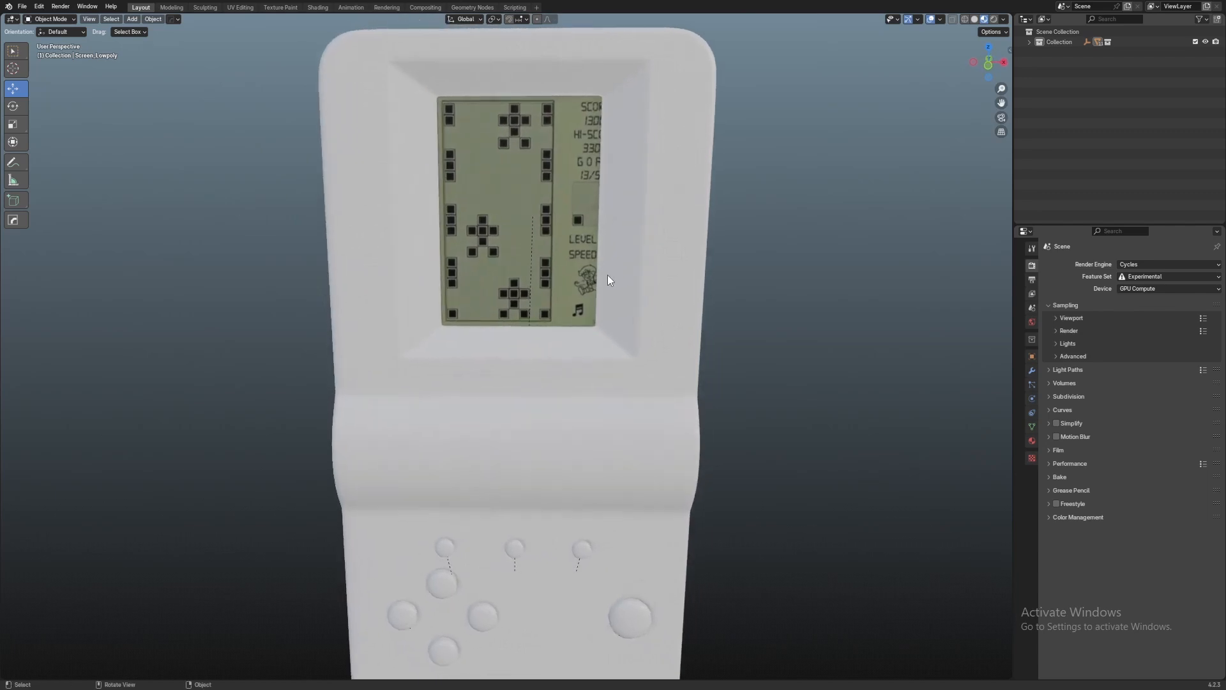
Compare the model in Solid and Material Preview shading, ending in Material Preview
key(z)
click(611, 424)
scroll(611, 424, down, 4)
key(z)
click(689, 349)
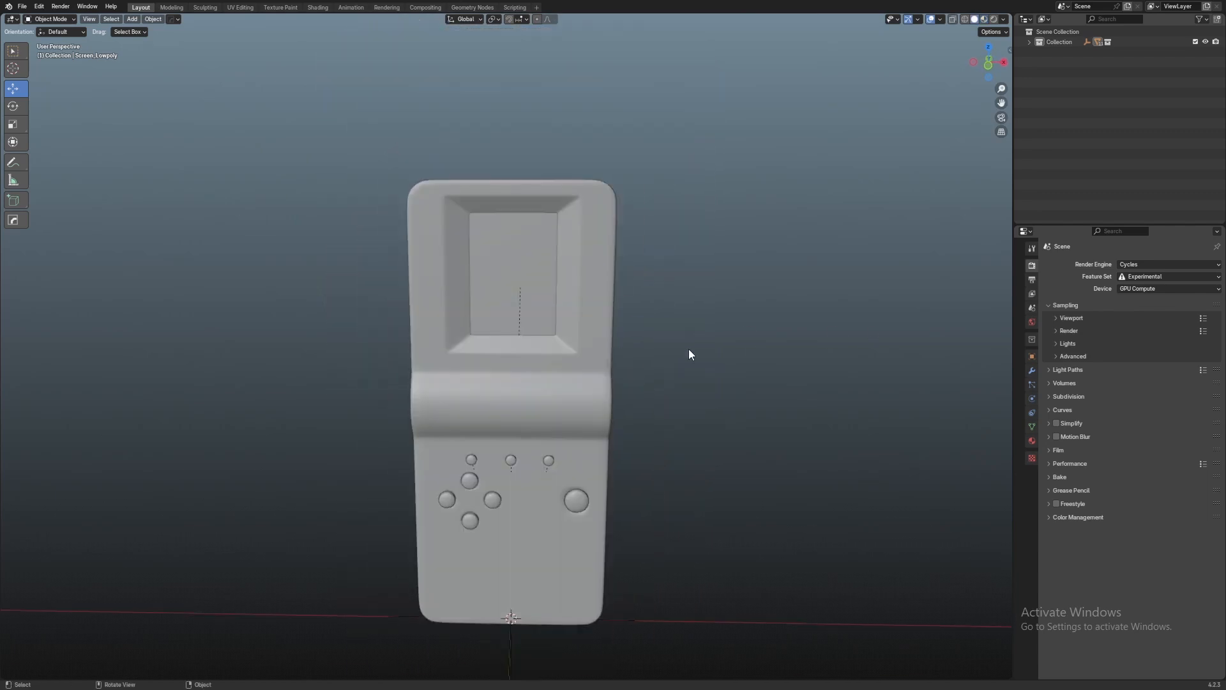
scroll(688, 349, up, 4)
middle_drag(689, 349, 715, 355)
key(z)
click(692, 538)
Split the viewport and show the main body's material in a Shader Editor with the sidebar hidden
click(597, 440)
scroll(639, 422, down, 5)
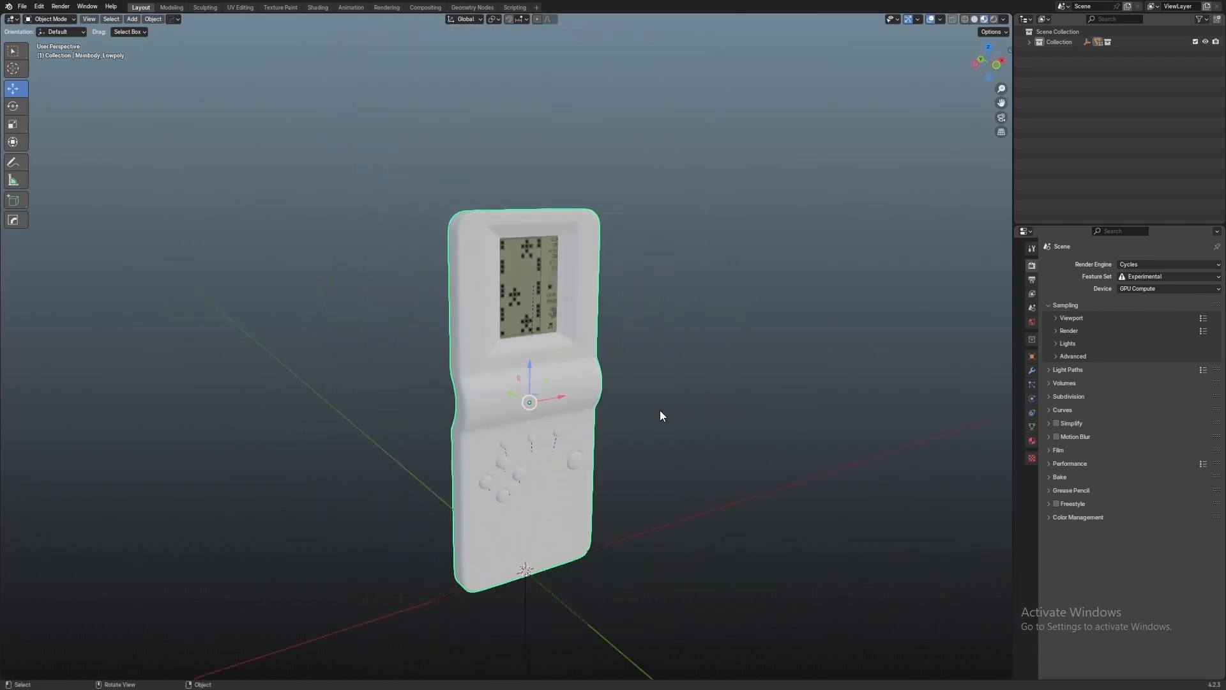
middle_drag(661, 410, 916, 202)
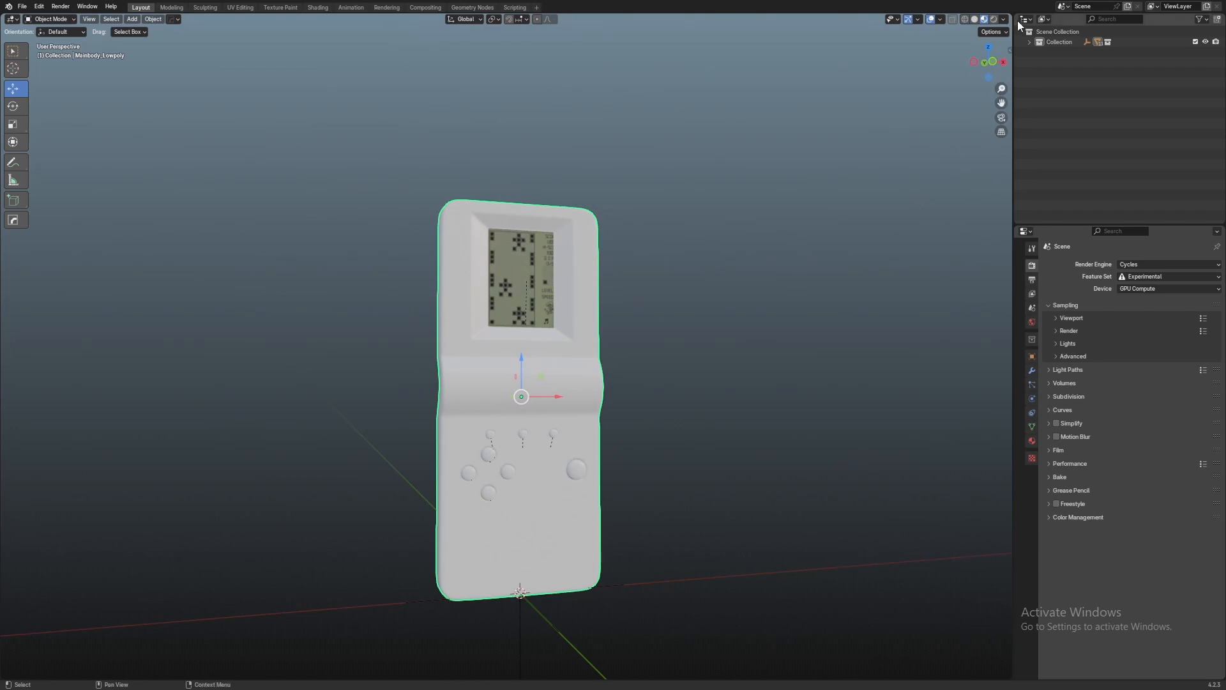
drag(976, 24, 487, 29)
click(499, 19)
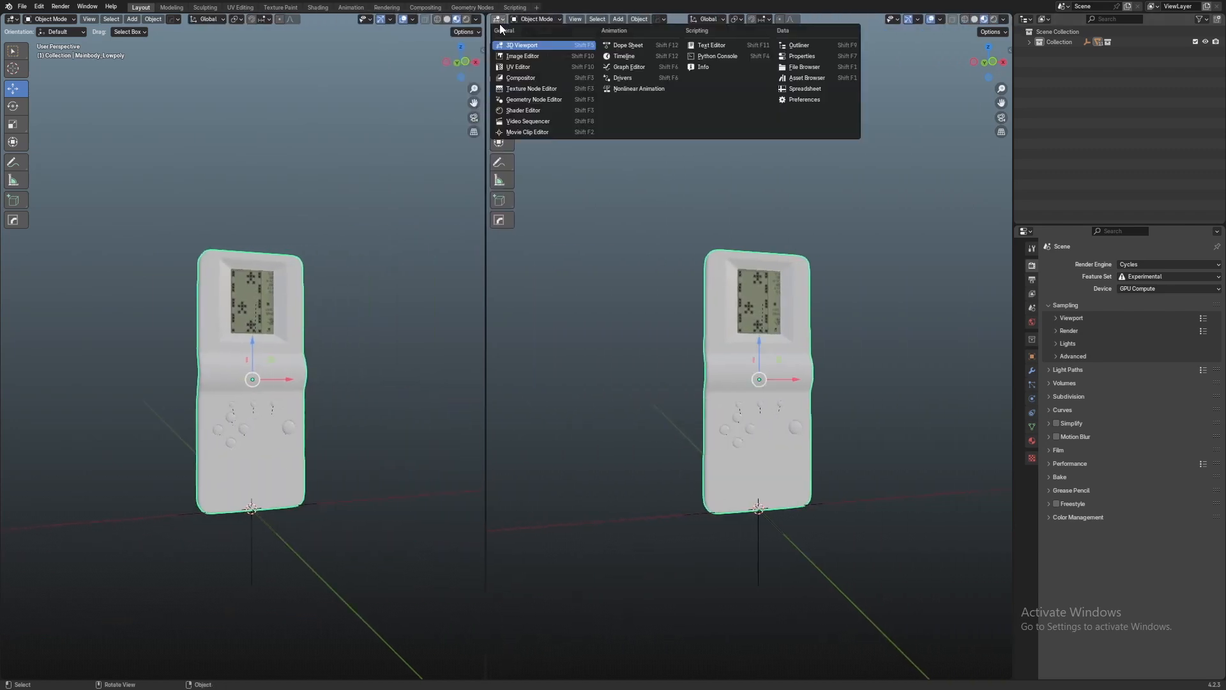
click(522, 111)
scroll(690, 234, down, 5)
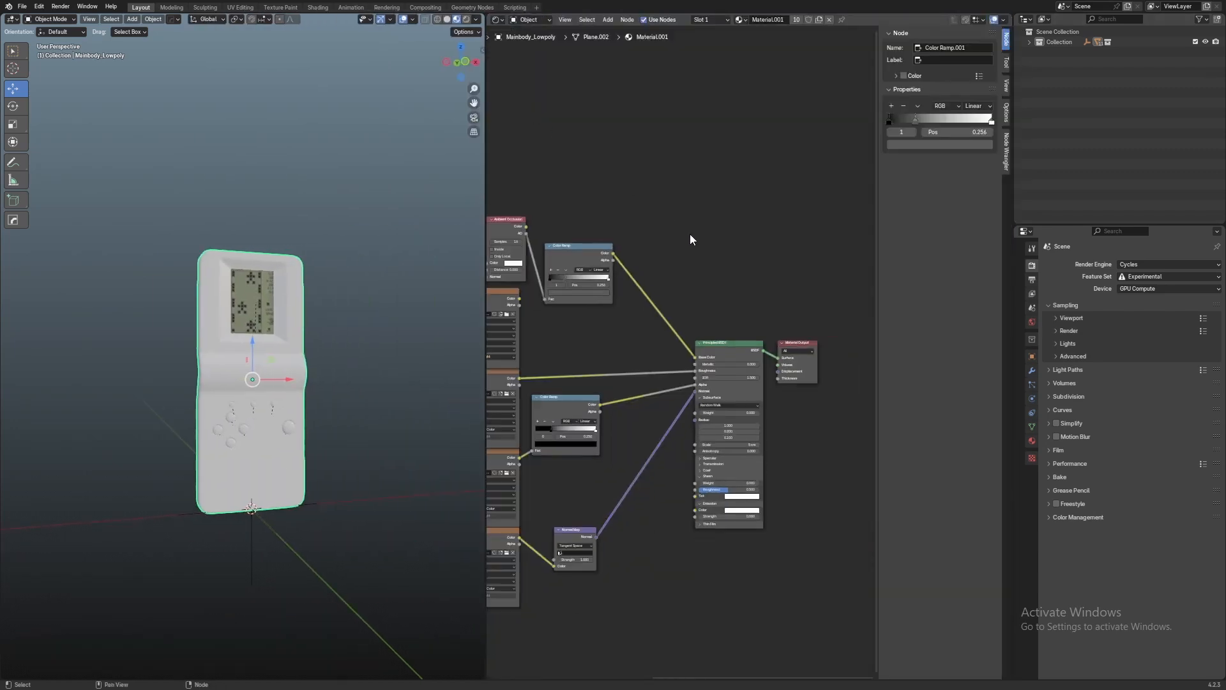
scroll(735, 293, down, 2)
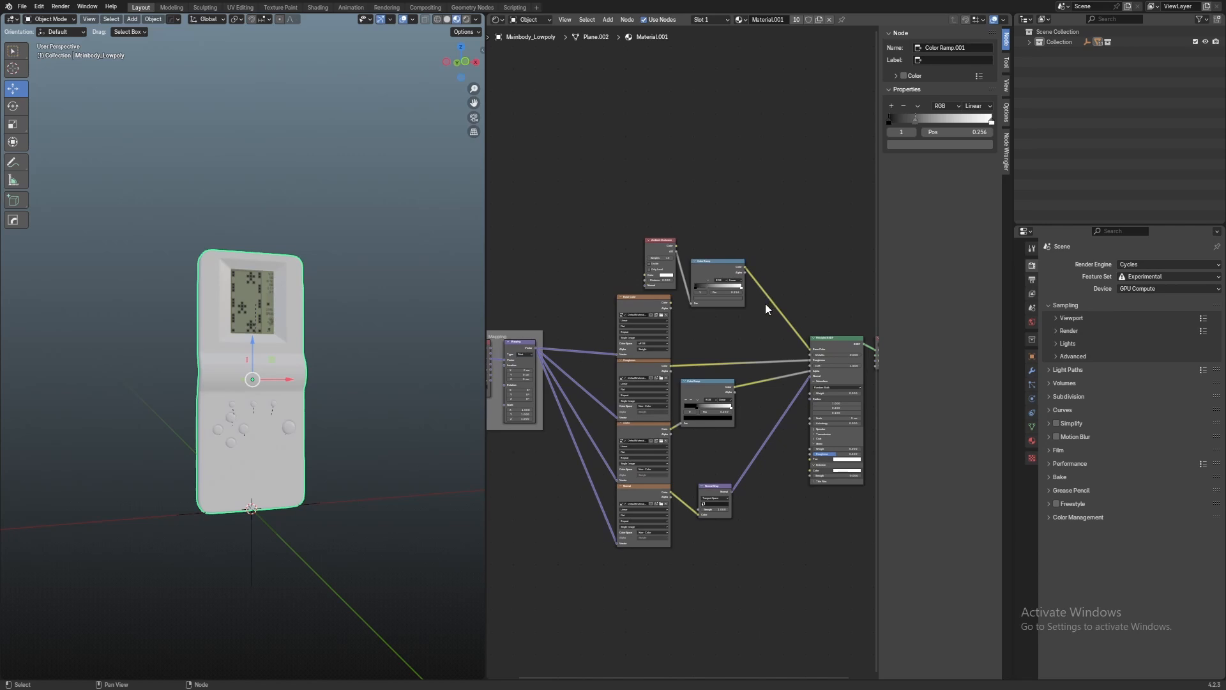
key(n)
Preview the Base Color texture node directly on the main body
middle_drag(360, 243, 370, 269)
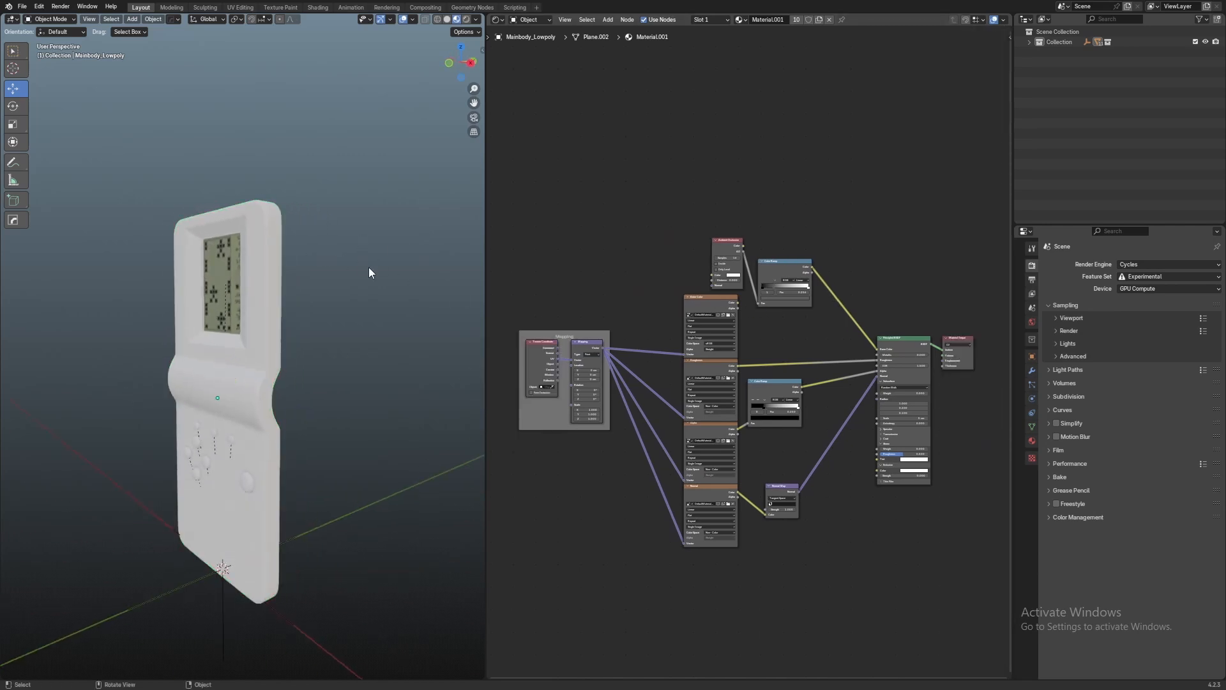
scroll(456, 324, up, 3)
middle_drag(454, 324, 259, 259)
click(259, 407)
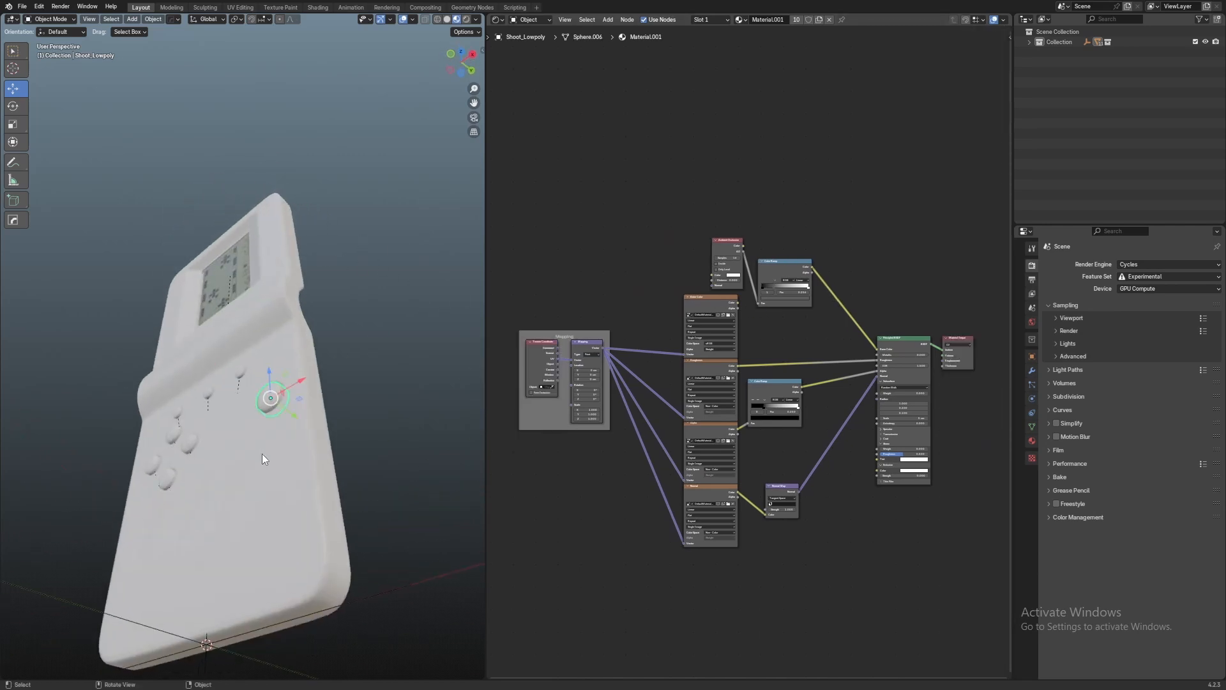
middle_drag(262, 454, 409, 378)
scroll(658, 362, up, 2)
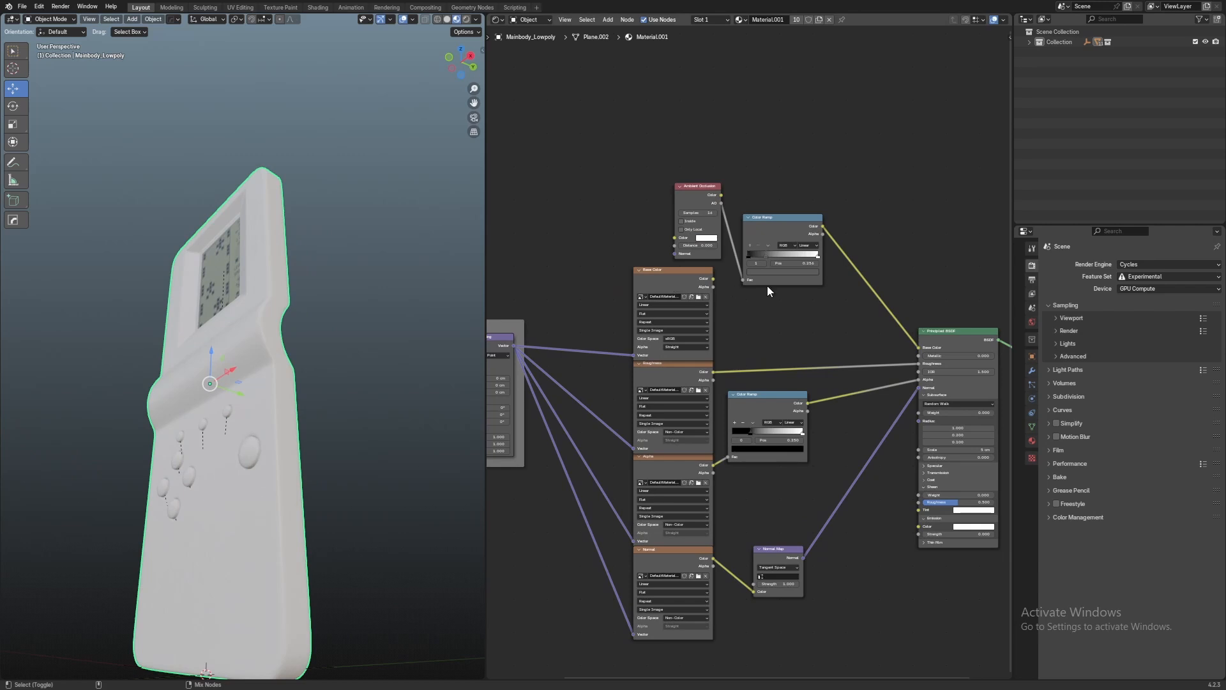
ctrl+shift+click(682, 307)
scroll(682, 306, up, 3)
Connect the Base Color texture to the Principled BSDF's Base Color input and preview the full shader again
middle_drag(616, 239, 616, 254)
scroll(713, 334, down, 3)
middle_drag(713, 334, 658, 319)
mouse_move(662, 318)
mouse_down()
mouse_move(779, 392)
mouse_move(864, 382)
mouse_up()
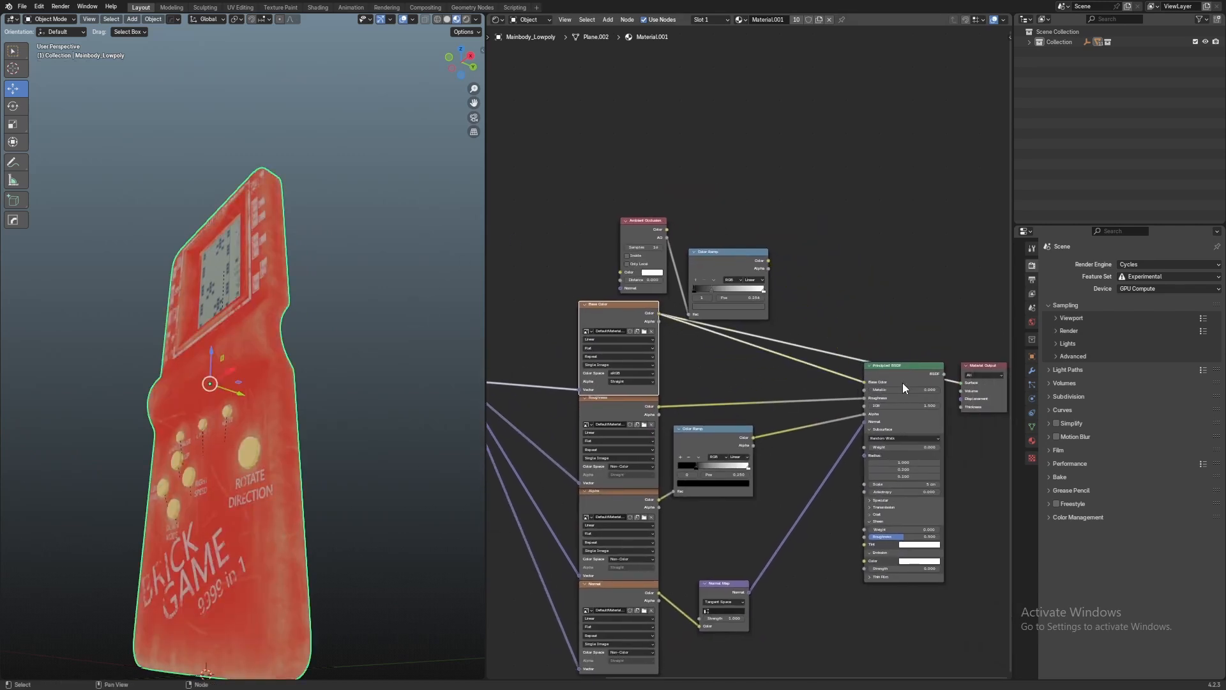
ctrl+shift+click(903, 382)
Close the Shader Editor by merging its area back into the 3D viewport
scroll(873, 267, down, 1)
middle_drag(270, 225, 396, 225)
drag(768, 202, 630, 268)
scroll(415, 196, up, 2)
drag(484, 15, 573, 210)
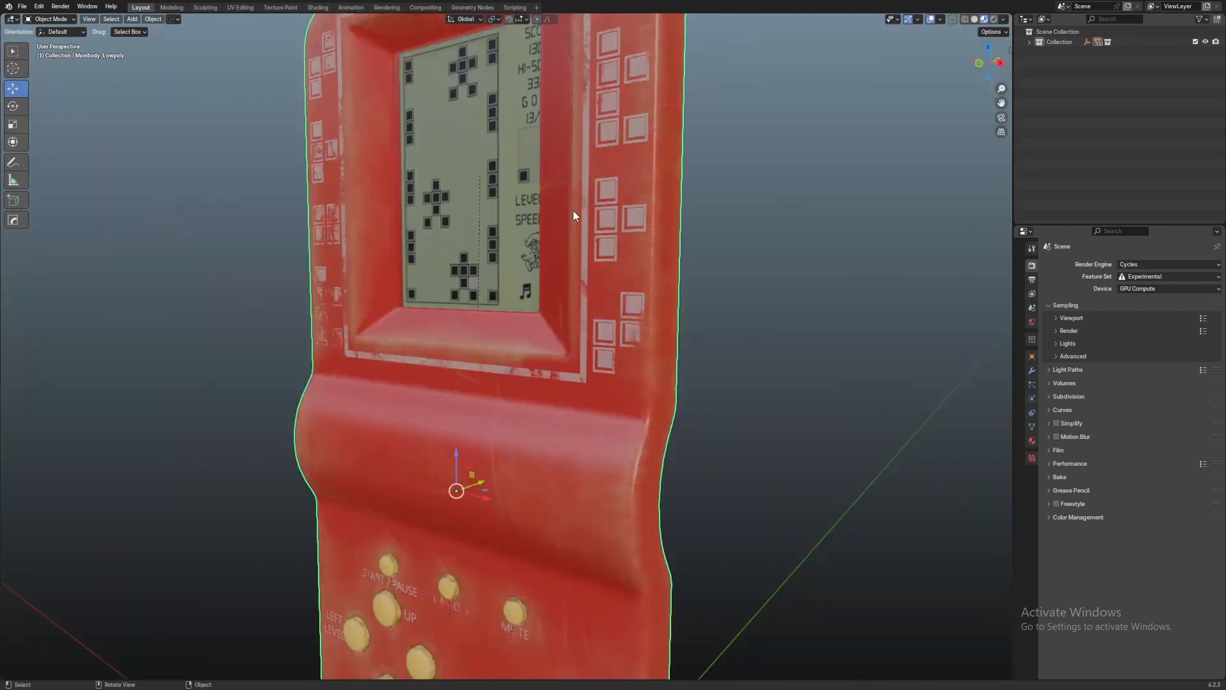
Deselect the main body and examine the textured model's front, sides and back
middle_drag(747, 246, 810, 256)
click(810, 256)
scroll(425, 285, down, 4)
middle_drag(424, 285, 393, 250)
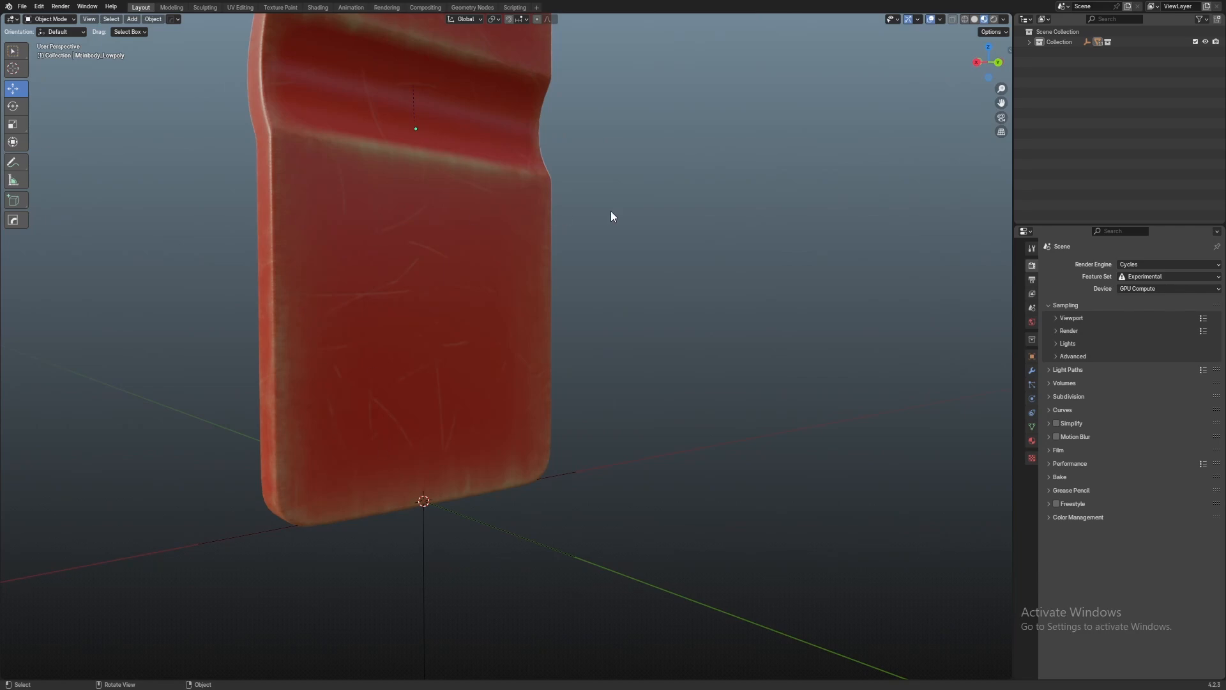
middle_drag(611, 214, 586, 223)
Switch to File Explorer and look through the recent files
key(alt+Tab)
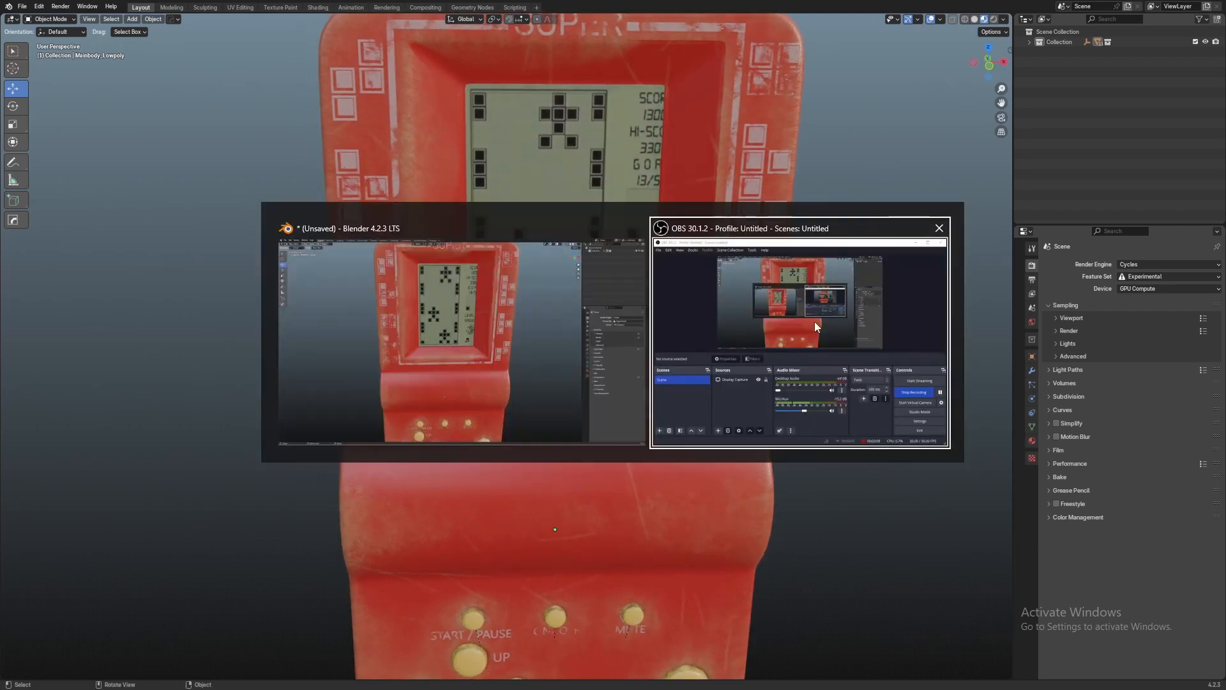
click(523, 286)
key(super)
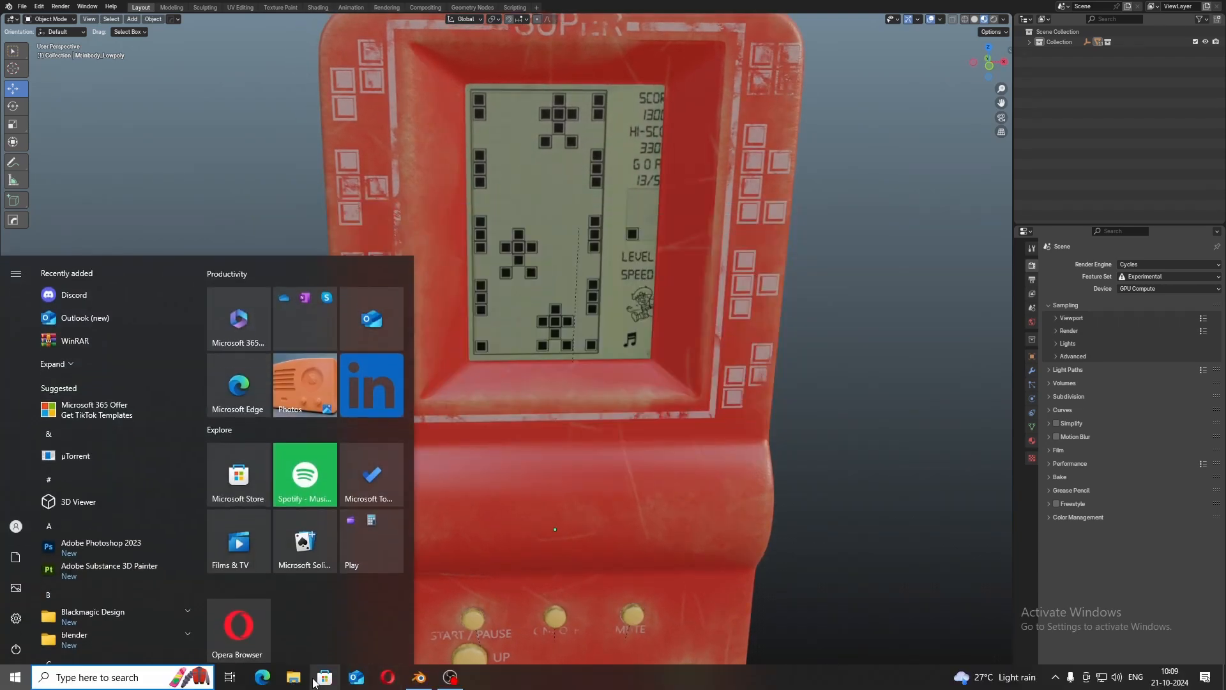
click(294, 678)
scroll(299, 546, down, 2)
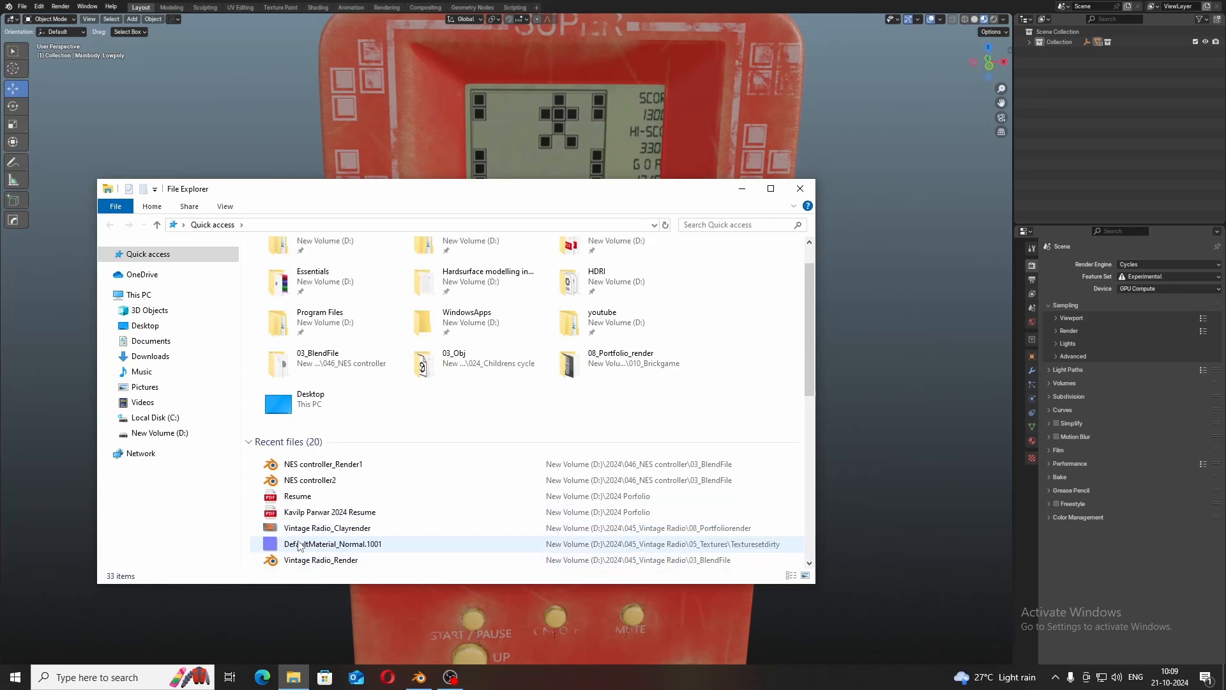
scroll(299, 546, down, 5)
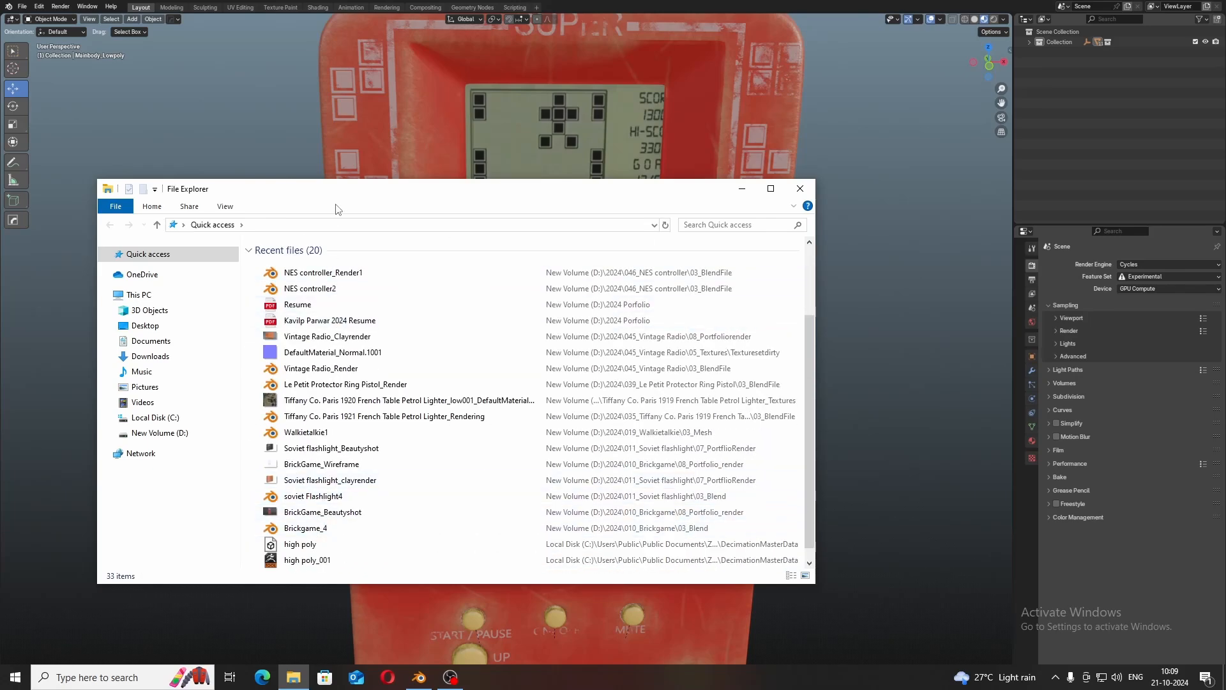
Open the folder D:\2024\010_Brickgame\08_Portfolio_render
click(160, 433)
click(414, 282)
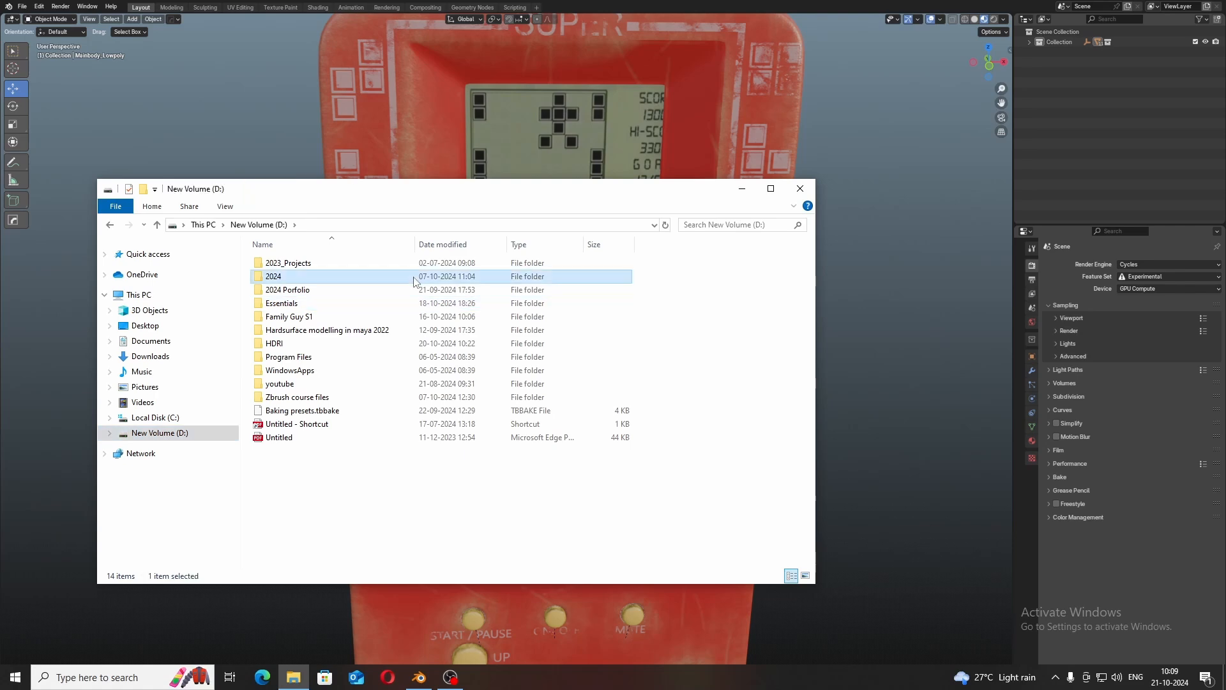
double_click(414, 281)
scroll(405, 327, down, 3)
scroll(405, 324, up, 2)
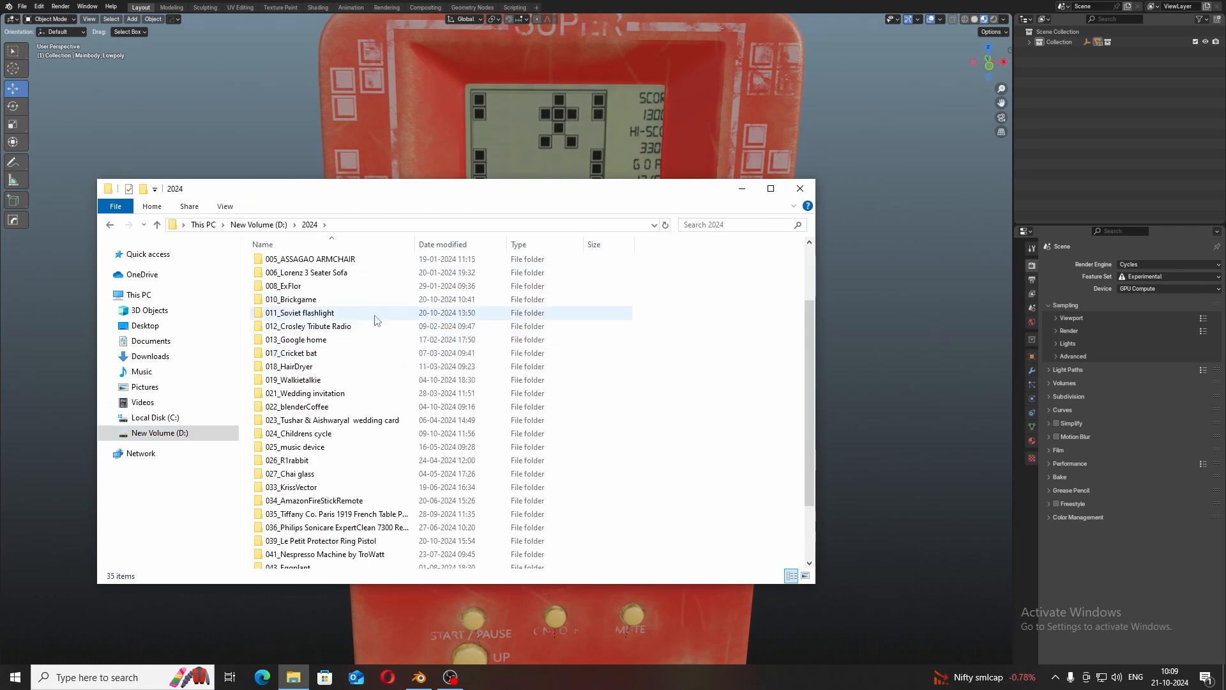
double_click(353, 300)
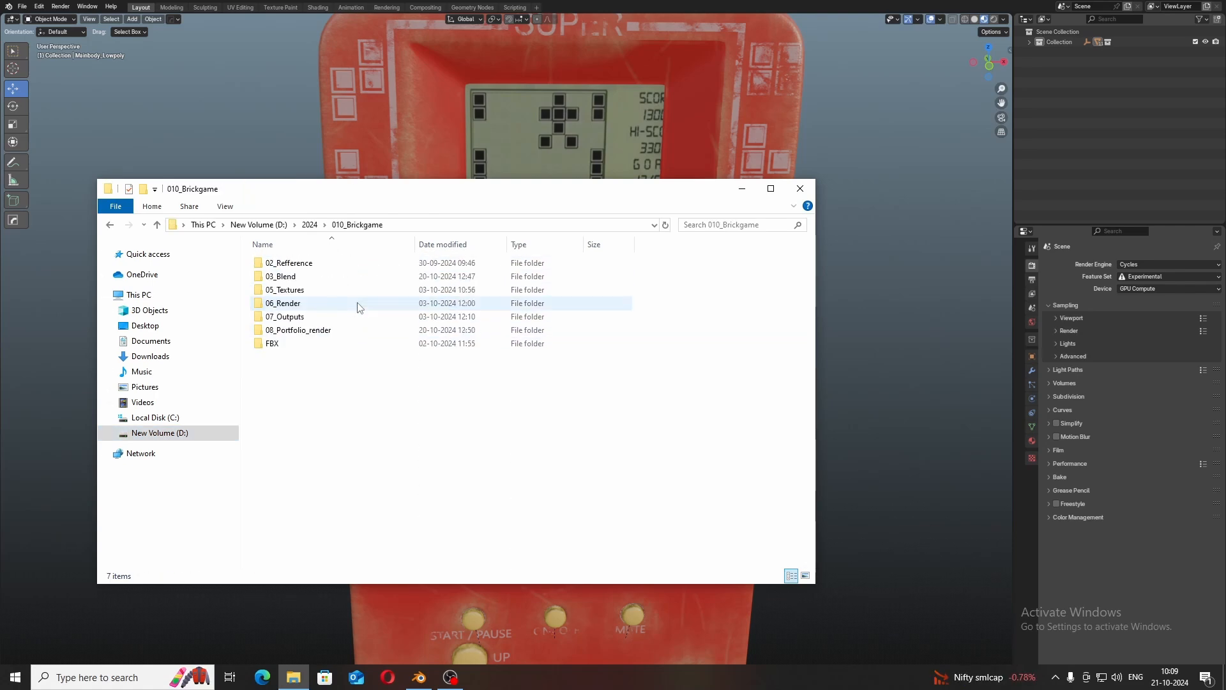
double_click(301, 329)
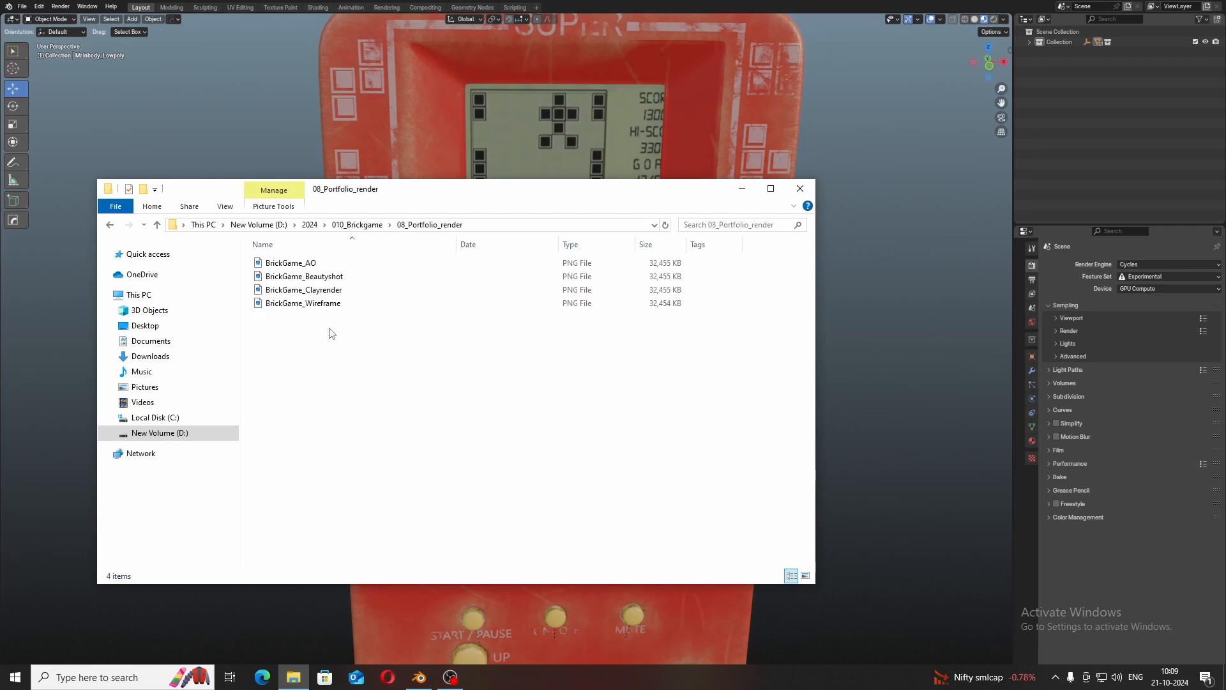
View the BrickGame_AO image full screen, followed by the textured beauty shot
double_click(290, 263)
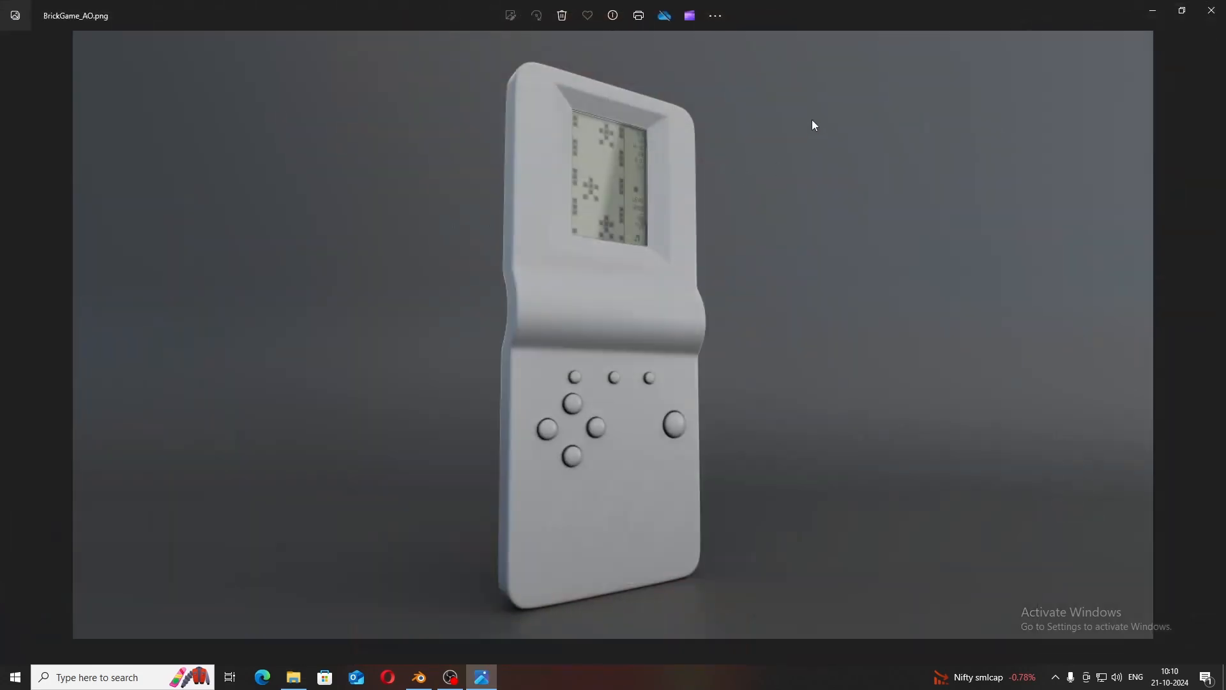
key(F11)
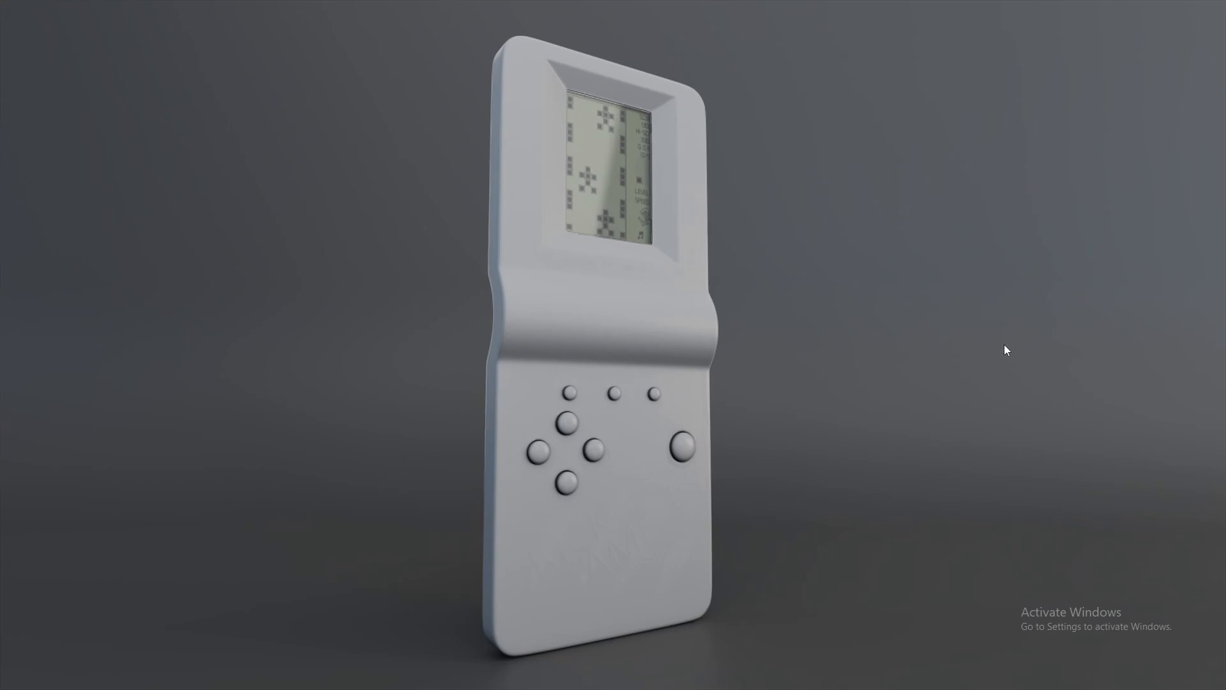
key(Right)
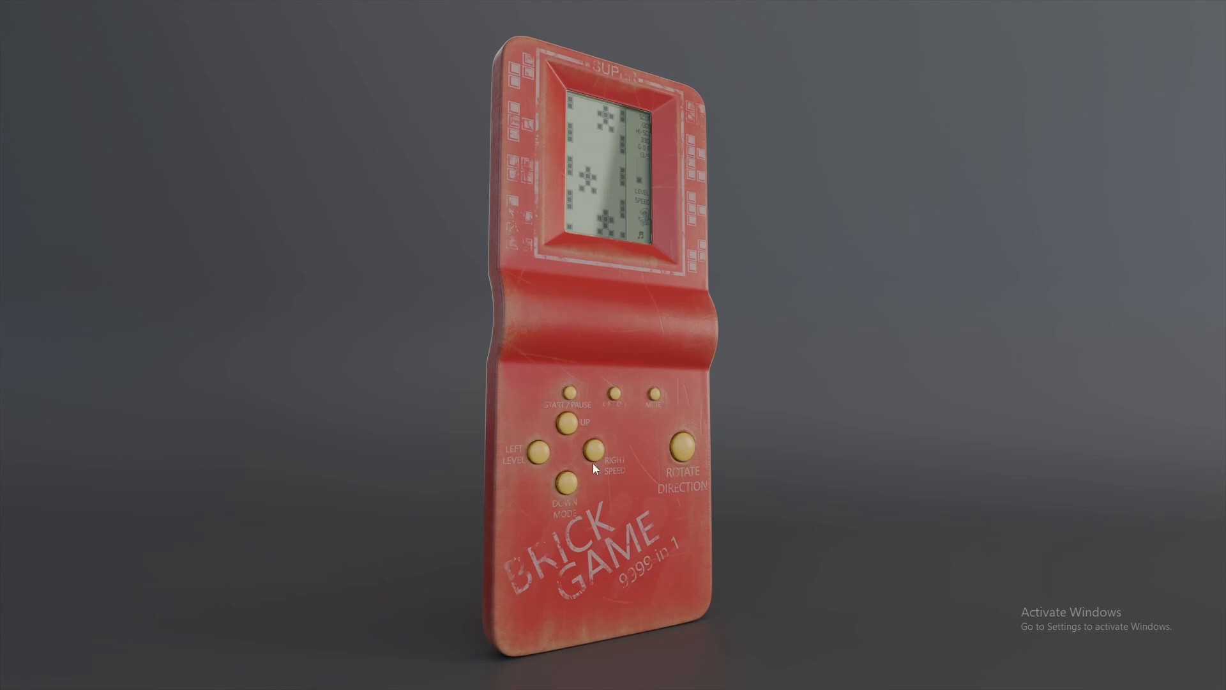
Examine the beauty shot up close around the LCD screen, bezel decals and worn red casing
scroll(501, 304, up, 5)
drag(501, 304, 493, 578)
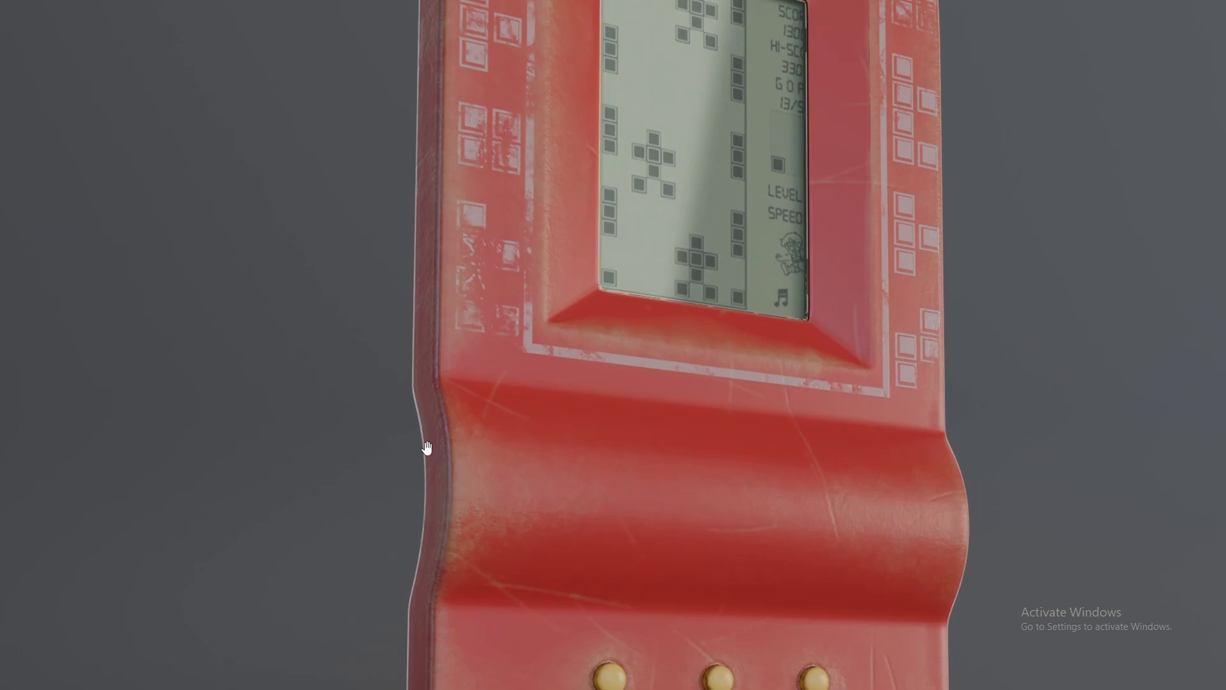
scroll(931, 233, down, 3)
drag(931, 233, 853, 515)
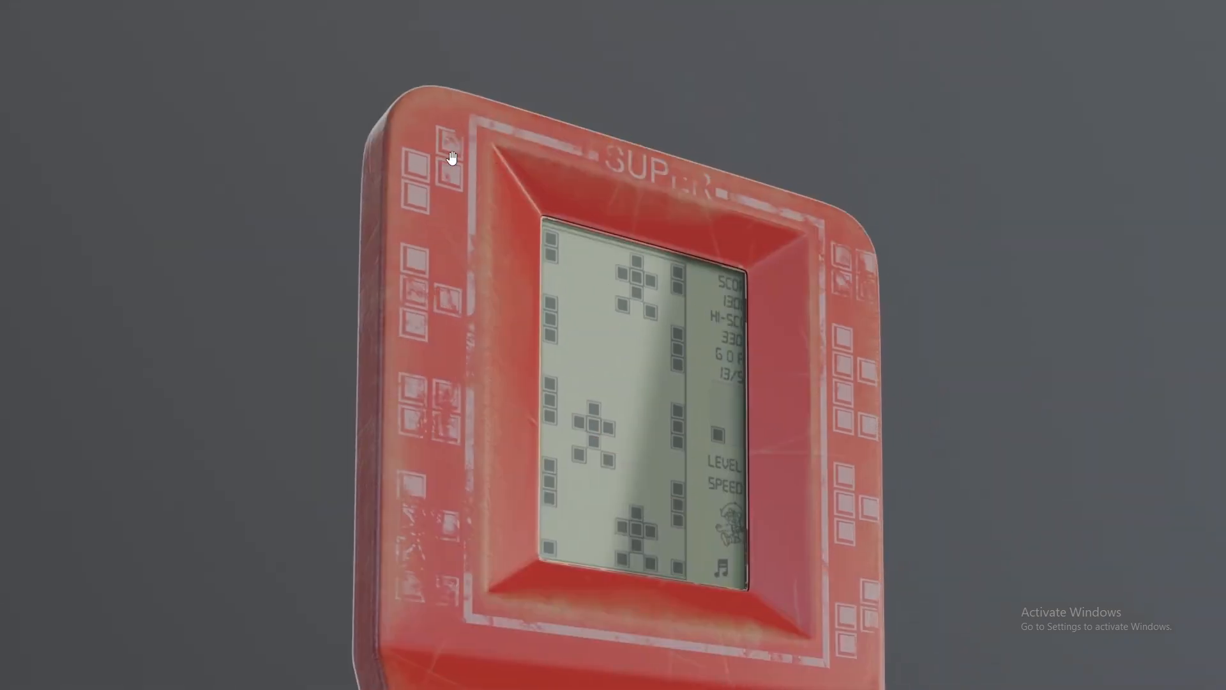
scroll(931, 458, down, 3)
scroll(780, 356, up, 3)
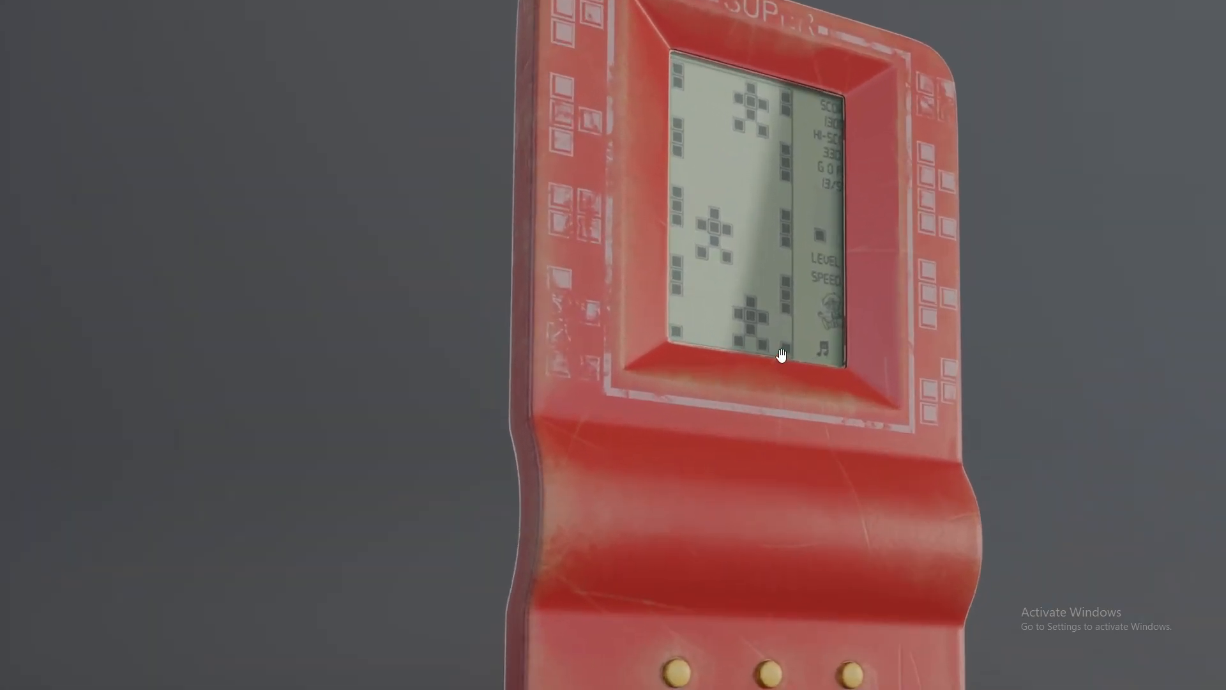
drag(753, 161, 723, 290)
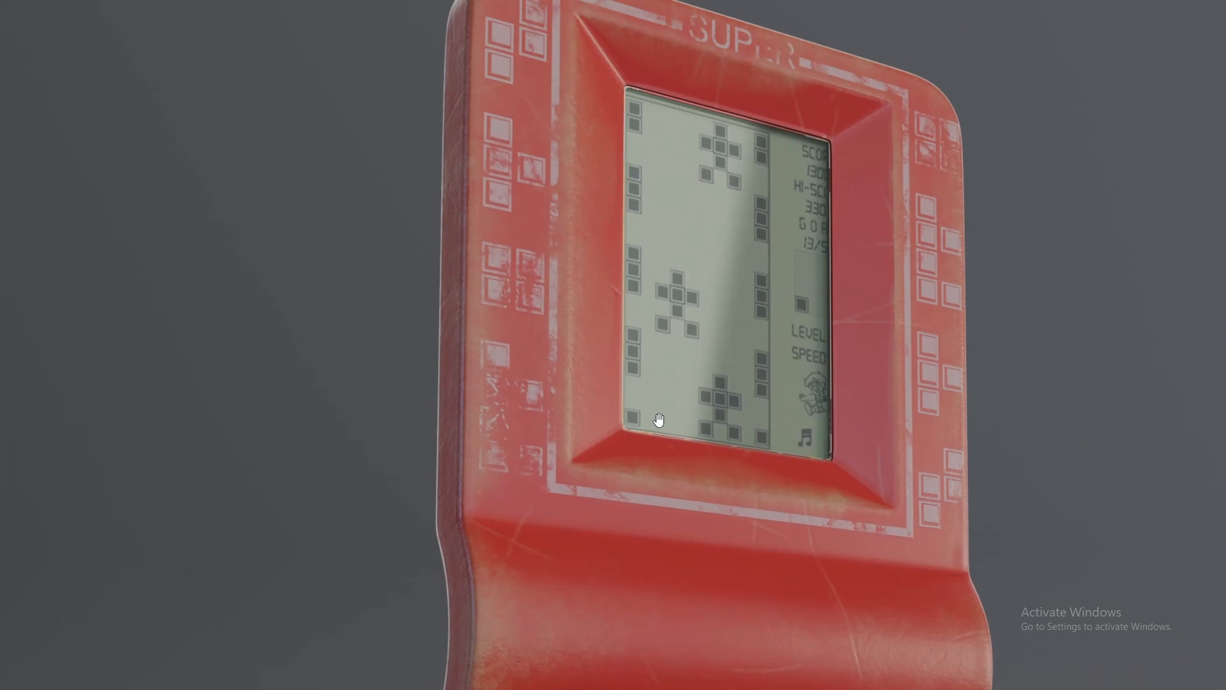
Examine the beauty shot up close around the yellow buttons, their labels and the worn BRICK GAME lettering
scroll(752, 63, down, 3)
drag(941, 395, 769, 109)
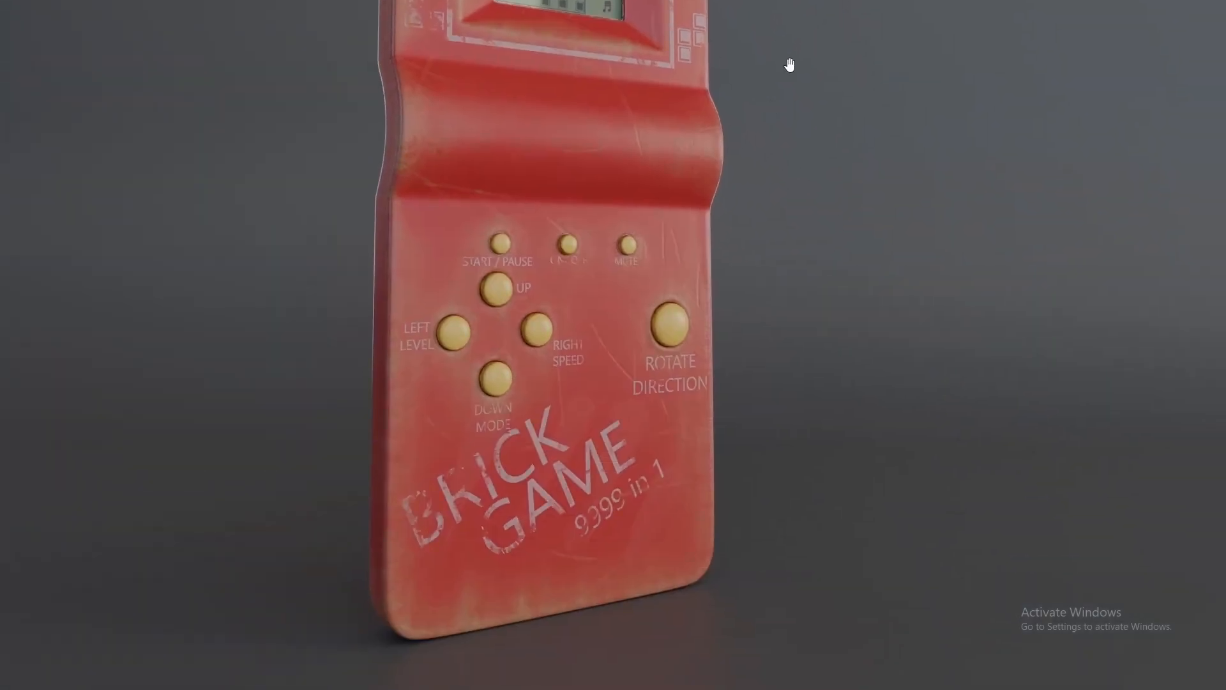
scroll(671, 361, up, 3)
scroll(725, 241, down, 6)
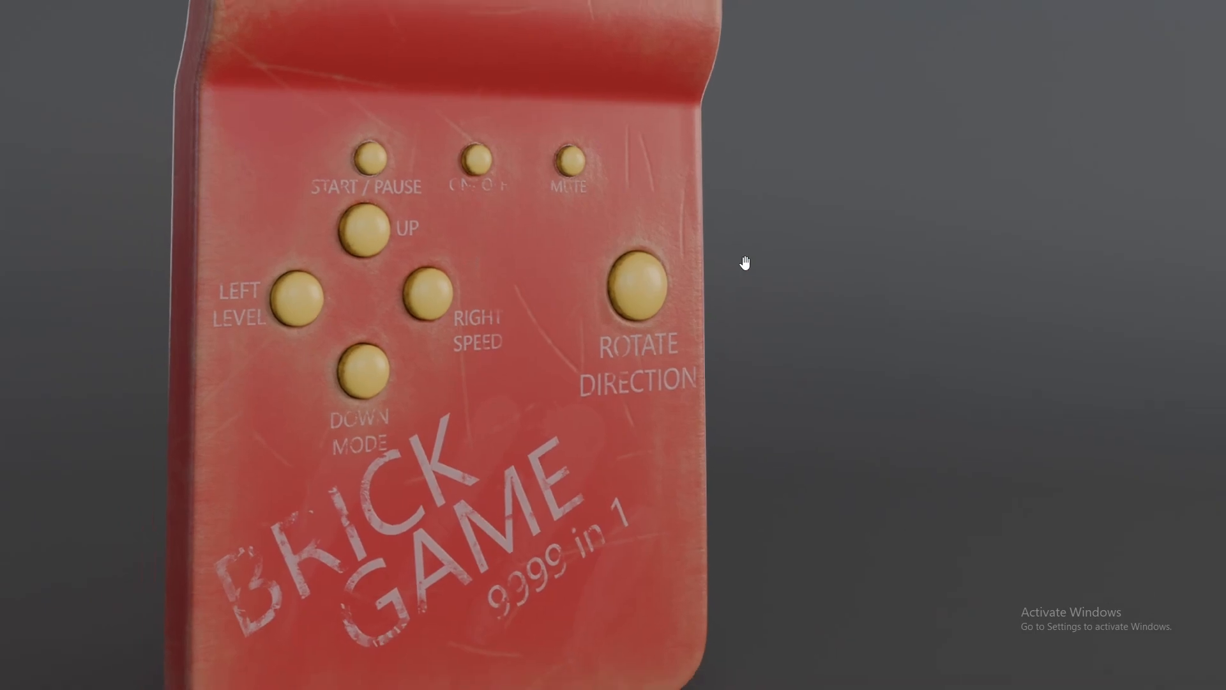
scroll(707, 562, up, 5)
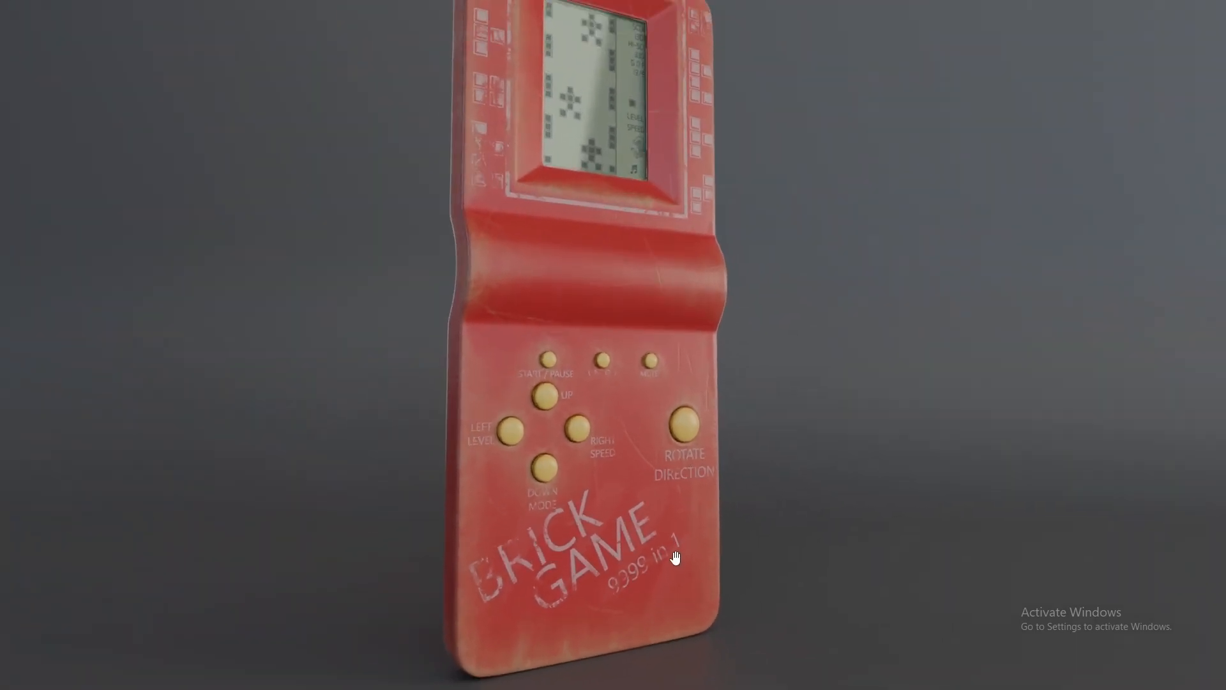
drag(658, 564, 797, 36)
scroll(684, 242, down, 5)
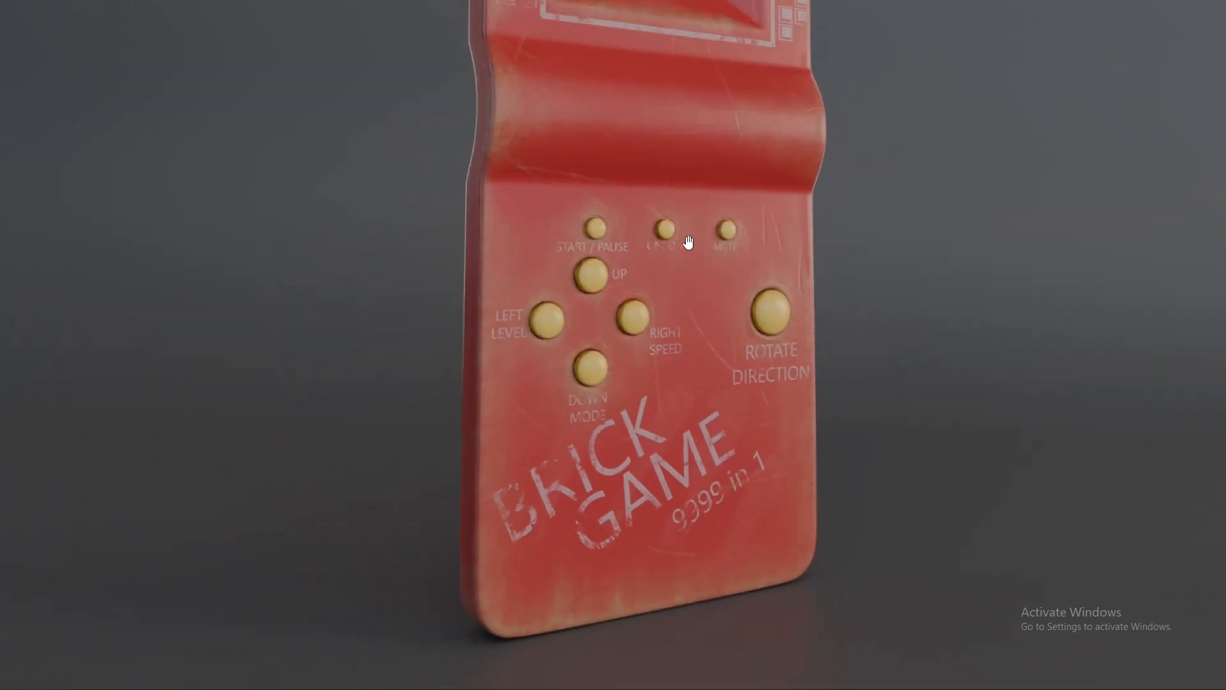
View the clay render and examine it up close around the LCD screen and bezel
key(Right)
scroll(808, 349, up, 4)
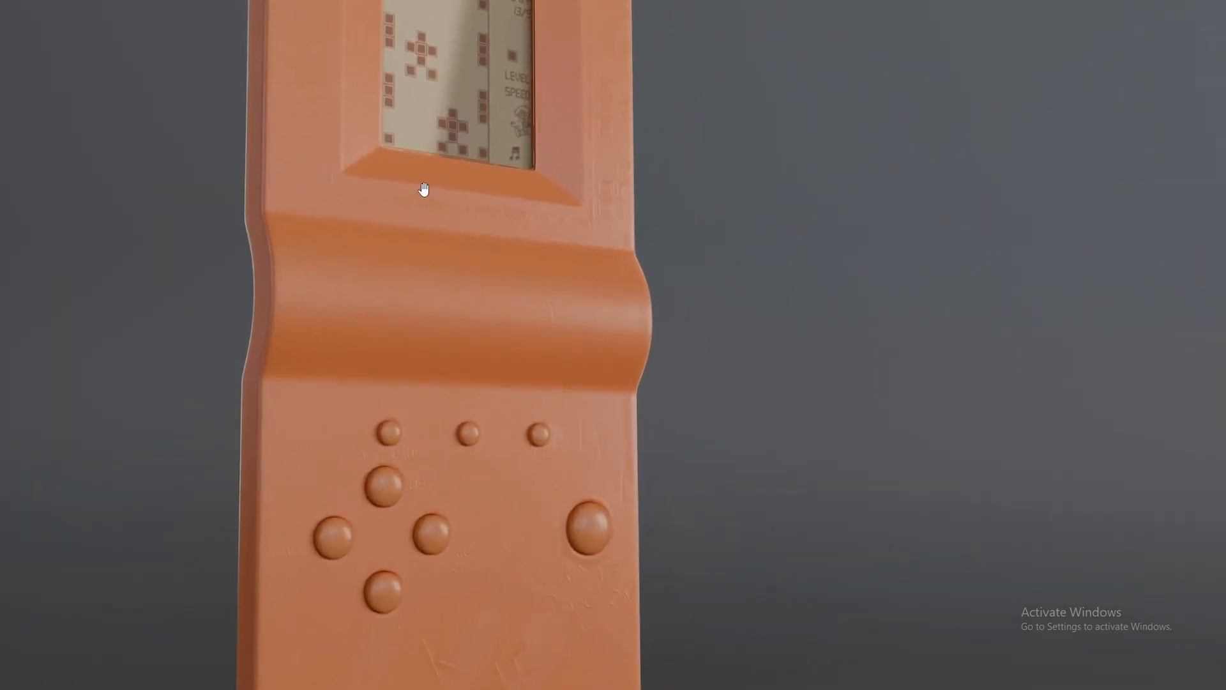
drag(439, 210, 682, 458)
scroll(527, 327, up, 3)
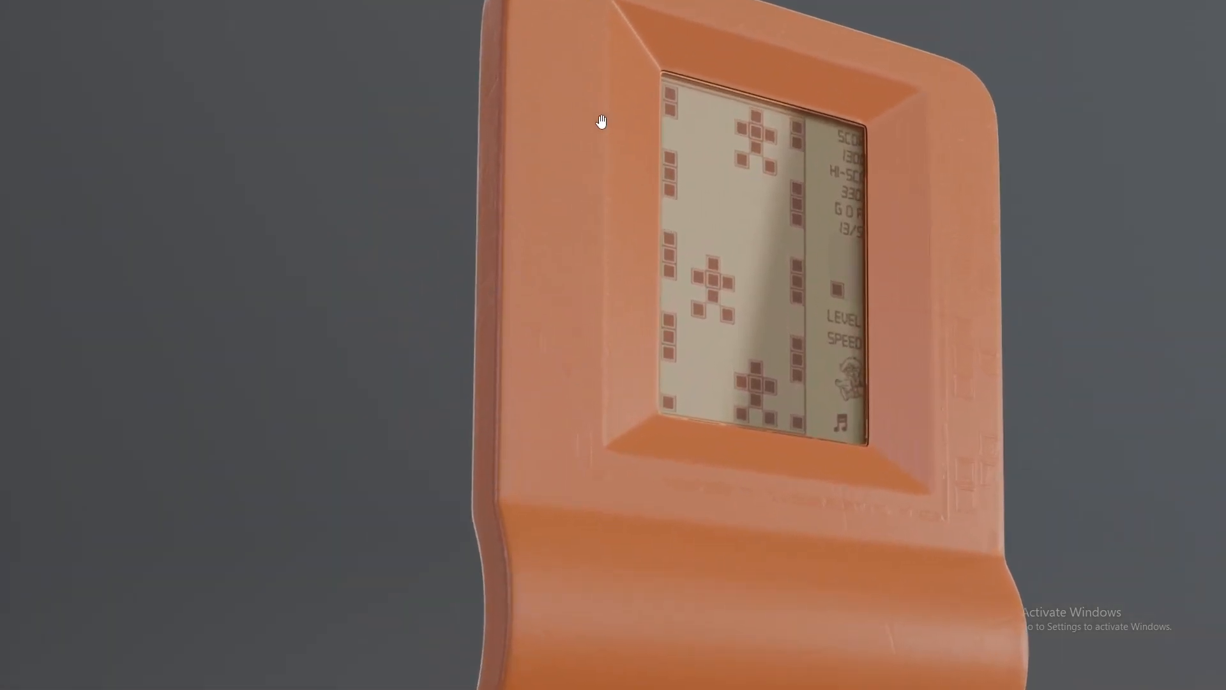
scroll(915, 427, down, 5)
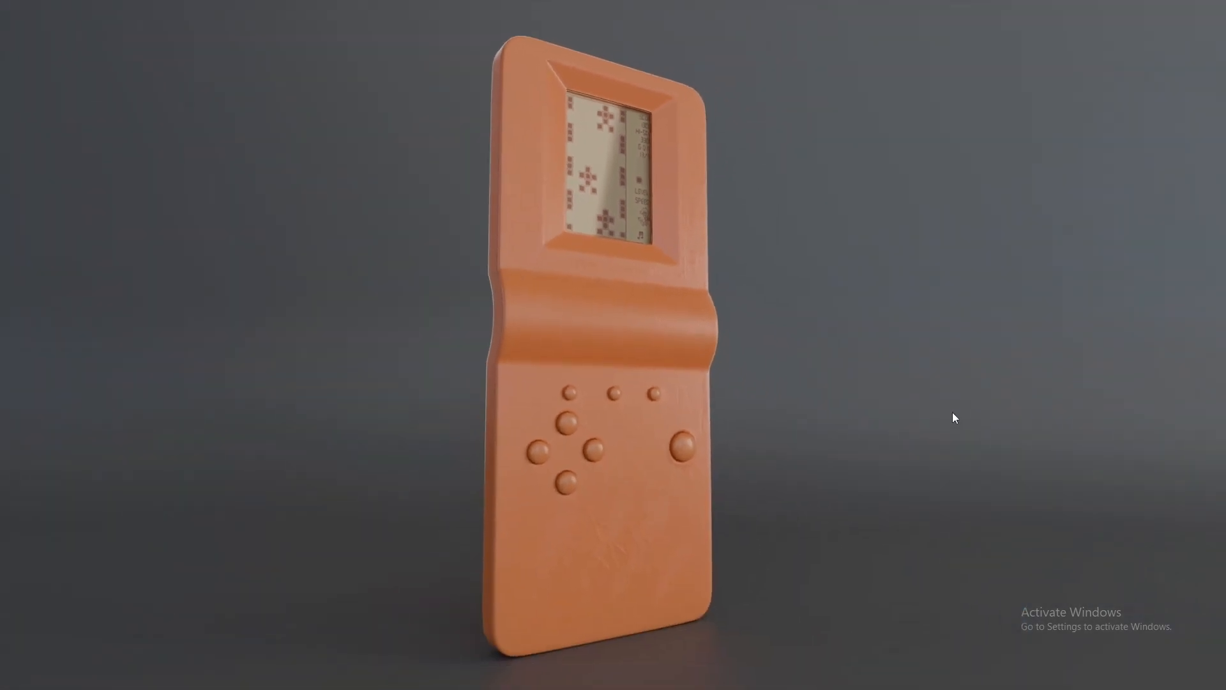
View the wireframe render and examine the mesh topology around the screen recess and the curved middle section
key(Right)
scroll(554, 259, up, 5)
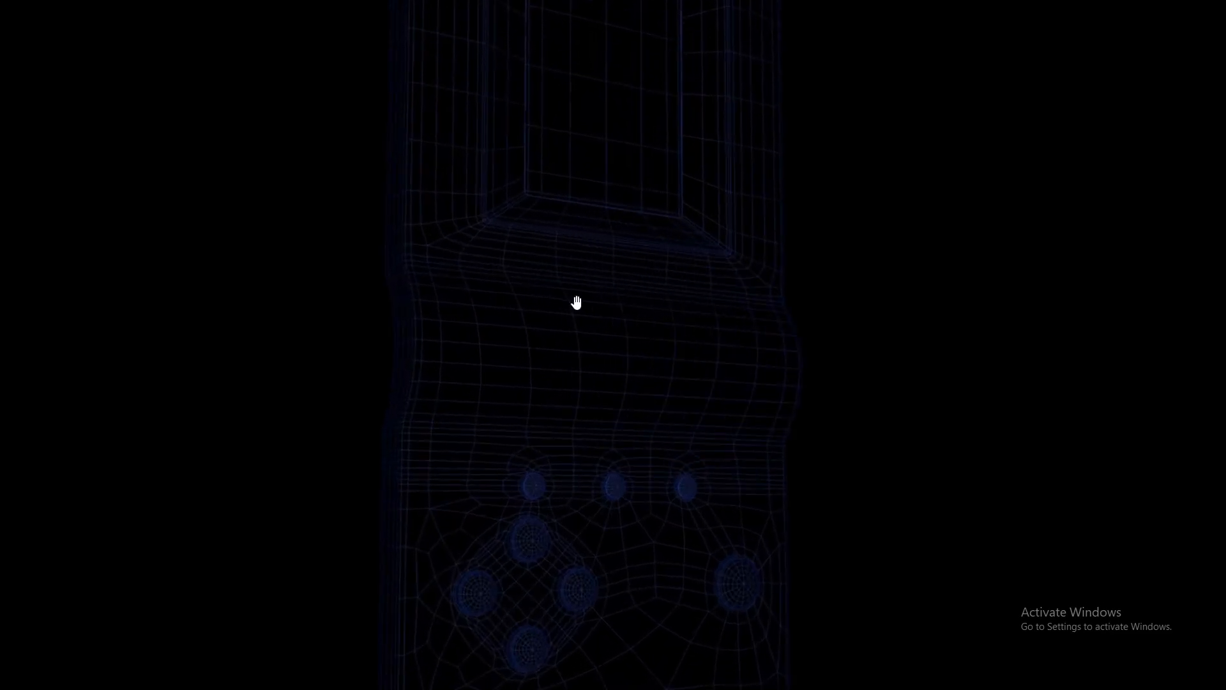
drag(699, 255, 667, 485)
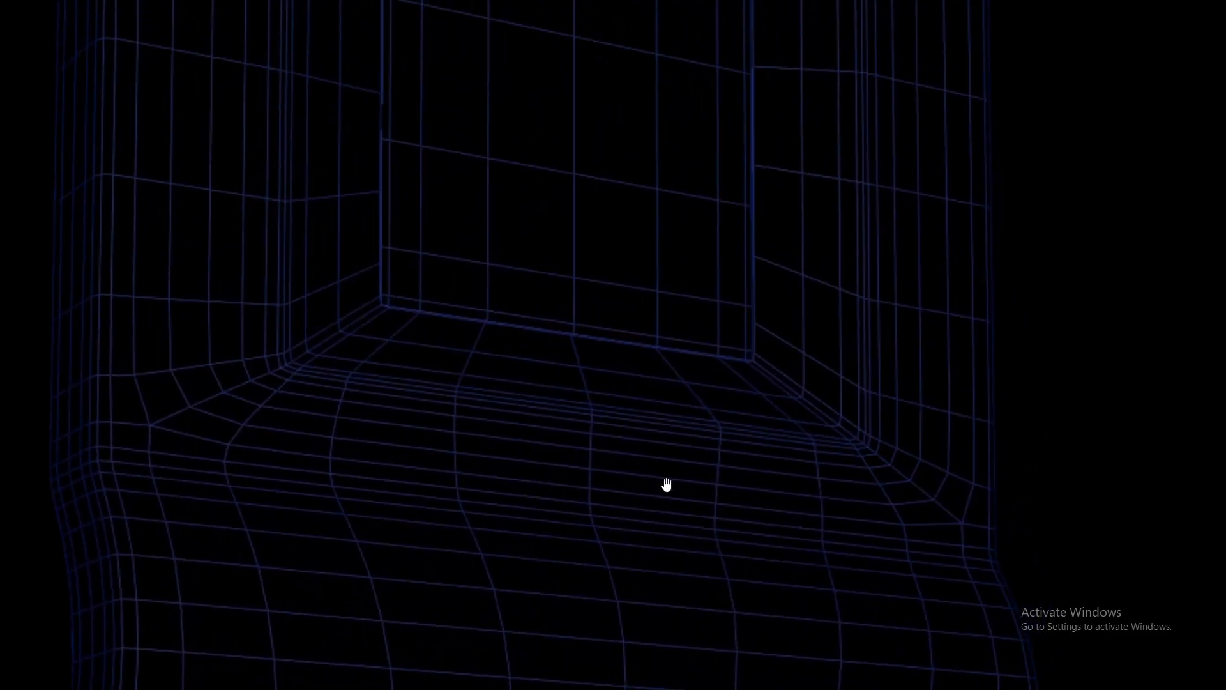
scroll(569, 537, down, 5)
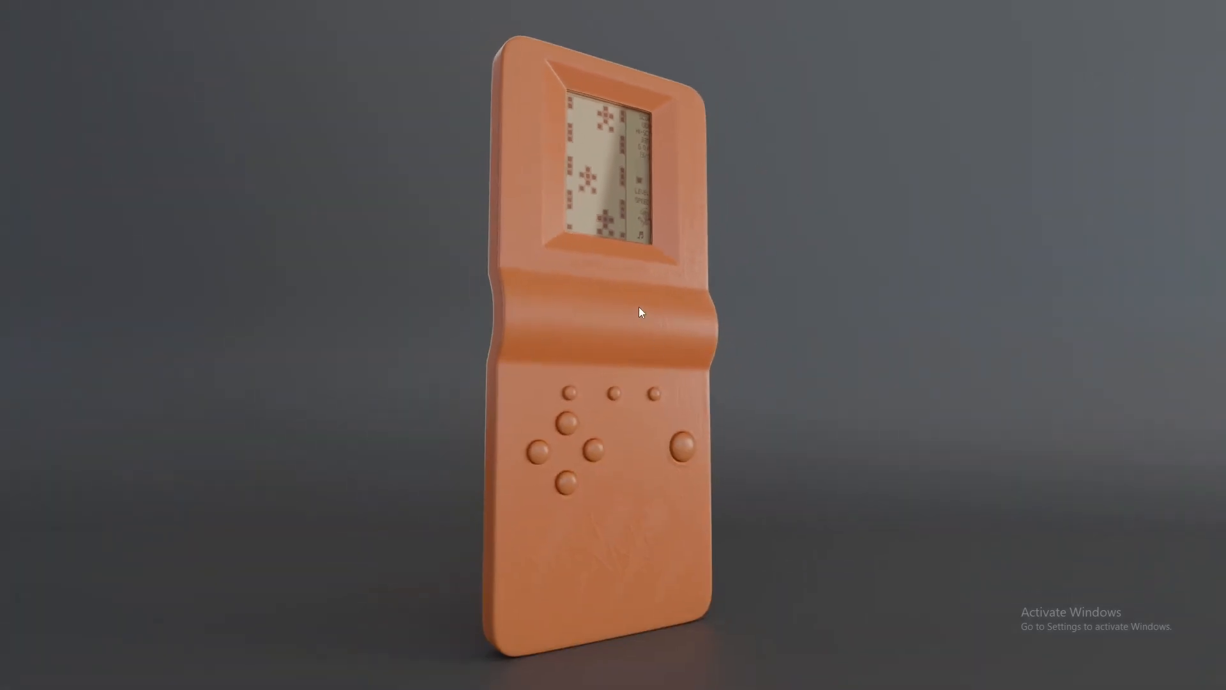
Close the full-screen image and its viewer, and return to the brick game scene in Blender
key(Escape)
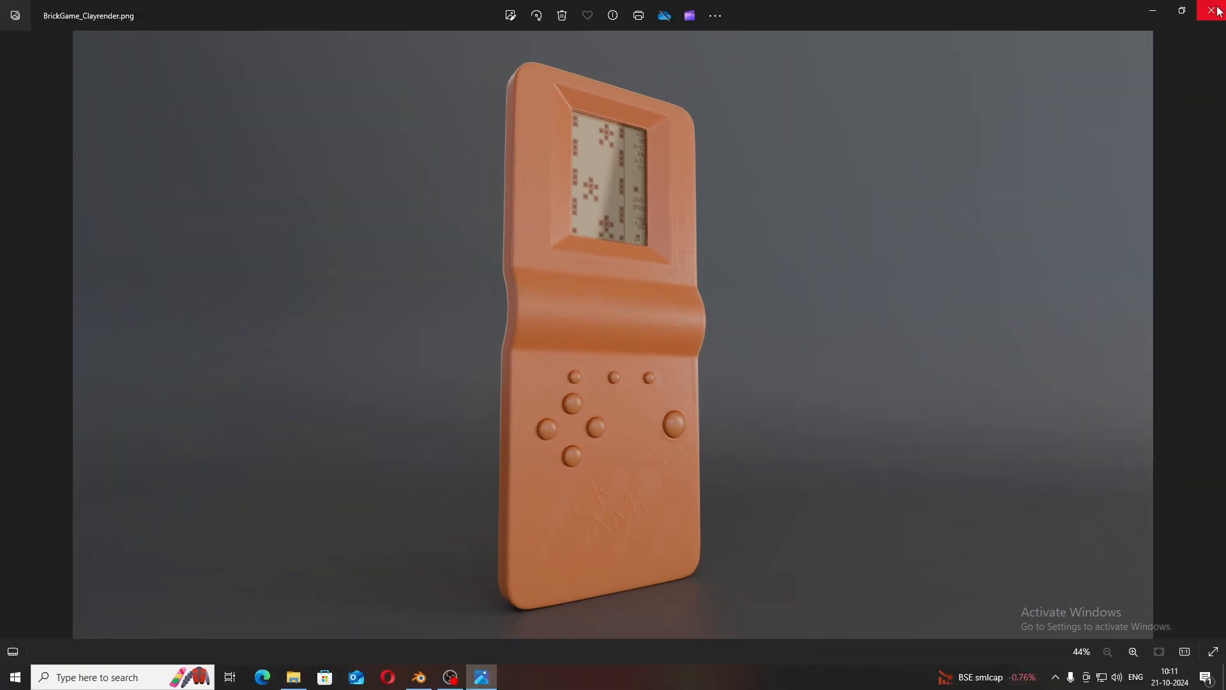
click(1214, 11)
click(802, 186)
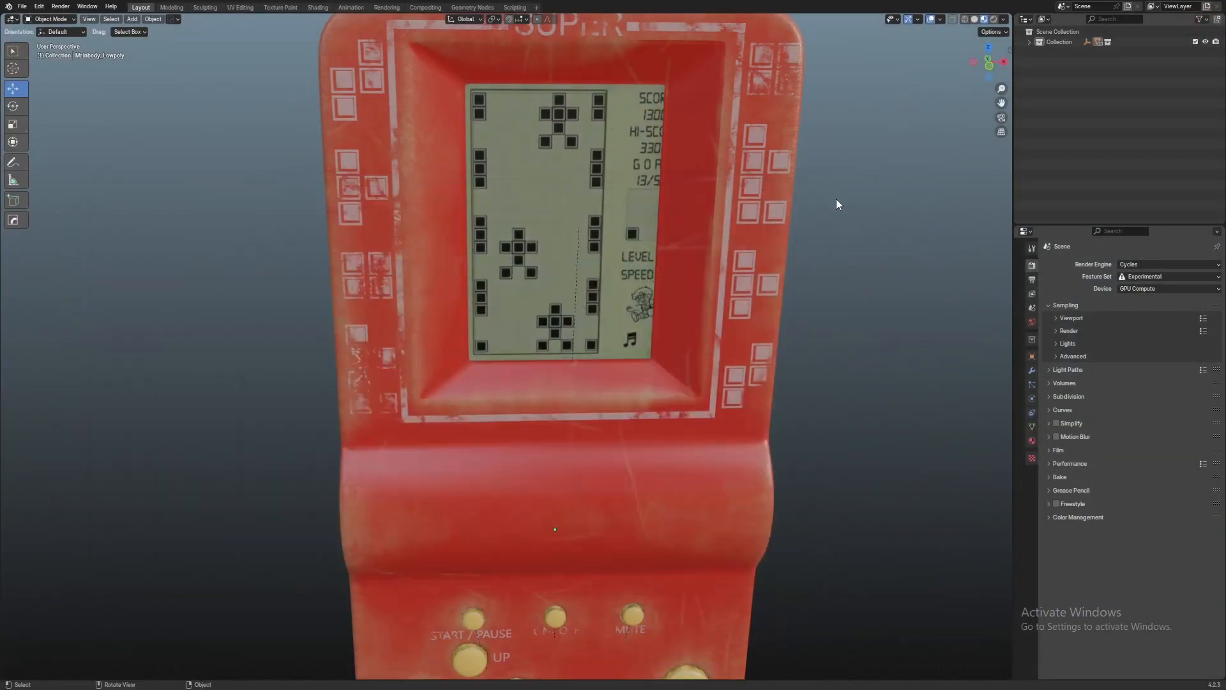
Switch the viewport to solid shading and display the wireframe overlay on the brick game model
scroll(839, 203, down, 5)
mouse_move(710, 265)
middle_down()
mouse_move(851, 195)
mouse_move(719, 270)
mouse_move(691, 273)
mouse_move(721, 256)
mouse_move(709, 272)
middle_up()
scroll(691, 273, up, 1)
scroll(691, 268, up, 1)
shift+middle_drag(709, 271, 593, 149)
key(z)
scroll(638, 218, down, 6)
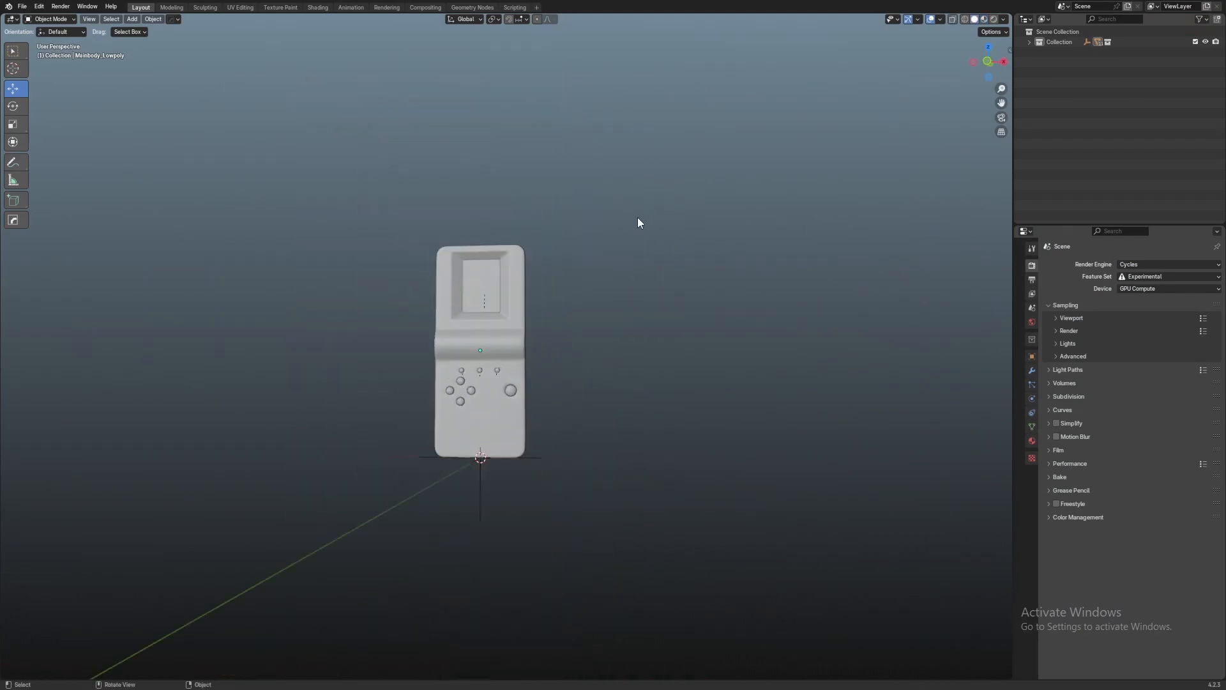
right_click(637, 222)
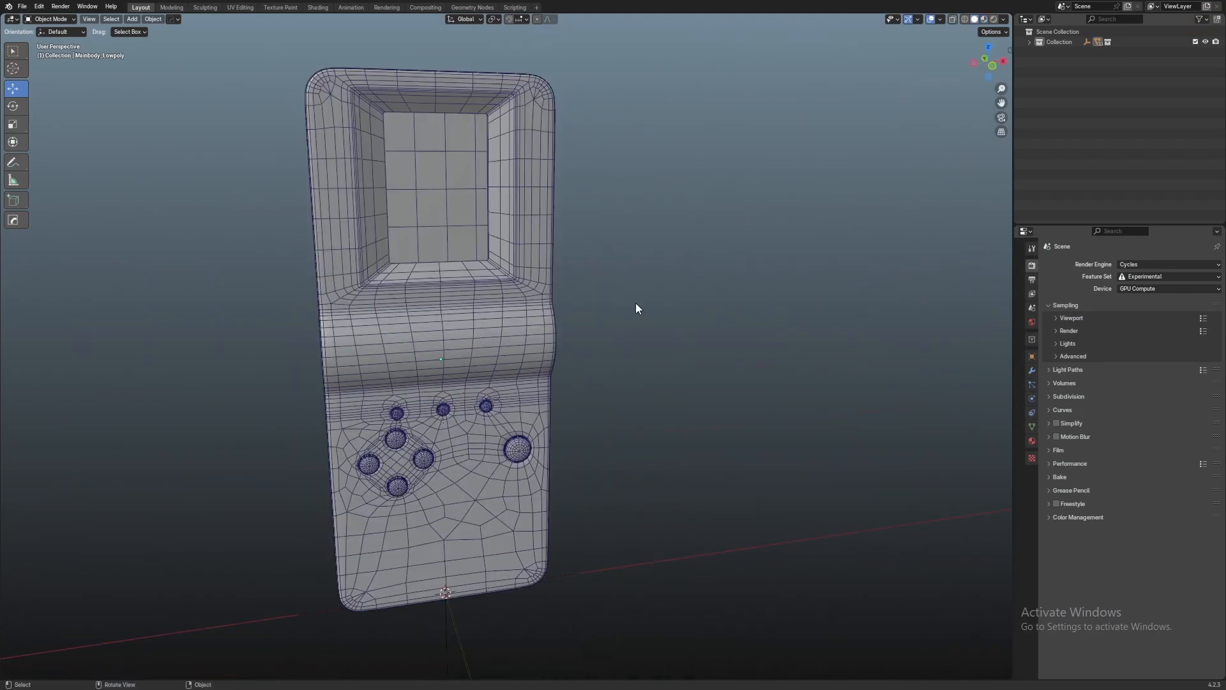
scroll(636, 309, up, 2)
Lower the wireframe overlay's opacity to about 0.5
click(1005, 19)
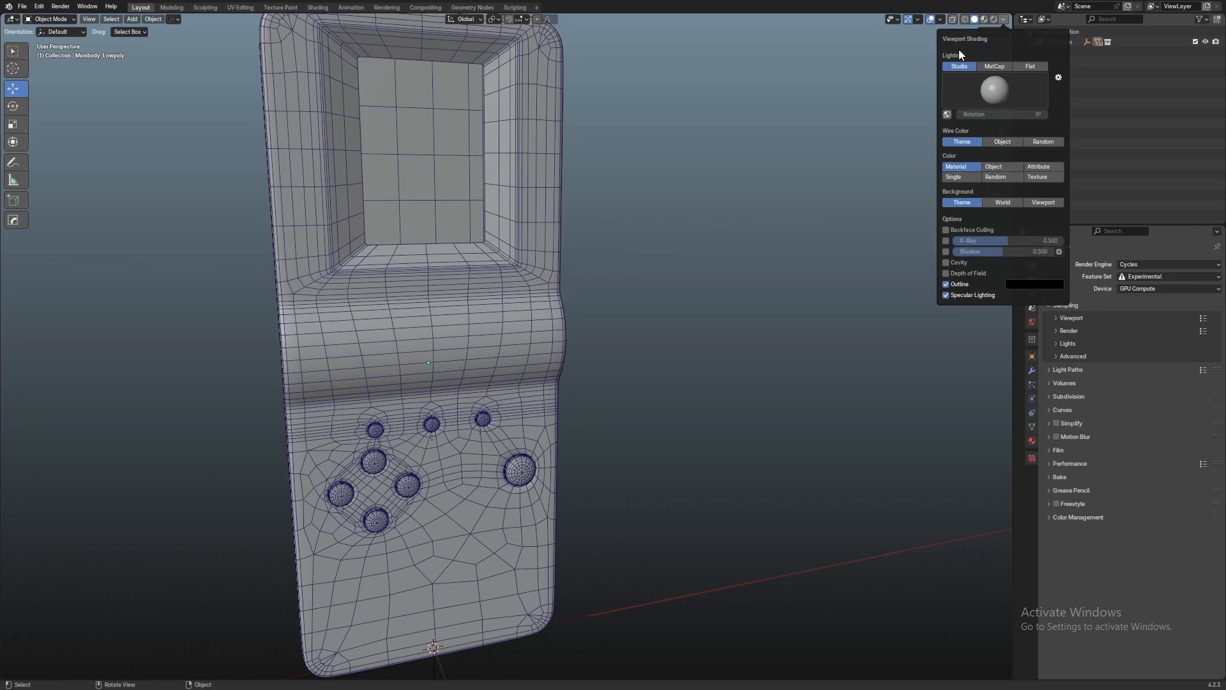
click(941, 19)
drag(988, 187, 965, 187)
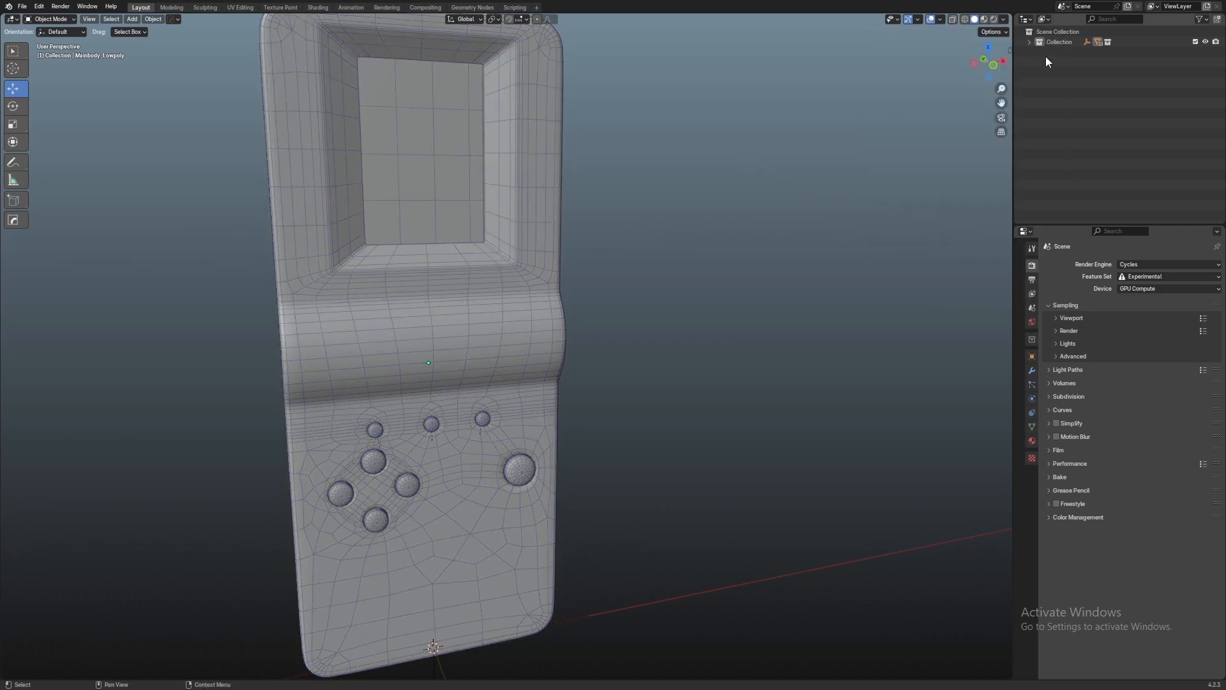
View the model in front orthographic view and turn off the wireframe overlay
click(997, 69)
shift+middle_drag(651, 200, 610, 132)
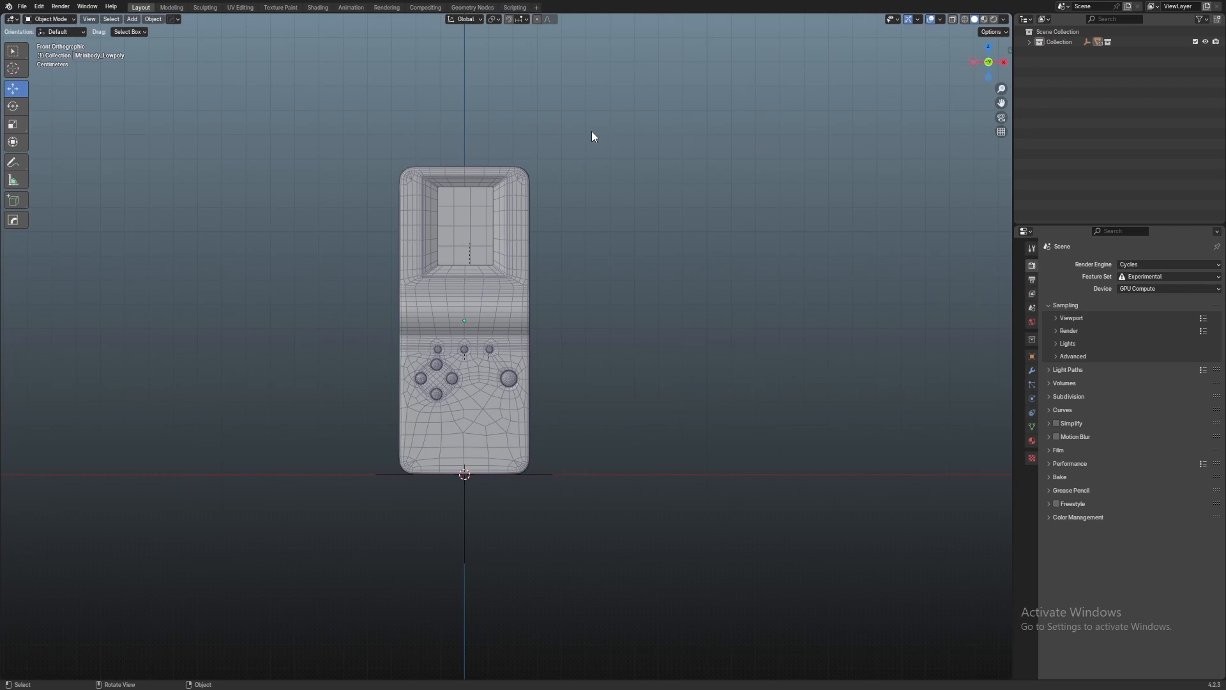
key(q)
mouse_move(640, 194)
click(714, 196)
scroll(654, 267, up, 3)
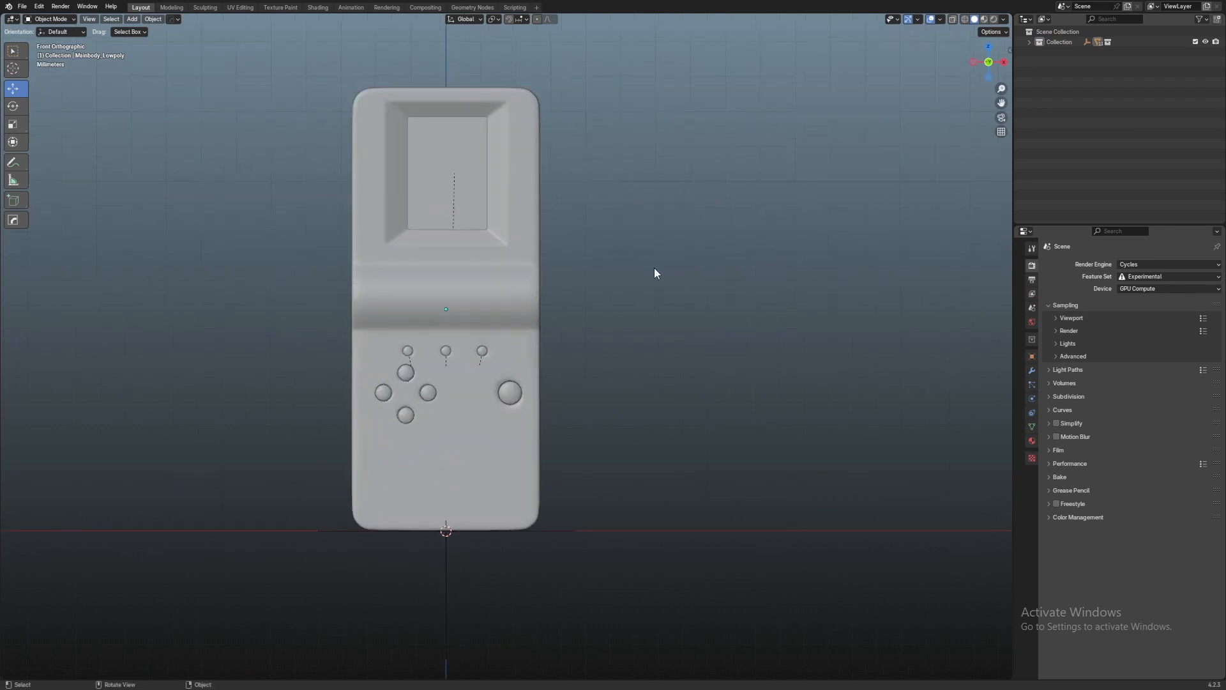
Add a plane at the world origin to compare it with the model's size, and delete it
key(shift+a)
shift+middle_drag(629, 287, 704, 298)
mouse_move(641, 283)
click(753, 284)
scroll(661, 314, down, 8)
key(Tab)
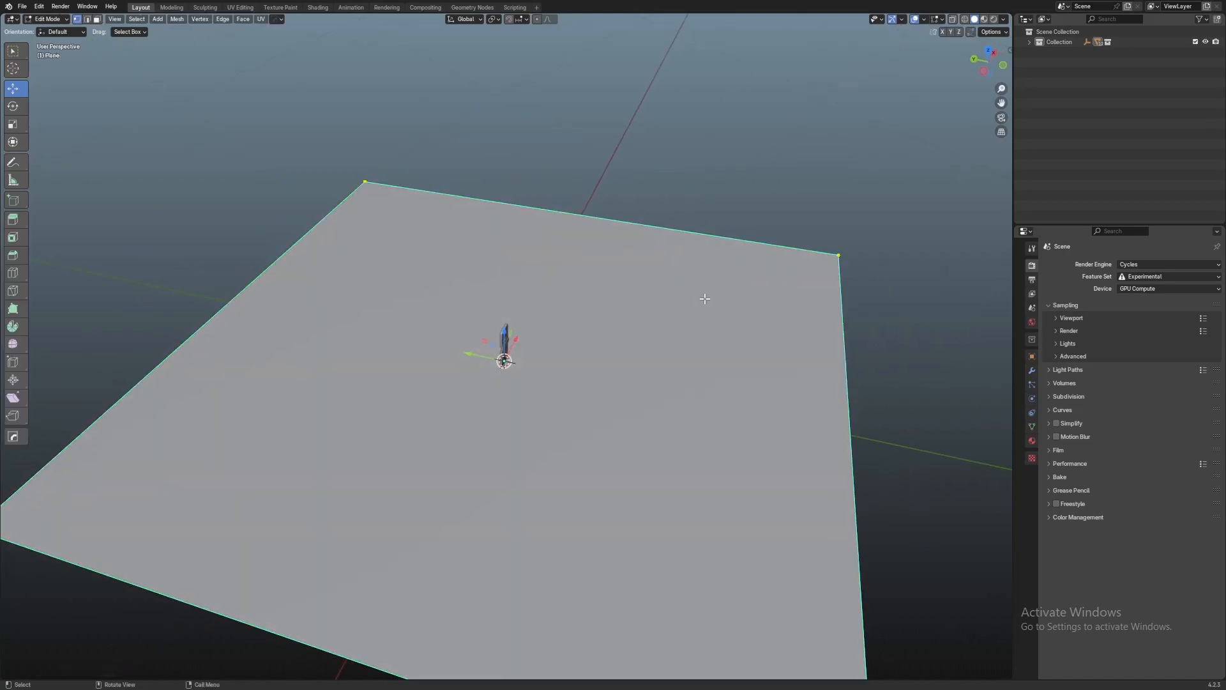
key(Tab)
middle_drag(825, 207, 819, 325)
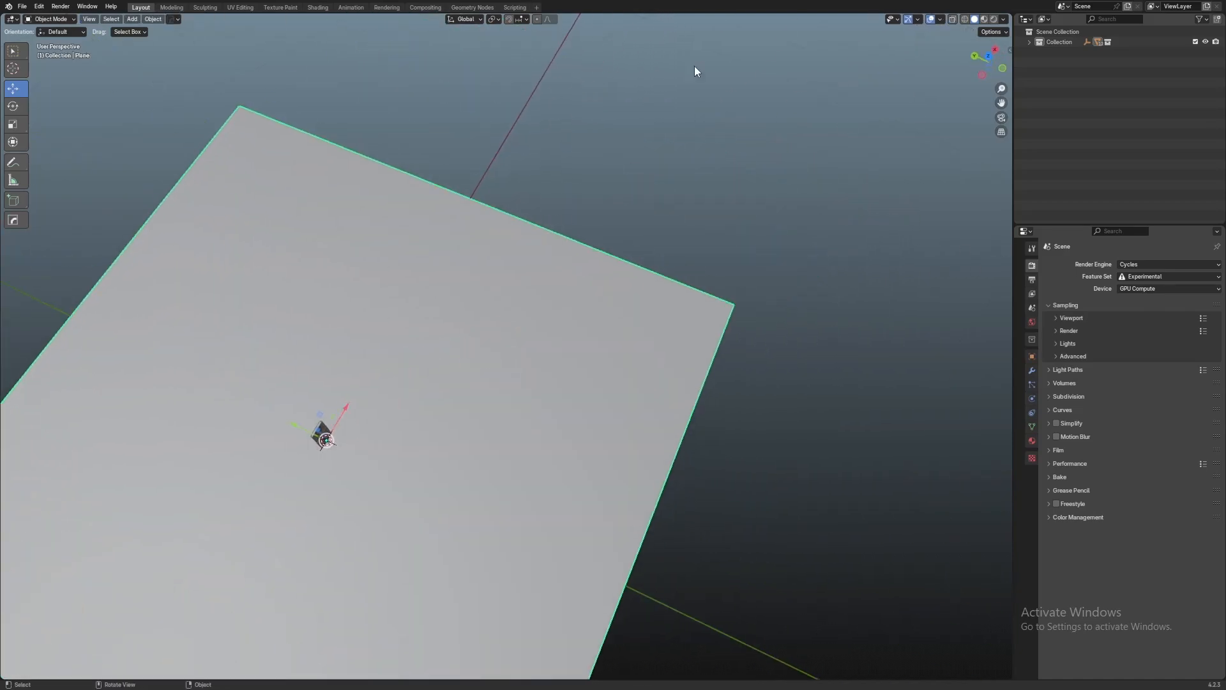
key(x)
click(584, 357)
Reduce the viewport floor grid's scale to about 0.05 and check the model against the grid
middle_drag(584, 357, 520, 353)
click(939, 19)
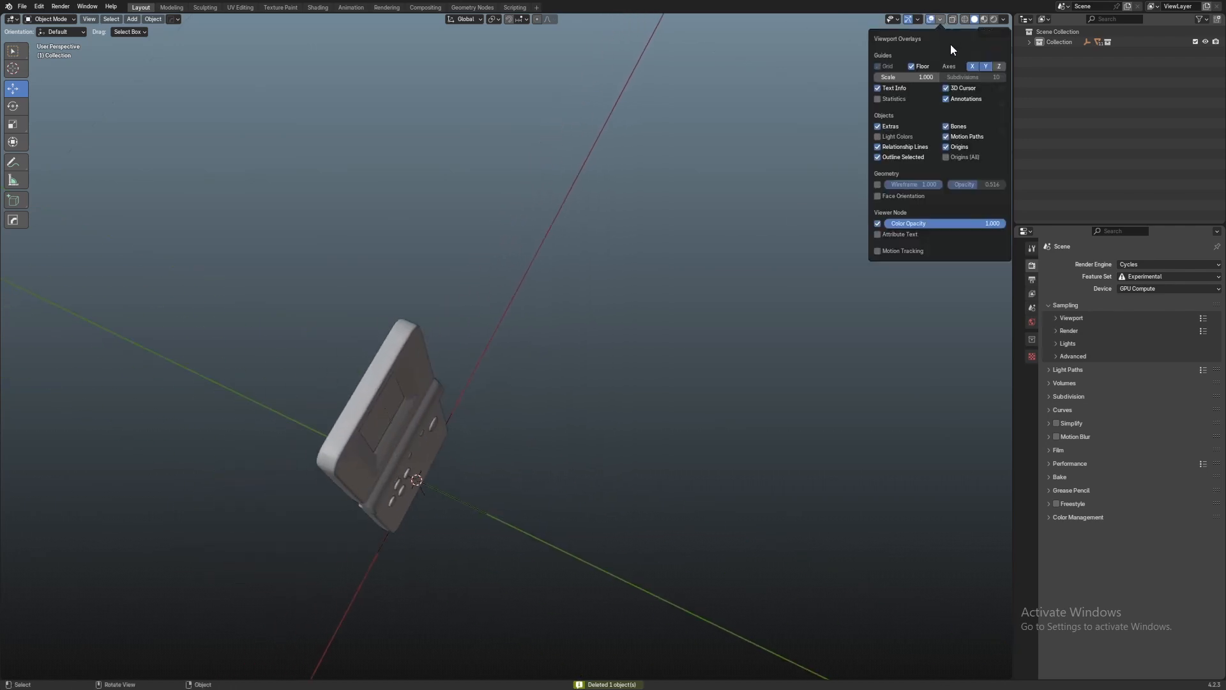
drag(908, 76, 896, 77)
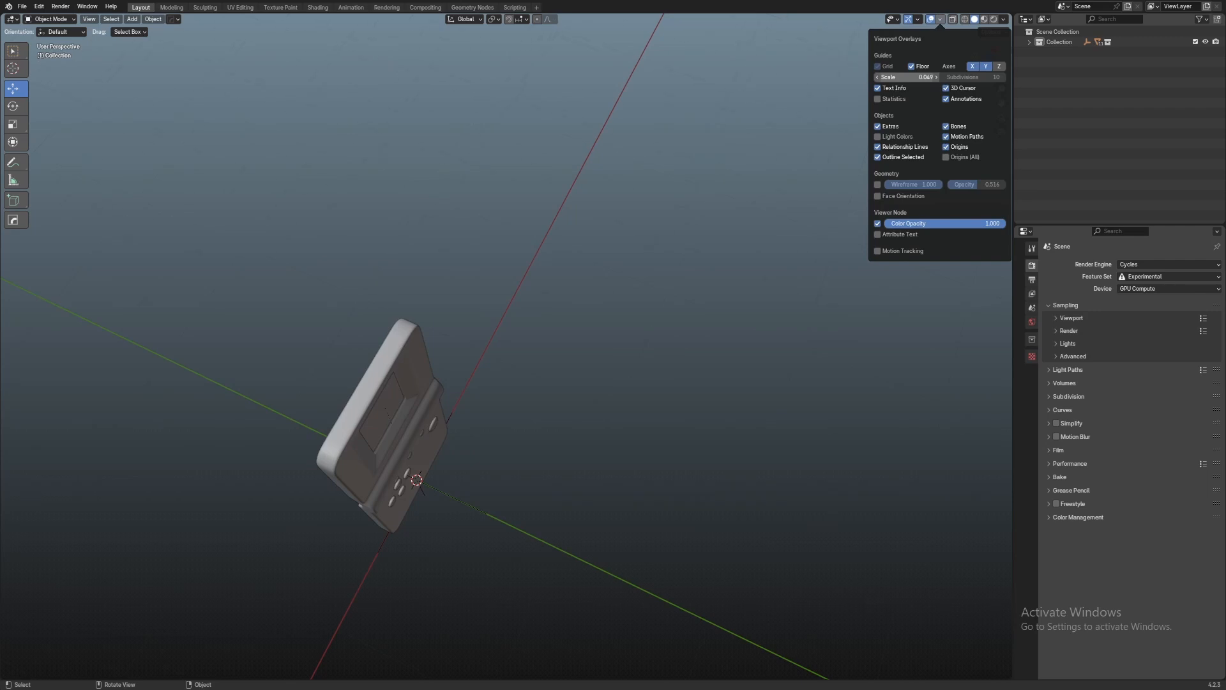
scroll(537, 289, up, 4)
shift+middle_drag(525, 287, 549, 233)
scroll(558, 229, up, 2)
shift+middle_drag(657, 319, 533, 156)
scroll(684, 267, down, 8)
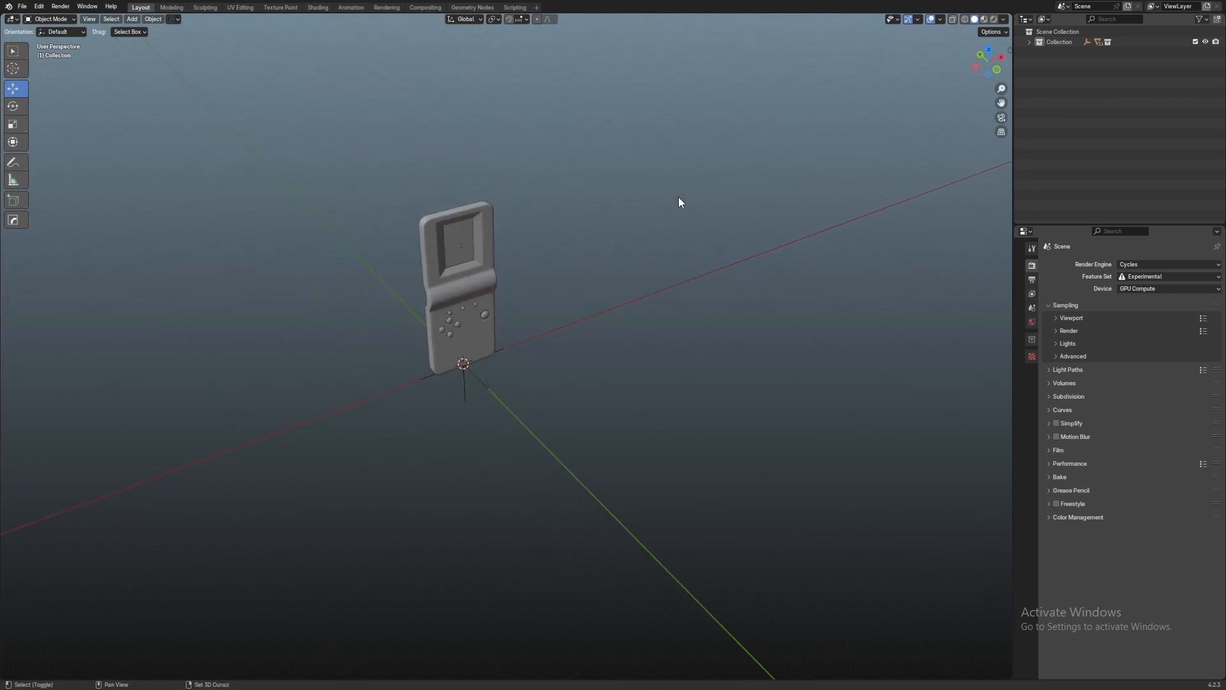
Add a plane at the world origin under the model and scale it down
key(shift+a)
mouse_move(677, 198)
click(742, 193)
scroll(677, 263, down, 10)
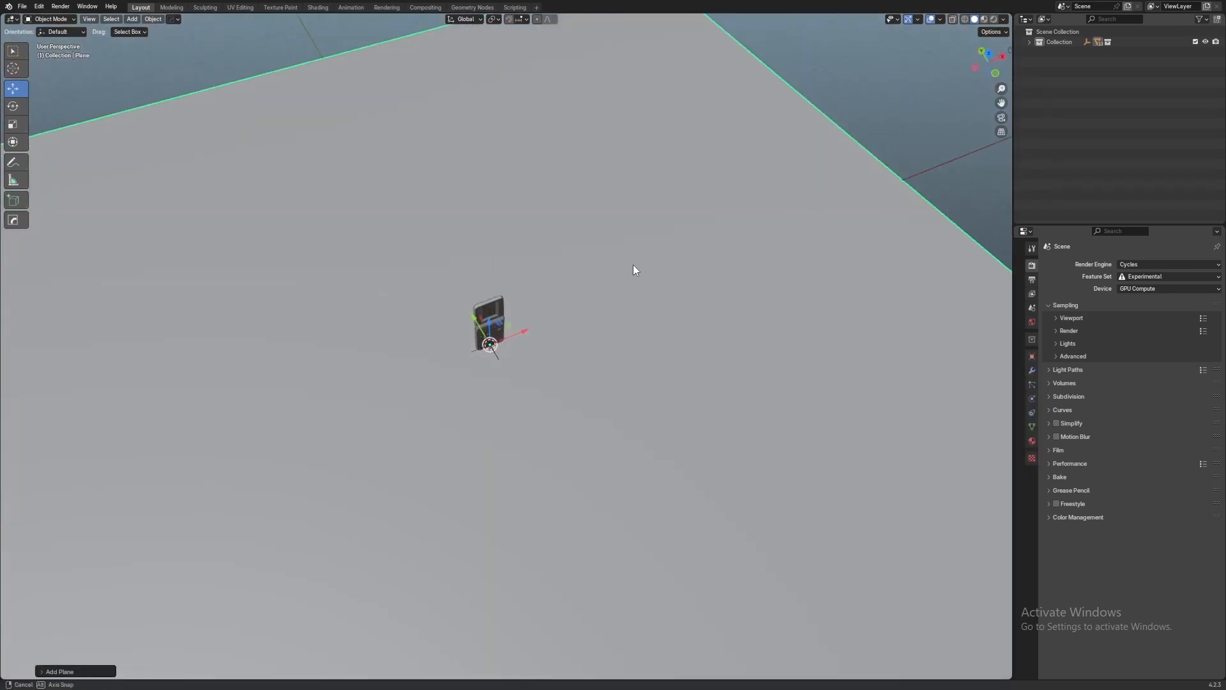
key(s)
click(582, 317)
Toggle the scaled-down plane in and out of Edit Mode and delete it
key(Tab)
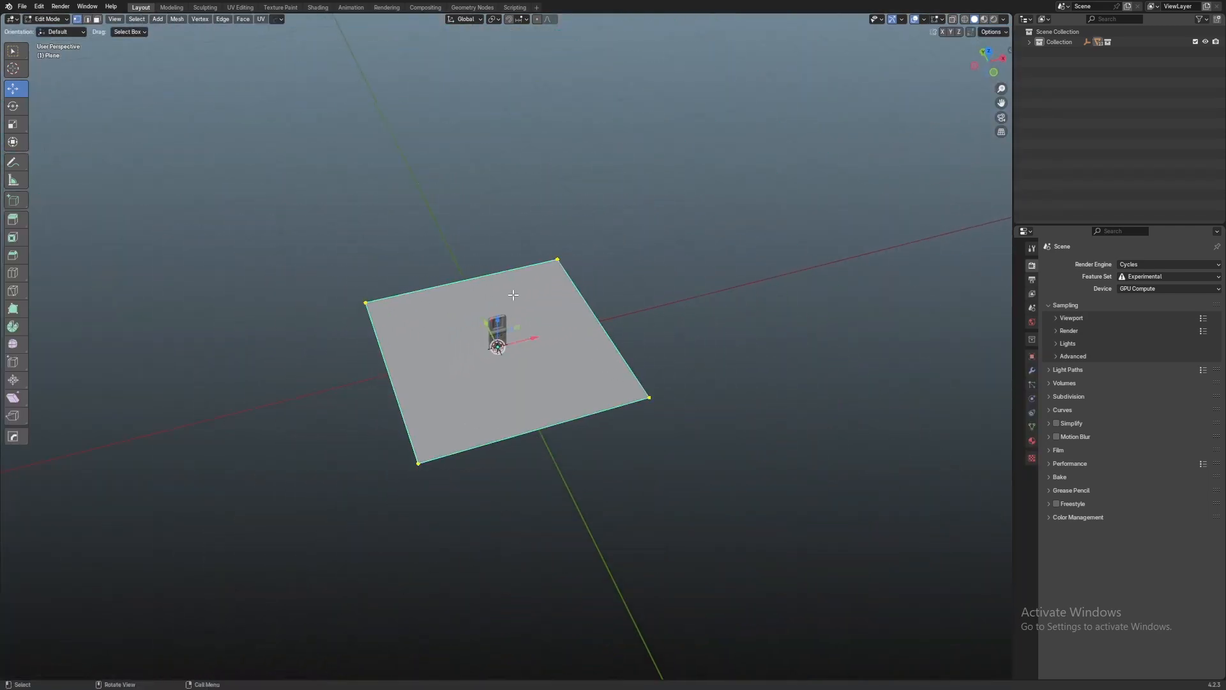
key(Tab)
key(x)
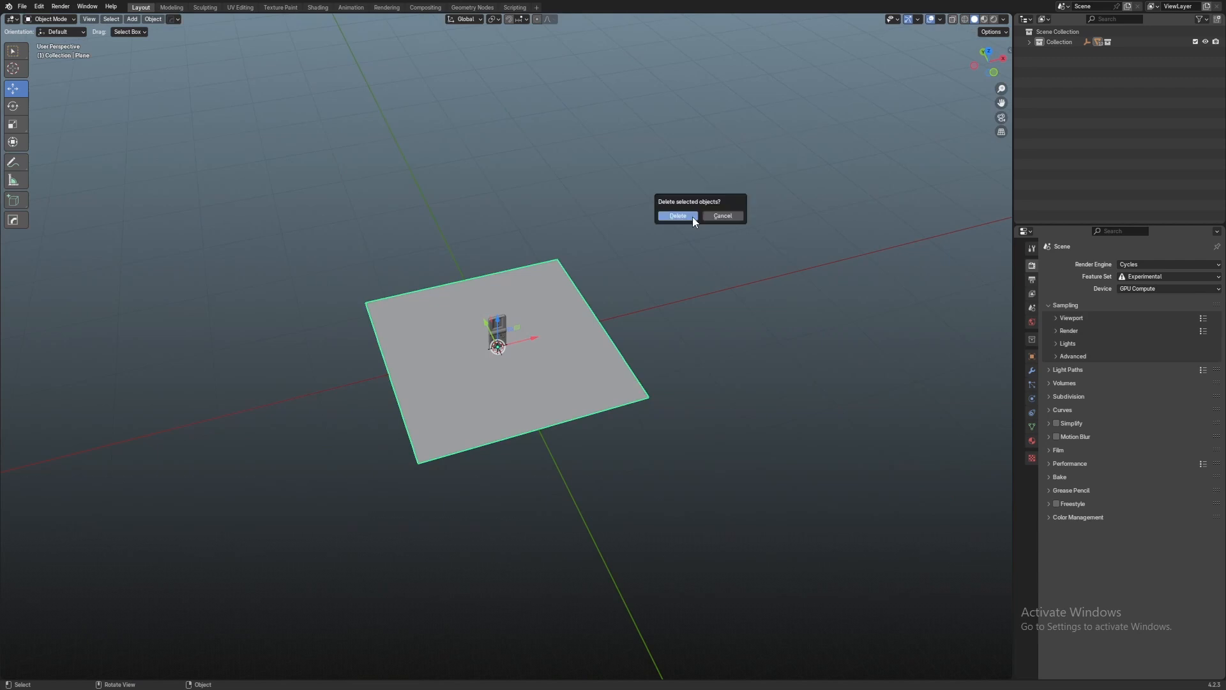
key(x)
click(633, 179)
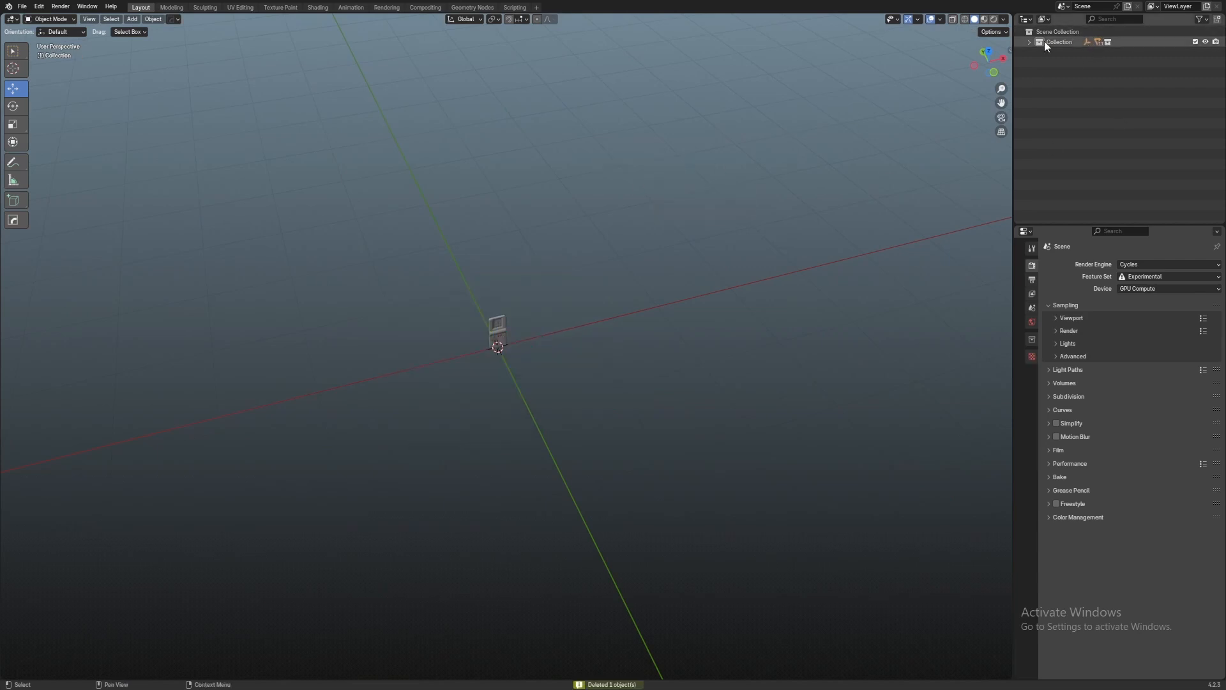
Check the contents of Collection in the Outliner, select the model's LCD screen, and clear the selection
scroll(579, 399, up, 10)
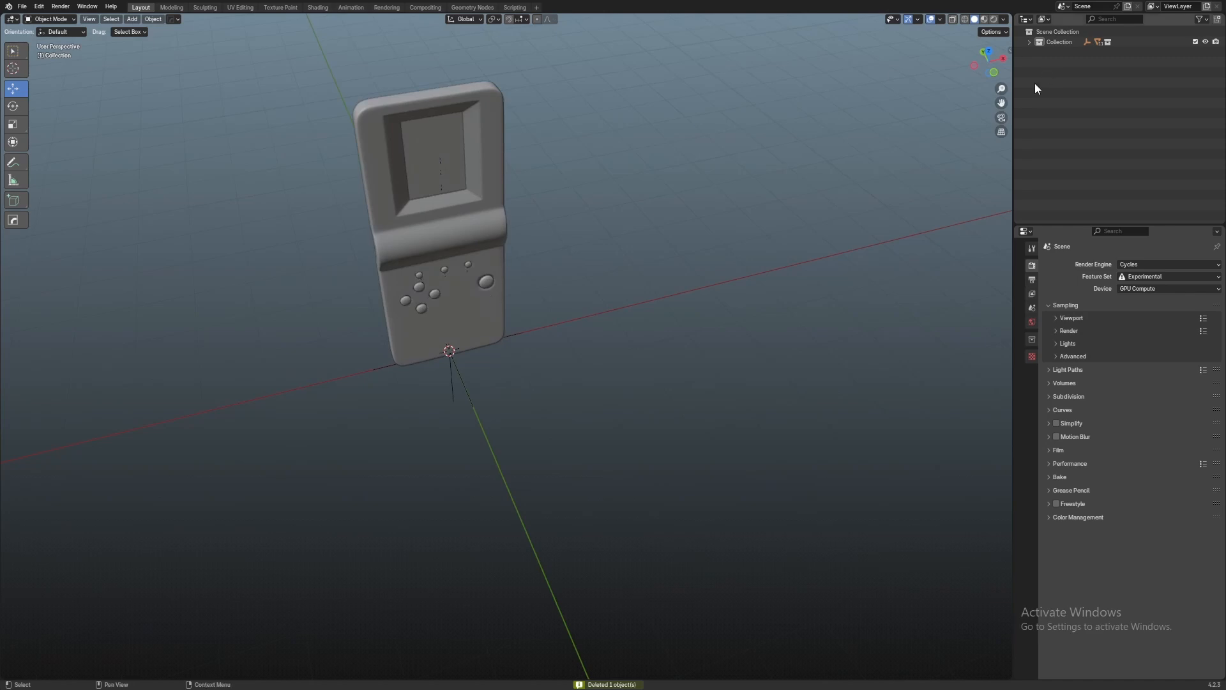
click(1030, 42)
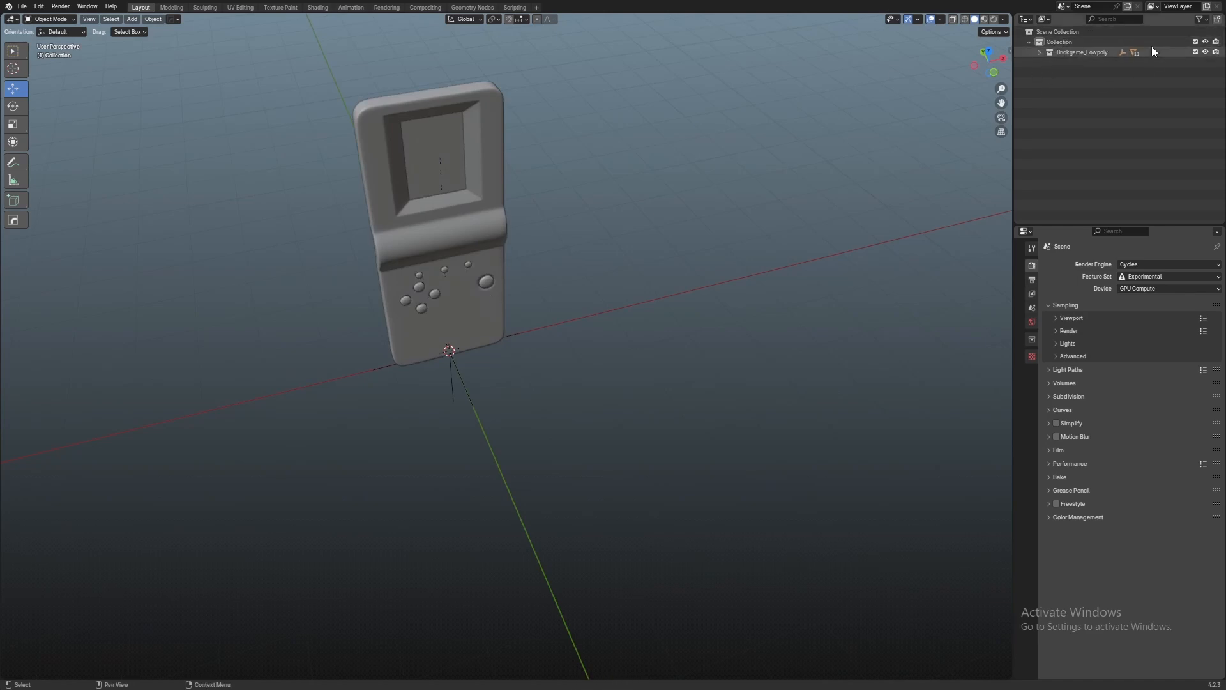
click(420, 138)
key(shift+a)
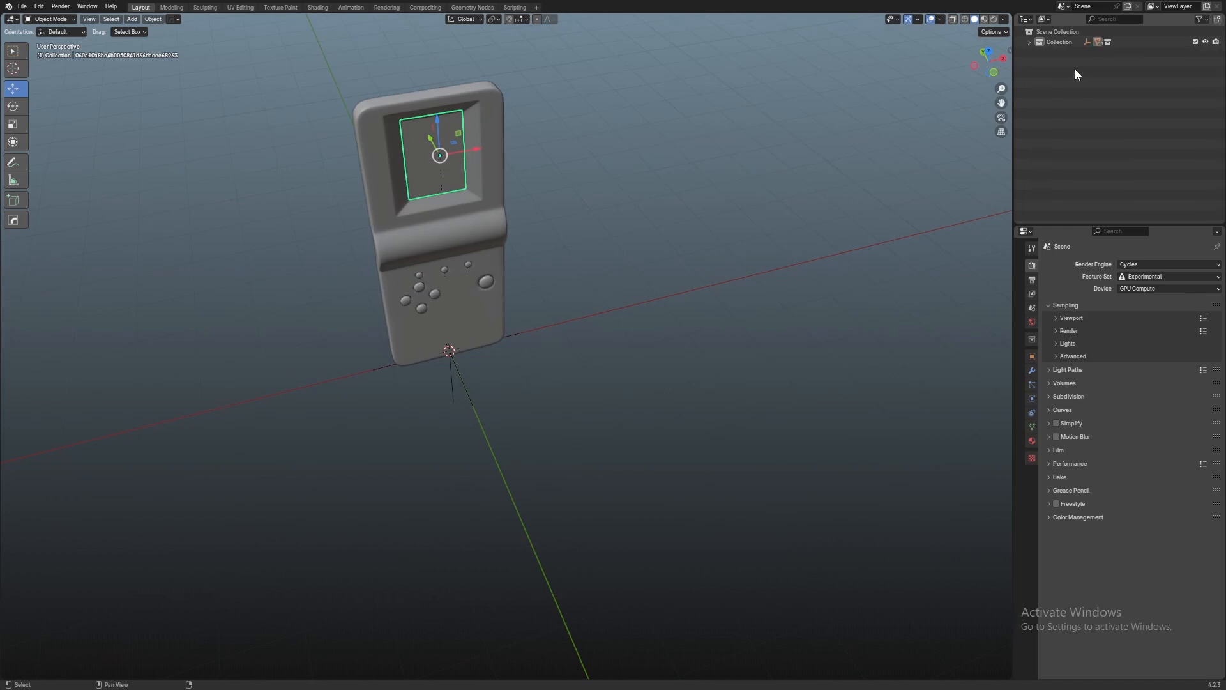
click(1063, 66)
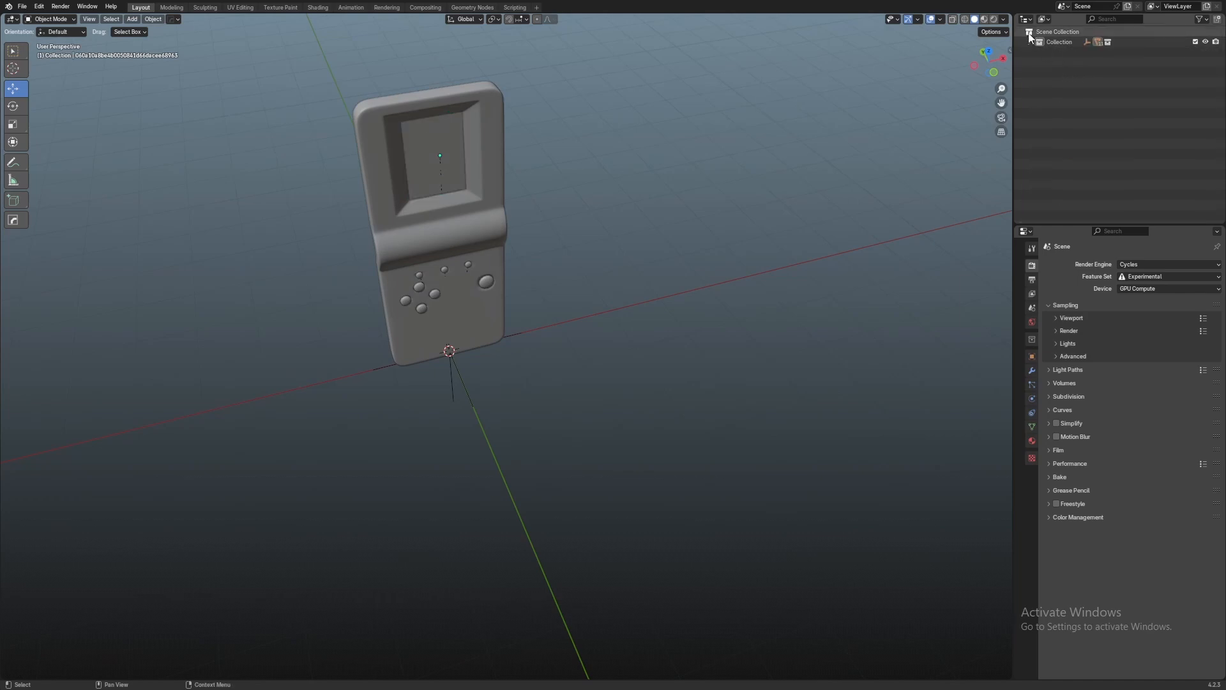
Make Scene Collection active and add a plane directly in it at the world origin
click(1029, 32)
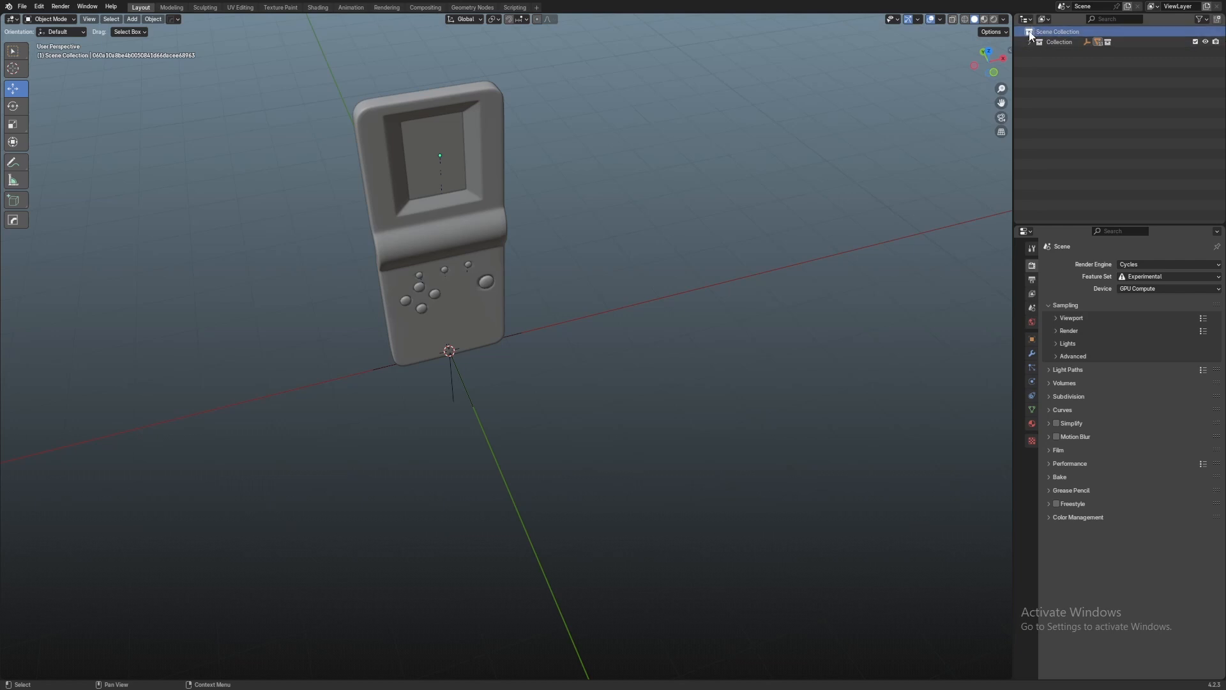
middle_drag(679, 170, 749, 239)
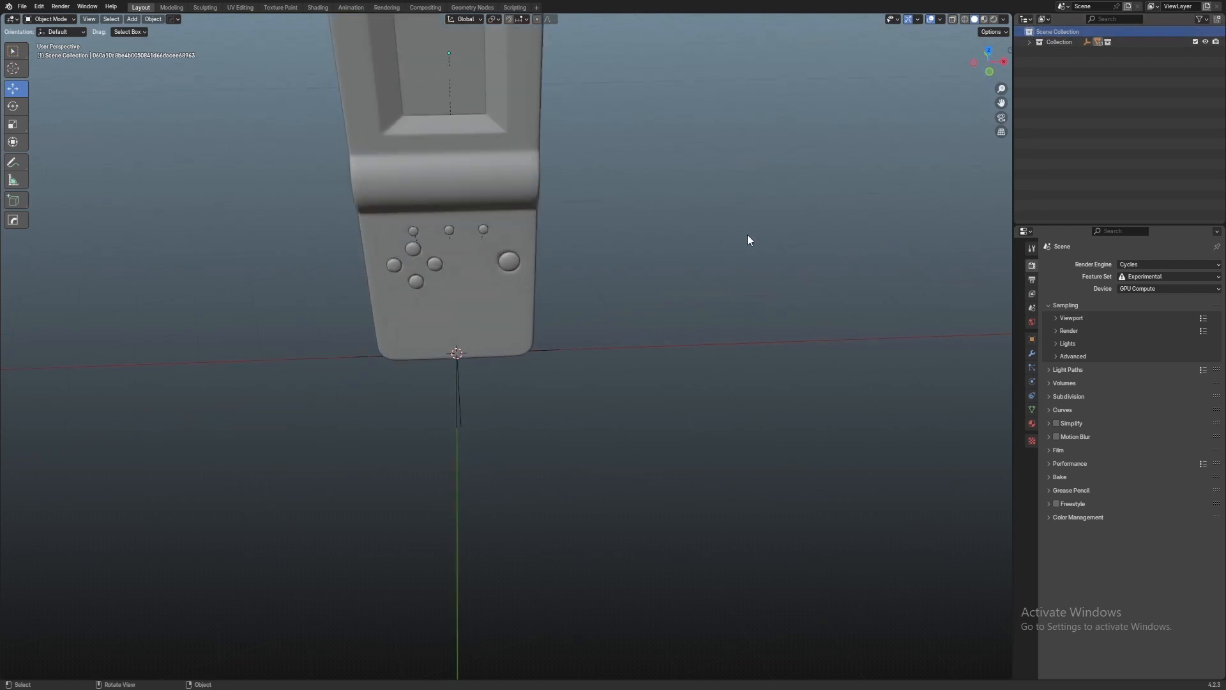
key(shift+a)
mouse_move(748, 235)
click(800, 236)
scroll(795, 96, down, 2)
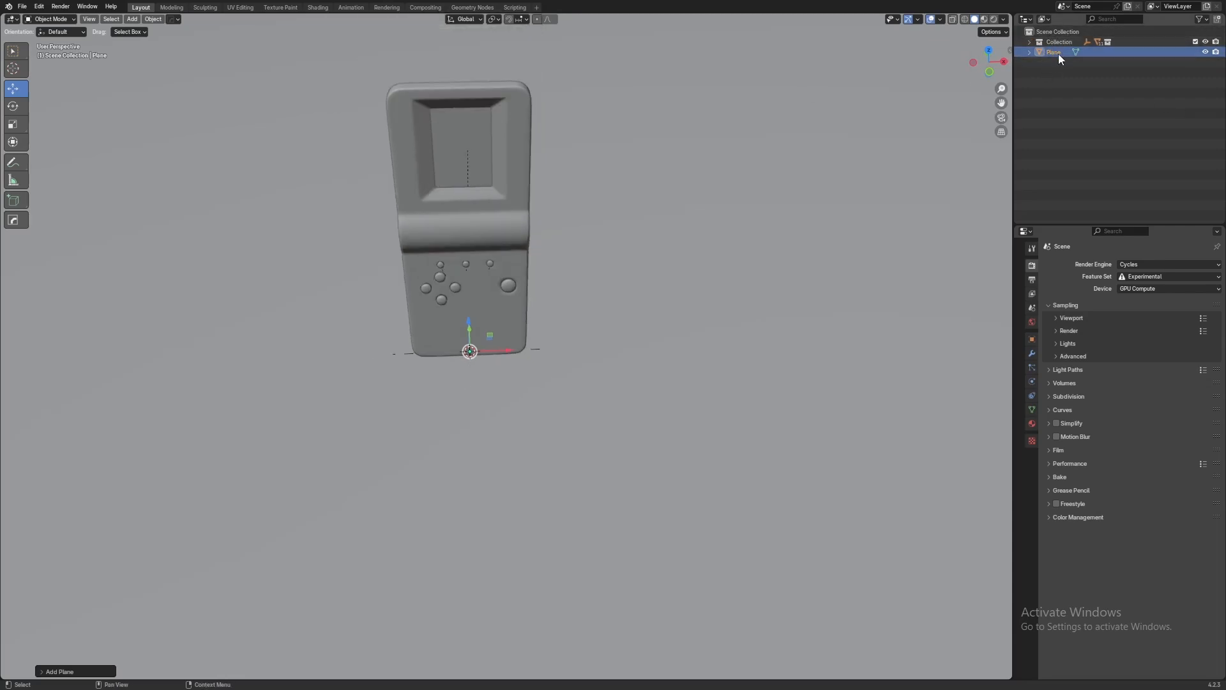
Delete the plane from Scene Collection and make Collection active again
key(Delete)
click(1040, 43)
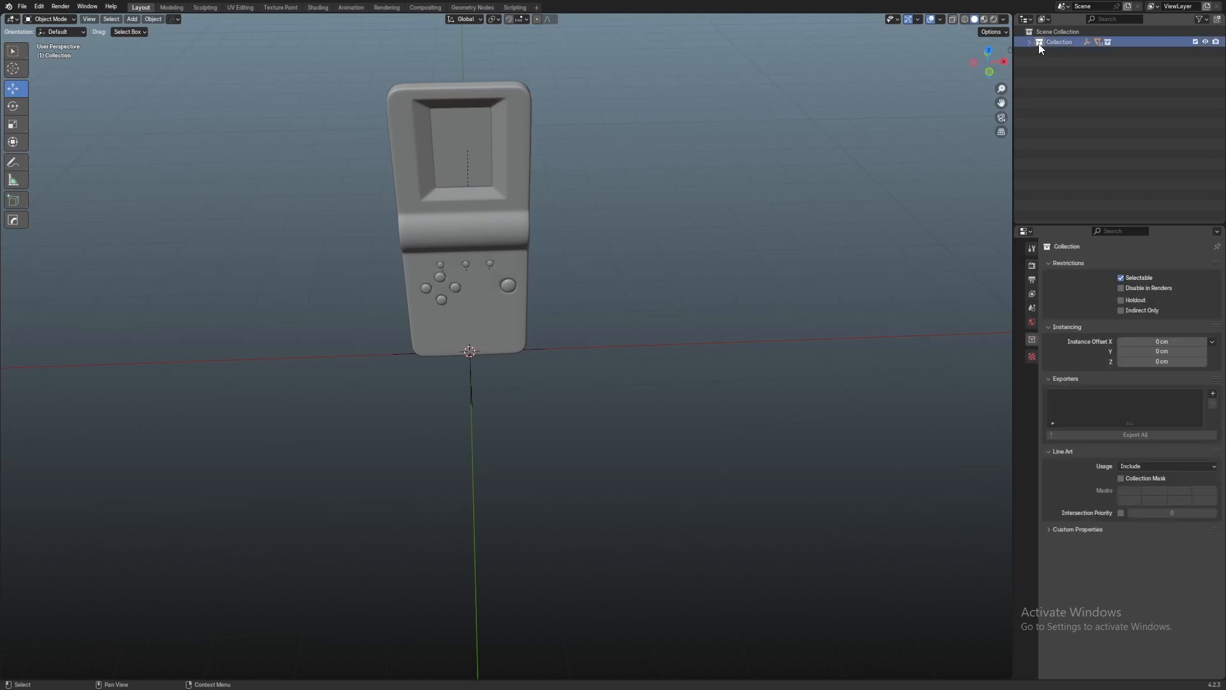
Add a plane inside Collection and locate it among the collection's contents in the Outliner
key(shift+a)
click(968, 93)
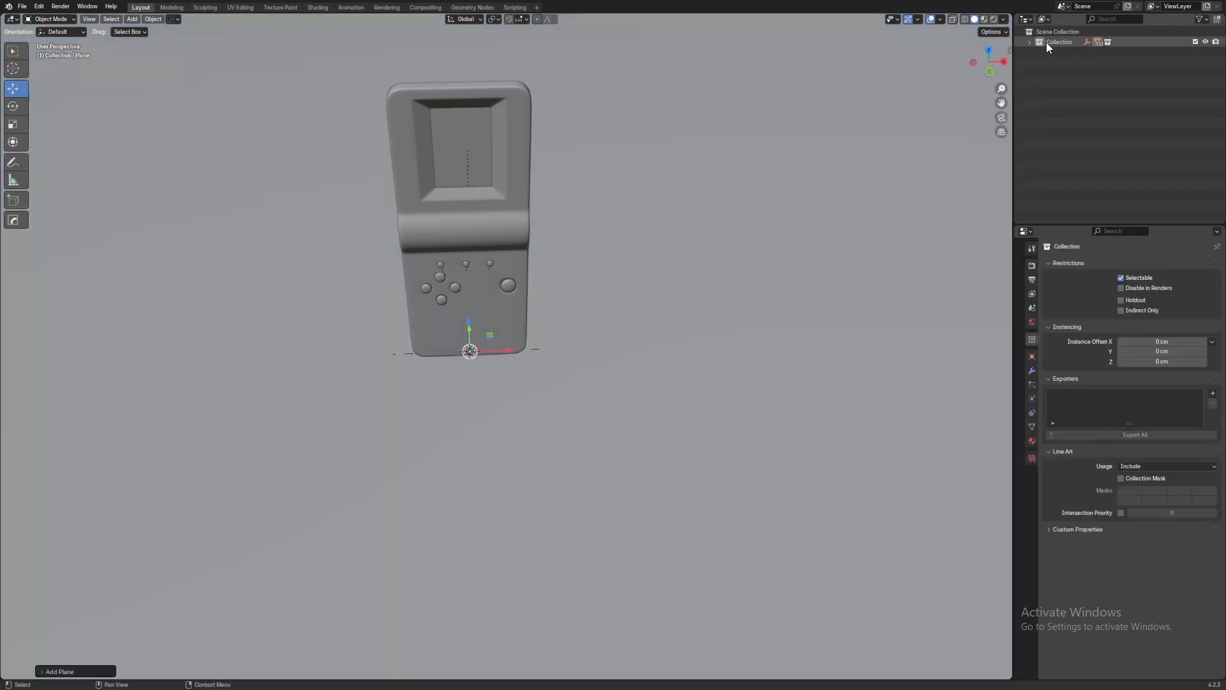
click(1030, 42)
click(1060, 63)
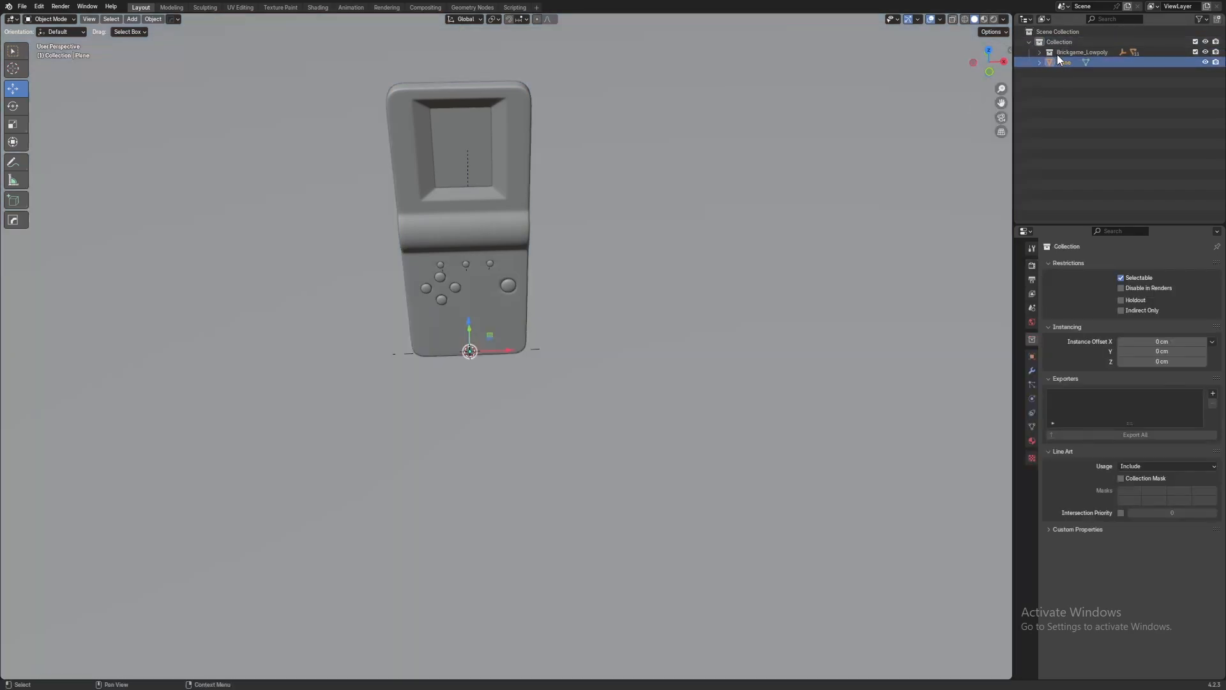
Check the contents of the Brickgame_Lowpoly collection, delete the plane, and make Collection active again
click(1053, 54)
key(shift+a)
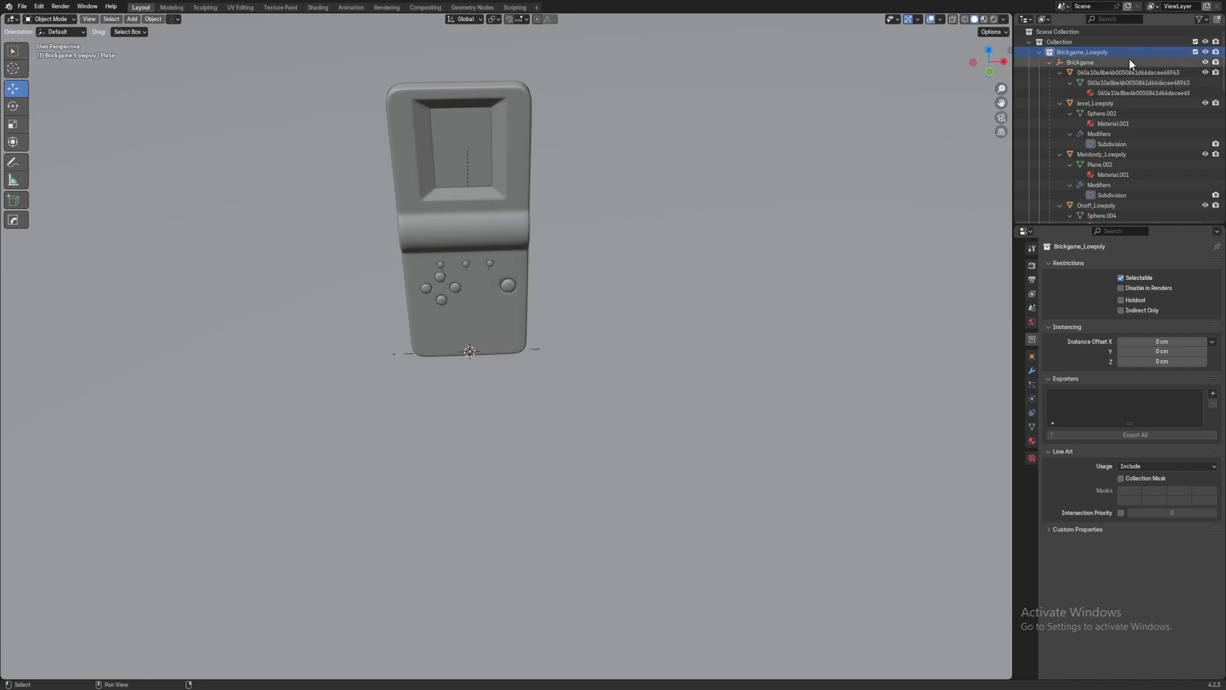
key(shift+a)
click(1030, 42)
click(1064, 60)
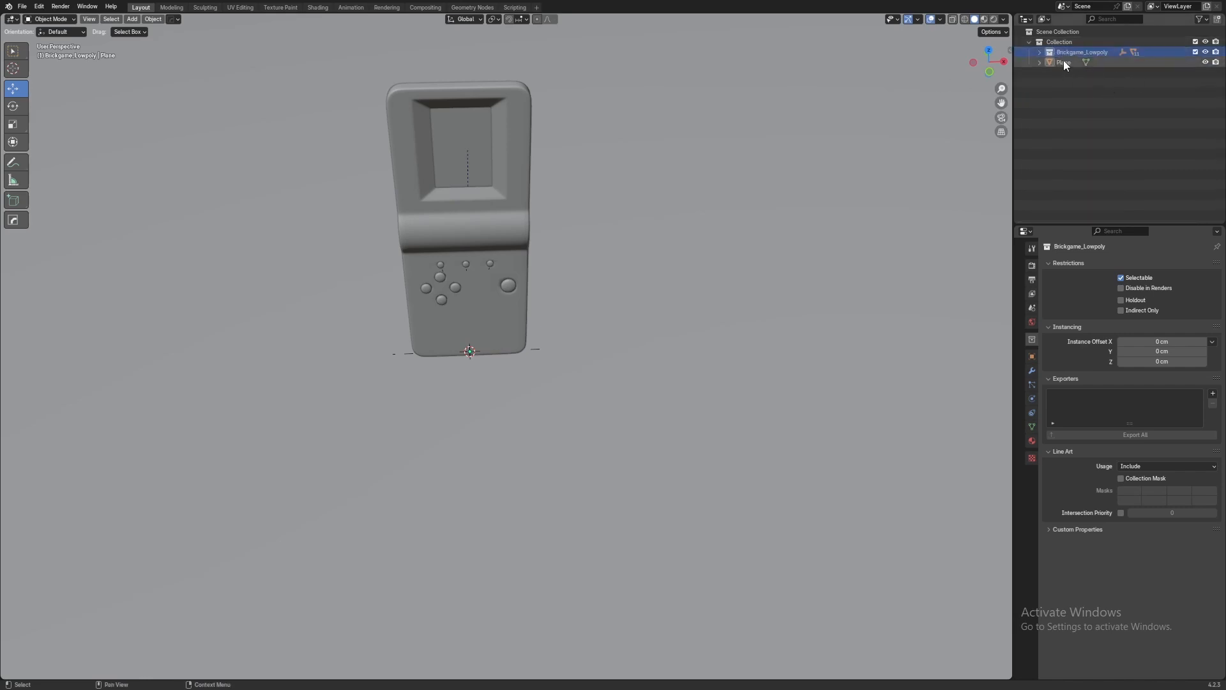
key(x)
click(1041, 43)
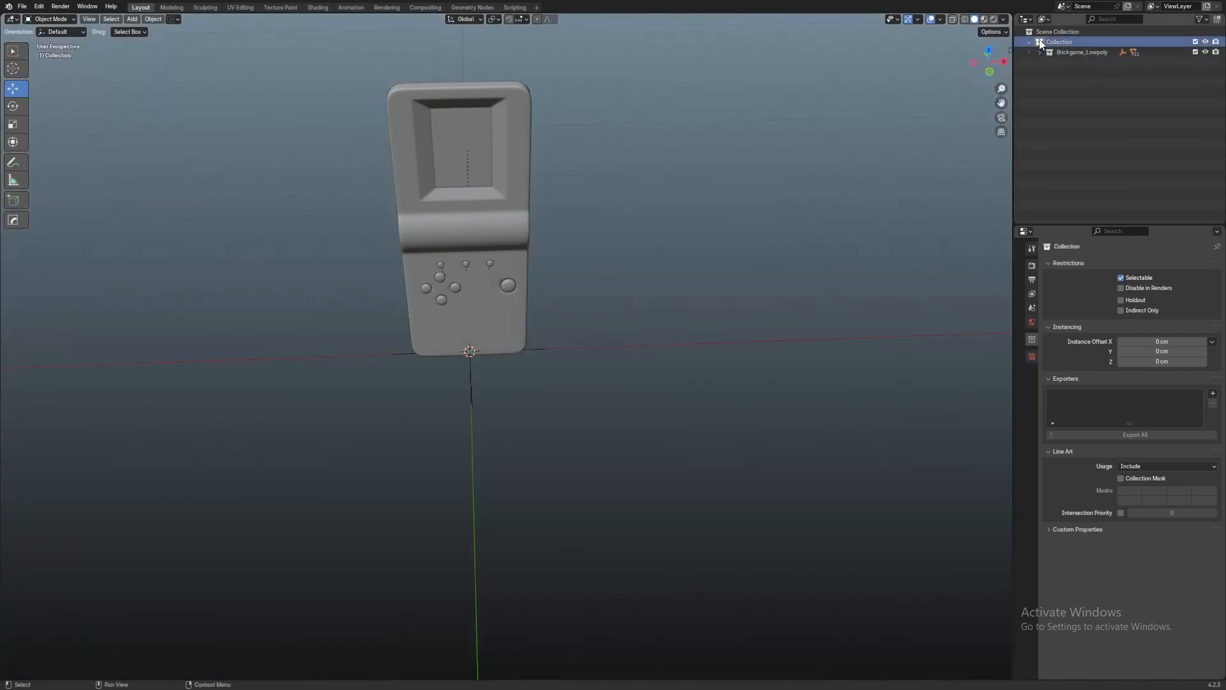
Collapse the Outliner hierarchy and make Scene Collection the active collection
middle_drag(807, 154, 831, 155)
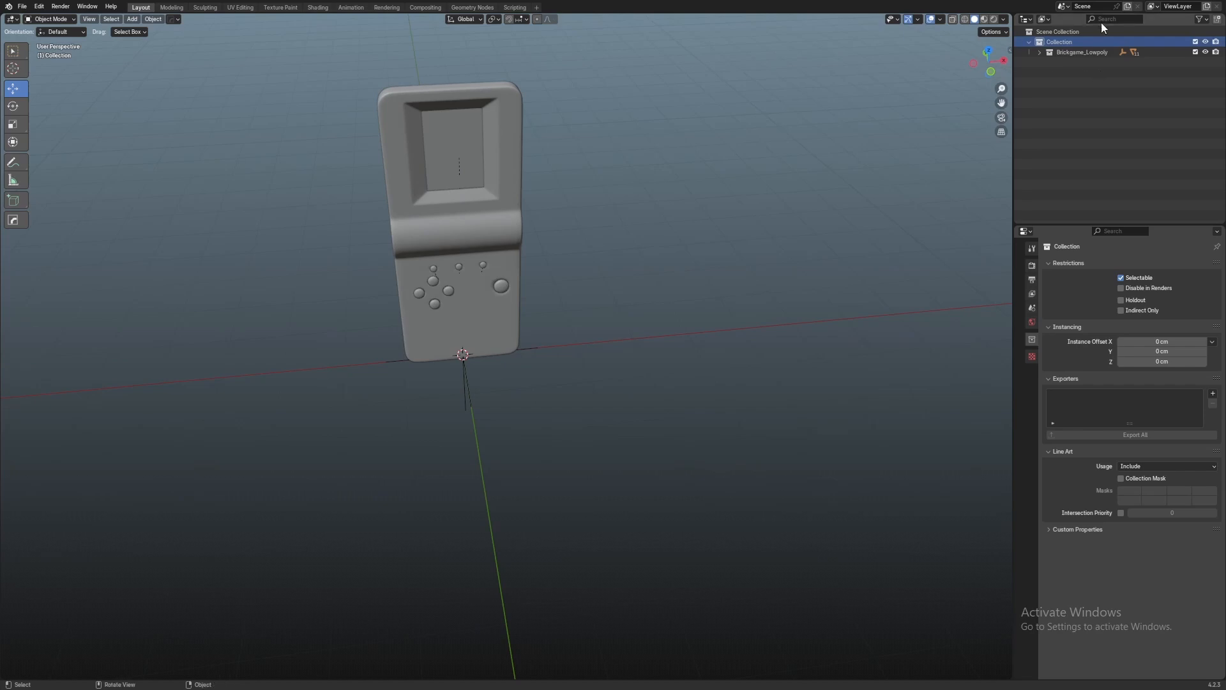
key(shift+a)
key(shift+a)
click(1029, 32)
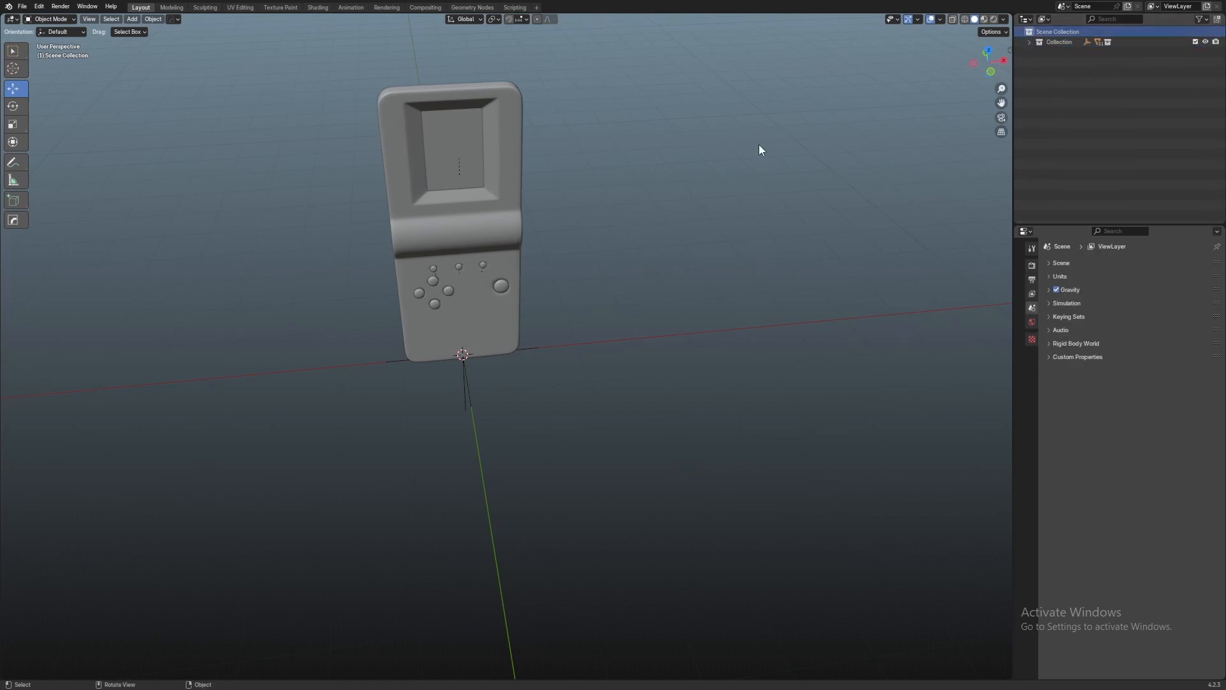
scroll(735, 148, up, 1)
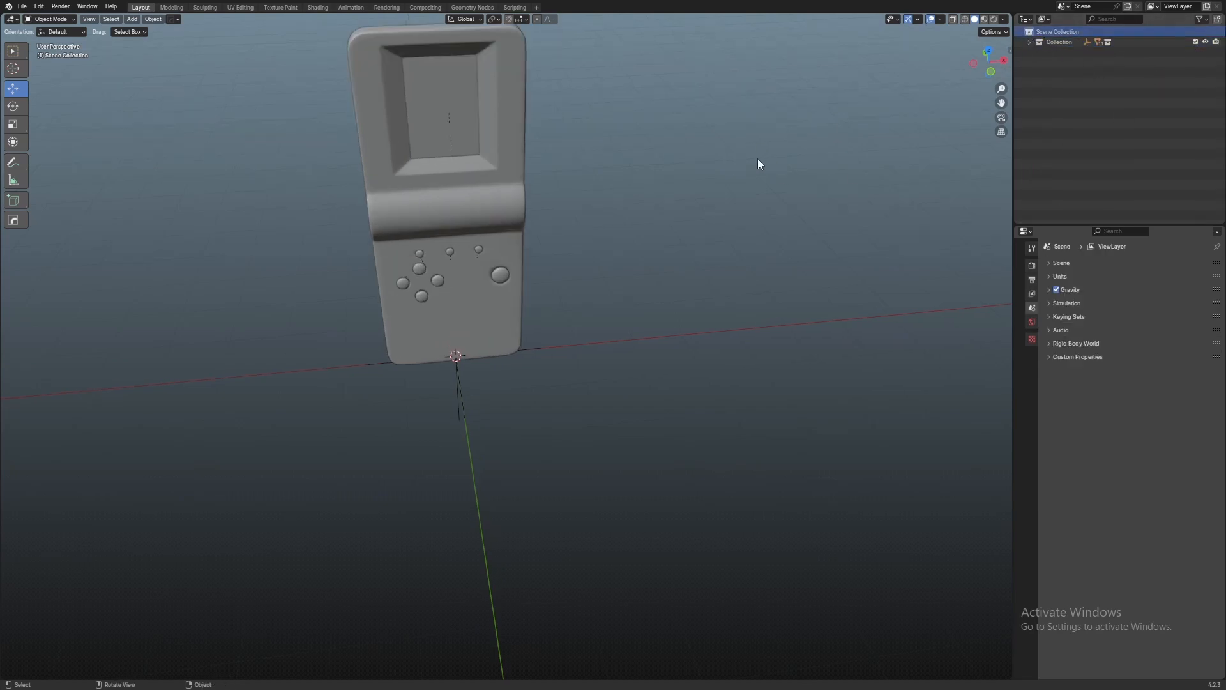
middle_drag(757, 158, 775, 152)
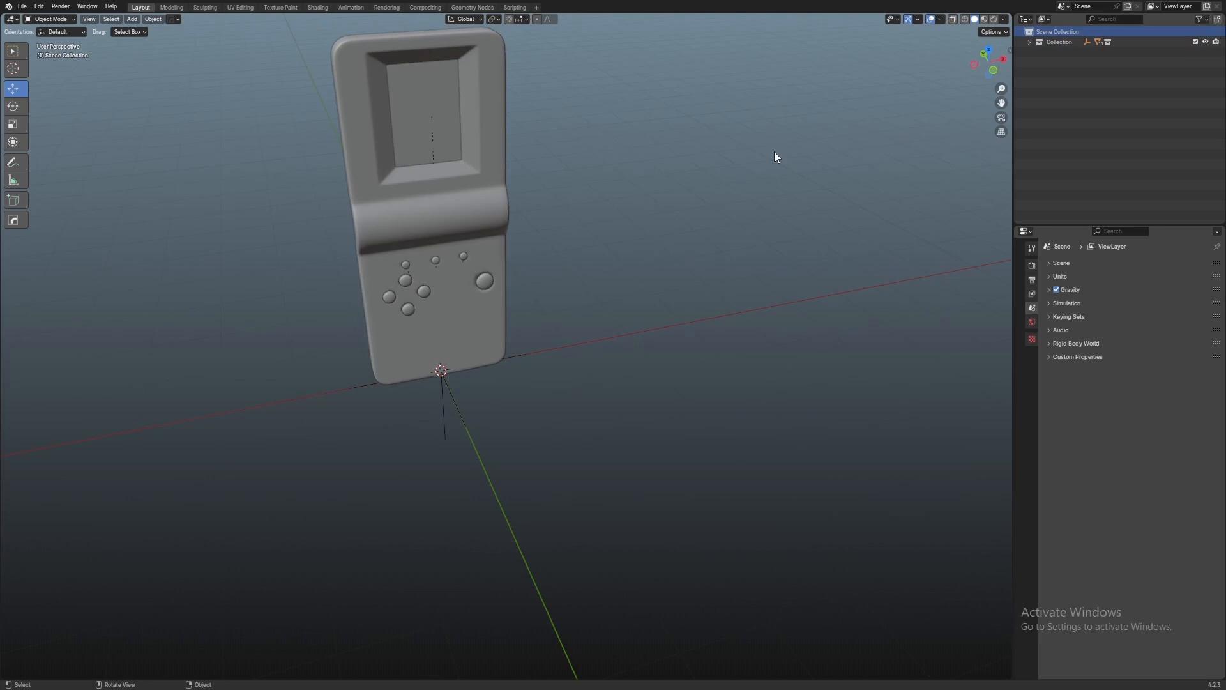
Add a plane to Scene Collection at the world origin and scale it down to about 0.234
key(shift+a)
mouse_move(786, 151)
click(852, 150)
scroll(706, 187, down, 2)
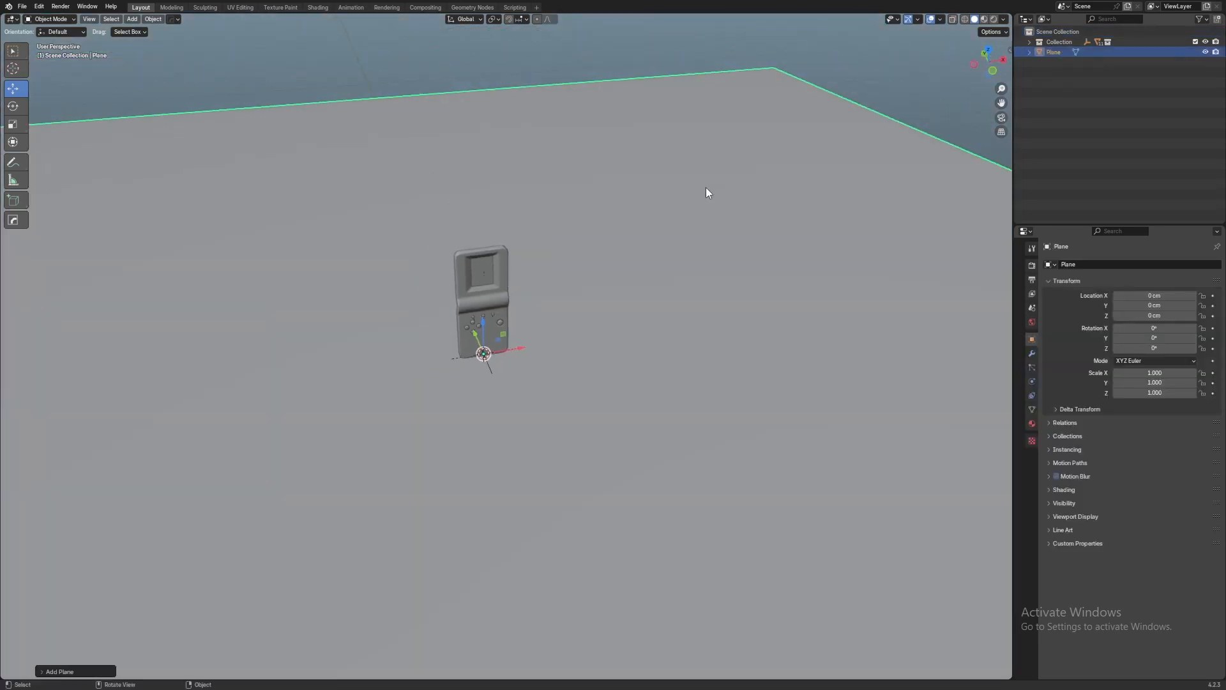
key(s)
click(583, 327)
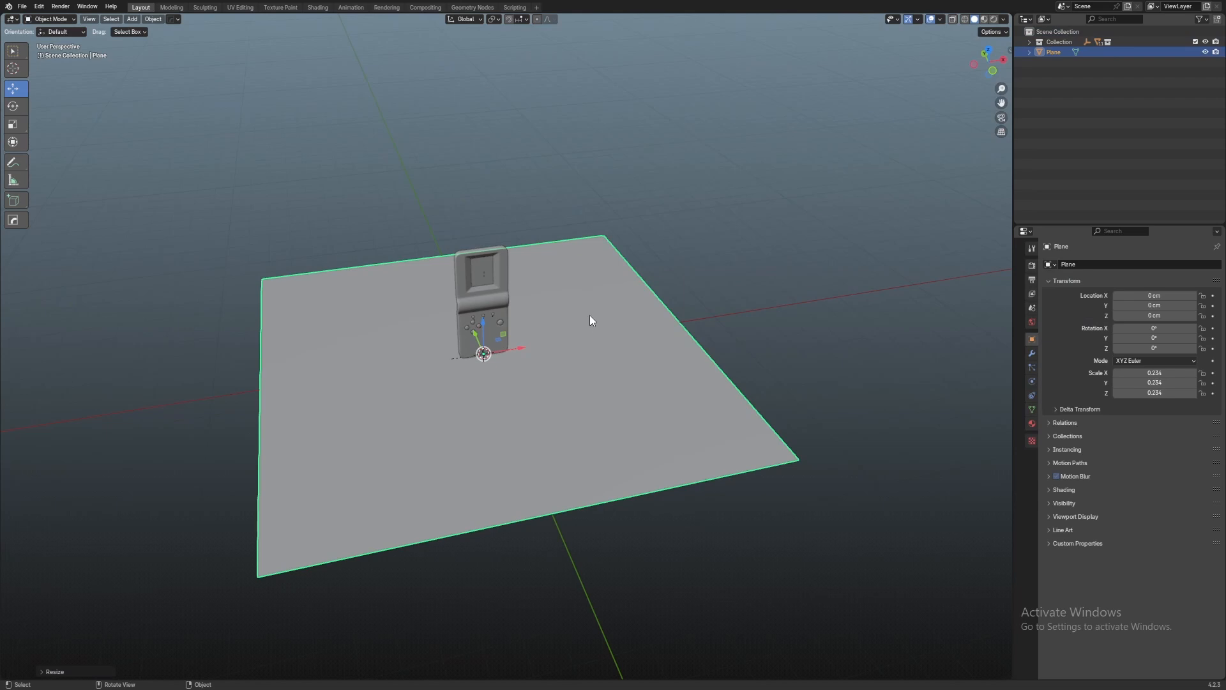
In Edit Mode, extrude the plane's edge behind the brick game straight up to form a vertical back wall
middle_drag(675, 279, 438, 260)
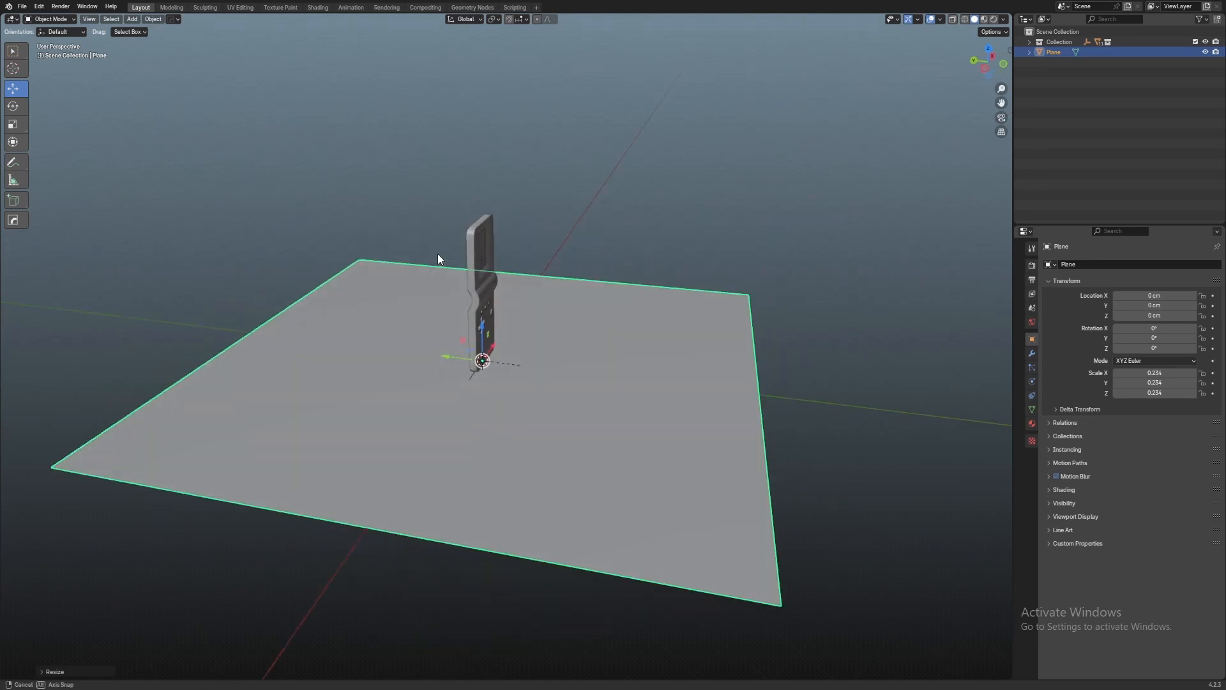
key(Tab)
key(F2)
key(Escape)
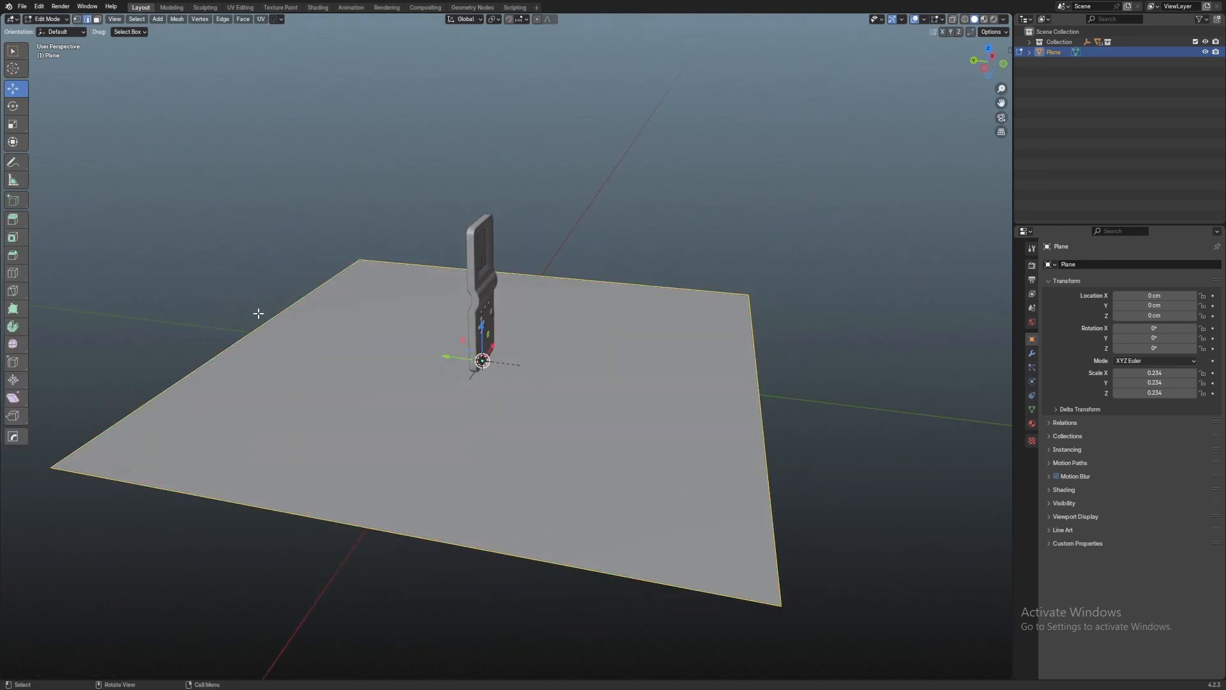
click(244, 339)
scroll(449, 266, down, 2)
middle_drag(449, 266, 362, 292)
key(e)
right_click(360, 291)
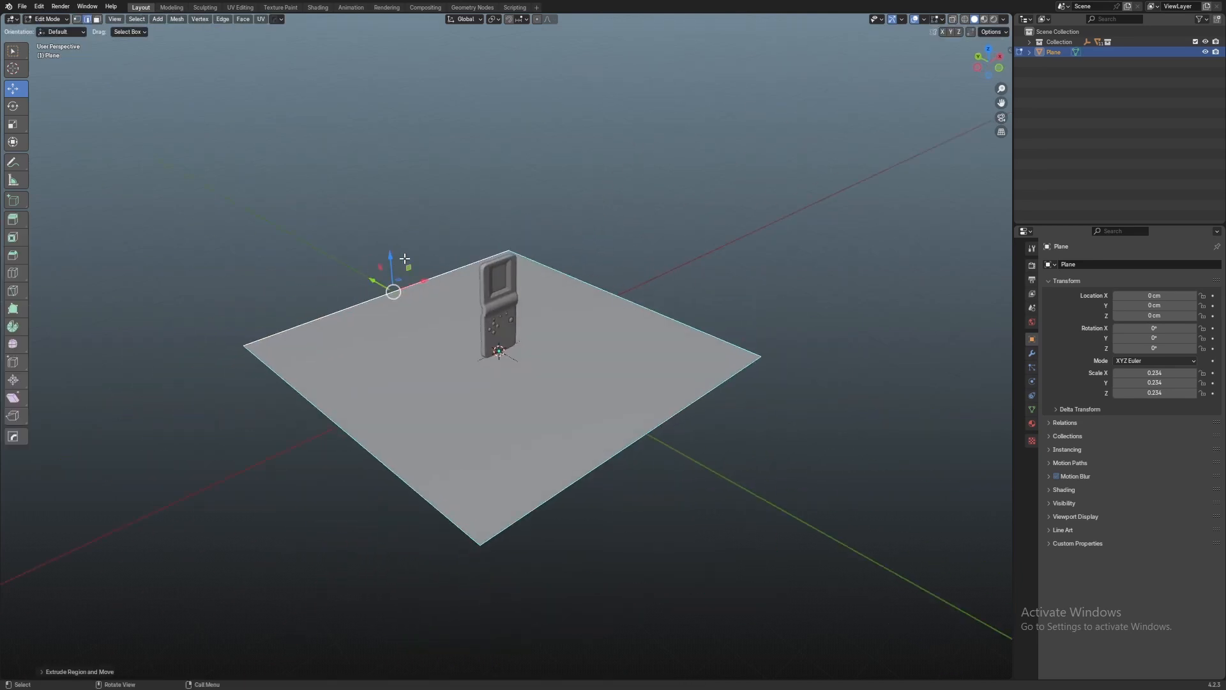
drag(405, 258, 420, 661)
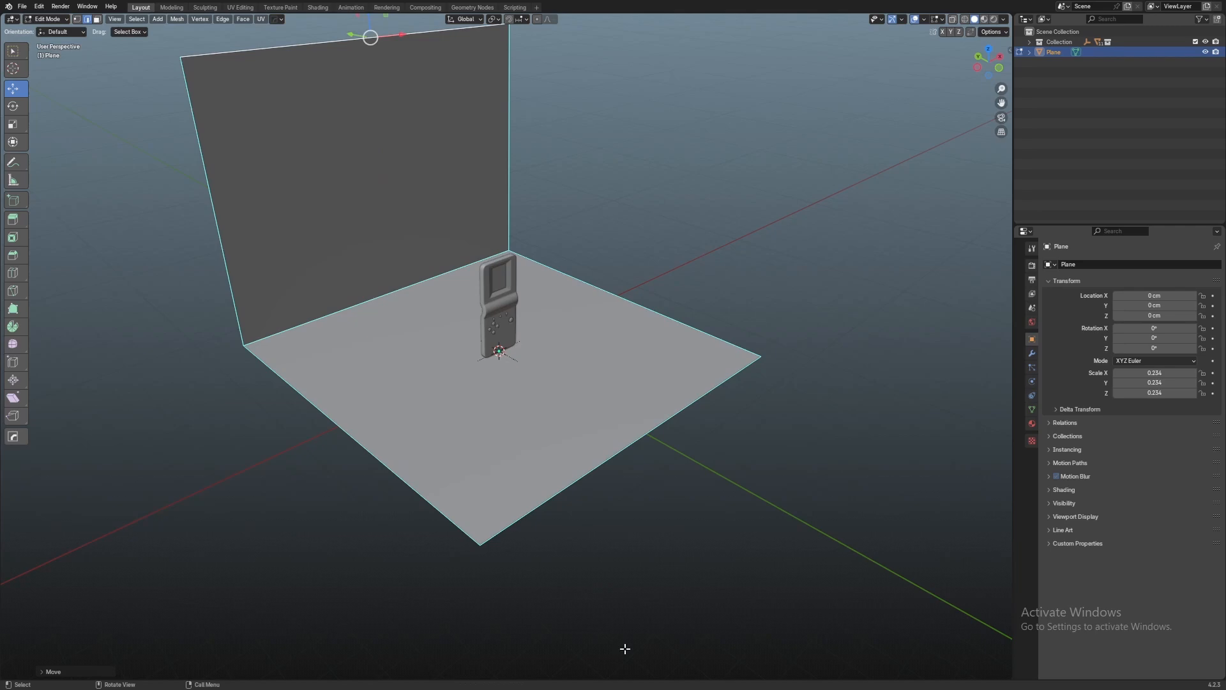
Bevel the edge between the floor and back wall with 17 segments and an offset of about 38.5 cm
middle_drag(666, 474, 585, 457)
click(482, 254)
scroll(810, 362, down, 2)
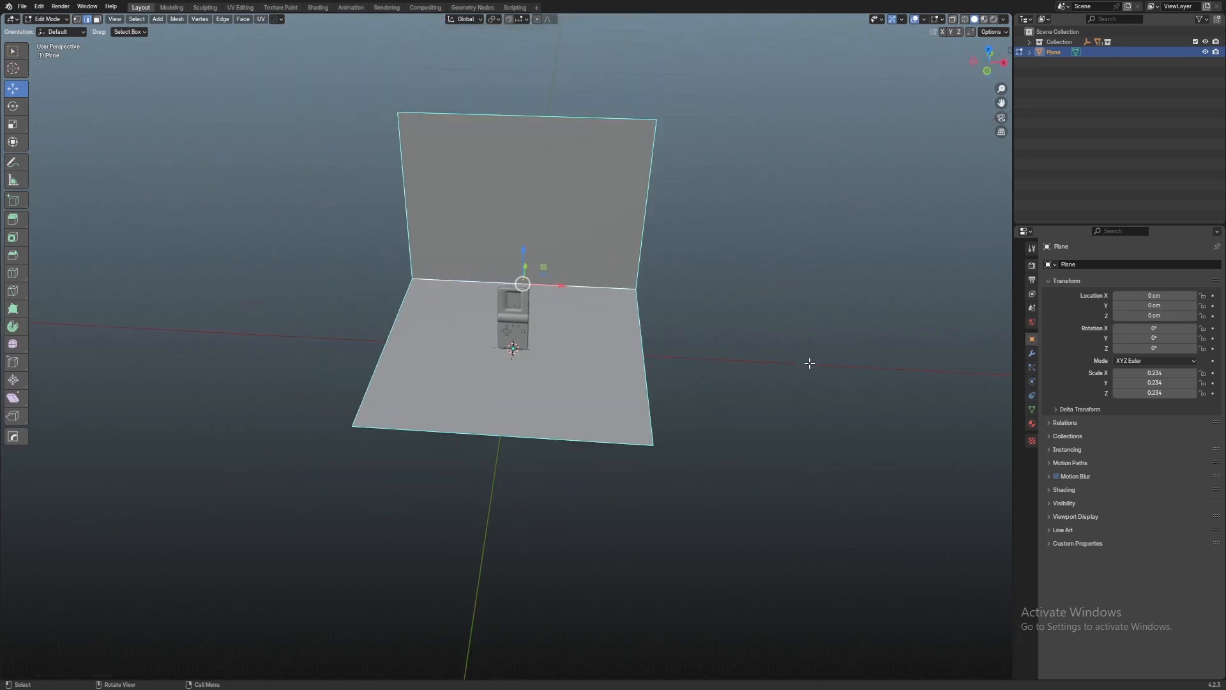
middle_drag(878, 364, 639, 345)
scroll(609, 338, up, 2)
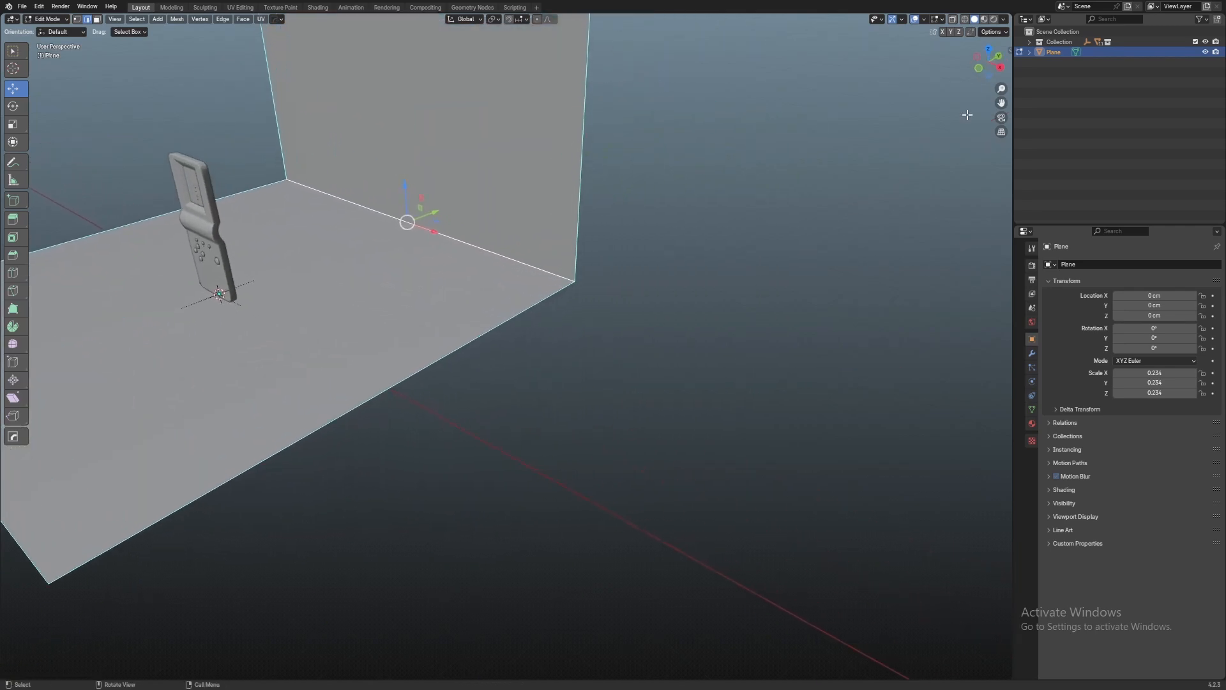
click(1000, 68)
key(ctrl+b)
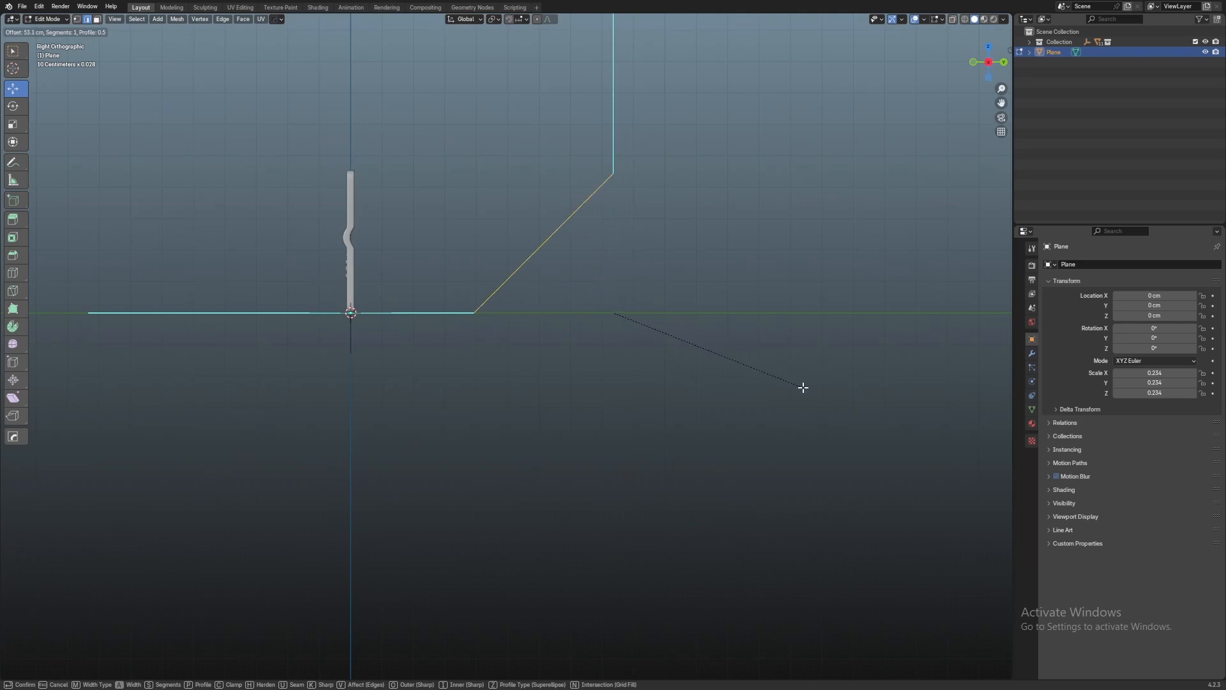
scroll(813, 392, up, 4)
scroll(815, 395, up, 6)
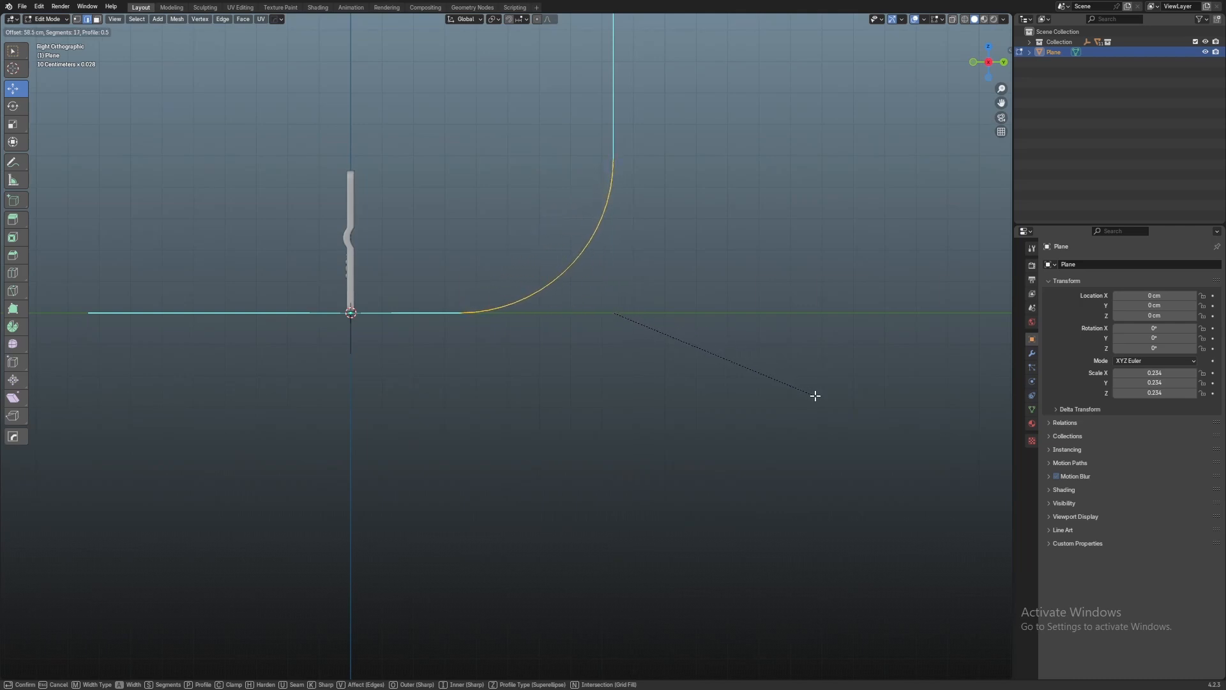
click(815, 396)
Return to Object Mode and shade the curved backdrop smooth
key(Tab)
middle_drag(641, 205, 492, 220)
right_click(492, 219)
click(492, 219)
Toggle the backdrop's wireframe display on to examine the bevel's segments, and switch it off again
scroll(543, 292, up, 6)
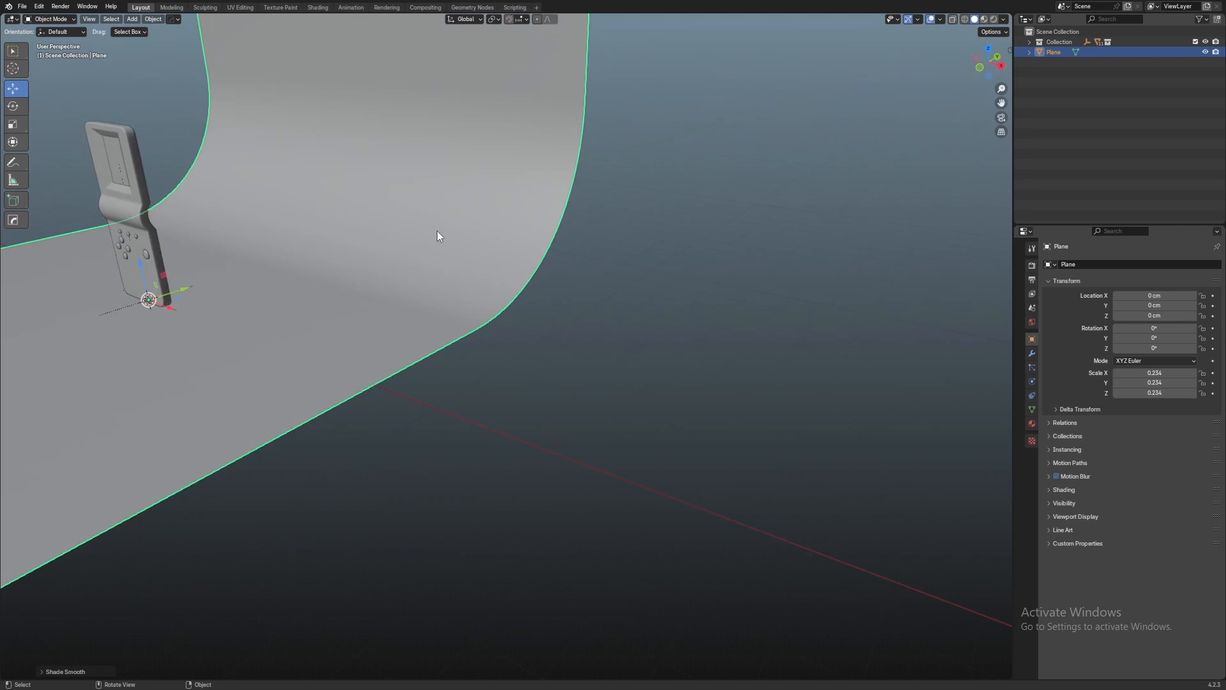
key(q)
mouse_move(547, 251)
click(600, 254)
scroll(443, 236, up, 2)
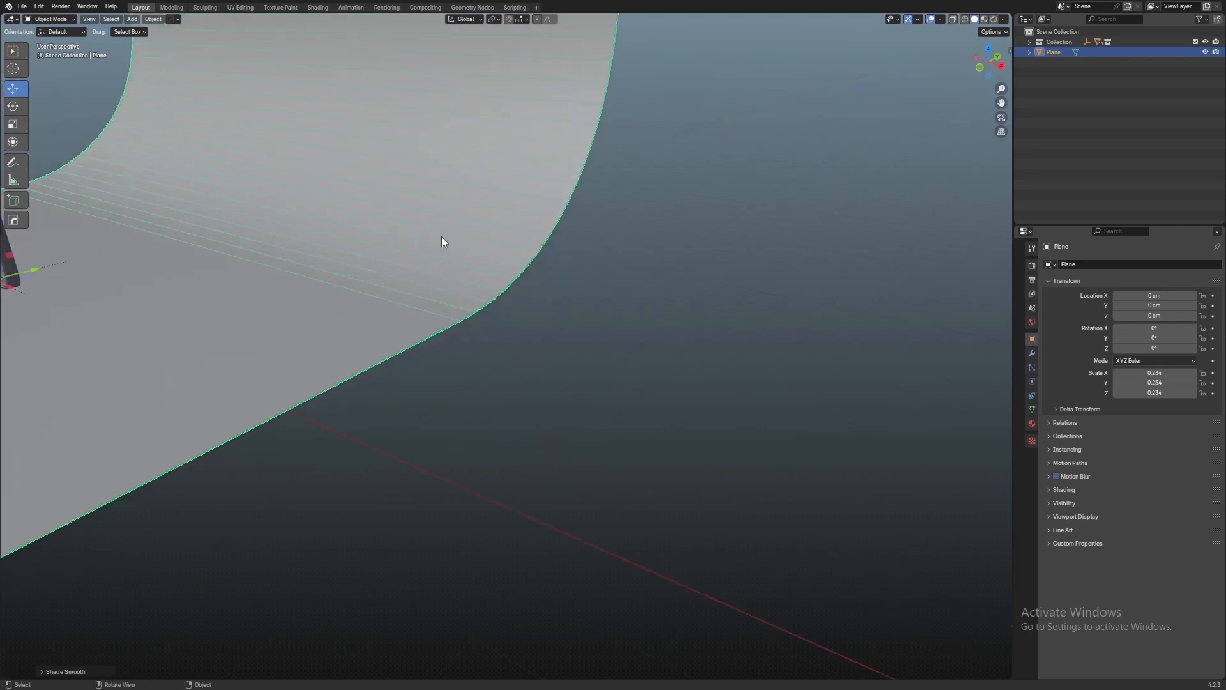
scroll(373, 323, down, 3)
scroll(373, 323, down, 2)
key(q)
mouse_move(472, 305)
click(530, 305)
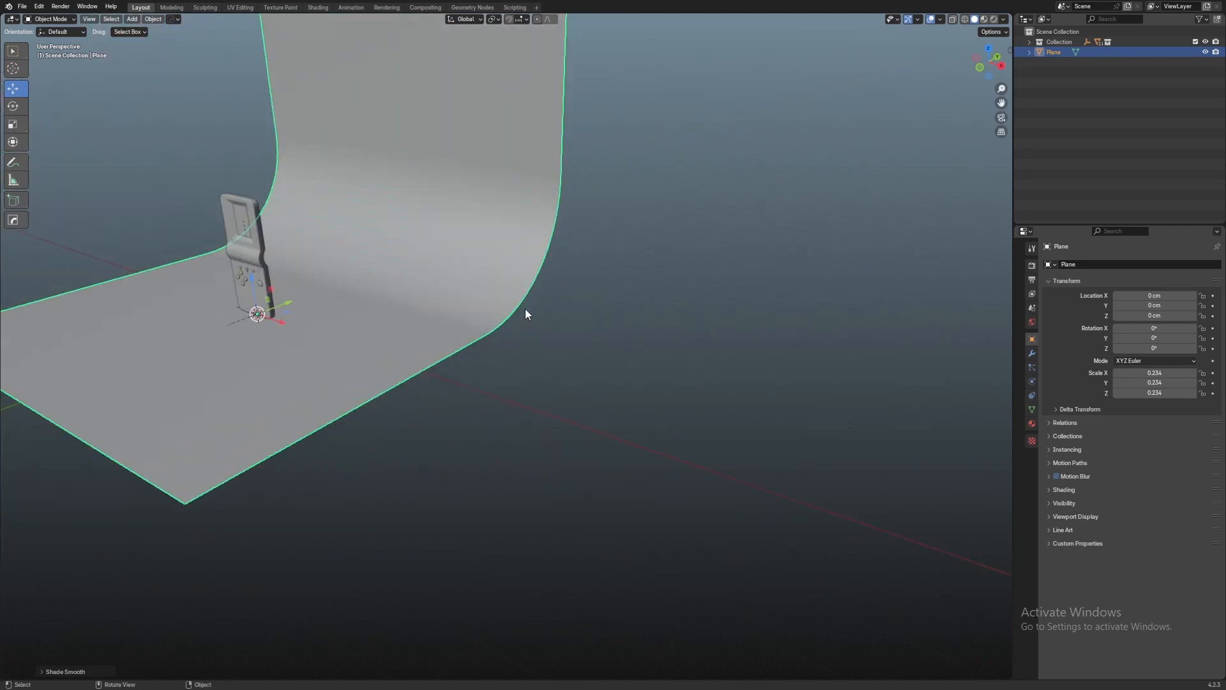
Add a second, full-size plane at the world origin beneath the curved backdrop
middle_drag(525, 309, 451, 290)
scroll(665, 295, down, 2)
key(shift+a)
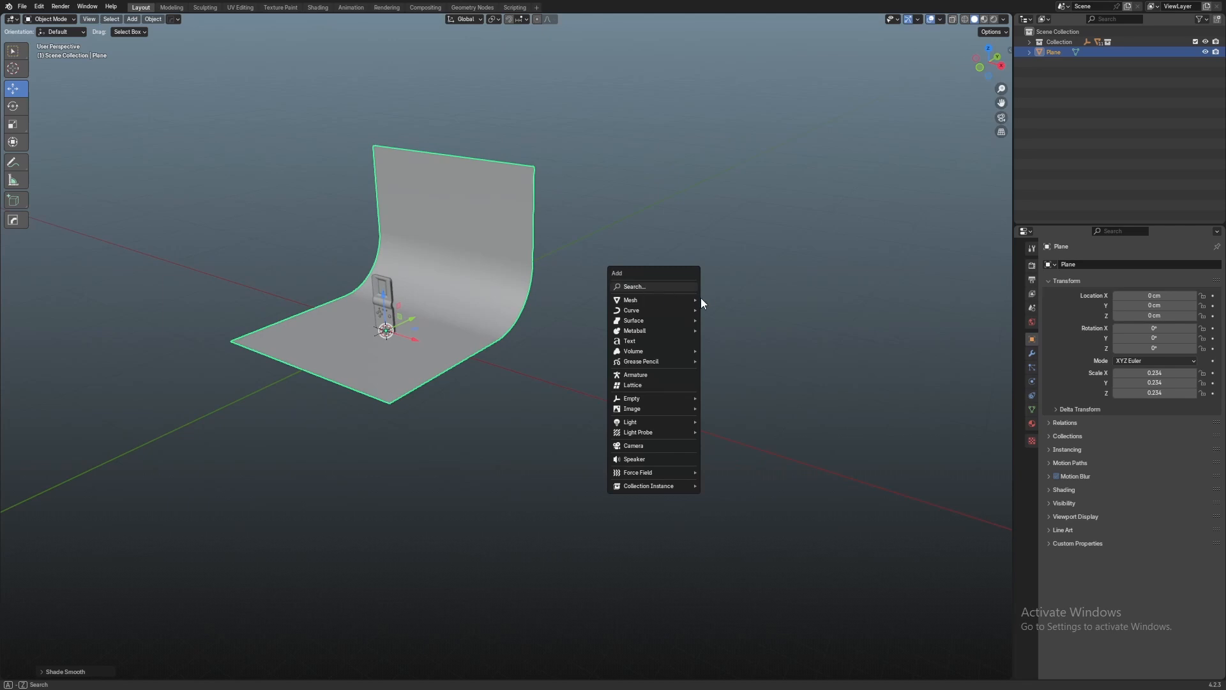
click(729, 302)
scroll(731, 305, down, 2)
middle_drag(732, 306, 681, 257)
Extrude the second plane's back edge straight up into a vertical wall
key(Tab)
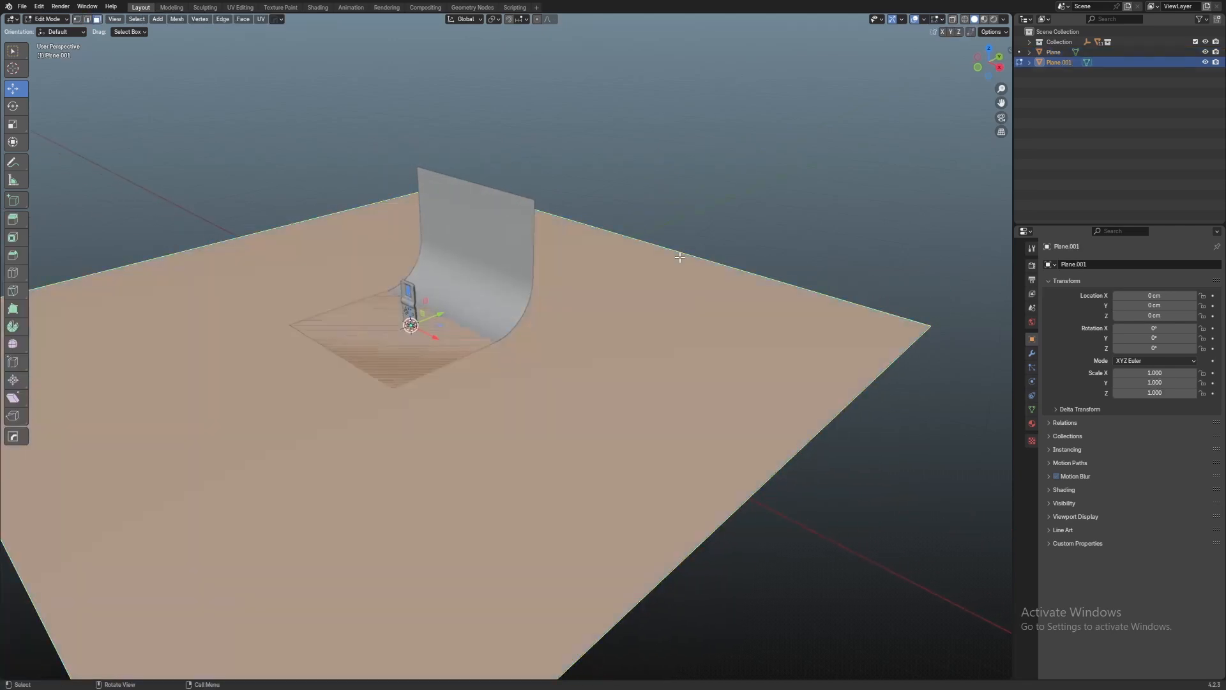
key(F2)
key(Escape)
key(2)
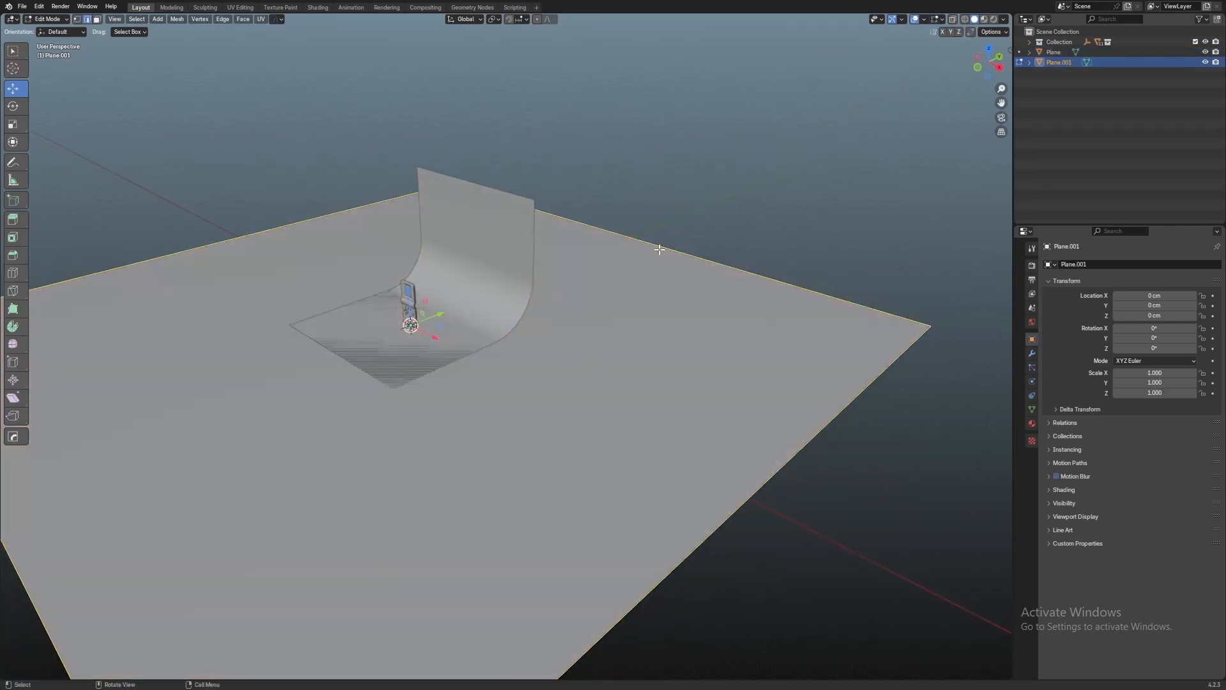
click(659, 249)
scroll(704, 259, down, 3)
key(e)
right_click(700, 258)
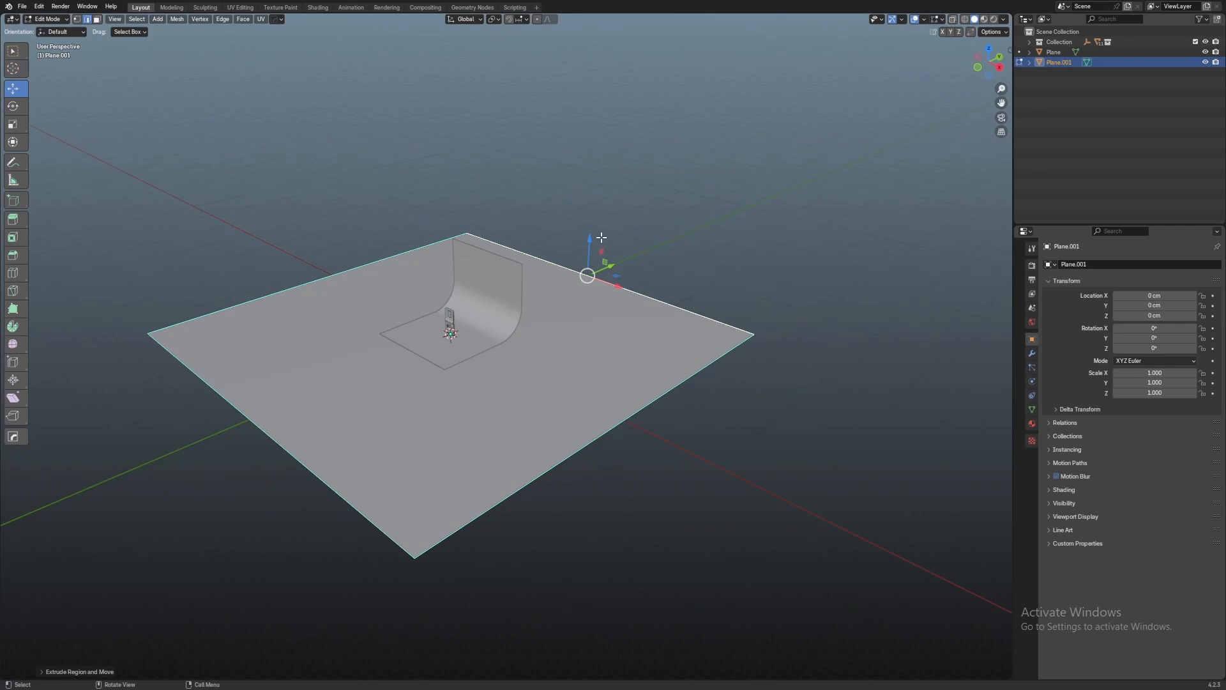
drag(601, 237, 612, 95)
Apply level 2 subdivision to the second backdrop and slide two supporting loop cuts toward its opposite side edges
key(Tab)
key(ctrl+2)
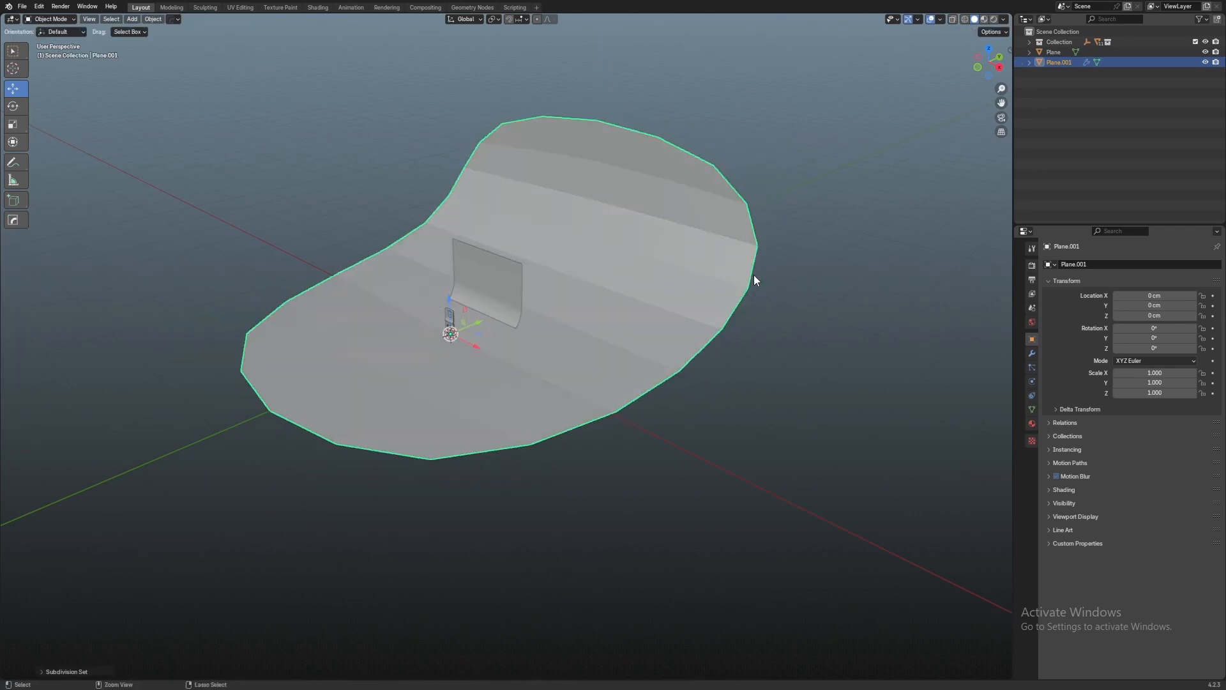
key(Tab)
key(ctrl+r)
click(662, 293)
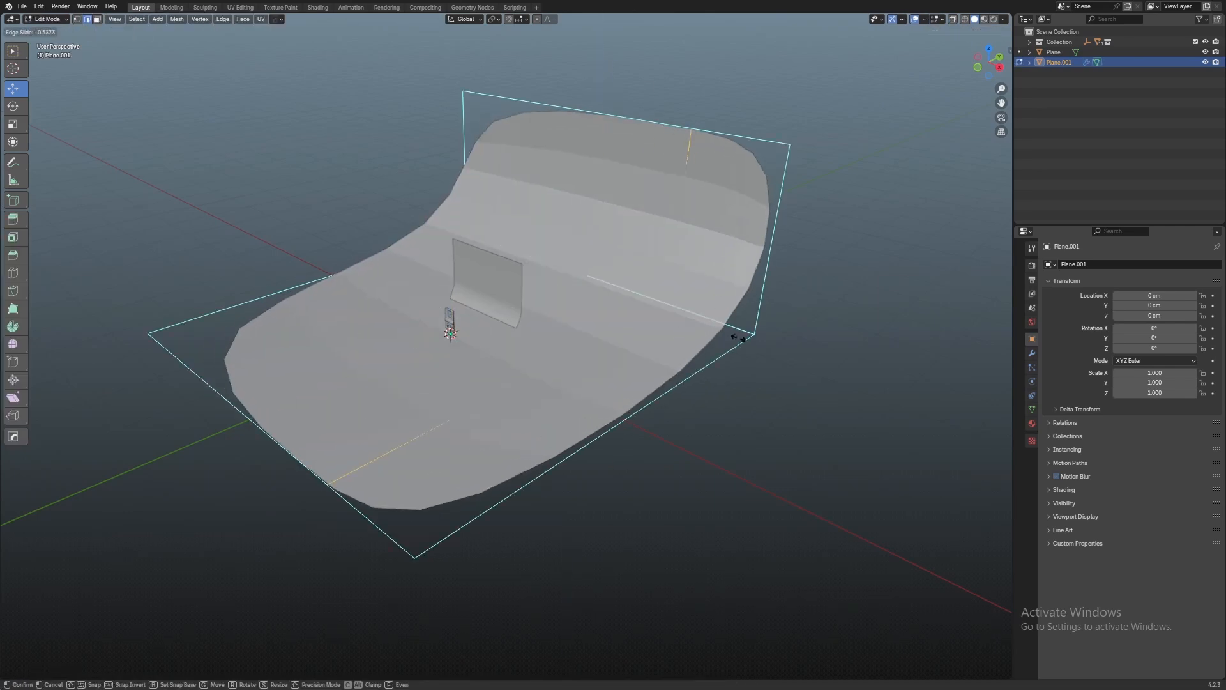
click(760, 352)
key(ctrl+r)
click(567, 277)
click(477, 236)
key(ctrl+r)
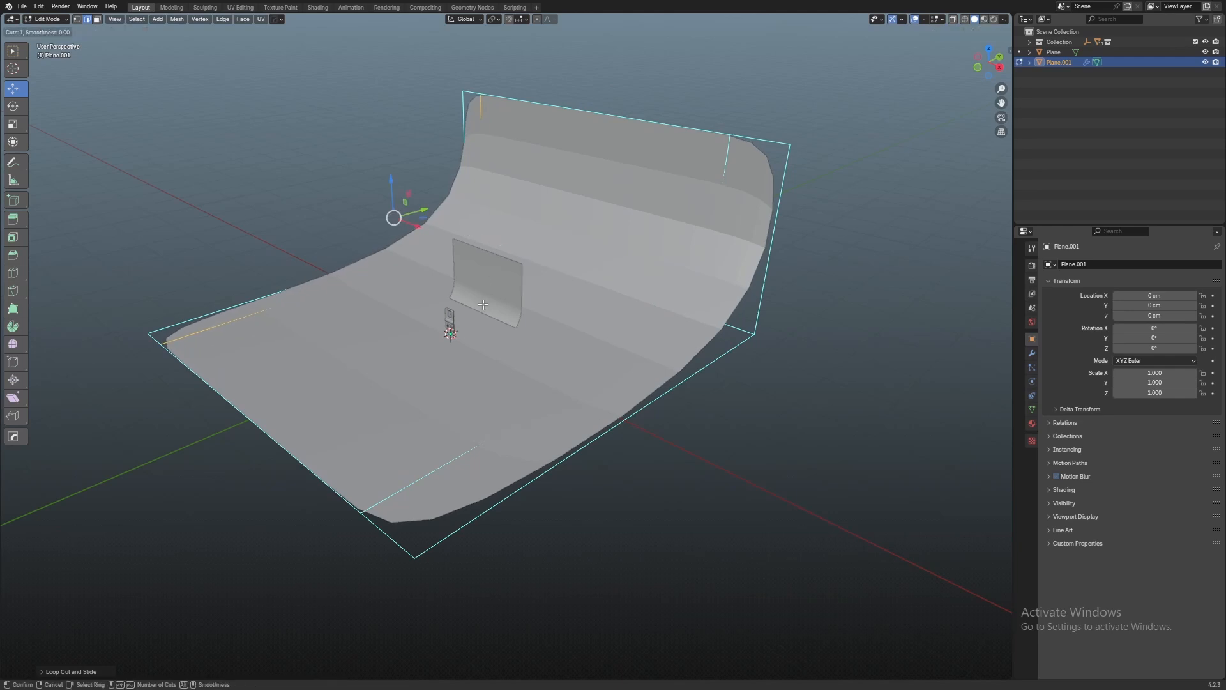
right_click(734, 326)
key(Tab)
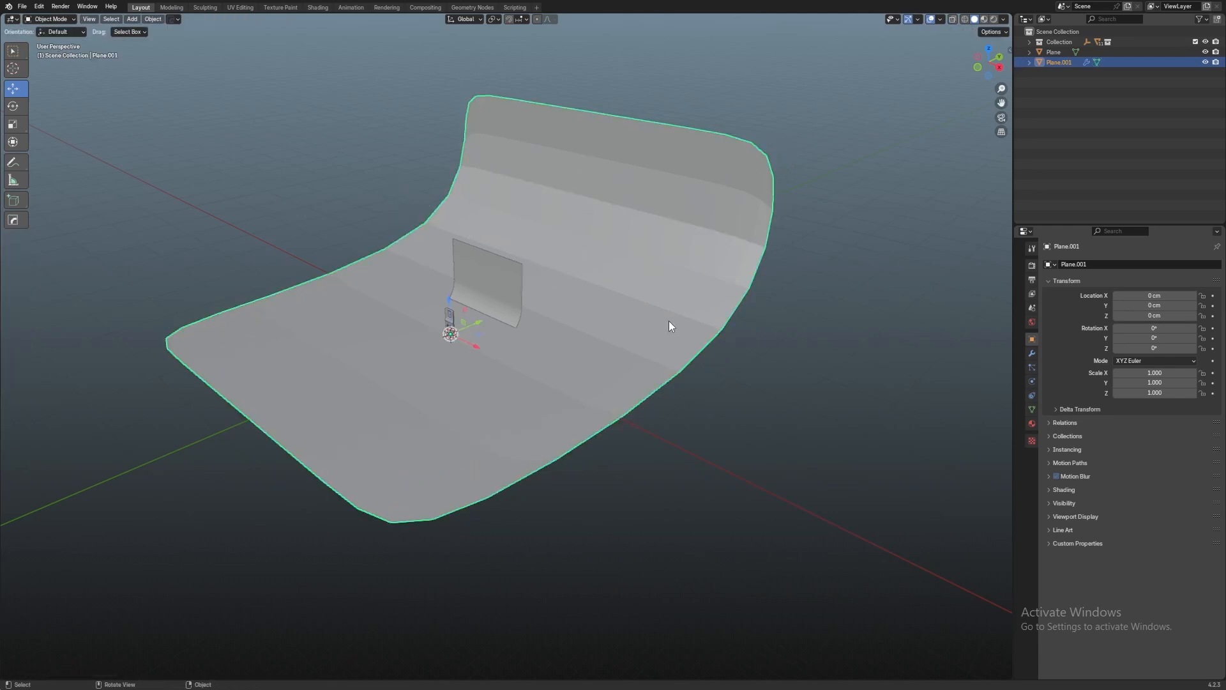
Delete the subdivided second backdrop and select the original beveled backdrop
key(x)
click(615, 266)
scroll(518, 311, up, 5)
click(516, 312)
scroll(510, 304, up, 4)
middle_drag(449, 289, 473, 297)
scroll(448, 246, down, 3)
scroll(515, 319, up, 4)
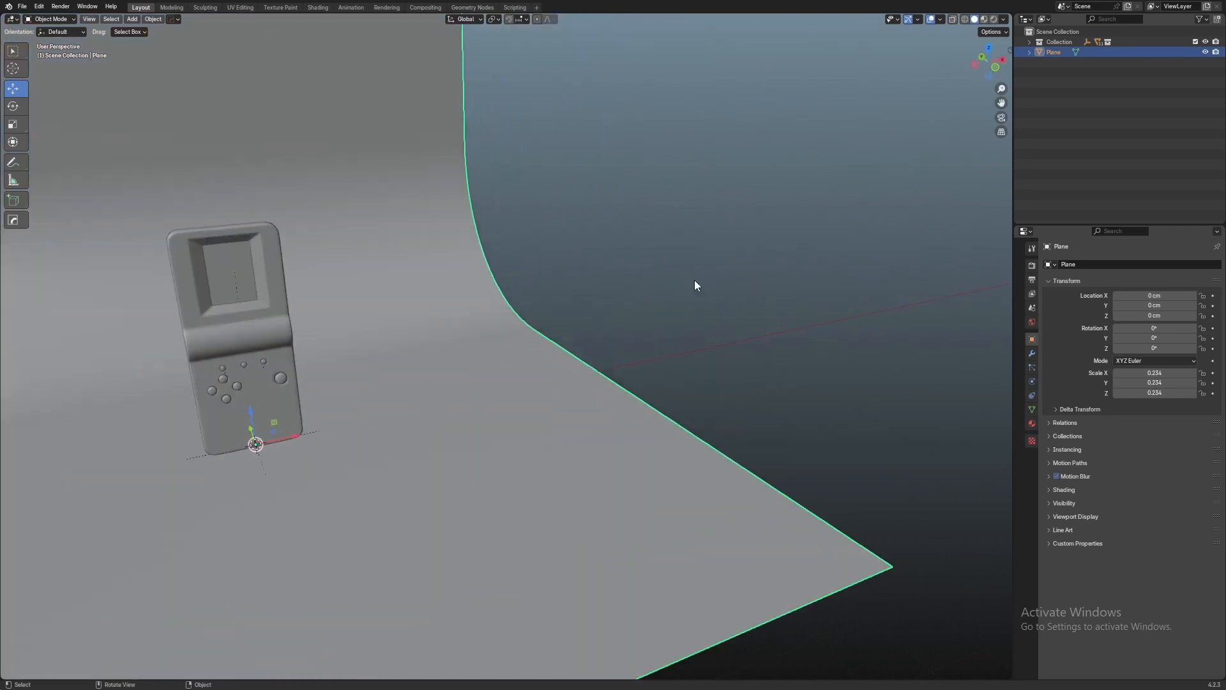
Add a camera to Scene Collection, switch to the camera view, and fit its frame to the viewport
click(725, 250)
key(shift+a)
mouse_move(735, 360)
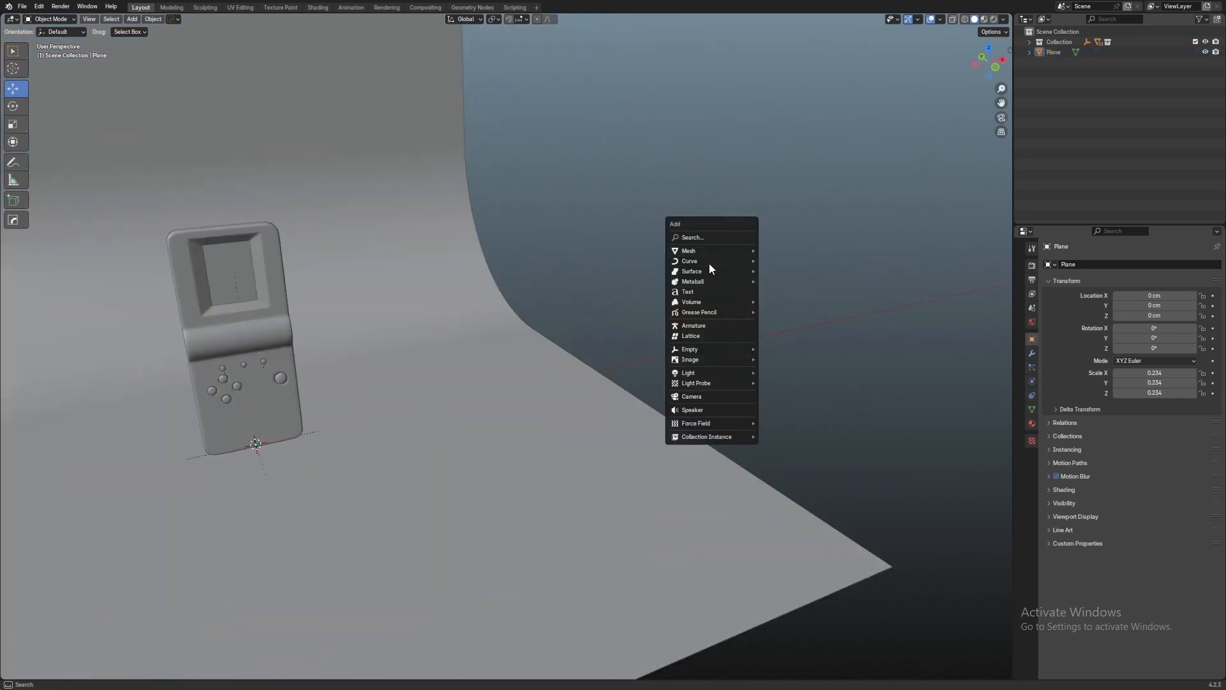
click(699, 398)
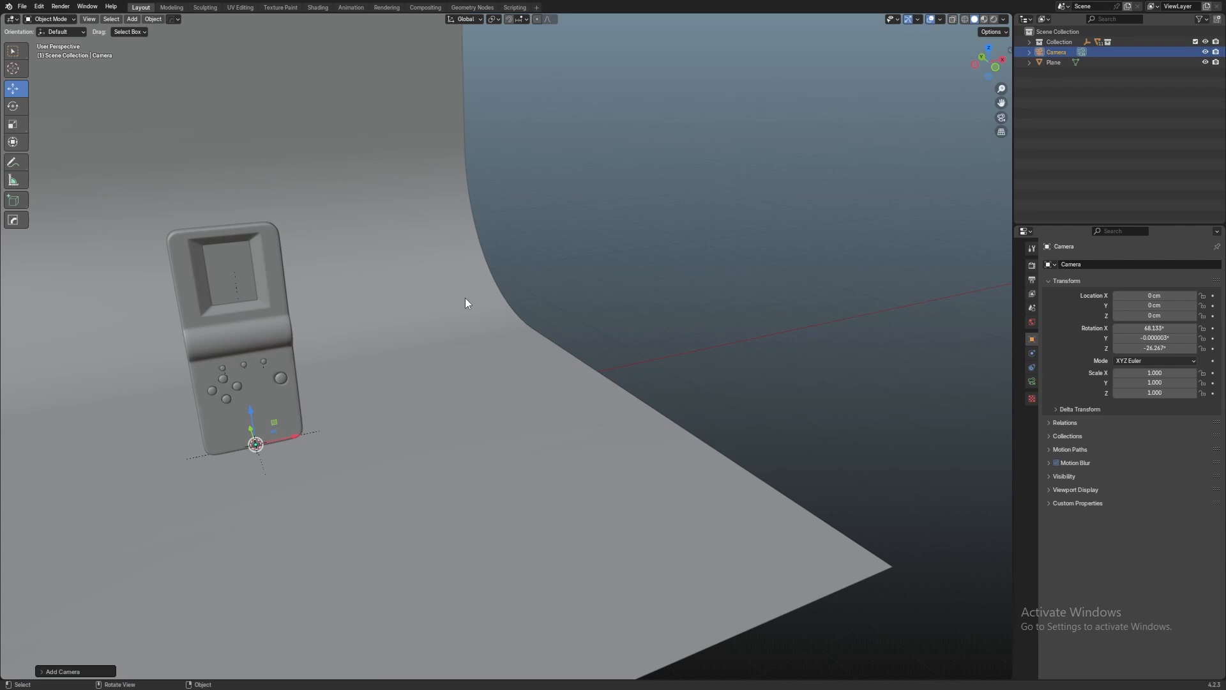
key(KP_0)
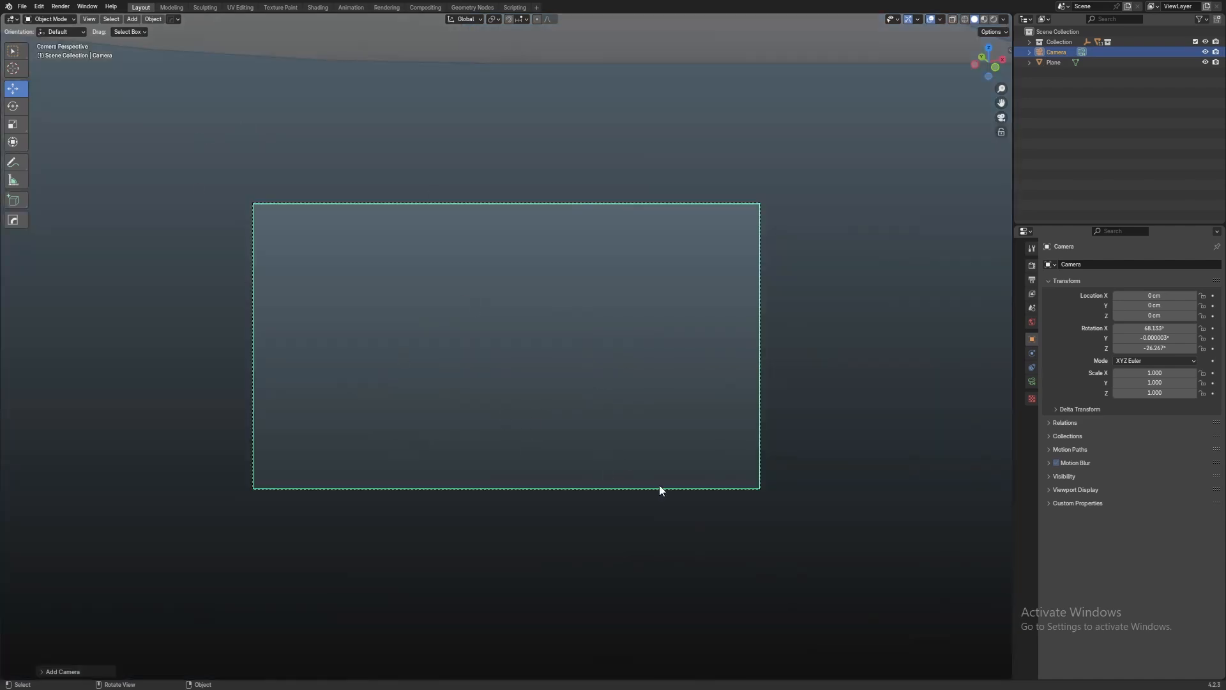
key(Home)
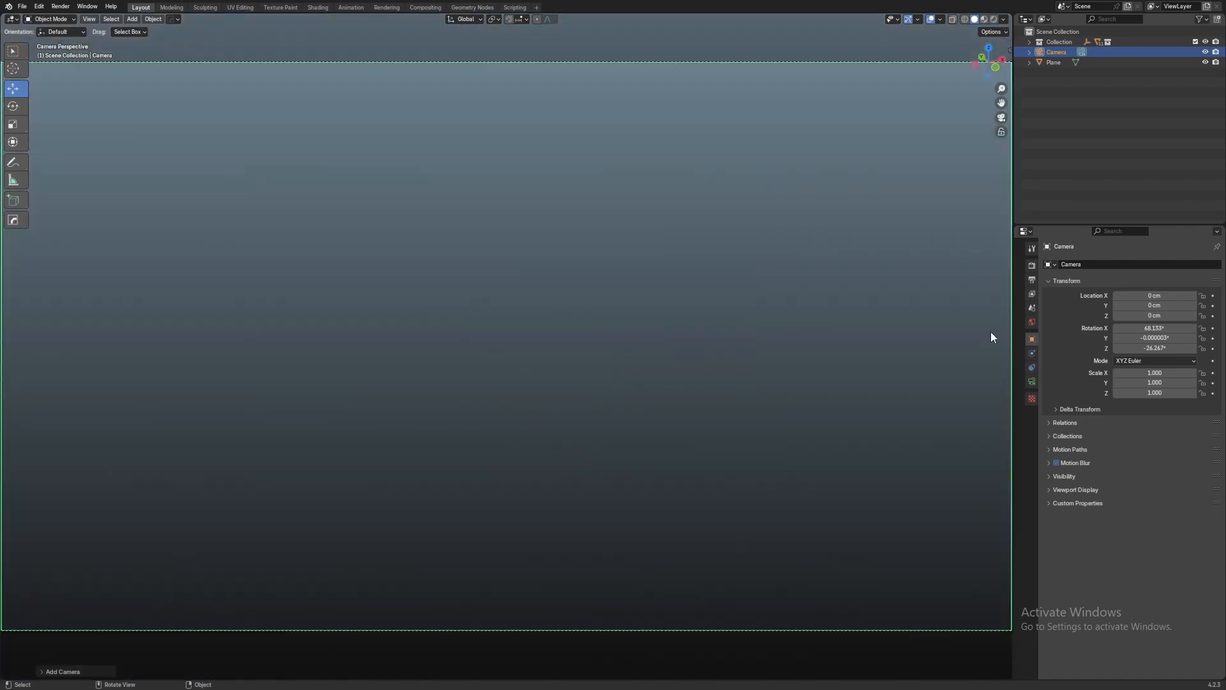
Set the render output resolution scale to 200% of 1920 × 1080 px
click(1033, 380)
click(1032, 266)
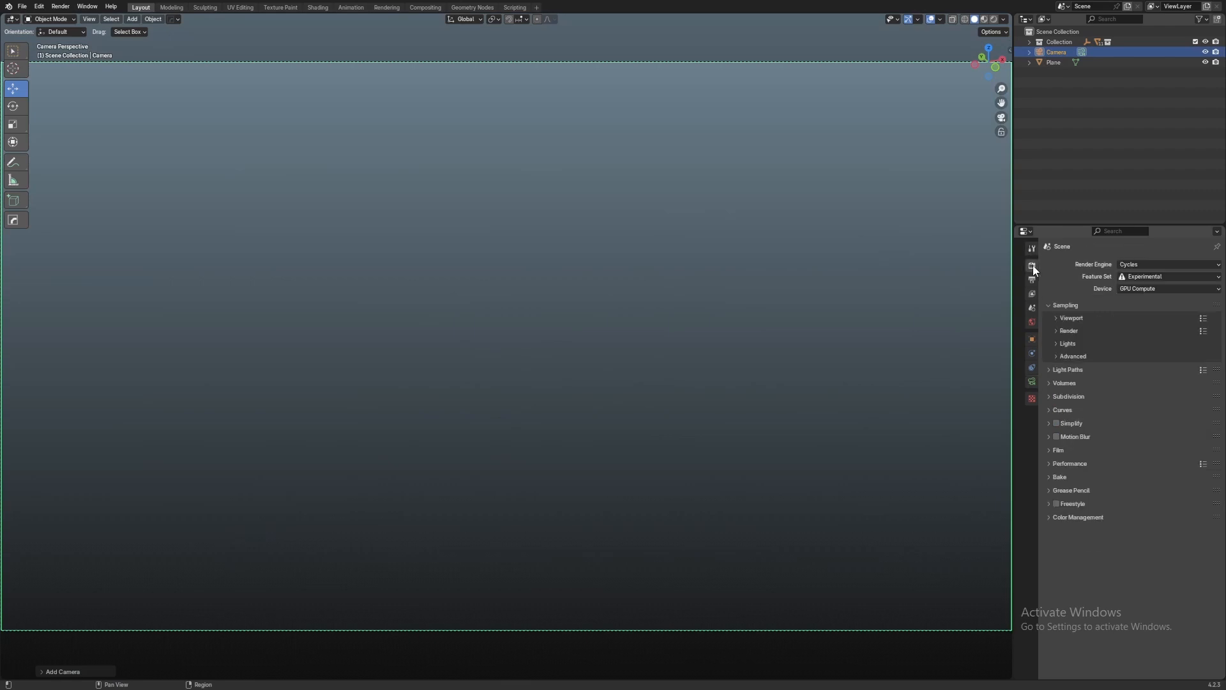
click(1032, 280)
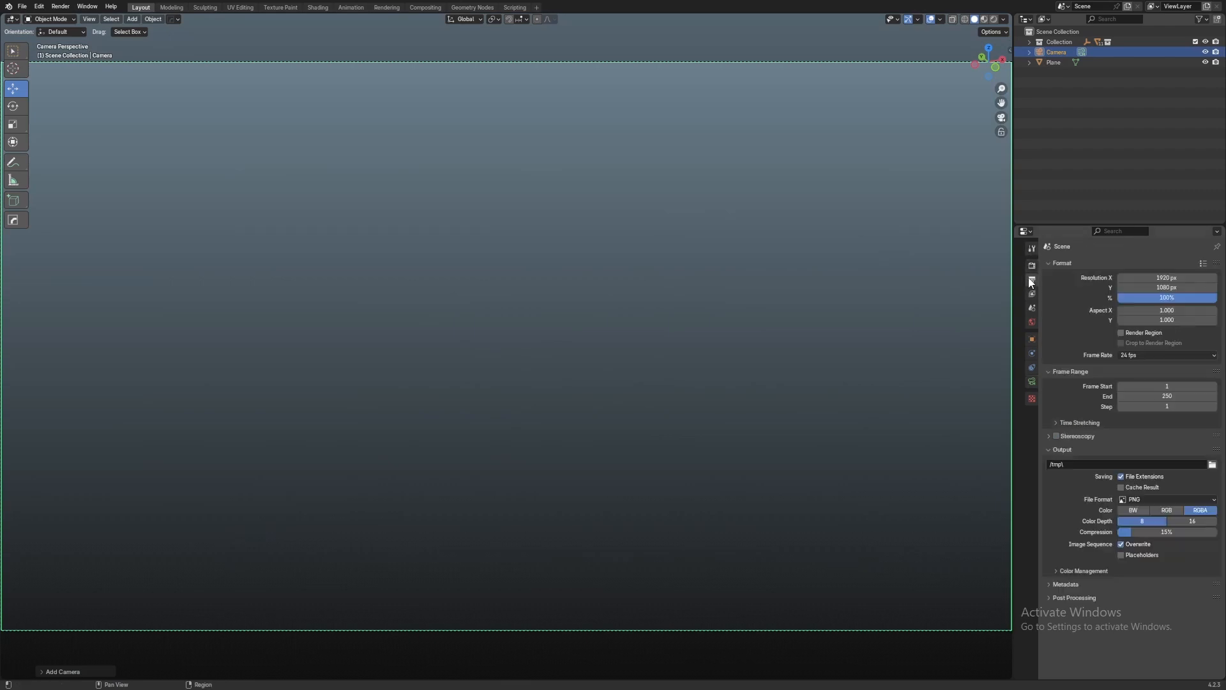
click(1168, 298)
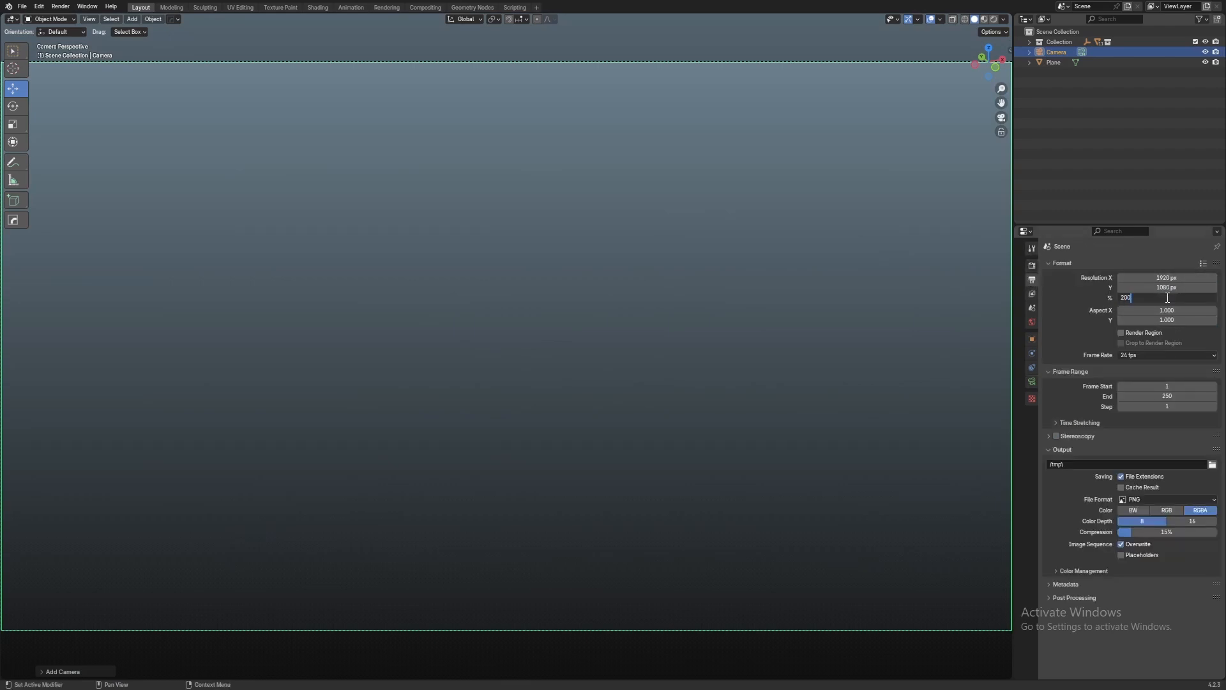
text(200)
key(Return)
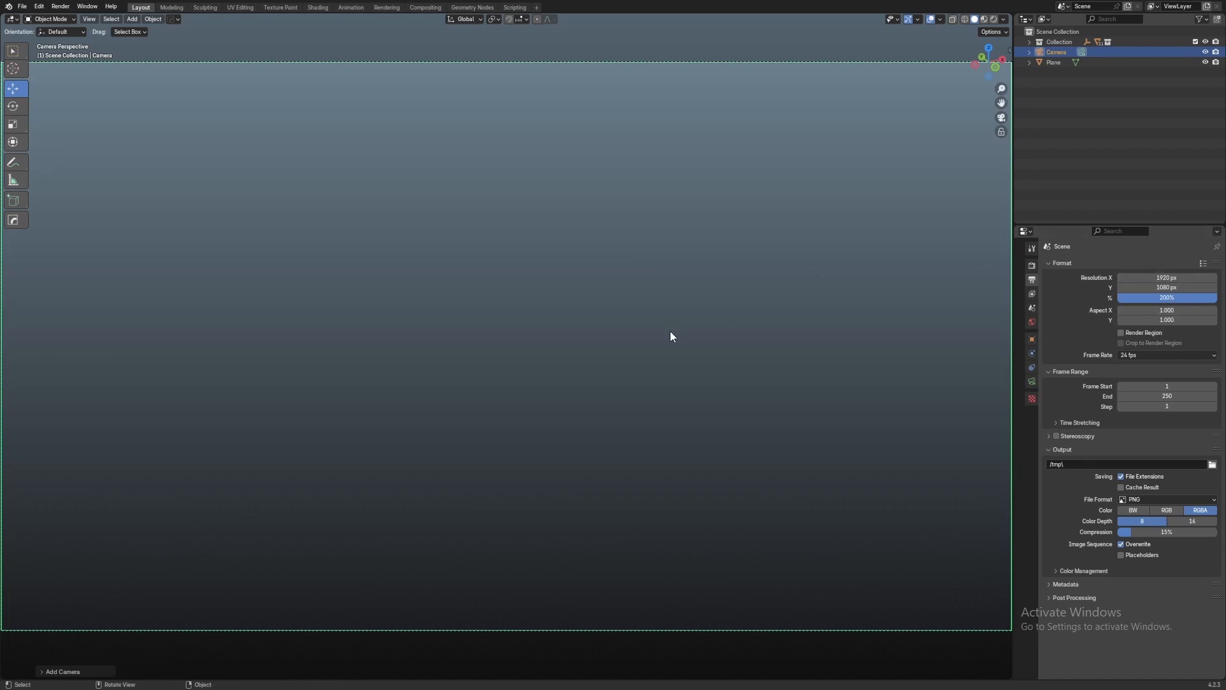
Lock the camera to the view so that viewport navigation moves the camera
key(n)
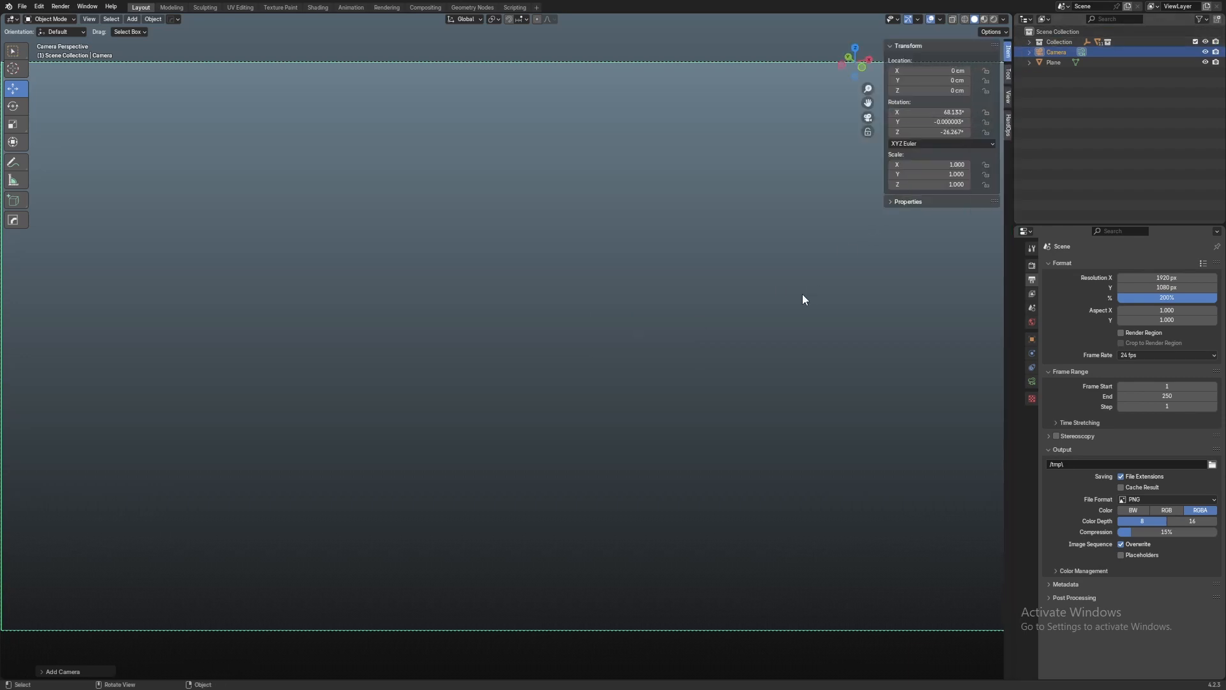
key(n)
key(n)
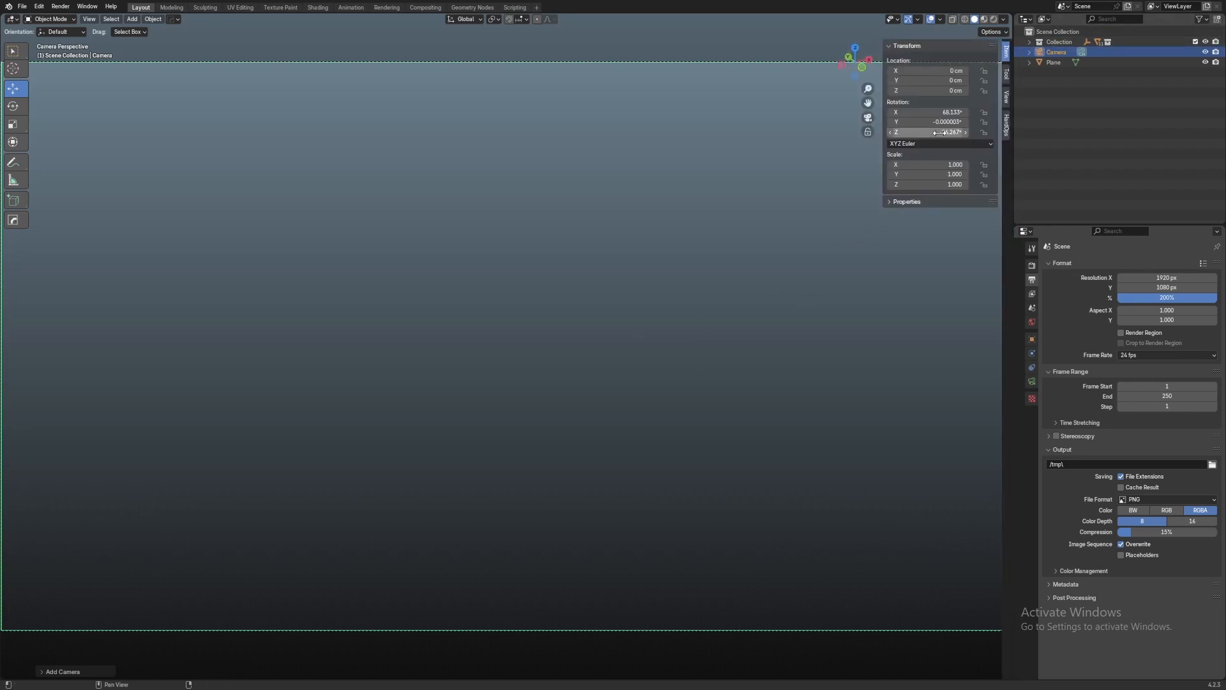
click(1008, 97)
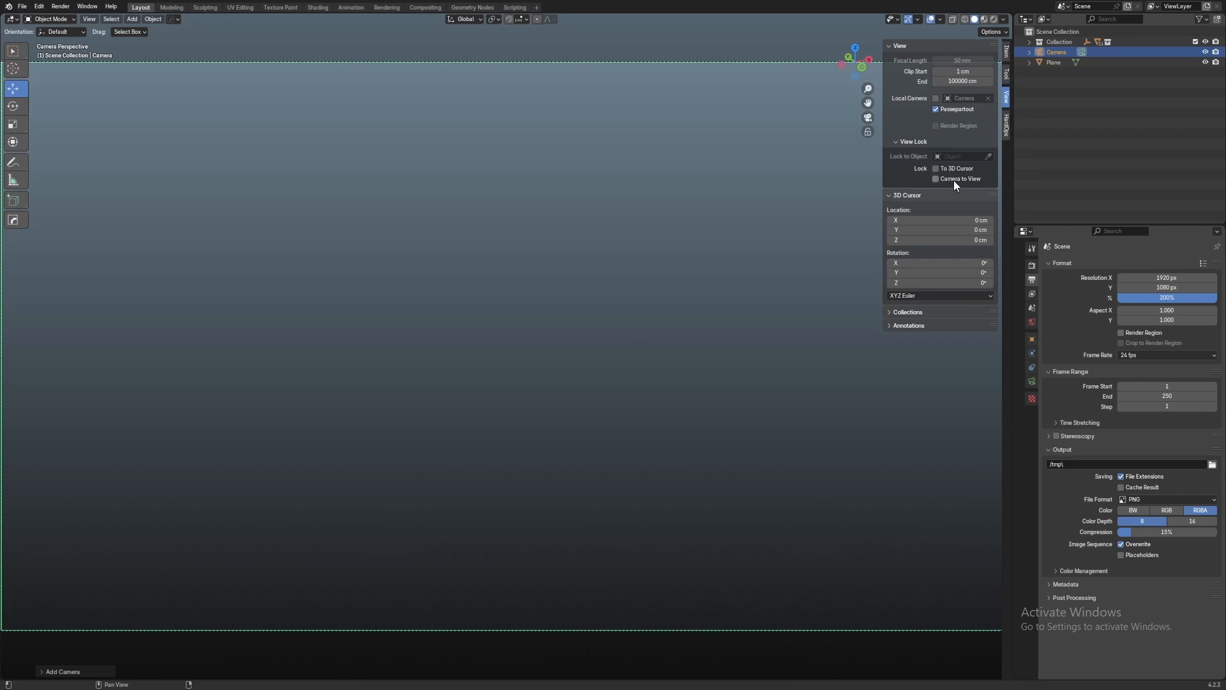
key(n)
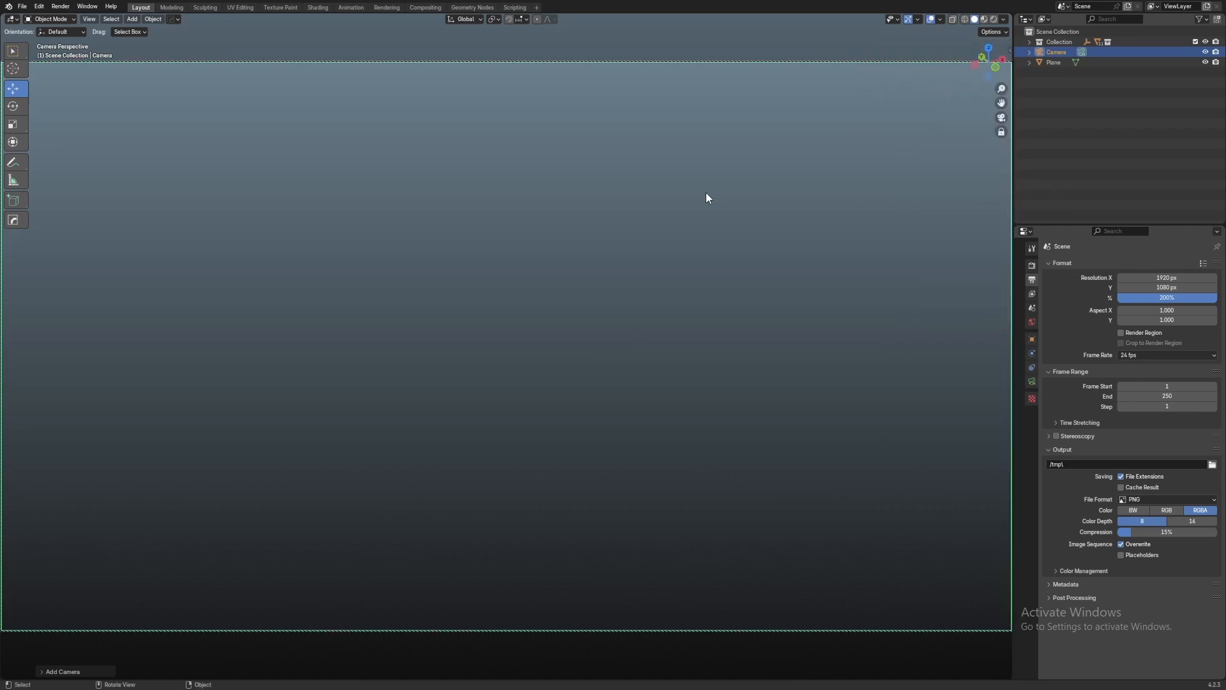
key(n)
key(n)
Pull the camera back and frame the whole handheld console upright in front of the curved backdrop
scroll(786, 212, down, 3)
scroll(761, 210, down, 3)
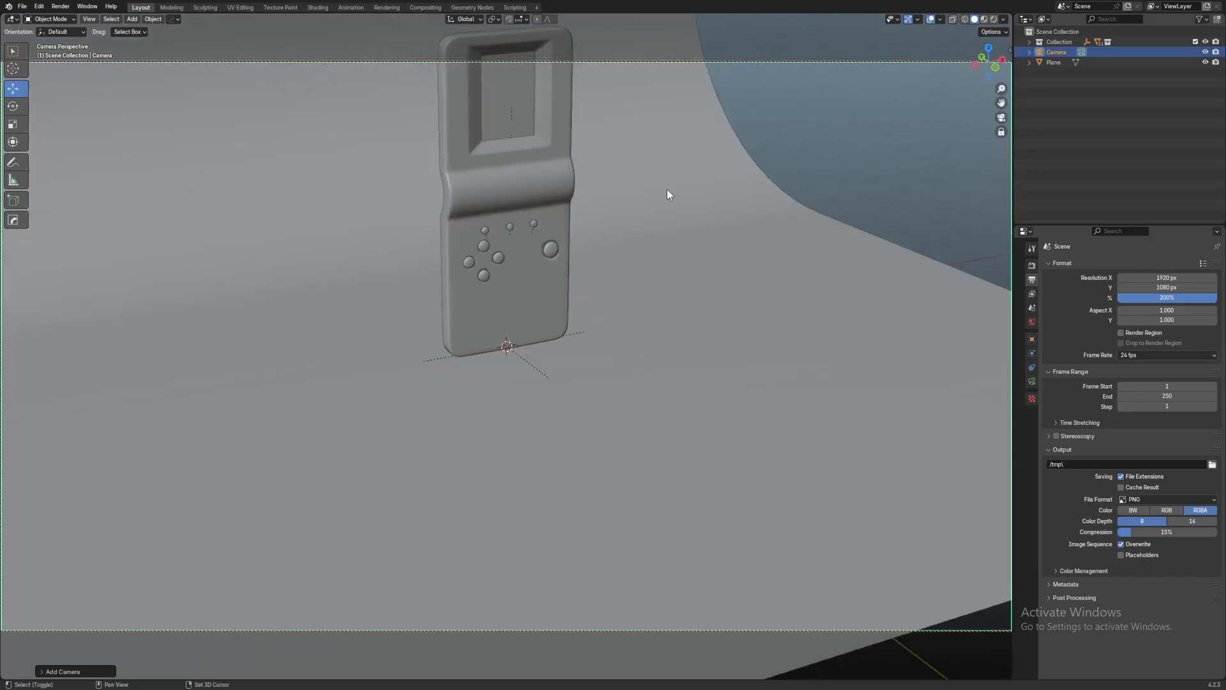
shift+middle_drag(666, 189, 694, 256)
shift+middle_drag(577, 164, 571, 321)
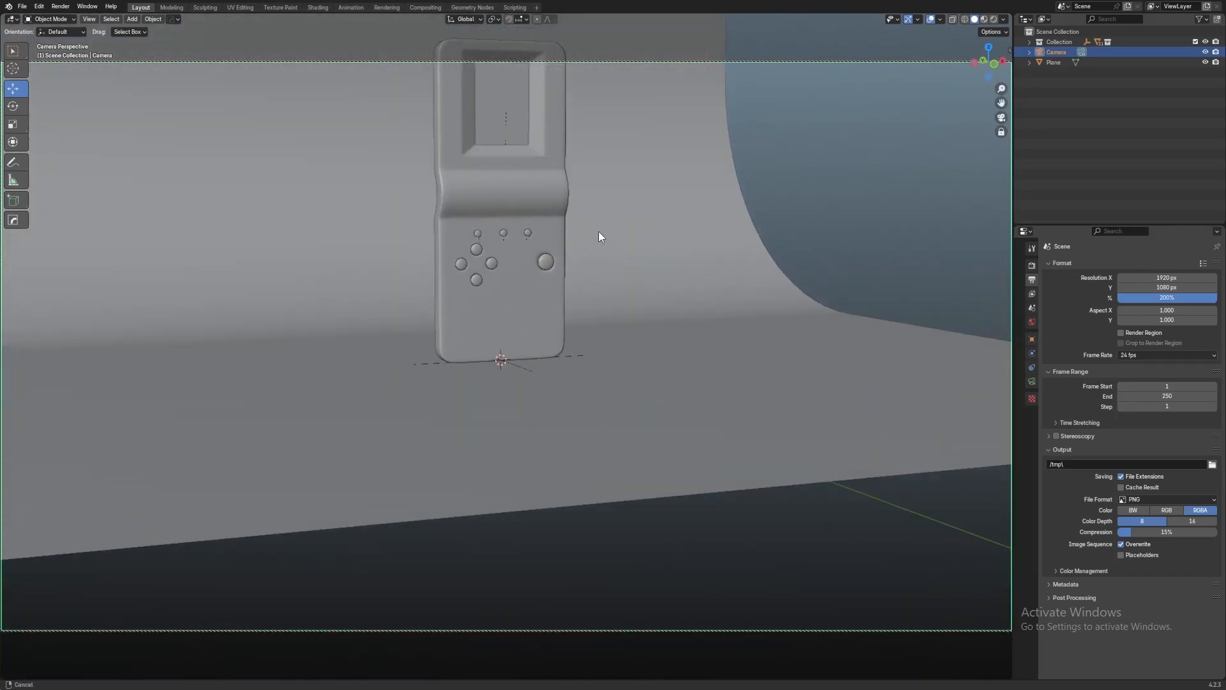
scroll(518, 230, up, 3)
scroll(562, 307, down, 2)
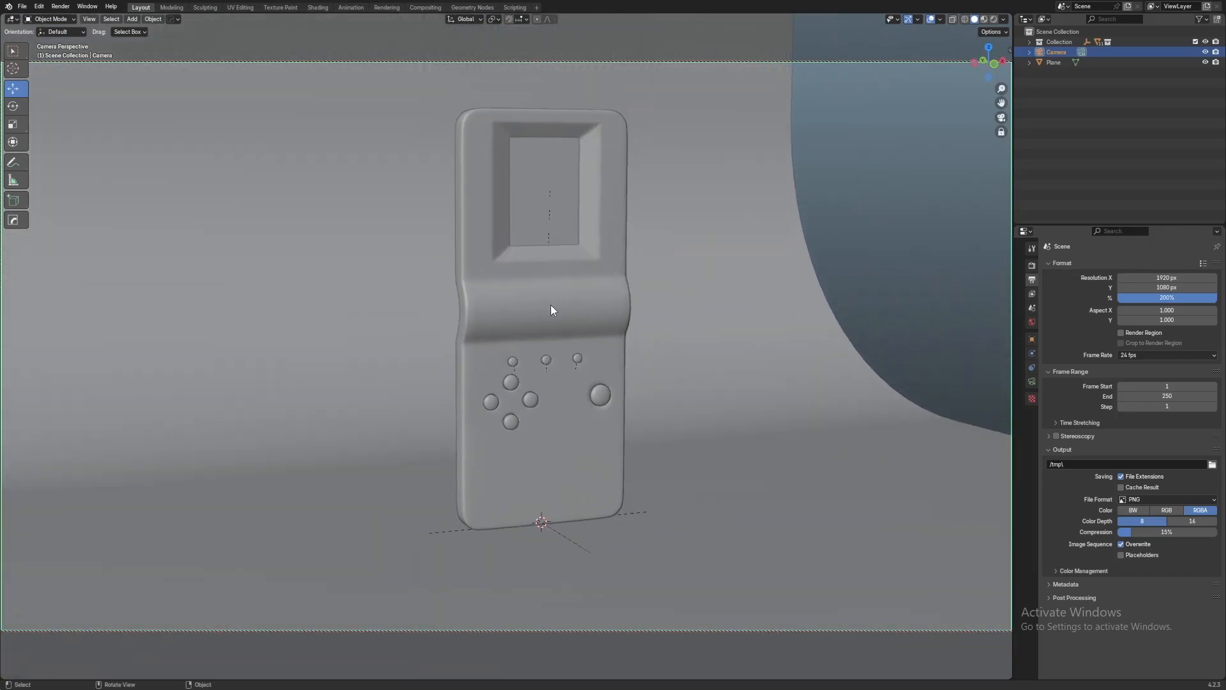
Center the camera view on the console's main body and orbit around it to its side
click(551, 306)
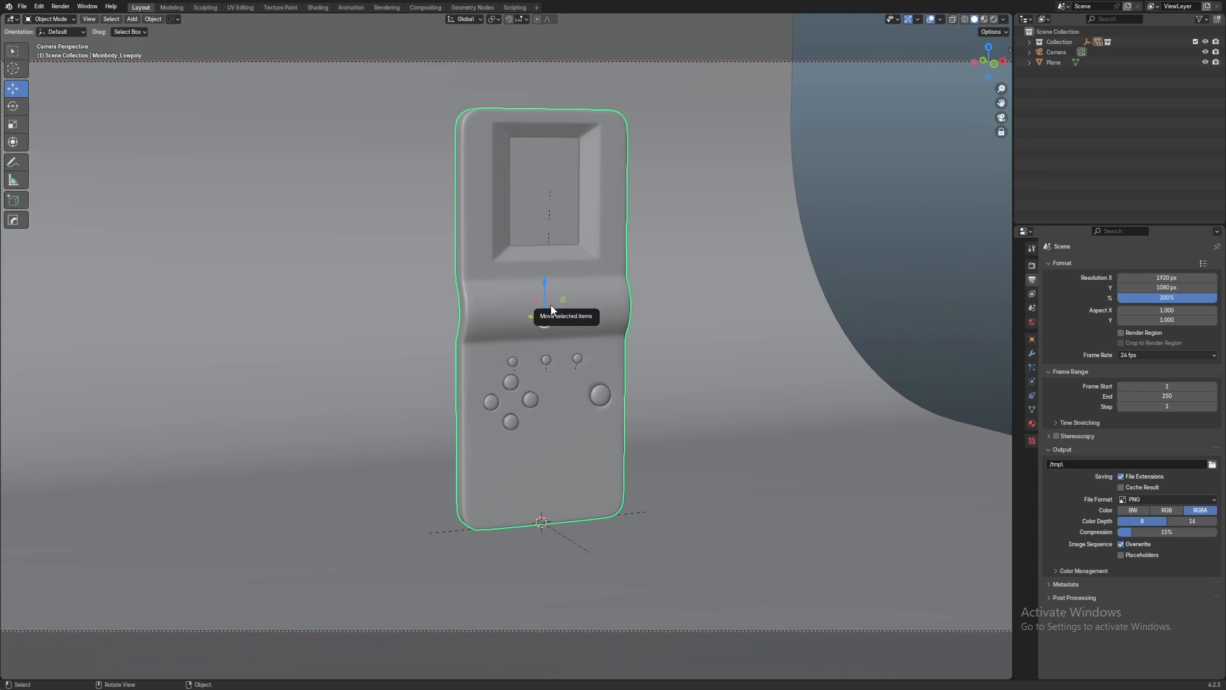
shift+middle_drag(551, 305, 549, 307)
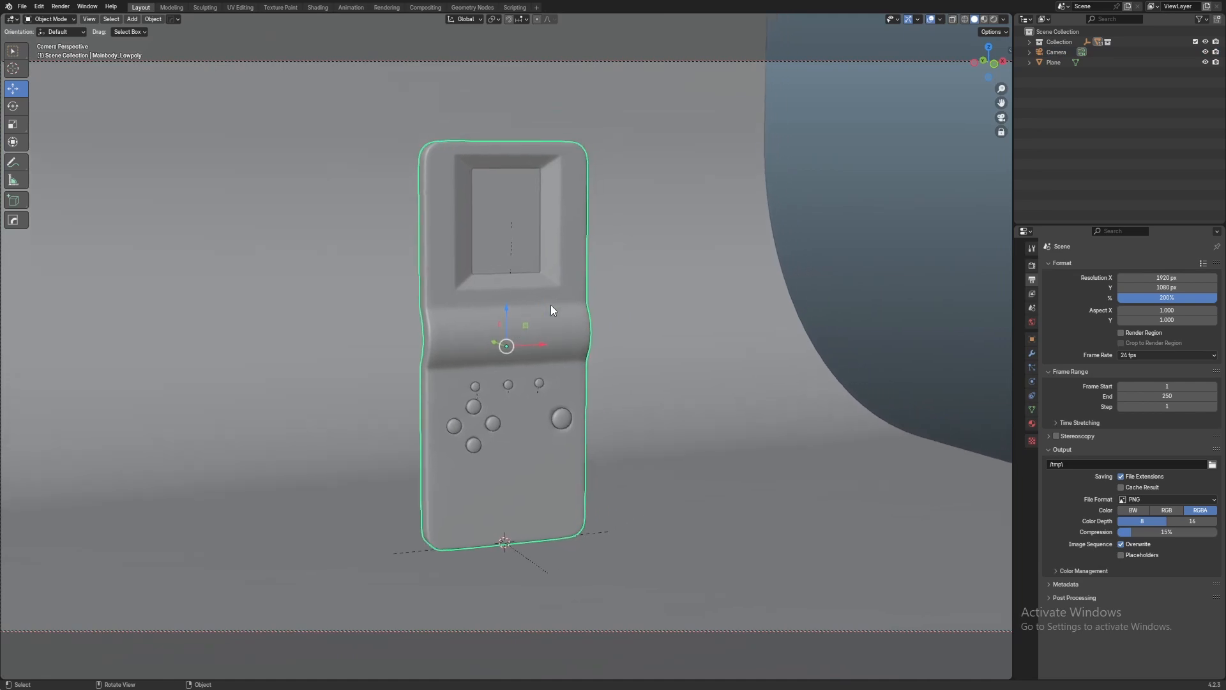
middle_drag(552, 310, 670, 272)
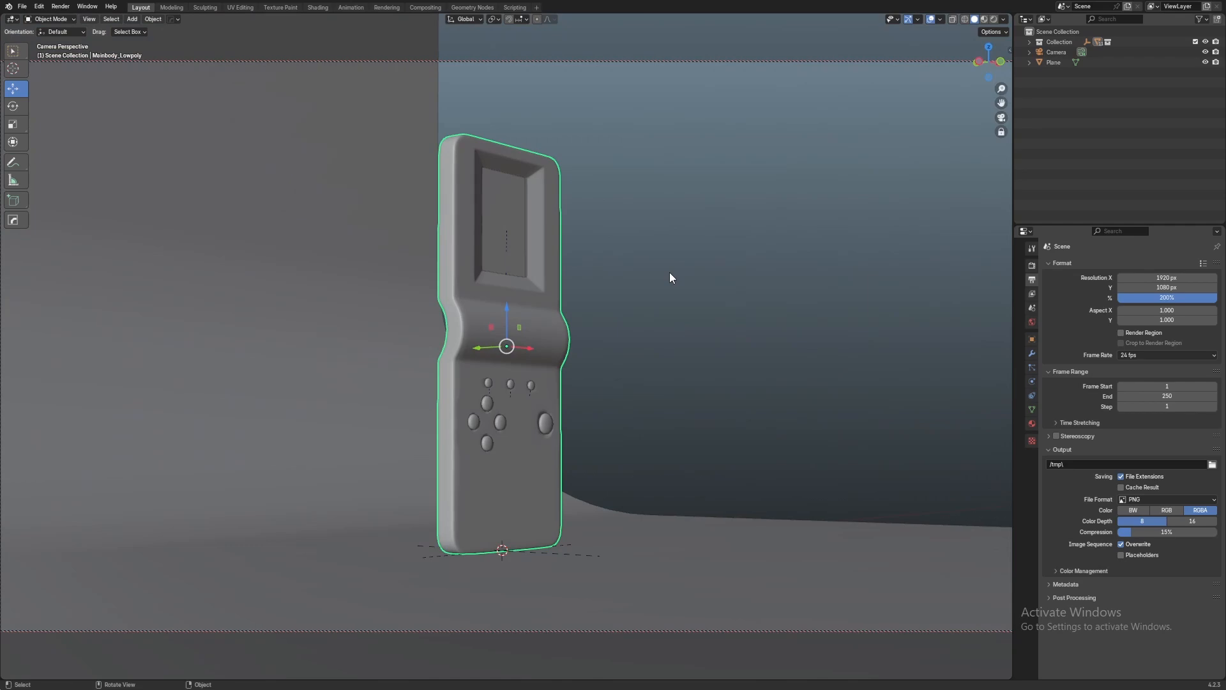
middle_drag(712, 262, 559, 336)
Center the camera view on the backdrop plane and orbit around it from farther away
click(186, 247)
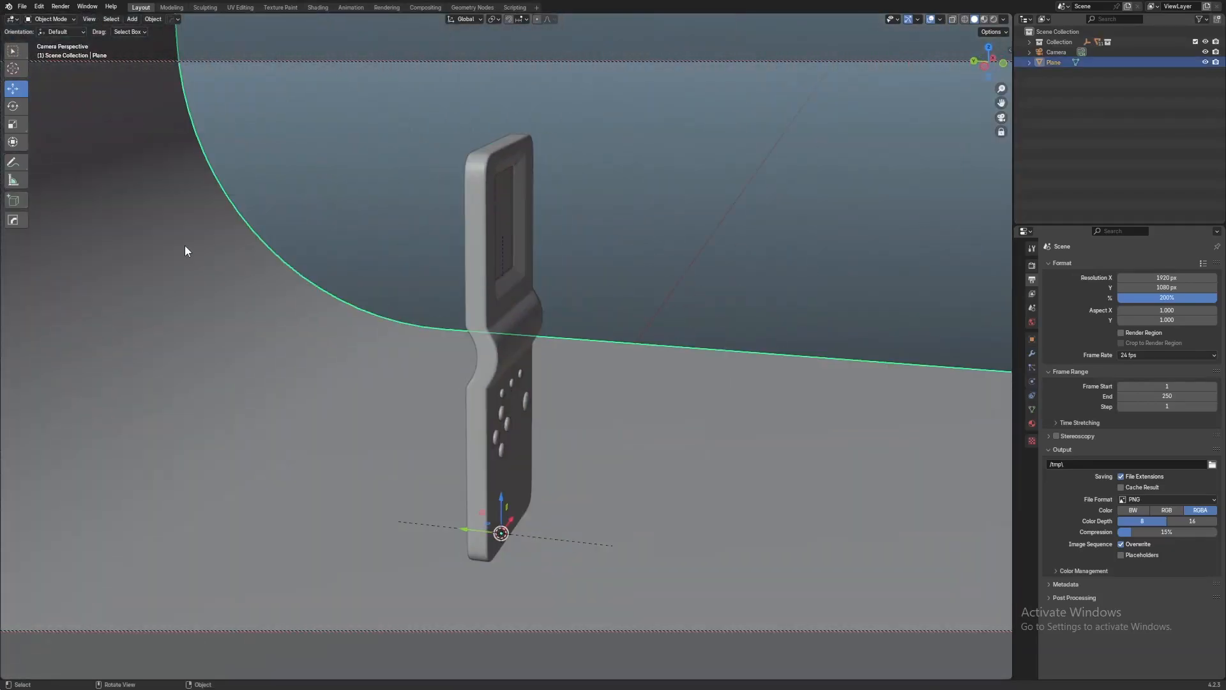
scroll(185, 246, down, 6)
key(KP_Decimal)
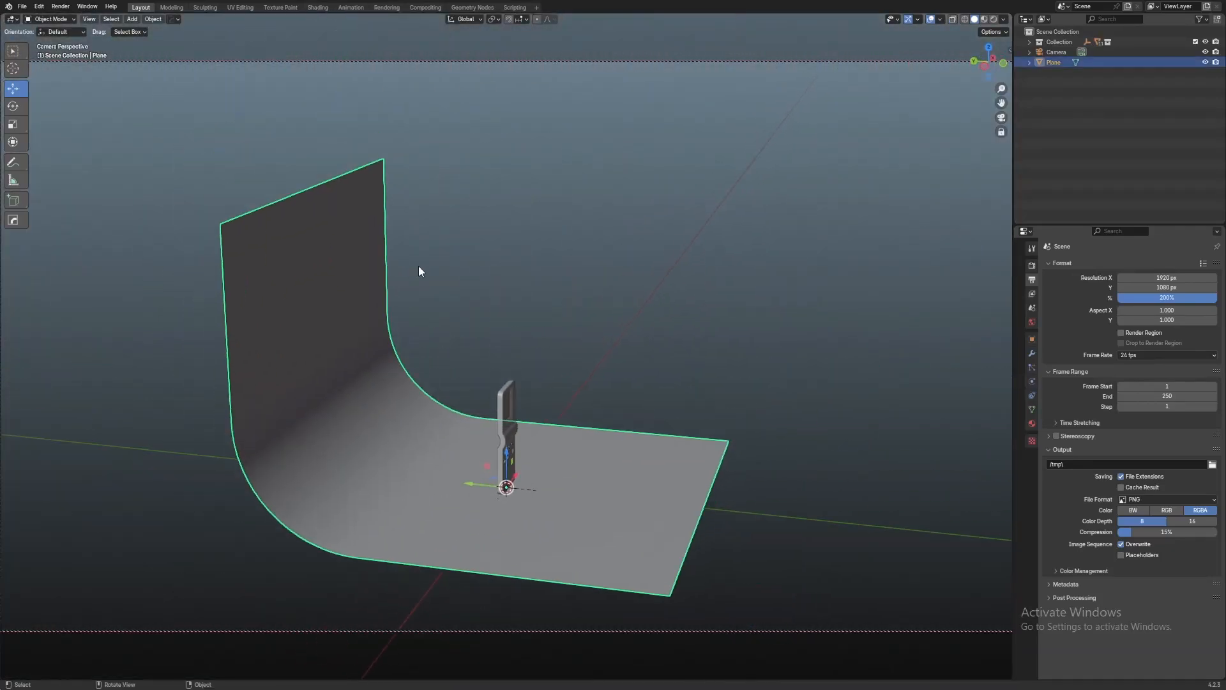
mouse_move(419, 267)
middle_down()
mouse_move(350, 278)
mouse_move(271, 233)
mouse_move(362, 245)
mouse_move(433, 283)
middle_up()
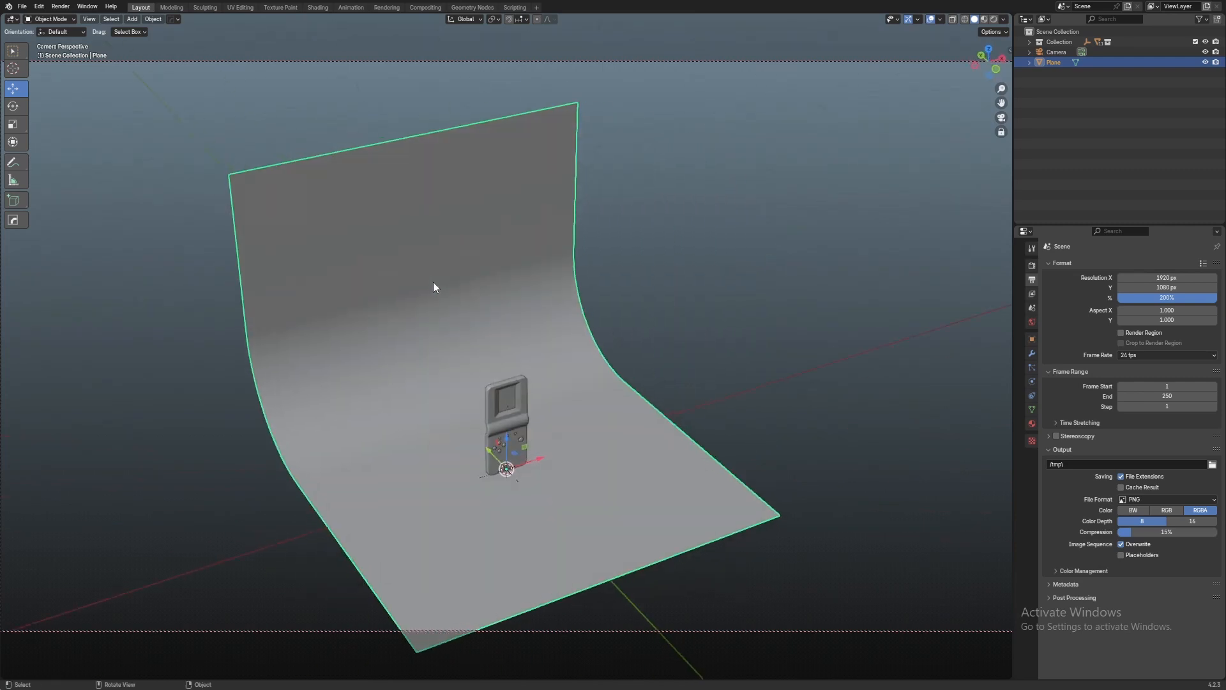
shift+middle_drag(712, 309, 585, 309)
Add a cube and move it along the X axis well away from the backdrop
key(shift+a)
mouse_move(581, 164)
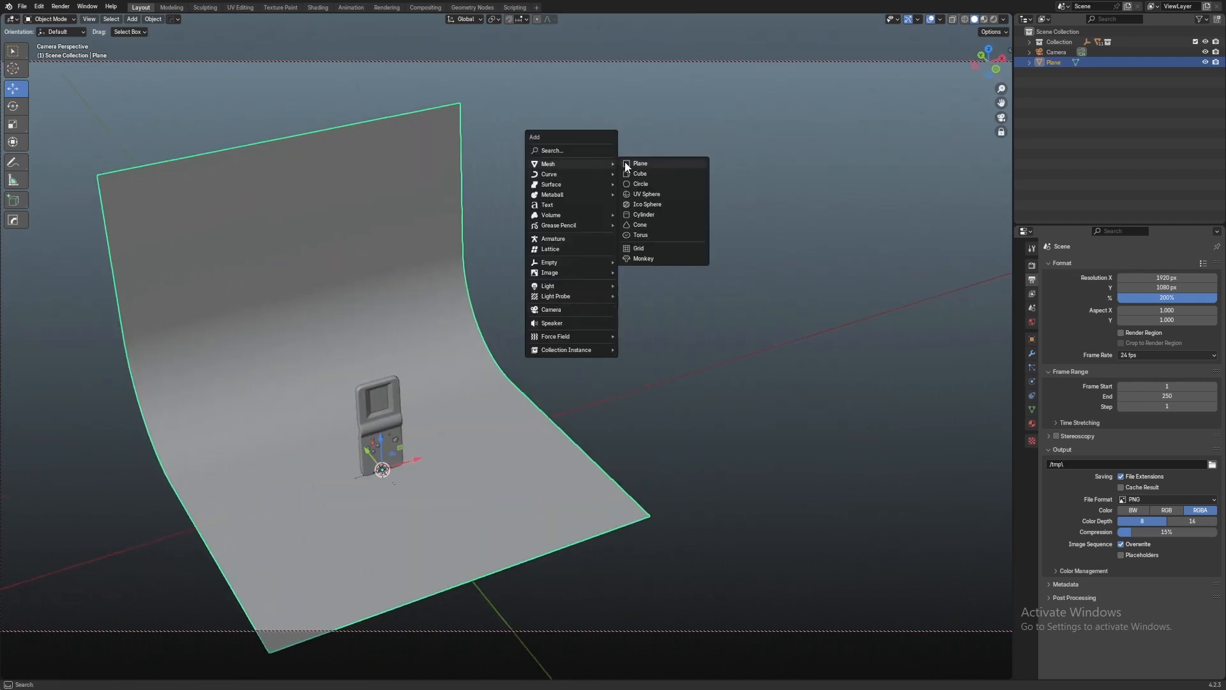
click(639, 173)
middle_drag(640, 173, 474, 387)
key(g)
key(x)
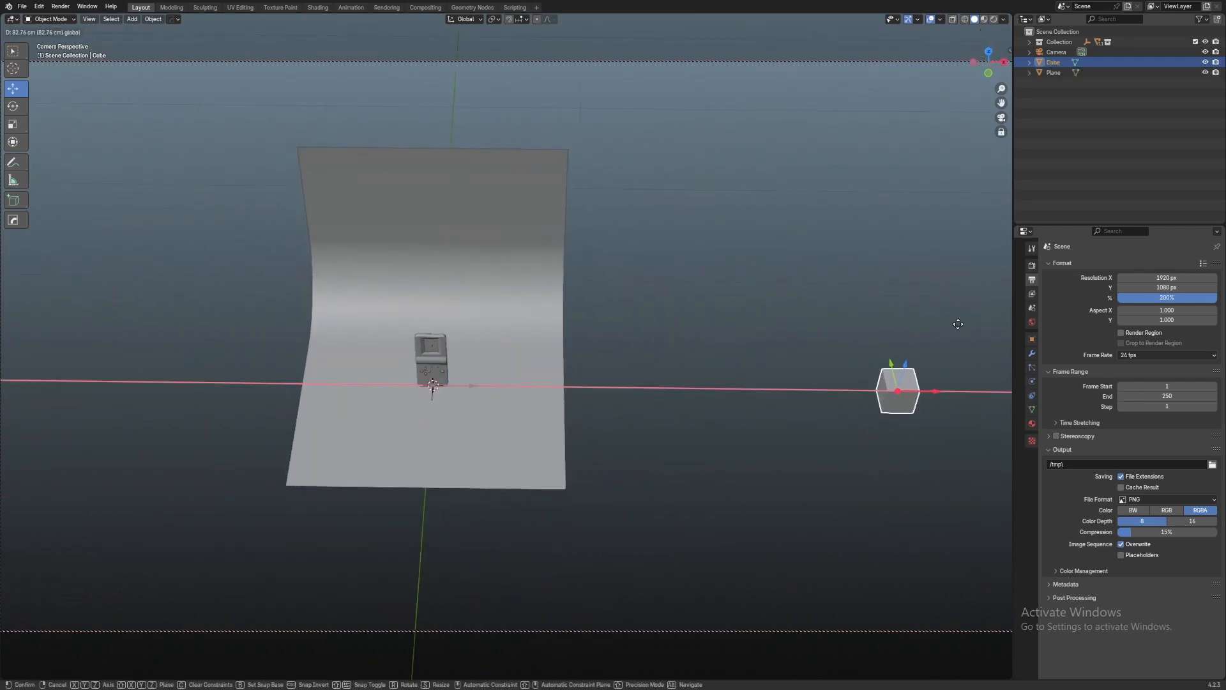
click(1011, 324)
Inspect the cube beside the backdrop from several angles and delete it
middle_drag(906, 352, 523, 295)
scroll(727, 390, up, 3)
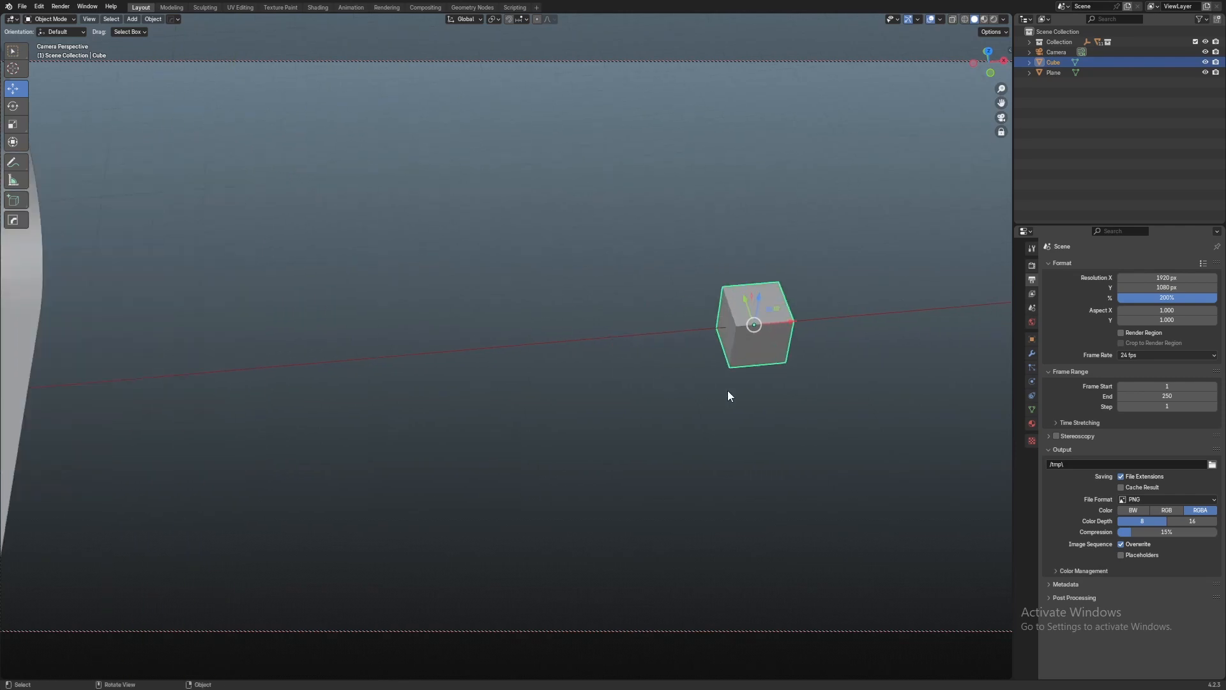
middle_drag(730, 396, 591, 373)
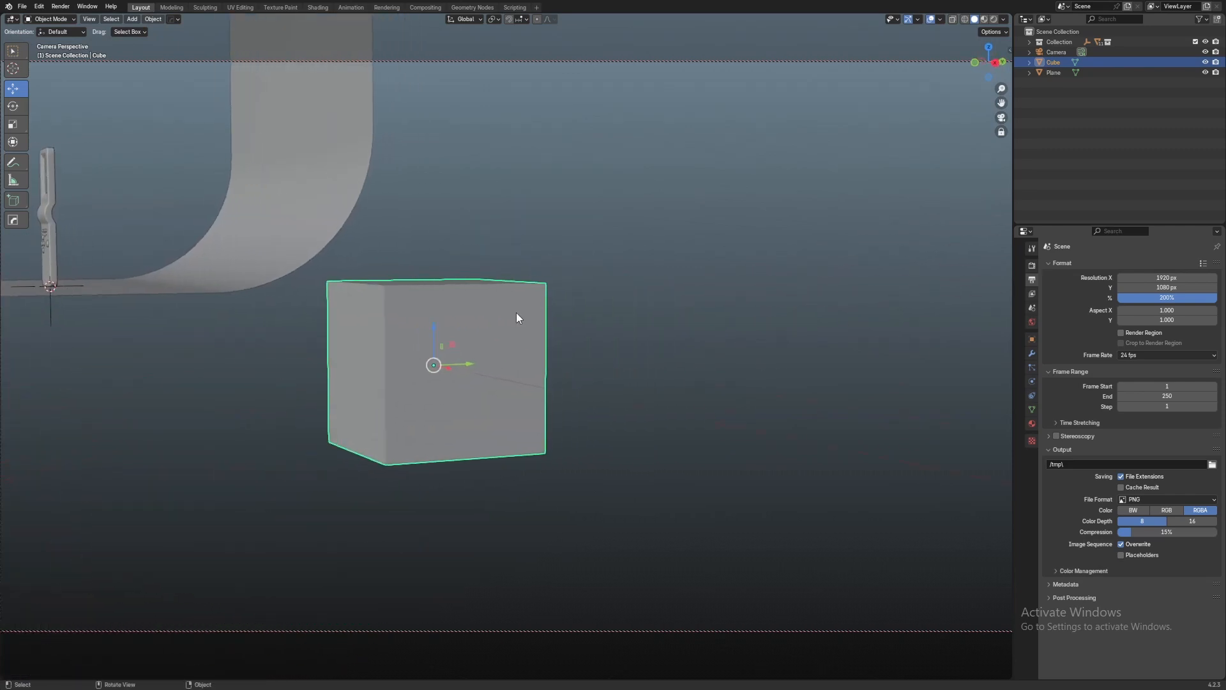
scroll(516, 313, up, 3)
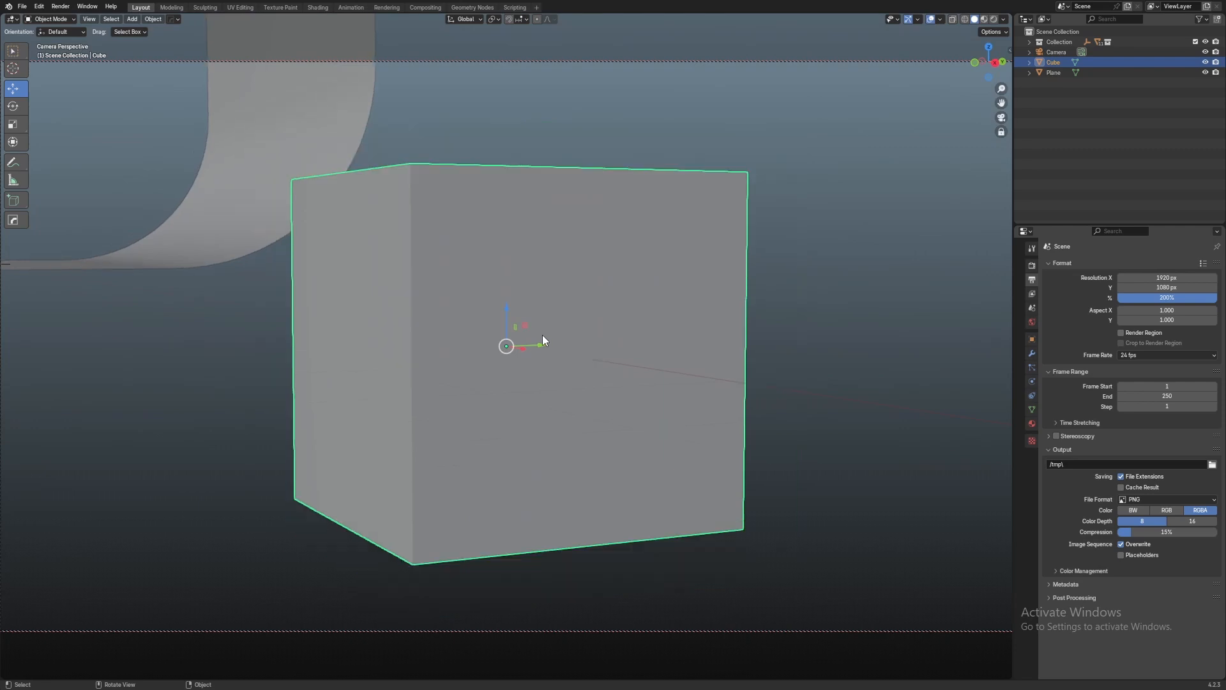
scroll(542, 334, down, 3)
middle_drag(479, 354, 424, 369)
key(x)
click(419, 378)
Center the camera on the console's main body and frame it at a slight angle, nearly filling the height
scroll(431, 378, down, 5)
scroll(424, 370, up, 3)
click(283, 412)
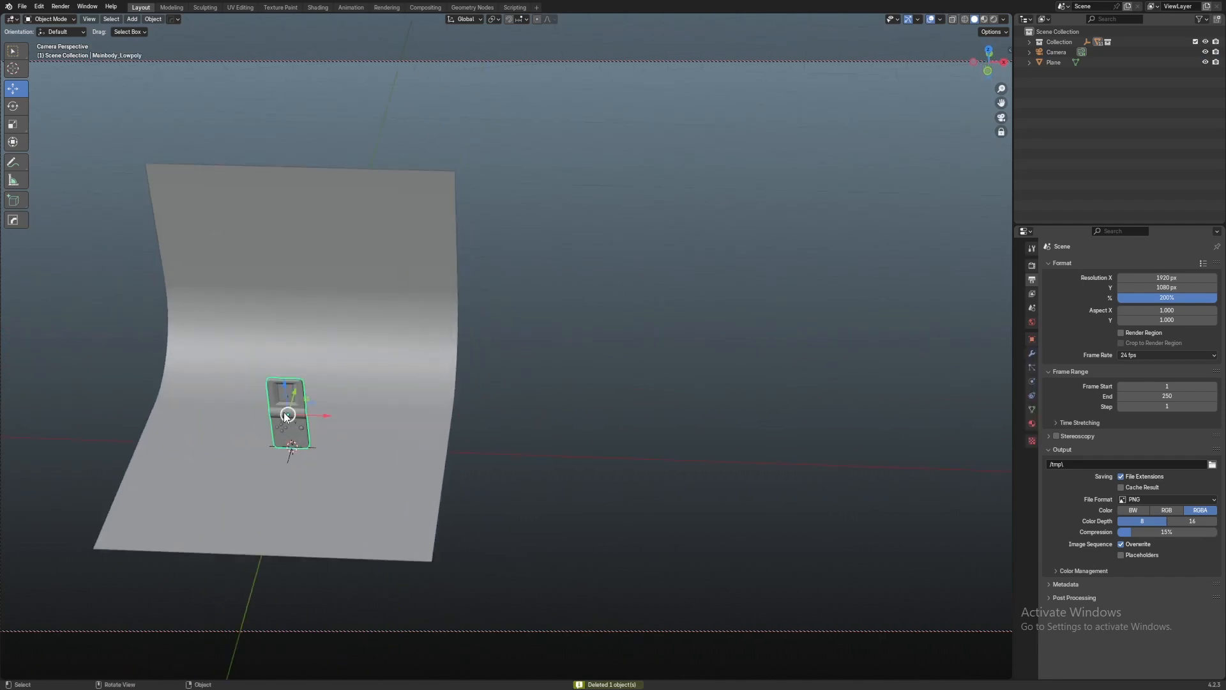
key(KP_Decimal)
middle_drag(508, 476, 665, 586)
scroll(678, 578, up, 2)
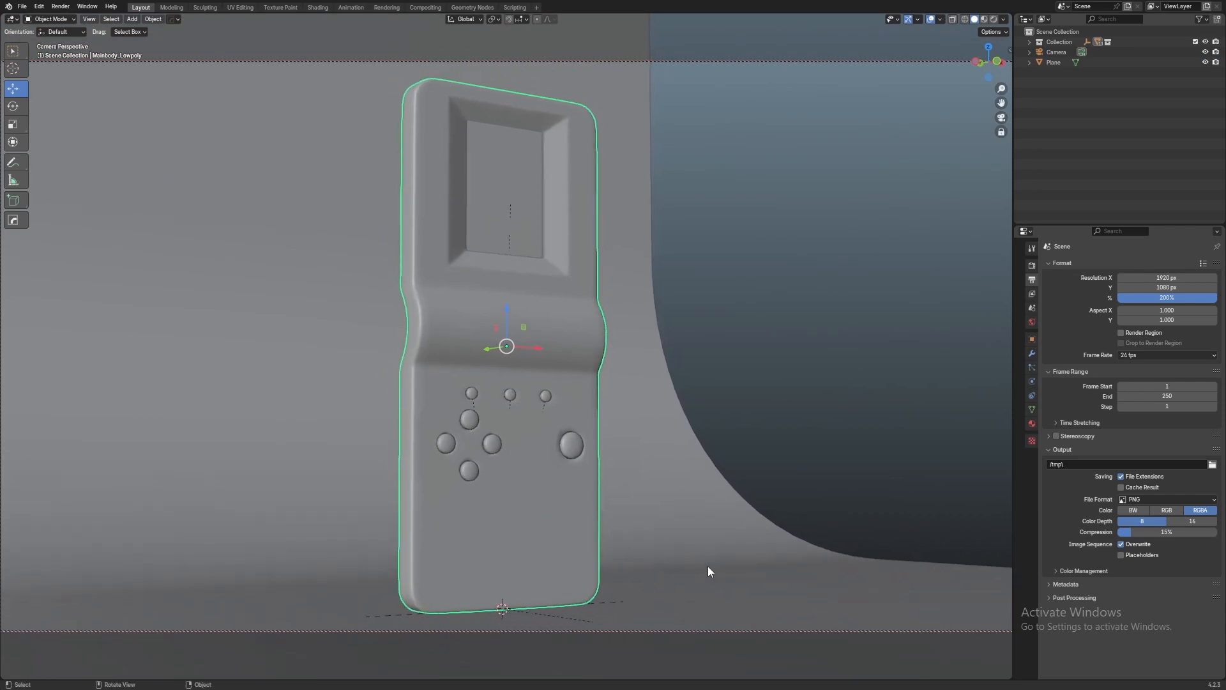
mouse_move(592, 526)
middle_down()
mouse_move(678, 516)
mouse_move(680, 531)
middle_up()
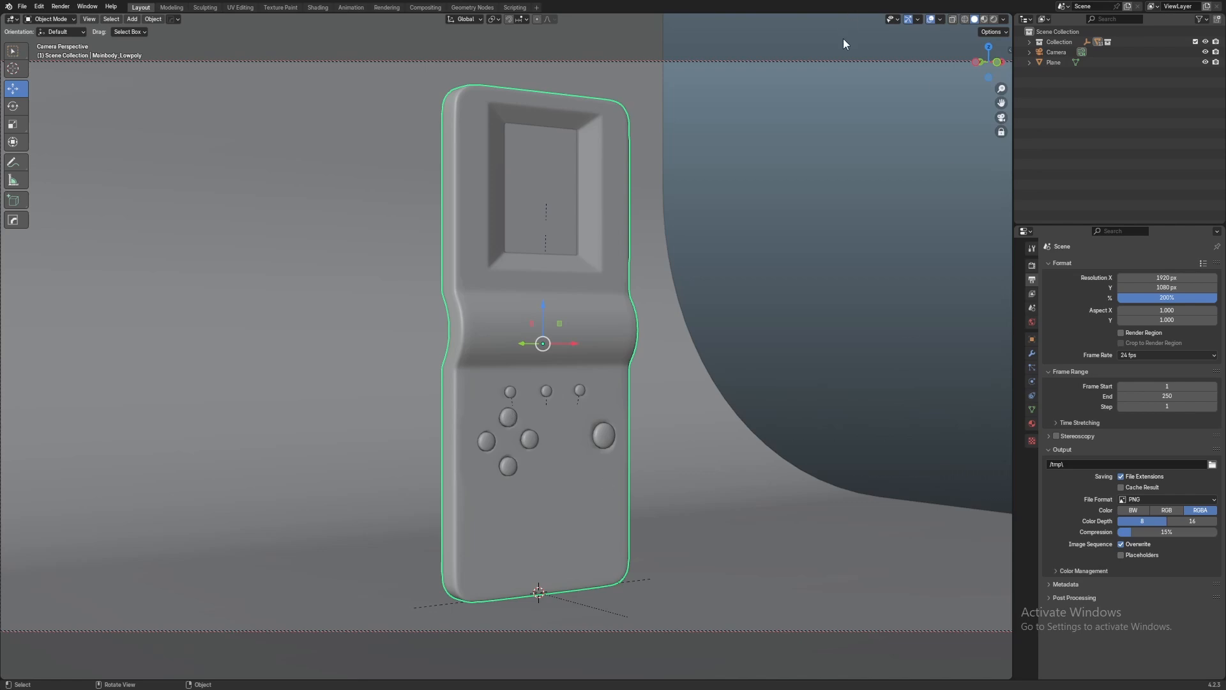
Turn on the Thirds composition guide in the camera's viewport display settings
click(1057, 52)
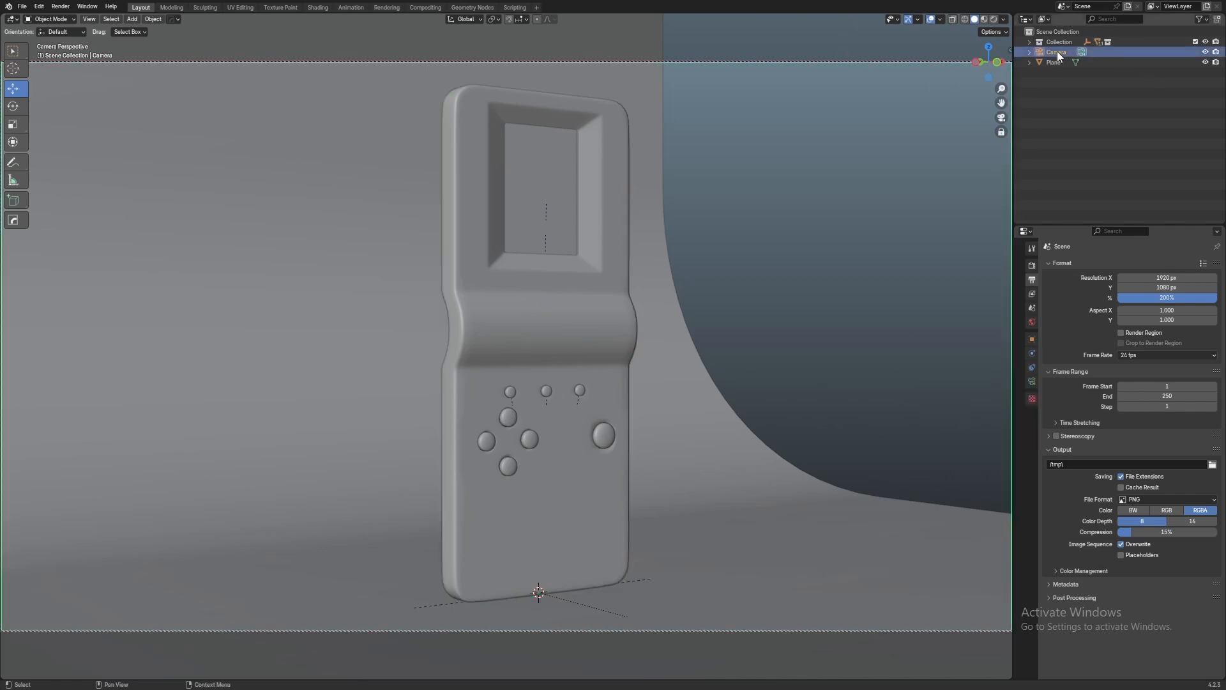
click(1034, 383)
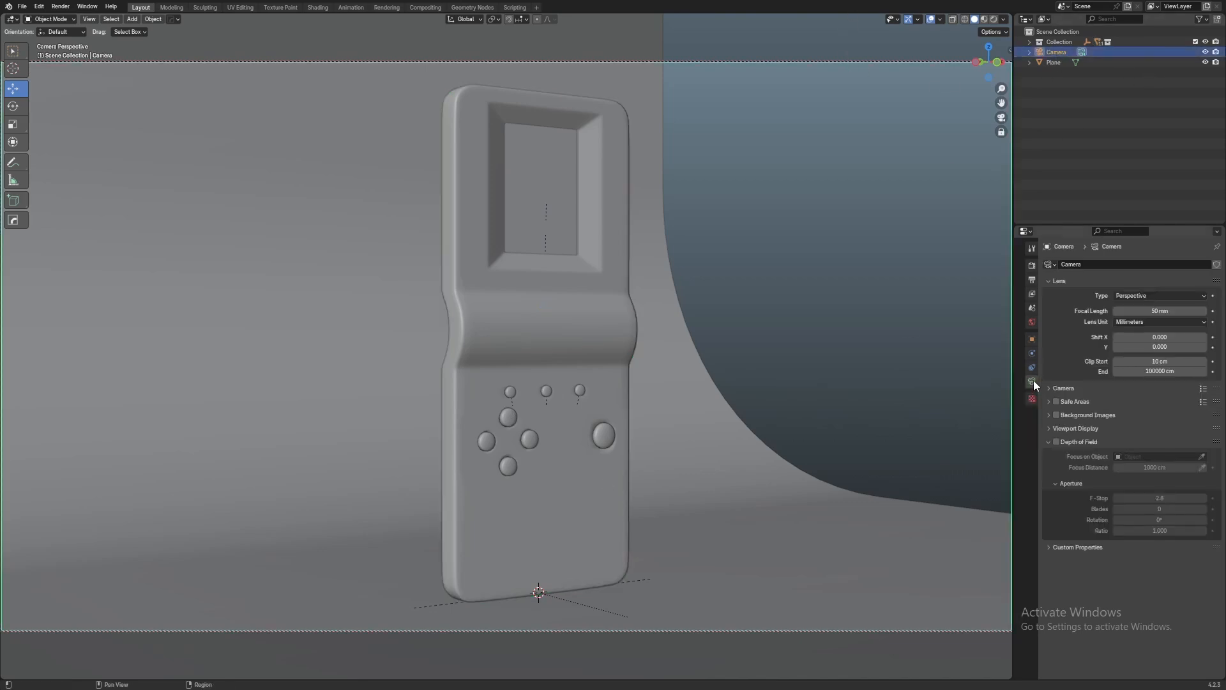
click(1077, 428)
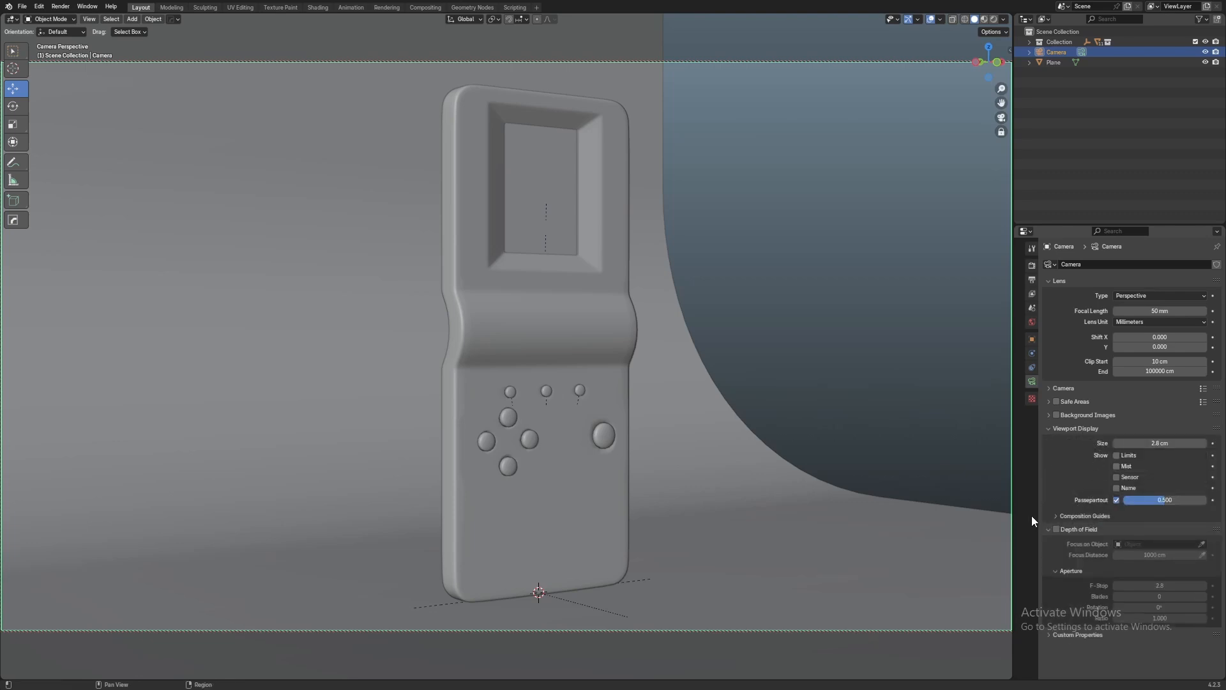
click(1082, 516)
scroll(1130, 525, down, 2)
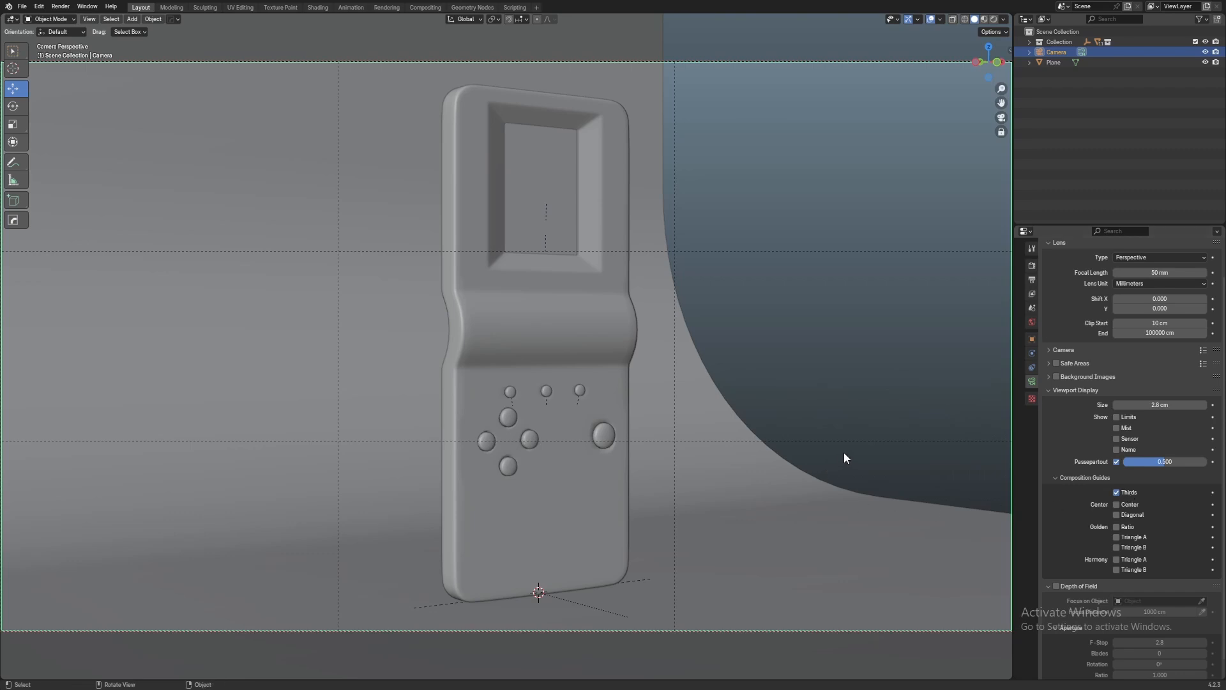
Replace the Thirds guide with the Center guide and align the console with the middle of the camera frame
mouse_move(765, 451)
middle_down()
mouse_move(777, 462)
mouse_move(761, 463)
mouse_move(811, 458)
mouse_move(758, 466)
mouse_move(797, 454)
mouse_move(780, 441)
middle_up()
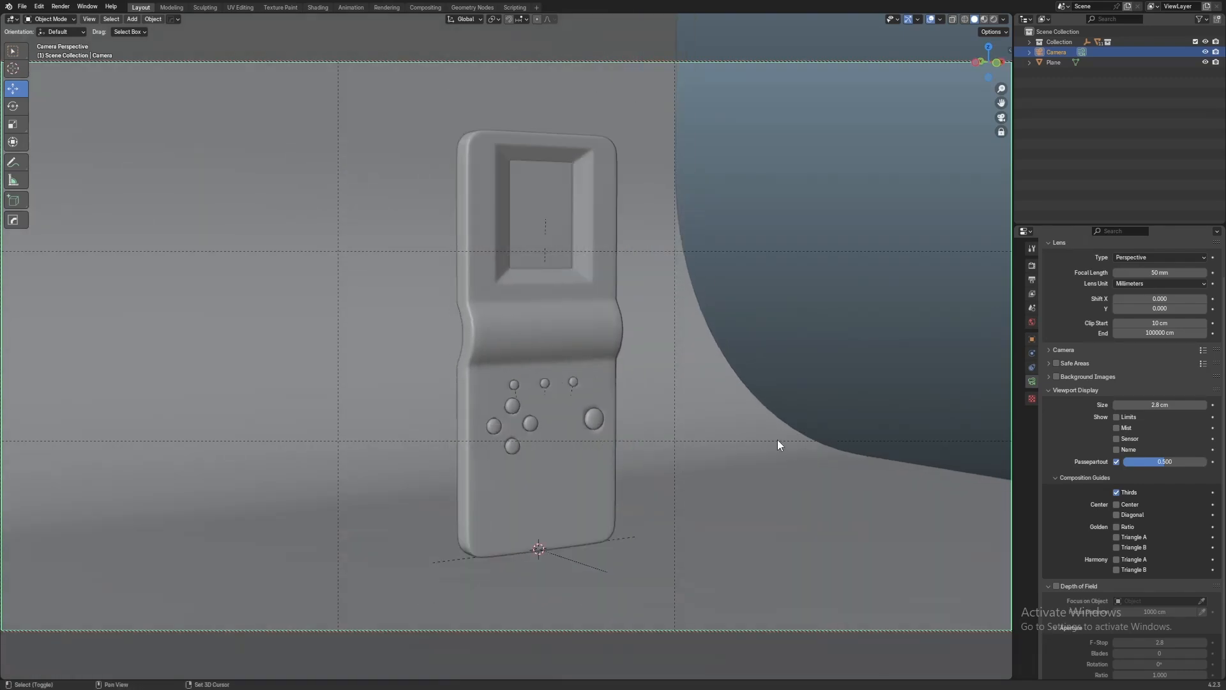
click(1117, 505)
middle_drag(802, 432, 714, 446)
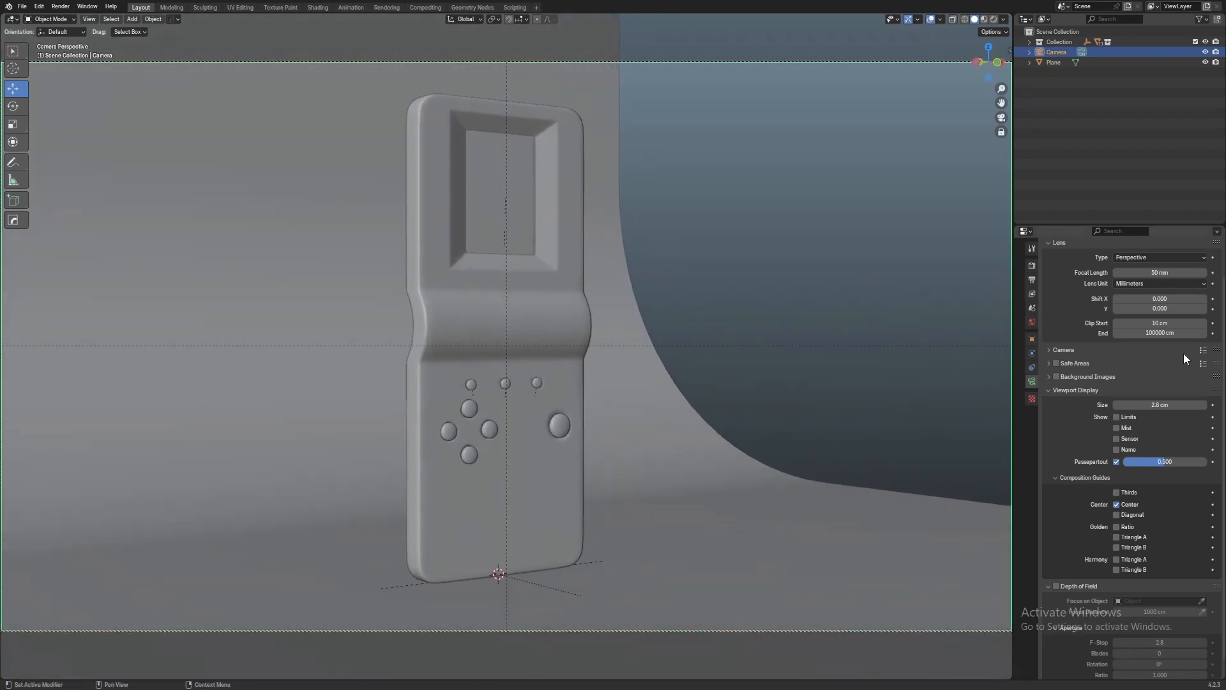
Set the camera's focal length to 24 mm and move it closer until the console nearly fills the frame height
click(1153, 273)
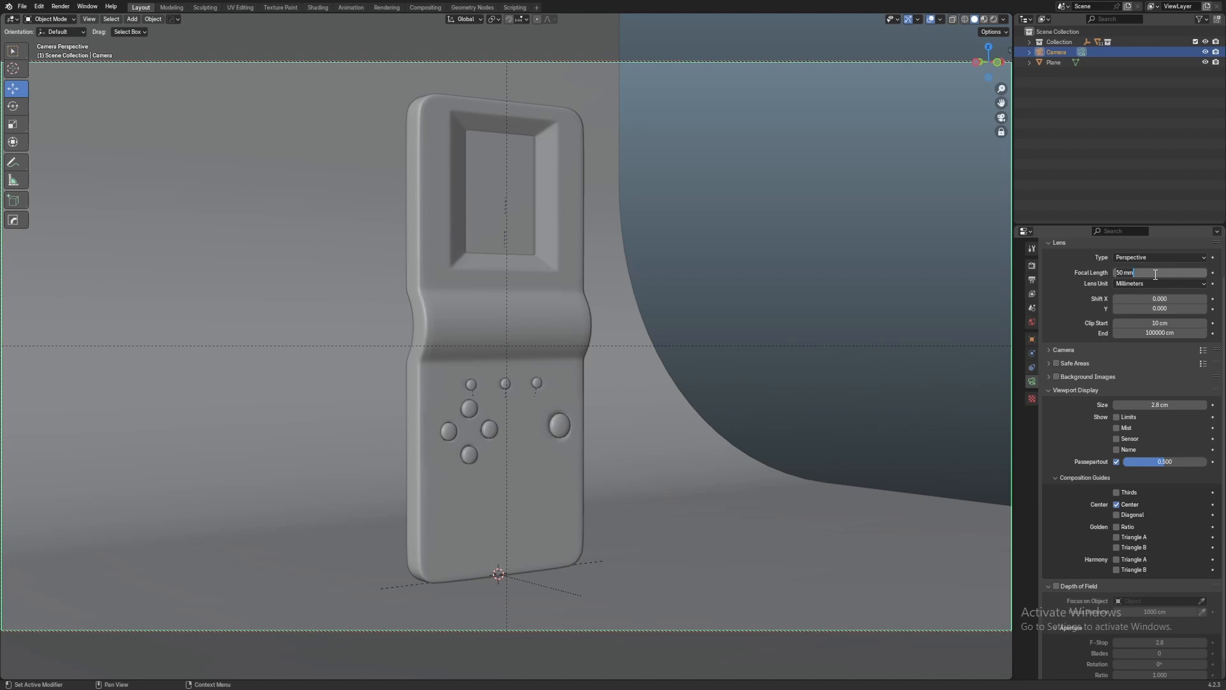
text(24)
key(Return)
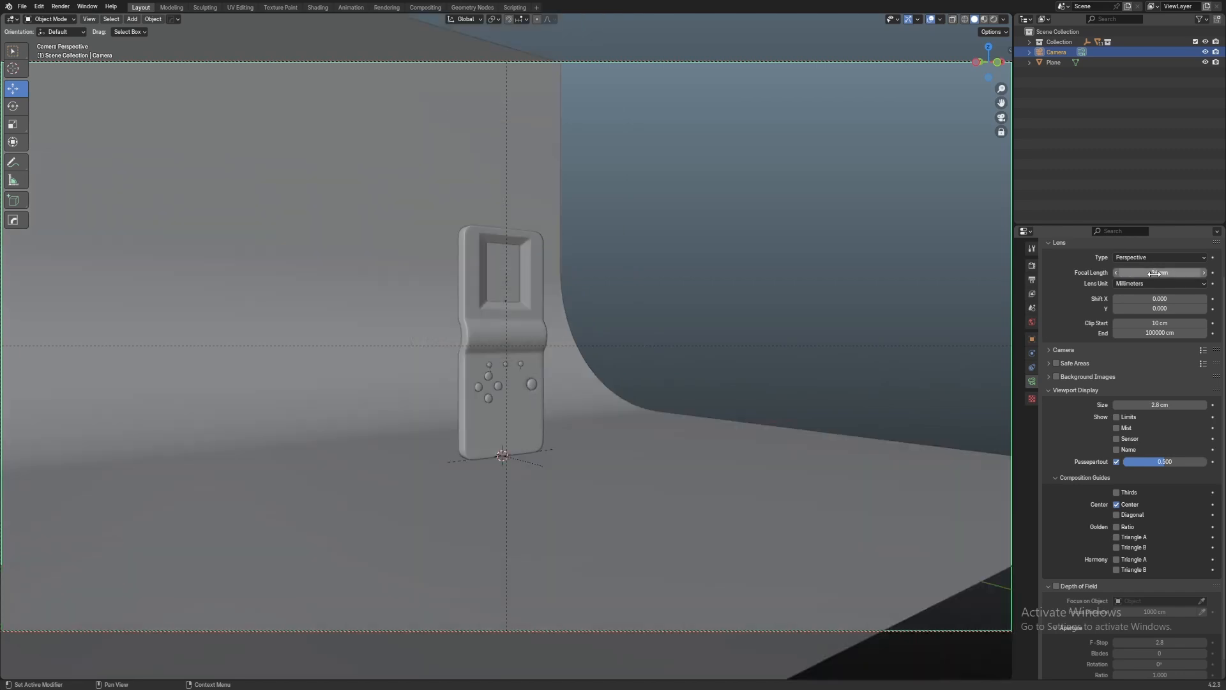
scroll(714, 486, up, 3)
scroll(714, 486, up, 5)
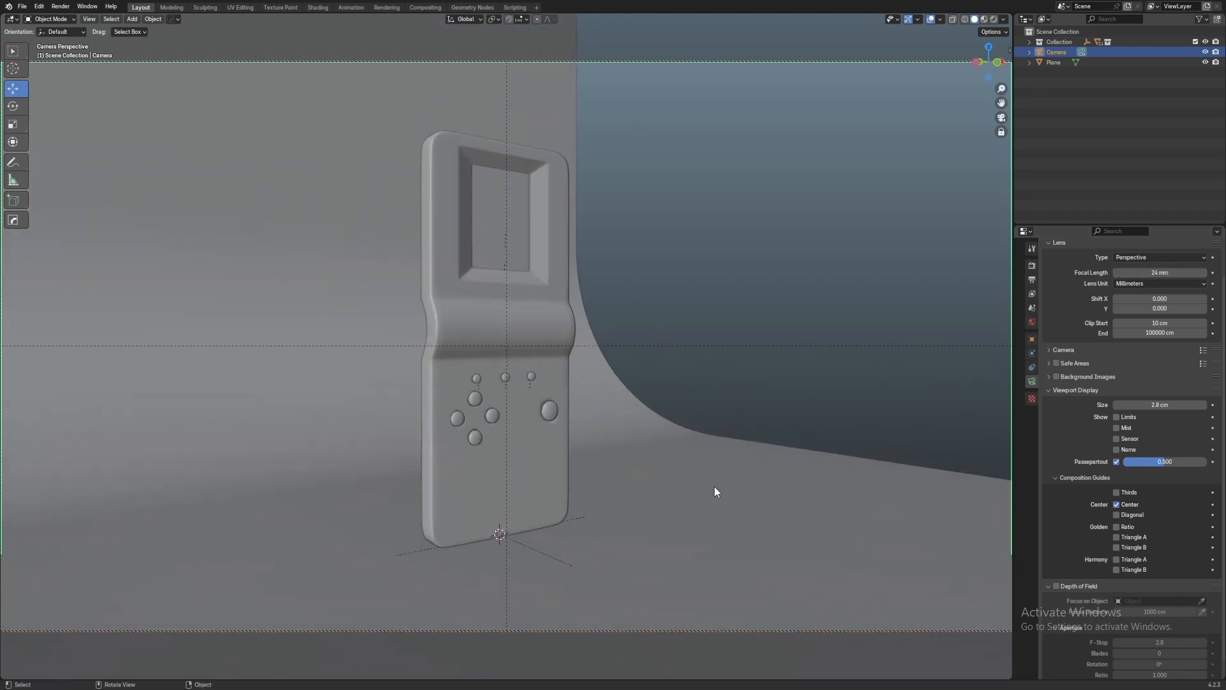
scroll(742, 475, up, 3)
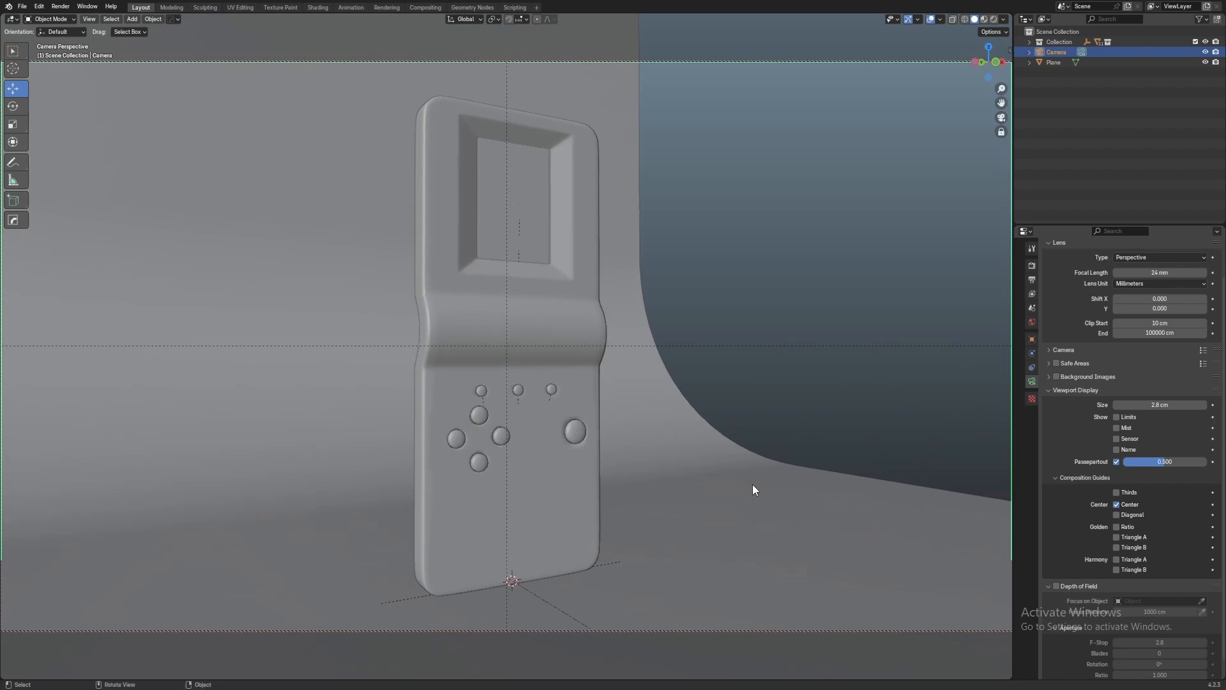
Move the camera slightly closer to the console and raise the console's body within the camera frame
ctrl+middle_drag(744, 527, 771, 496)
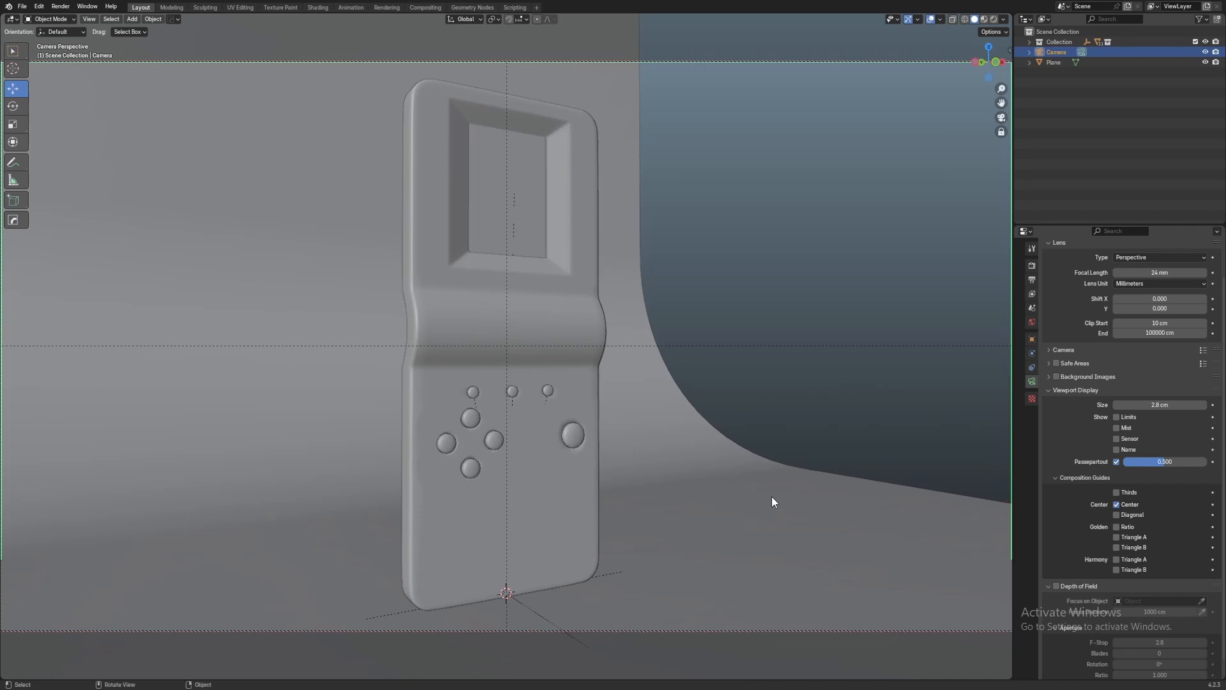
shift+middle_drag(707, 477, 719, 463)
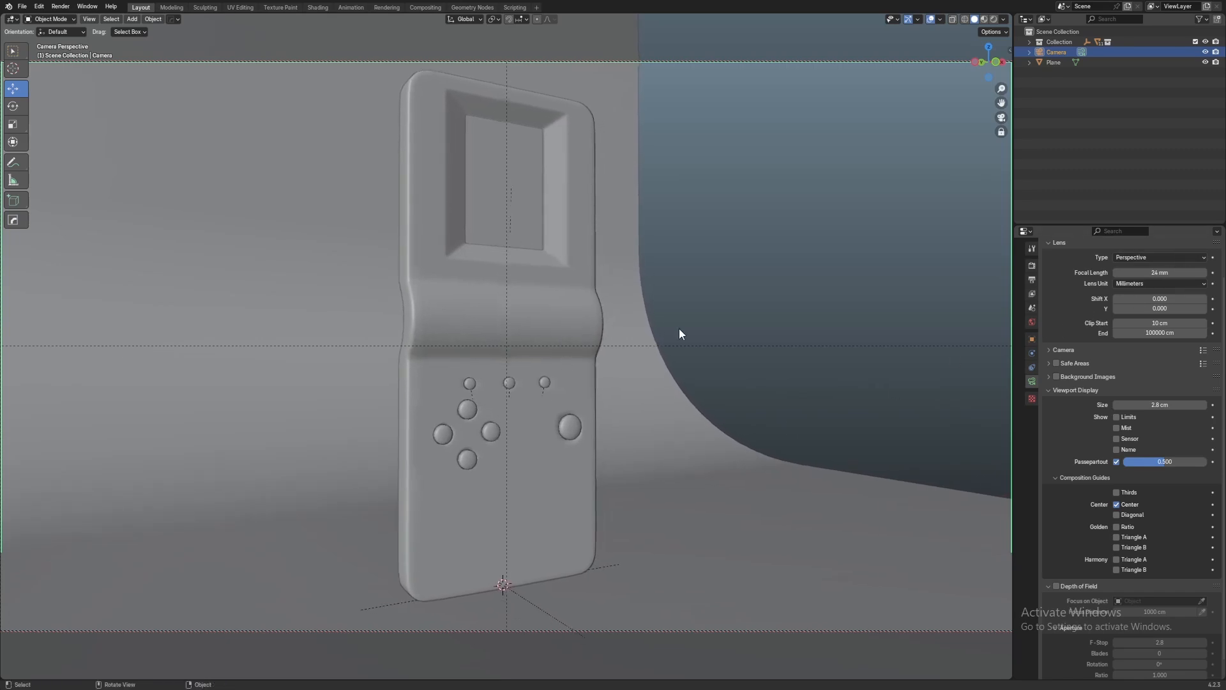
Turn off the Camera to View lock, orbit out to check the camera's placement and return to the camera view
key(n)
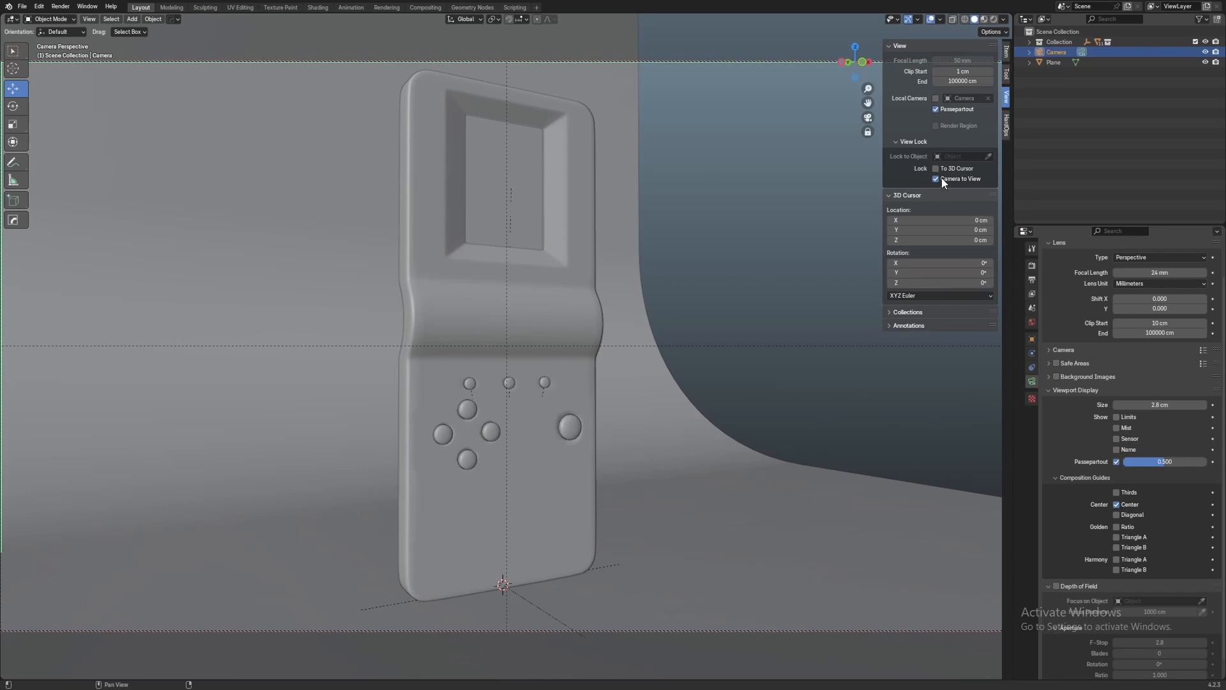
key(n)
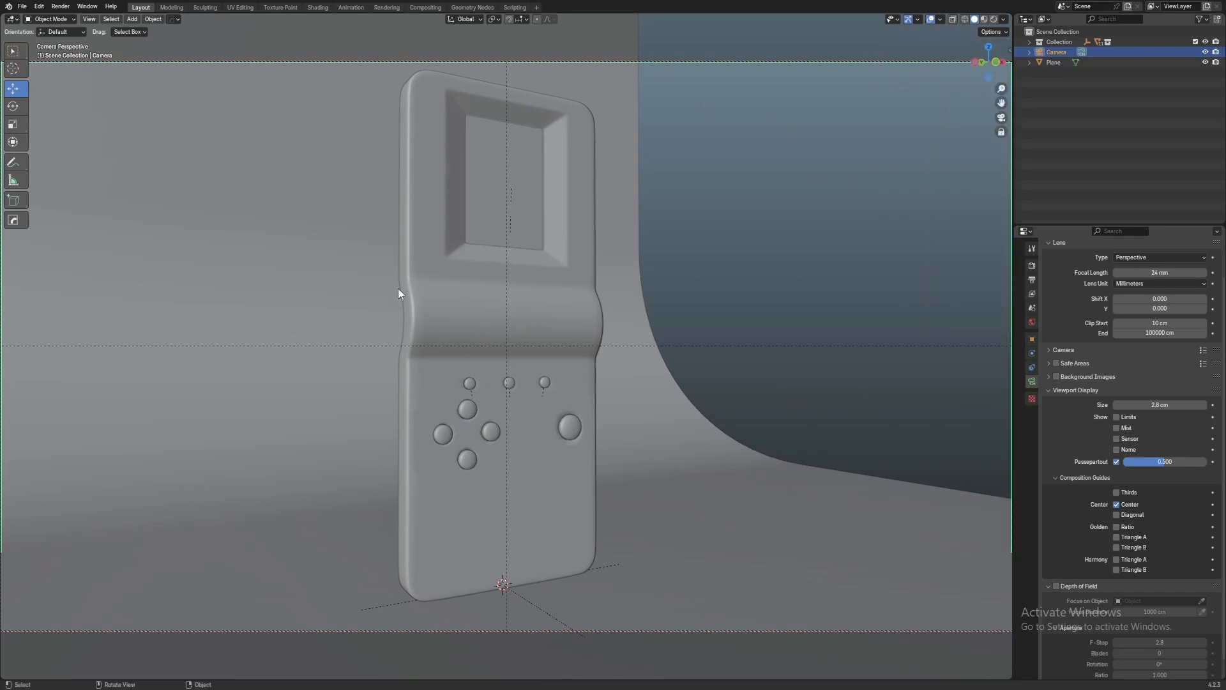
key(n)
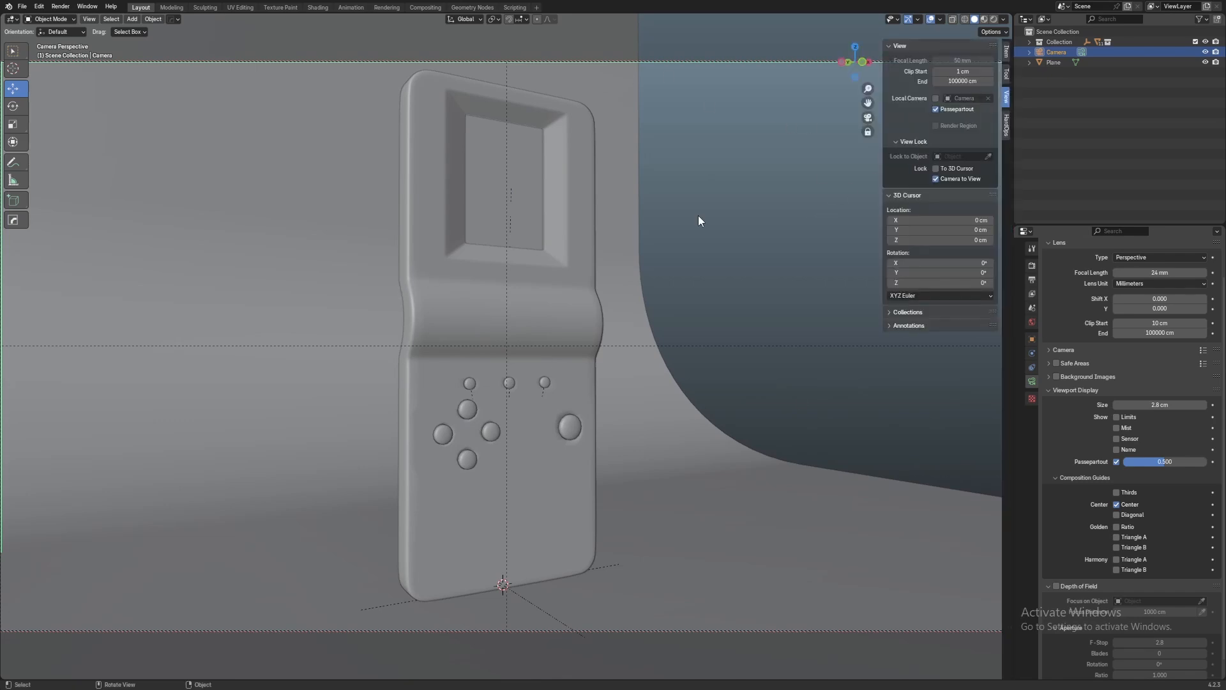
click(935, 179)
click(935, 180)
key(n)
scroll(868, 189, down, 3)
middle_drag(868, 190, 642, 231)
scroll(497, 238, down, 3)
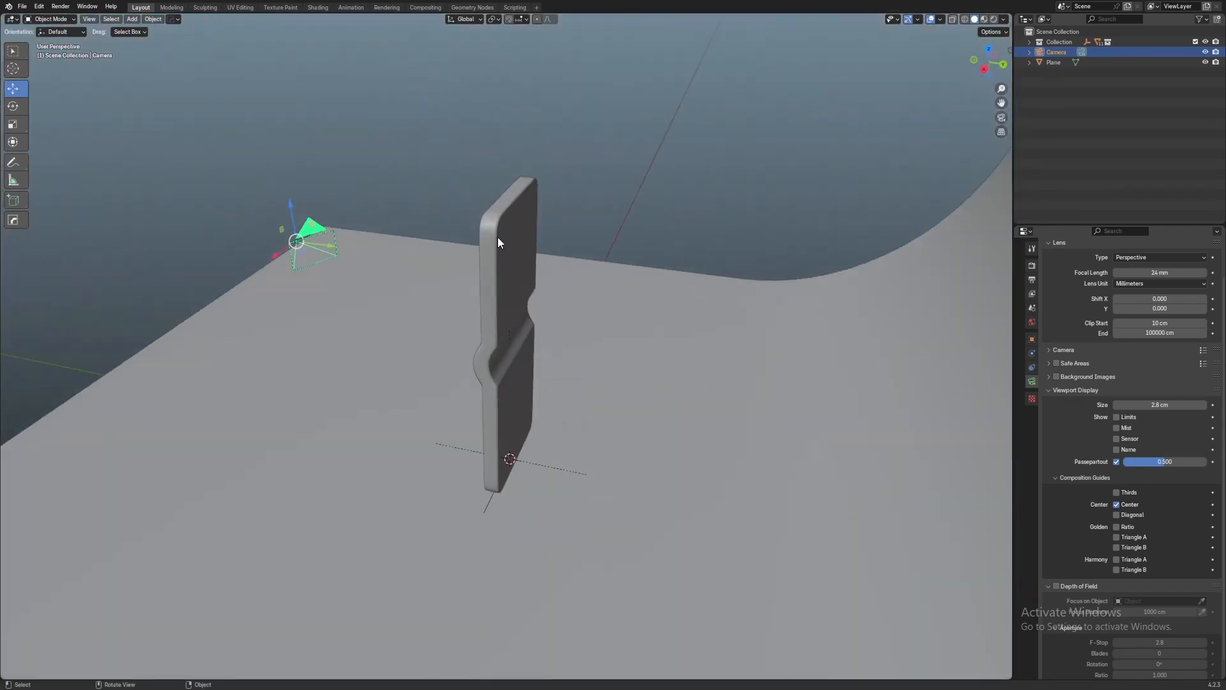
key(KP_0)
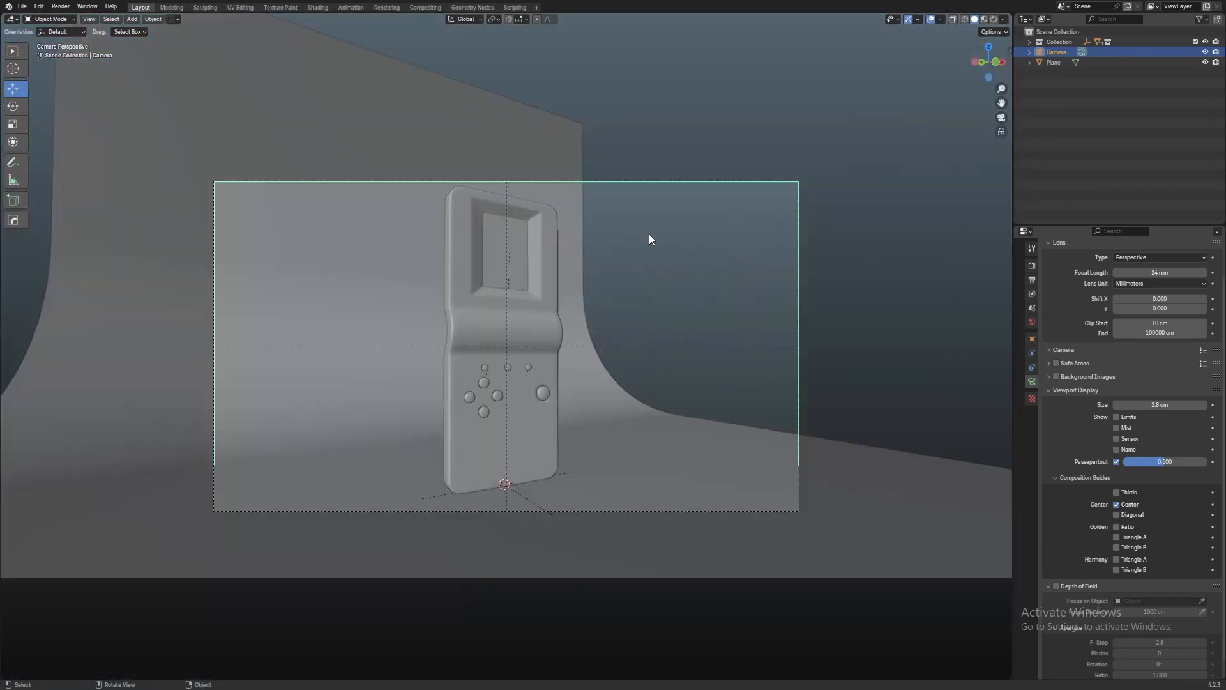
Deselect the camera and split the 3D viewport into two side-by-side camera views showing the console
click(865, 203)
scroll(892, 239, up, 2)
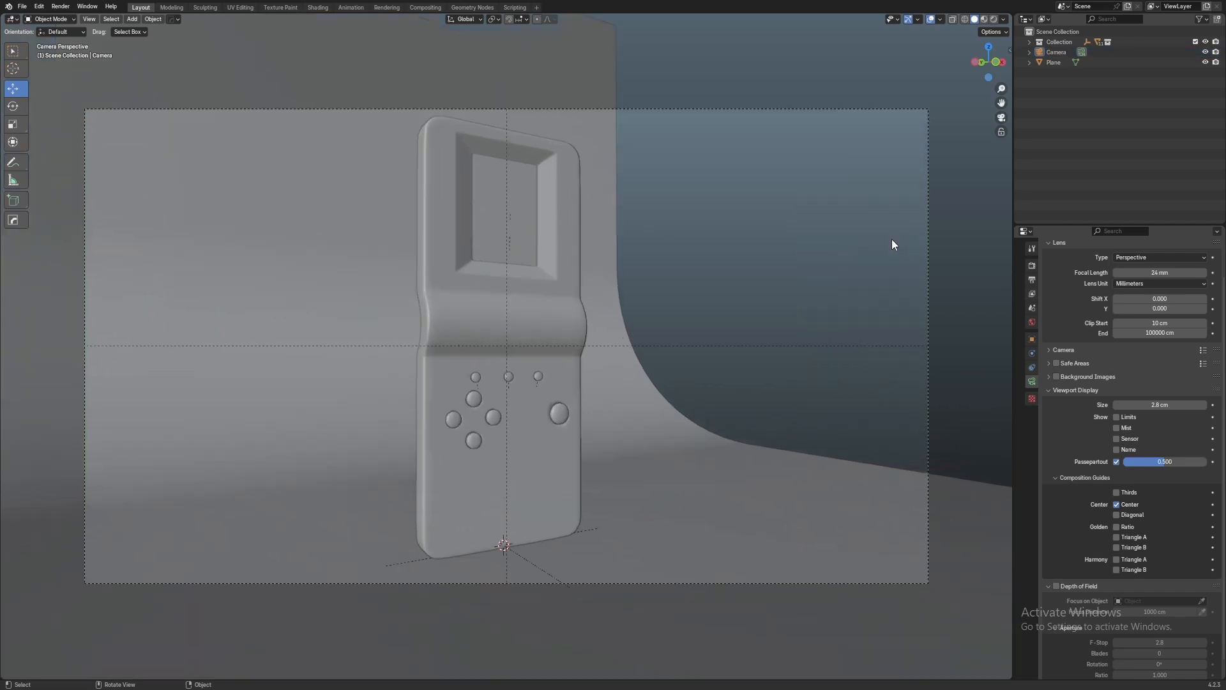
ctrl+scroll(892, 238, up, 3)
drag(1008, 18, 491, 160)
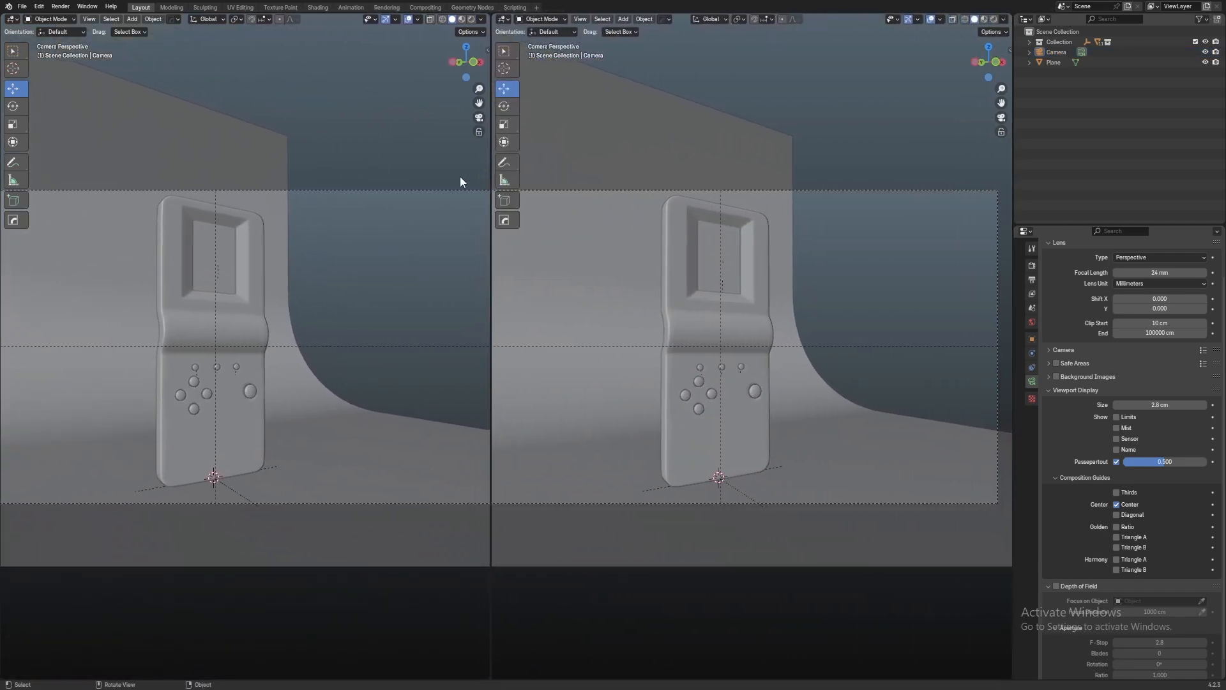
scroll(378, 312, up, 1)
mouse_move(377, 312)
middle_down()
mouse_move(395, 282)
mouse_move(385, 309)
middle_up()
scroll(385, 308, up, 1)
key(KP_0)
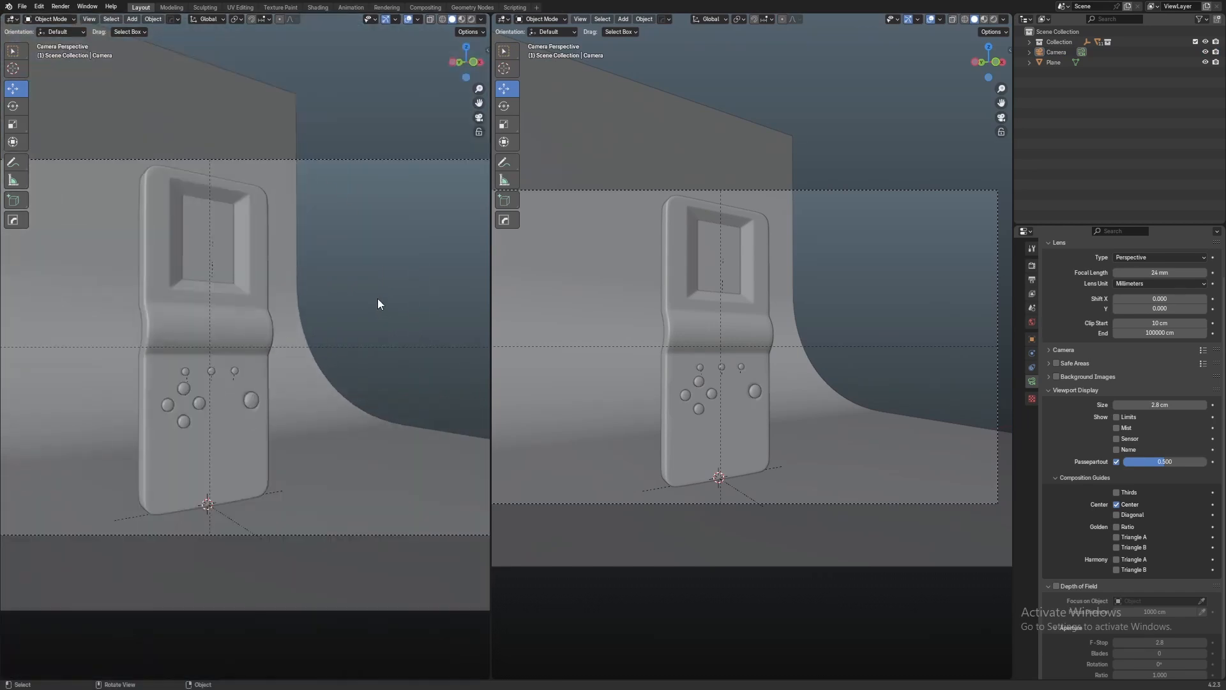
Save the scene to the Desktop folder as TestLighting.blend
key(ctrl+s)
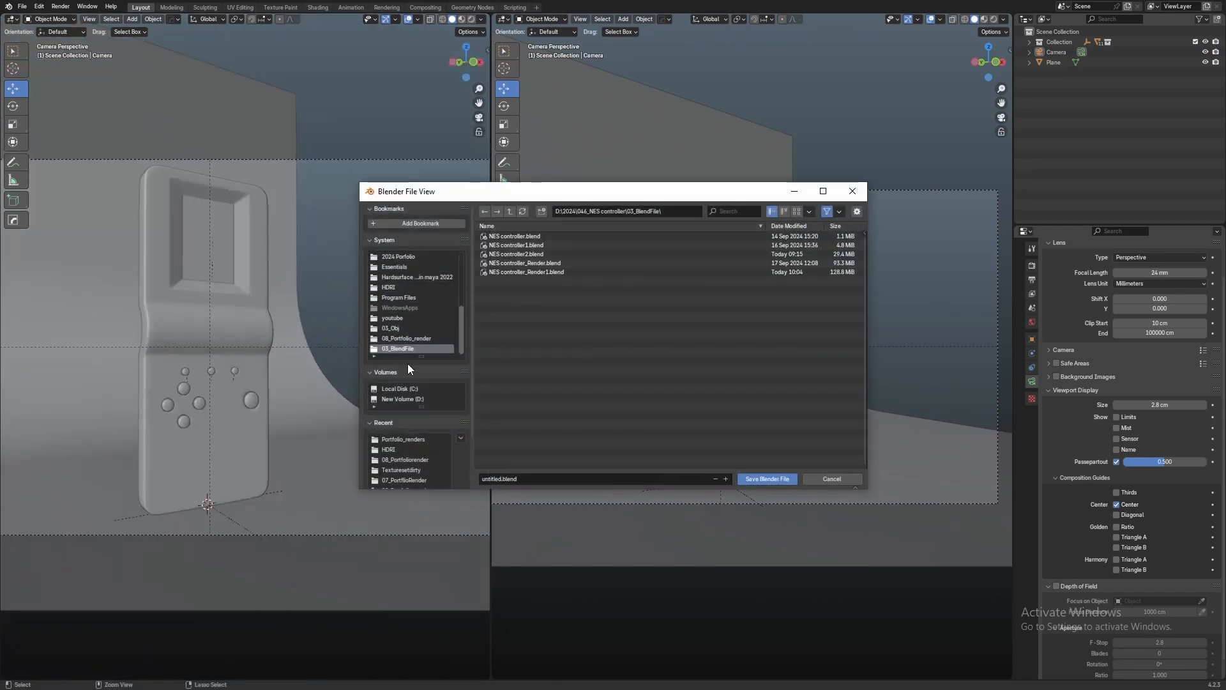
scroll(407, 366, down, 3)
scroll(397, 393, up, 3)
click(405, 396)
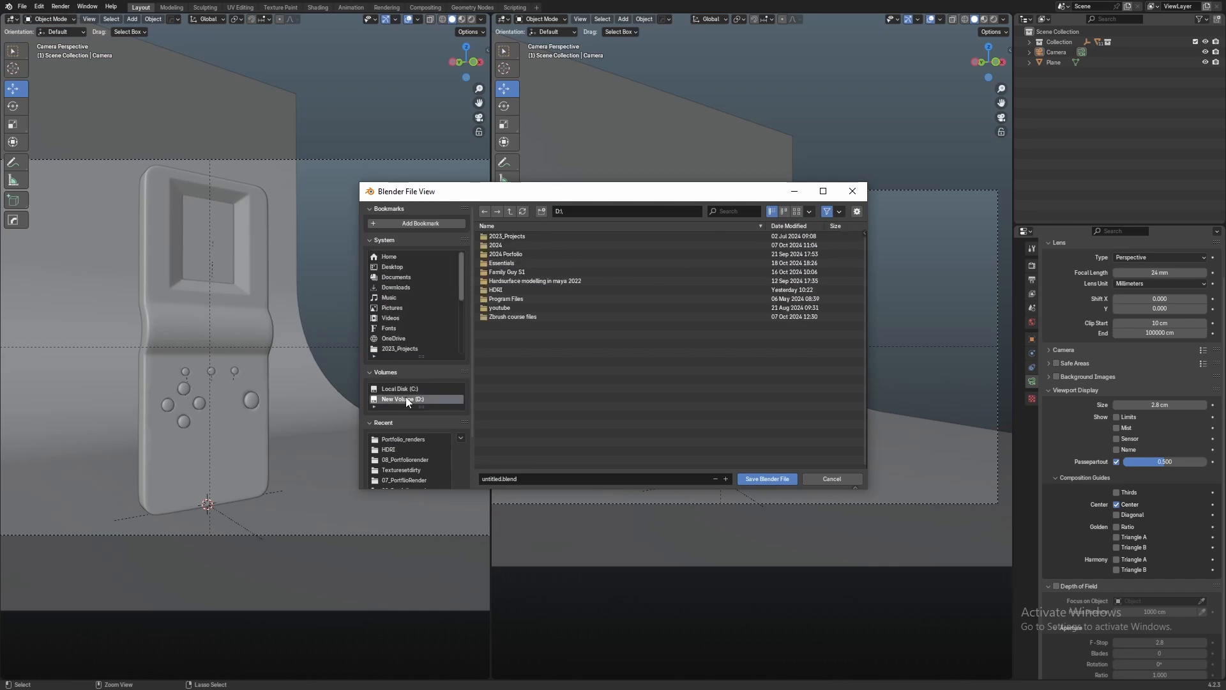
scroll(406, 329, up, 5)
click(396, 389)
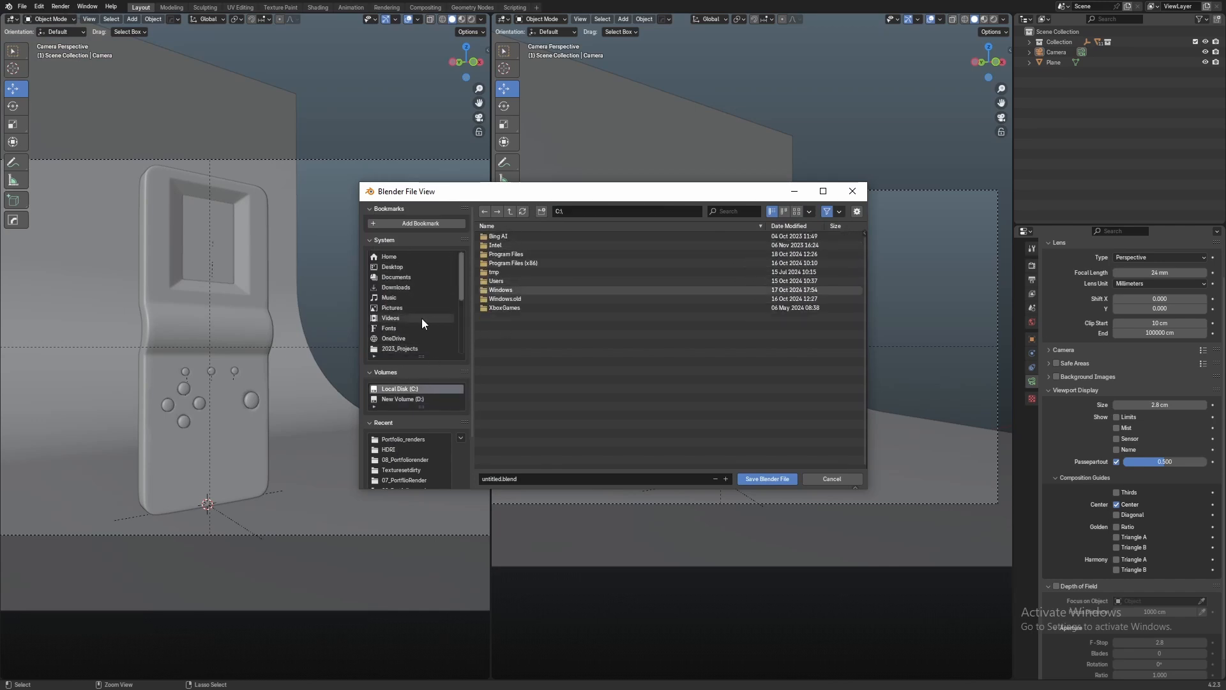
scroll(418, 319, down, 5)
scroll(408, 458, down, 3)
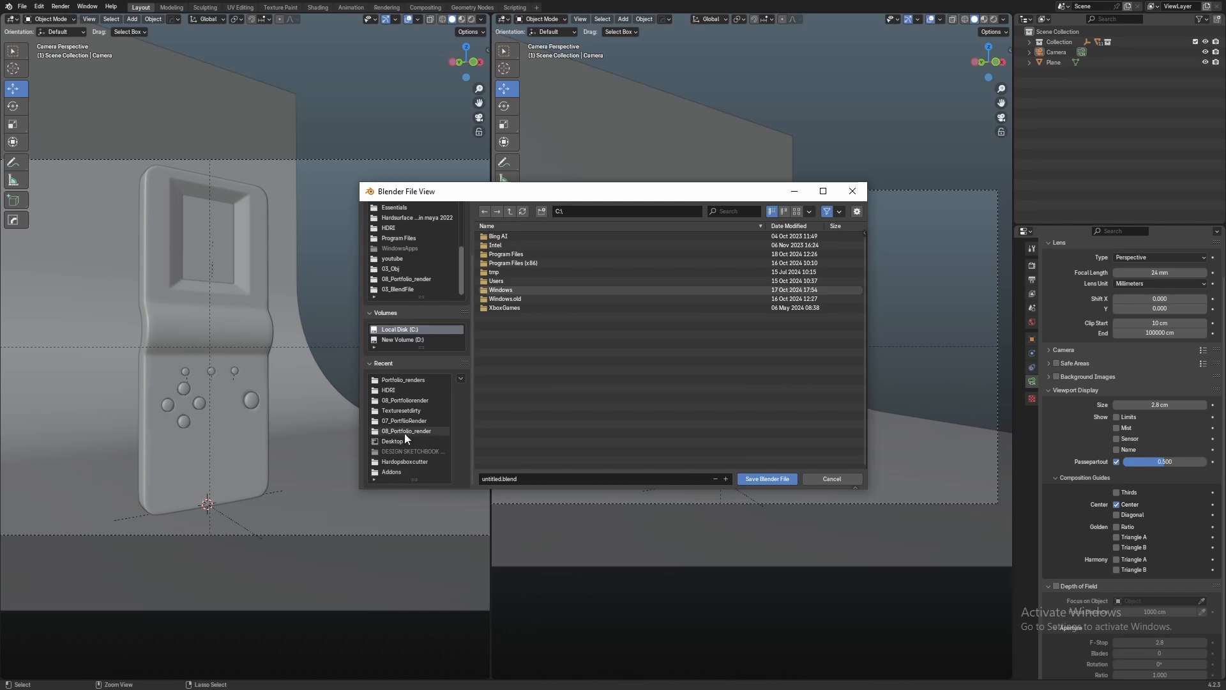
click(402, 441)
click(584, 478)
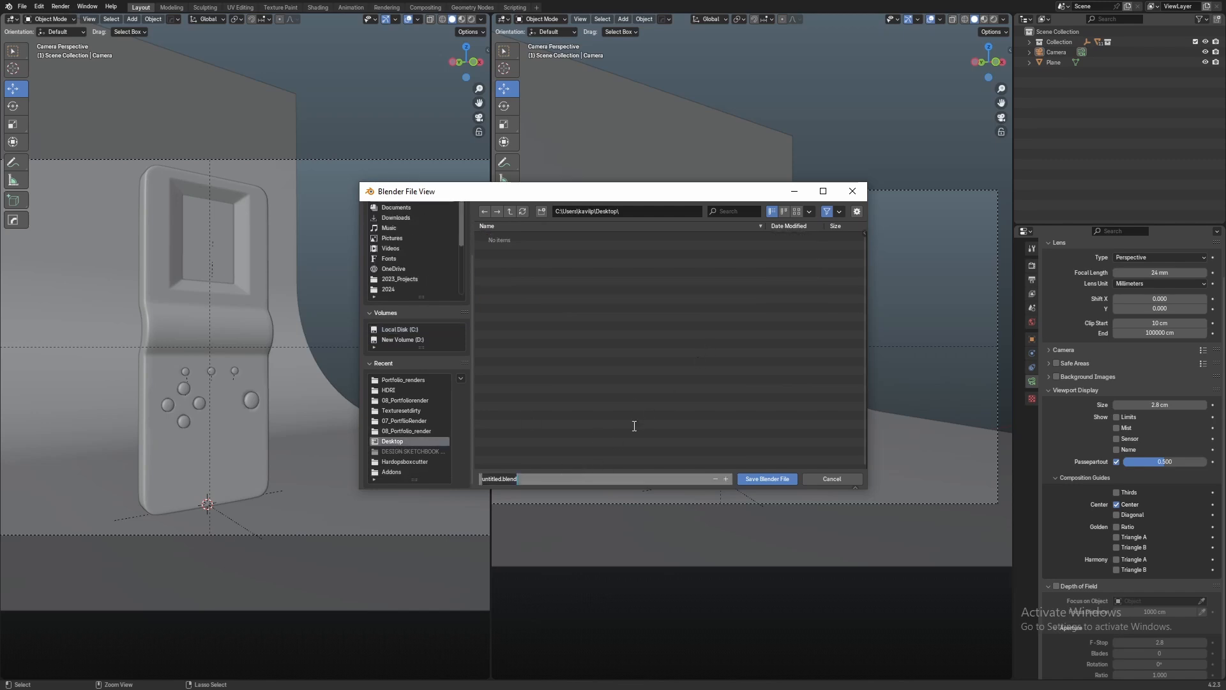
text(TestLighting)
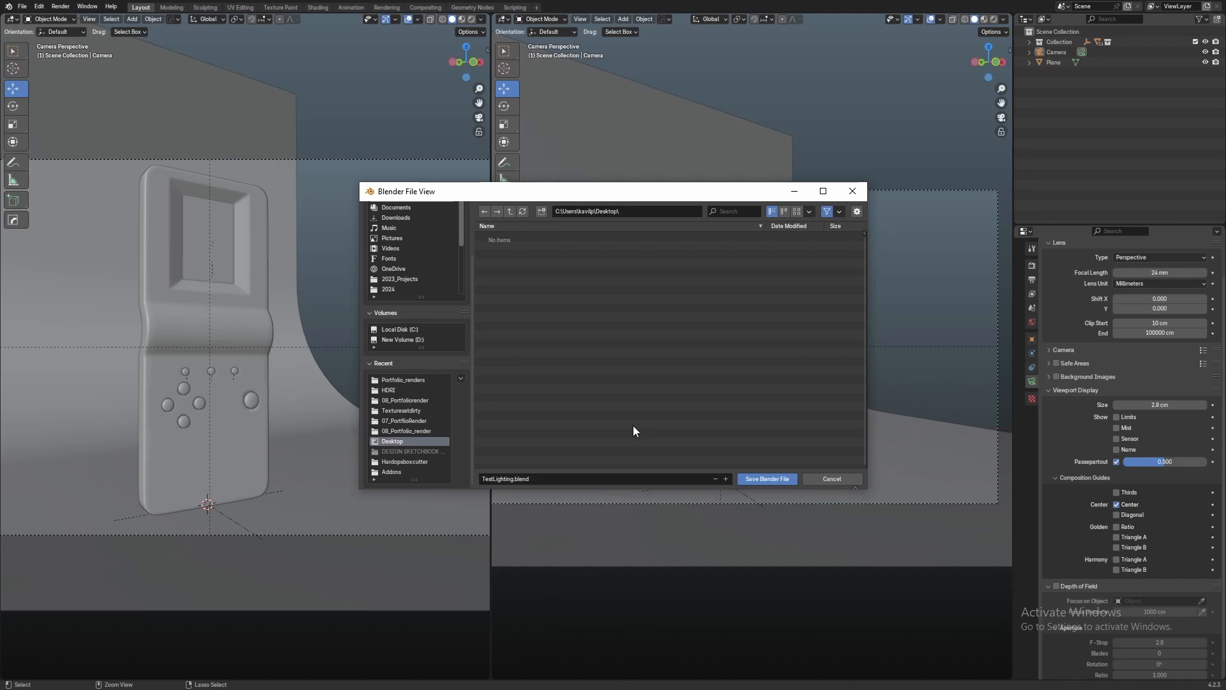
key(Return)
Switch one of the two camera viewports to Rendered shading and frame the whole console in it
key(z)
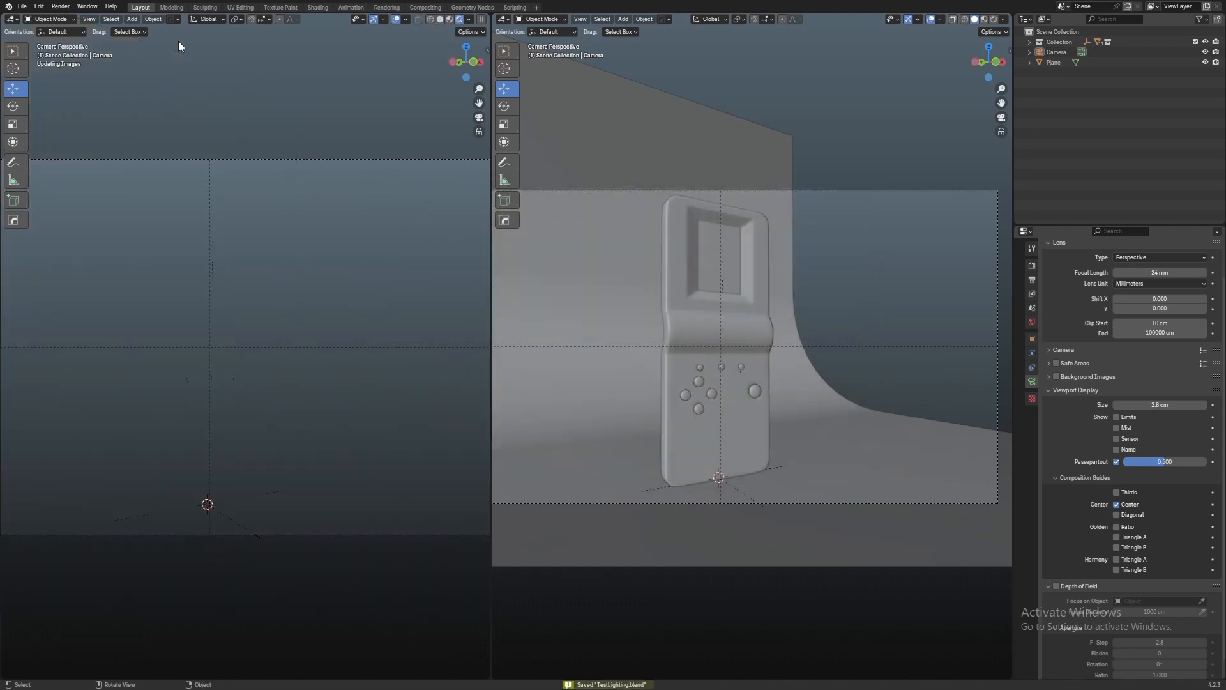
click(178, 41)
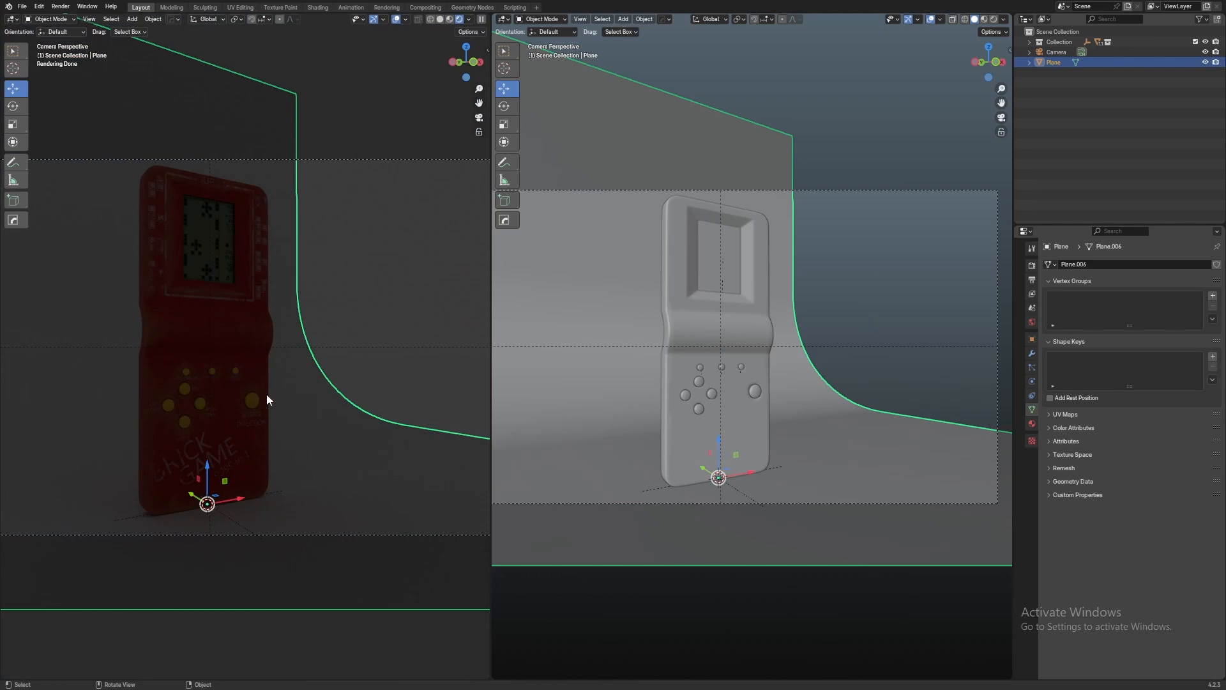
shift+middle_drag(208, 386, 271, 354)
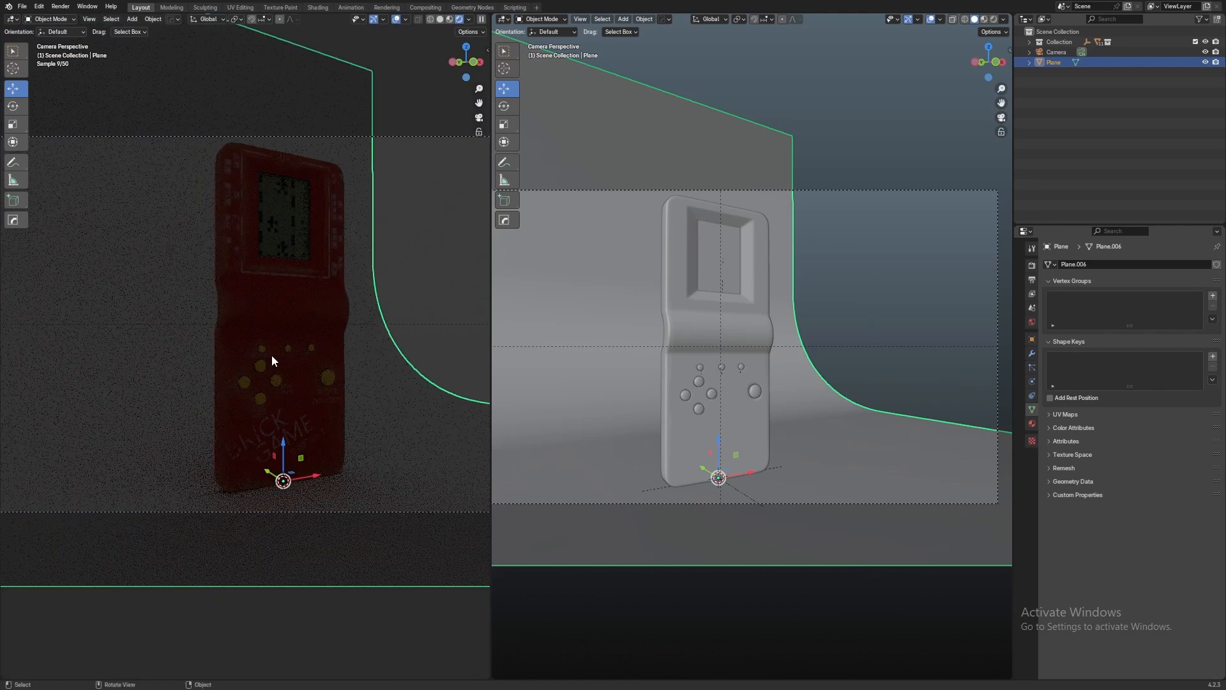
scroll(275, 351, down, 4)
scroll(358, 317, up, 2)
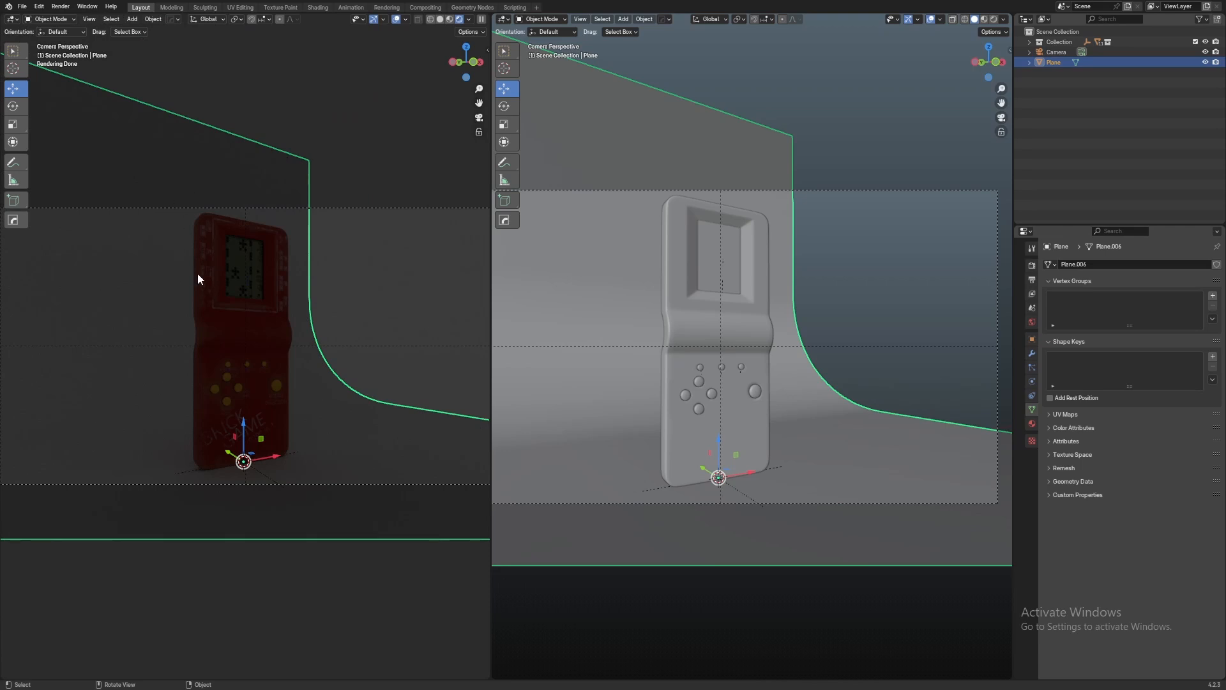
Set the world background strength to 0
click(1035, 322)
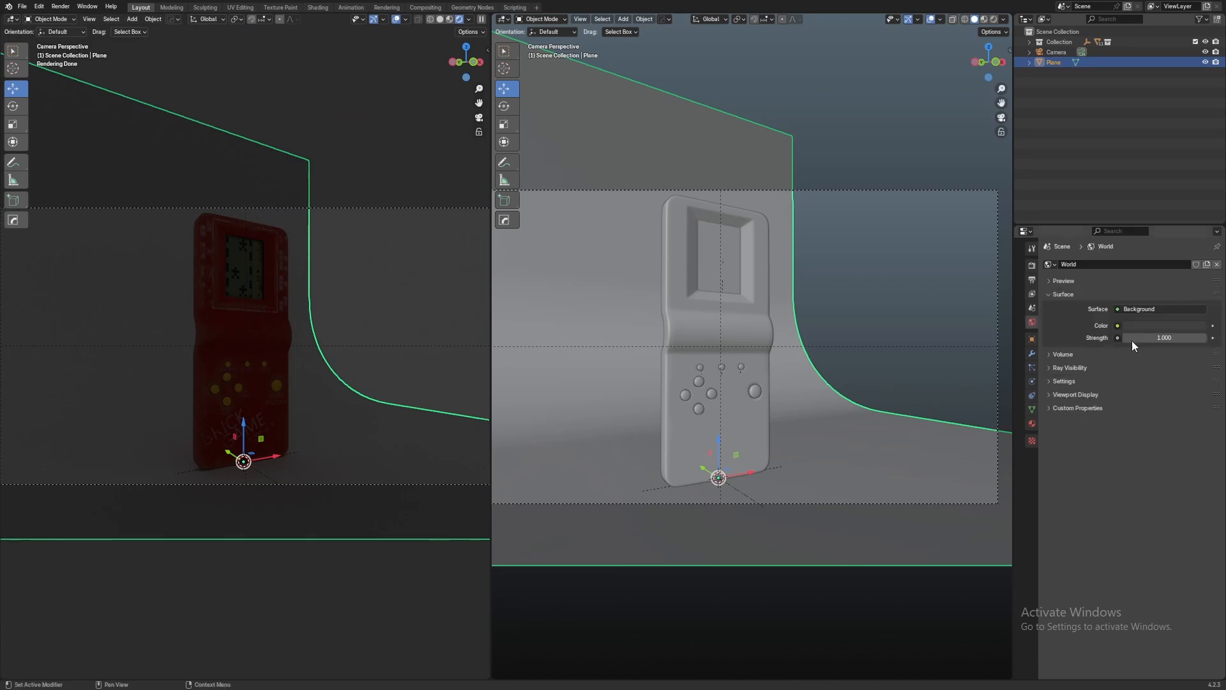
drag(1150, 337, 1086, 337)
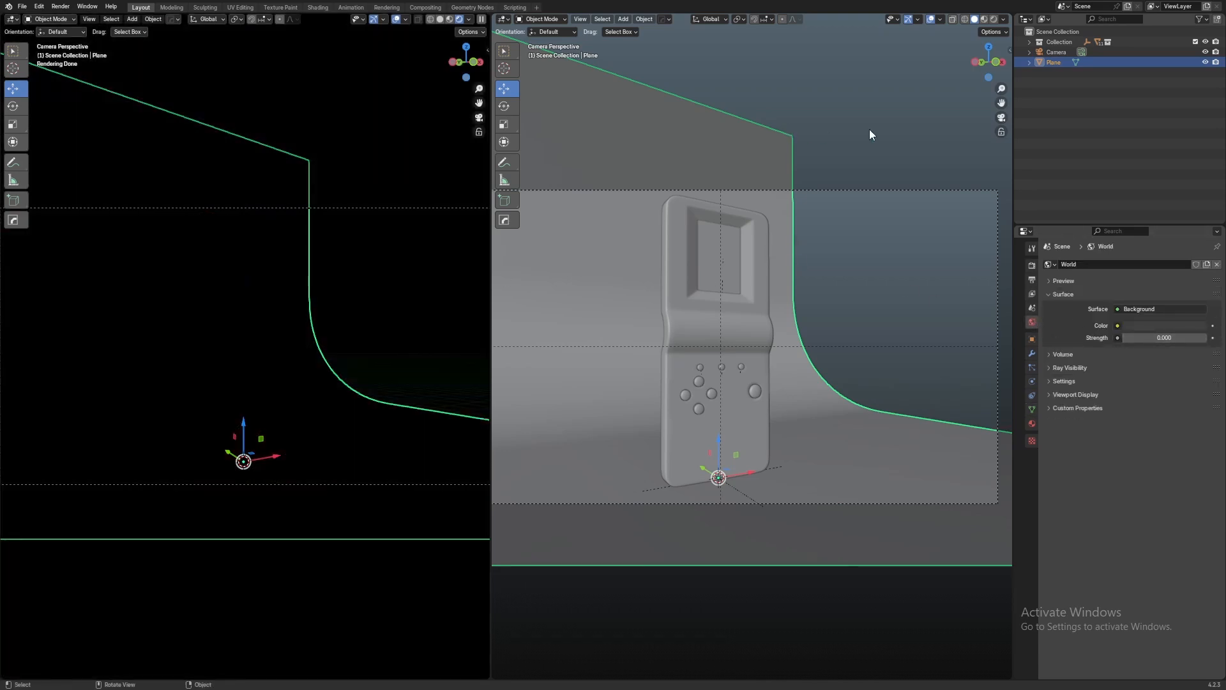
scroll(797, 255, down, 2)
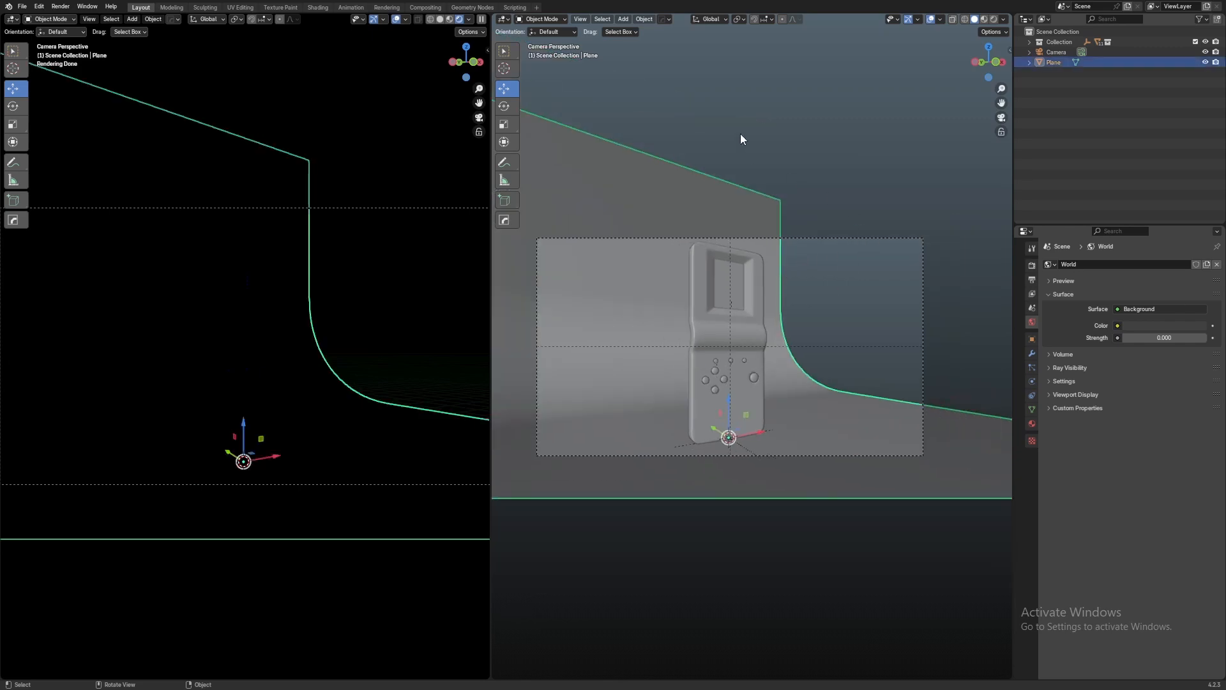
middle_drag(741, 135, 771, 252)
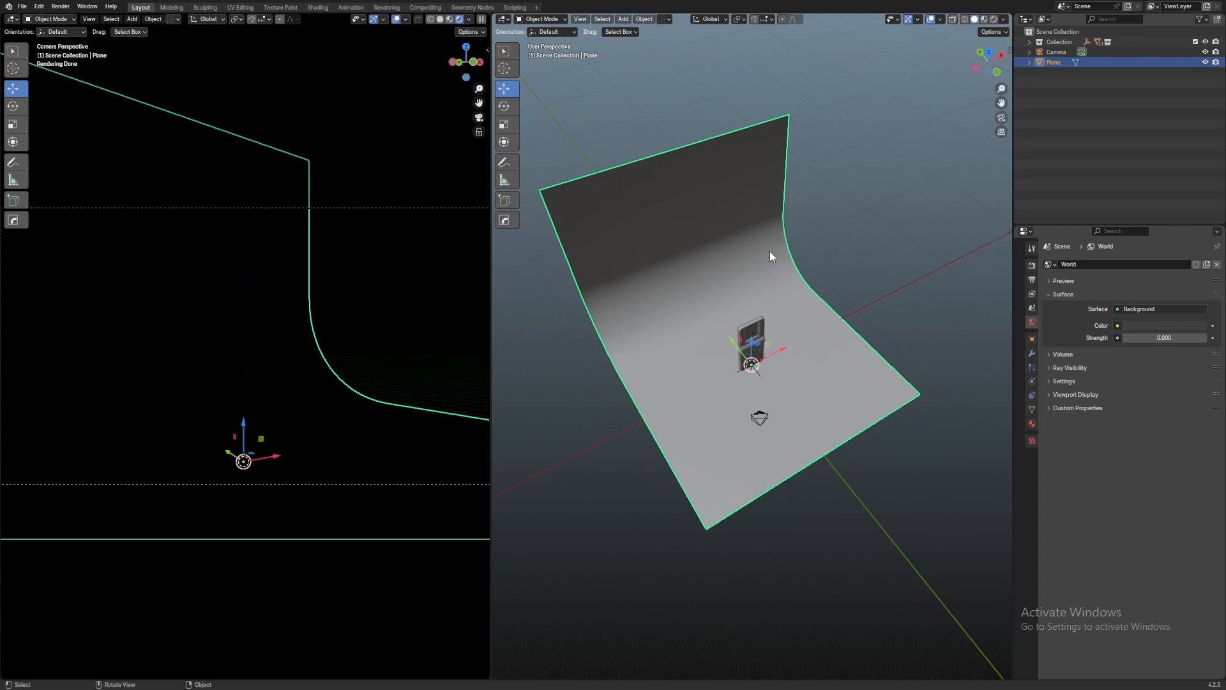
middle_drag(871, 255, 772, 230)
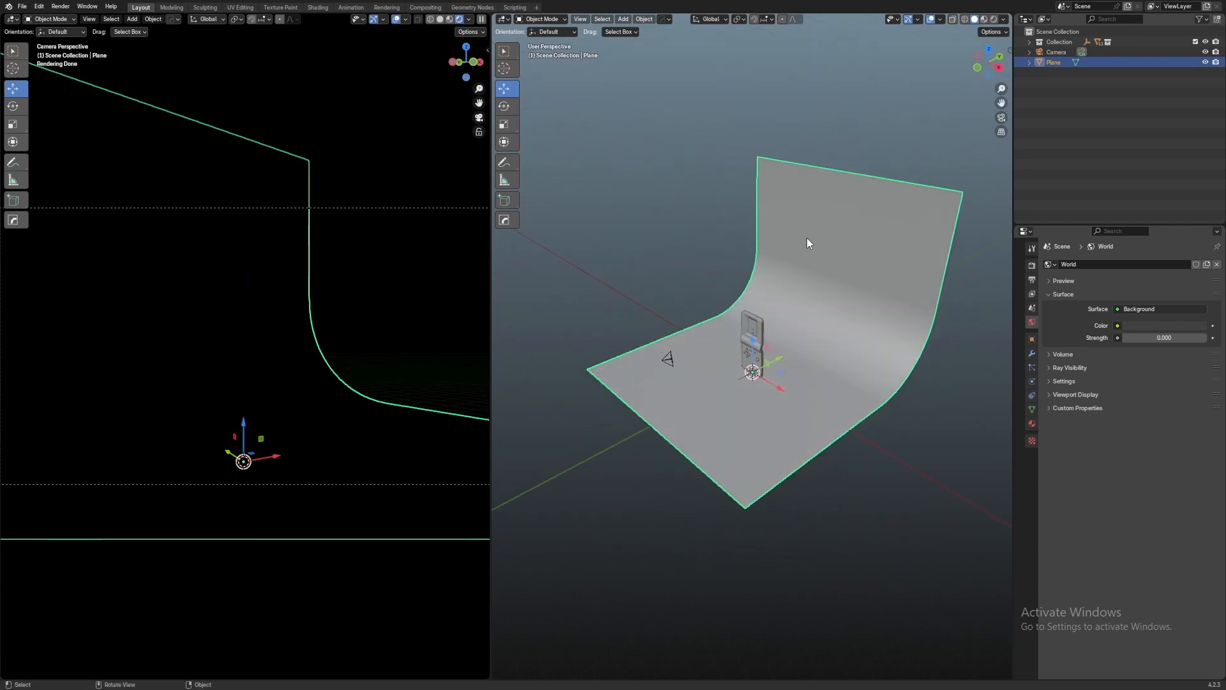
key(shift+a)
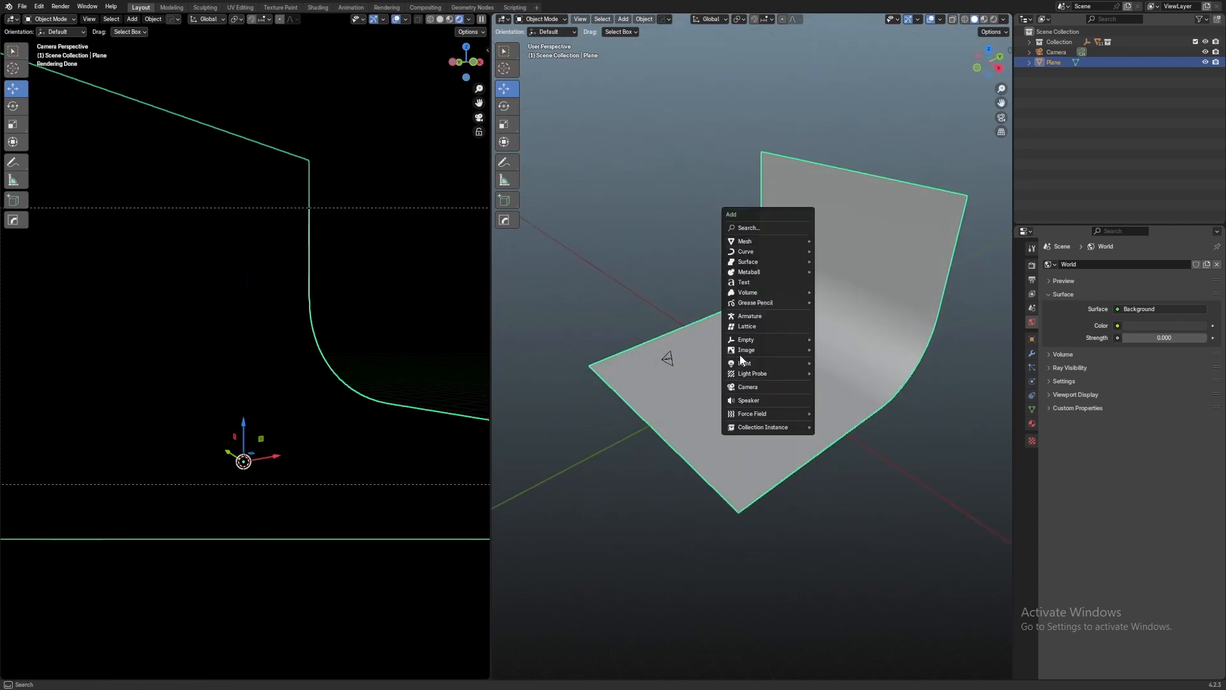
mouse_move(742, 363)
click(856, 367)
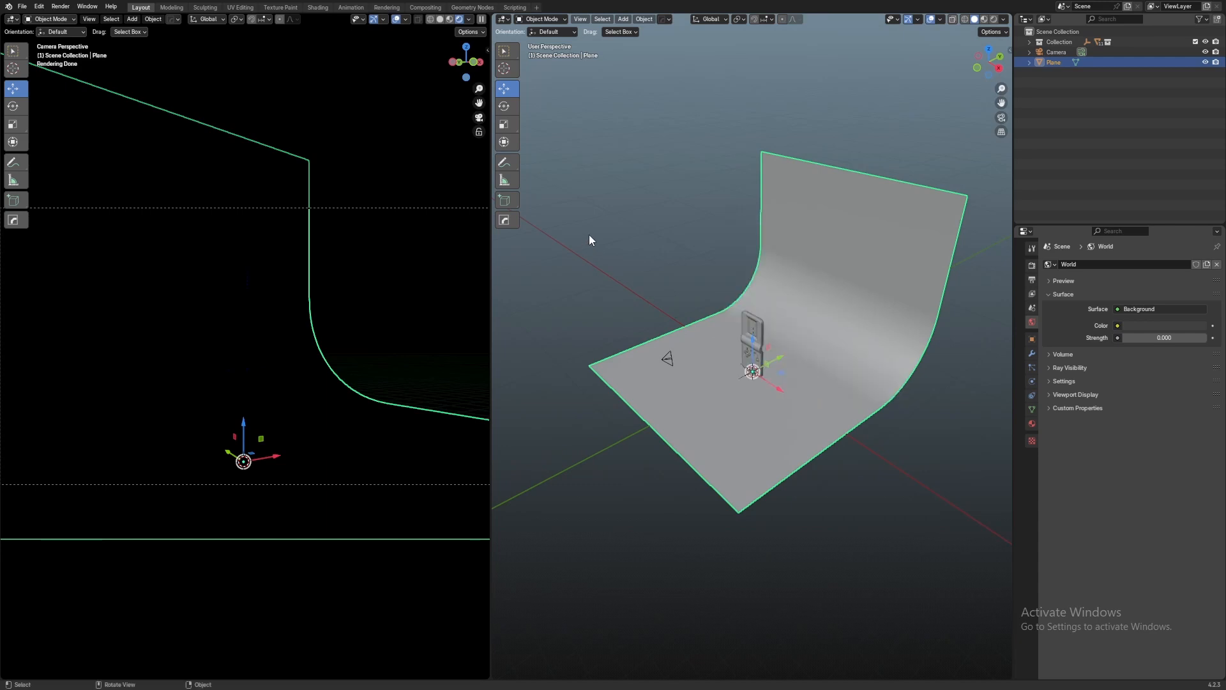
key(shift+a)
mouse_move(643, 206)
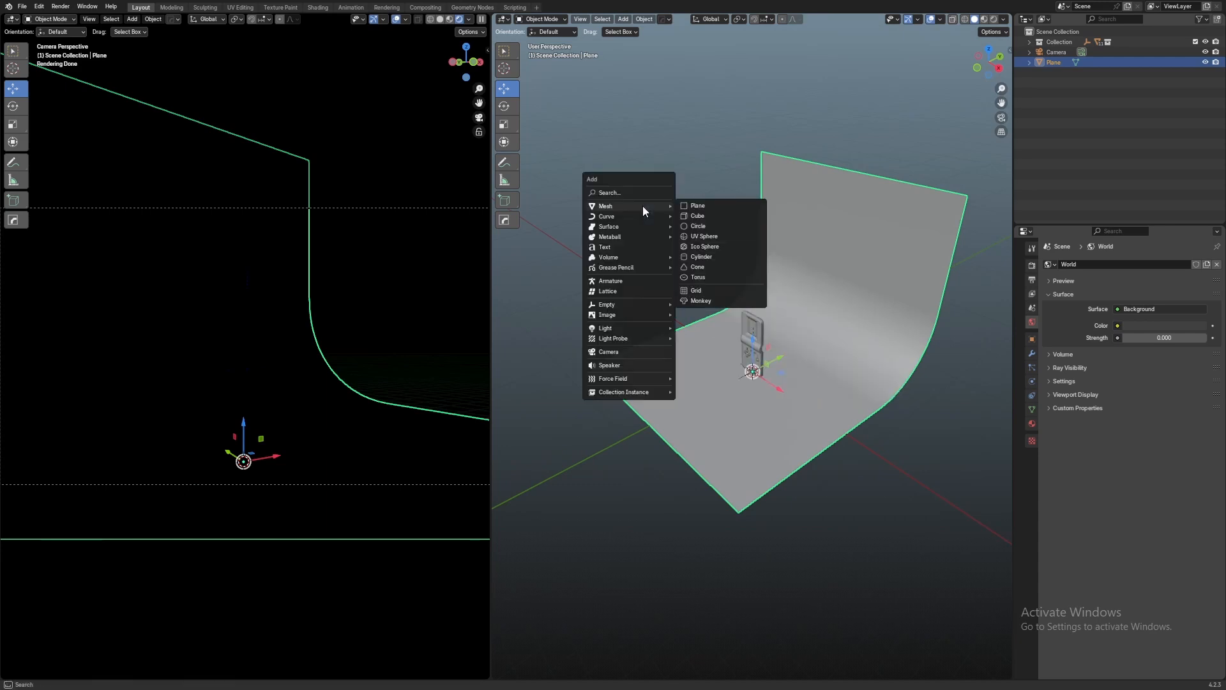
click(1156, 91)
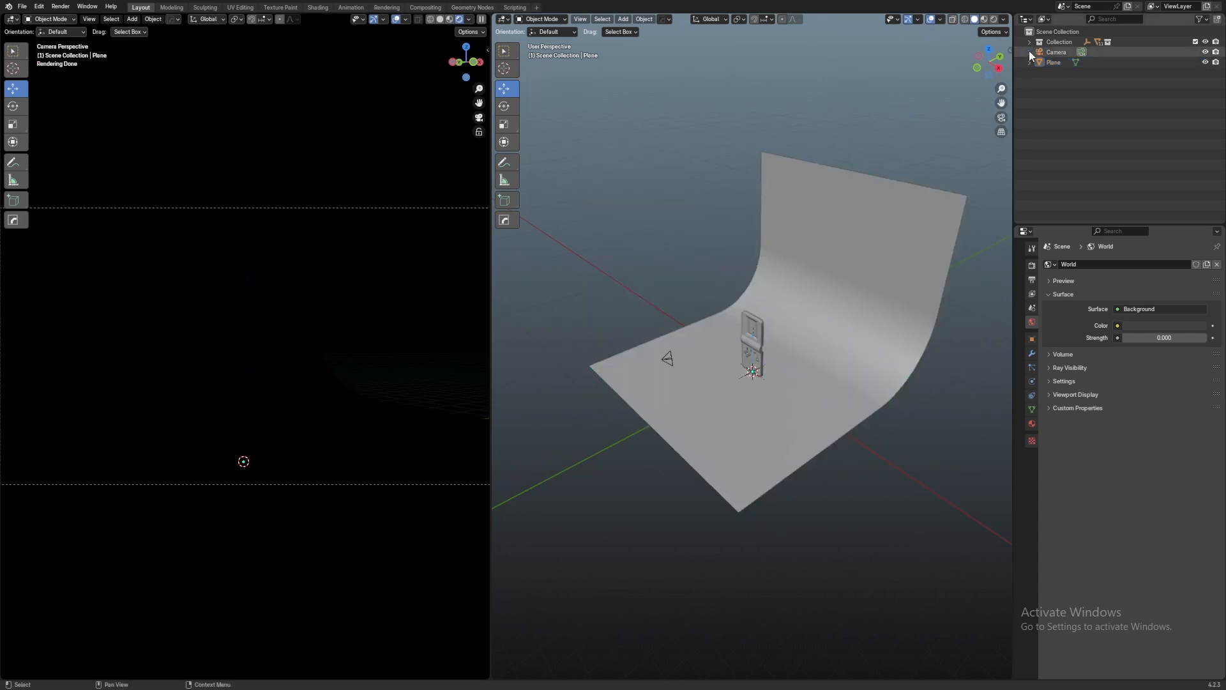
drag(1063, 121, 1064, 116)
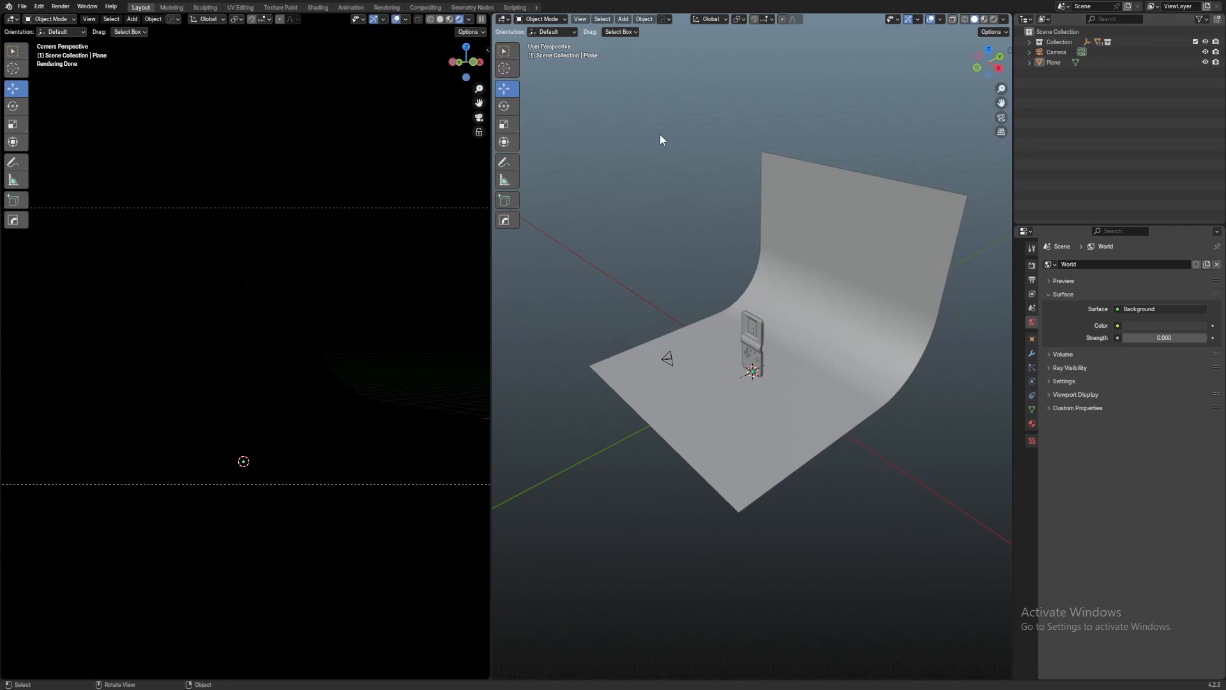
scroll(661, 135, up, 2)
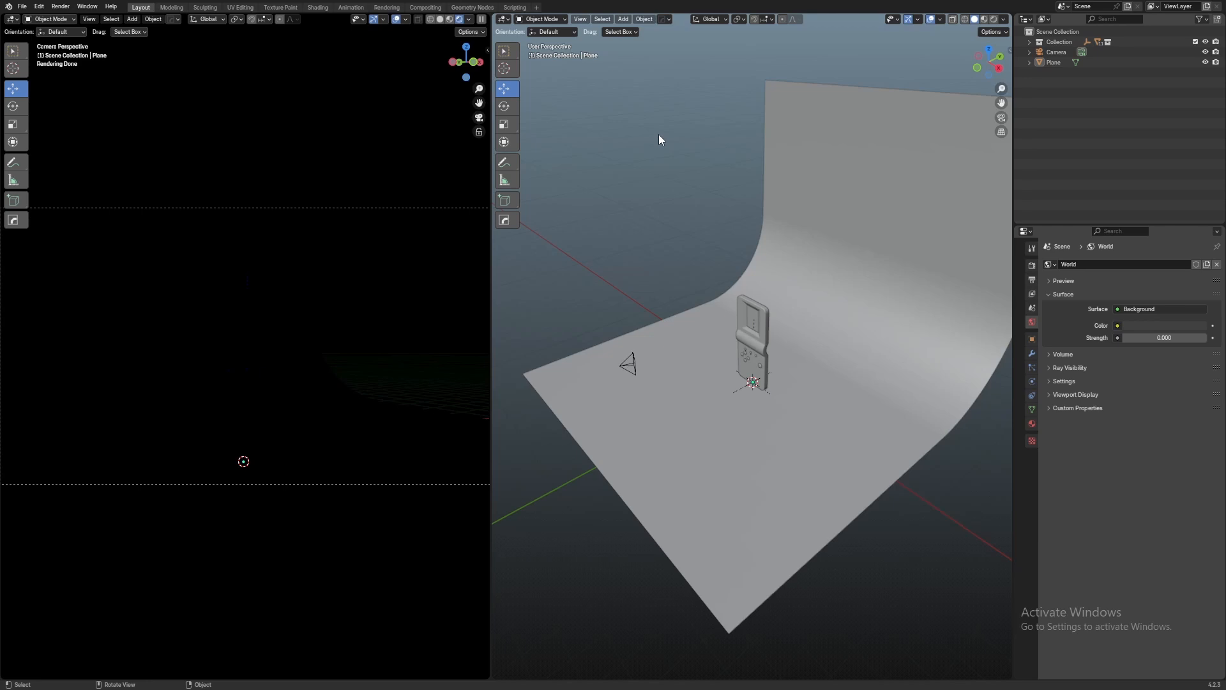
Add an area light at the 3D cursor by the base of the console
key(shift+a)
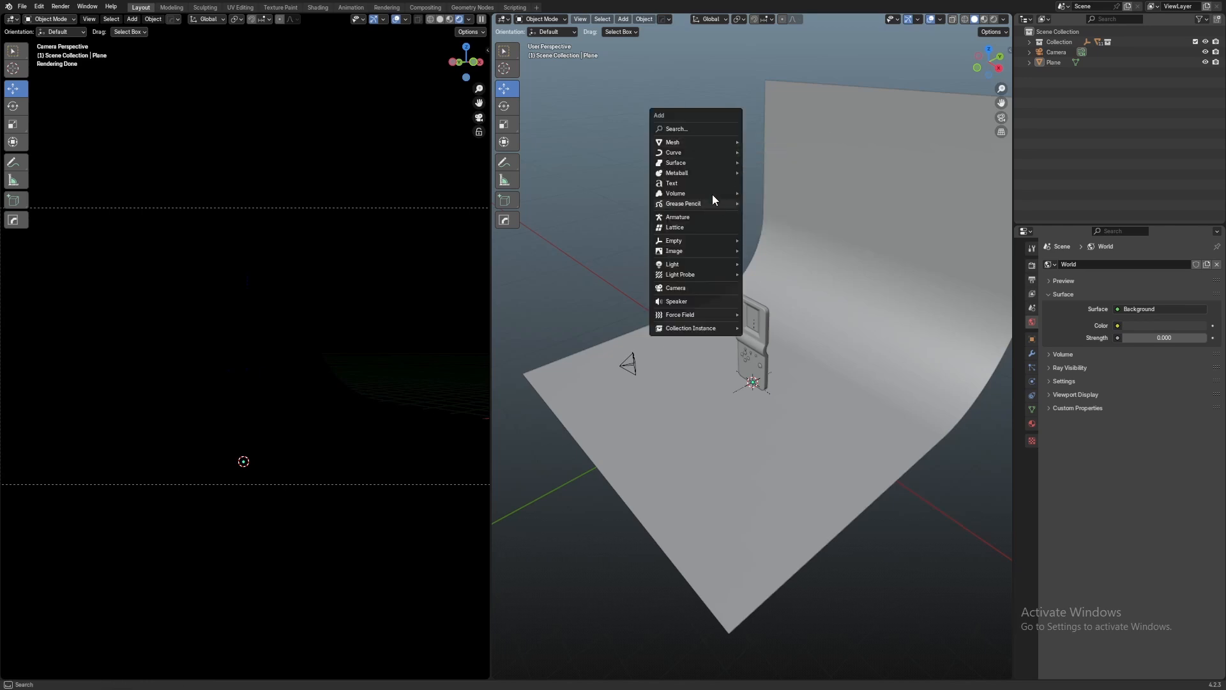
mouse_move(706, 262)
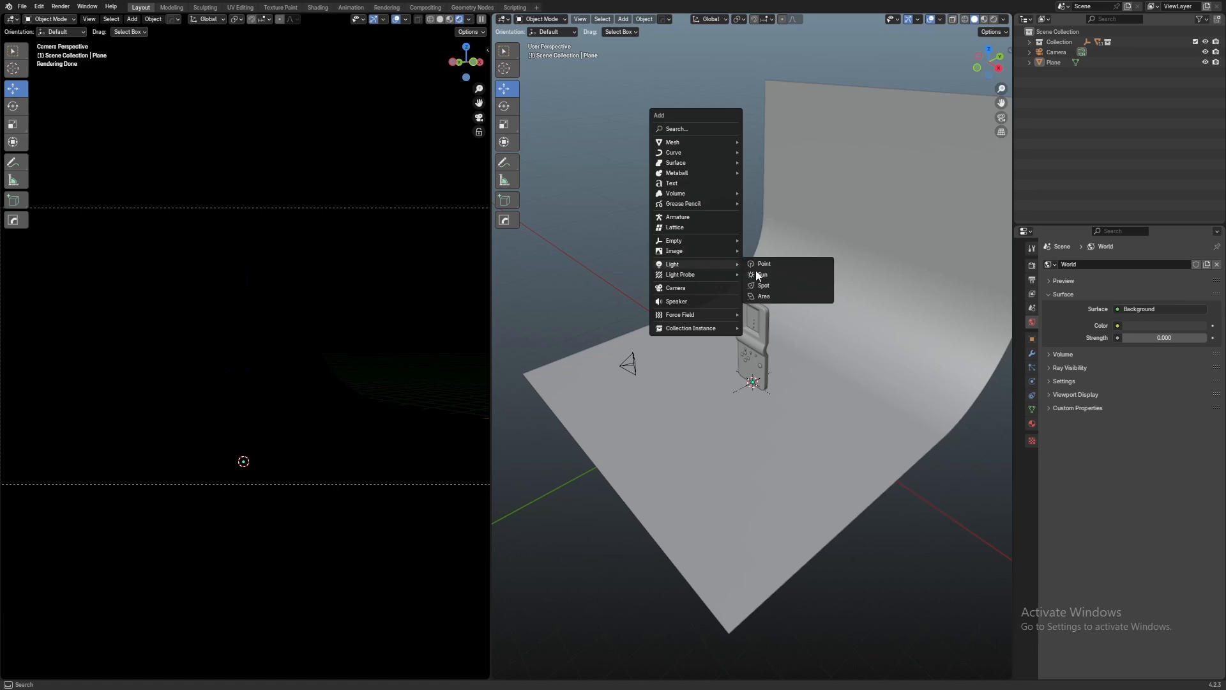
click(764, 296)
scroll(786, 224, down, 2)
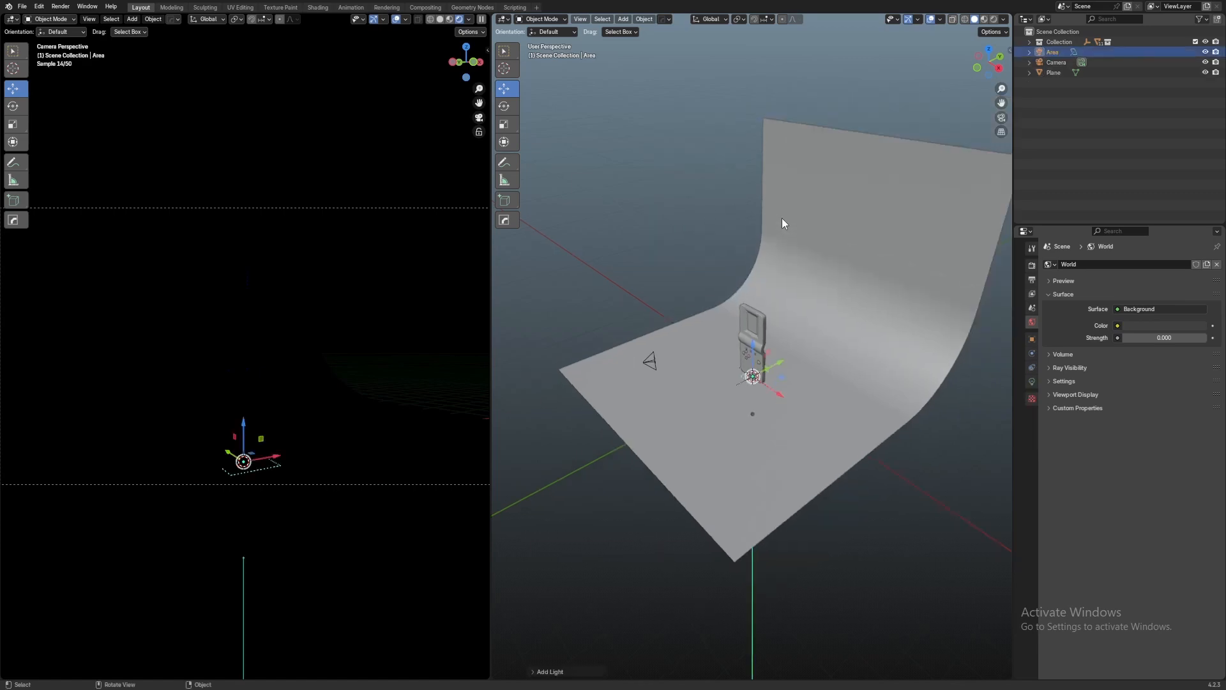
Rotate the area light to face horizontally toward the camera and move it behind the console near the top of its screen
click(1000, 70)
key(r)
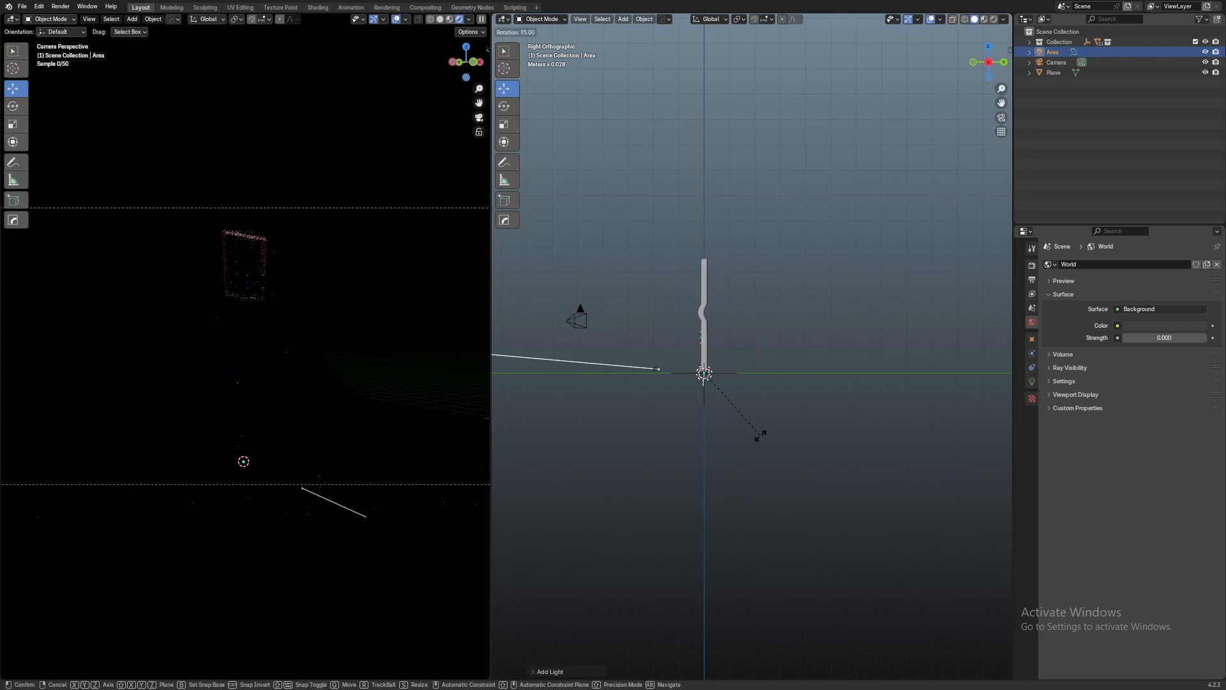
click(761, 430)
key(g)
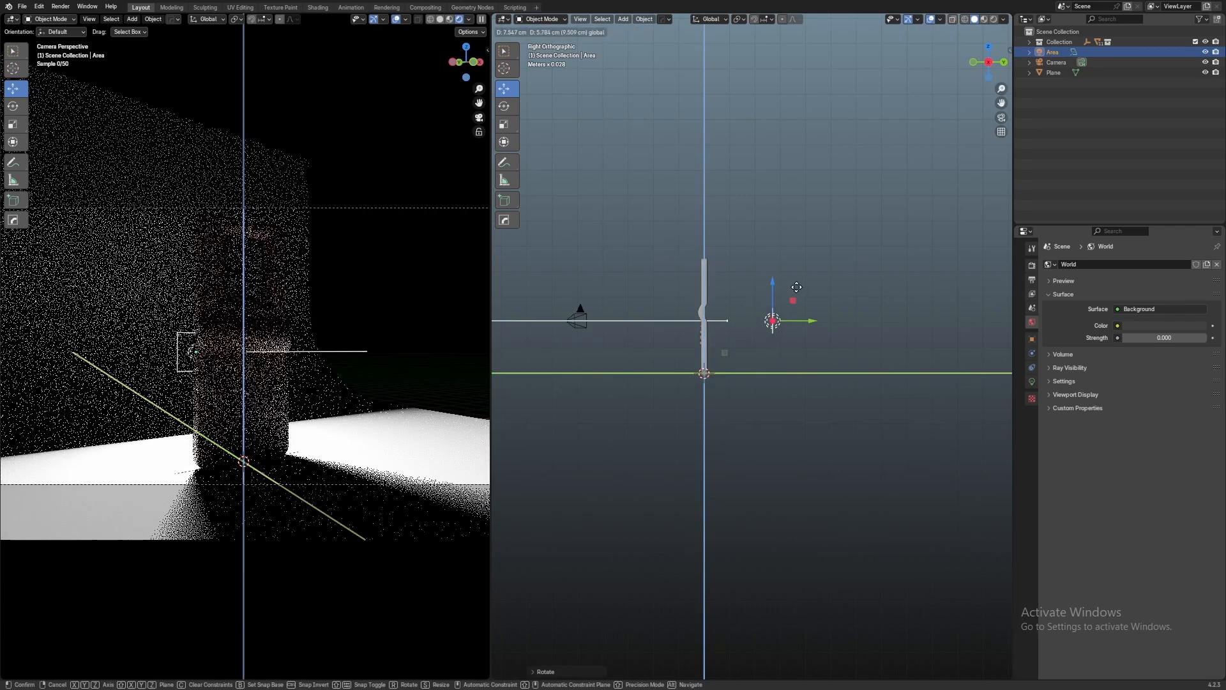
click(829, 237)
middle_drag(829, 237, 717, 298)
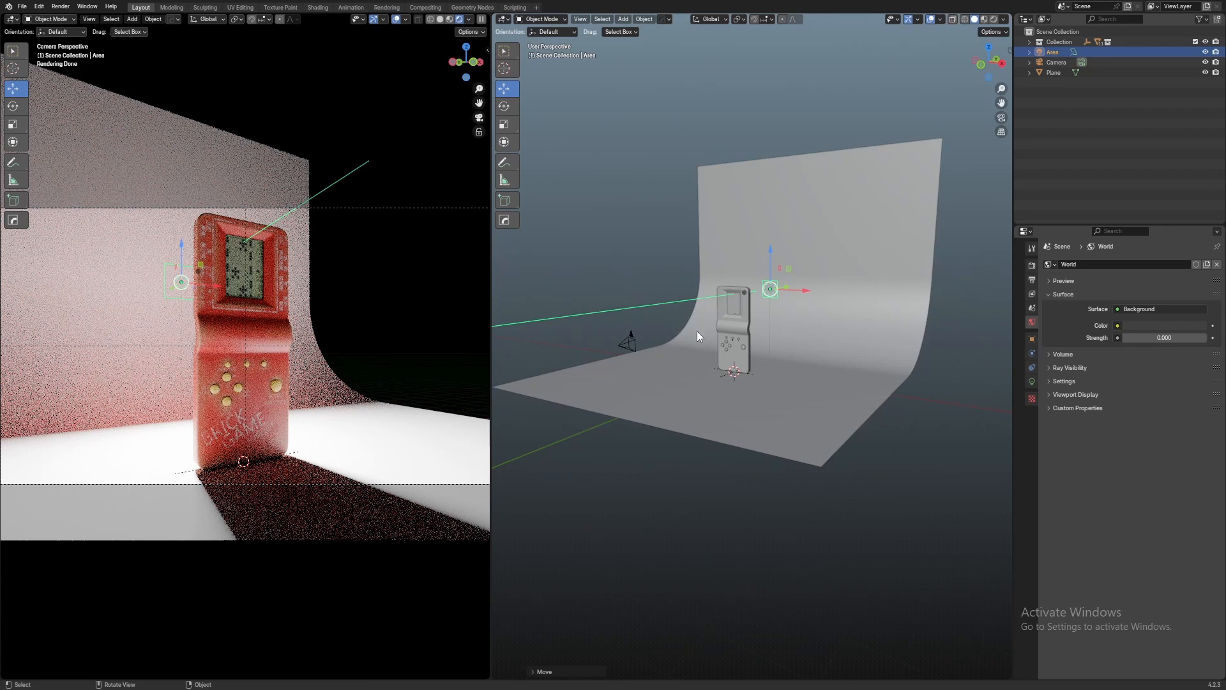
middle_drag(697, 331, 708, 338)
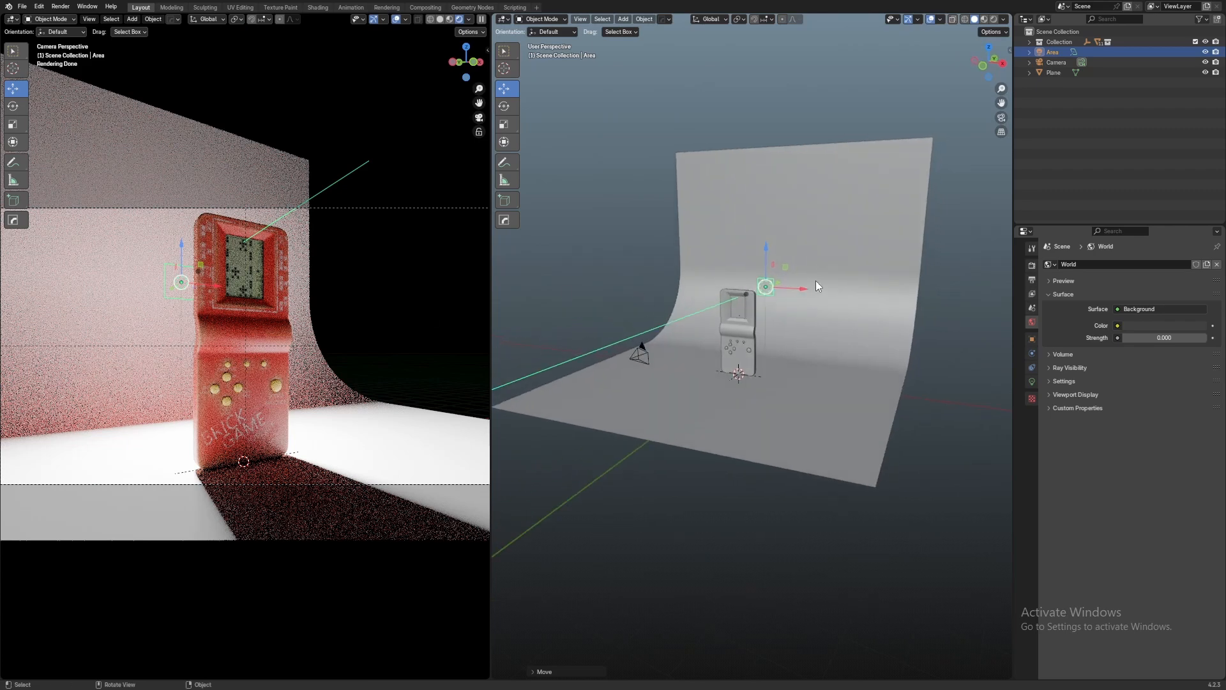
Enlarge the square area light to about 42.8 cm and raise it until its lower edge sits just above the floor
click(983, 66)
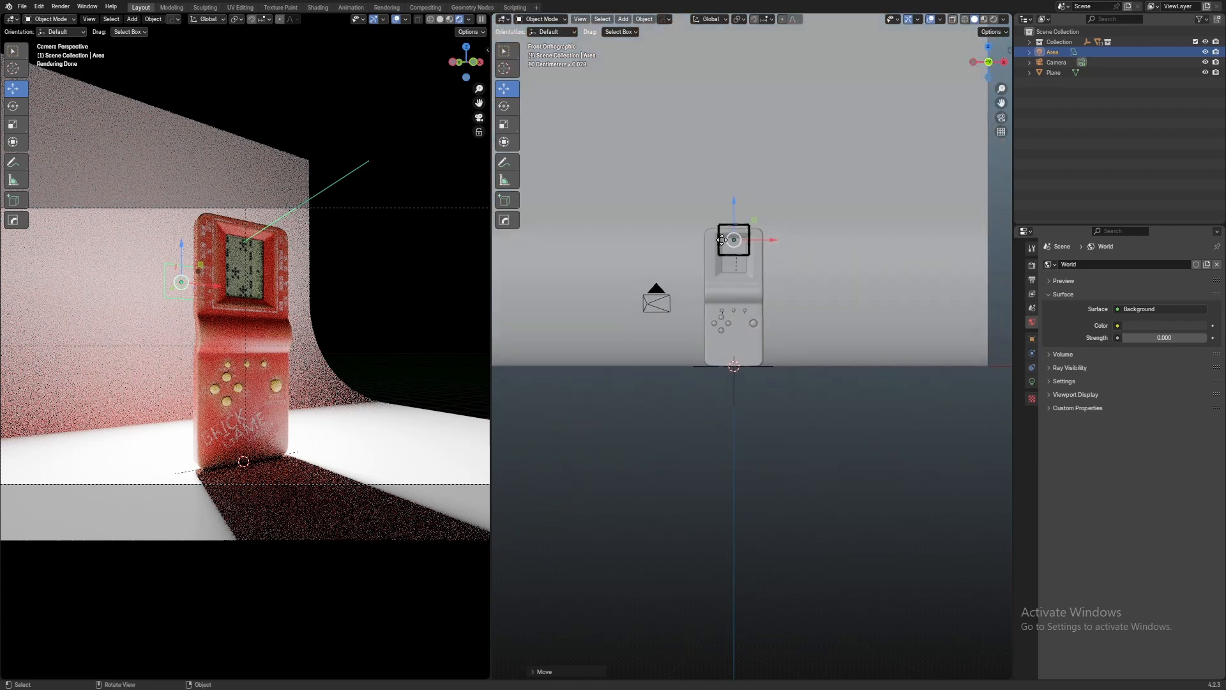
key(g)
drag(705, 221, 630, 372)
scroll(699, 318, down, 4)
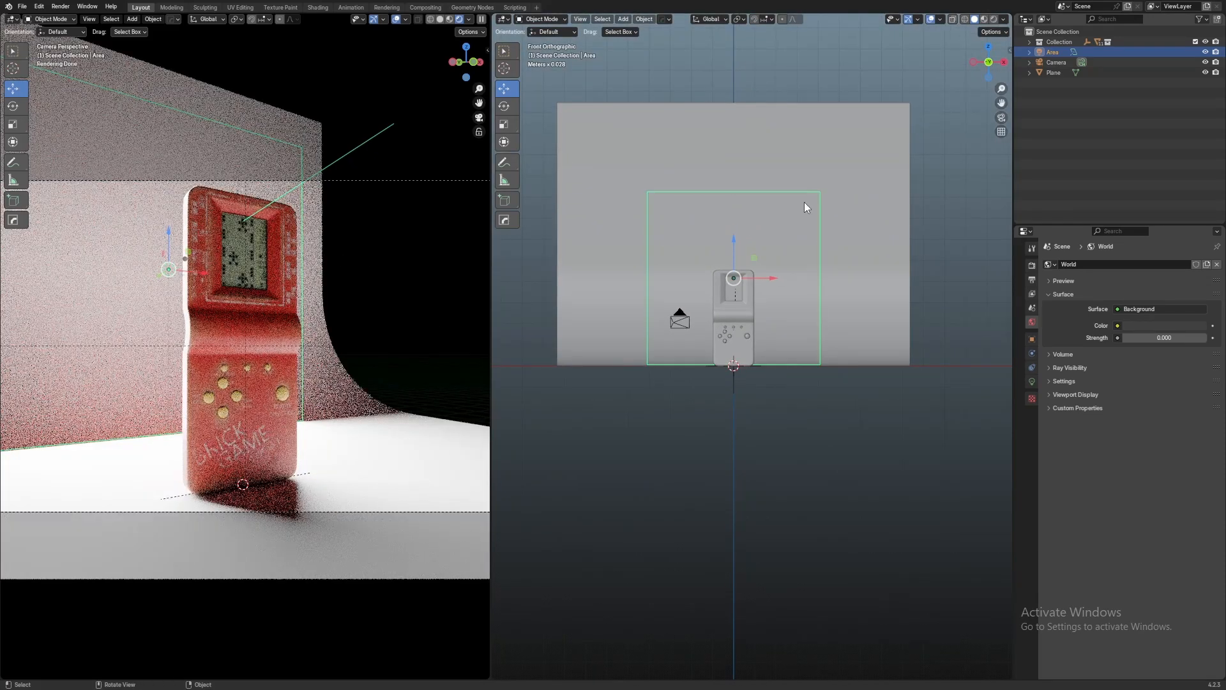
scroll(777, 305, down, 2)
shift+middle_drag(776, 307, 736, 340)
drag(753, 278, 811, 221)
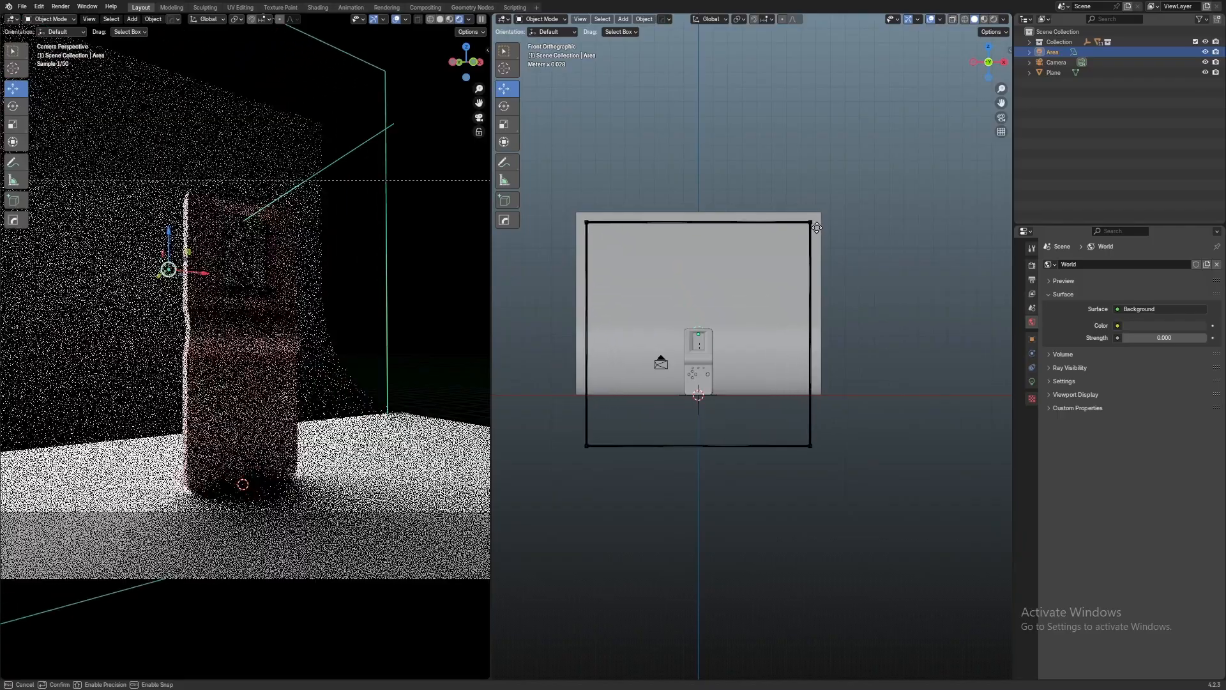
drag(705, 302, 705, 248)
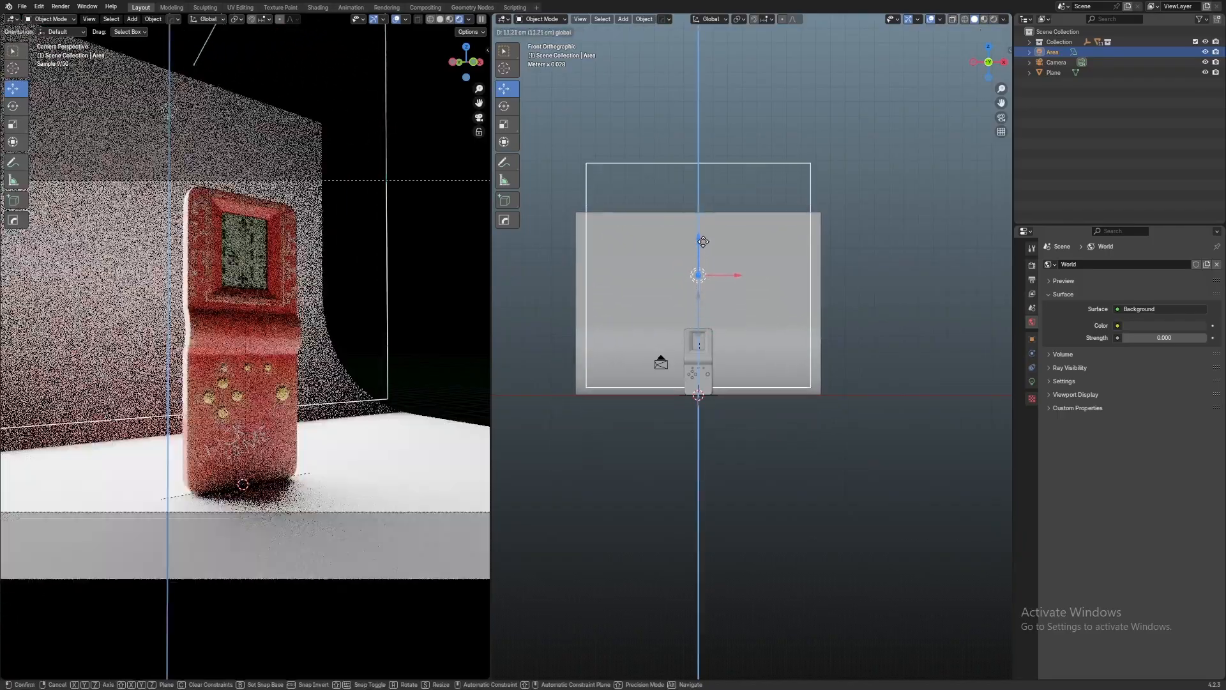
Annotate the rim-lit edges in the rendered camera view with a freehand outline around the console's sides and top
scroll(211, 323, up, 2)
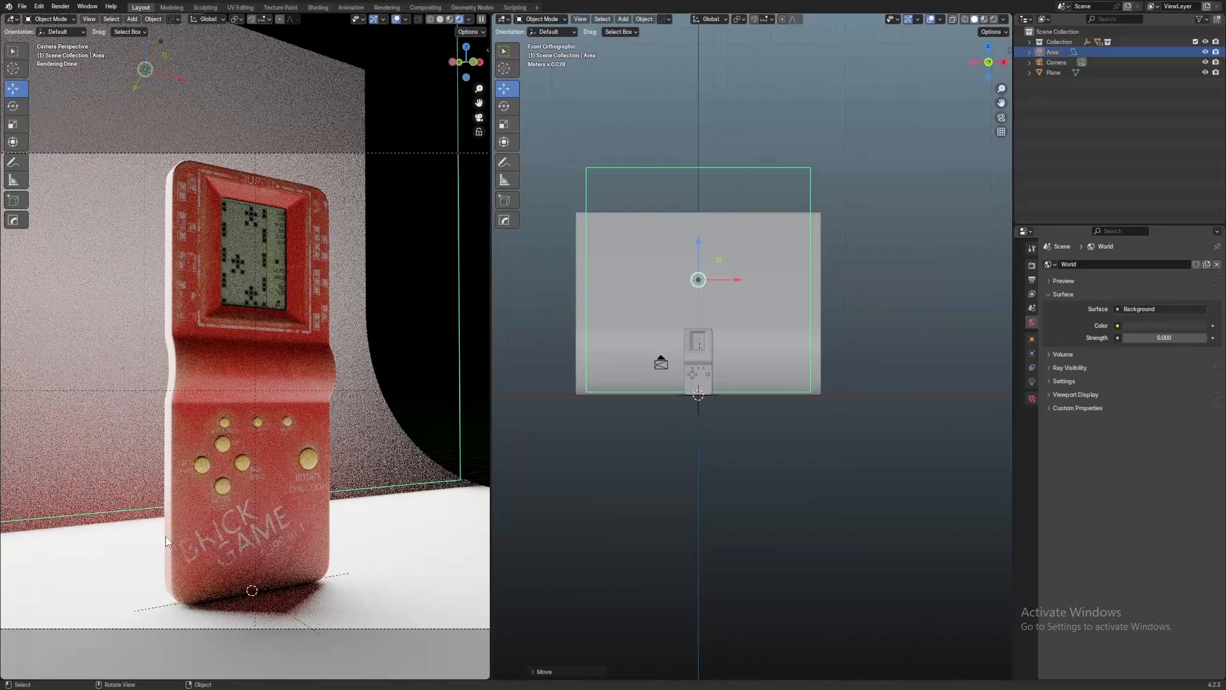
scroll(167, 358, up, 1)
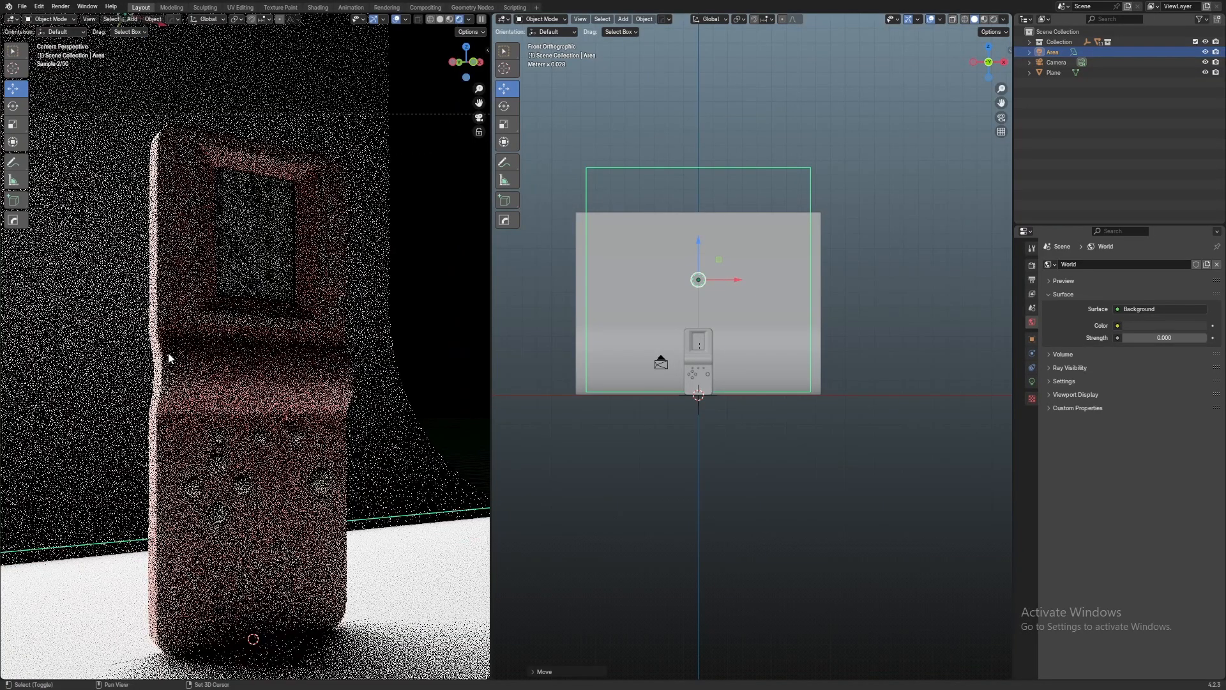
click(14, 163)
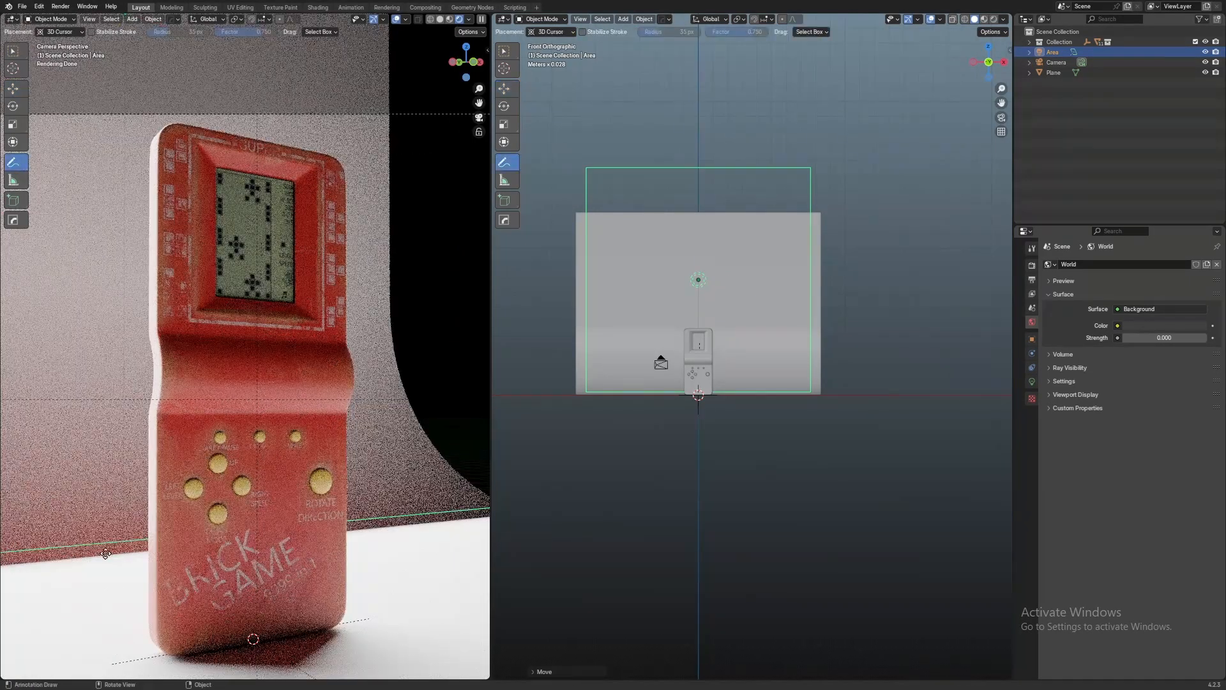
mouse_move(138, 604)
mouse_down()
mouse_move(162, 563)
mouse_move(166, 141)
mouse_move(205, 133)
mouse_move(310, 151)
mouse_move(342, 176)
mouse_move(351, 524)
mouse_move(403, 339)
mouse_move(358, 118)
mouse_move(163, 96)
mouse_move(77, 250)
mouse_move(84, 527)
mouse_move(133, 603)
mouse_move(155, 593)
mouse_up()
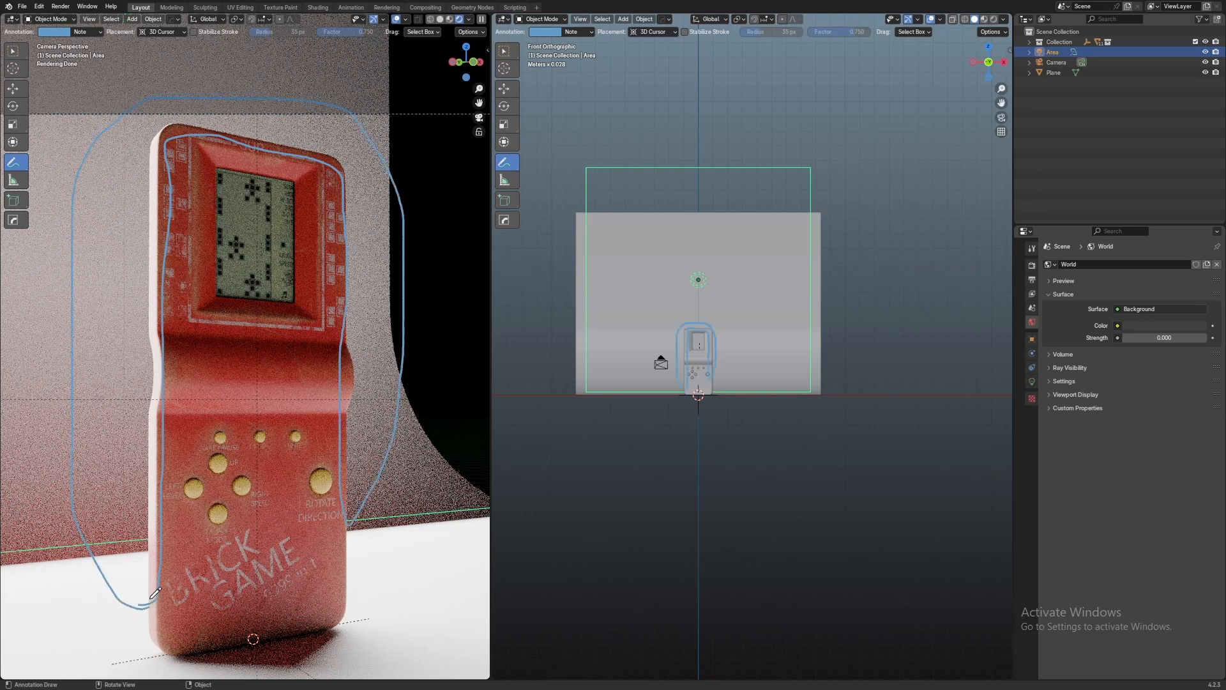
Annotate crosses over the console's screen, middle and button area, and mark the curved bulges on both sides
mouse_move(234, 180)
mouse_down()
mouse_move(281, 220)
mouse_move(241, 253)
mouse_up()
drag(237, 313, 291, 361)
mouse_move(309, 316)
mouse_down()
mouse_move(222, 428)
mouse_move(288, 482)
mouse_move(232, 542)
mouse_up()
drag(163, 335, 164, 361)
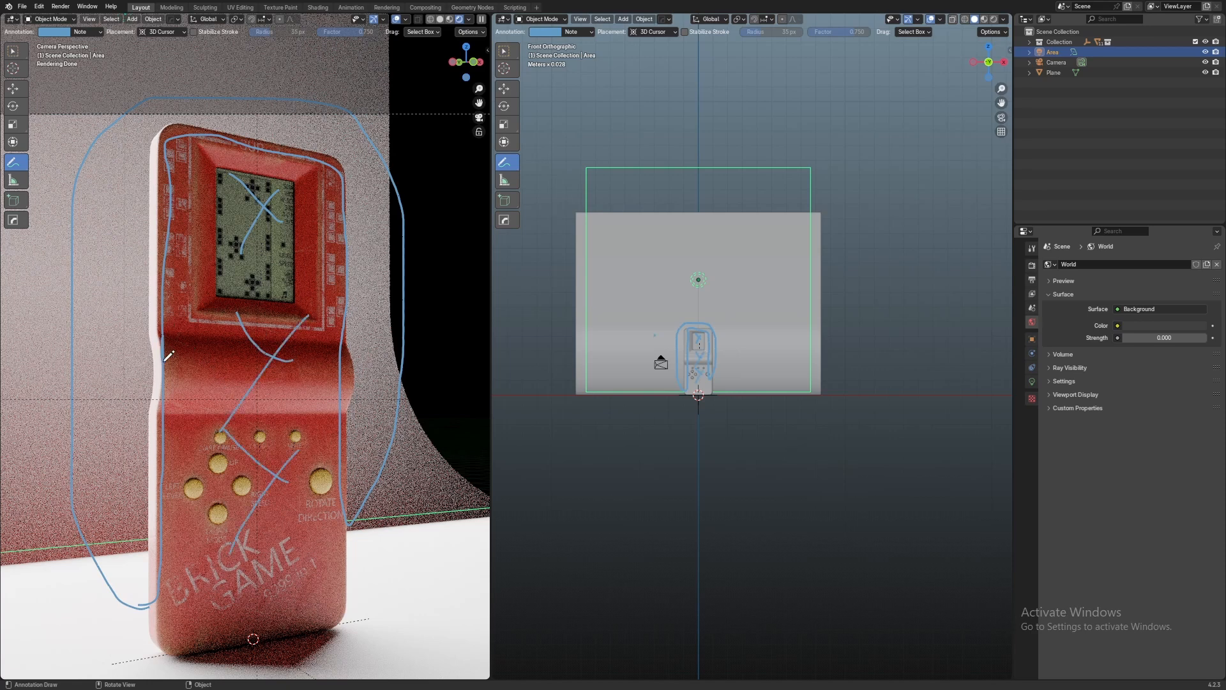
mouse_move(155, 422)
mouse_down()
mouse_move(196, 383)
mouse_move(164, 332)
mouse_up()
mouse_move(340, 340)
mouse_down()
mouse_move(319, 355)
mouse_move(353, 399)
mouse_up()
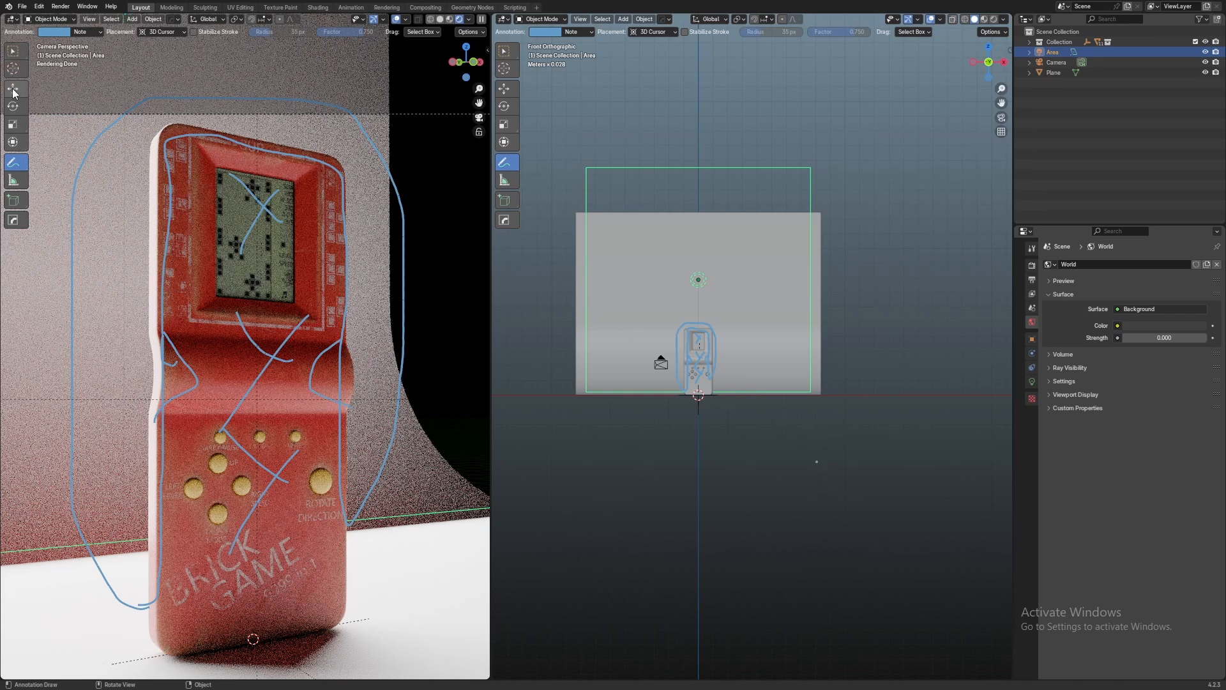
Switch from annotating to object selection and hide the curved backdrop plane
click(13, 163)
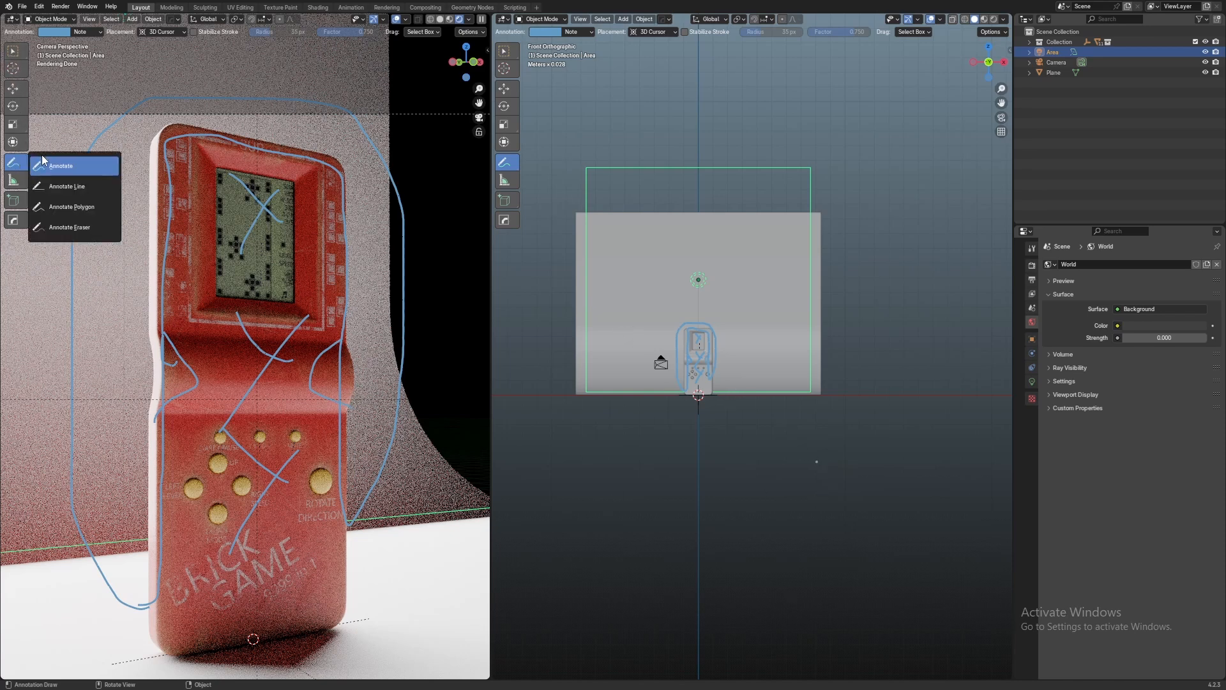
click(13, 51)
middle_drag(681, 336, 802, 405)
click(778, 490)
key(h)
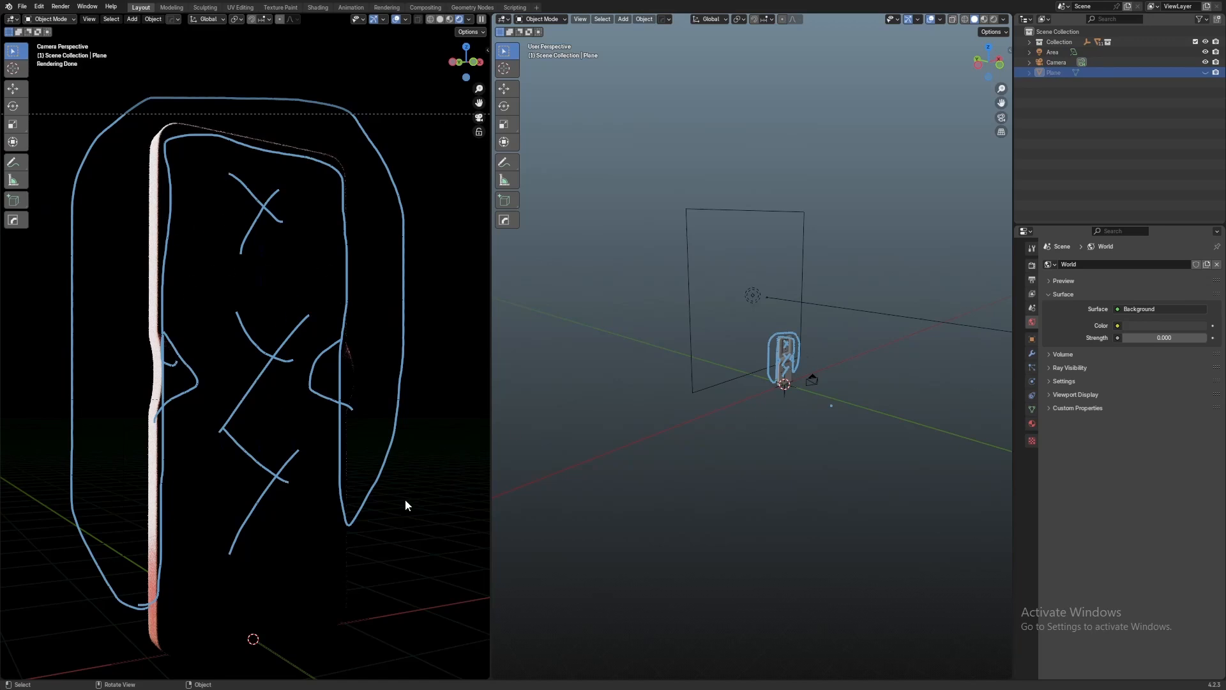
Select the area light and move it farther back from the console along the Y axis
middle_drag(850, 447, 876, 415)
click(726, 186)
middle_drag(726, 186, 764, 378)
key(shift+space)
click(788, 357)
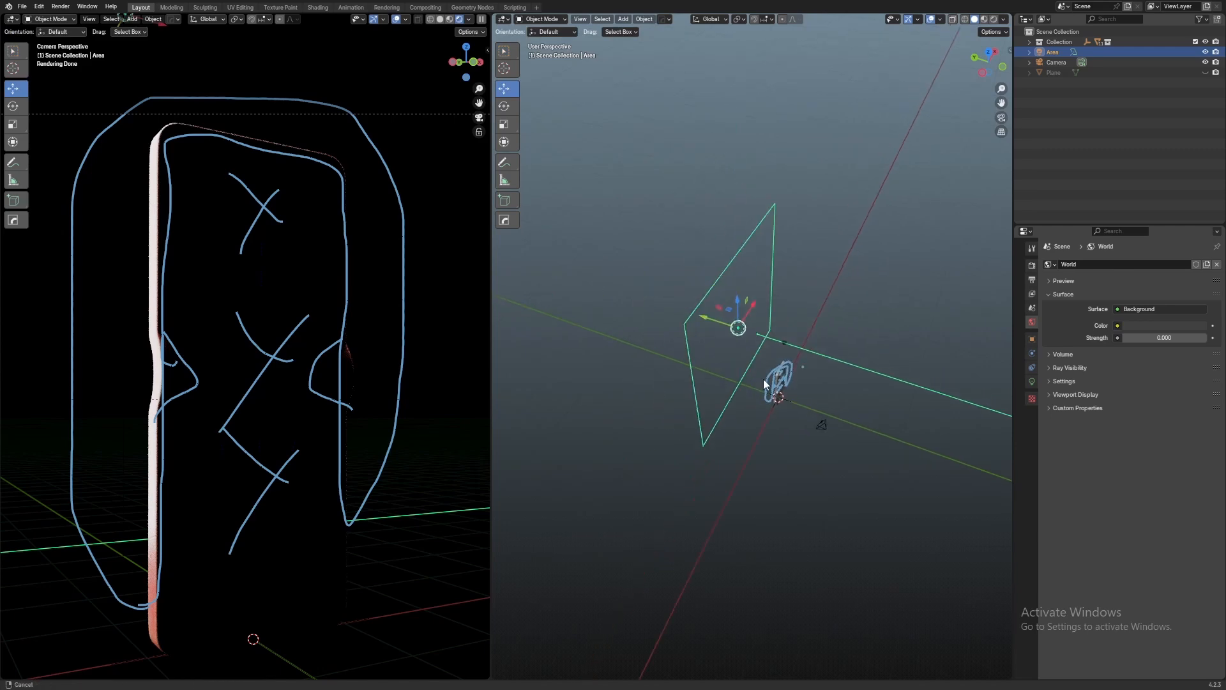
drag(707, 318, 629, 300)
scroll(737, 309, down, 3)
middle_drag(685, 325, 658, 320)
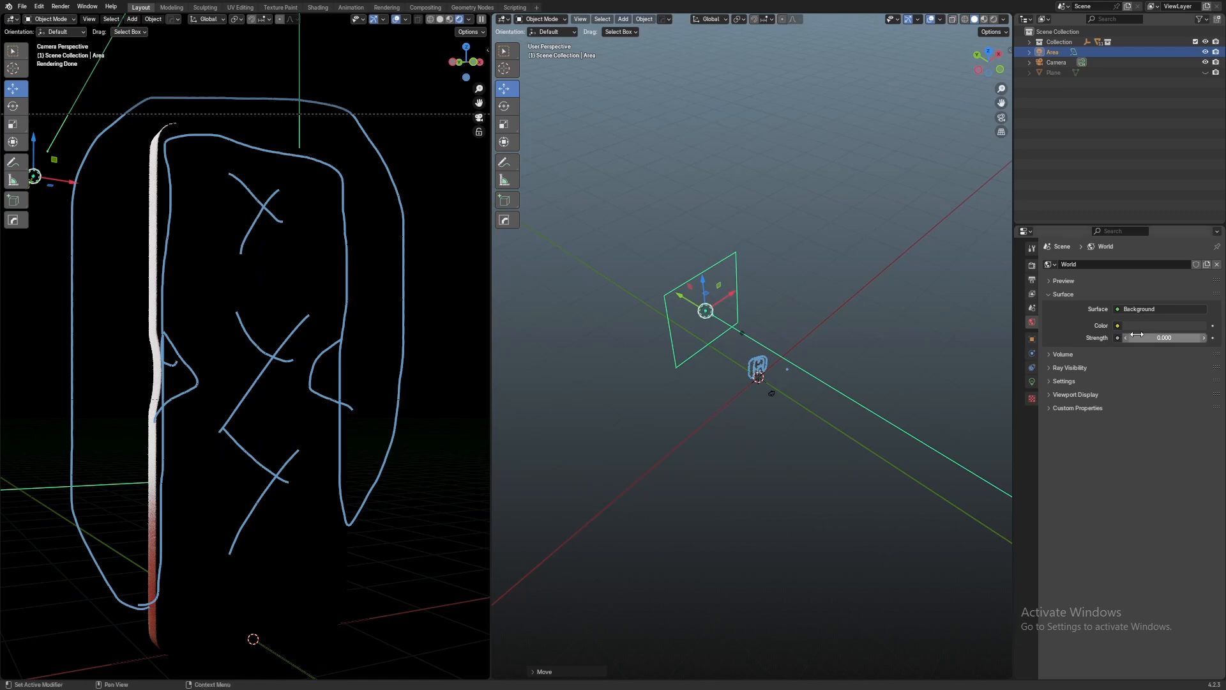
Lower the area light's power to 1 W and readjust it to about 4.4 W
click(1033, 381)
click(1160, 331)
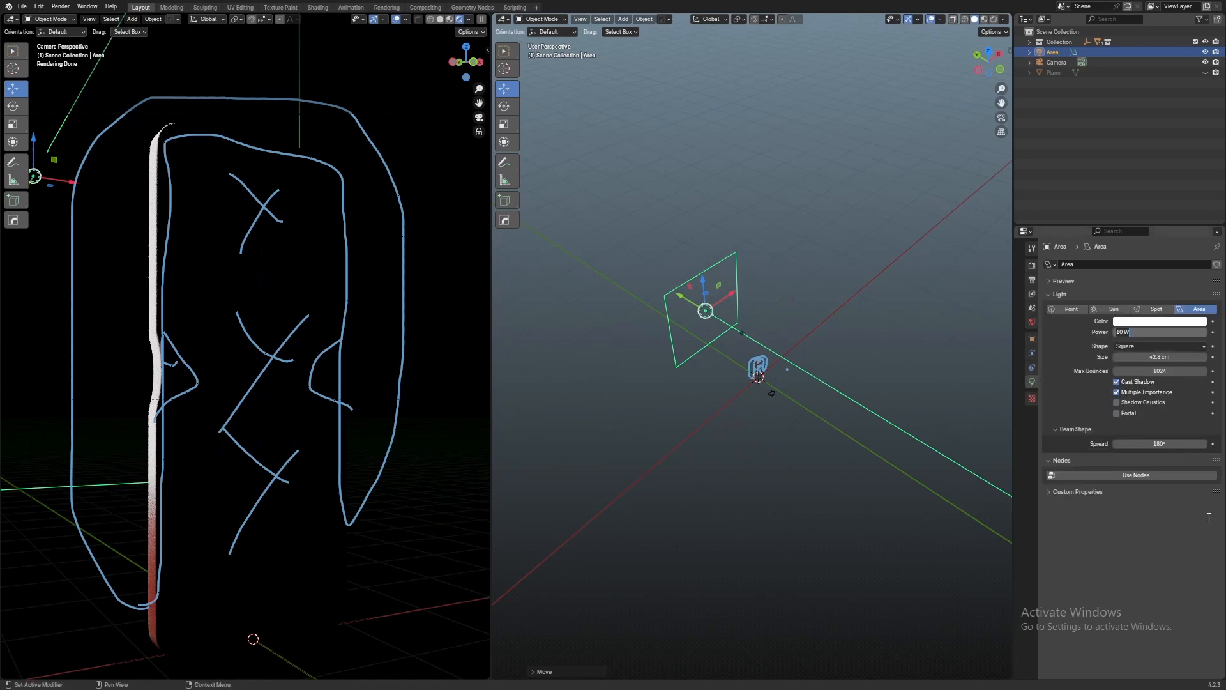
text(1)
key(Return)
middle_drag(844, 296, 815, 297)
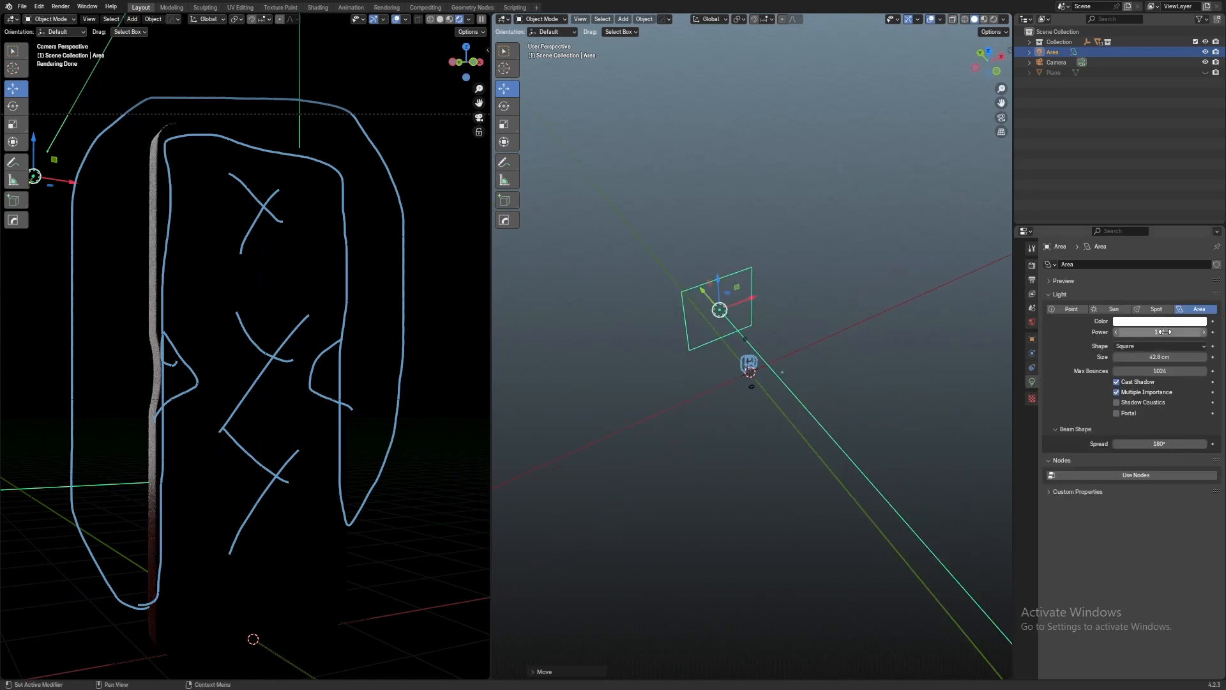
drag(1160, 332, 1196, 332)
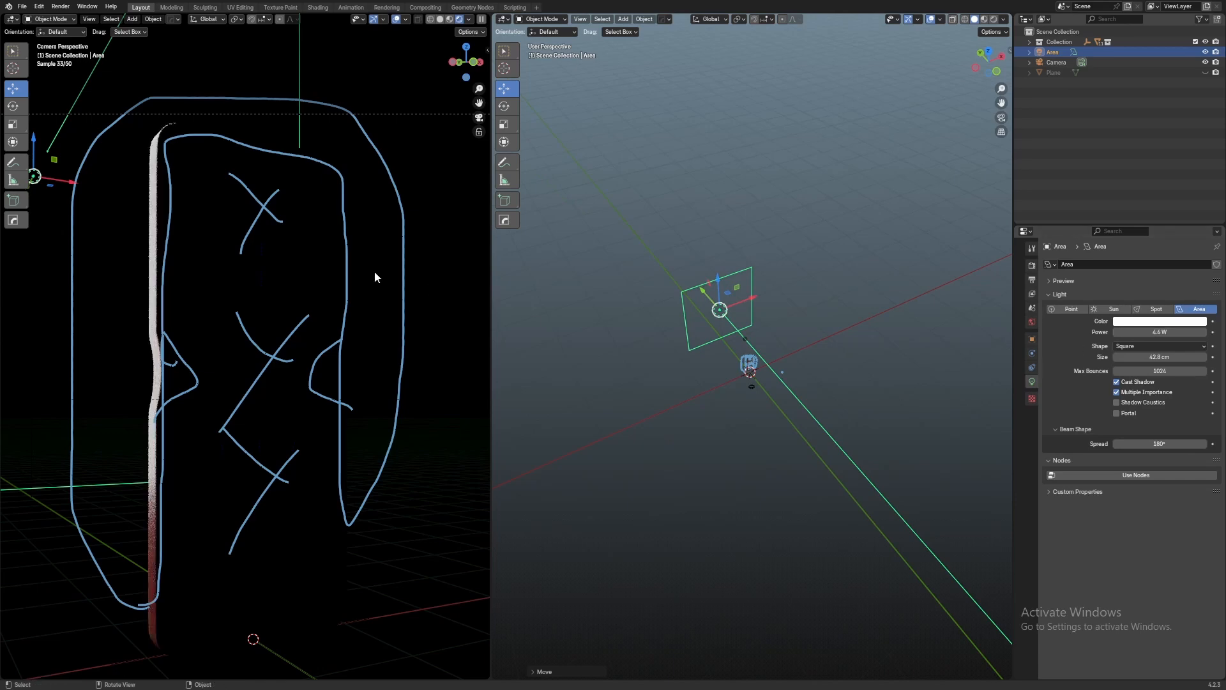
Enlarge the square area light behind the console to about 118 cm
middle_drag(828, 370, 793, 318)
scroll(793, 318, up, 2)
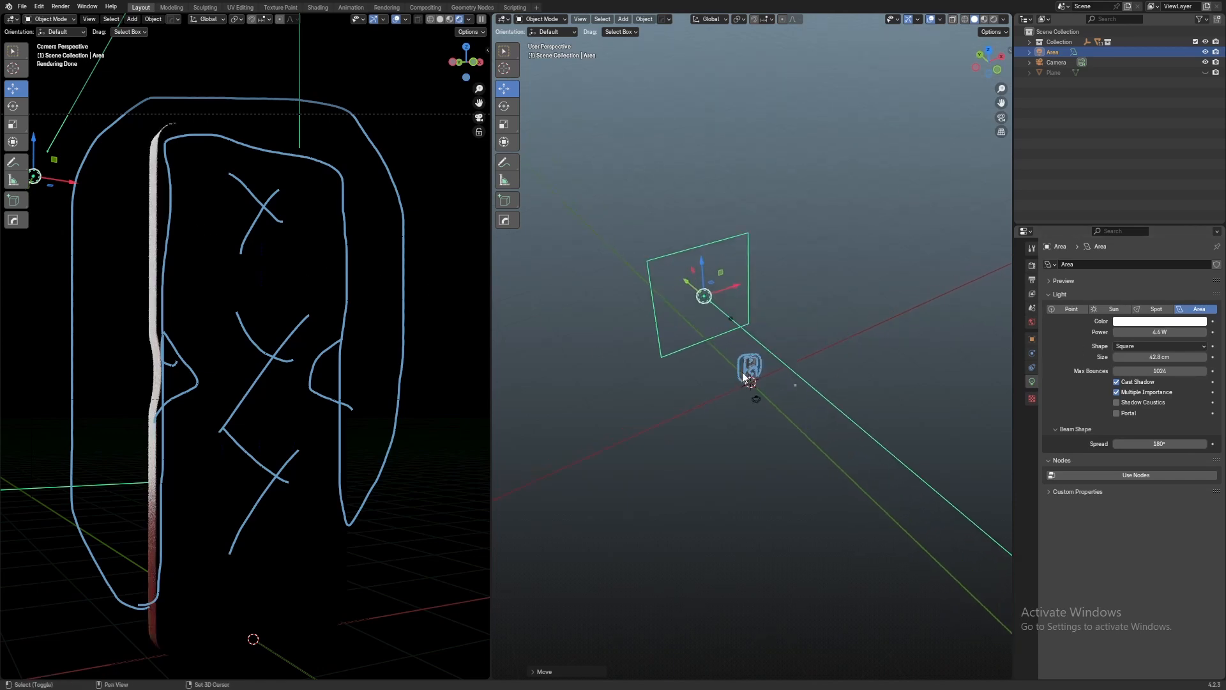
shift+middle_drag(745, 377, 799, 278)
drag(712, 264, 680, 384)
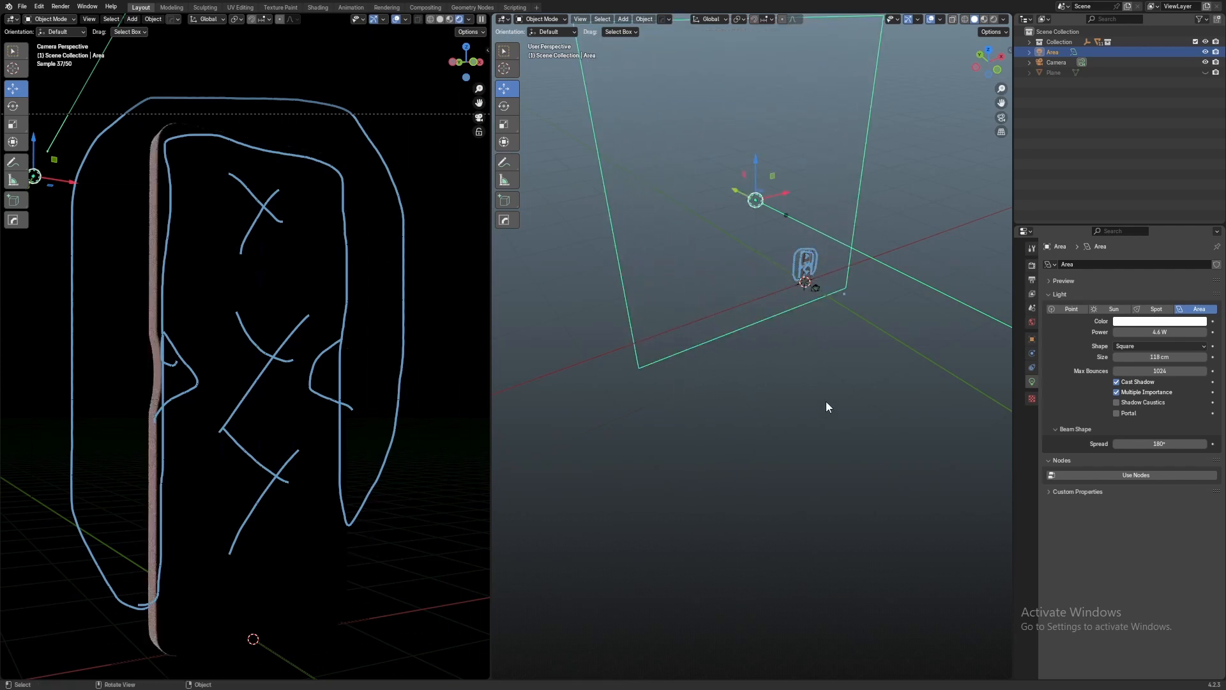
In the top view, shift the area light along positive X and rotate it to aim at the console
scroll(894, 255, down, 2)
click(990, 50)
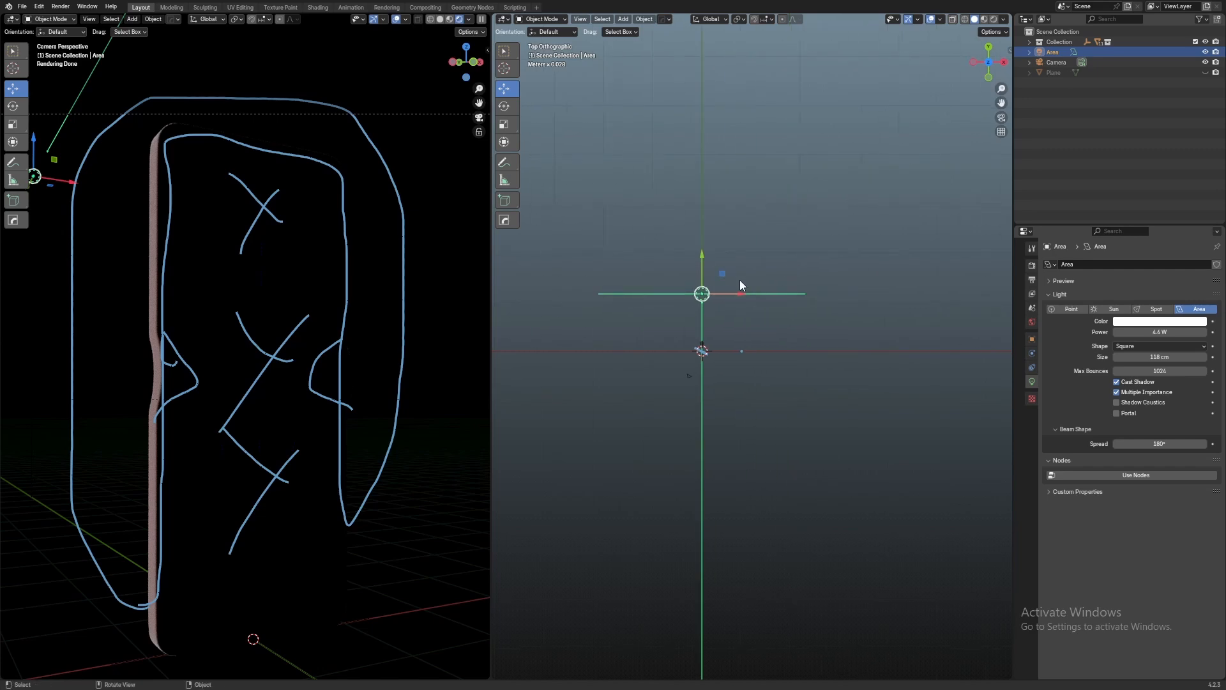
drag(737, 290, 785, 290)
key(r)
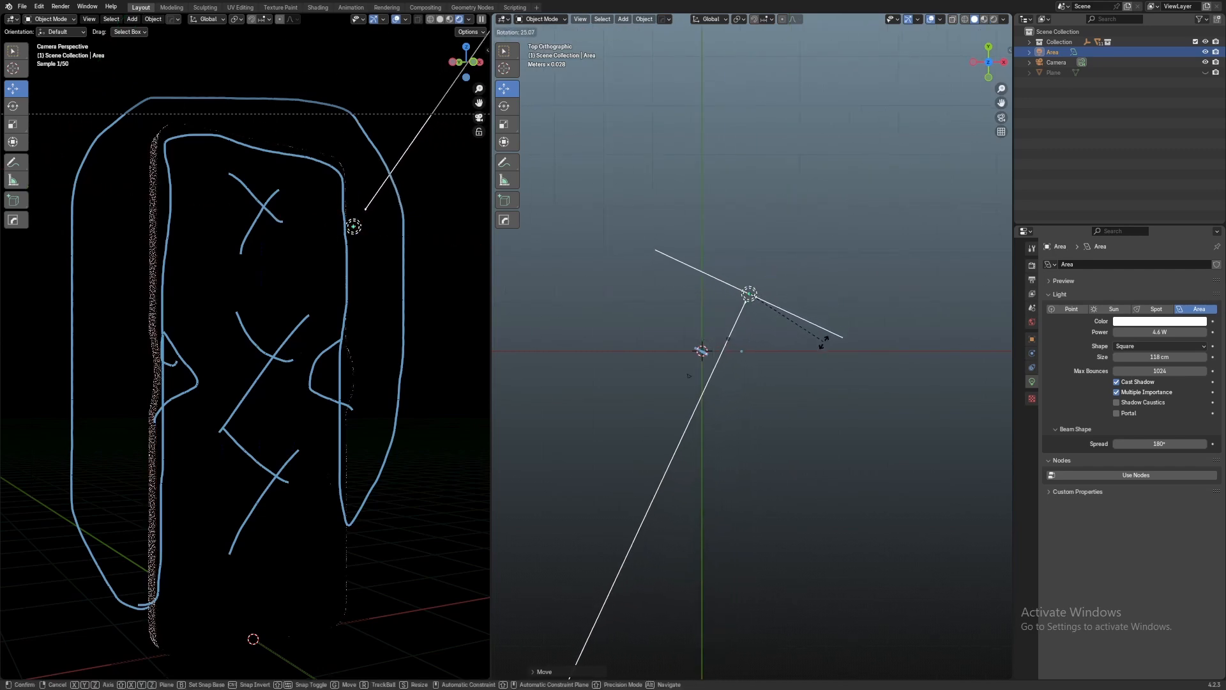
click(807, 356)
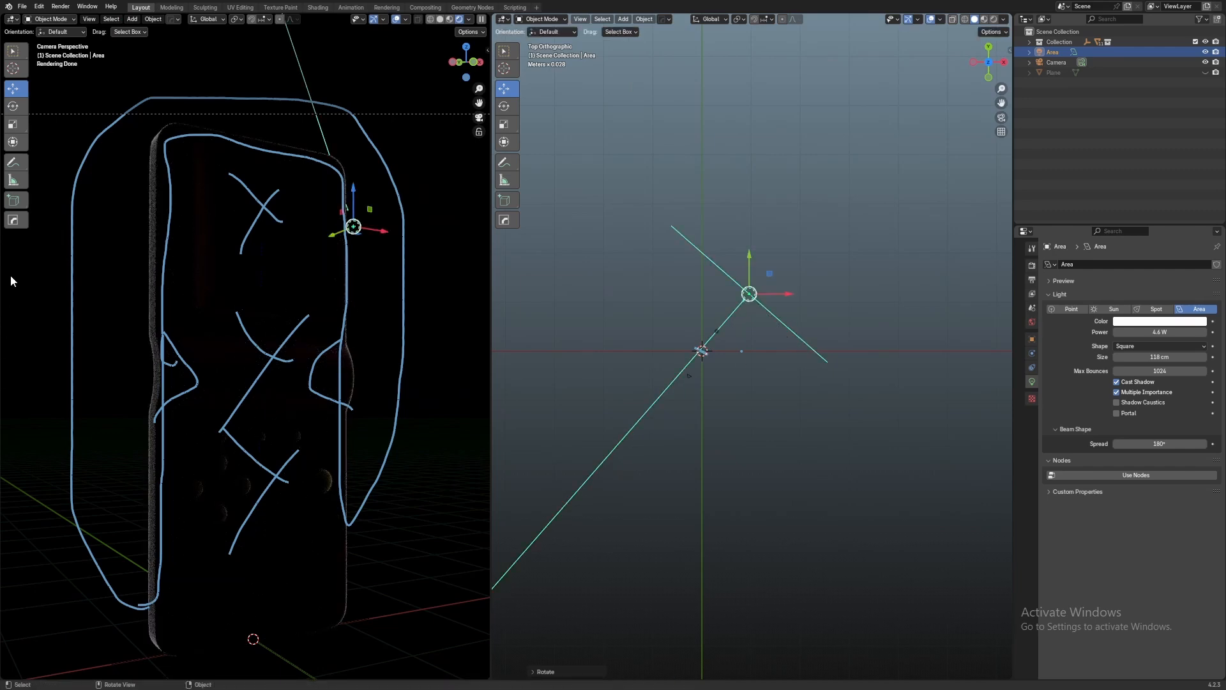
Hide the annotation strokes in the rendered camera view and increase the area light's power to about 38.2 W
key(shift+alt+z)
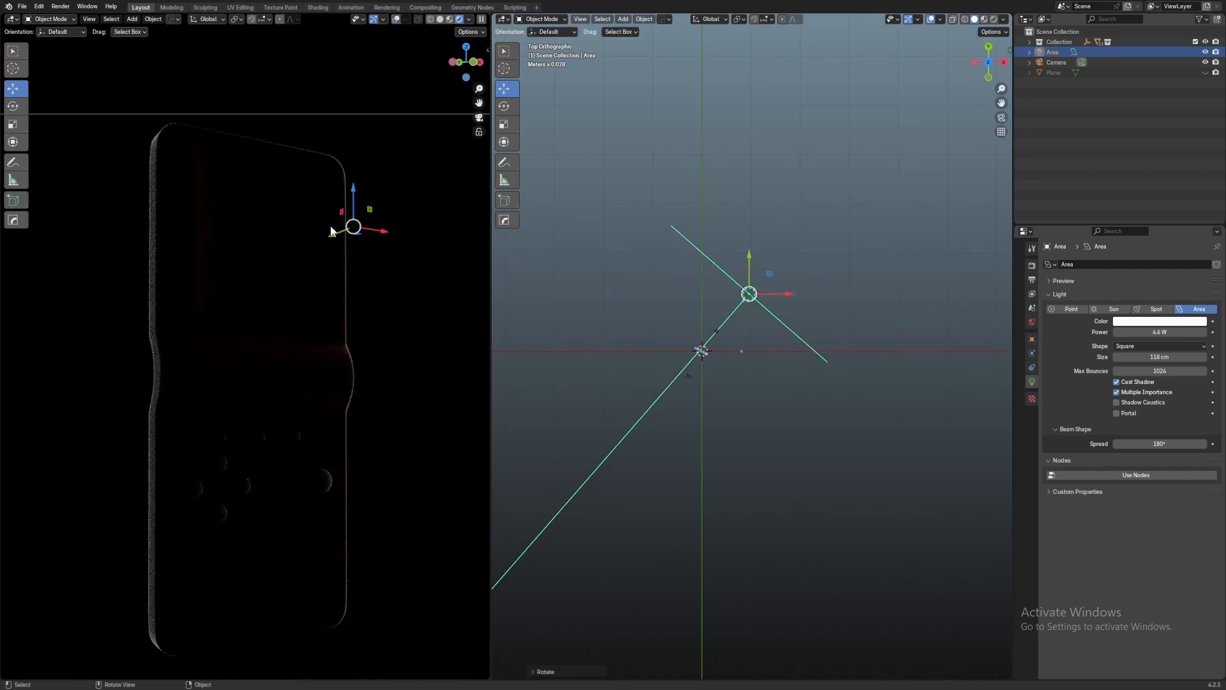
middle_drag(879, 326, 897, 250)
drag(1159, 332, 1188, 332)
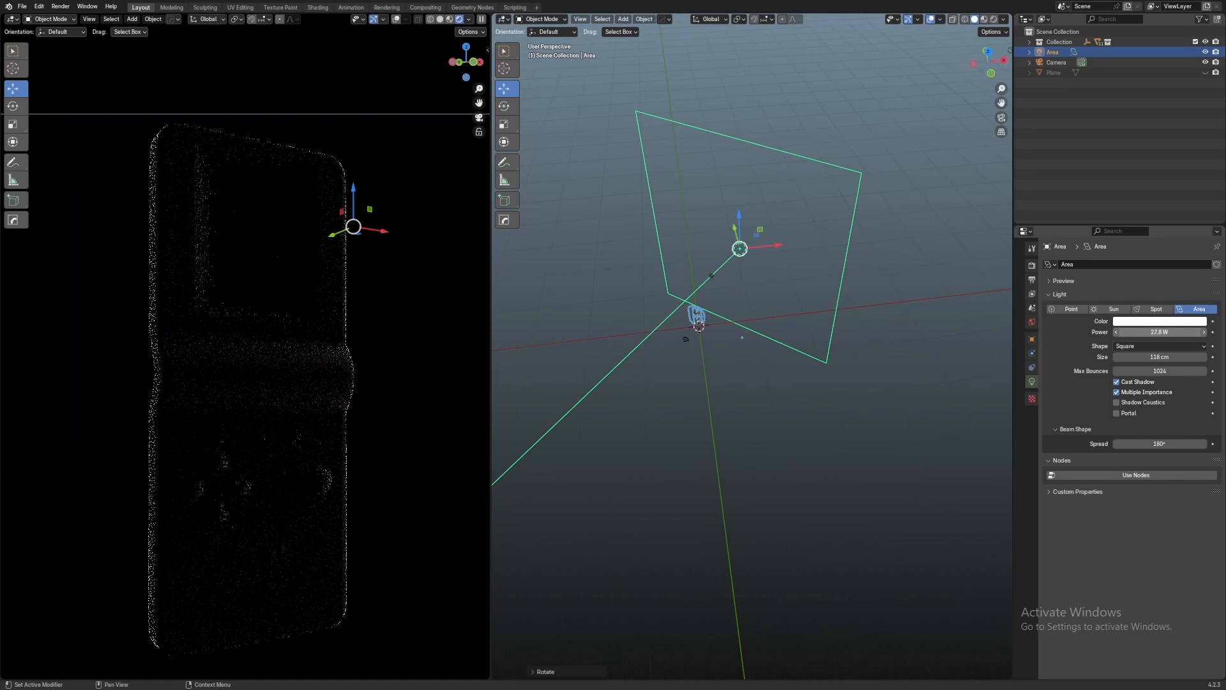
drag(1160, 331, 1164, 332)
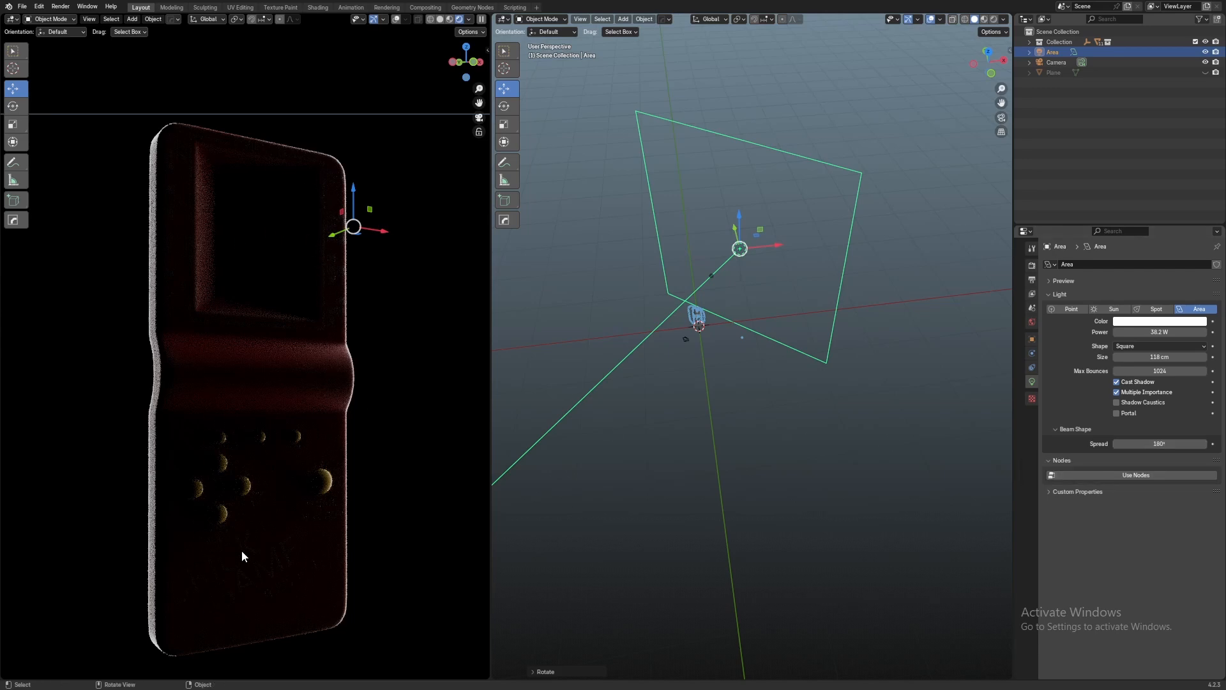
Narrow the area light's beam spread to 100°
drag(1160, 443, 1153, 444)
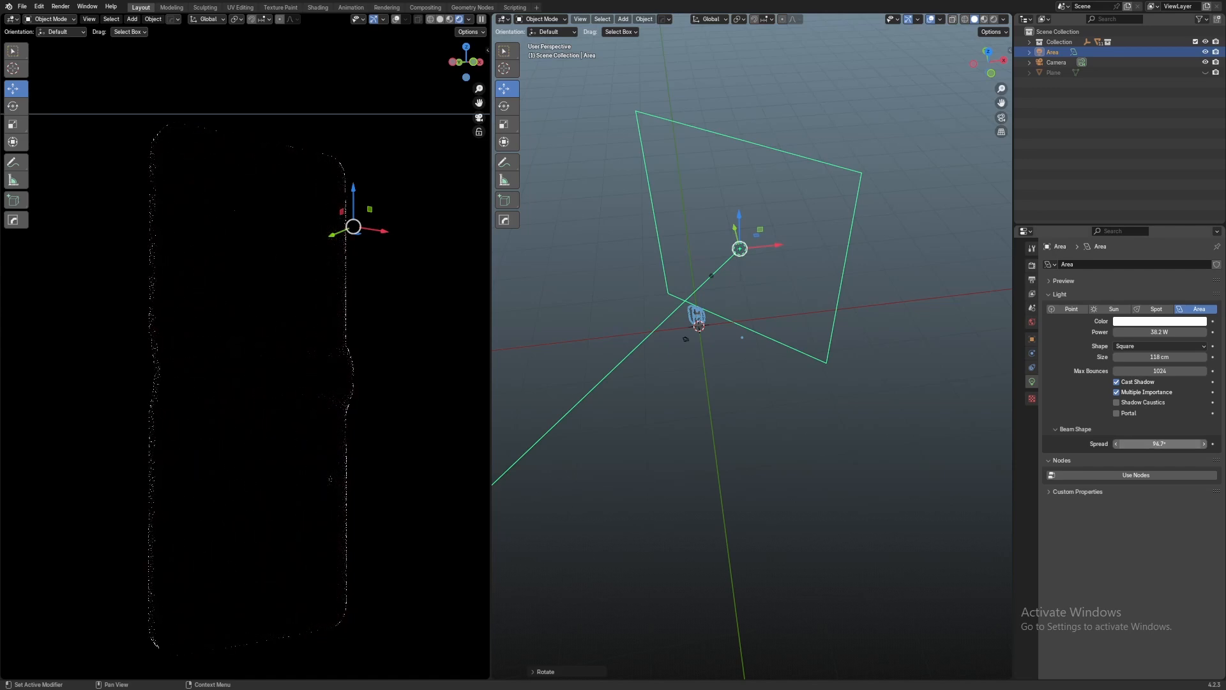
drag(1159, 443, 1167, 444)
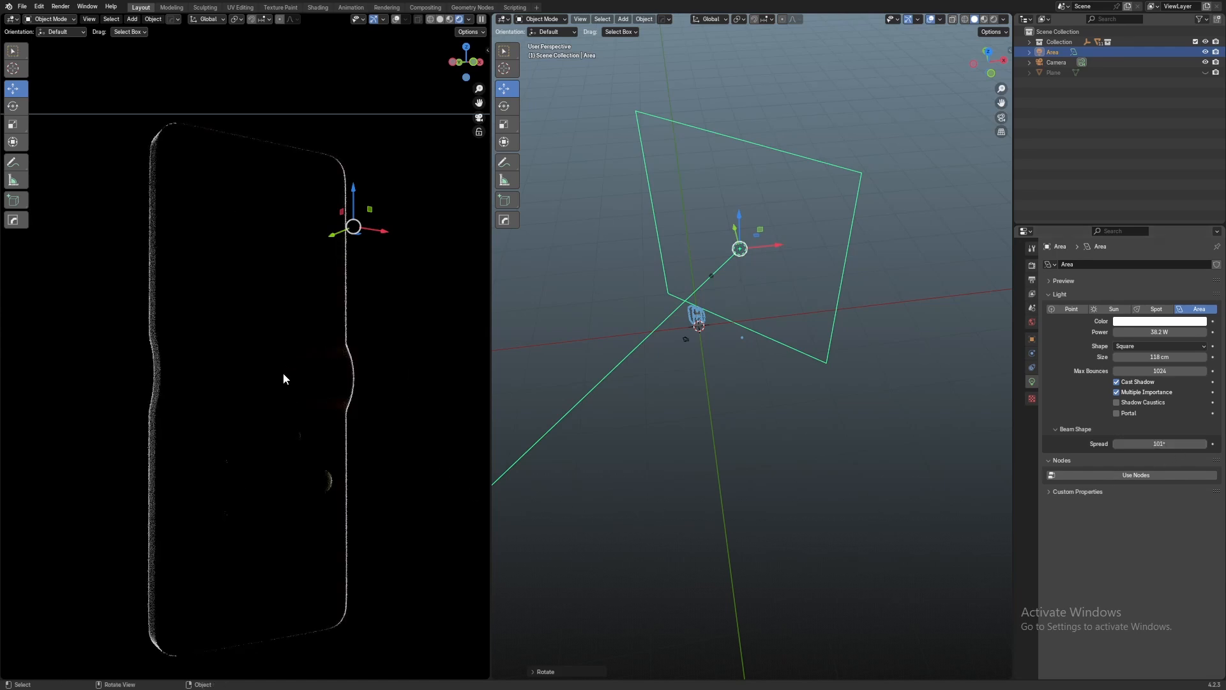
click(1165, 443)
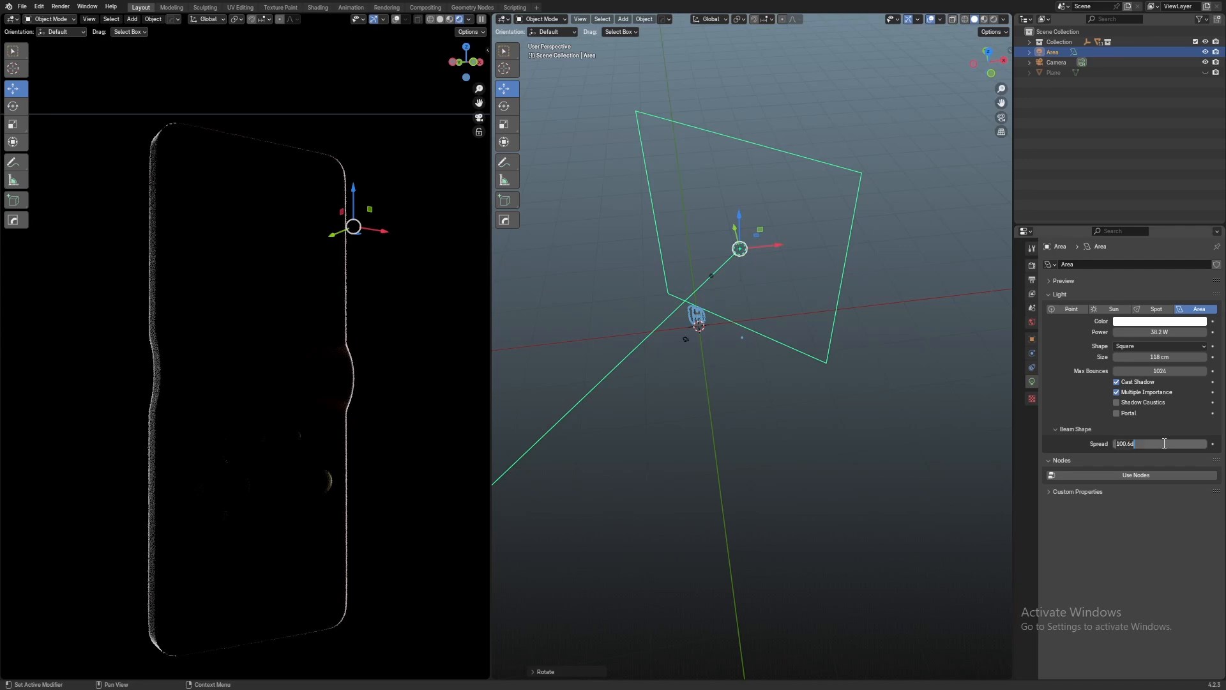
text(100)
key(Return)
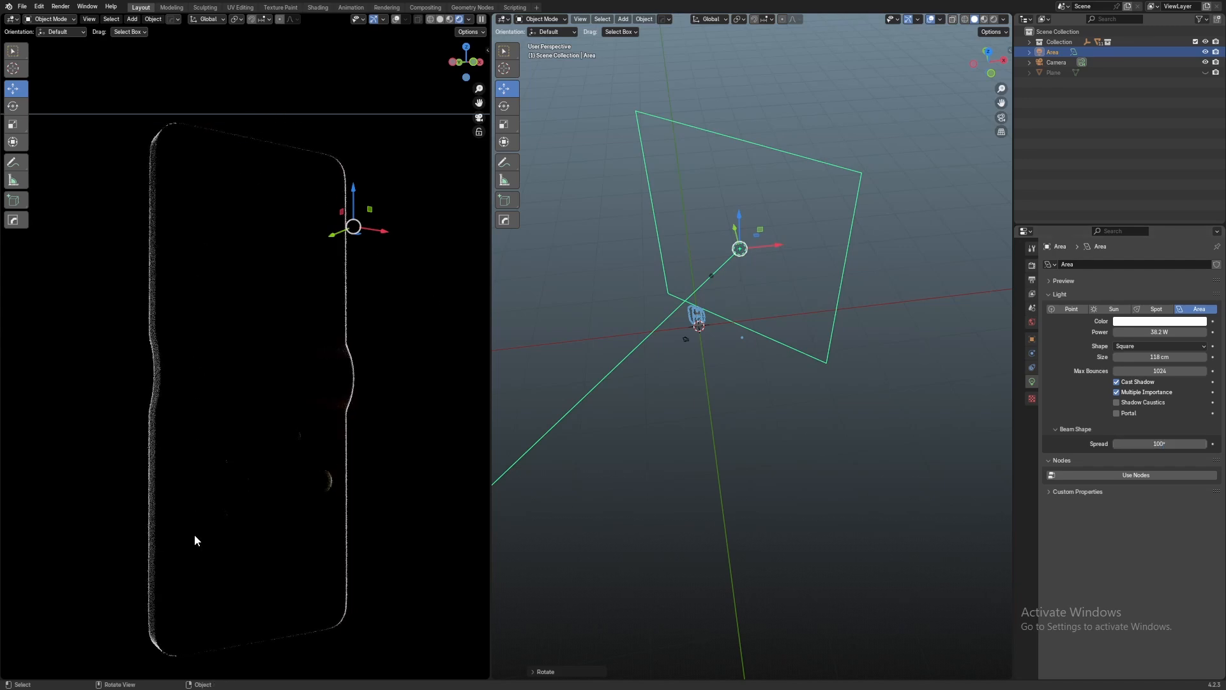
Rename the area light behind the console as L_Backlight
click(869, 505)
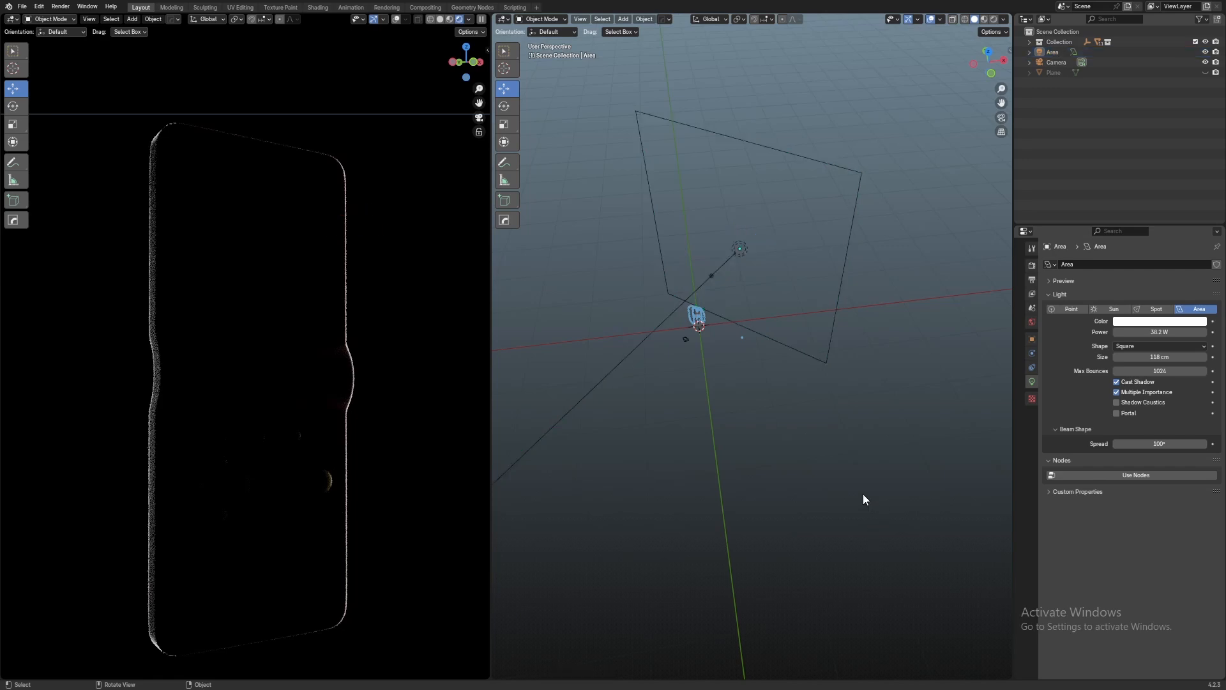
middle_drag(864, 499, 665, 159)
click(671, 194)
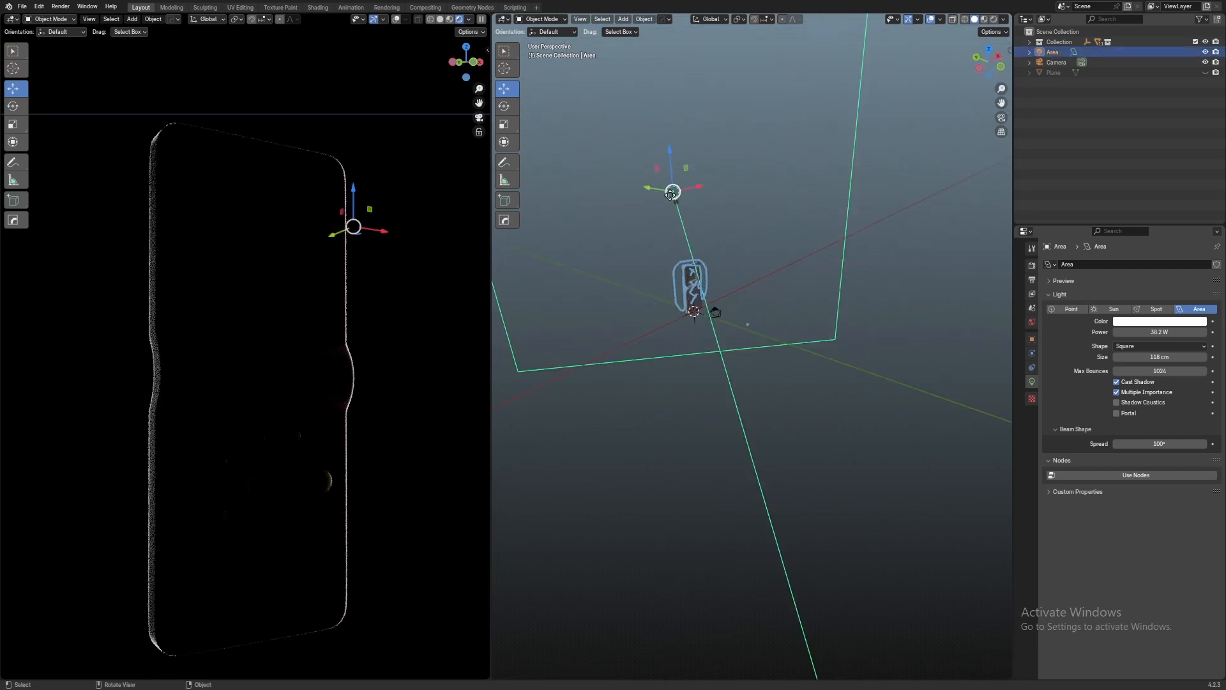
key(F2)
text(L)
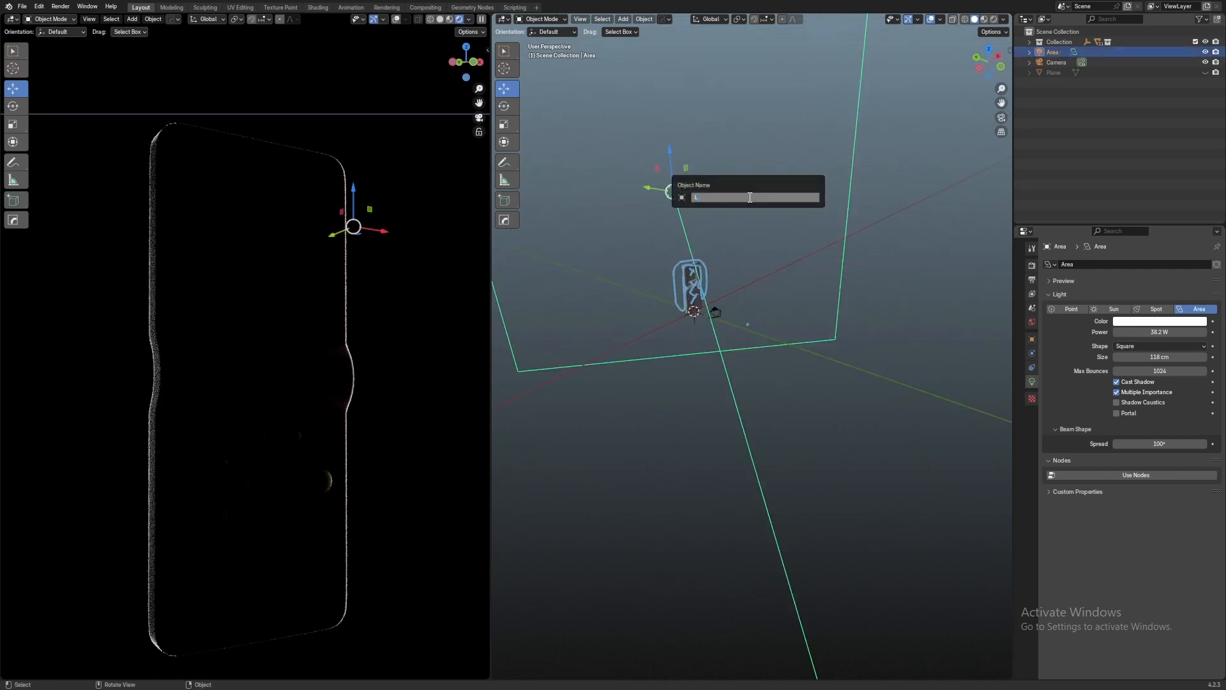
text(_Backlight)
key(Return)
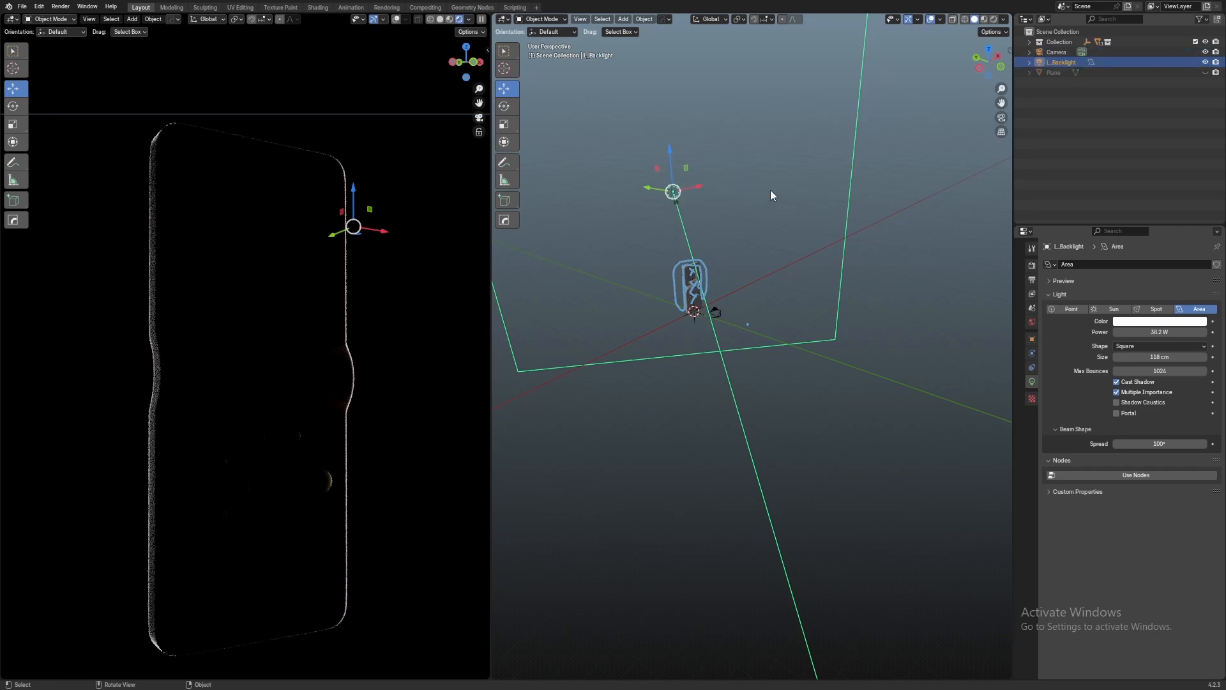
Erase the blue annotation strokes drawn over and around the console, and return to the selection tool
click(975, 143)
middle_drag(974, 144, 696, 318)
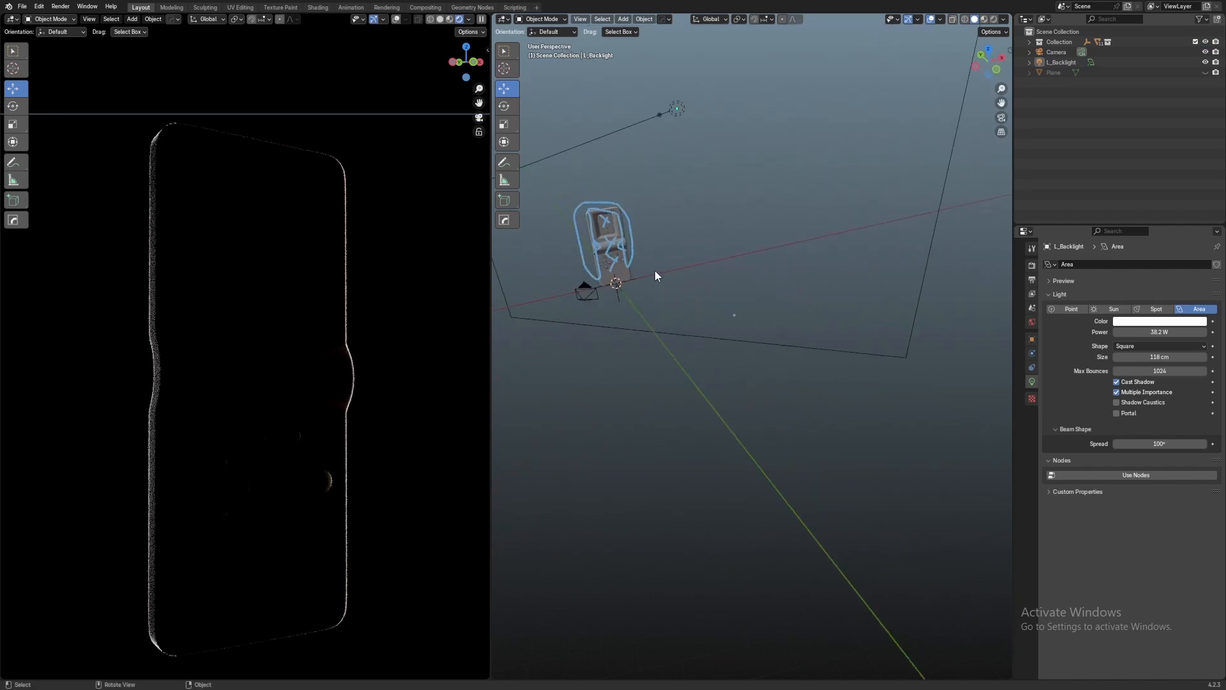
shift+middle_drag(655, 271, 747, 333)
scroll(767, 305, up, 9)
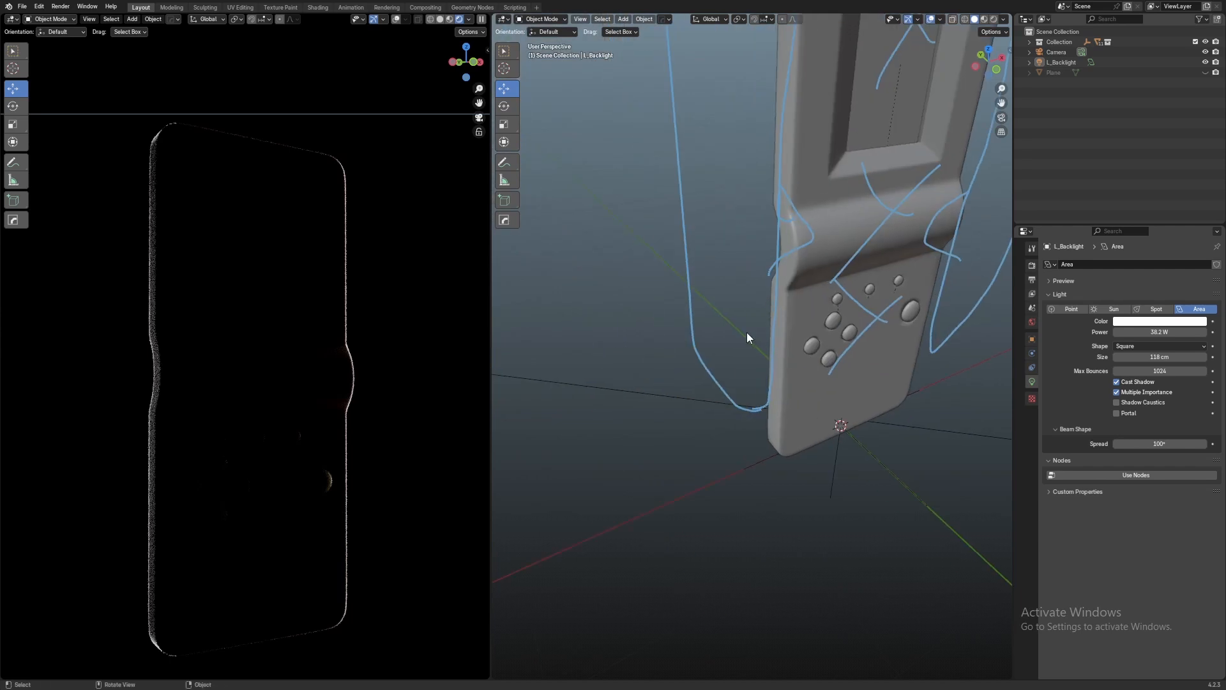
scroll(799, 274, down, 5)
click(799, 273)
scroll(798, 277, down, 5)
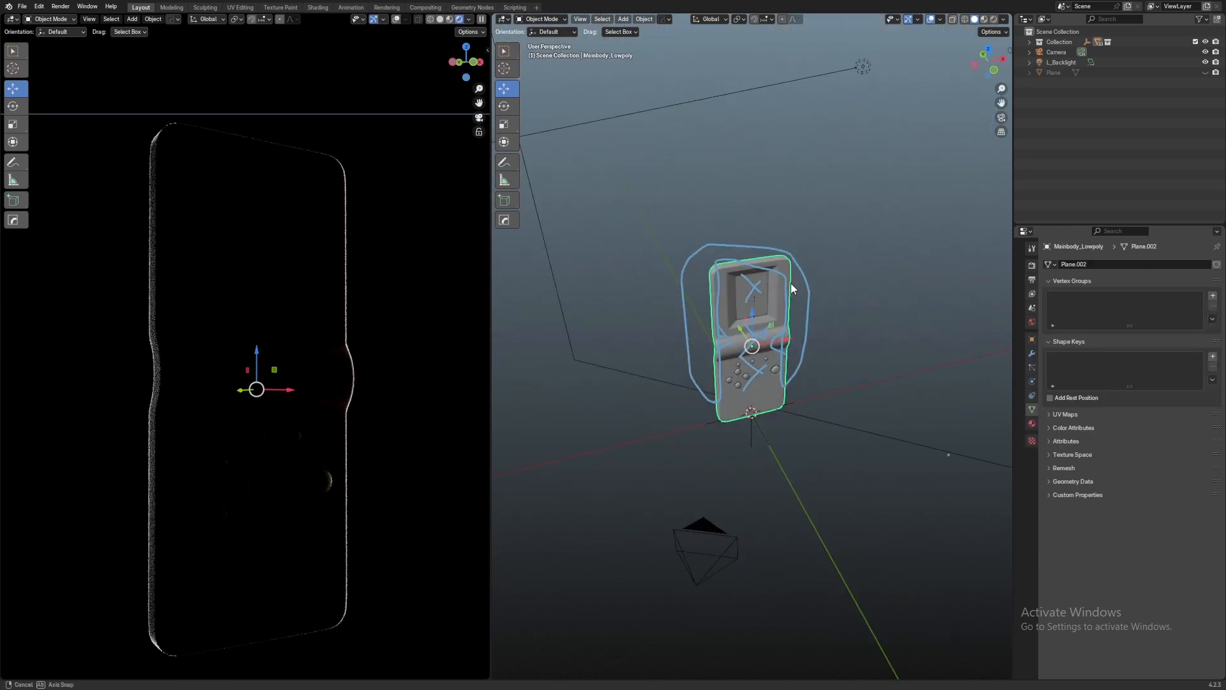
click(505, 162)
click(557, 226)
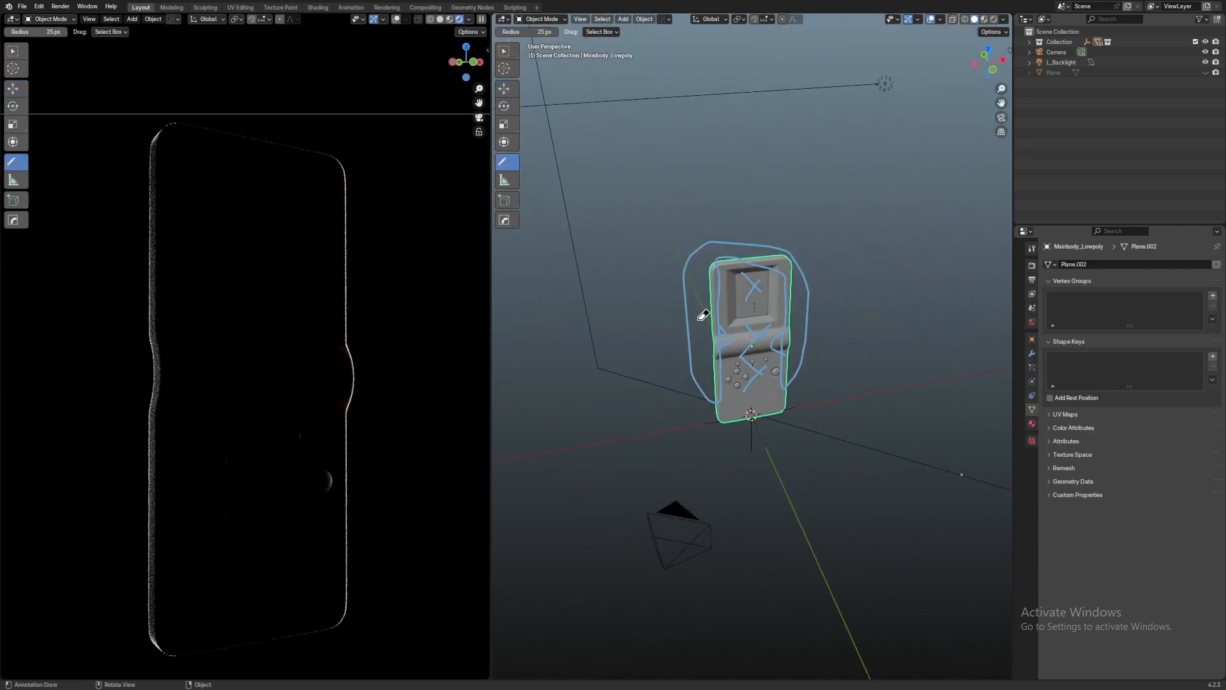
mouse_move(718, 270)
mouse_down()
mouse_move(731, 326)
mouse_move(775, 386)
mouse_move(640, 208)
mouse_up()
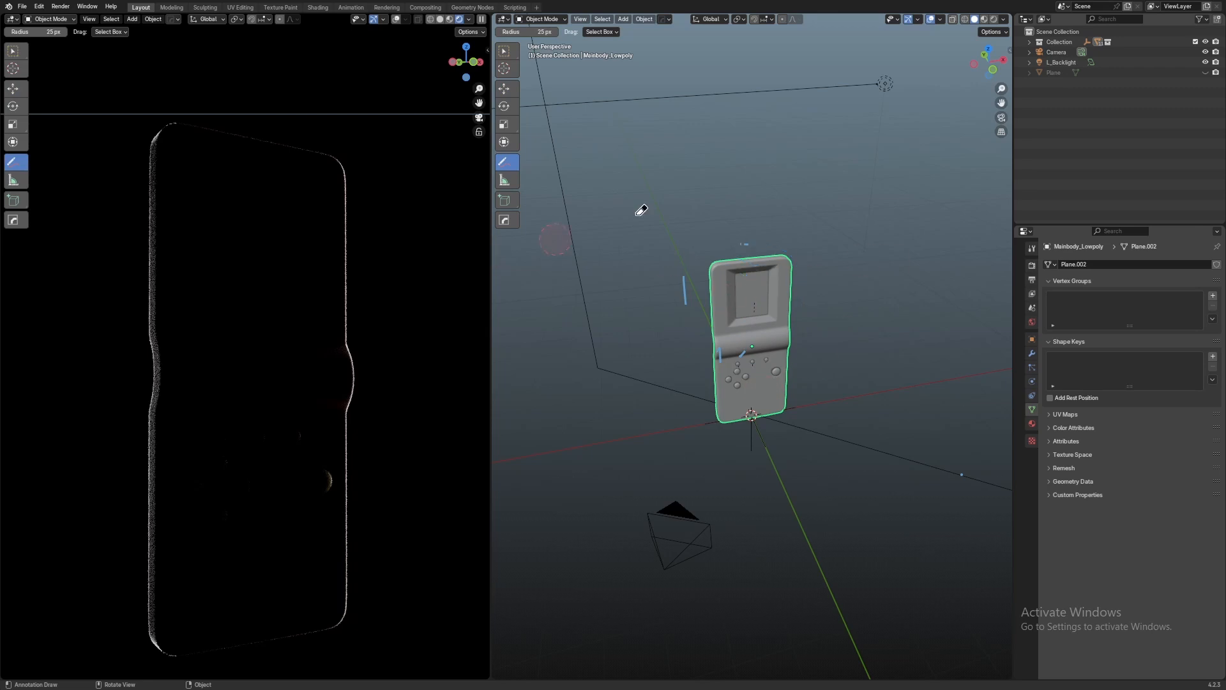
mouse_move(785, 232)
mouse_down()
mouse_move(690, 348)
mouse_move(797, 339)
mouse_move(782, 281)
mouse_up()
click(504, 51)
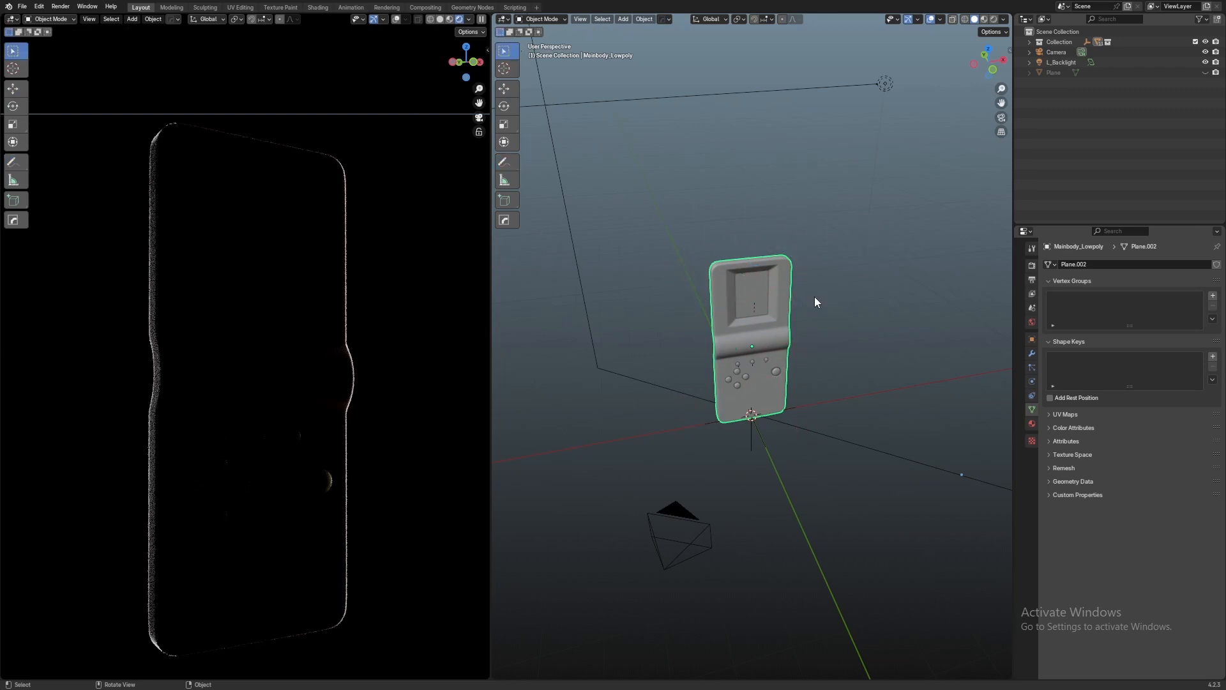
Add a new area light and rotate it in the side view until it points horizontally toward the back of the scene
middle_drag(780, 304, 811, 327)
key(shift+a)
mouse_move(813, 332)
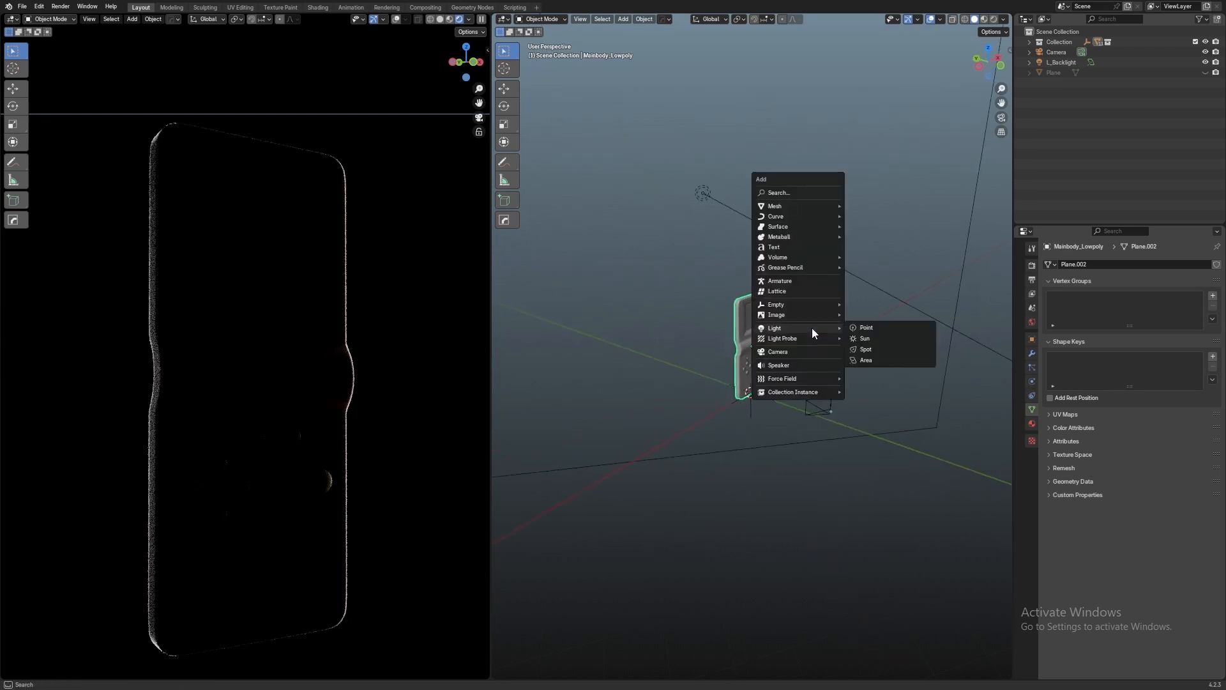
click(915, 362)
scroll(803, 328, down, 3)
click(984, 68)
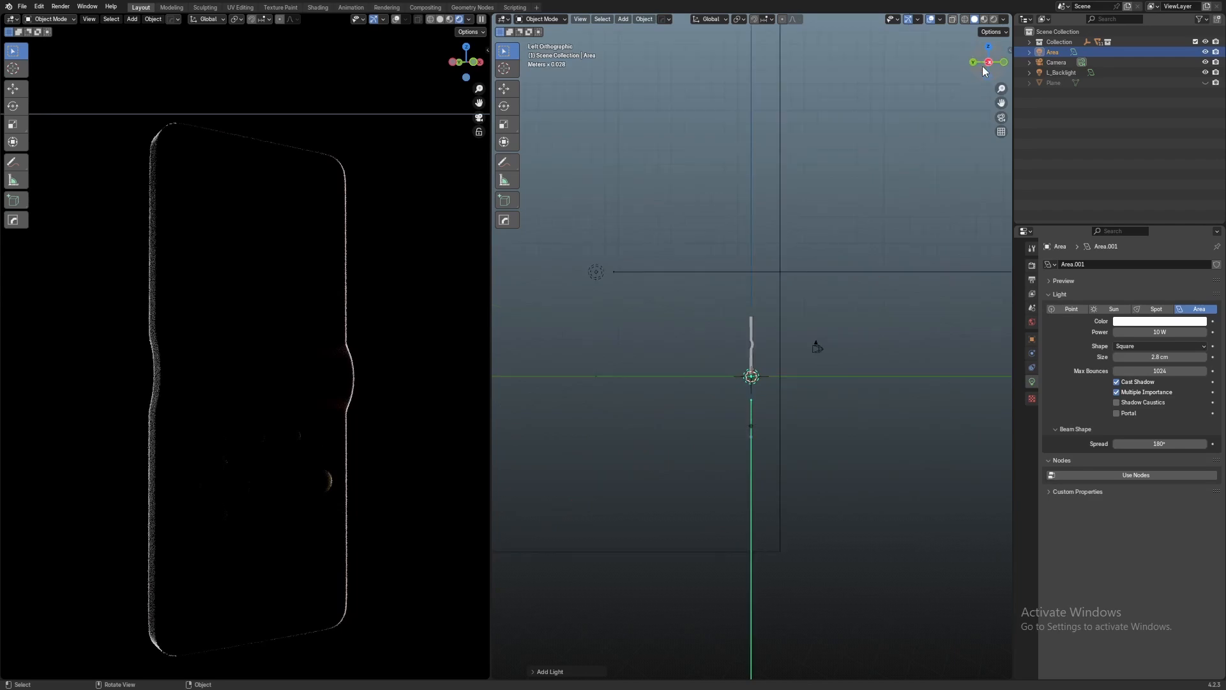
shift+middle_drag(827, 351, 794, 281)
key(r)
click(742, 363)
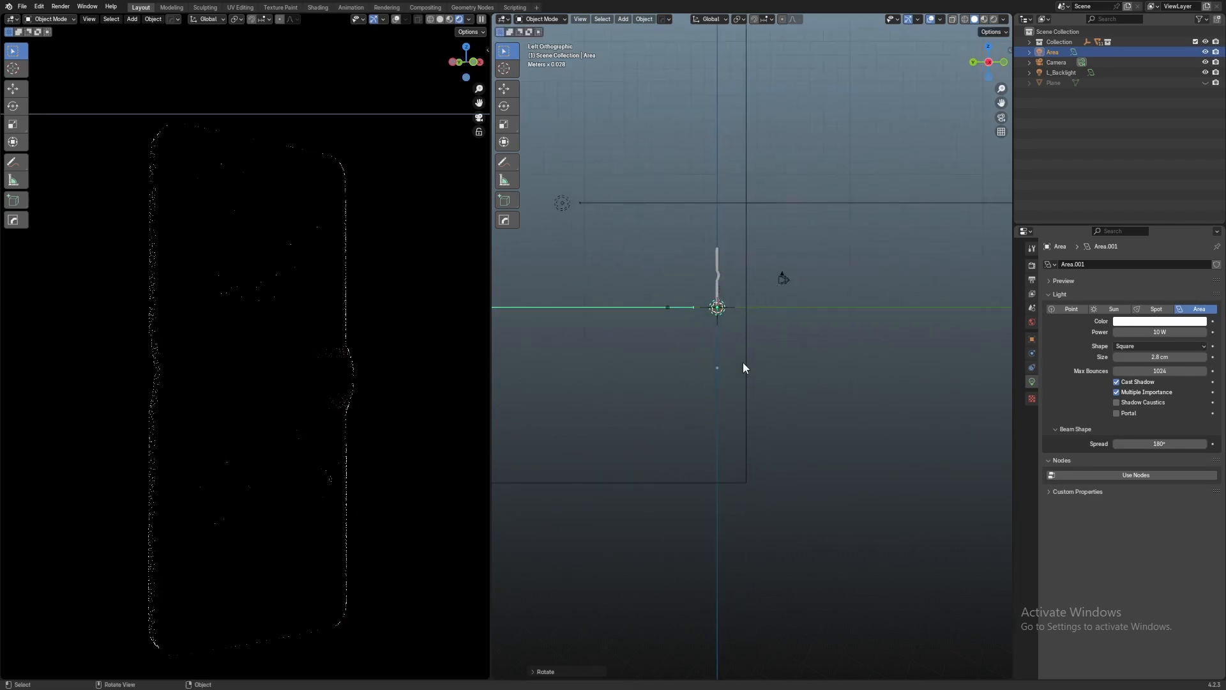
In the side view, move the new area light out in front of the console, beyond the camera and about level with it
scroll(750, 341, up, 2)
key(shift+space)
click(730, 363)
scroll(730, 361, down, 2)
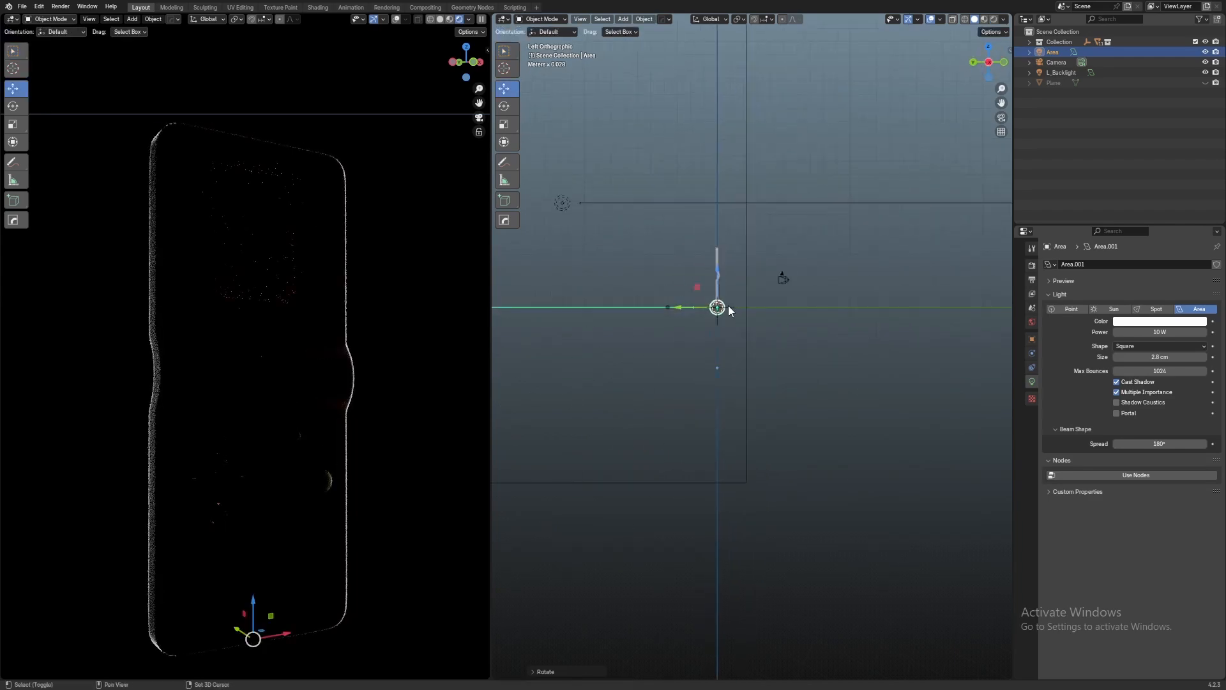
drag(726, 310, 948, 264)
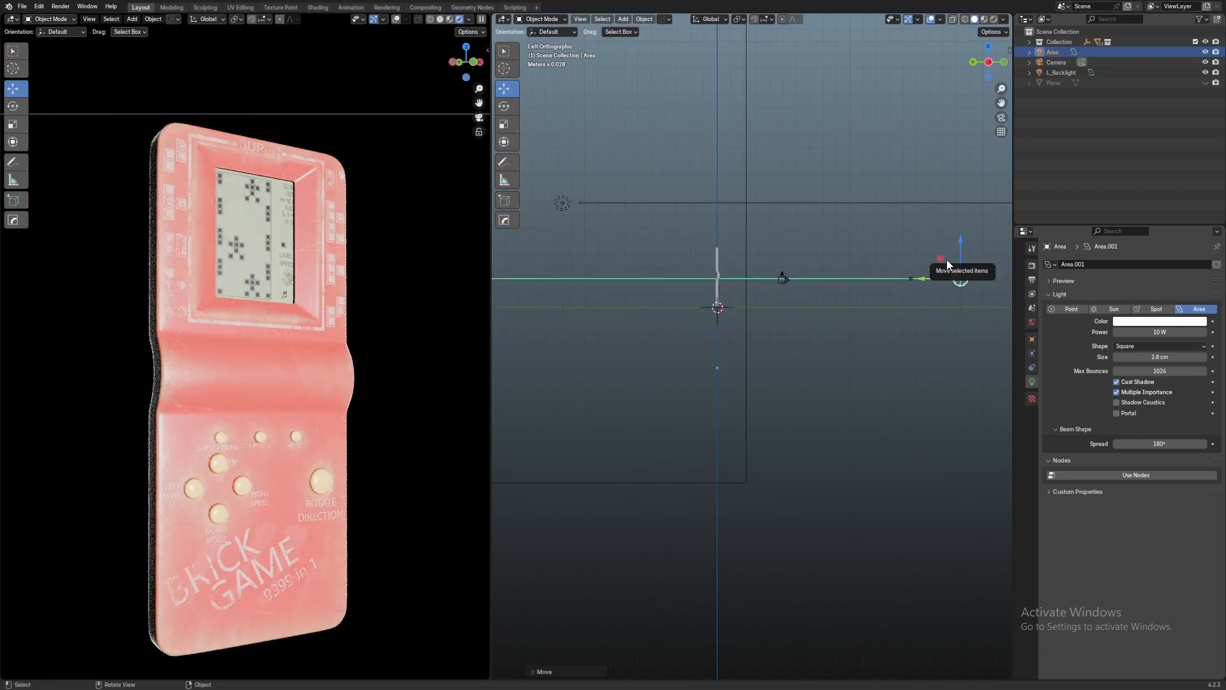
Enlarge the front area light to about 212 cm
middle_drag(946, 260, 819, 304)
drag(770, 292, 674, 463)
scroll(794, 315, down, 4)
shift+middle_drag(681, 399, 689, 309)
scroll(719, 293, down, 4)
middle_drag(752, 274, 744, 284)
drag(733, 329, 626, 531)
middle_drag(626, 531, 818, 386)
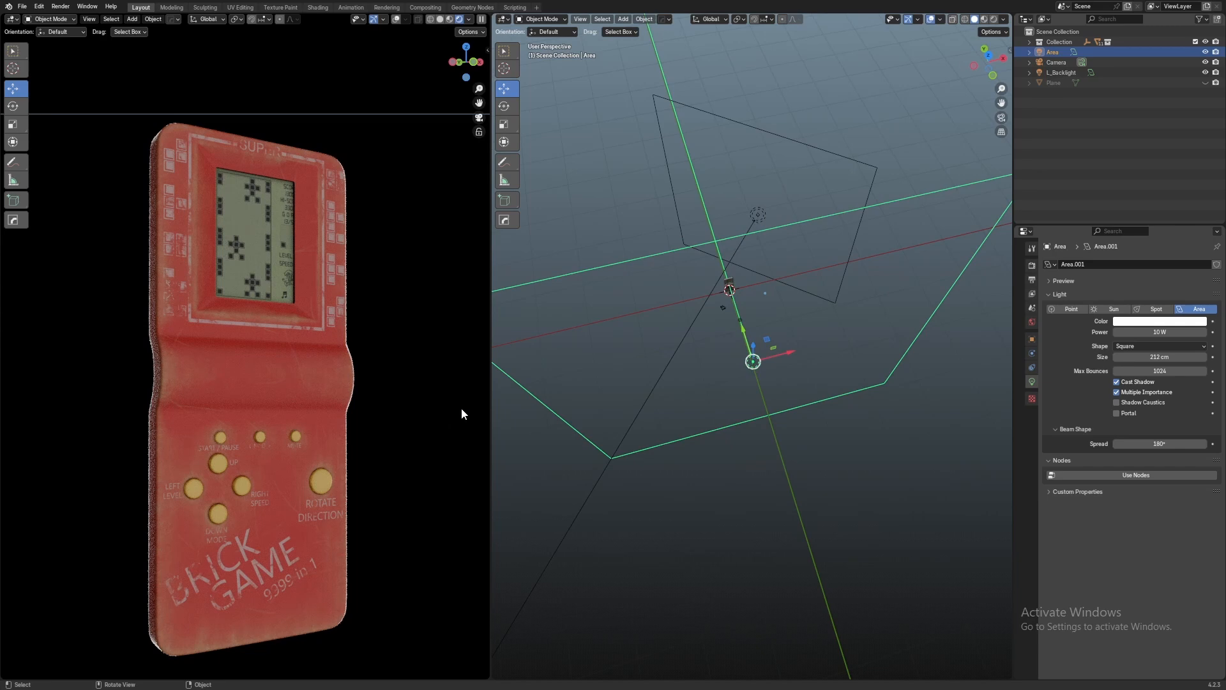
In the top view, rotate the front area light toward the console and shift it along positive X
key(KP_7)
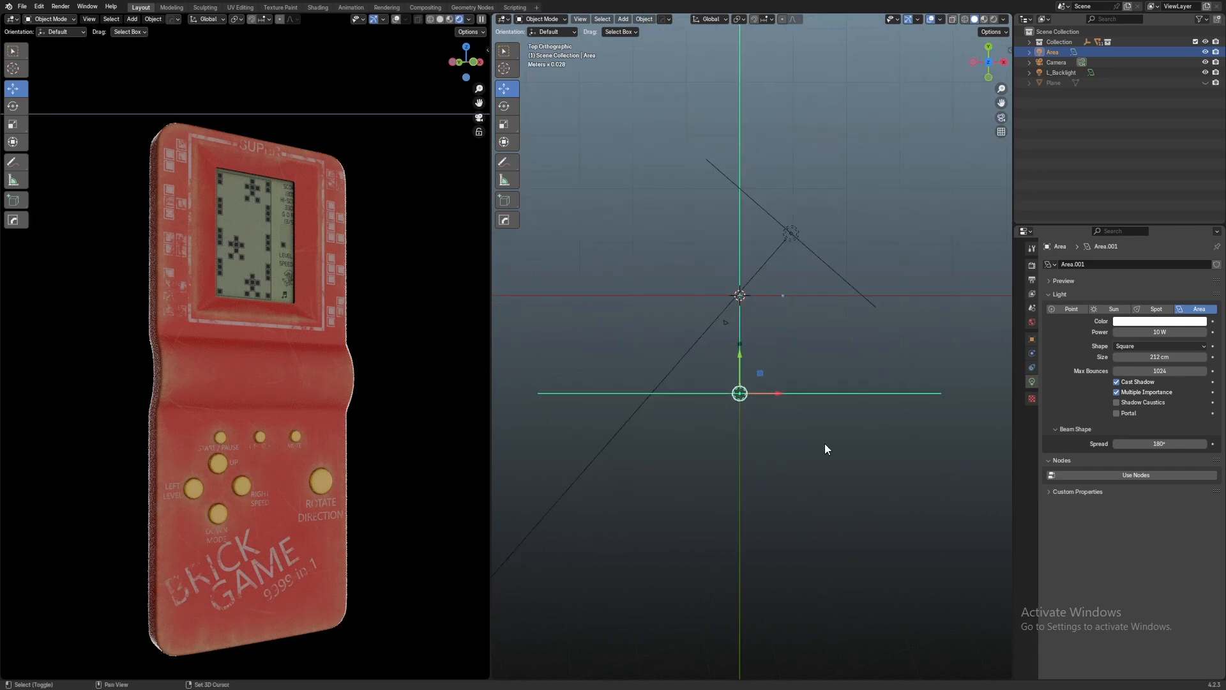
key(r)
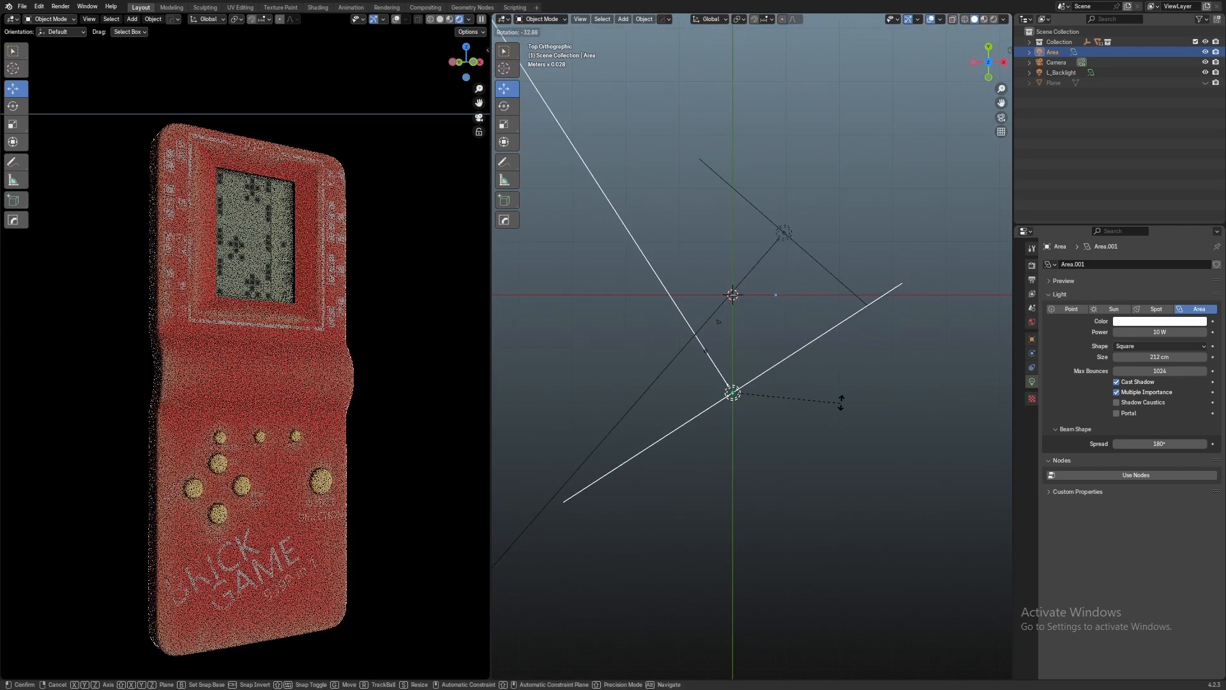
click(846, 387)
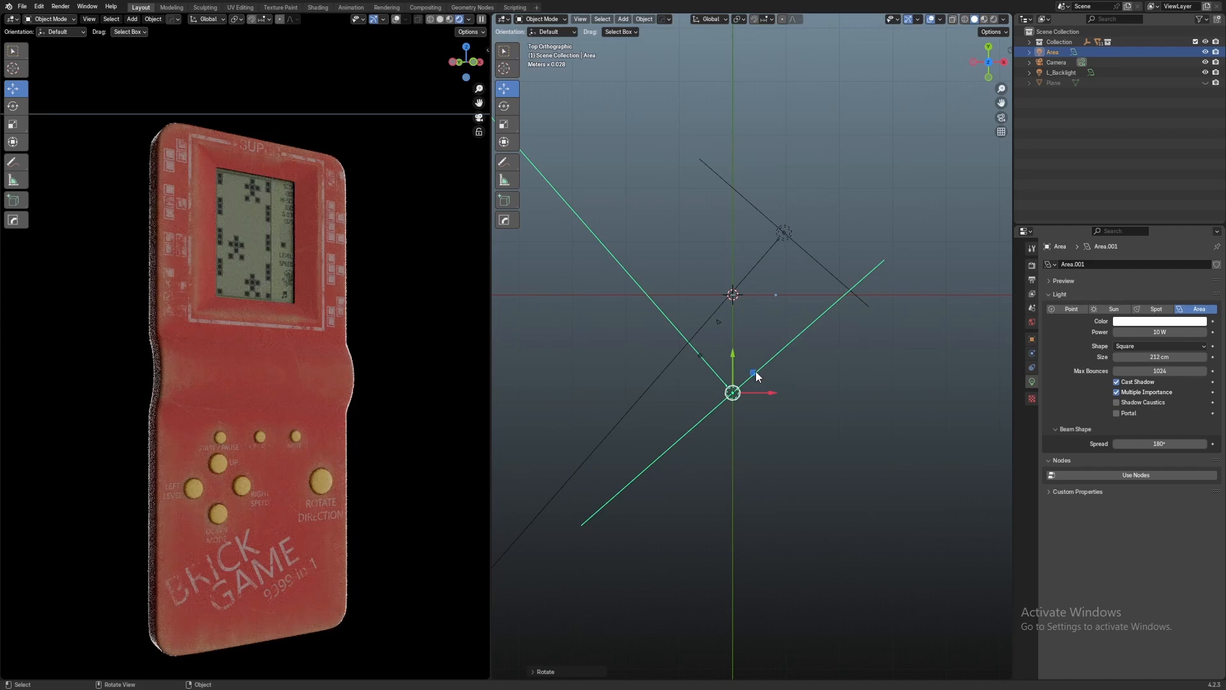
key(g)
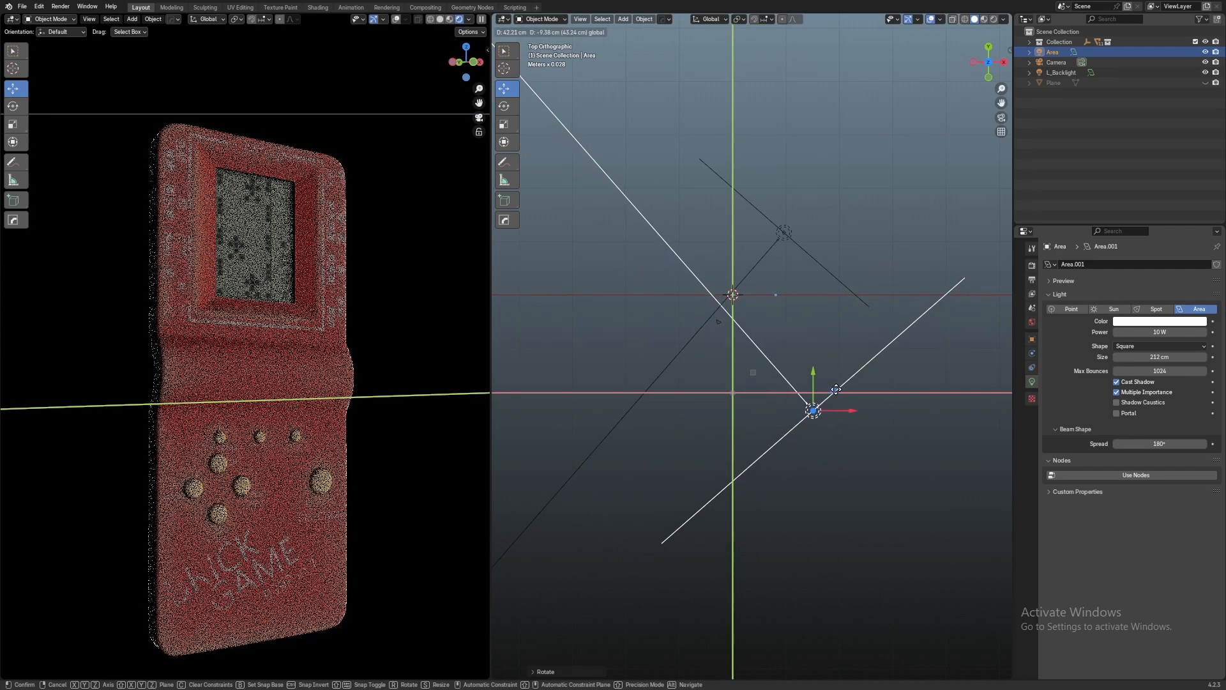
click(815, 362)
Shrink the front area light to about 71.3 cm and inspect the shading around the console's buttons up close
middle_drag(815, 363, 738, 418)
drag(738, 418, 775, 380)
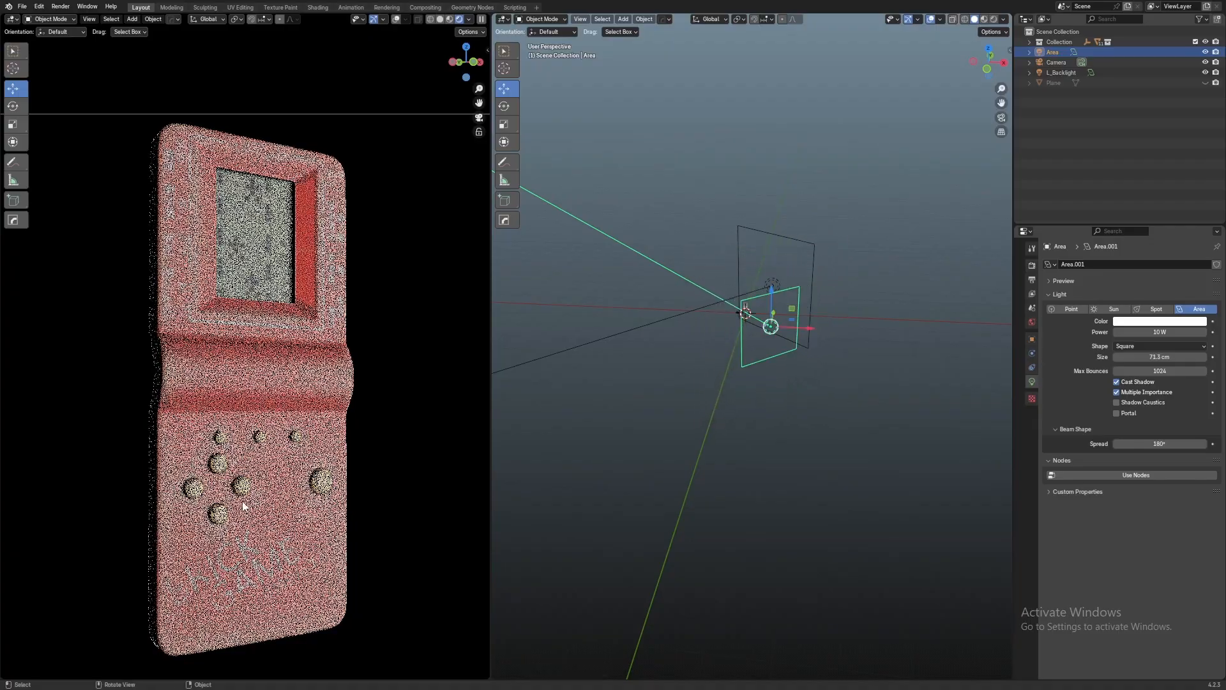
scroll(356, 549, up, 5)
shift+middle_drag(356, 549, 320, 277)
scroll(298, 454, up, 2)
shift+middle_drag(220, 467, 247, 358)
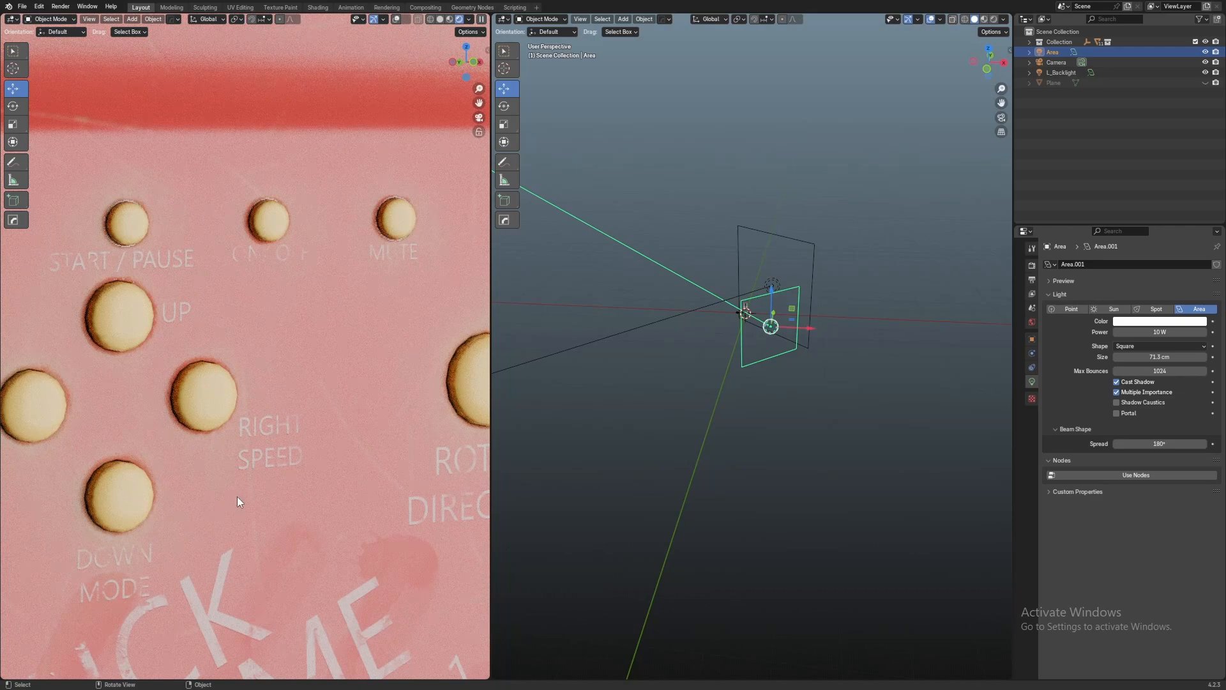
scroll(236, 496, down, 3)
Lower the front area light's power to about 2.63 W
click(1168, 332)
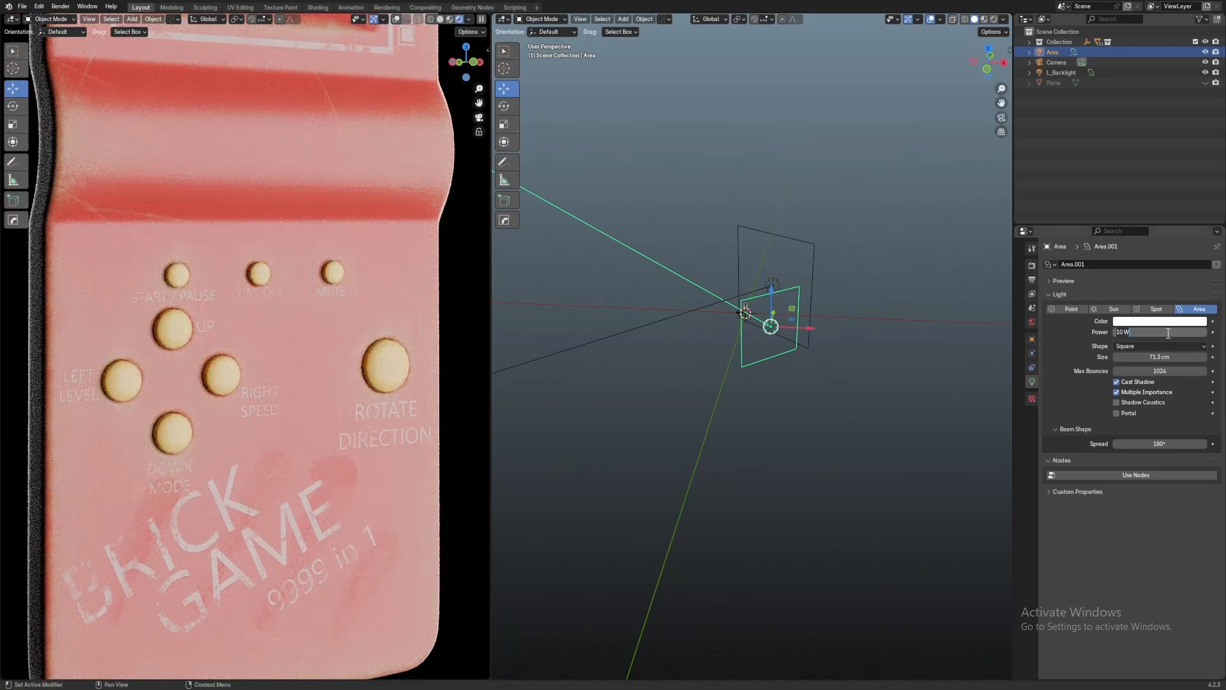
text(0)
key(Return)
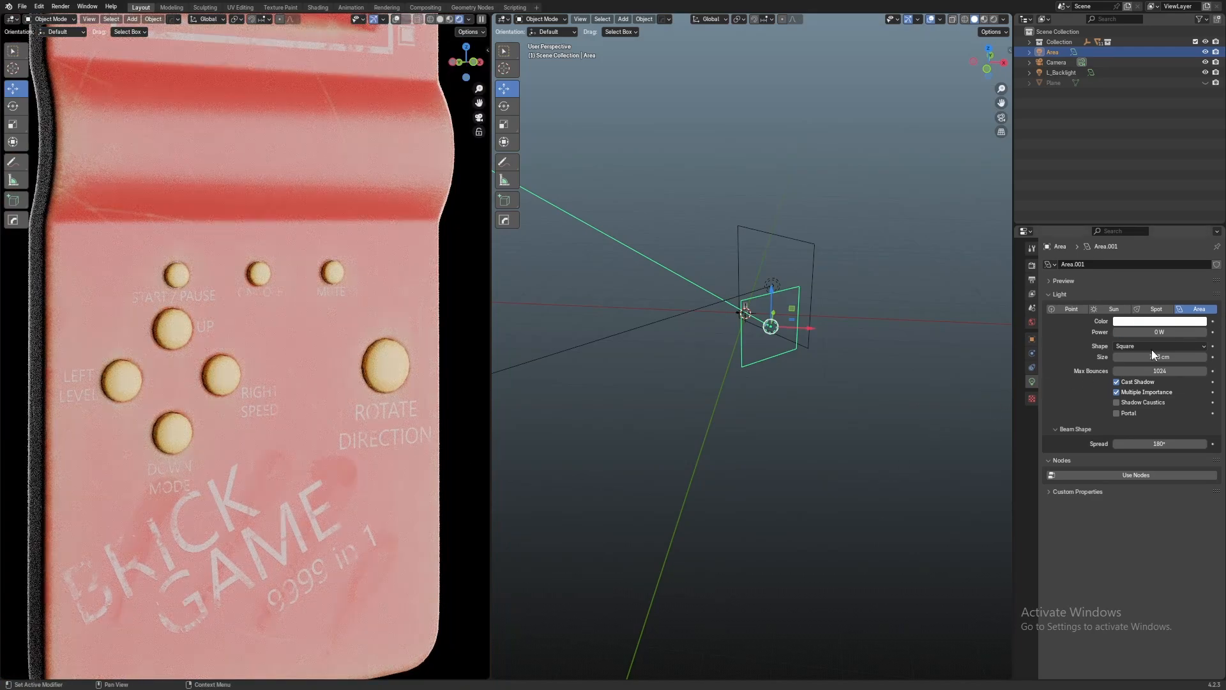
drag(1169, 333, 1216, 333)
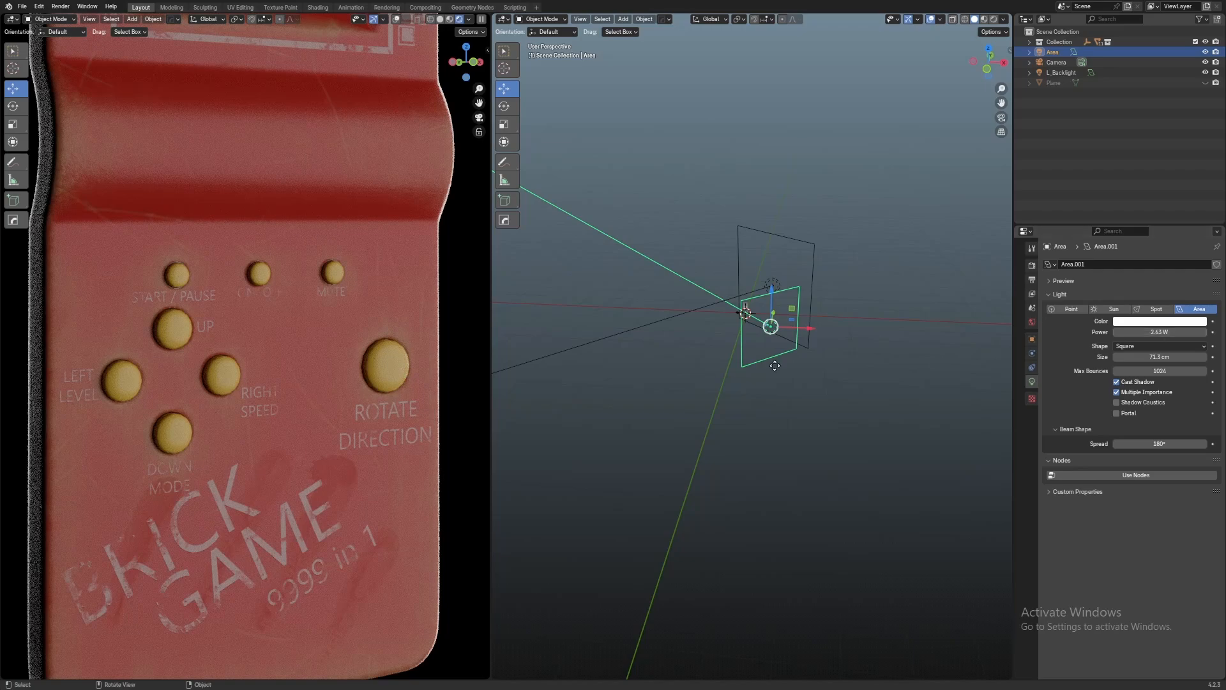
Shrink the front area light further to about 45 cm
scroll(771, 319, down, 2)
scroll(237, 372, down, 3)
shift+middle_drag(264, 249, 262, 275)
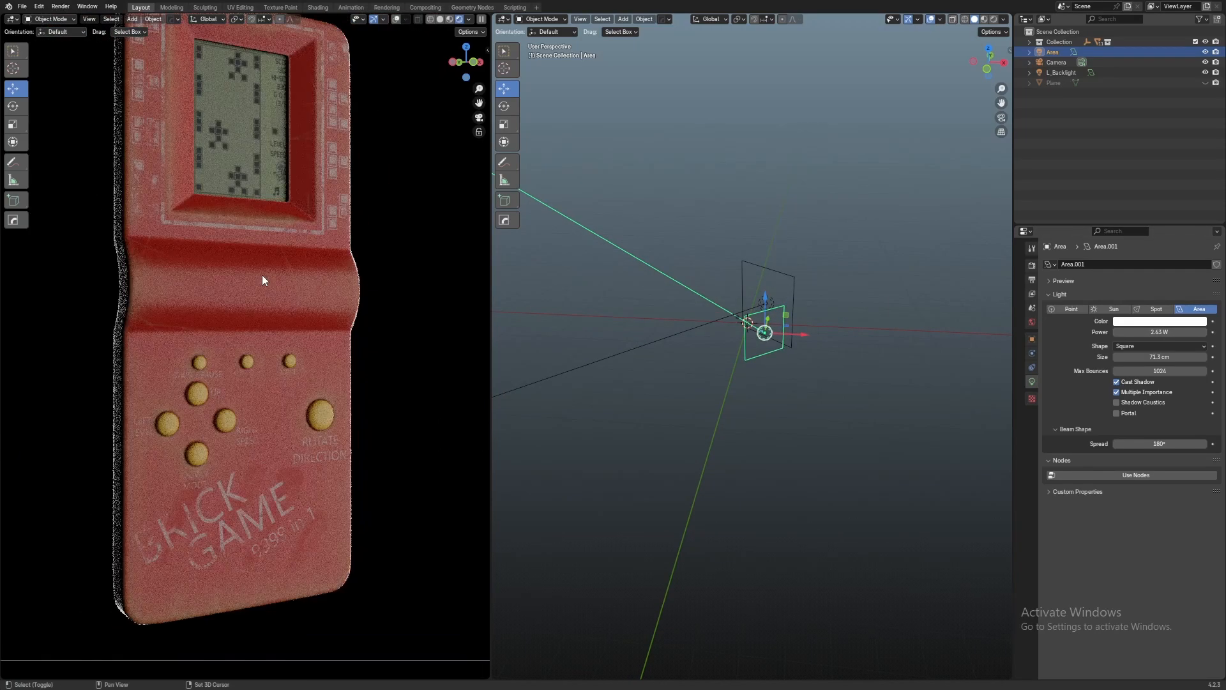
mouse_move(747, 361)
mouse_down()
mouse_move(716, 402)
mouse_move(770, 357)
mouse_up()
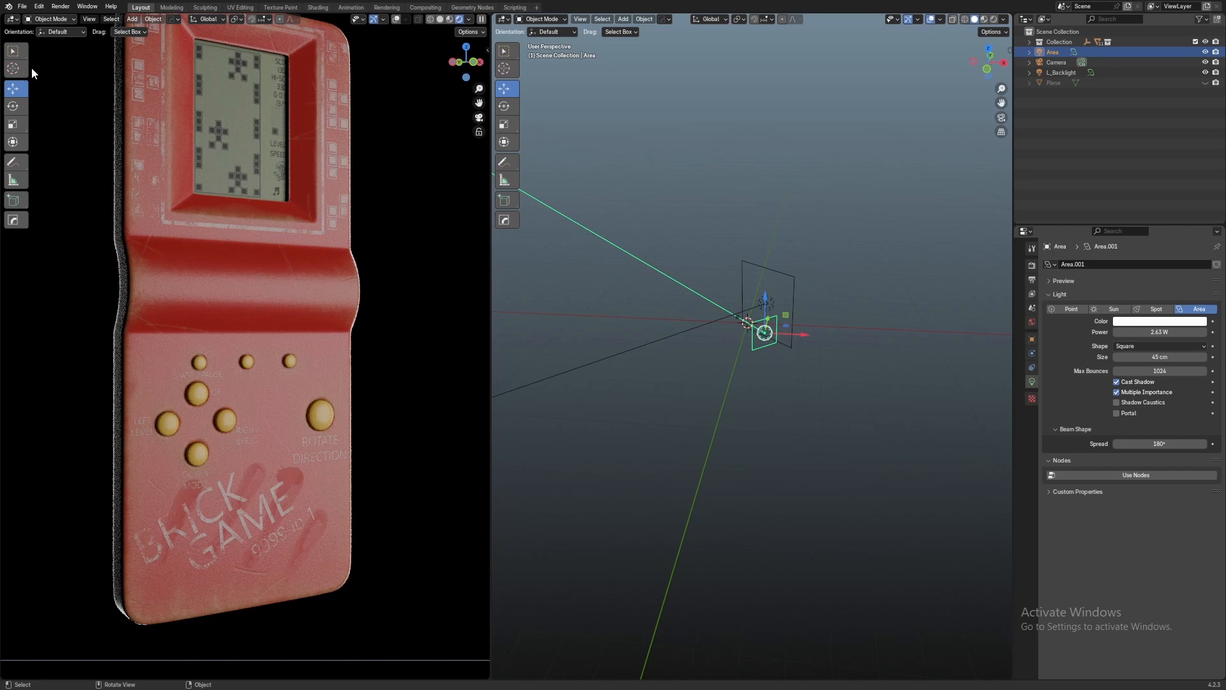
click(13, 162)
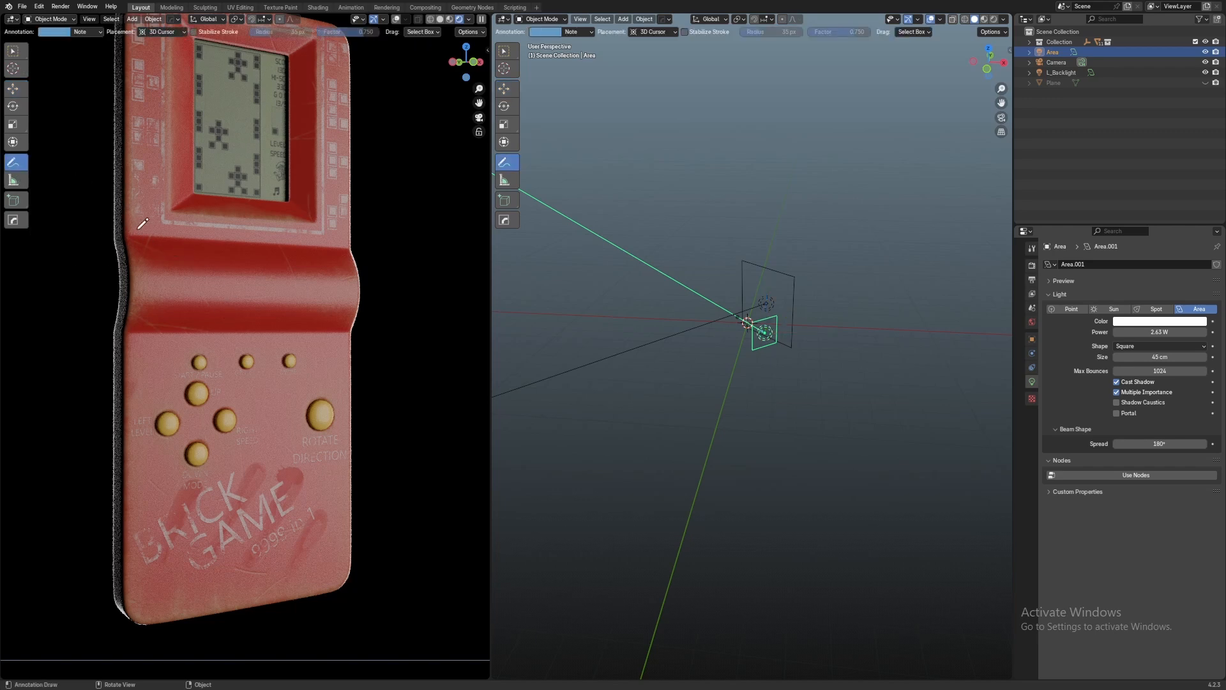
click(13, 163)
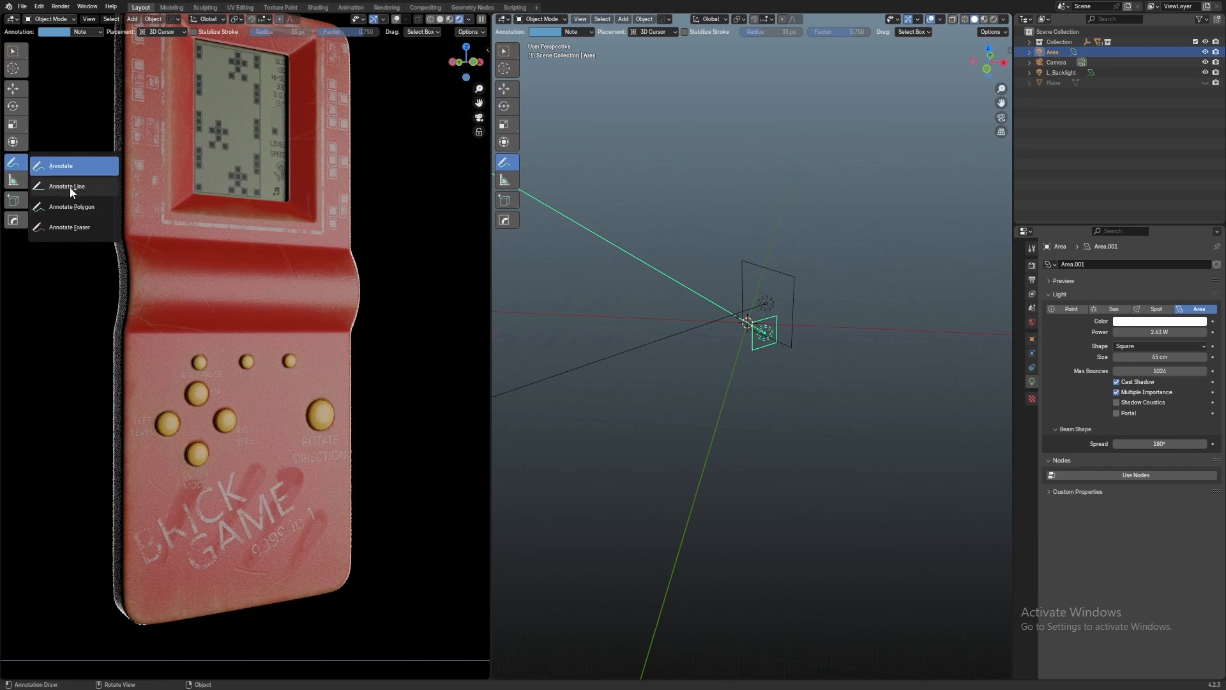
click(70, 206)
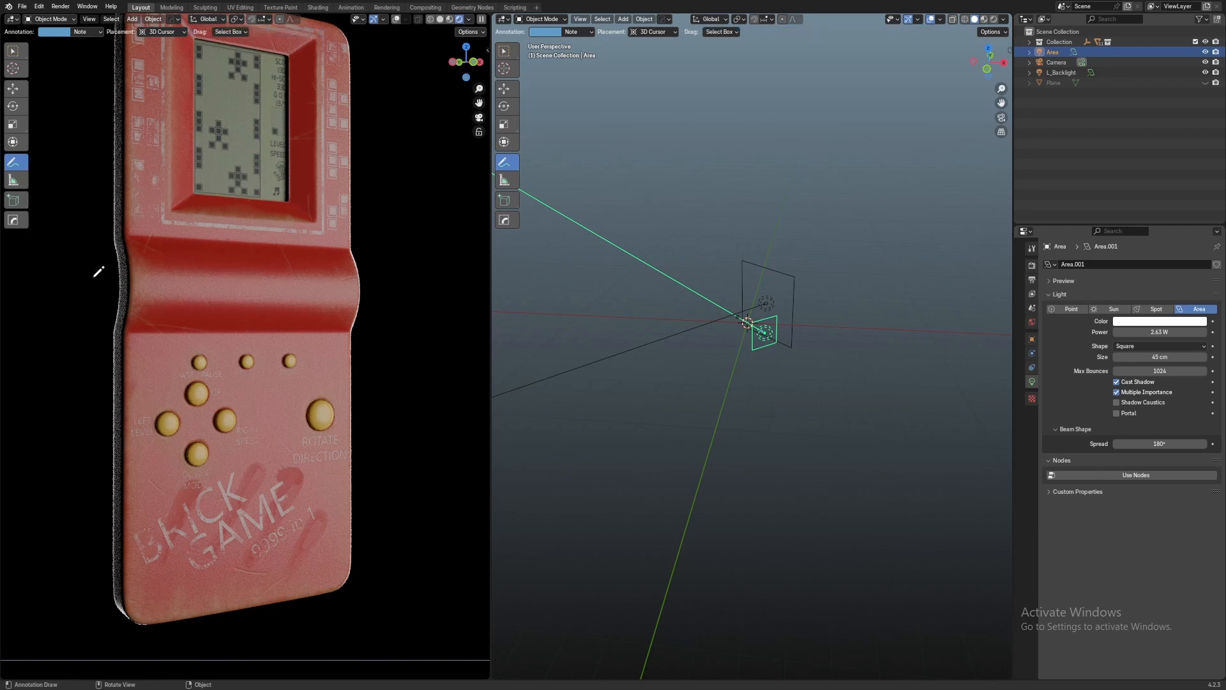
click(125, 248)
With freehand annotations, outline and hatch the darker bands above and below the console's middle bulge, and circle the BRICK GAME area
click(19, 163)
click(12, 163)
click(67, 169)
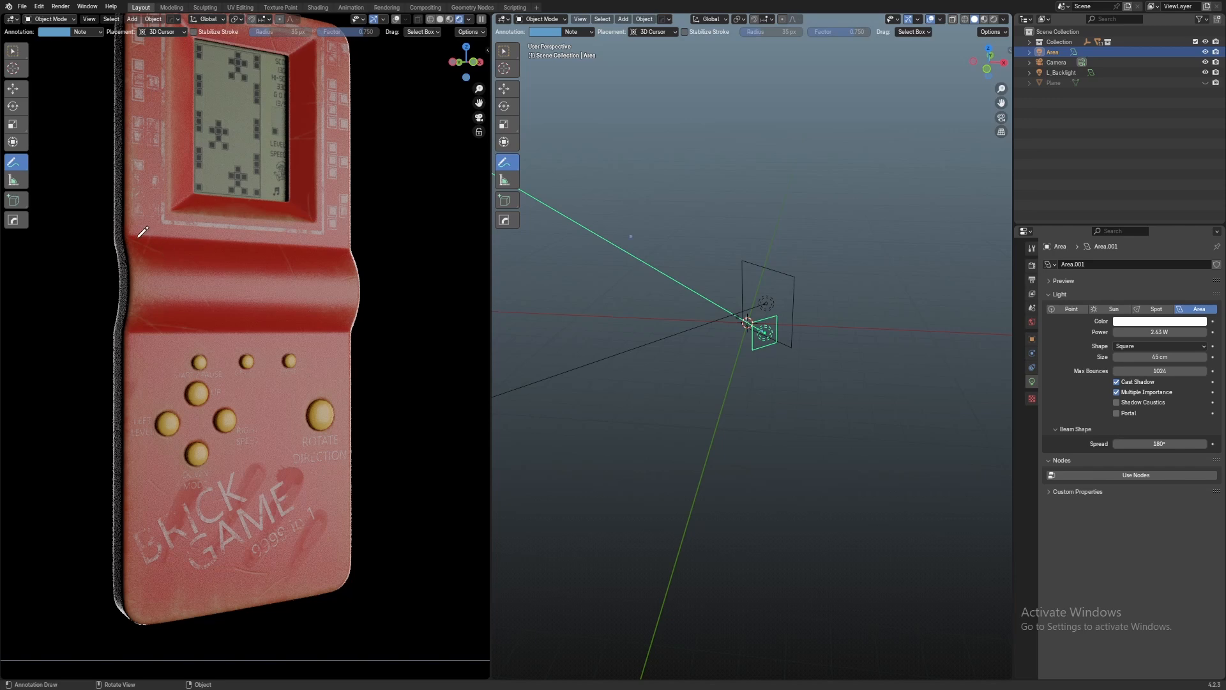
drag(115, 195, 179, 260)
mouse_move(137, 223)
mouse_down()
mouse_move(192, 272)
mouse_move(338, 271)
mouse_move(359, 311)
mouse_move(136, 306)
mouse_move(252, 331)
mouse_move(369, 317)
mouse_up()
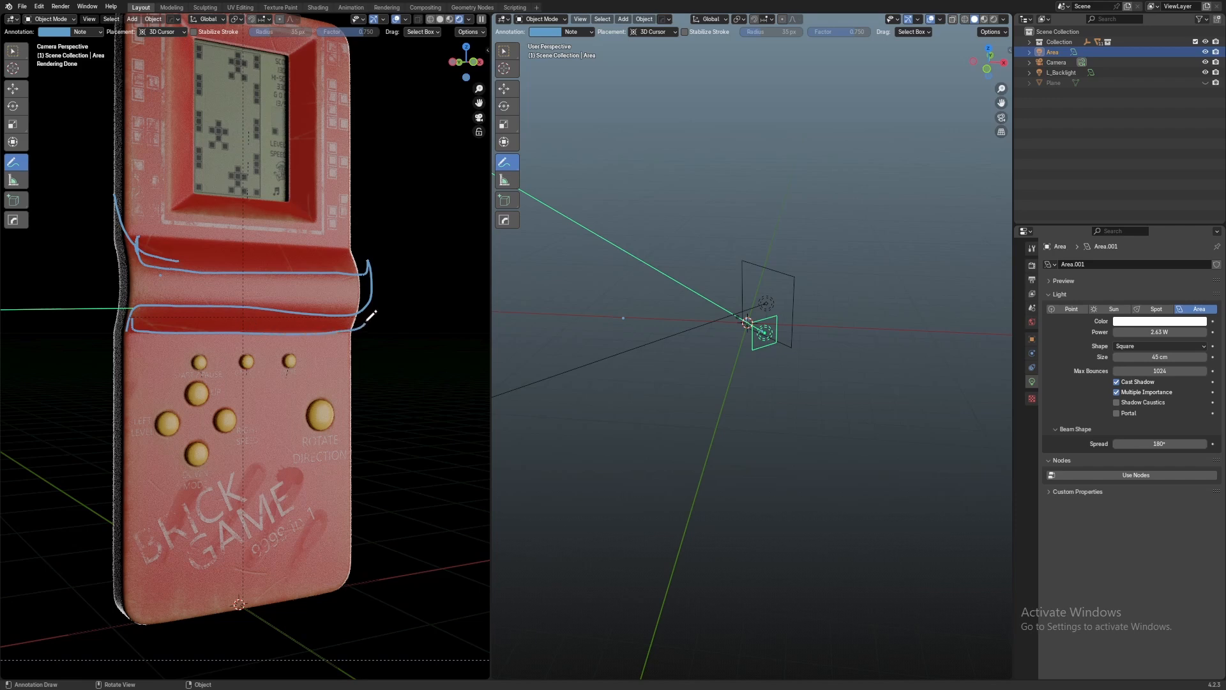
drag(137, 237, 361, 245)
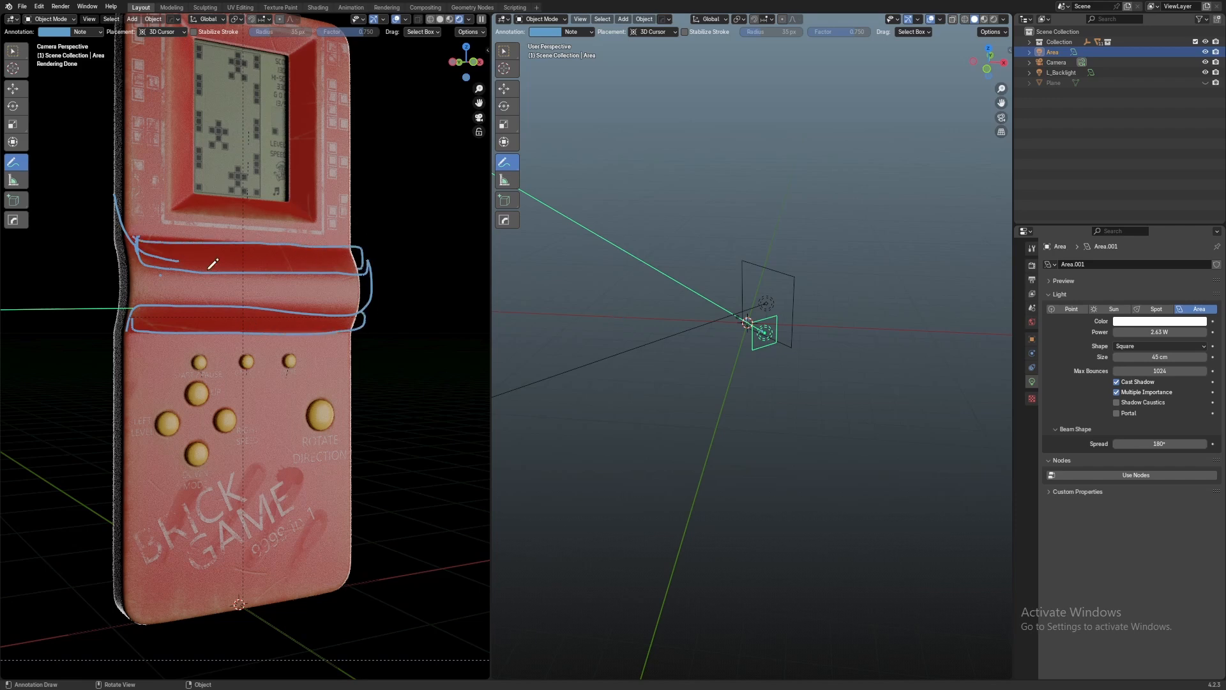
drag(163, 260, 315, 249)
drag(191, 320, 292, 329)
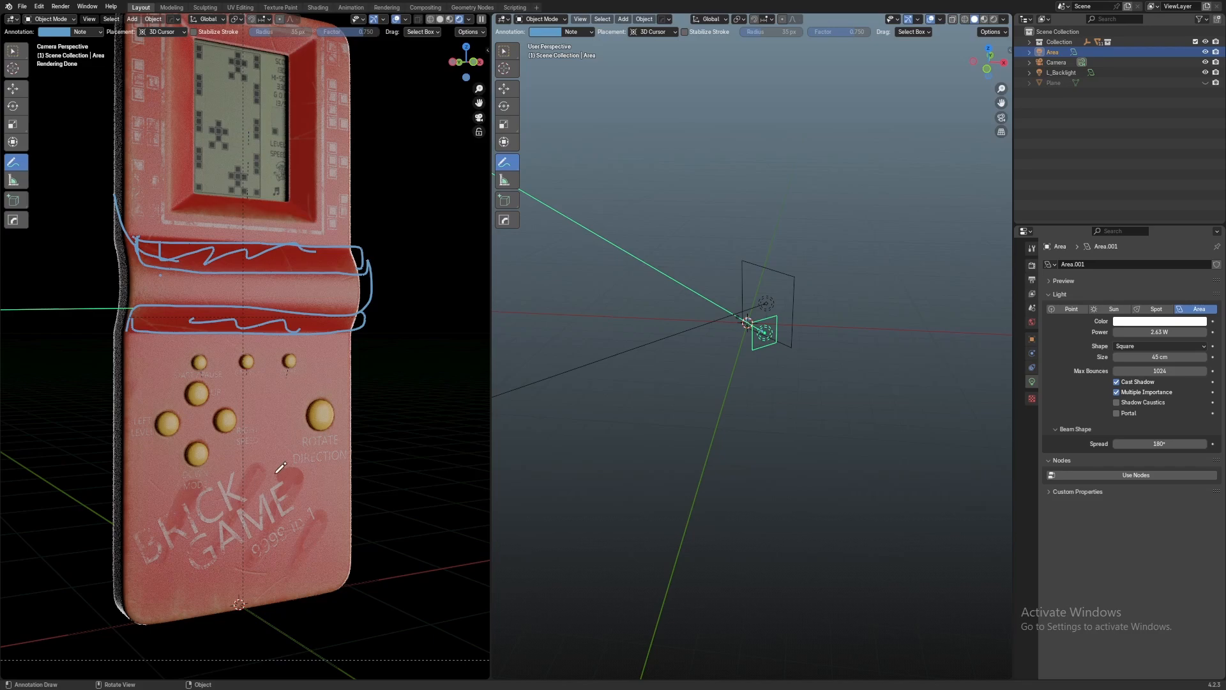
mouse_move(208, 439)
mouse_down()
mouse_move(118, 556)
mouse_move(256, 447)
mouse_move(172, 441)
mouse_up()
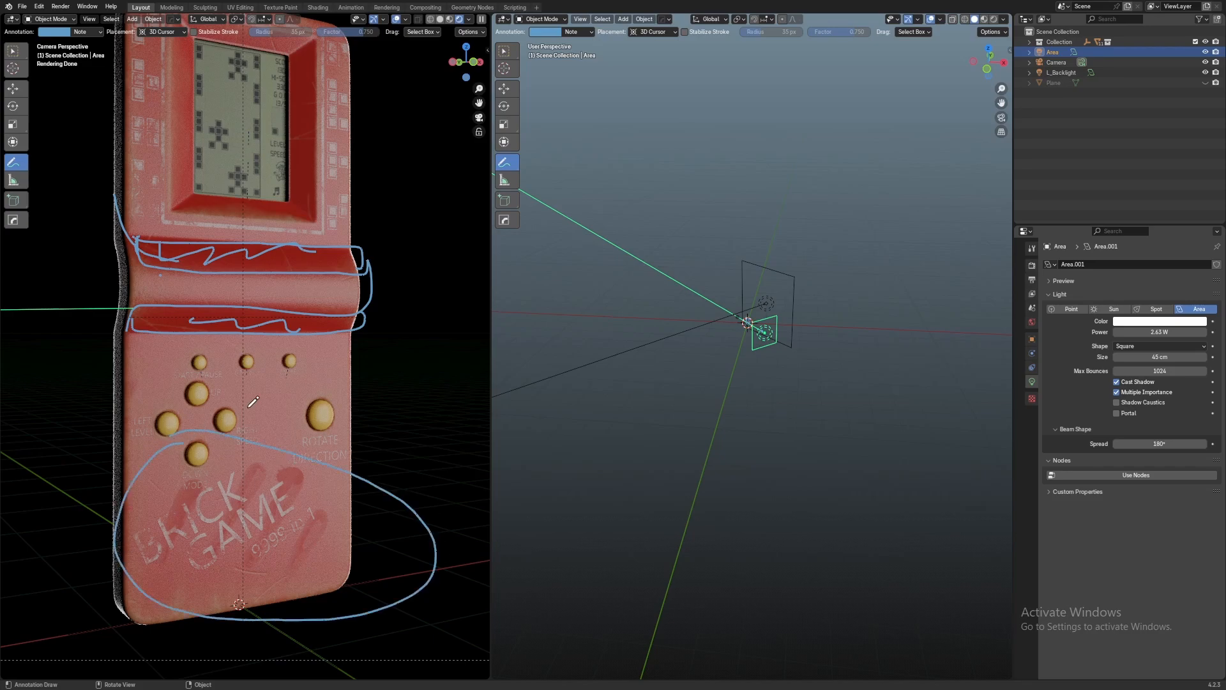
Annotate the console's small buttons up close, circling the ON/OFF button, and draw a short loop beside the rotate button
scroll(223, 357, up, 5)
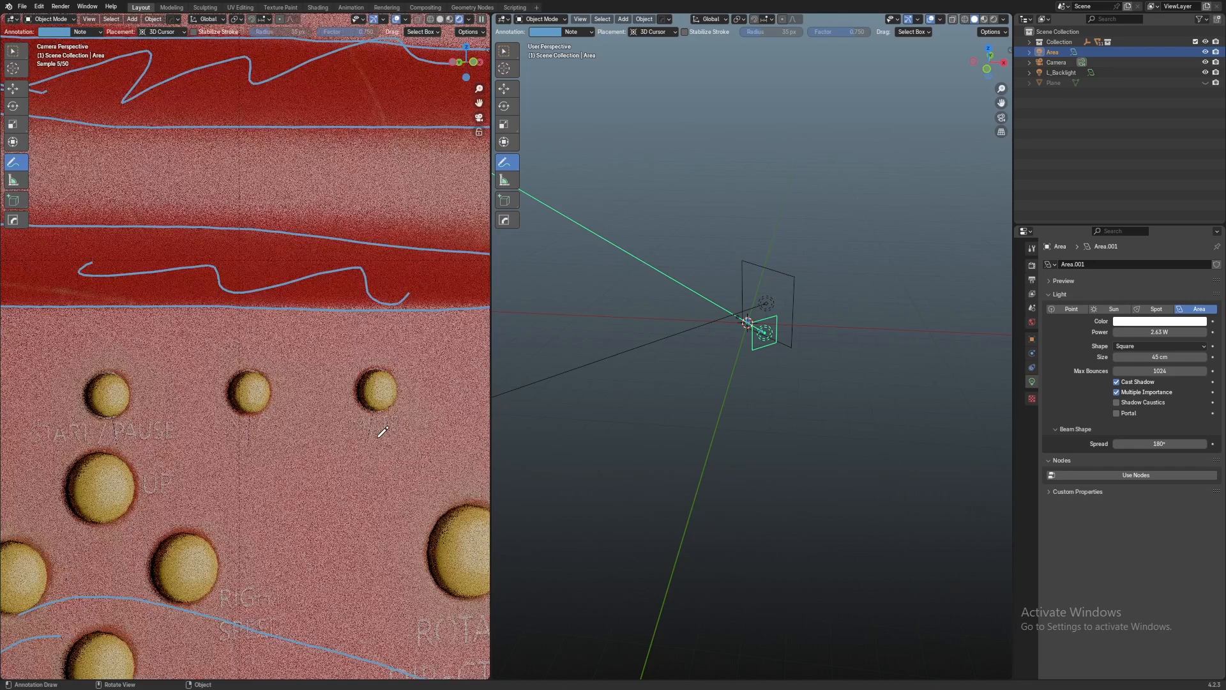
mouse_move(212, 409)
mouse_down()
mouse_move(282, 448)
mouse_move(301, 386)
mouse_move(224, 365)
mouse_up()
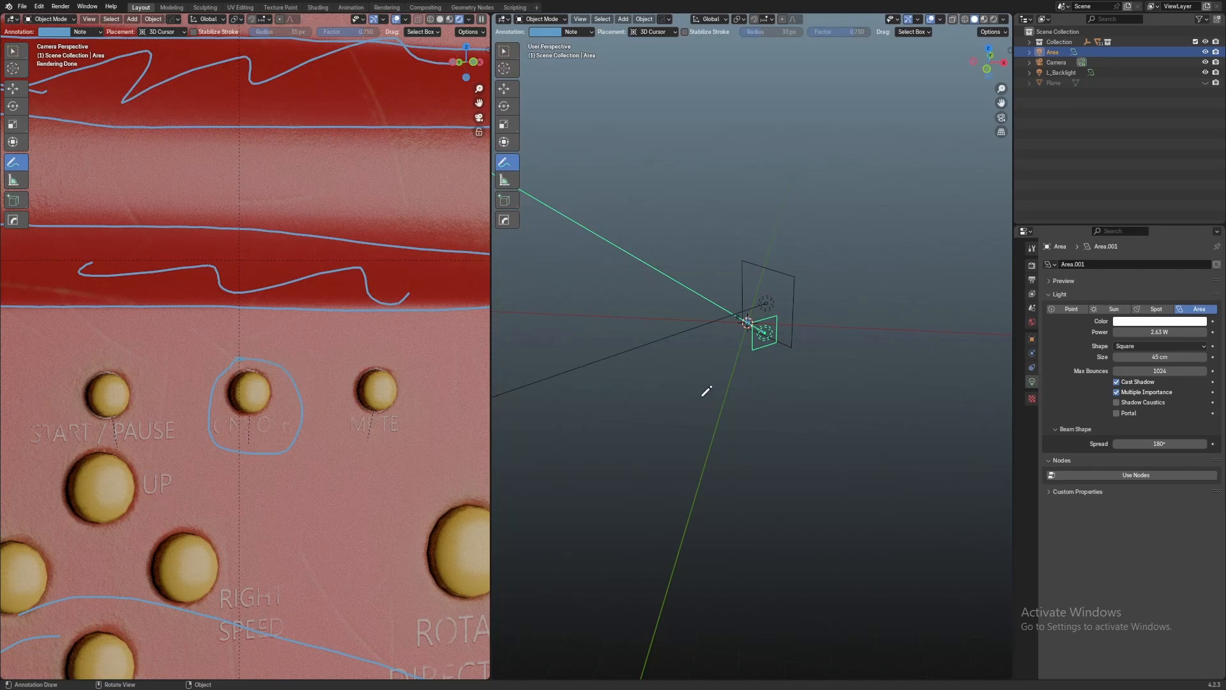
scroll(350, 397, down, 6)
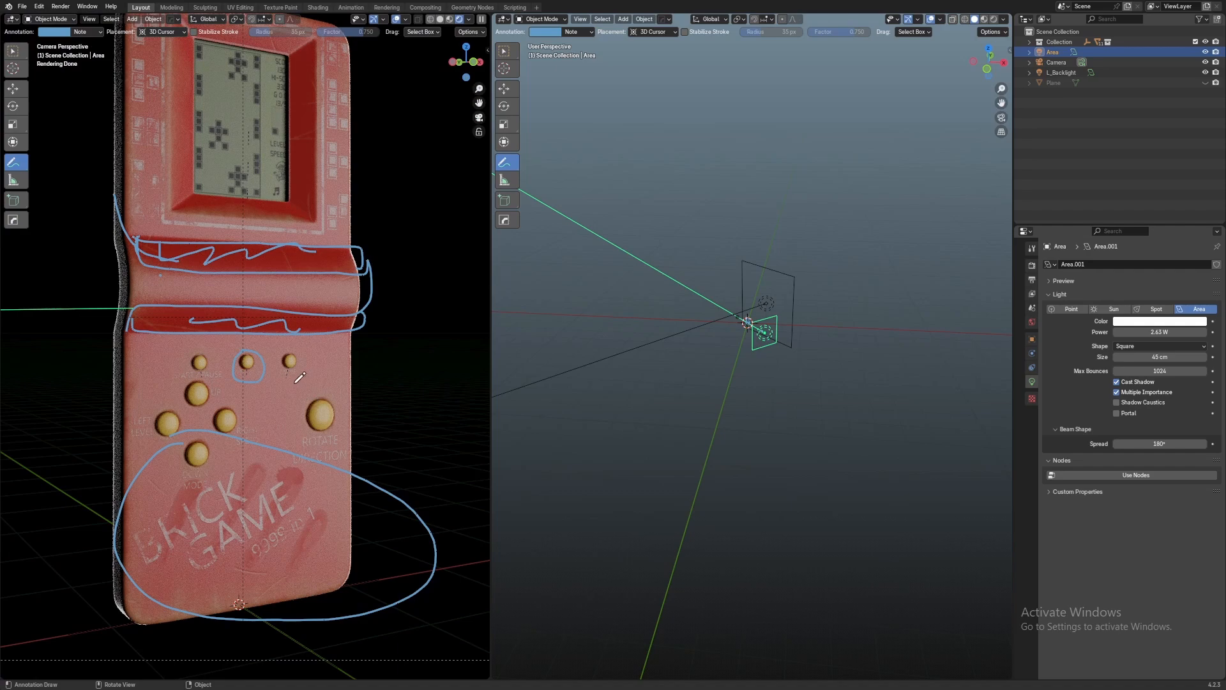
drag(288, 409, 288, 382)
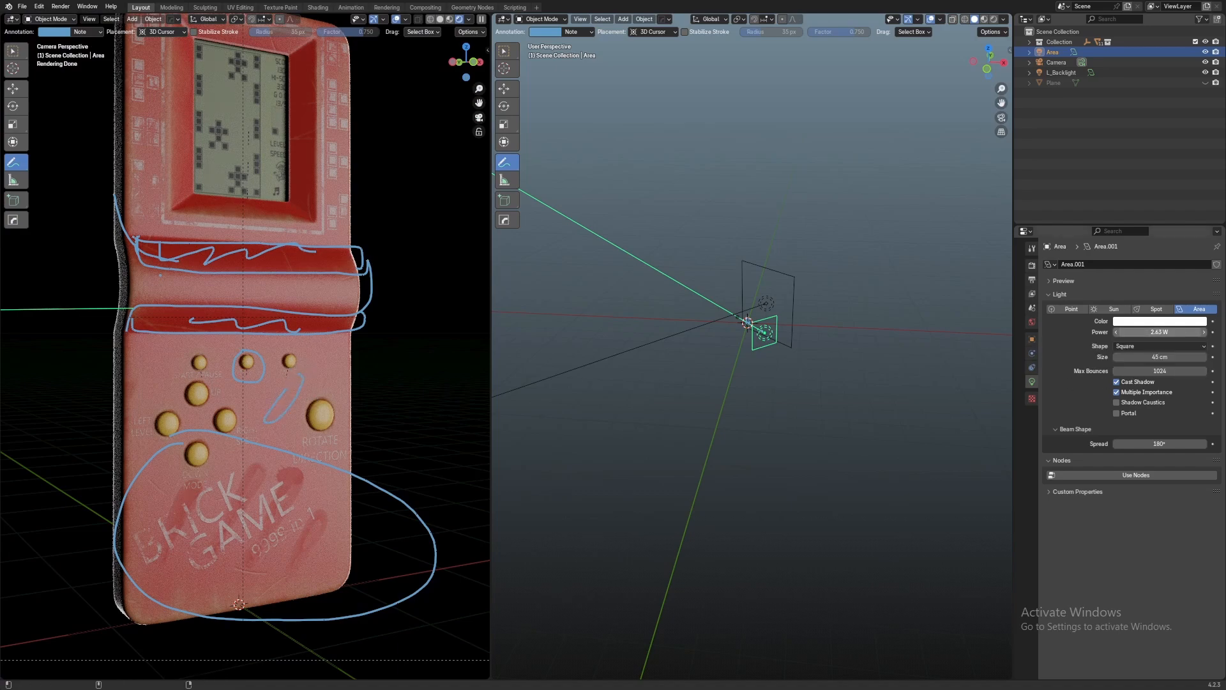
Enlarge the front area light to about 108 cm and raise its power to about 3.66 W
drag(1159, 332, 1100, 332)
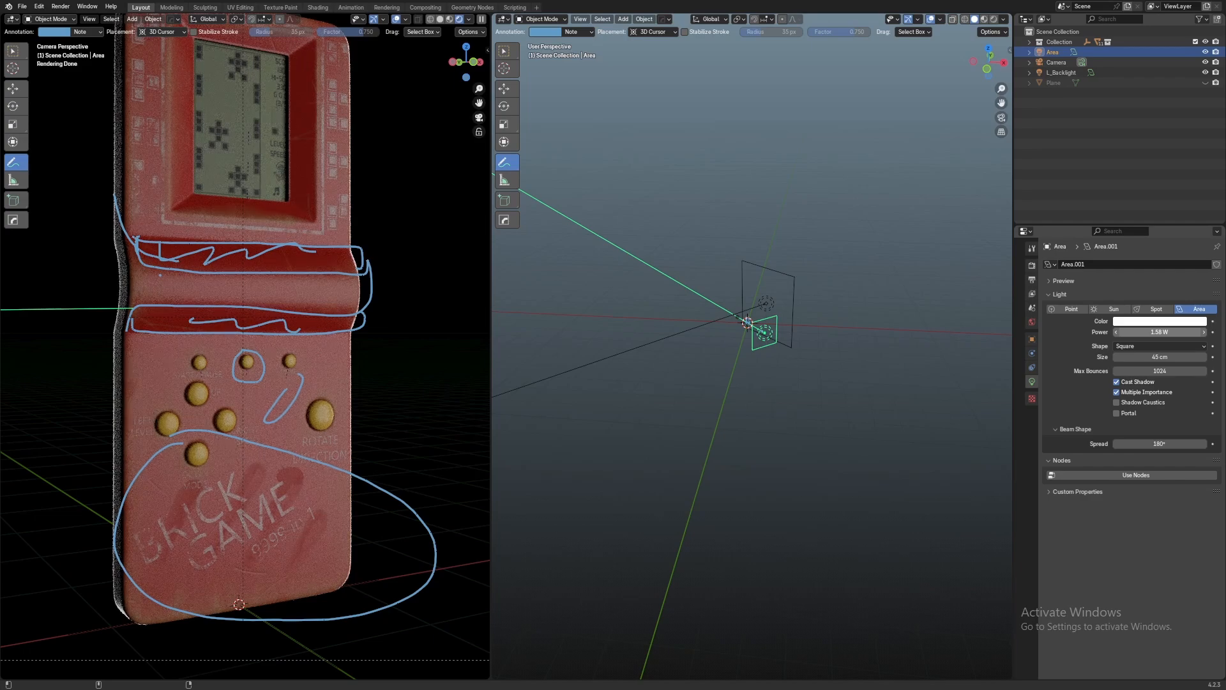
drag(1100, 332, 1130, 331)
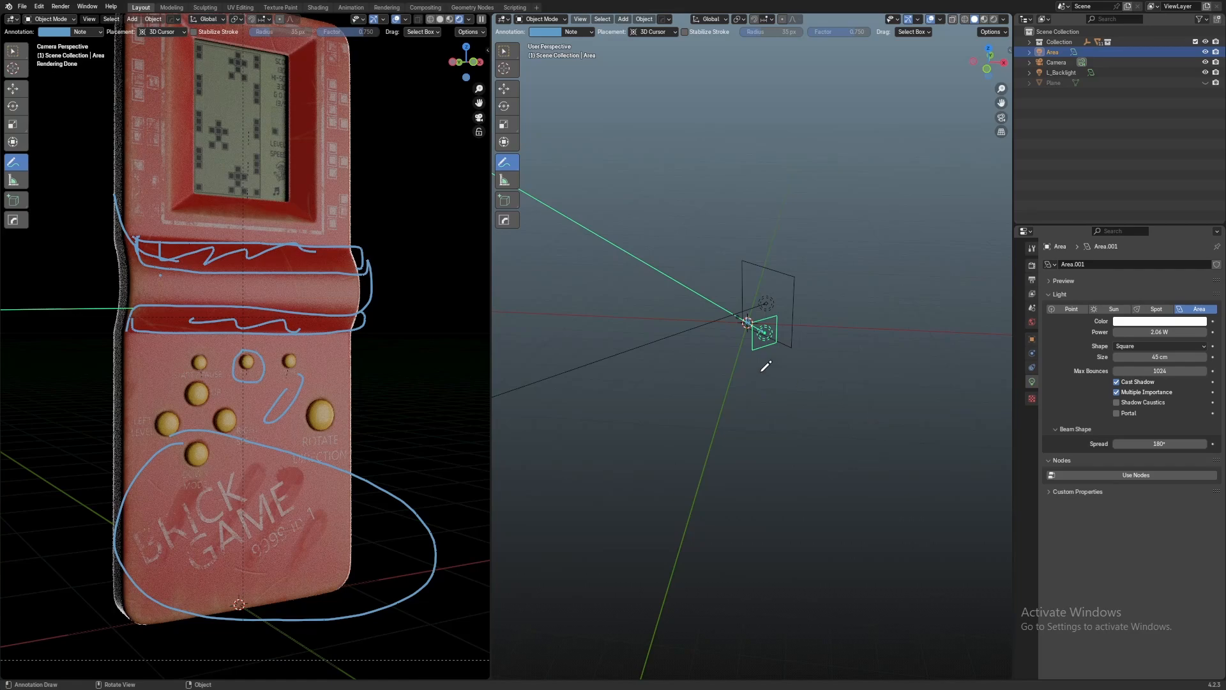
drag(754, 348, 744, 389)
drag(1160, 332, 1188, 331)
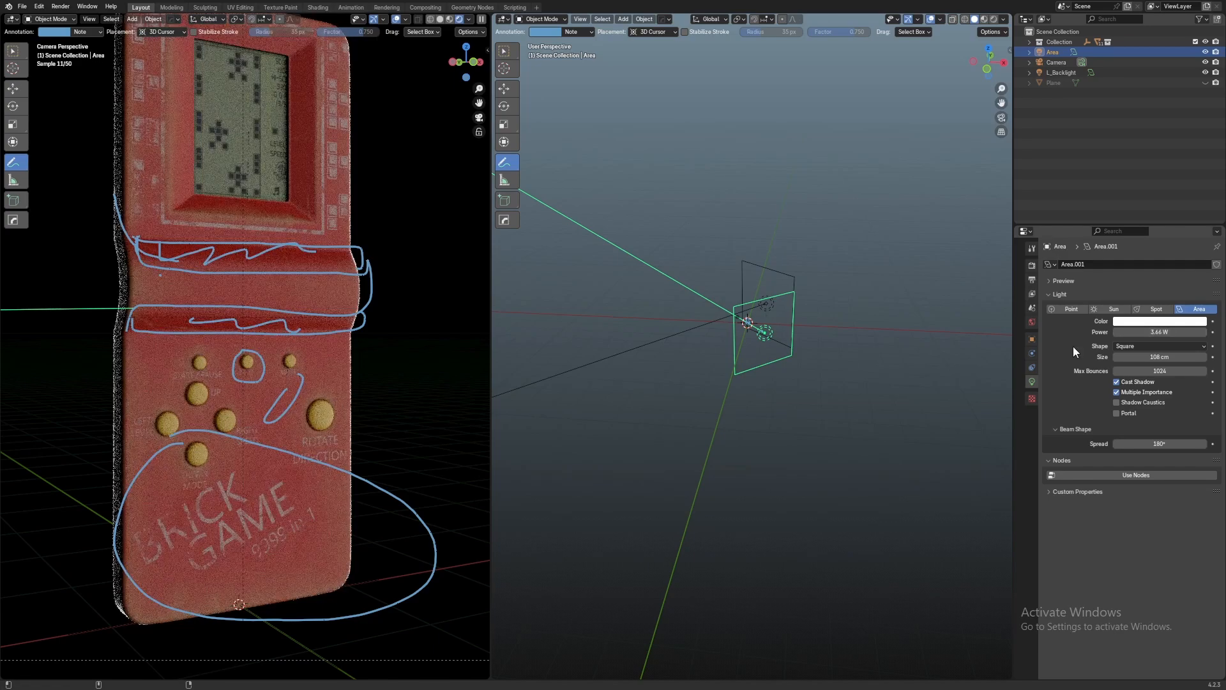
scroll(714, 274, up, 1)
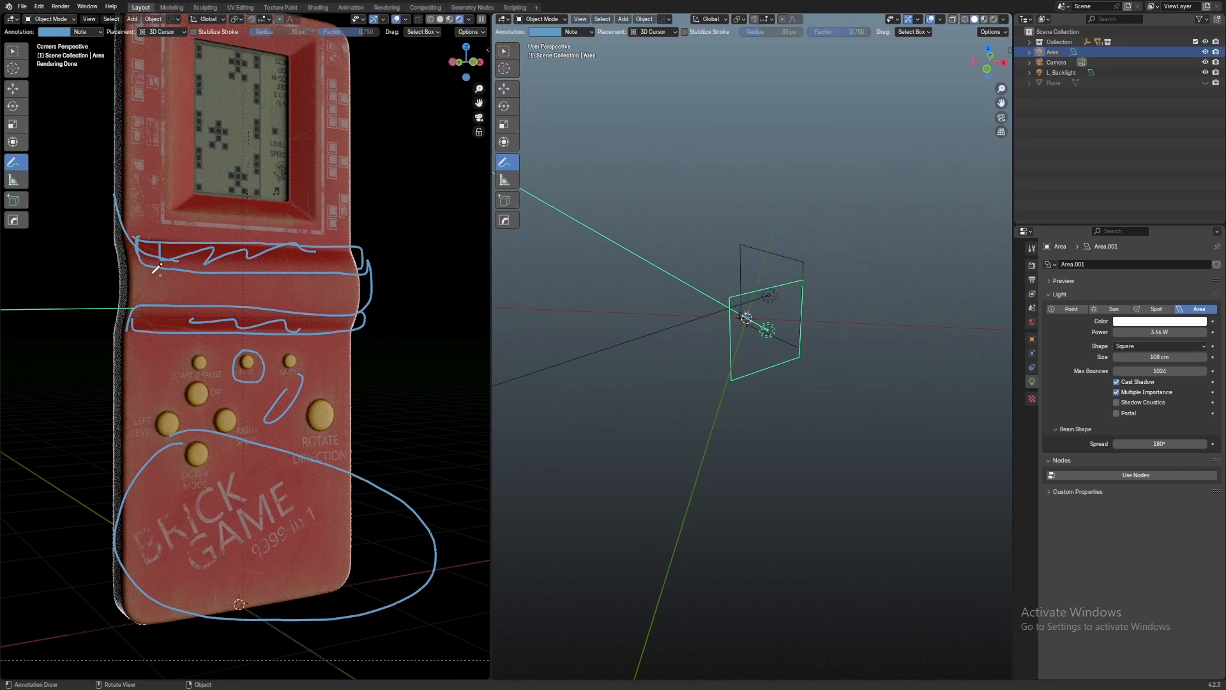
Erase all freehand annotations from the console view and return to the selection tool
drag(14, 165, 87, 230)
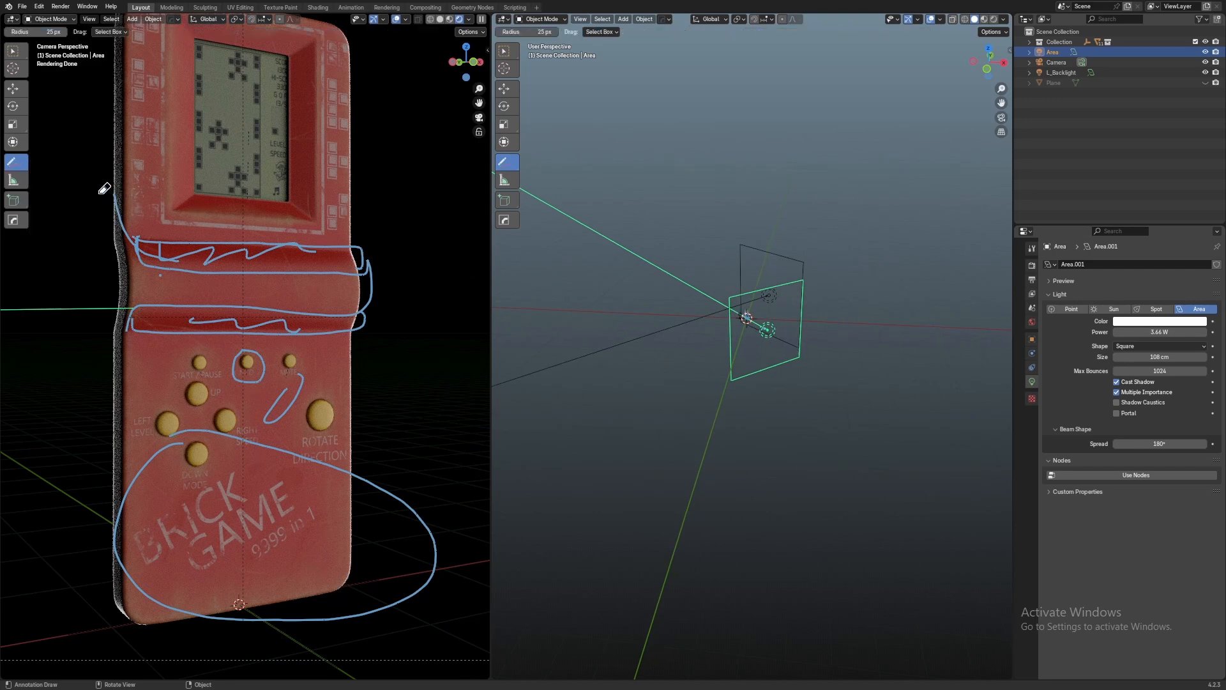
mouse_move(104, 189)
mouse_down()
mouse_move(400, 260)
mouse_move(112, 289)
mouse_move(156, 356)
mouse_move(222, 341)
mouse_move(131, 328)
mouse_move(260, 460)
mouse_move(275, 393)
mouse_move(315, 401)
mouse_up()
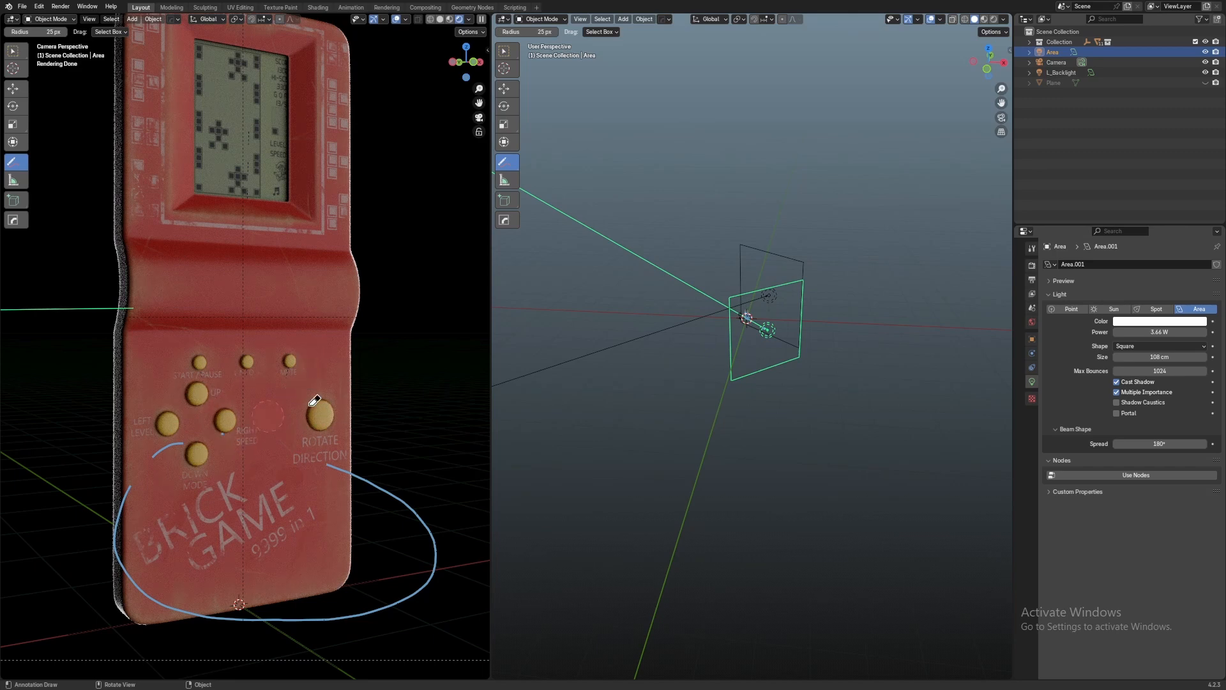
mouse_move(222, 418)
mouse_down()
mouse_move(105, 547)
mouse_move(110, 570)
mouse_move(241, 596)
mouse_move(413, 582)
mouse_move(386, 488)
mouse_move(329, 465)
mouse_up()
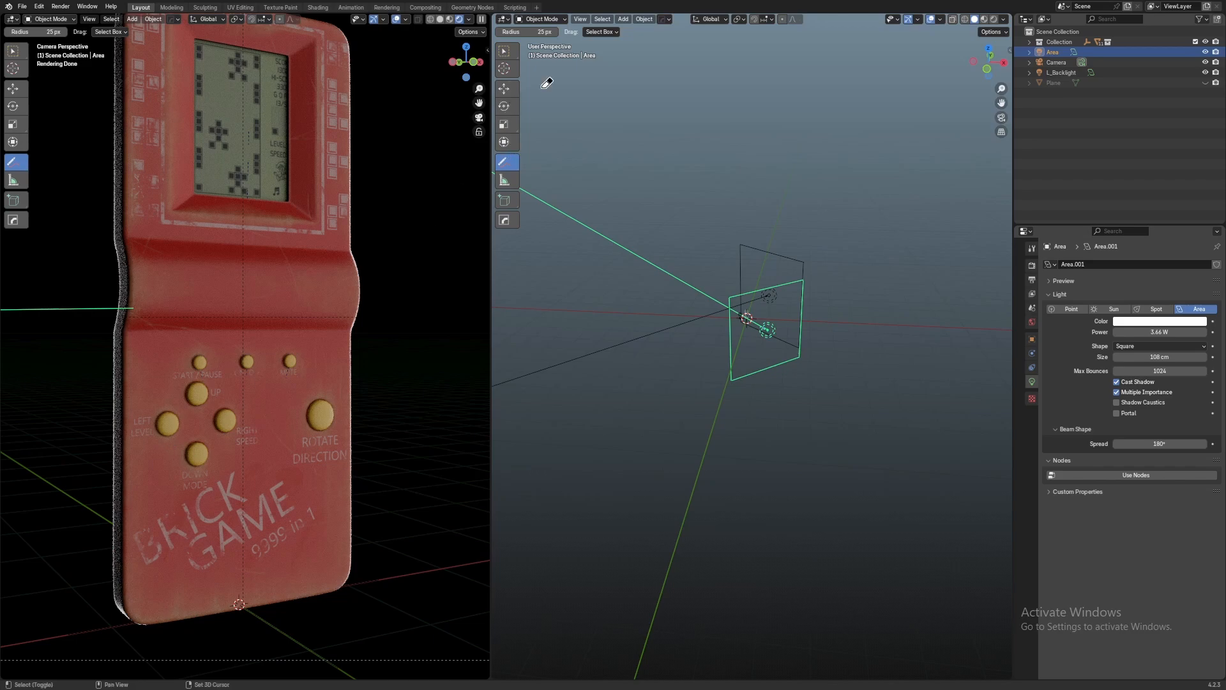
key(shift+space)
click(711, 80)
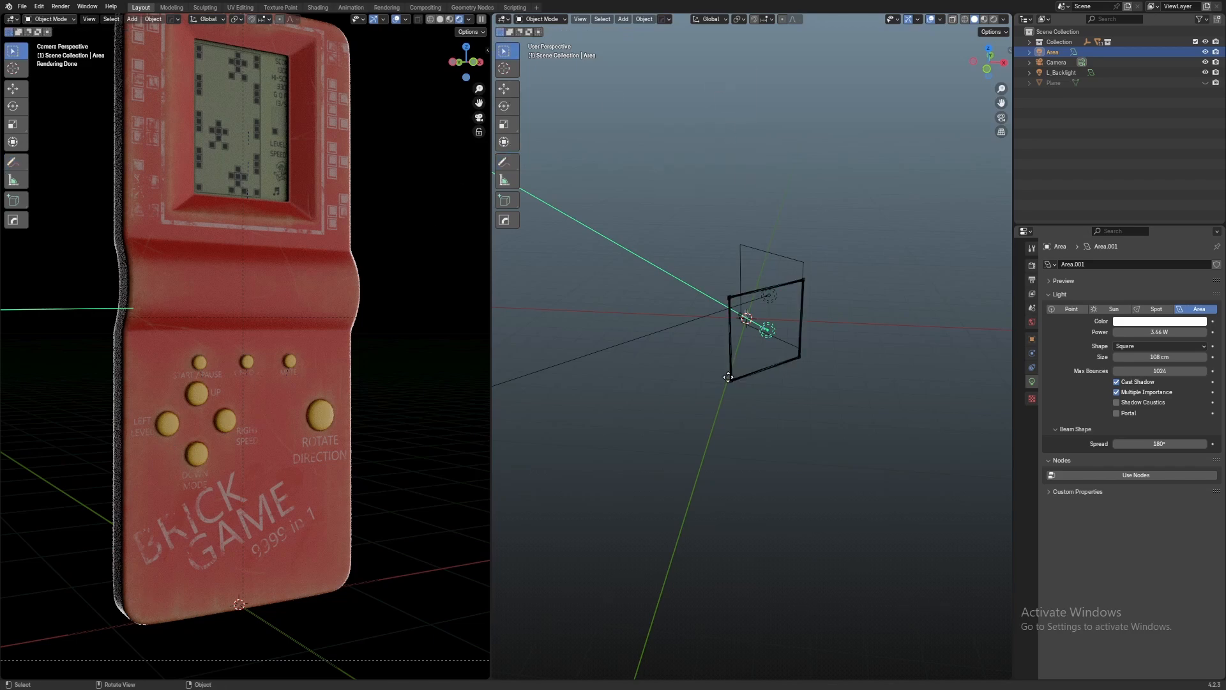
Shrink the front area light to about 54 cm and view the light arrangement from several sides
drag(732, 379, 745, 351)
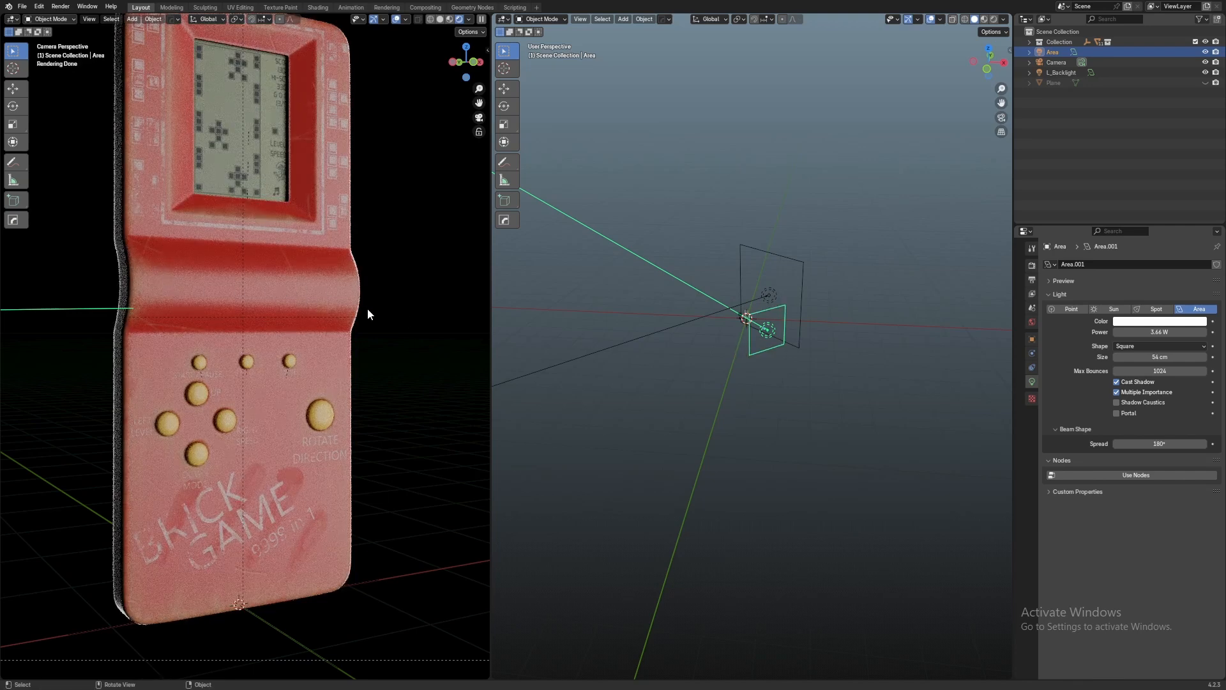
middle_drag(753, 463, 683, 420)
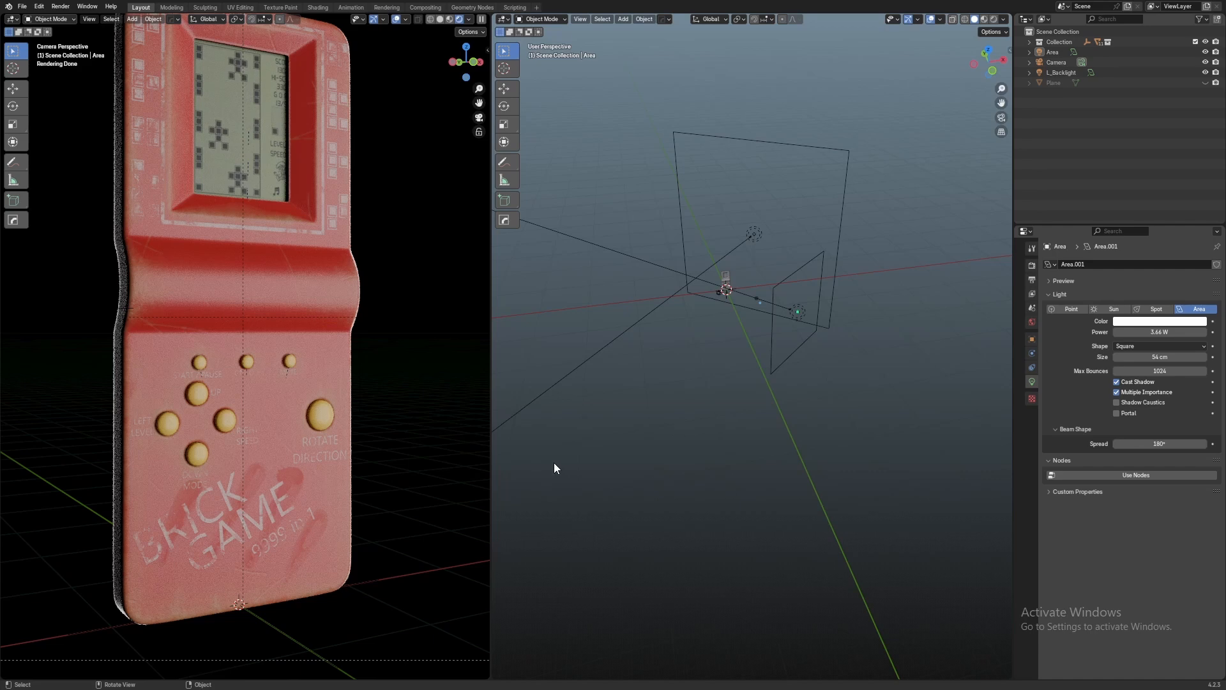
middle_drag(486, 456, 849, 363)
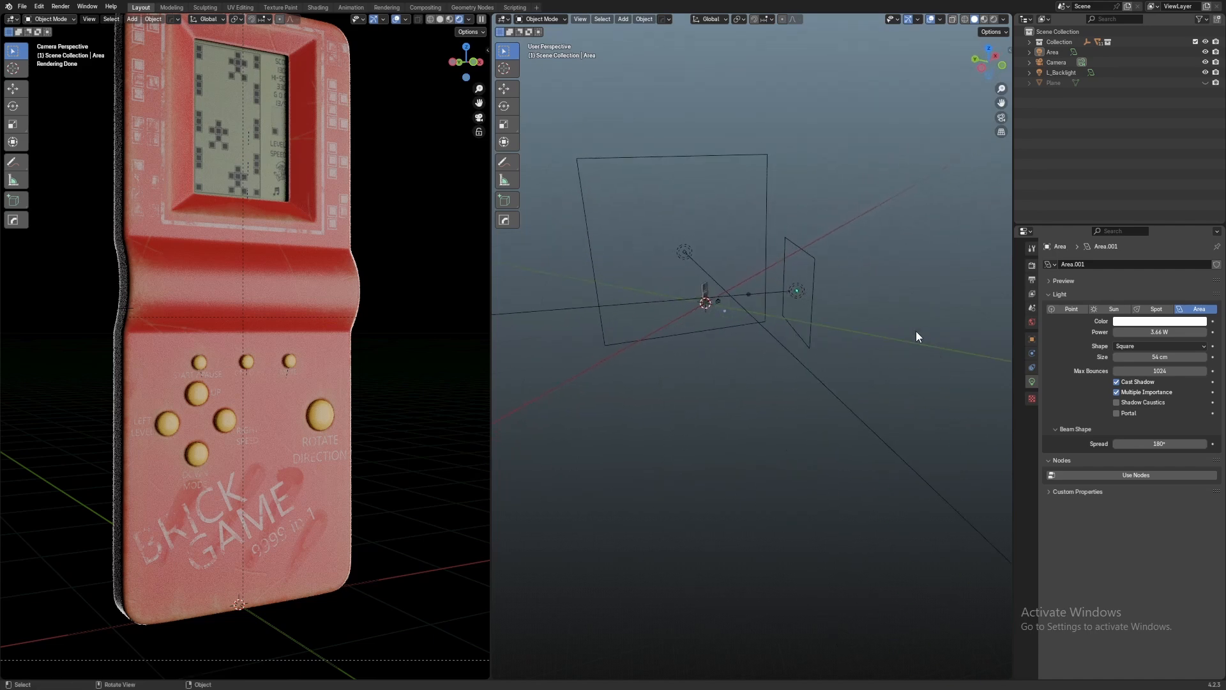
scroll(916, 330, up, 2)
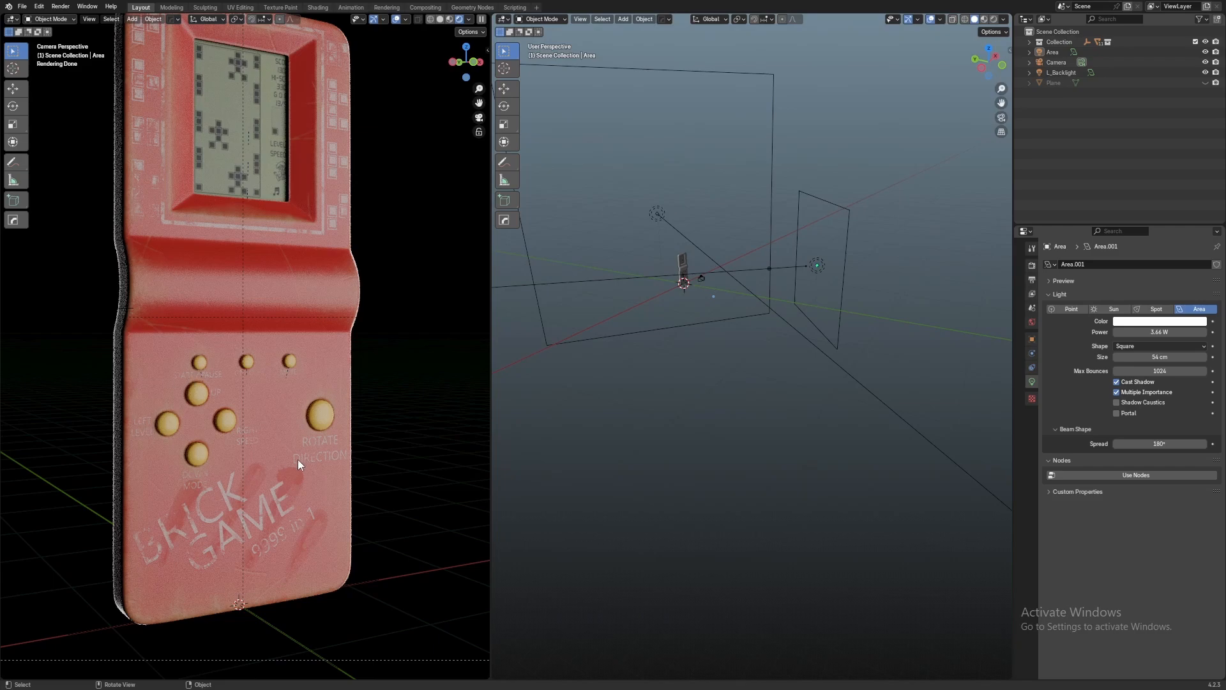
middle_drag(639, 358, 930, 359)
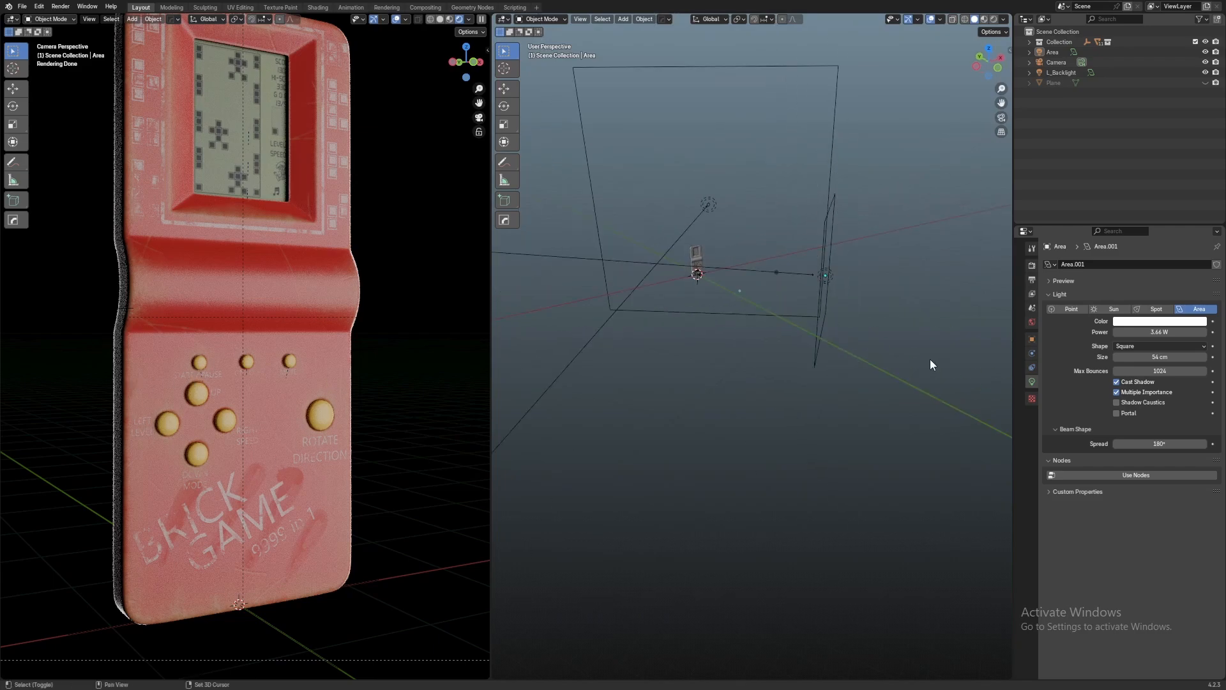
Add a plane mesh and scale it down to a small square beneath the console
key(shift+a)
mouse_move(910, 237)
click(977, 238)
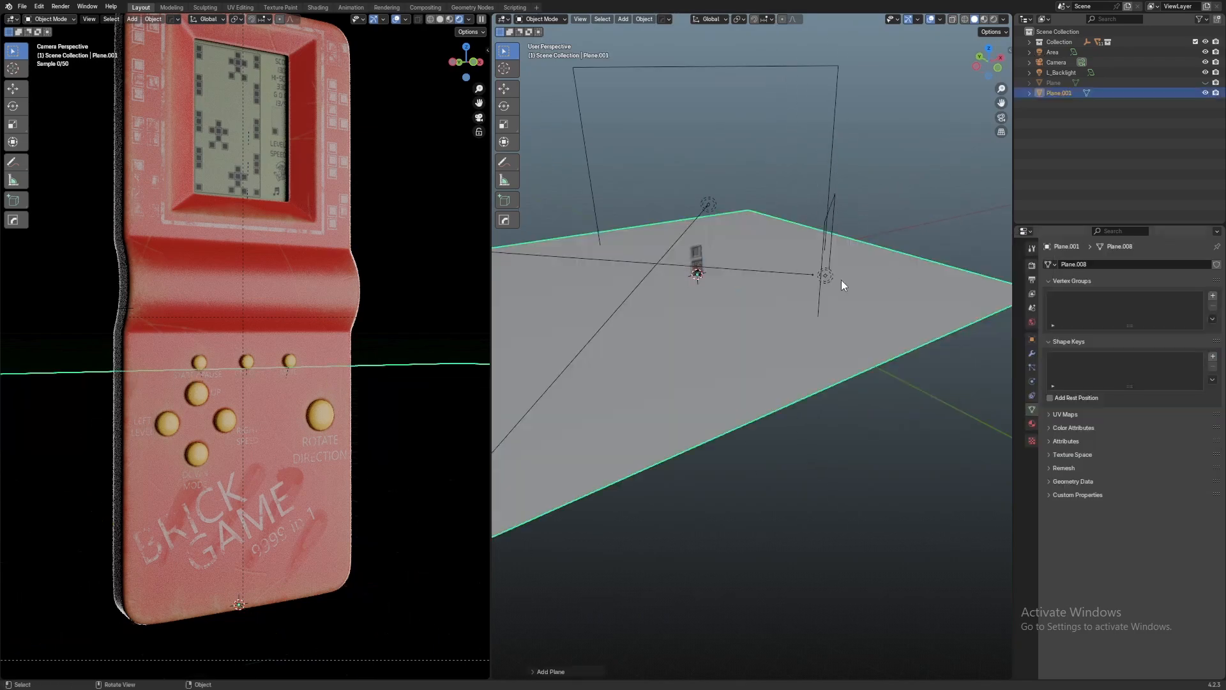
middle_drag(841, 280, 815, 309)
key(s)
click(756, 309)
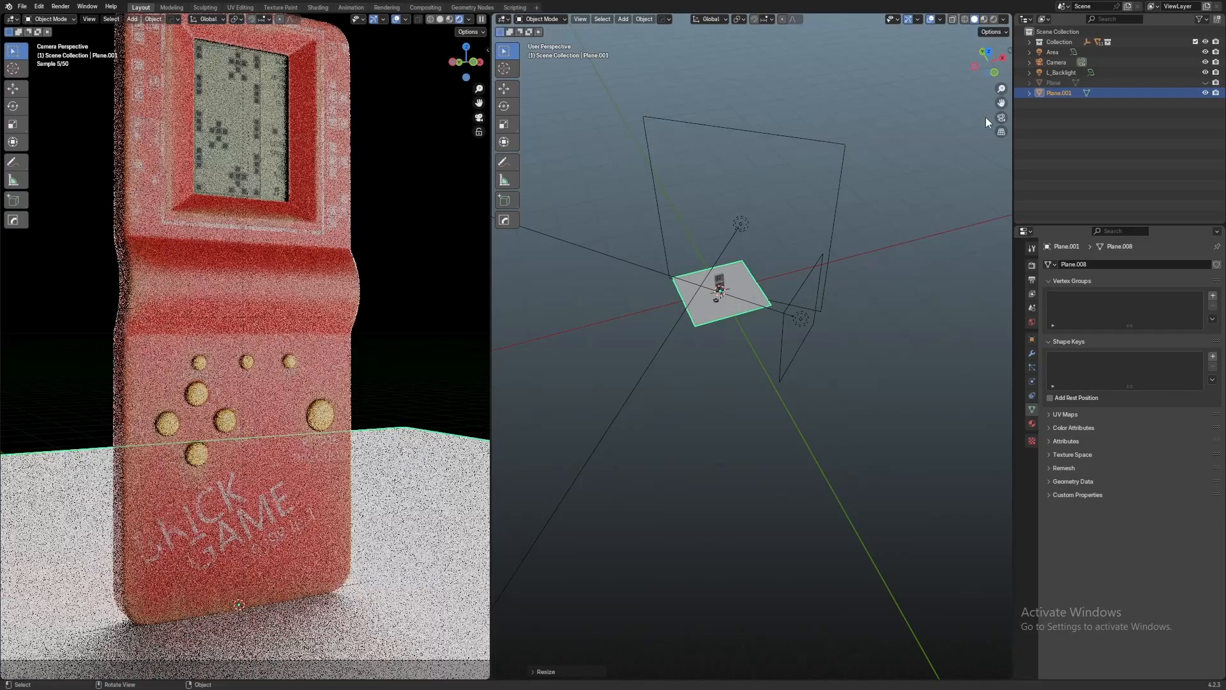
Rotate the plane upright in the side view
click(992, 55)
middle_drag(775, 392, 856, 287)
click(980, 71)
key(r)
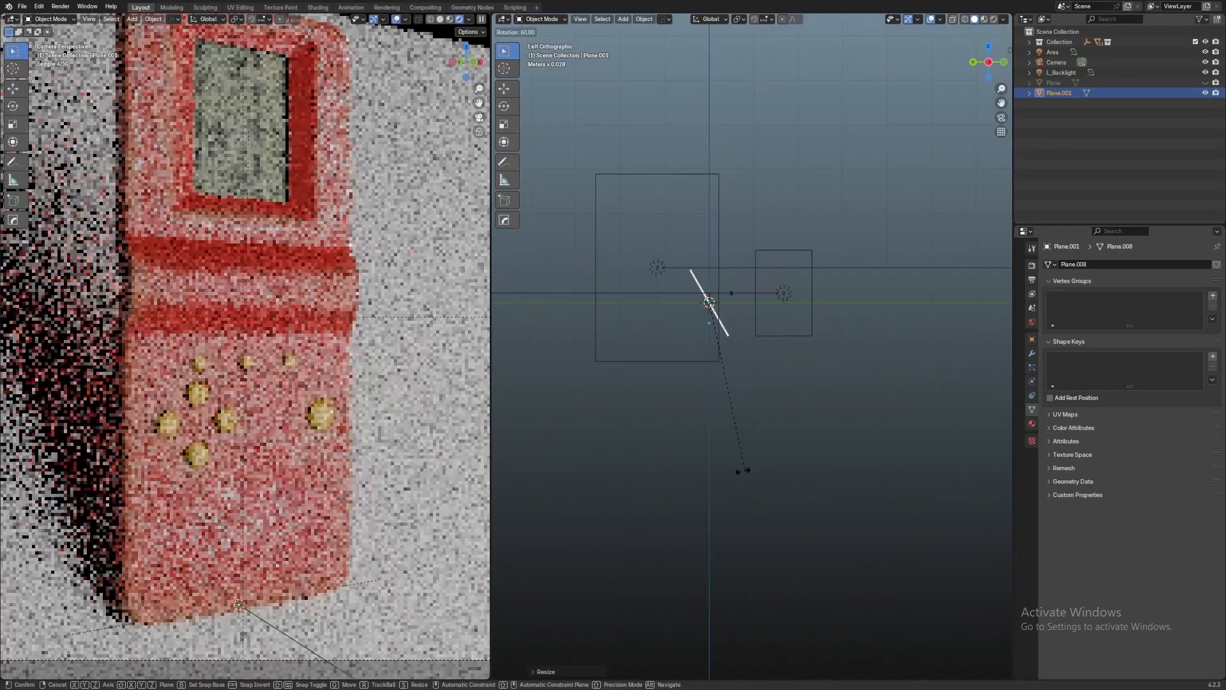
click(644, 491)
Move the upright plane away from the console to a position below it
scroll(718, 355, up, 4)
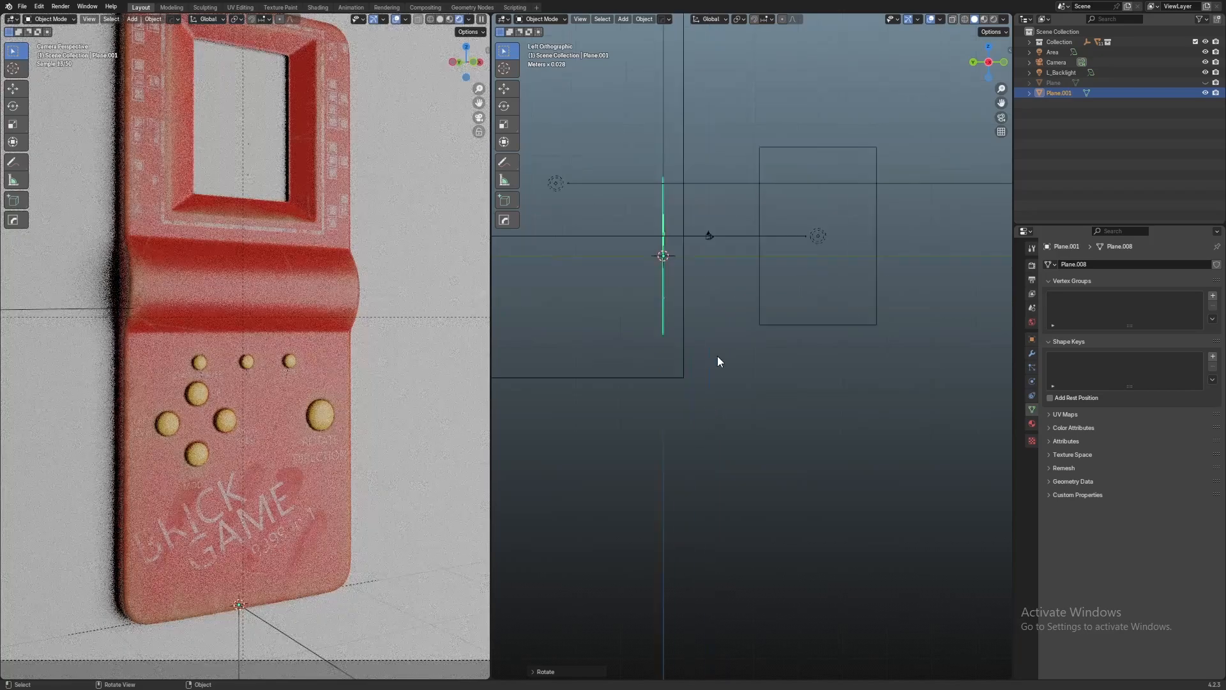
key(shift+space)
click(685, 378)
drag(667, 226, 686, 332)
middle_drag(822, 320, 766, 322)
drag(699, 291, 691, 335)
Delete the upright plane
key(x)
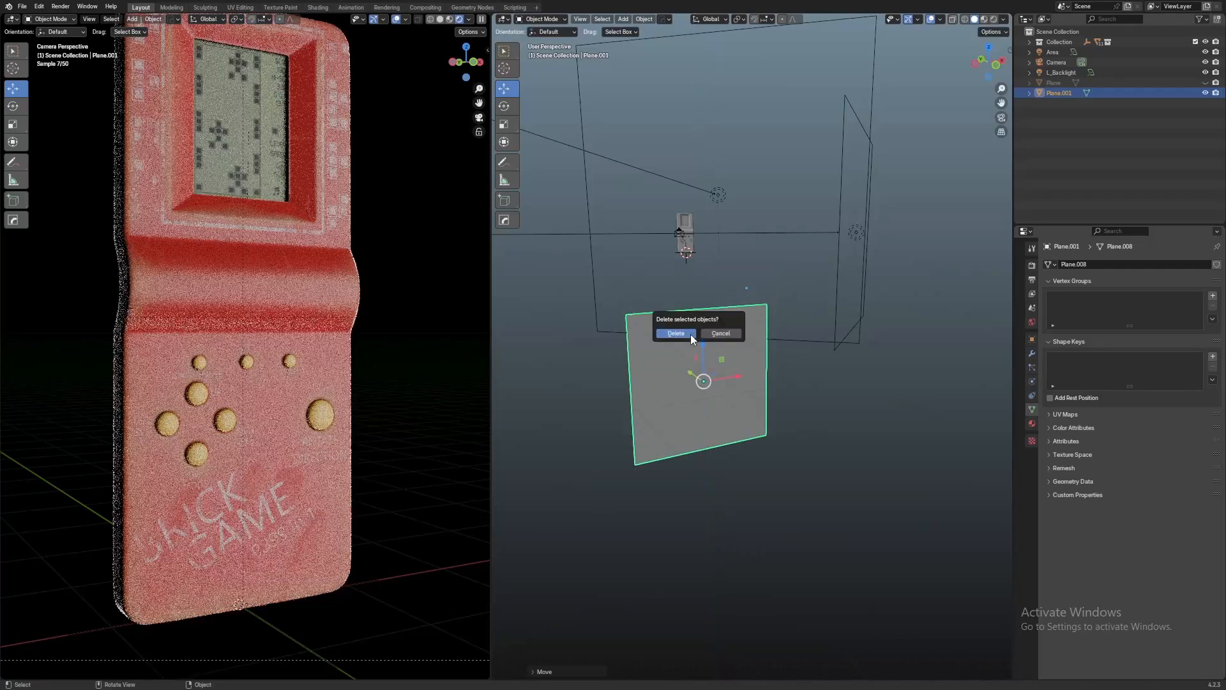
click(691, 334)
Try narrowing the front area light's beam spread to 155° and 87.5°, then undo the spread changes
scroll(754, 352, up, 2)
middle_drag(758, 355, 852, 417)
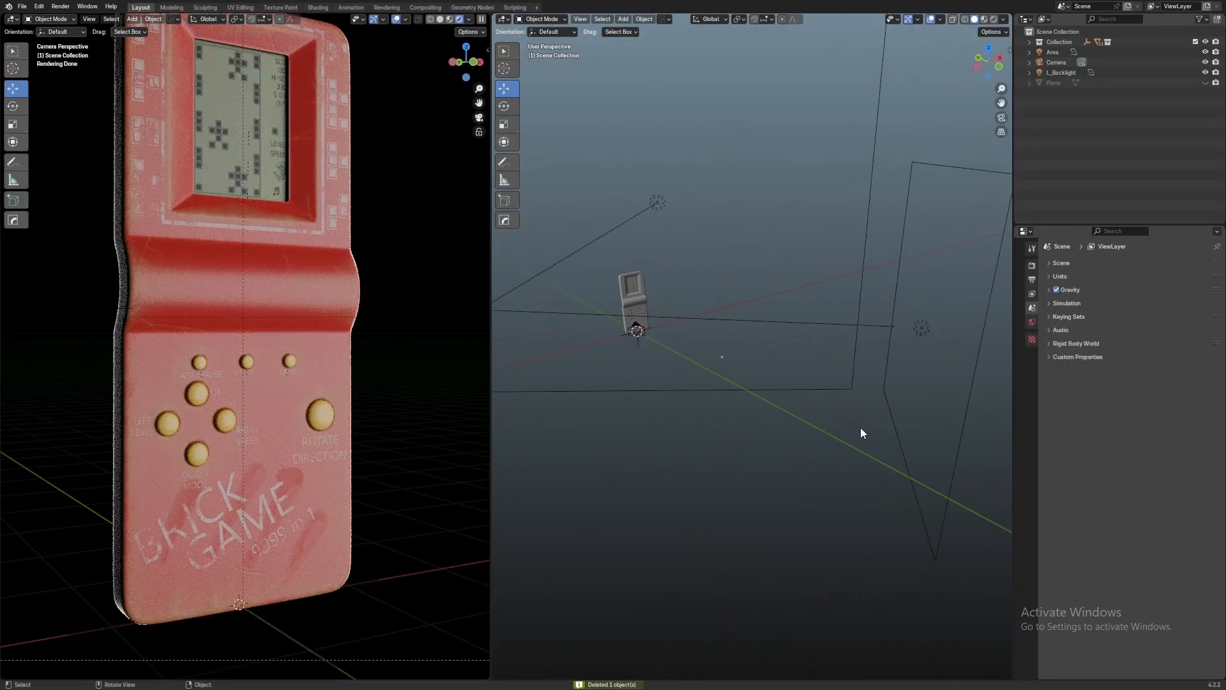
click(923, 325)
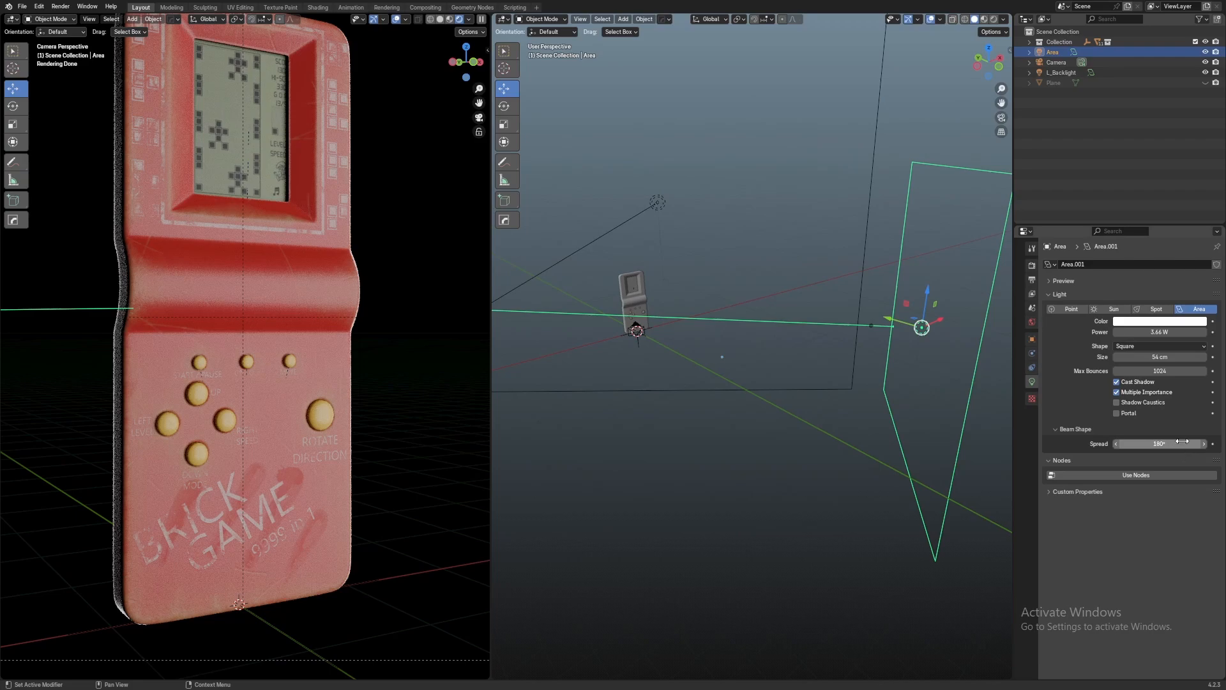
drag(1160, 444, 1147, 444)
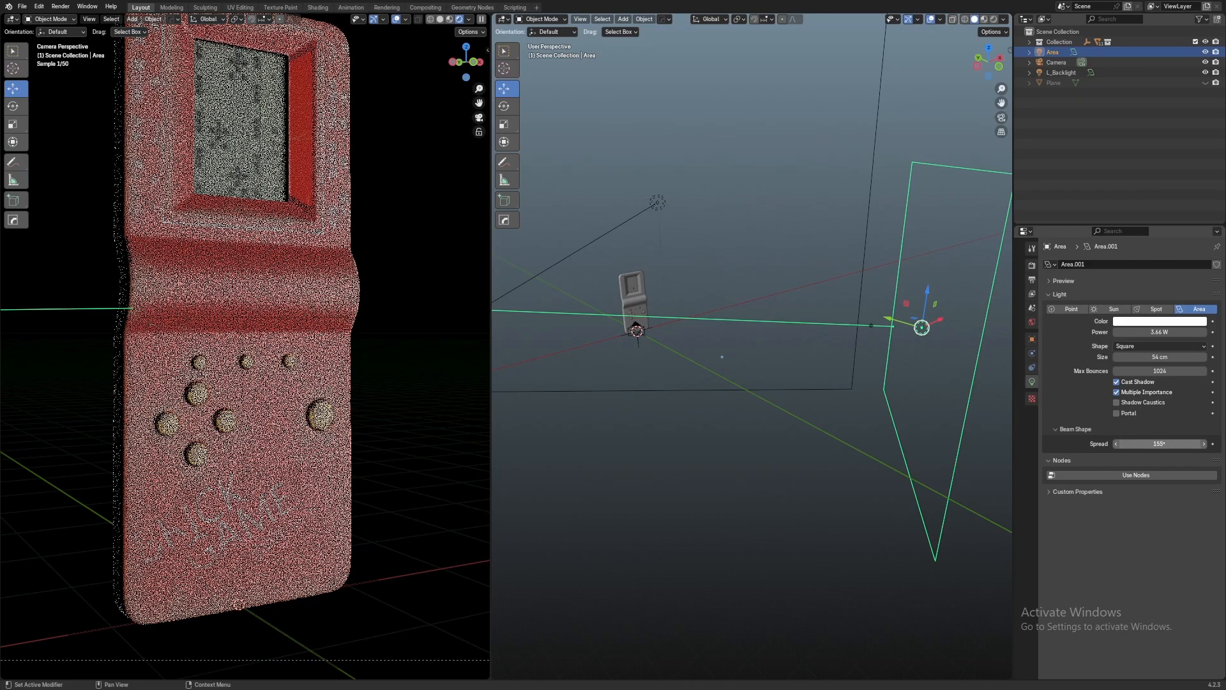
drag(1159, 444, 1145, 443)
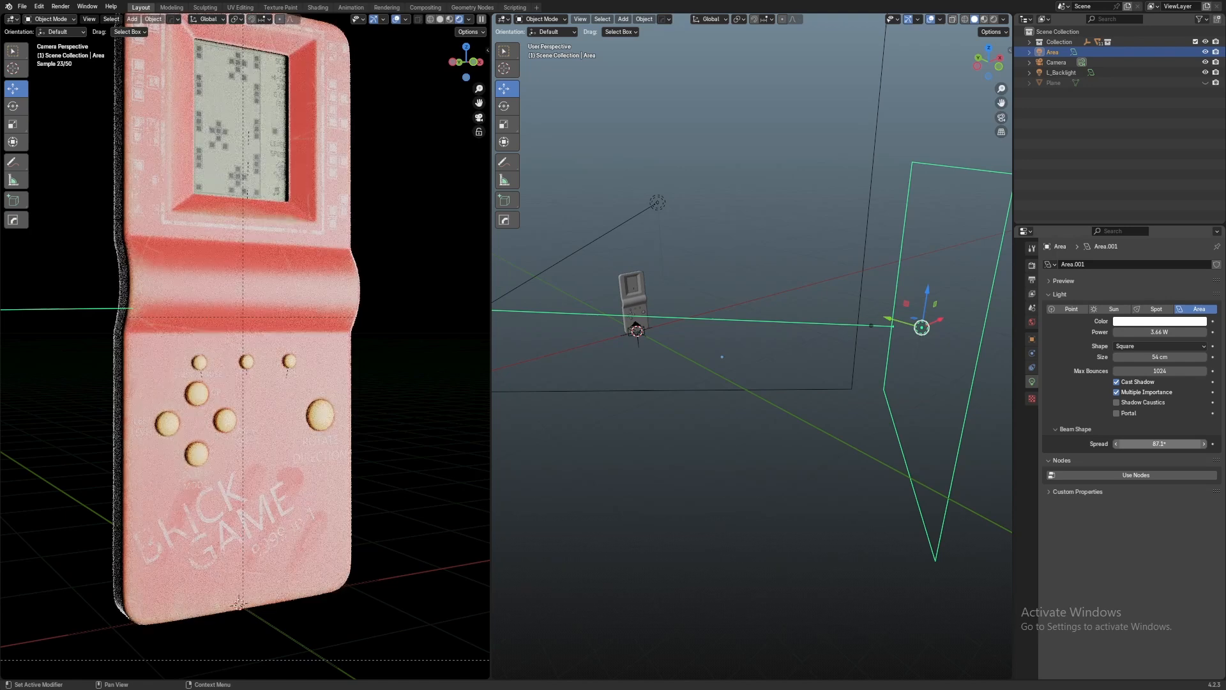
key(ctrl+z)
Switch back to the selection tool and deselect the front area light
middle_drag(756, 355, 745, 381)
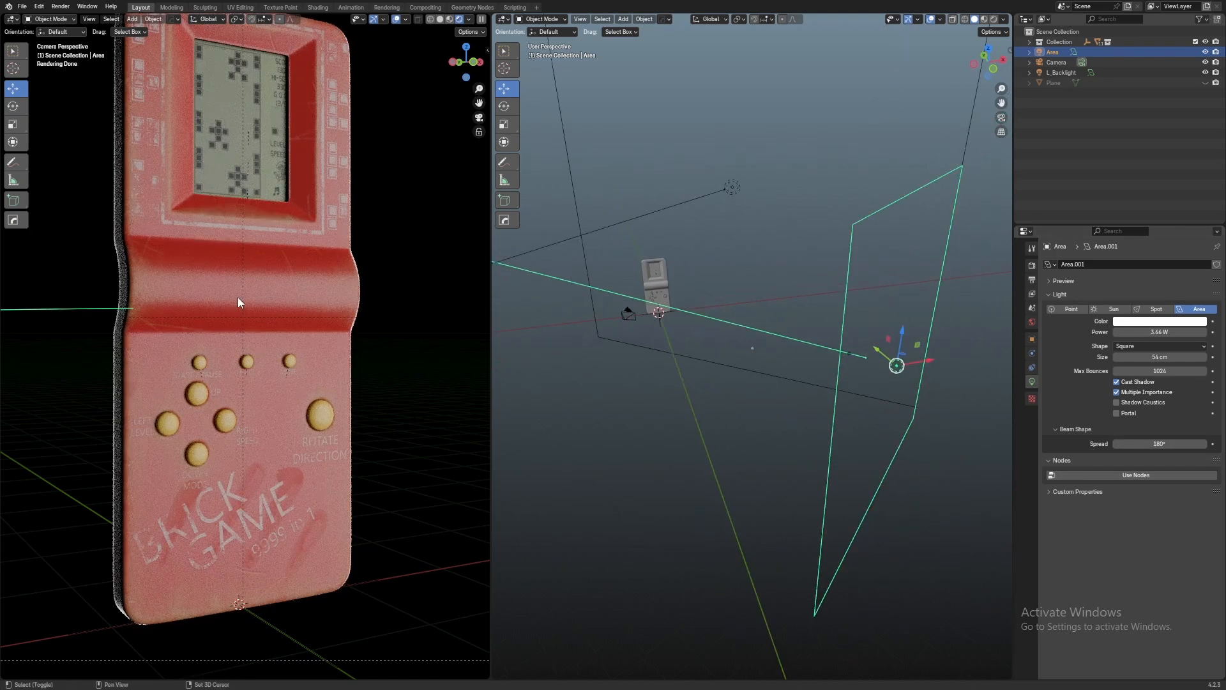
middle_drag(933, 414, 806, 437)
mouse_move(506, 167)
mouse_down()
mouse_move(536, 174)
mouse_move(592, 237)
mouse_up()
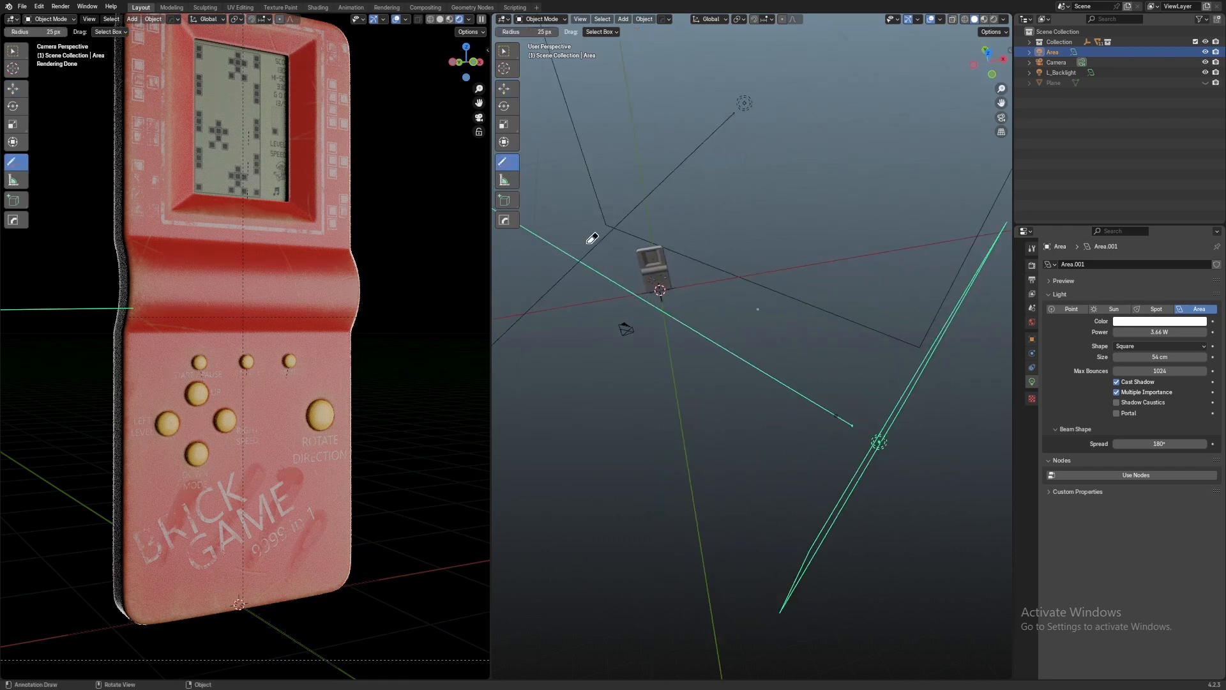
click(504, 51)
click(833, 176)
Assign an Environment Texture to the world background color
click(1032, 322)
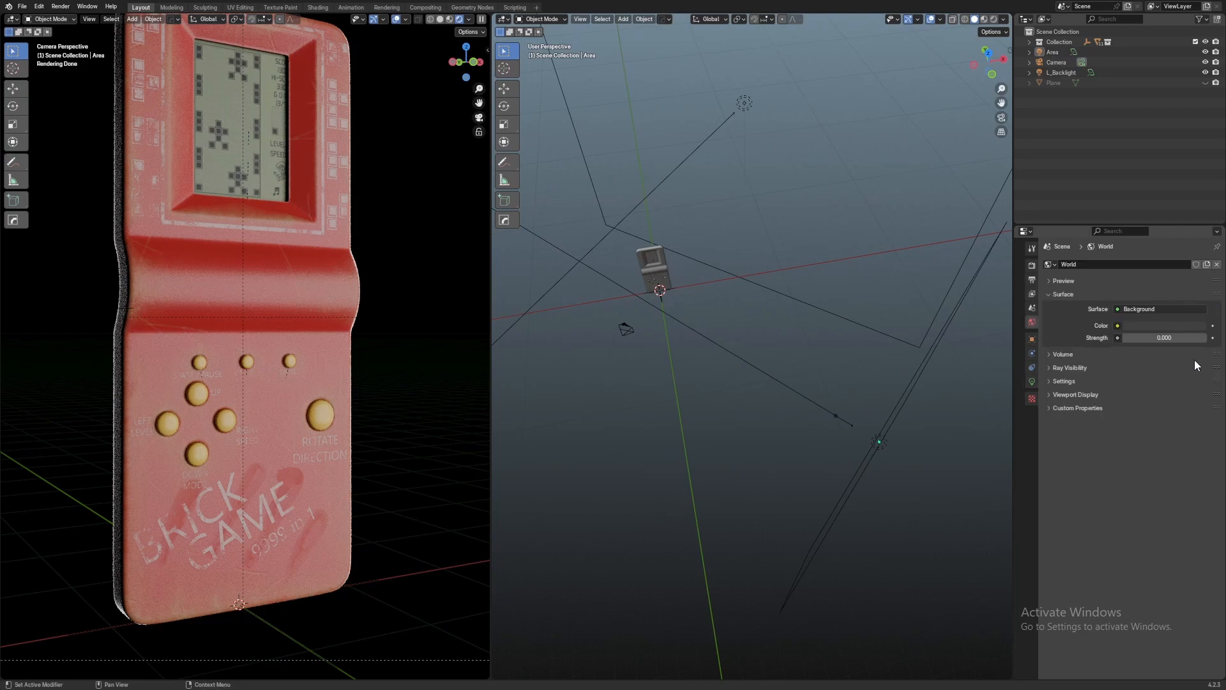
click(1118, 326)
click(1117, 326)
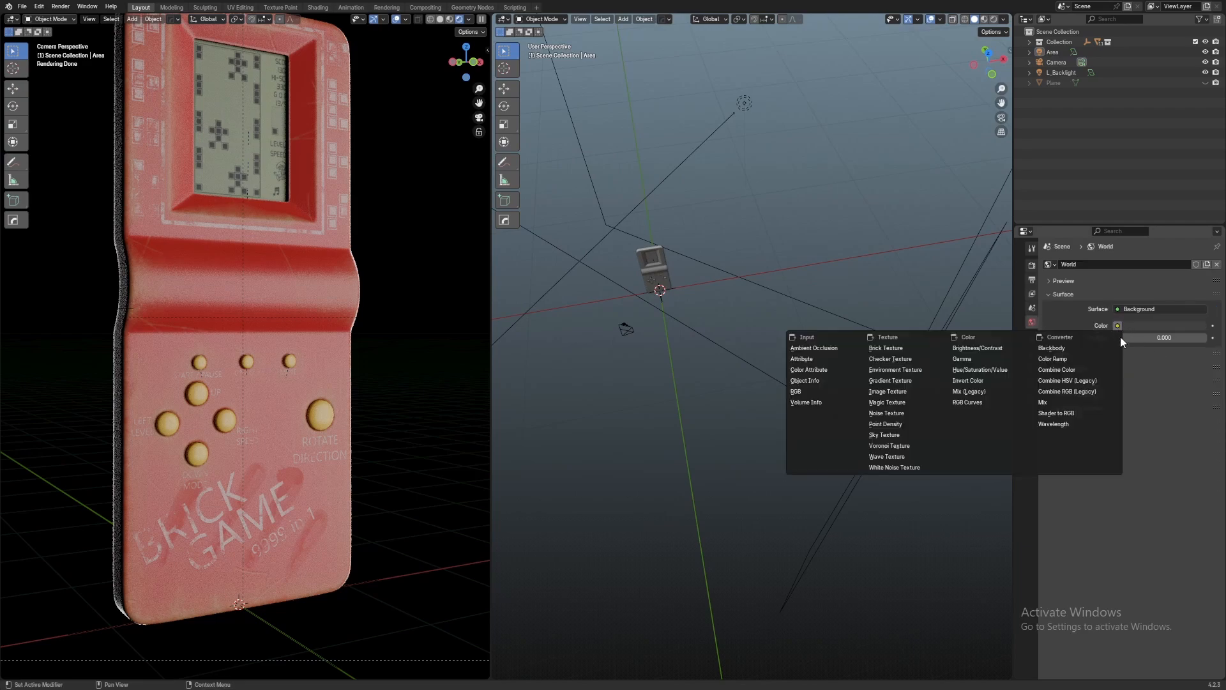
click(911, 370)
Load blue_photo_studio_2k.exr from the HDRI folder as the world's environment image
click(1171, 337)
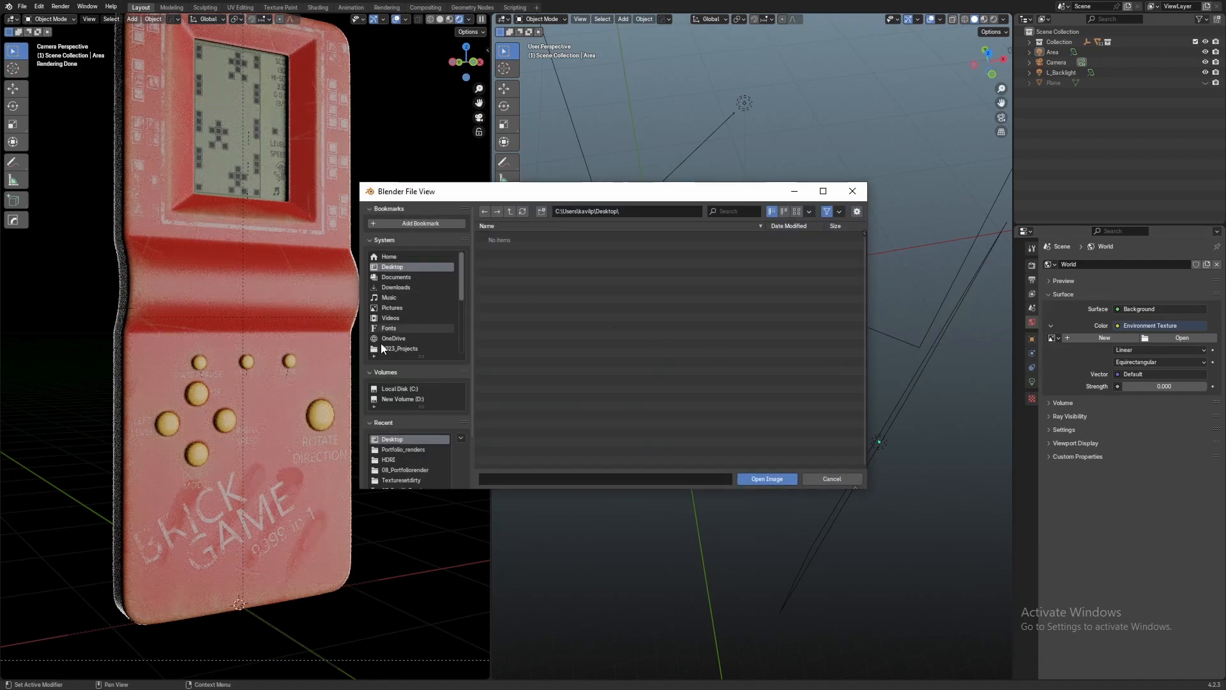
click(389, 460)
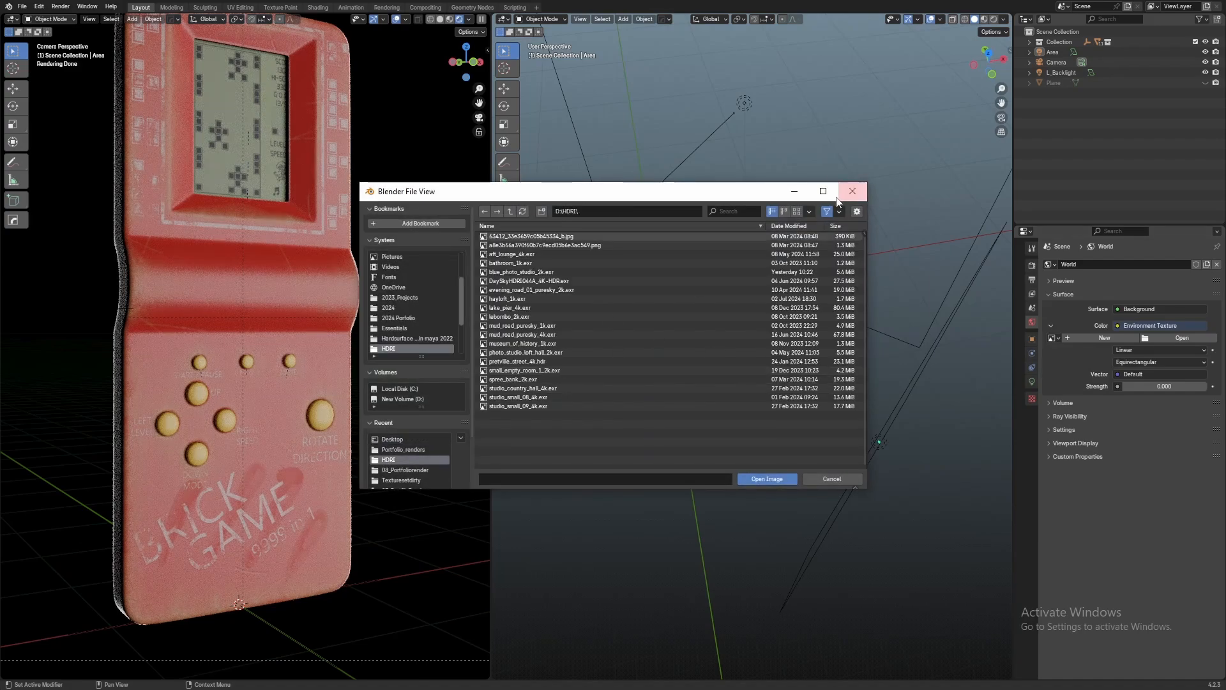
click(796, 210)
click(753, 263)
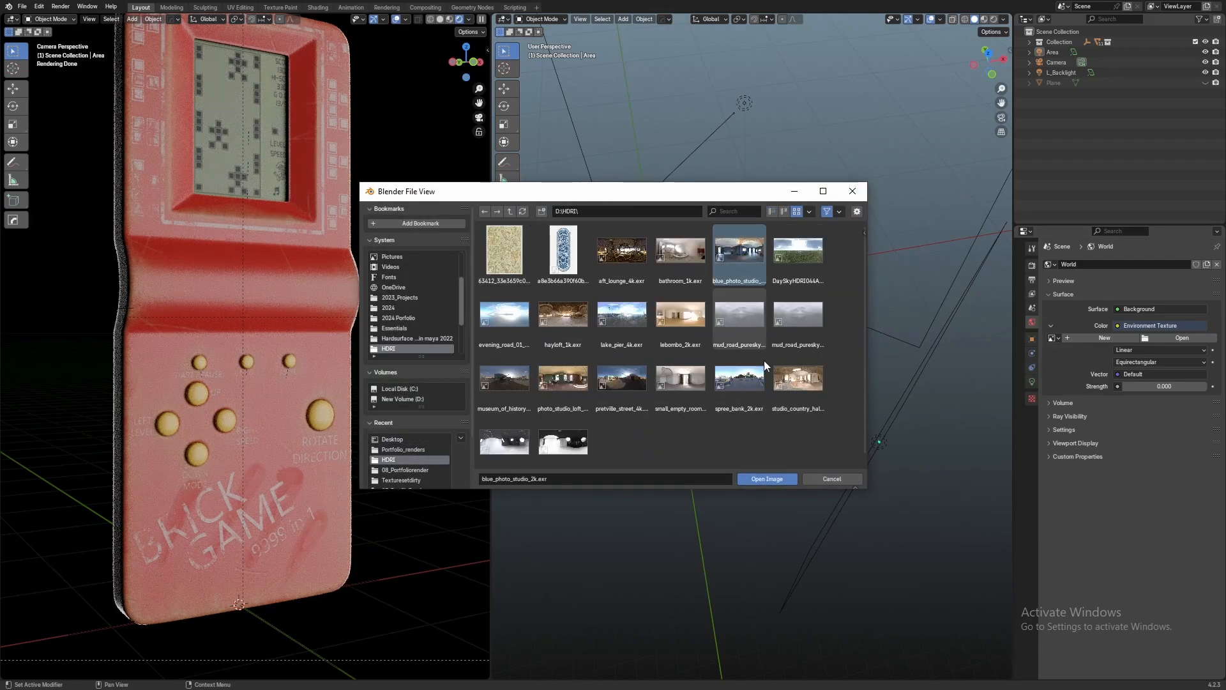
click(770, 478)
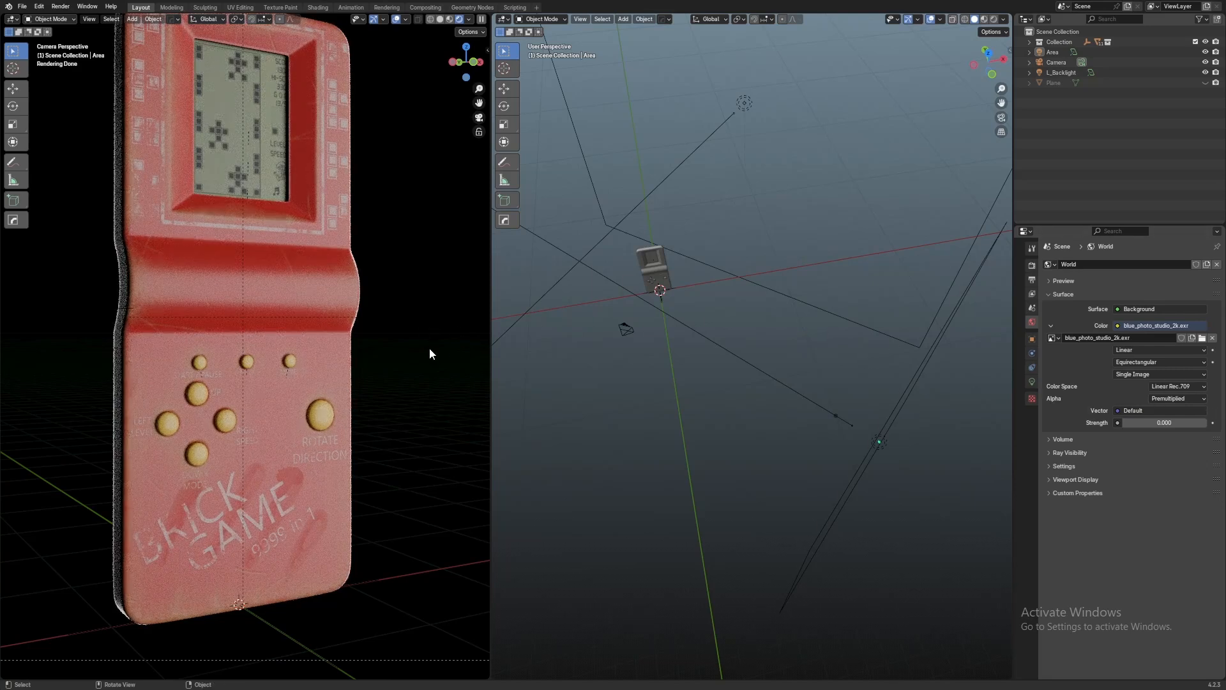
Set the world environment's strength to 0.2
click(1158, 423)
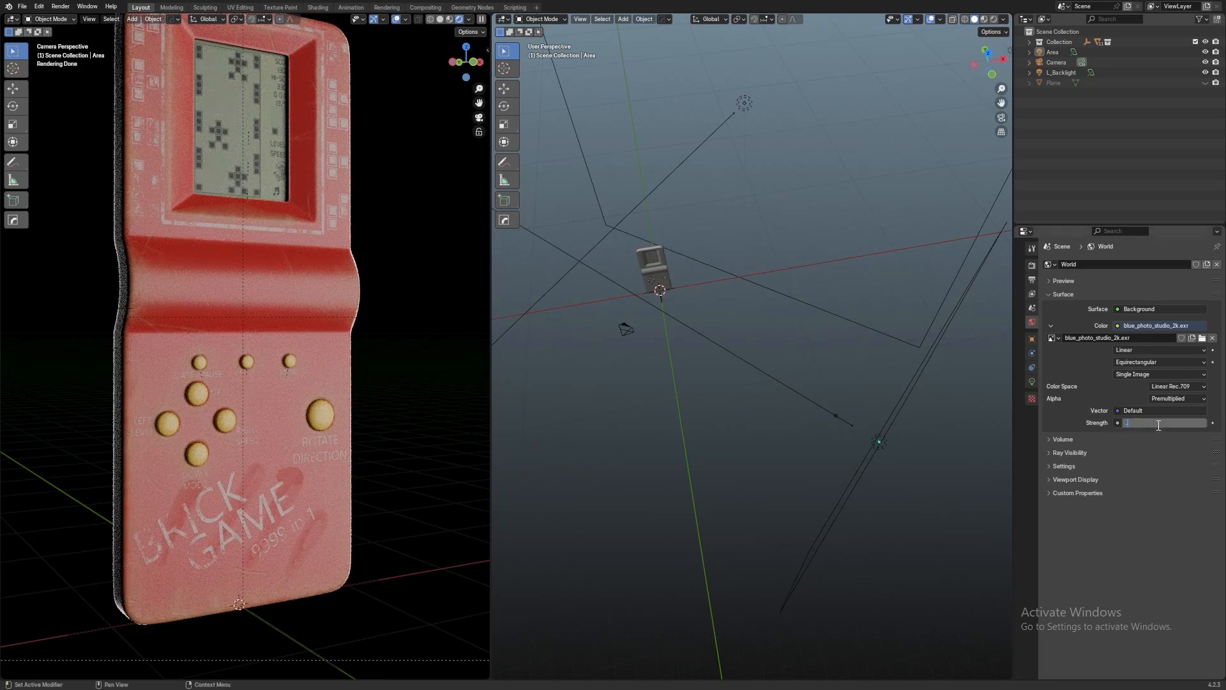
text(.2)
key(Return)
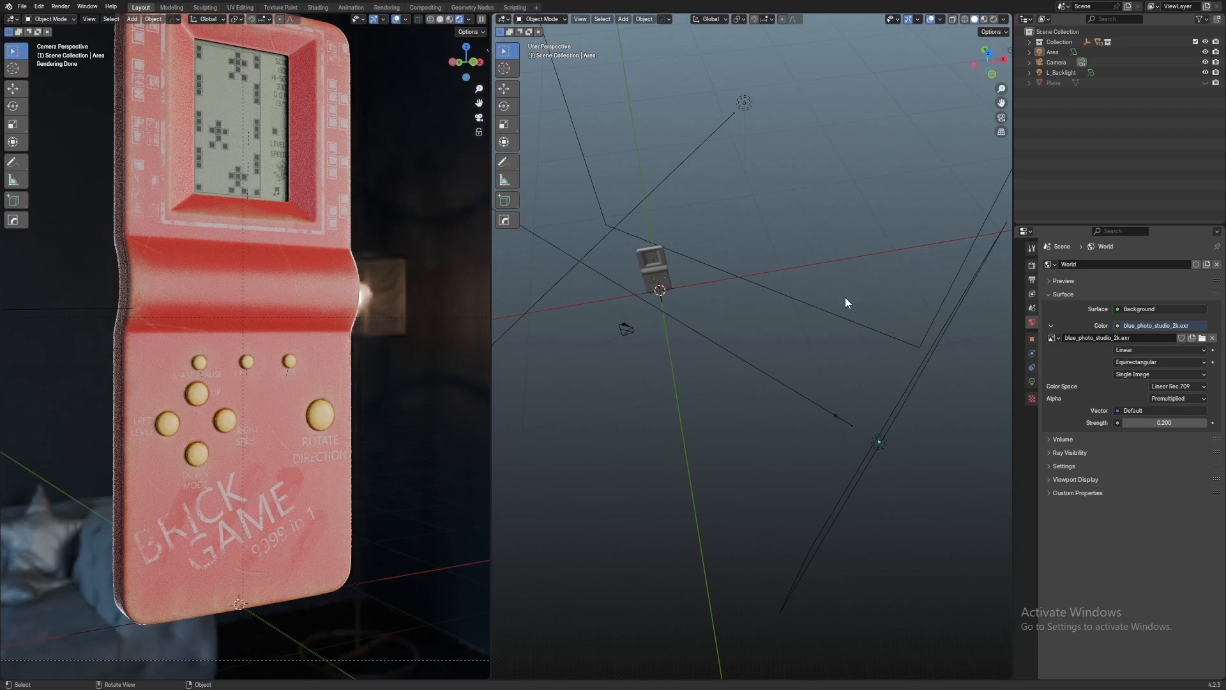
key(Home)
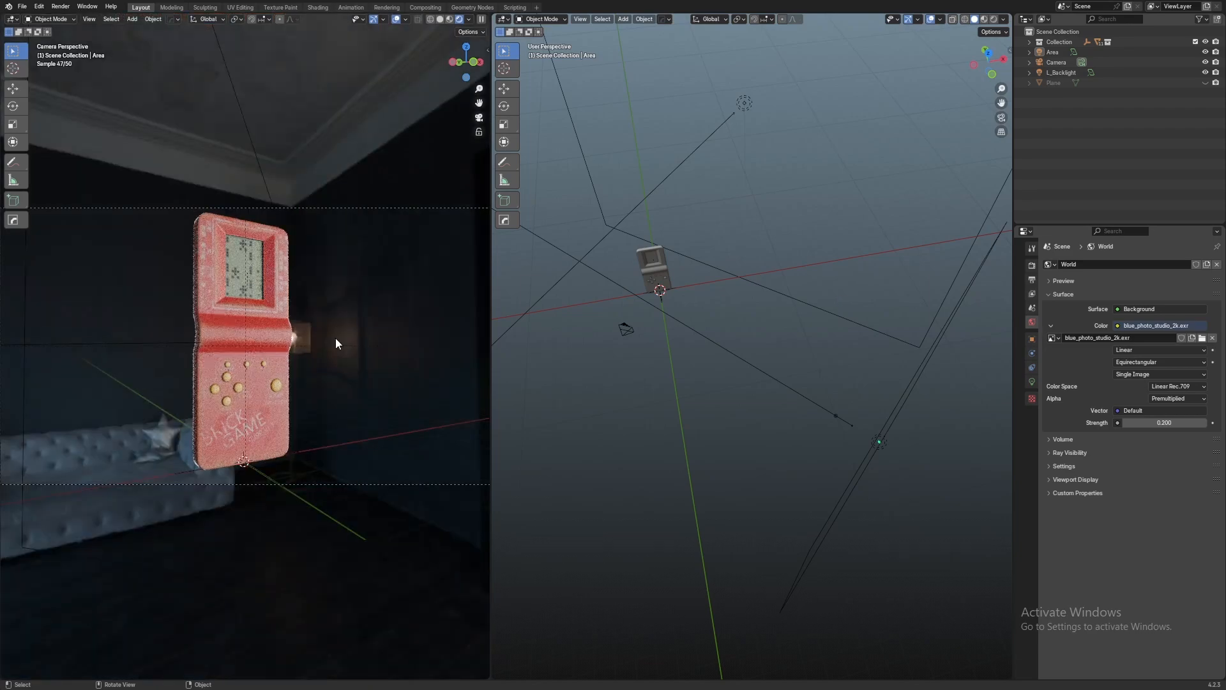
scroll(335, 338, up, 4)
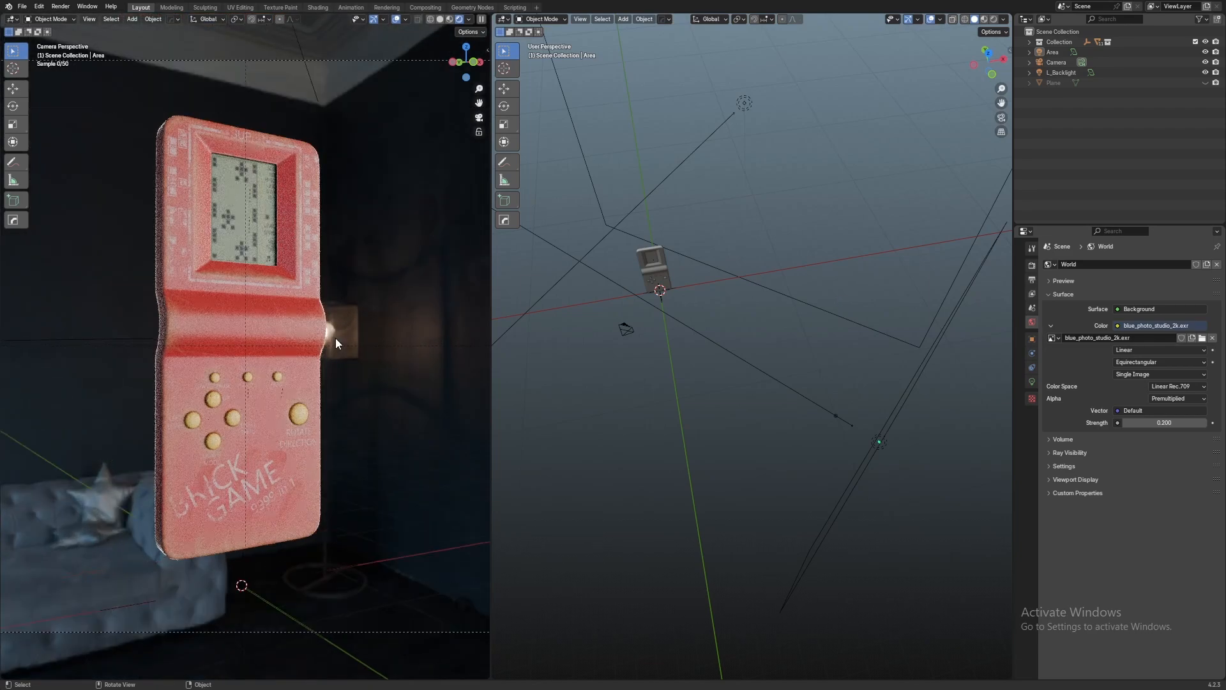
scroll(336, 339, up, 1)
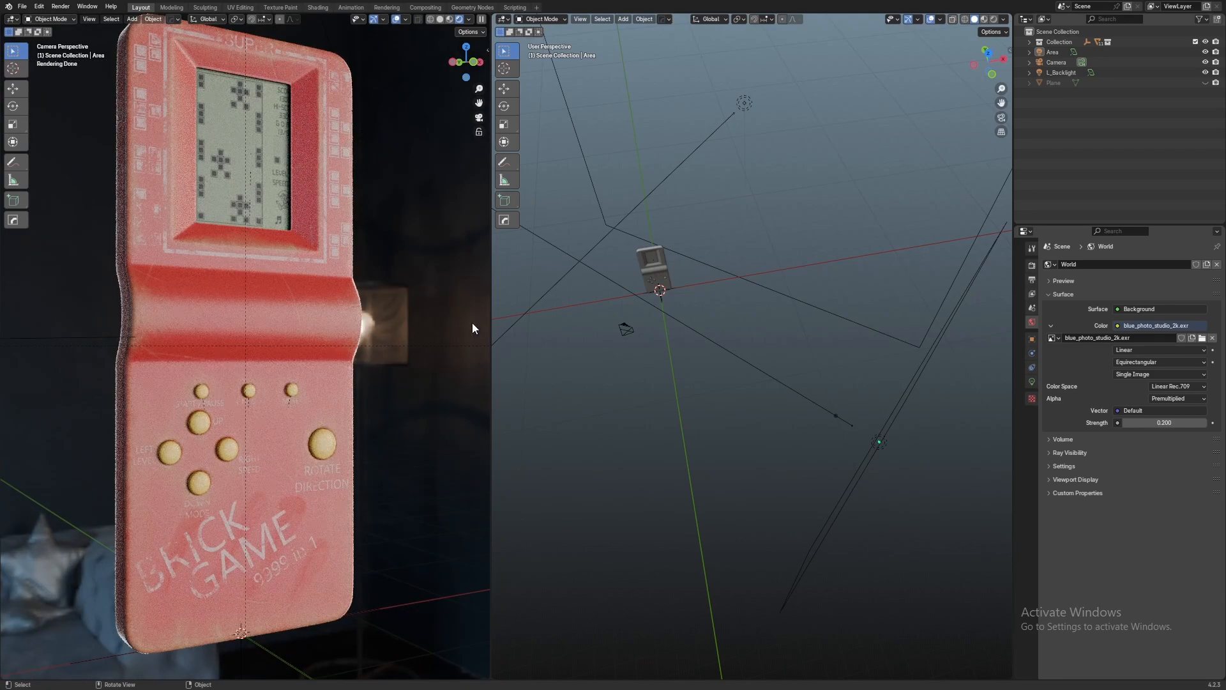
Move the Area and L_Backlight lights together into a new collection named Lightscollections
click(1051, 53)
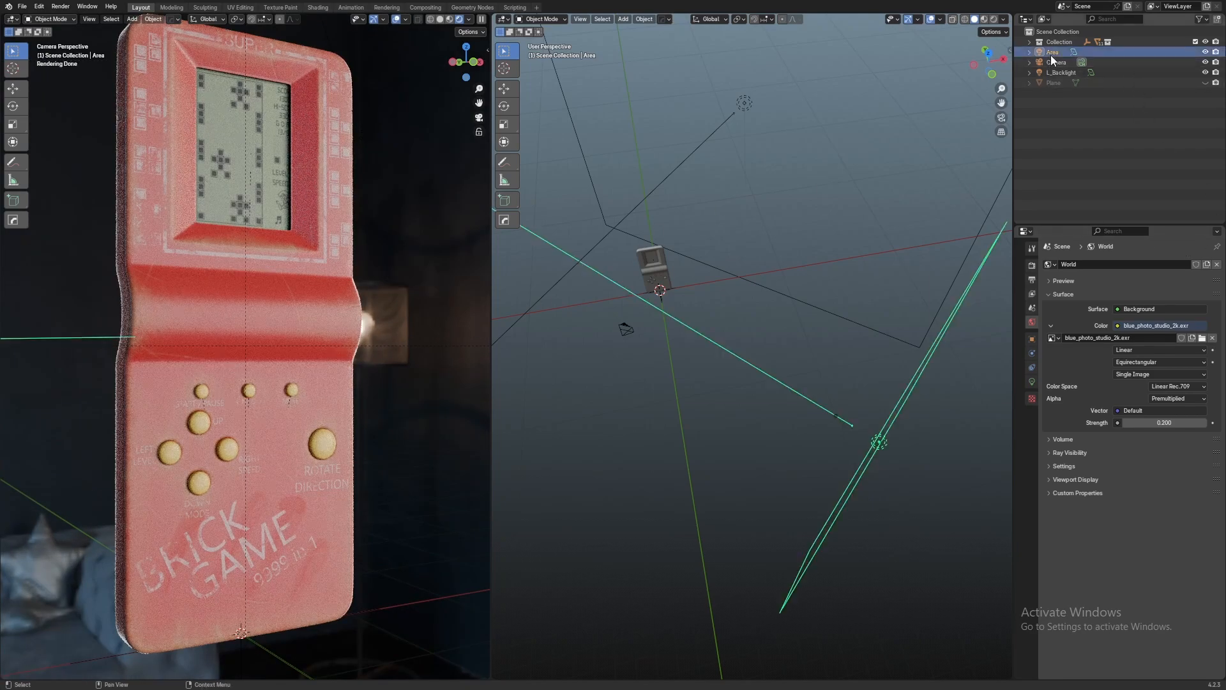
click(1063, 73)
middle_drag(888, 198, 864, 214)
key(m)
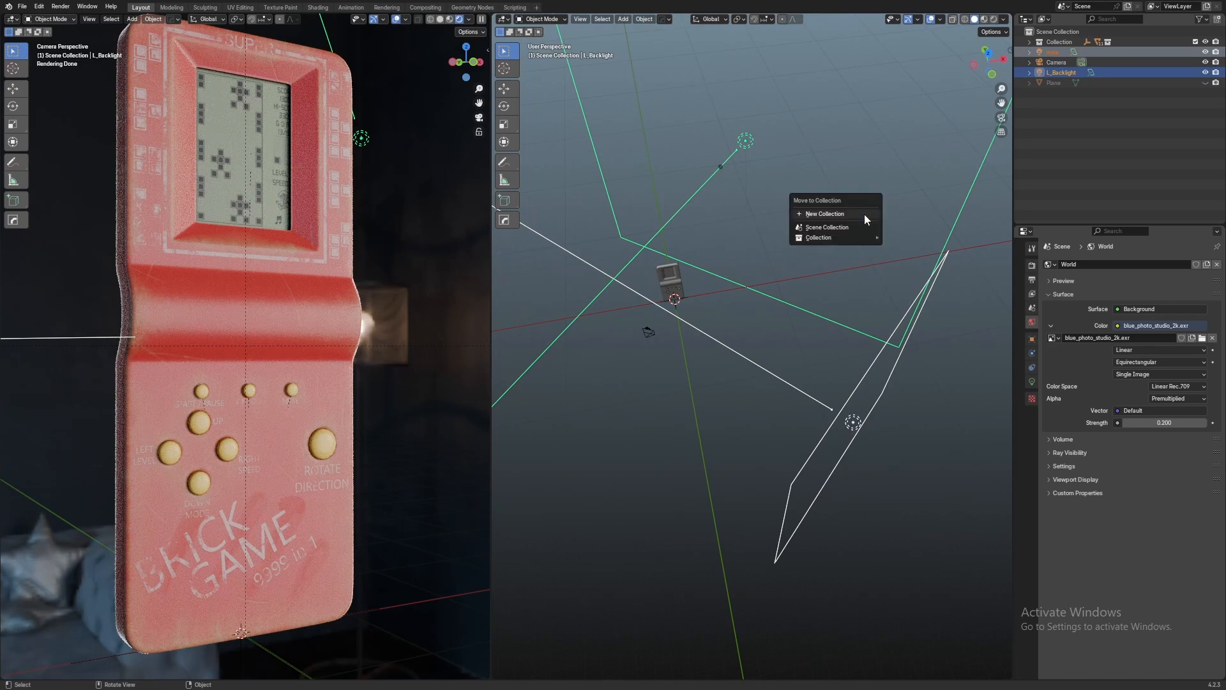
click(864, 213)
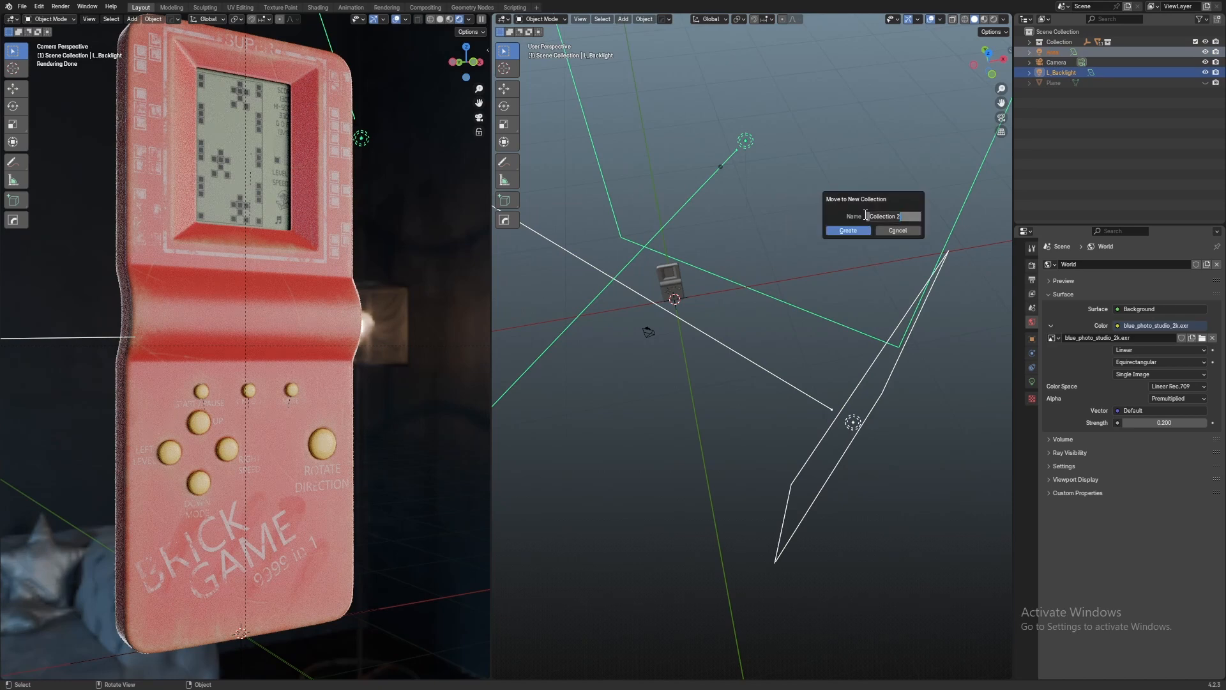
text(Lightscollections)
key(Return)
Hide the Lightscollections collection in the viewport and restore the visibility of the accidentally hidden camera
click(1206, 62)
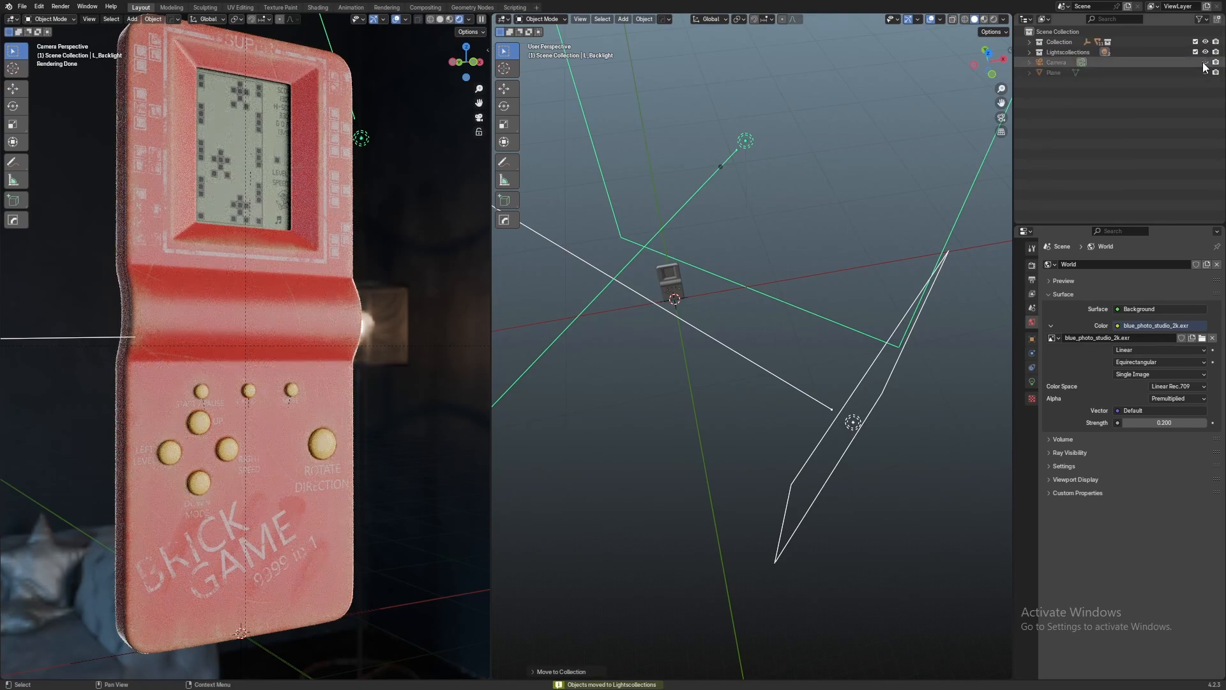
scroll(838, 156, down, 2)
middle_drag(837, 156, 829, 156)
middle_drag(701, 172, 716, 173)
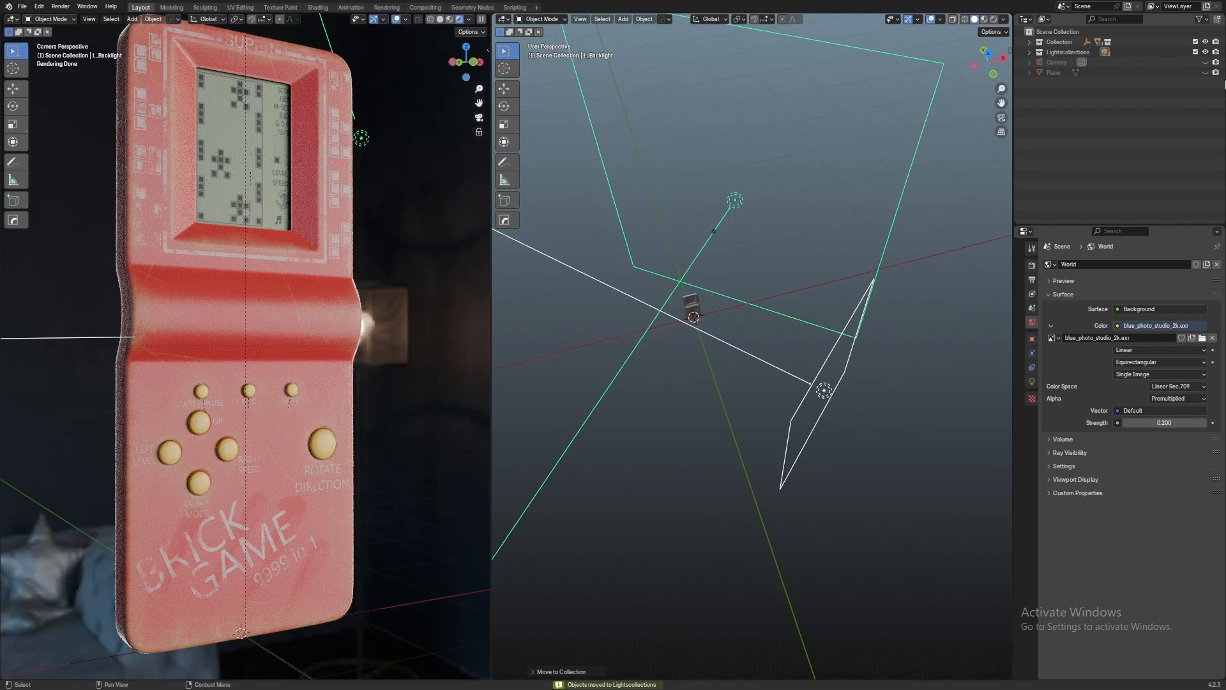
click(1205, 62)
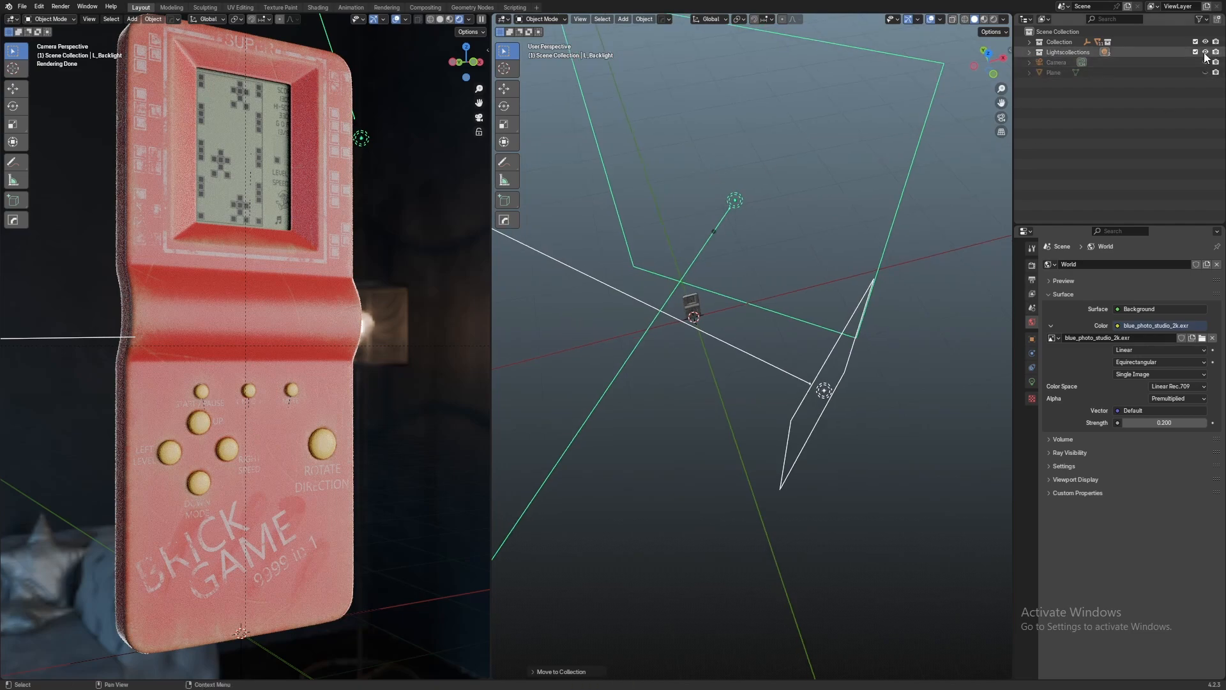
click(1205, 52)
click(1206, 62)
middle_drag(855, 186, 822, 200)
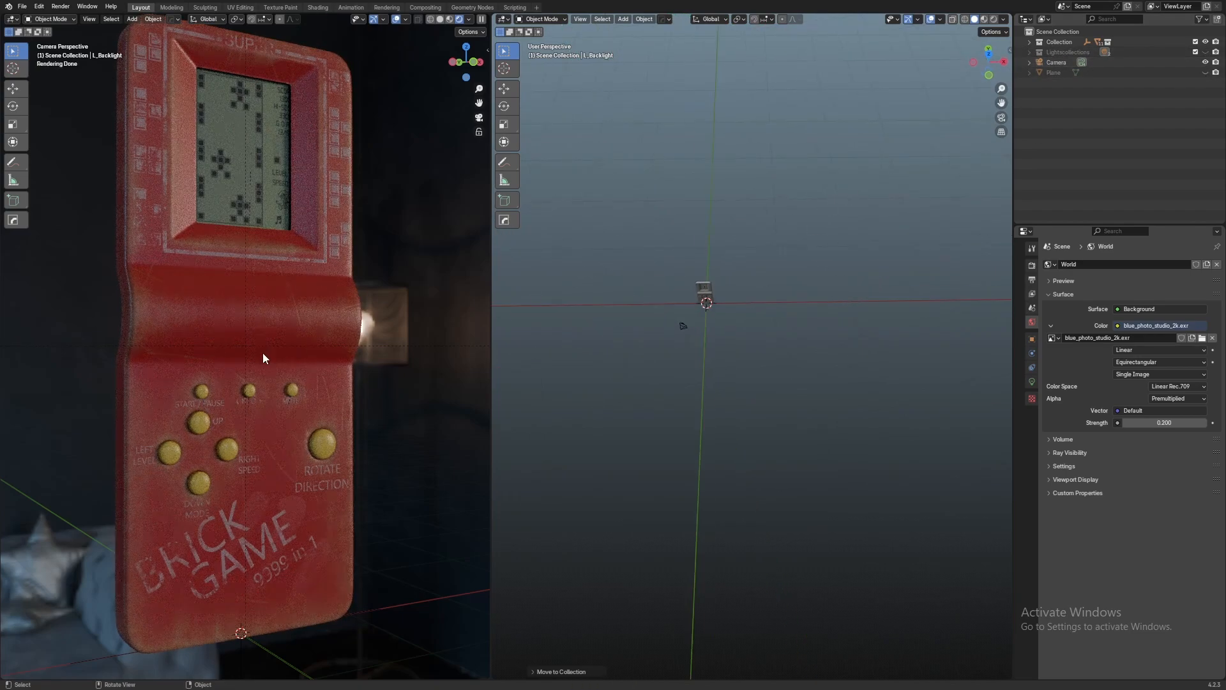
Try world strengths of 1, about 0.11 and 0.19, then return the strength to 0.2
click(1164, 423)
text(1)
key(Return)
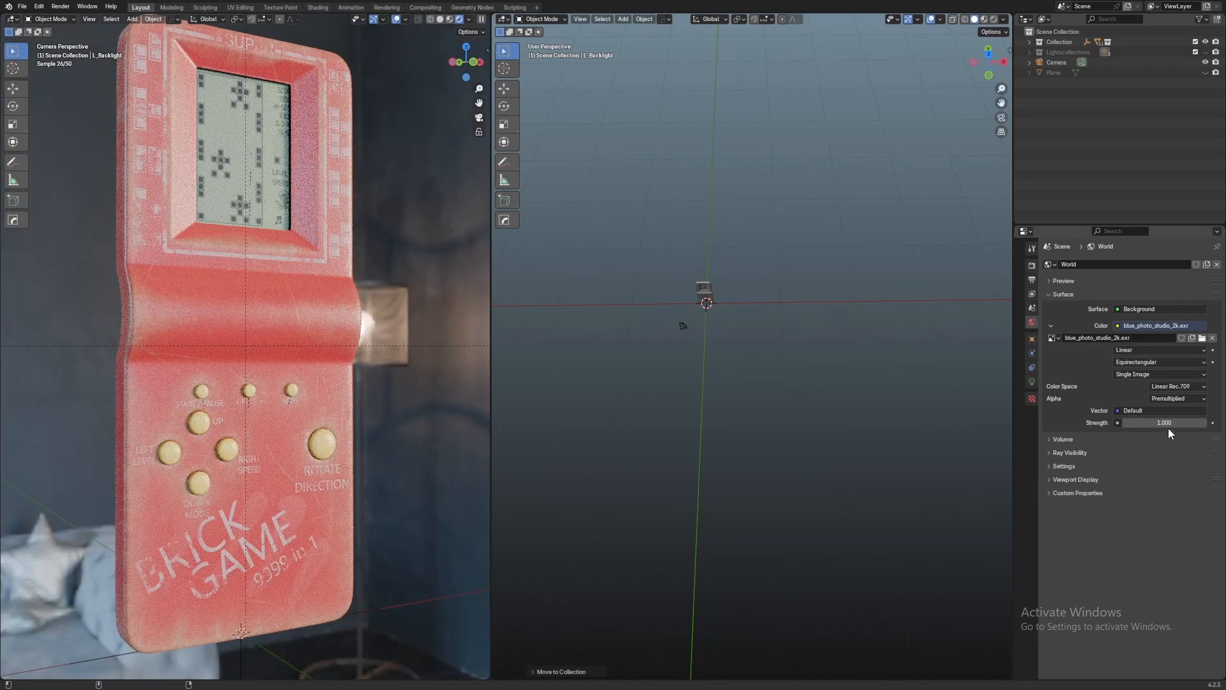
drag(1170, 423, 1124, 423)
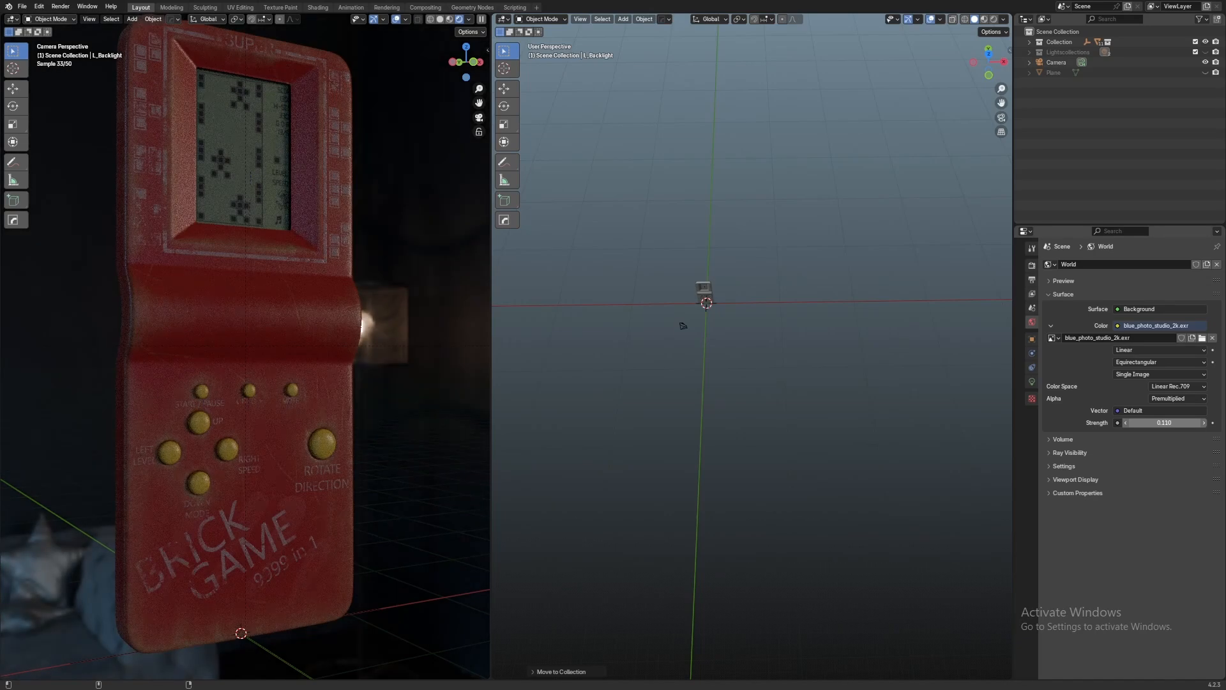
drag(1137, 423, 1153, 422)
click(1177, 423)
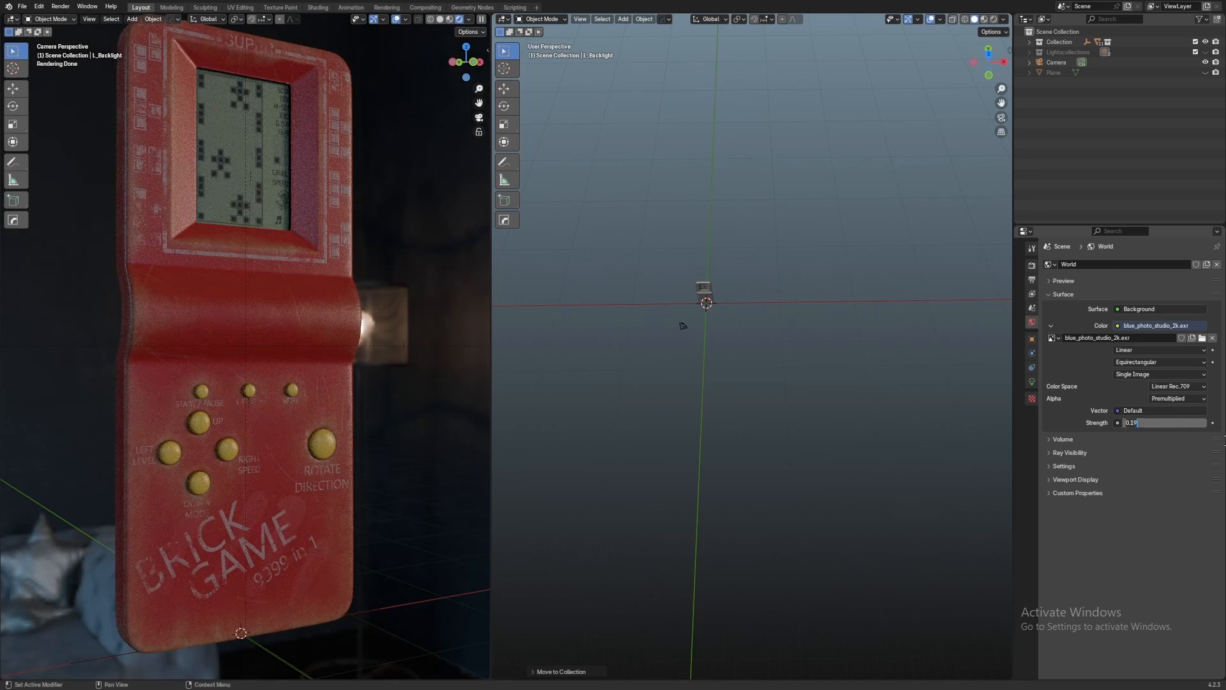
key(Return)
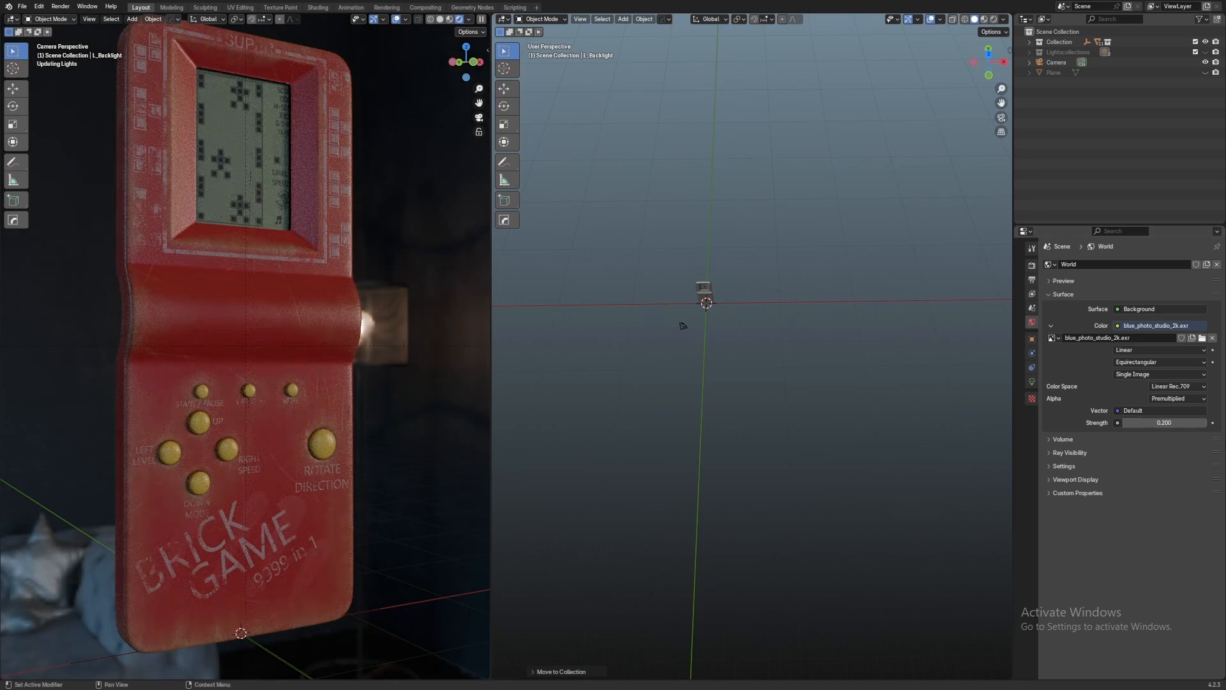
Save the file and replace the second 3D viewport with a Shader Editor showing the world's node tree
key(ctrl+s)
scroll(602, 311, down, 4)
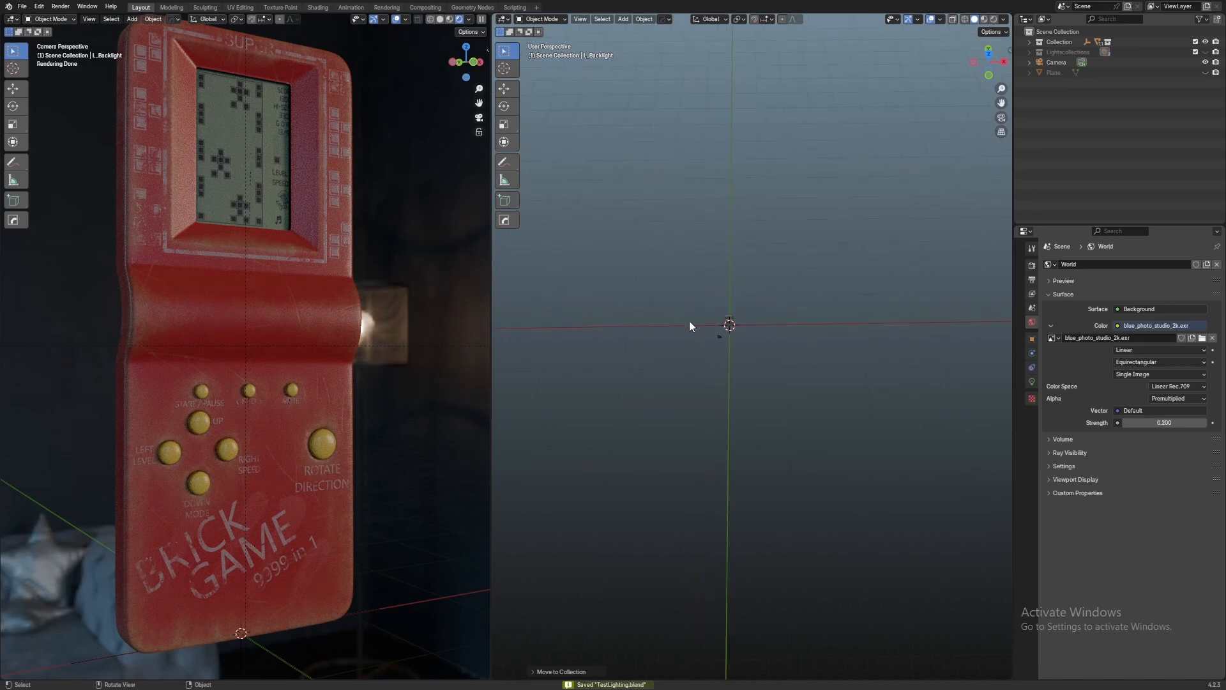
scroll(689, 324, up, 1)
click(504, 19)
click(536, 110)
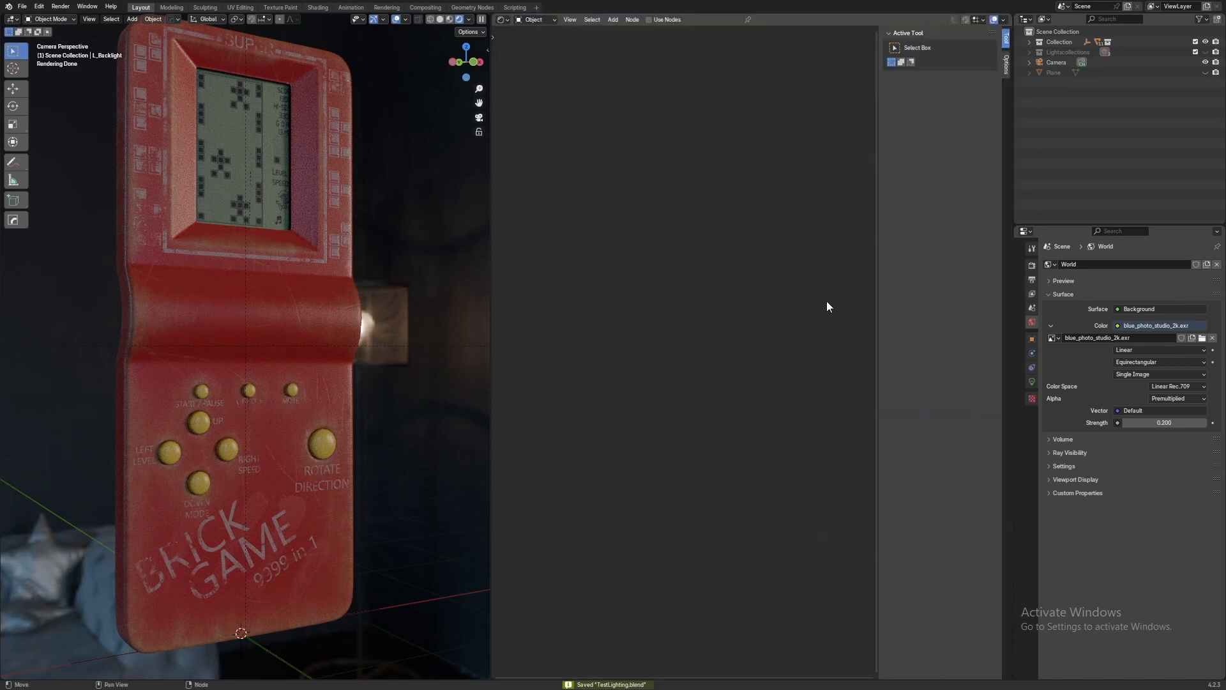
key(n)
ctrl+scroll(540, 20, down, 1)
scroll(684, 351, up, 13)
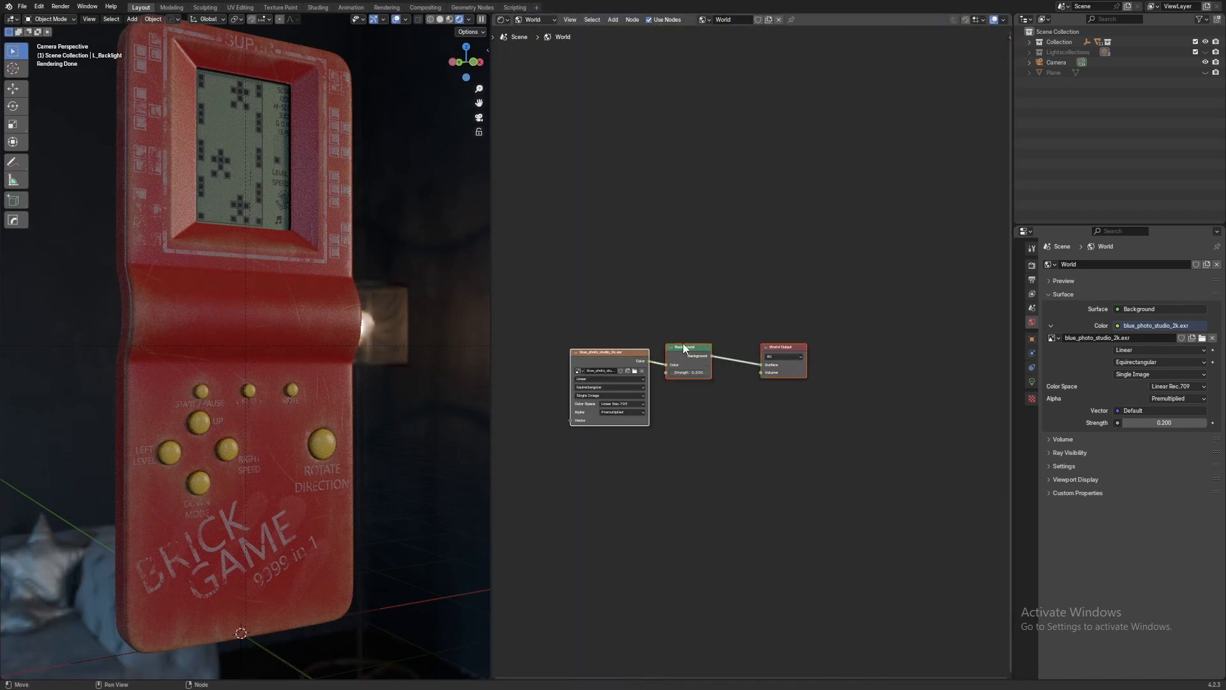
Add linked Texture Coordinate and Mapping nodes to the blue_photo_studio_2k.exr environment texture
middle_drag(741, 439, 895, 371)
scroll(884, 366, up, 7)
middle_drag(788, 368, 872, 336)
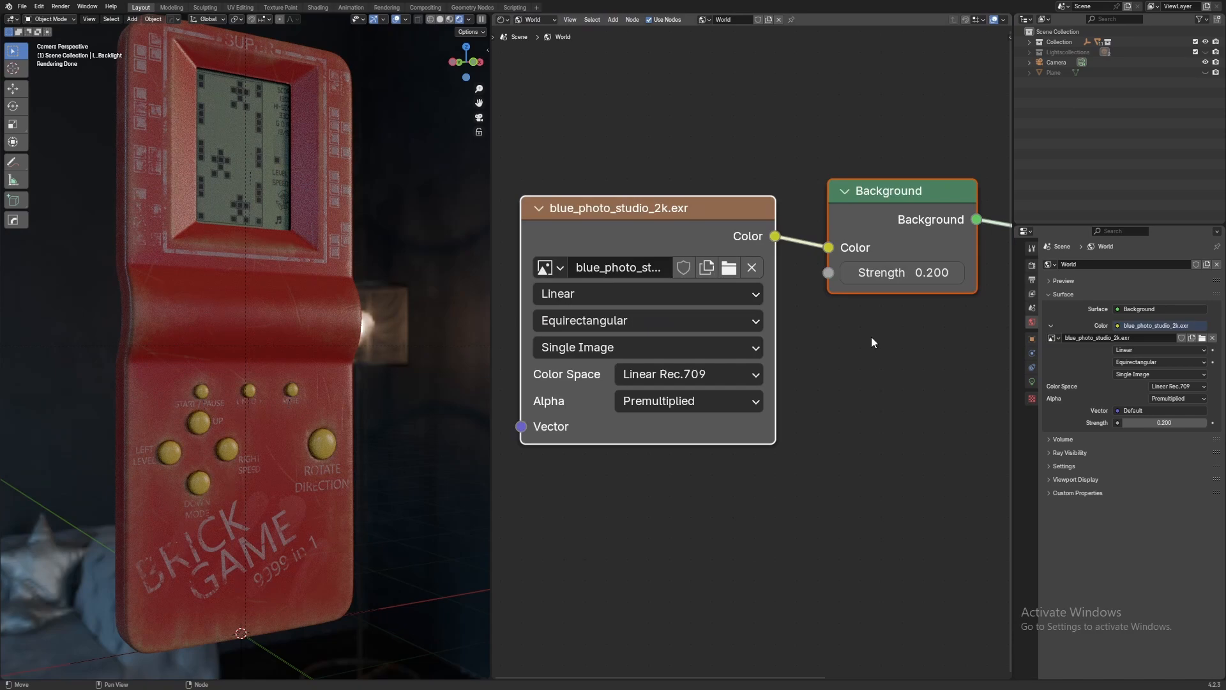
click(625, 221)
key(ctrl+t)
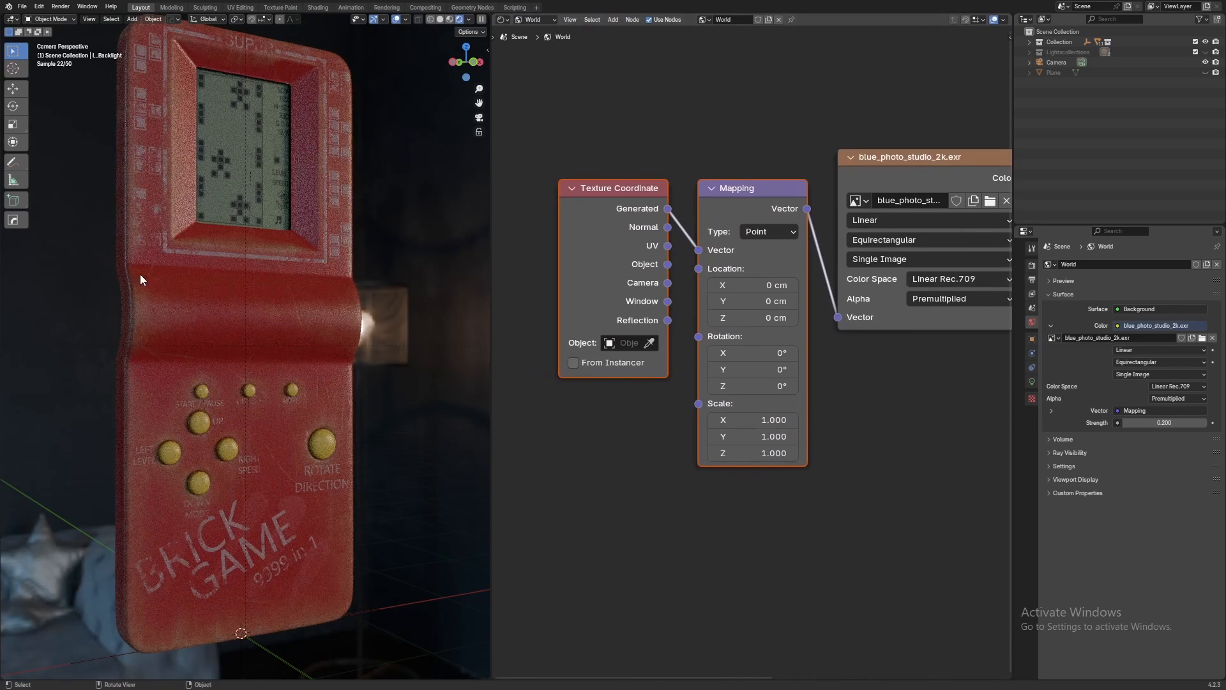
Try turning the HDRI a full circle around Z, reset it, and set the Mapping node's Z rotation to 18.5°
middle_drag(140, 274, 401, 149)
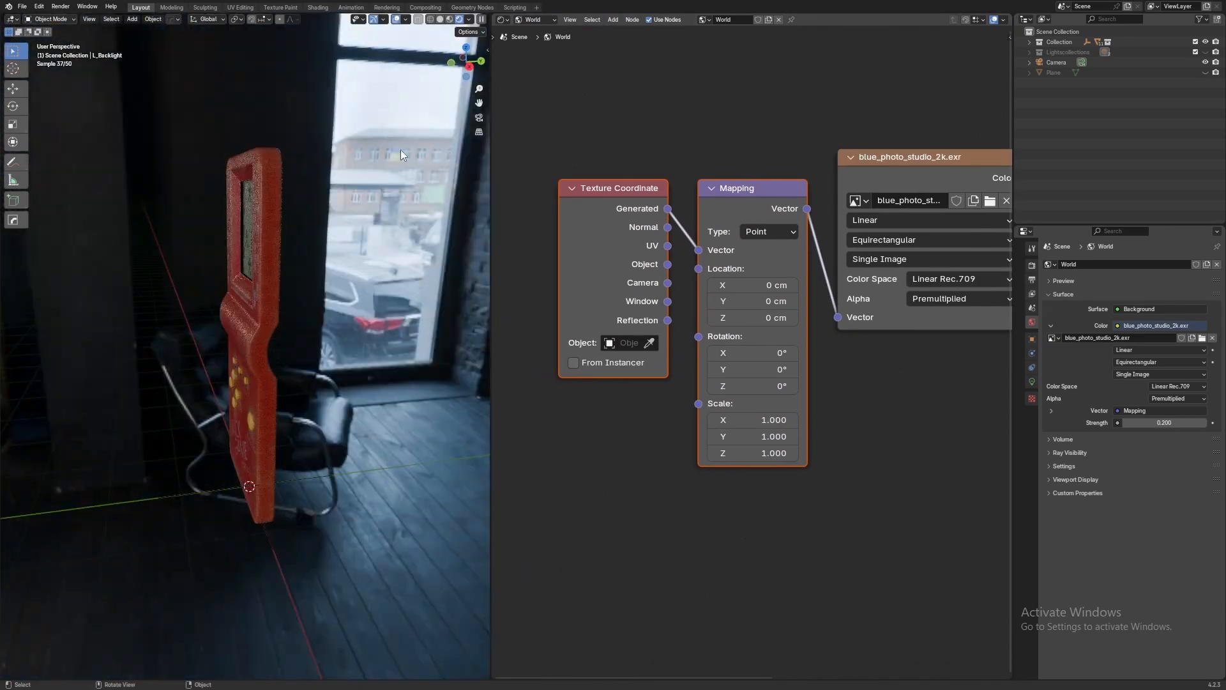
middle_drag(311, 308, 297, 174)
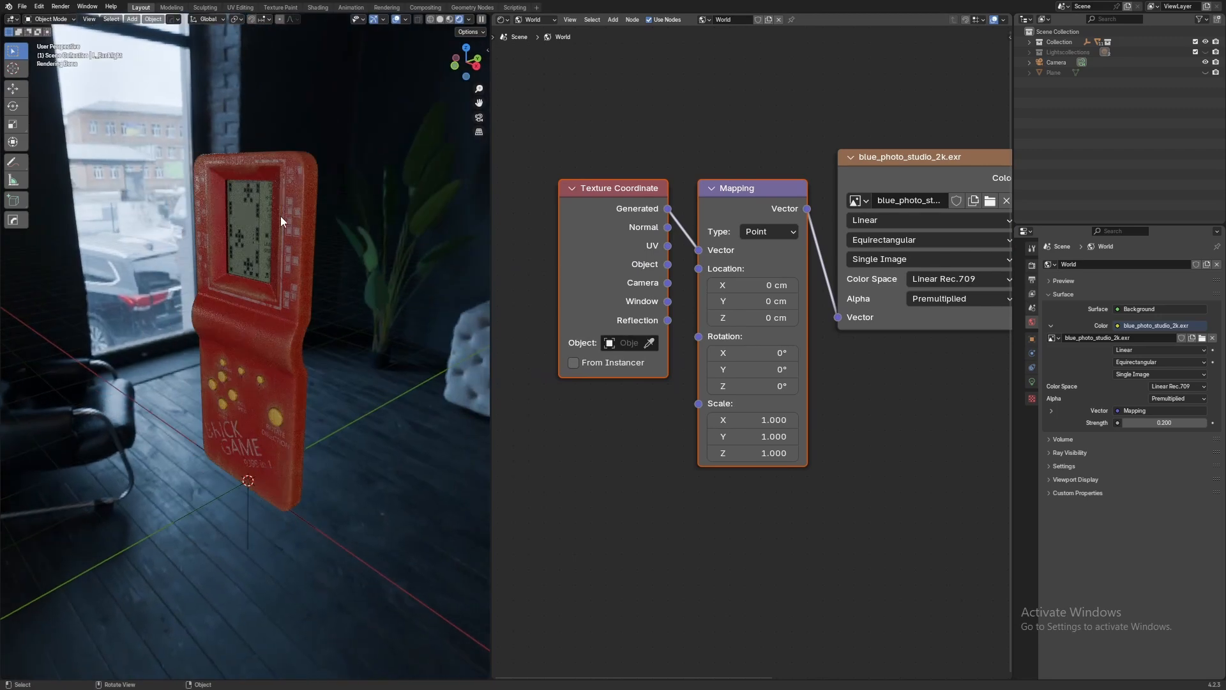
key(KP_0)
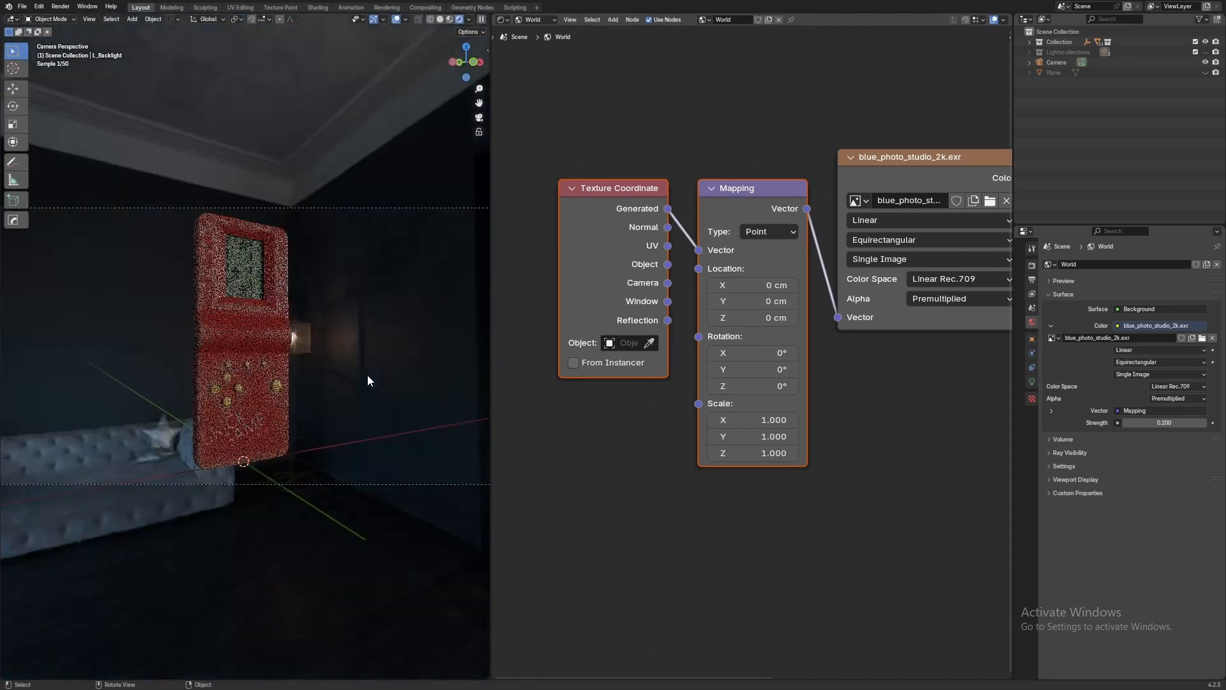
scroll(735, 326, up, 3)
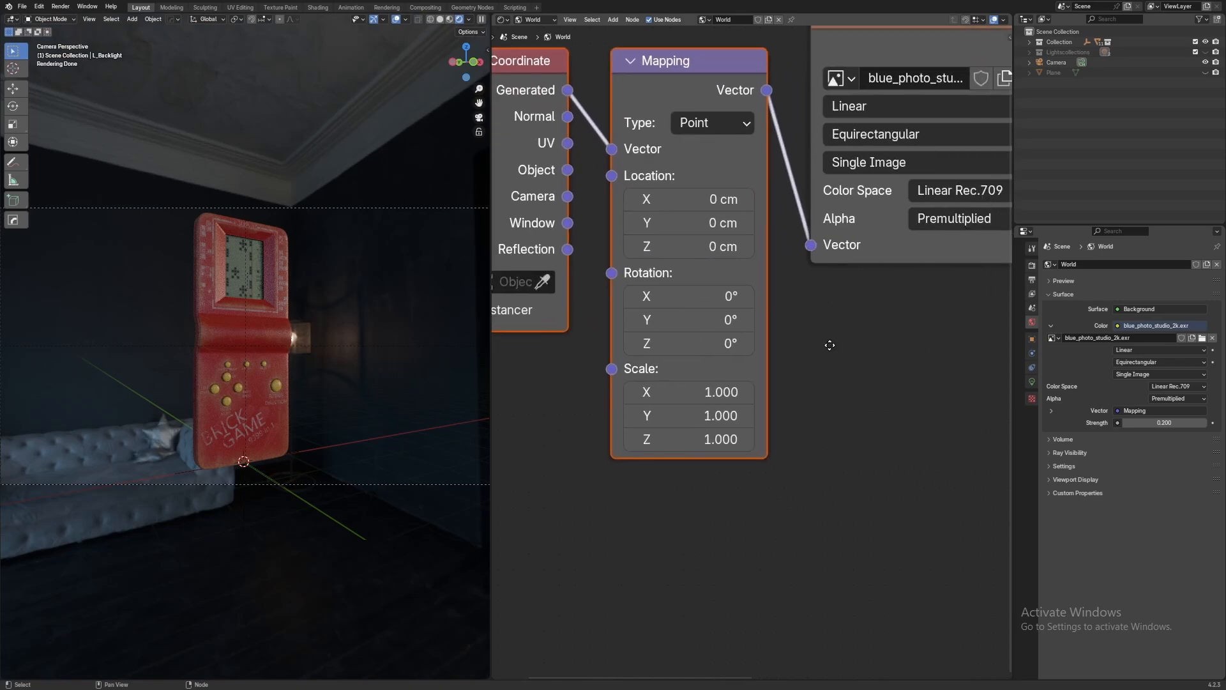
drag(670, 332, 1132, 332)
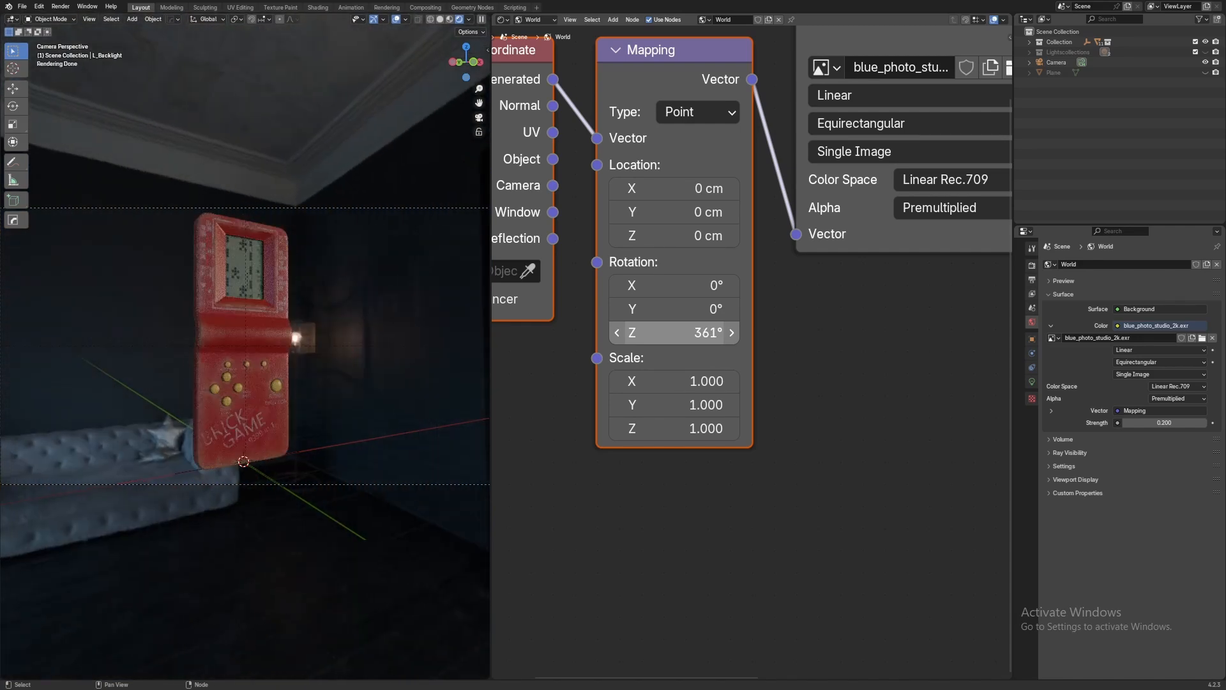
key(BackSpace)
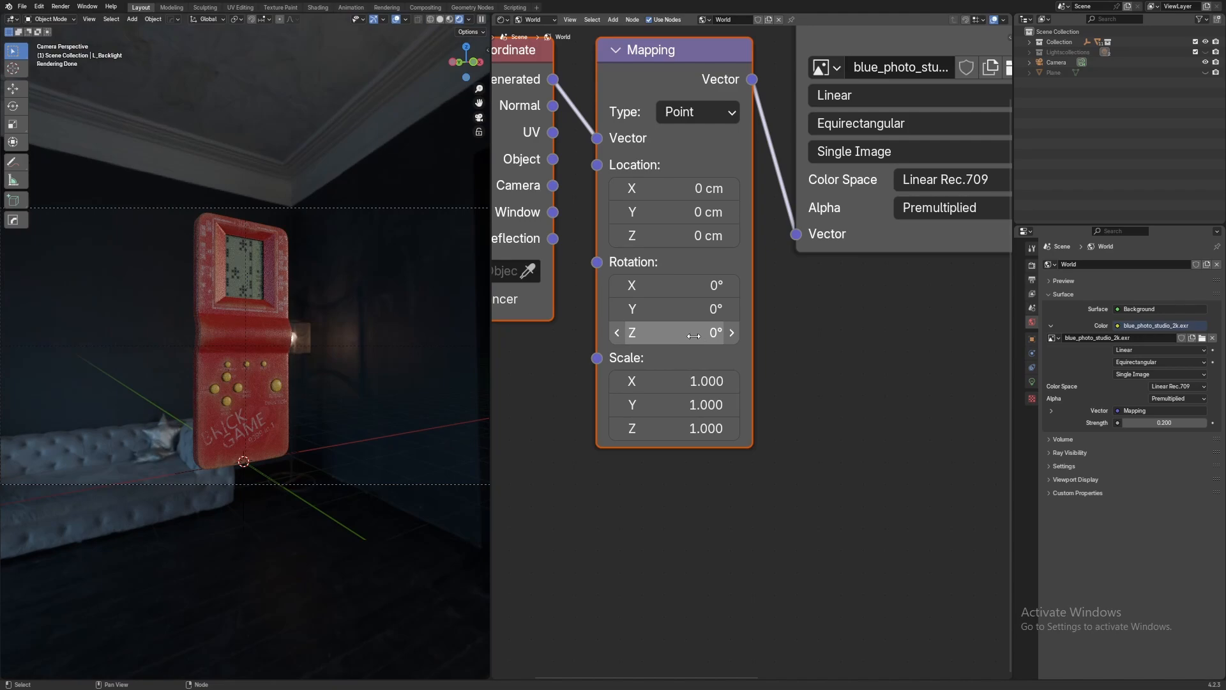
mouse_move(694, 336)
mouse_down()
mouse_move(724, 336)
mouse_move(703, 336)
mouse_up()
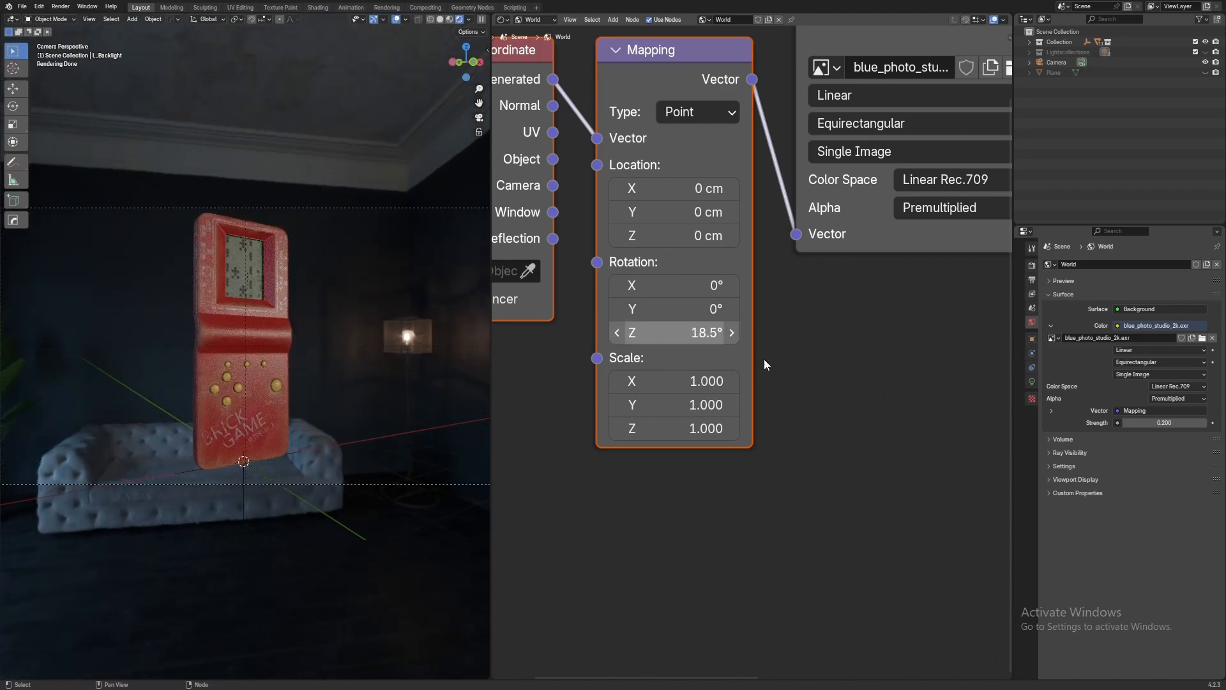
scroll(270, 335, up, 5)
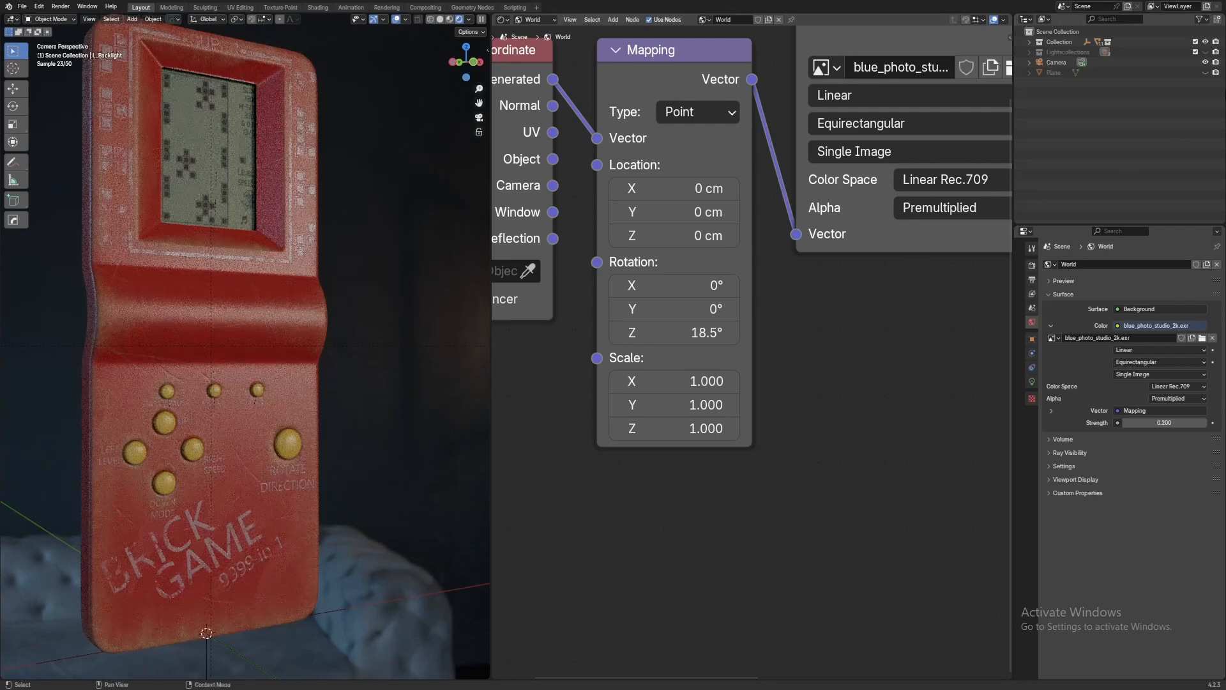
Unhide the Lightscollections collection and change the Shader Editor back to a 3D viewport
click(1206, 53)
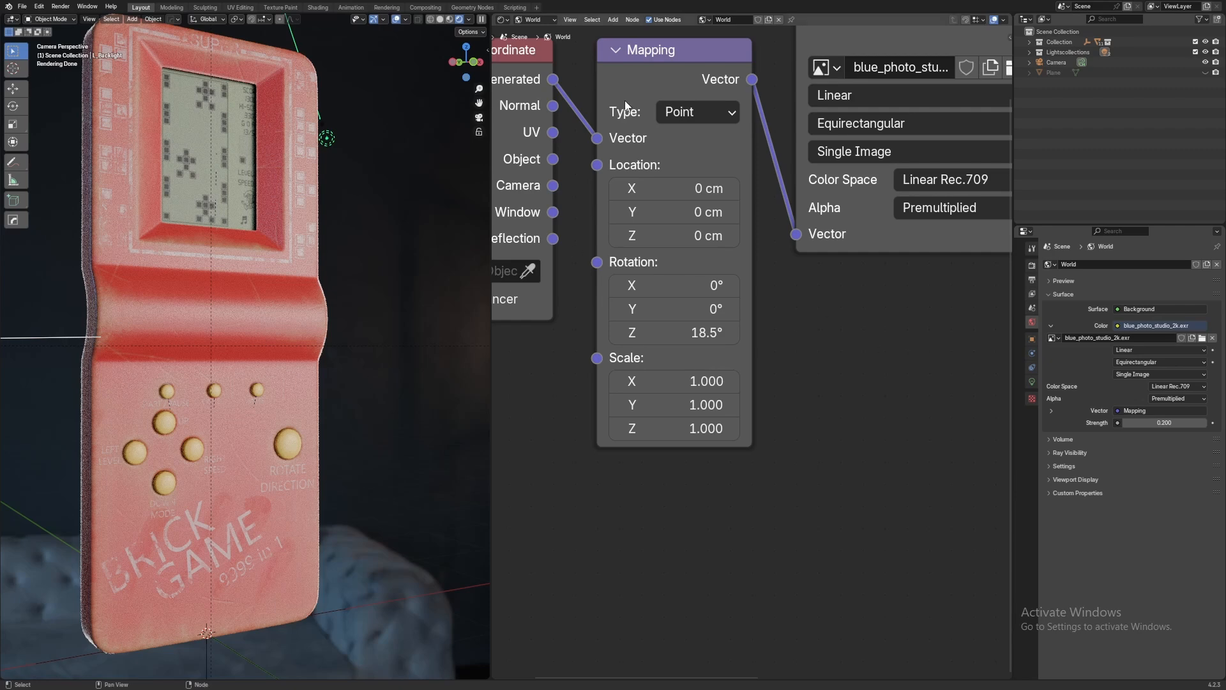
click(501, 24)
click(543, 57)
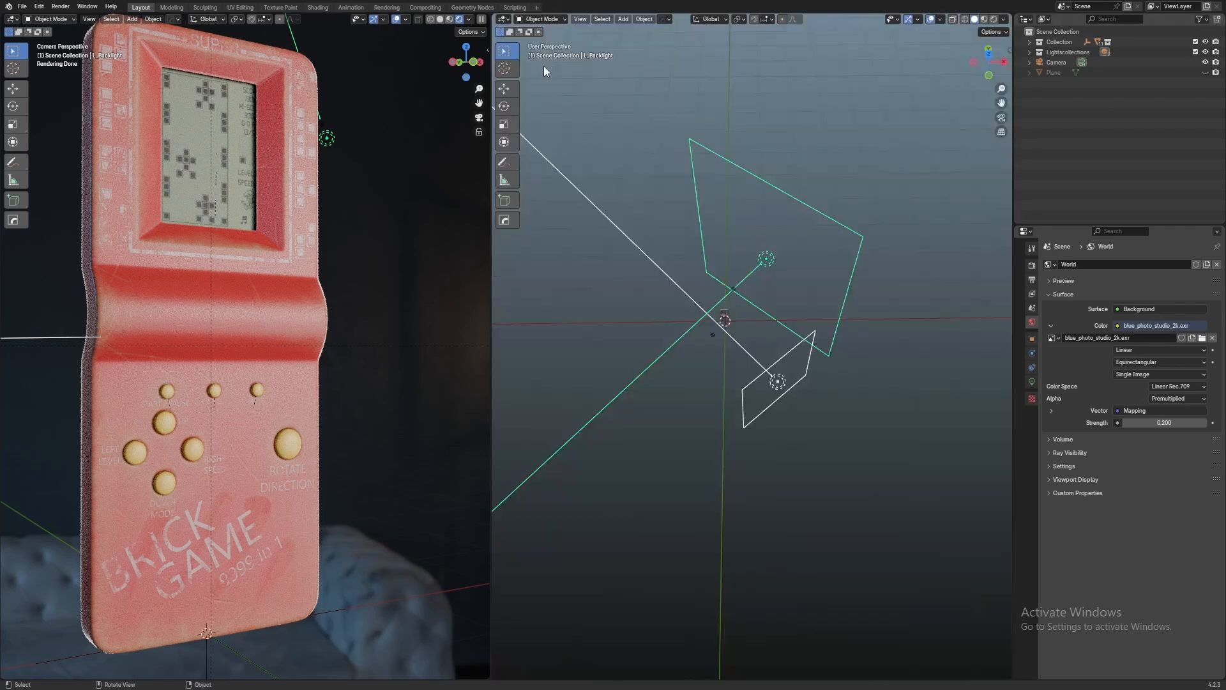
Halve the power of the front area light and save the file
click(808, 361)
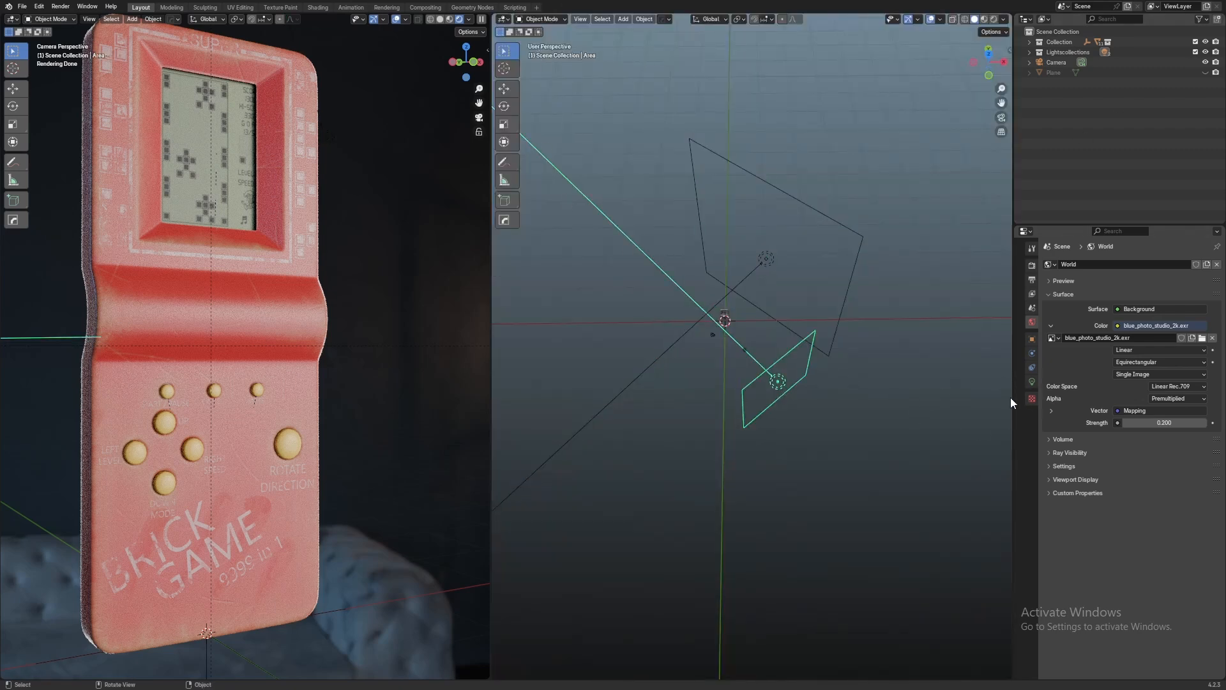
click(1032, 382)
click(1189, 331)
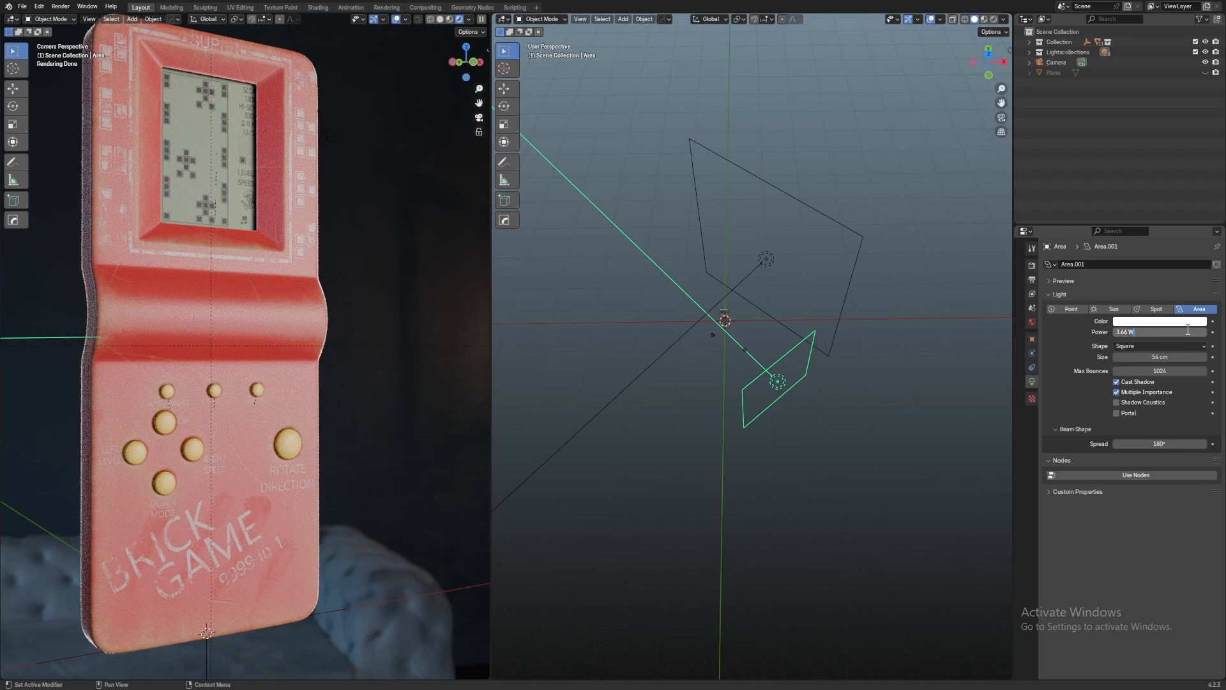
text(/2)
key(Return)
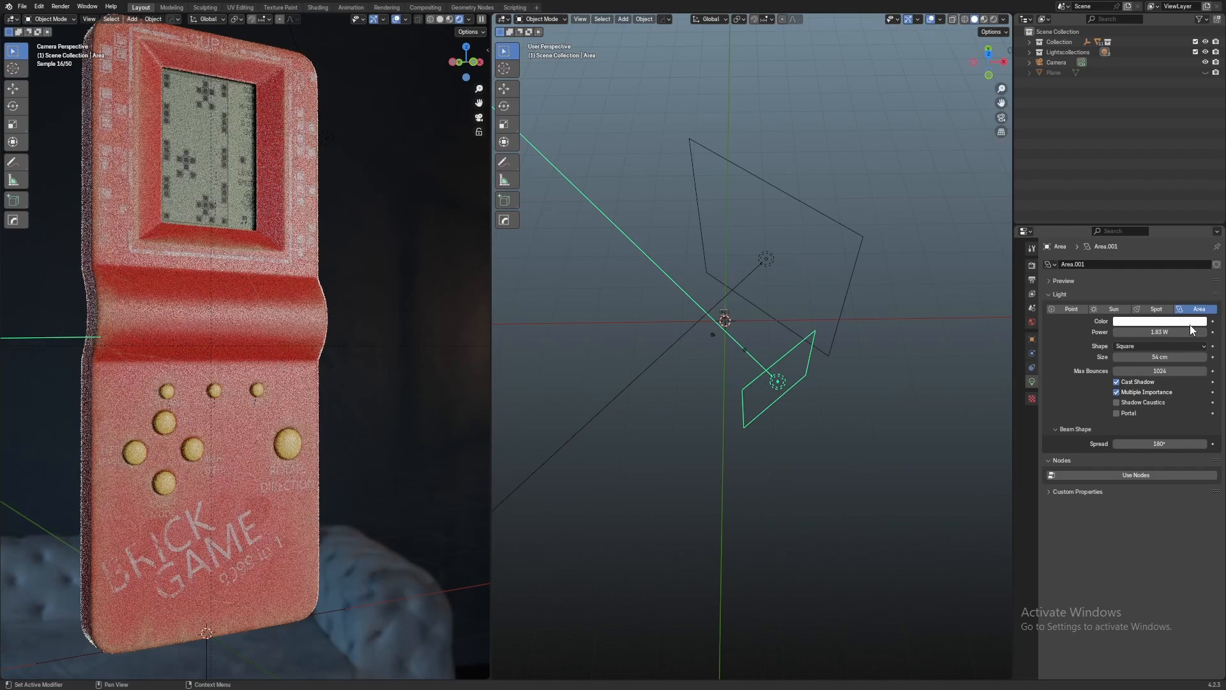
key(ctrl+s)
scroll(176, 237, down, 2)
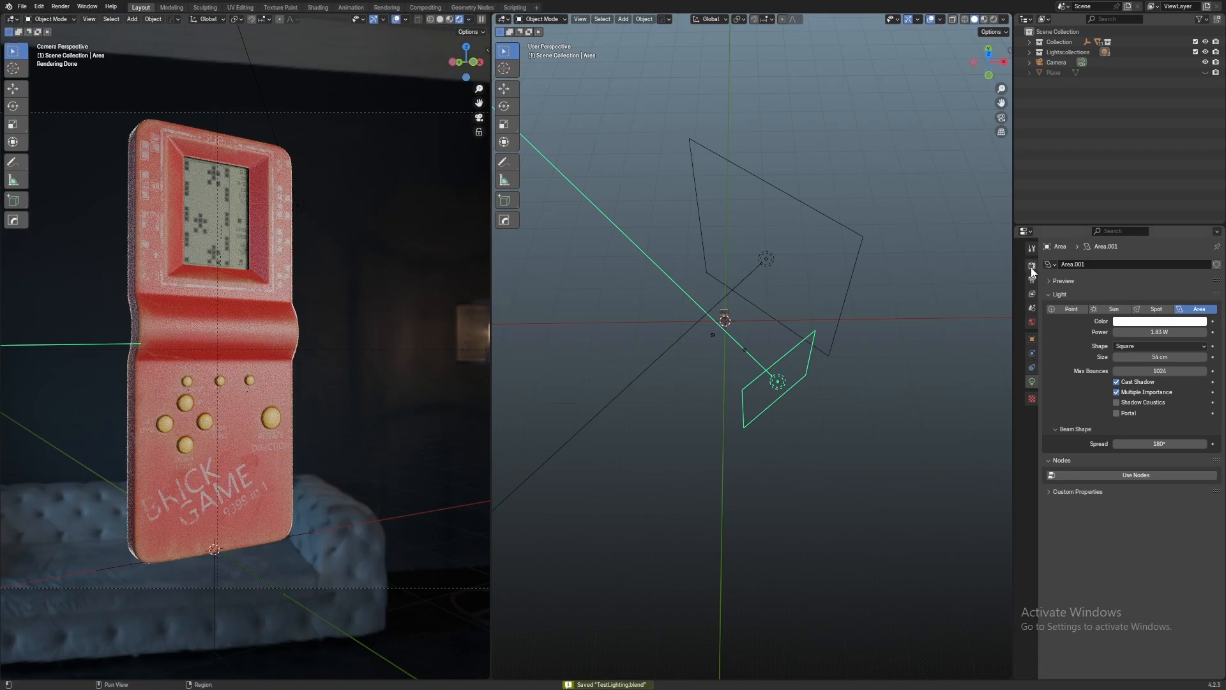
Unhide the Plane backdrop in the scene
click(1031, 267)
click(896, 191)
scroll(896, 191, down, 1)
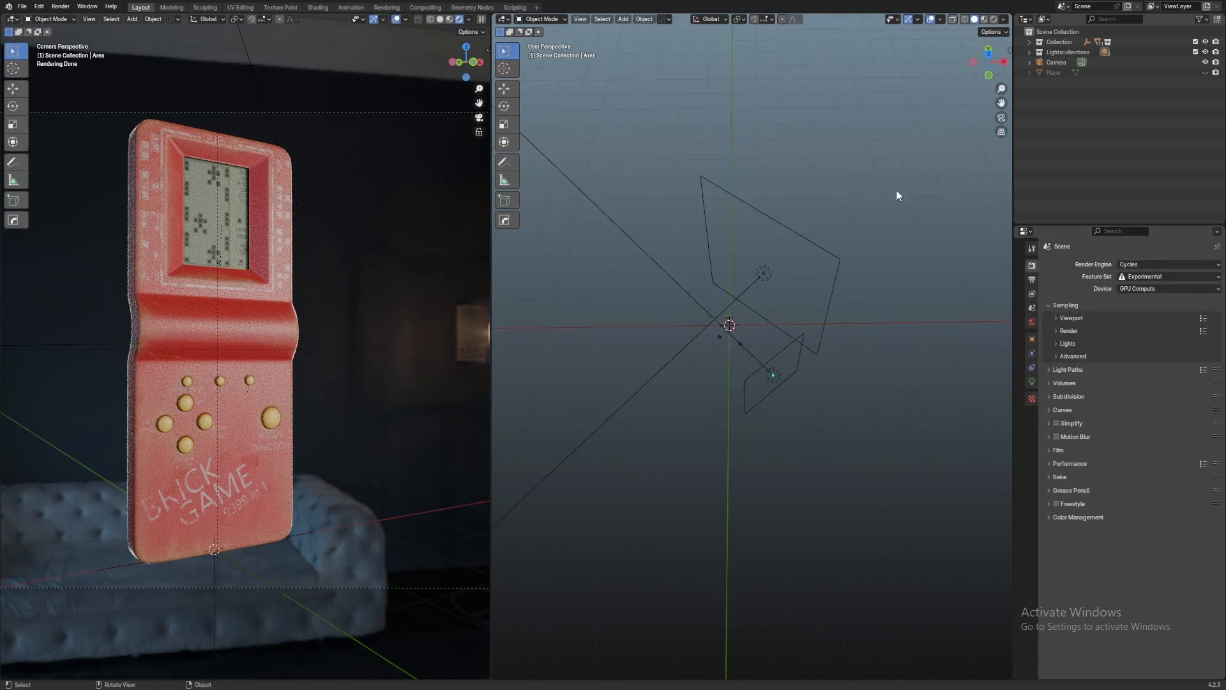
middle_drag(895, 190, 958, 189)
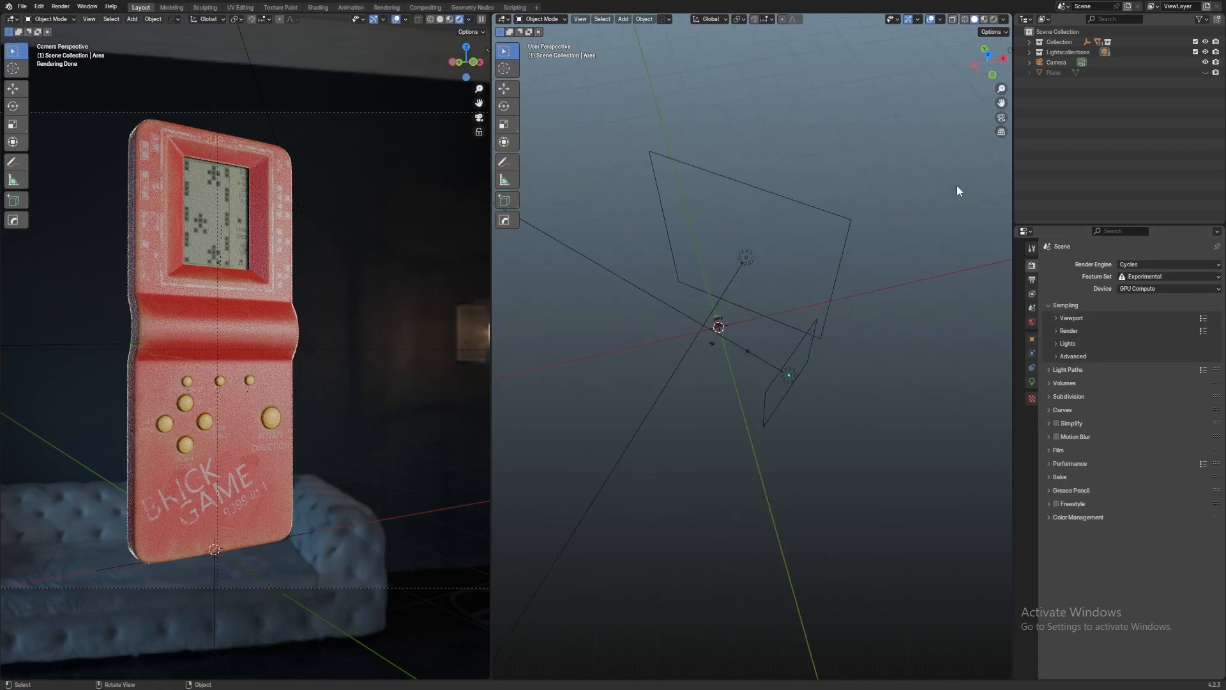
click(1205, 73)
In Edit Mode, move the backdrop's back wall and curved section along Y, farther behind the console
click(671, 332)
key(Tab)
middle_drag(670, 332, 798, 359)
scroll(732, 450, up, 4)
scroll(732, 451, down, 5)
drag(729, 332, 604, 312)
drag(623, 317, 687, 330)
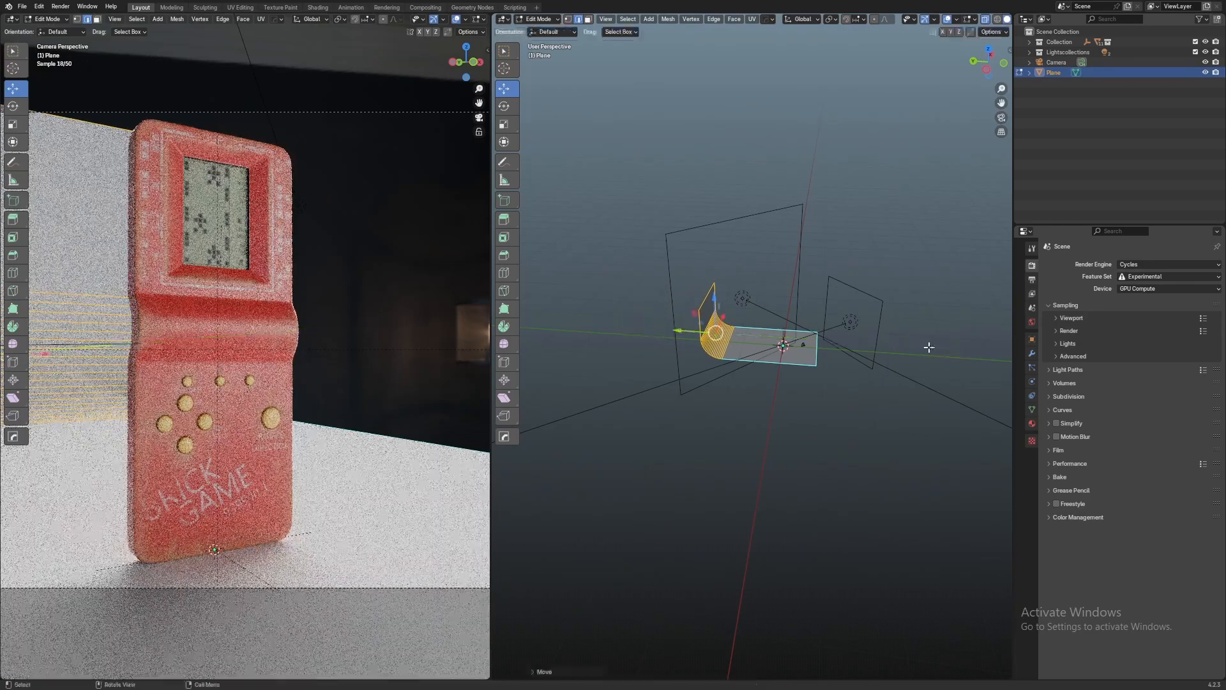
Hide the Lightscollections collection and set up vertex editing of the backdrop with X-ray on
middle_drag(928, 347, 834, 358)
key(Tab)
key(1)
key(Tab)
key(1)
key(alt+z)
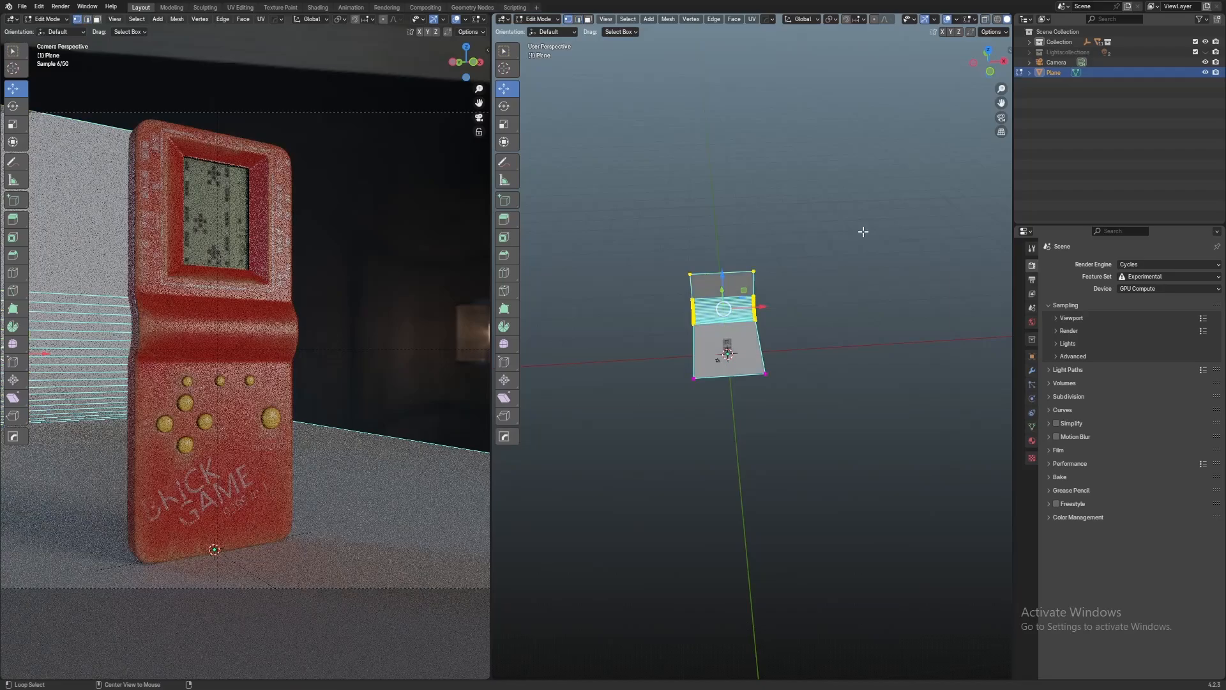
Select the vertices along one side of the backdrop and move them slightly outward along X to widen it
drag(866, 201, 733, 481)
drag(790, 308, 876, 298)
key(ctrl+z)
drag(839, 211, 751, 442)
mouse_move(800, 308)
mouse_down()
mouse_move(888, 302)
mouse_move(799, 321)
mouse_up()
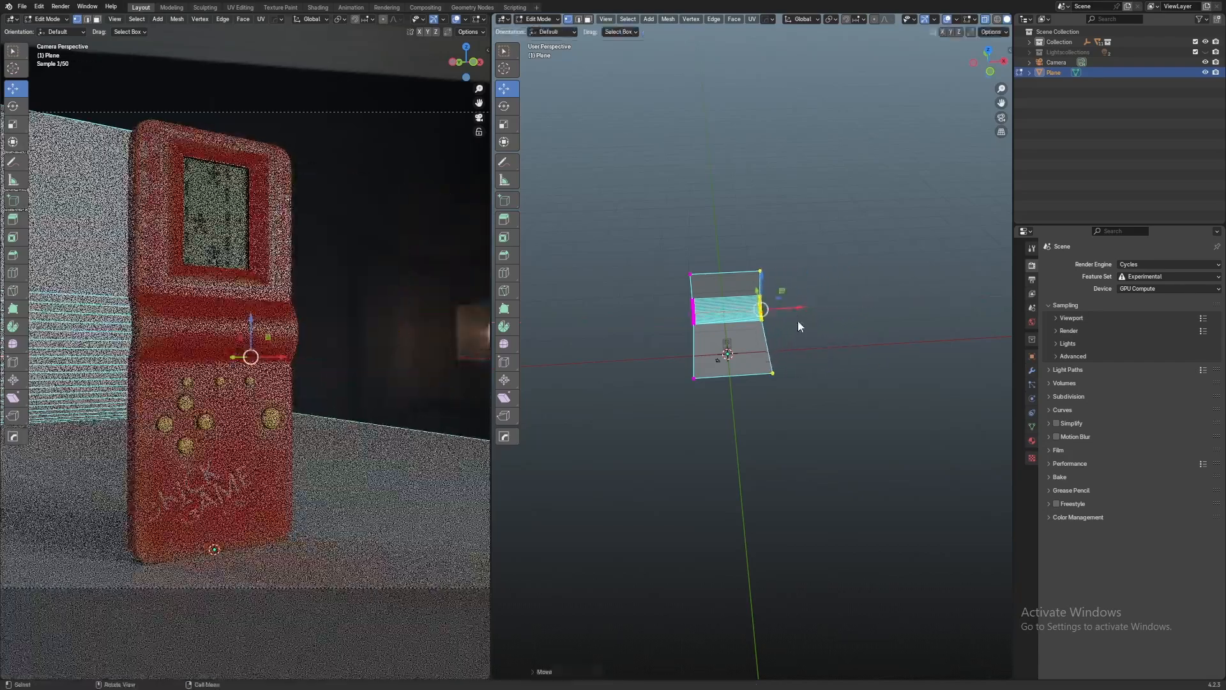
Rotate the whole backdrop about 28° in top view so its back wall faces the camera
key(Tab)
key(KP_7)
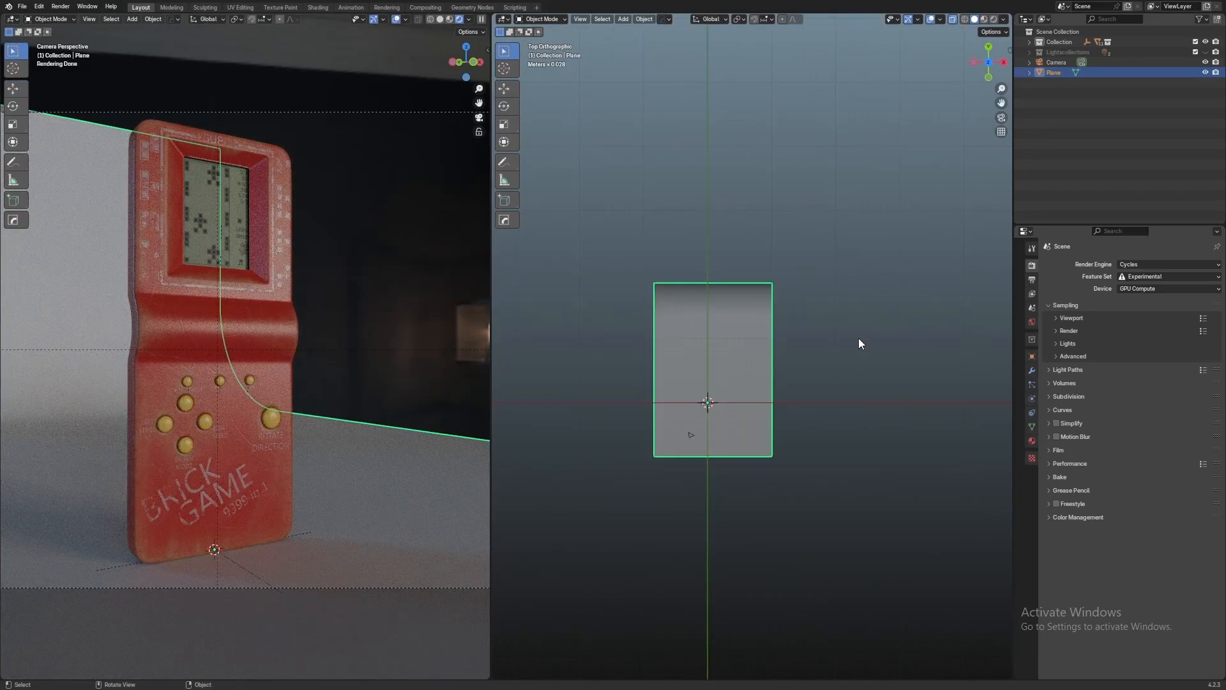
key(r)
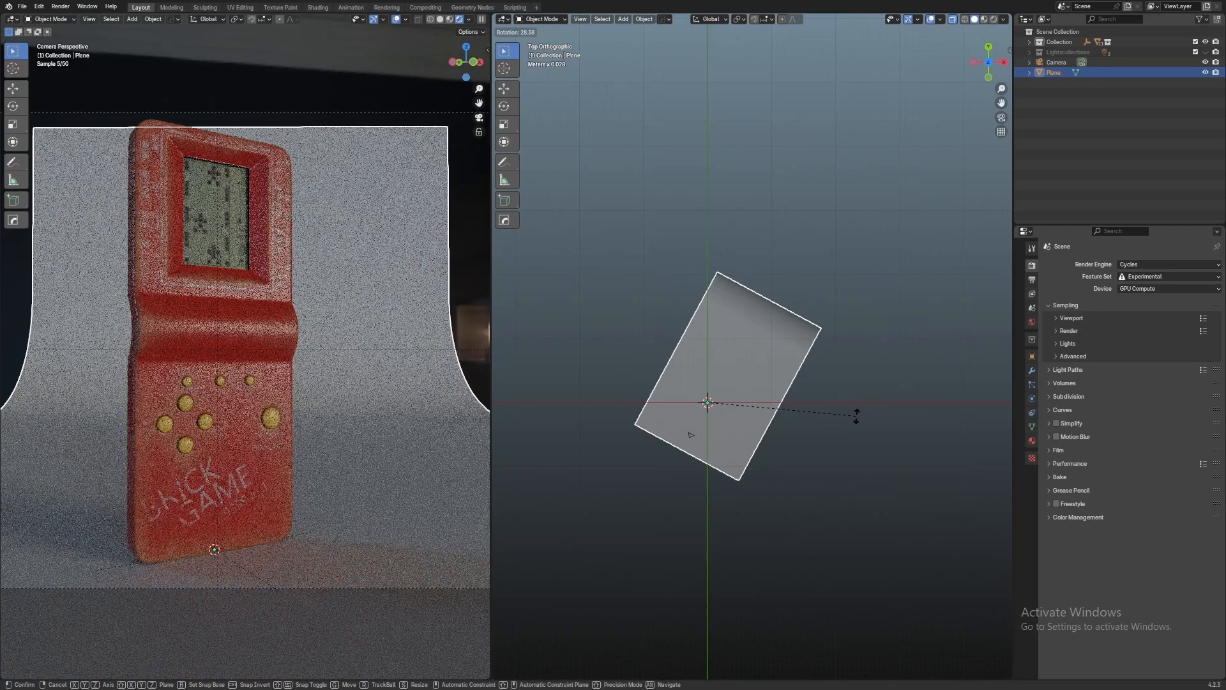
click(857, 416)
Try to extend the vertices on one side of the backdrop along its local X axis
key(Tab)
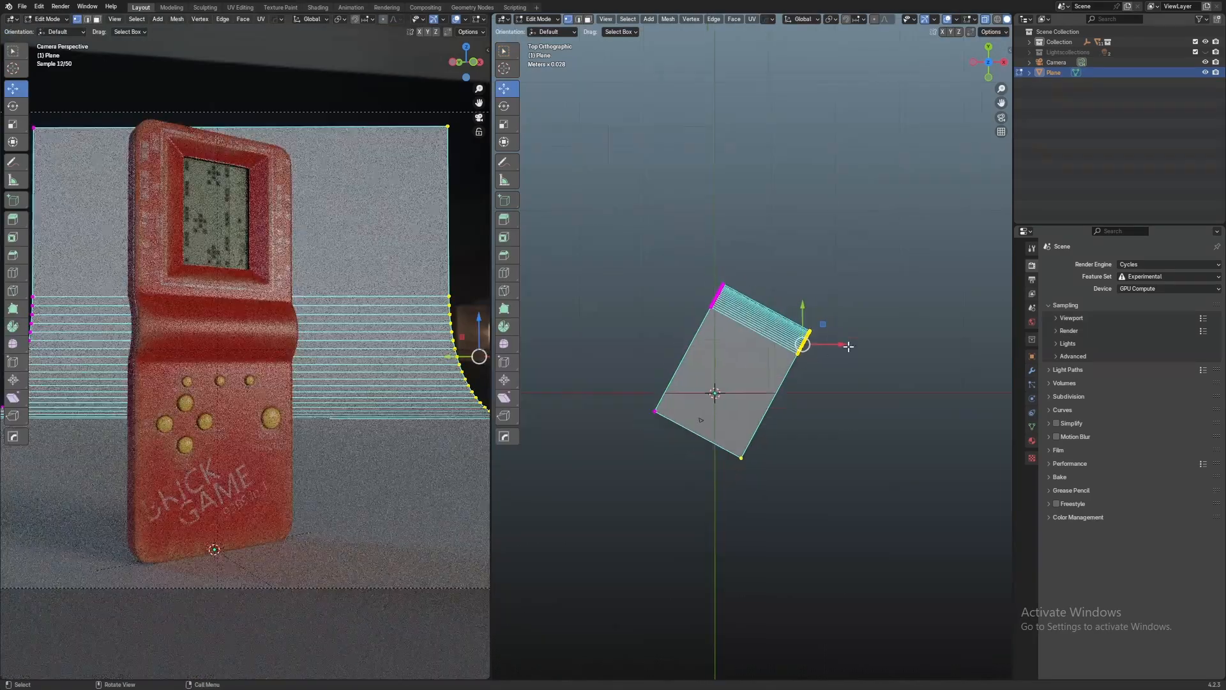
scroll(912, 286, down, 1)
drag(915, 280, 789, 385)
key(alt+z)
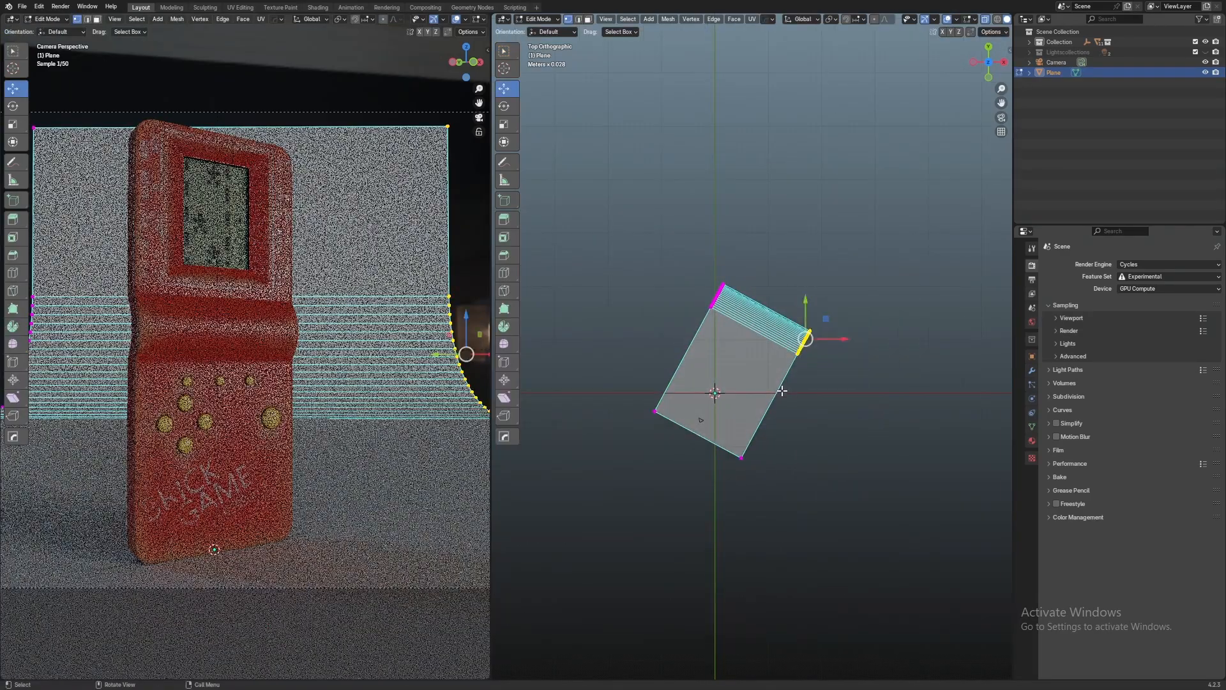
shift+drag(767, 429, 714, 502)
shift+middle_drag(869, 454, 851, 425)
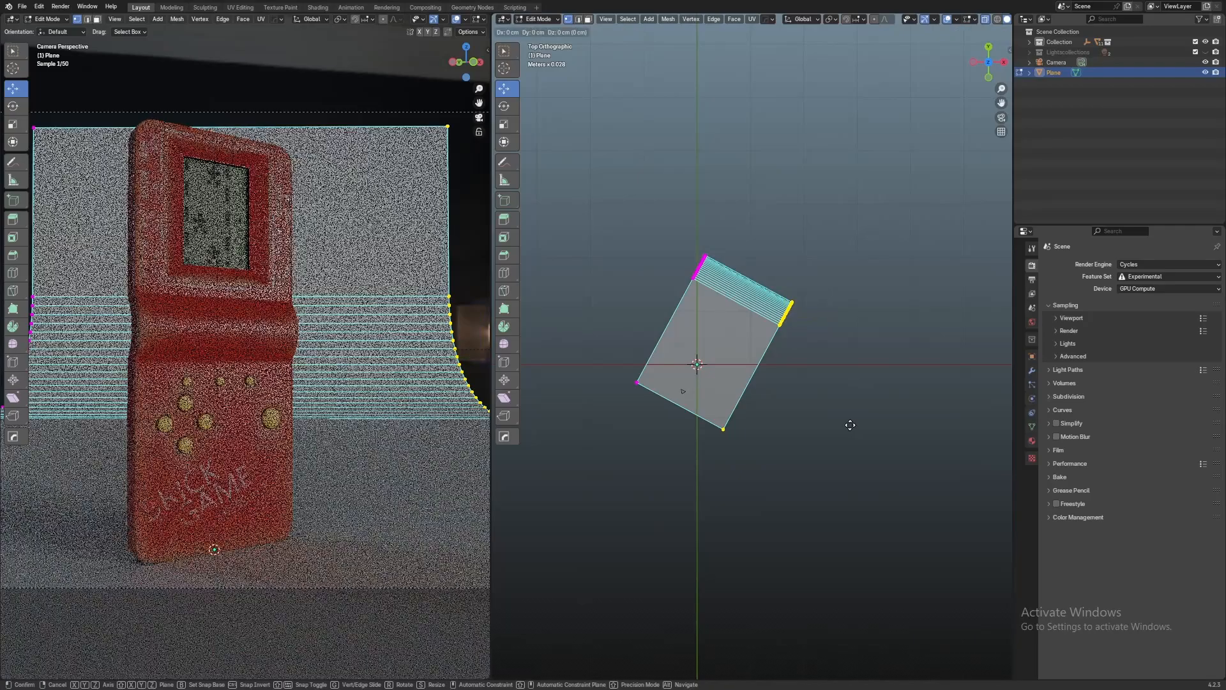
key(g)
key(x)
key(x)
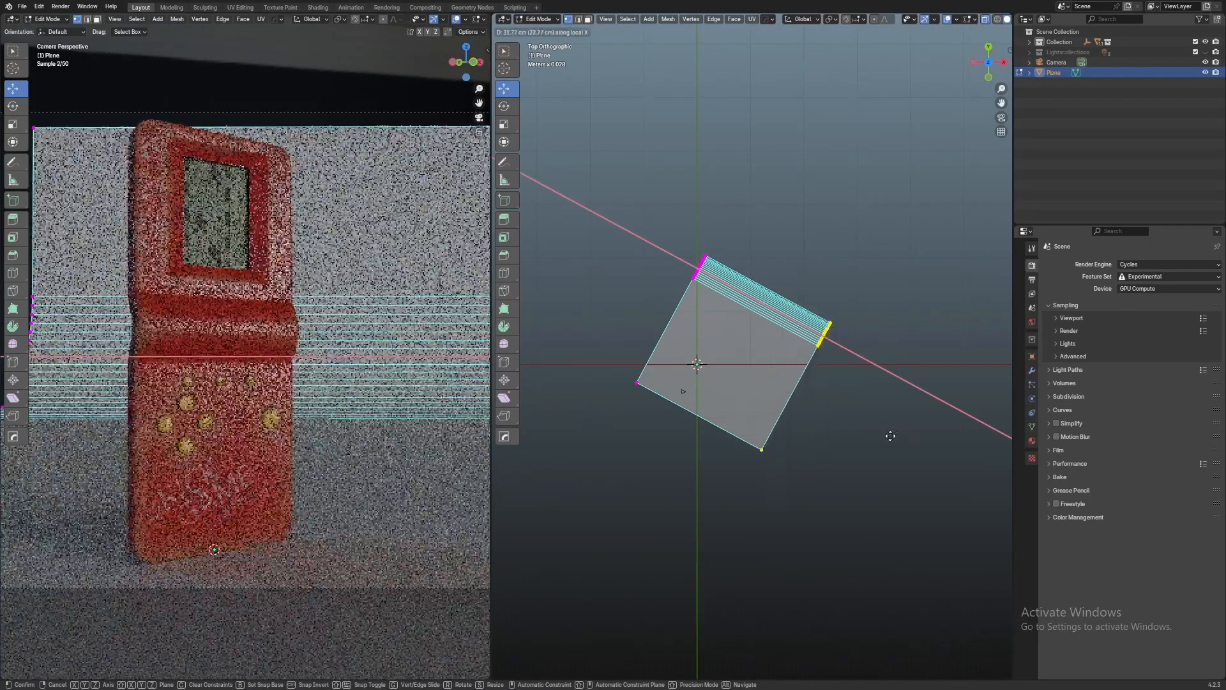
click(879, 434)
middle_drag(875, 430, 795, 348)
key(F2)
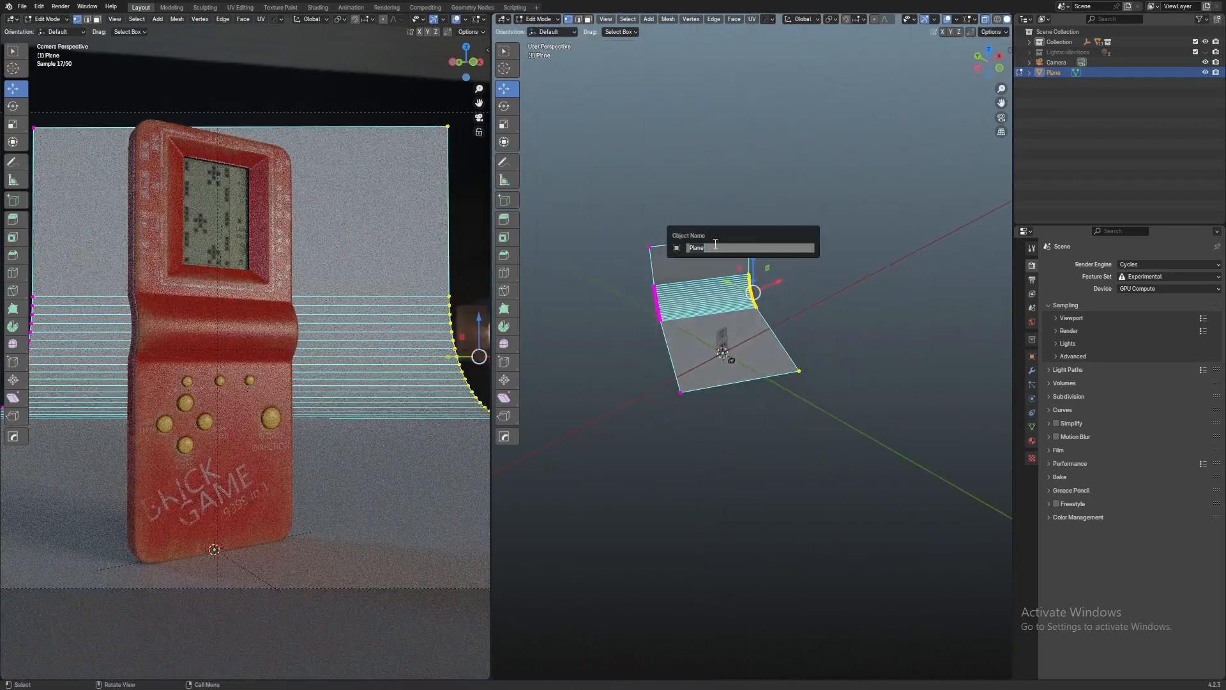
key(Escape)
click(681, 242)
key(F2)
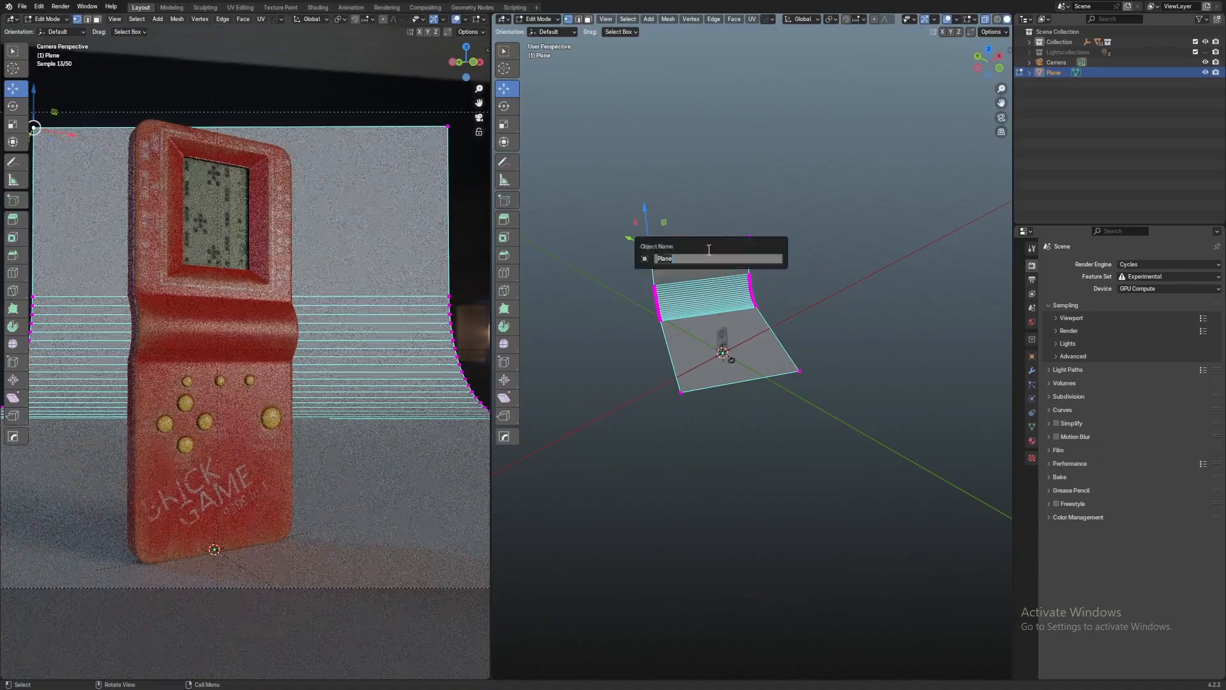
key(Escape)
Select the top edge of the backdrop's back wall and raise it along Z to make the wall taller
key(2)
click(714, 240)
middle_drag(748, 233, 725, 216)
drag(720, 209, 720, 191)
scroll(754, 233, down, 1)
Scale the backdrop up along its local X axis in Object Mode
key(Tab)
key(s)
key(x)
key(x)
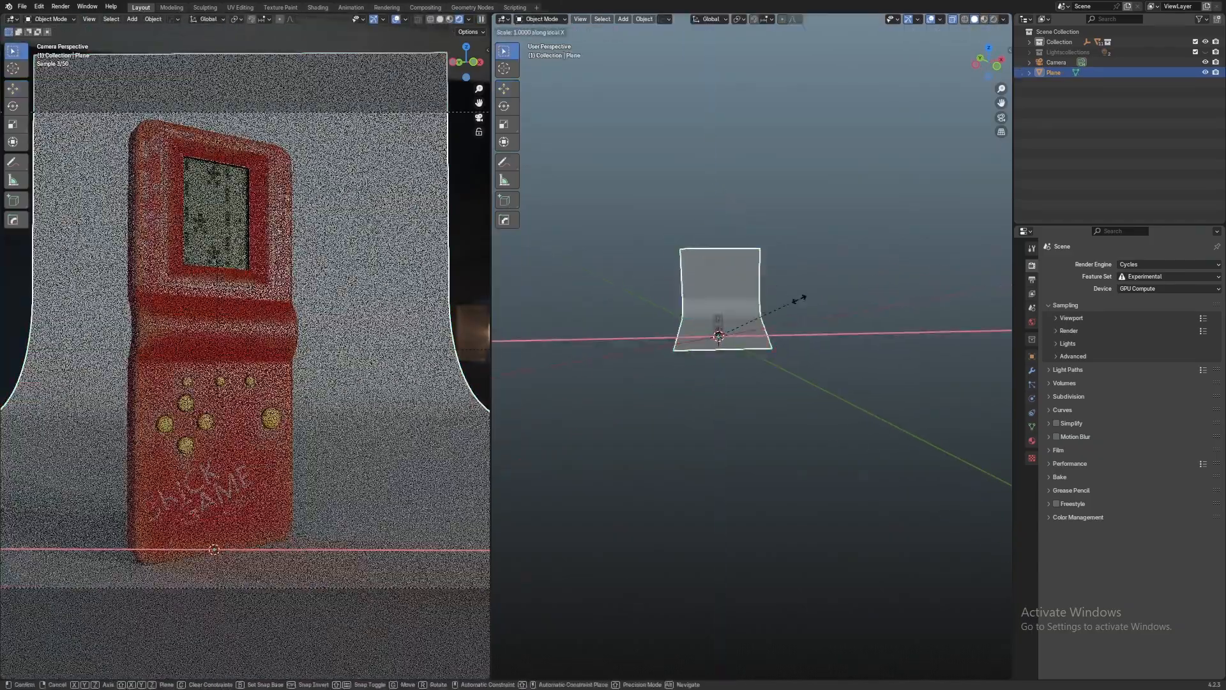
click(833, 309)
Check the backdrop's normals with the Face Orientation overlay and switch the overlay off again
scroll(733, 337, up, 5)
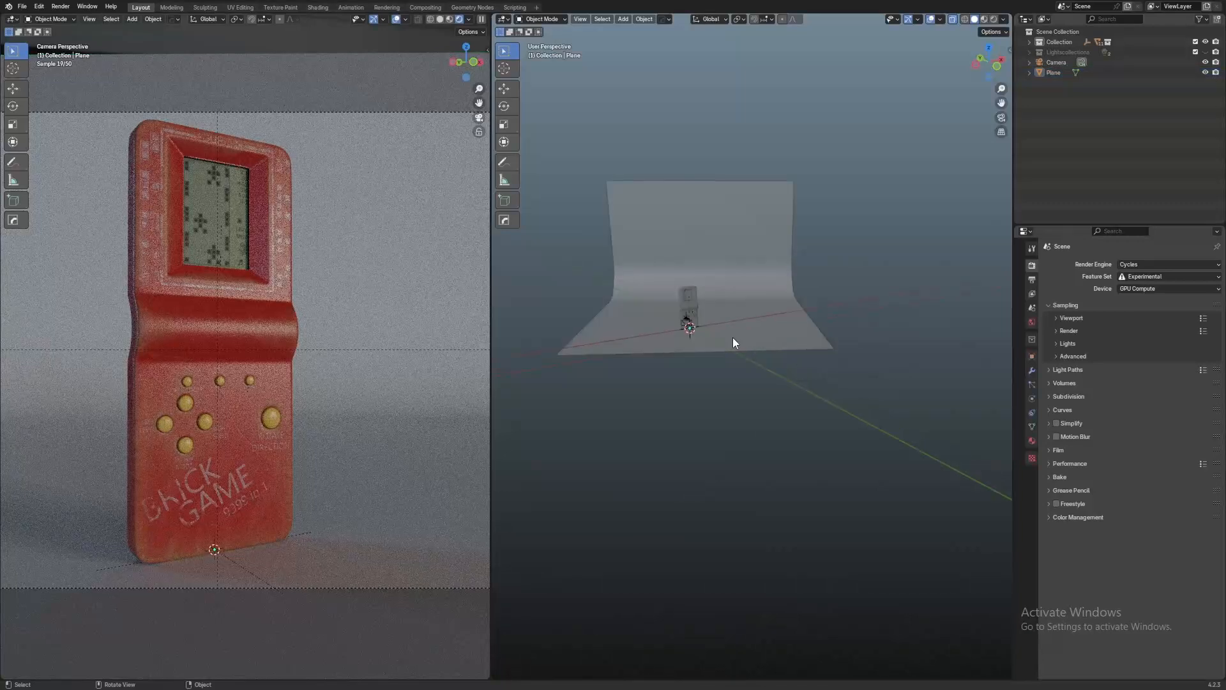
scroll(718, 302, up, 4)
right_click(839, 358)
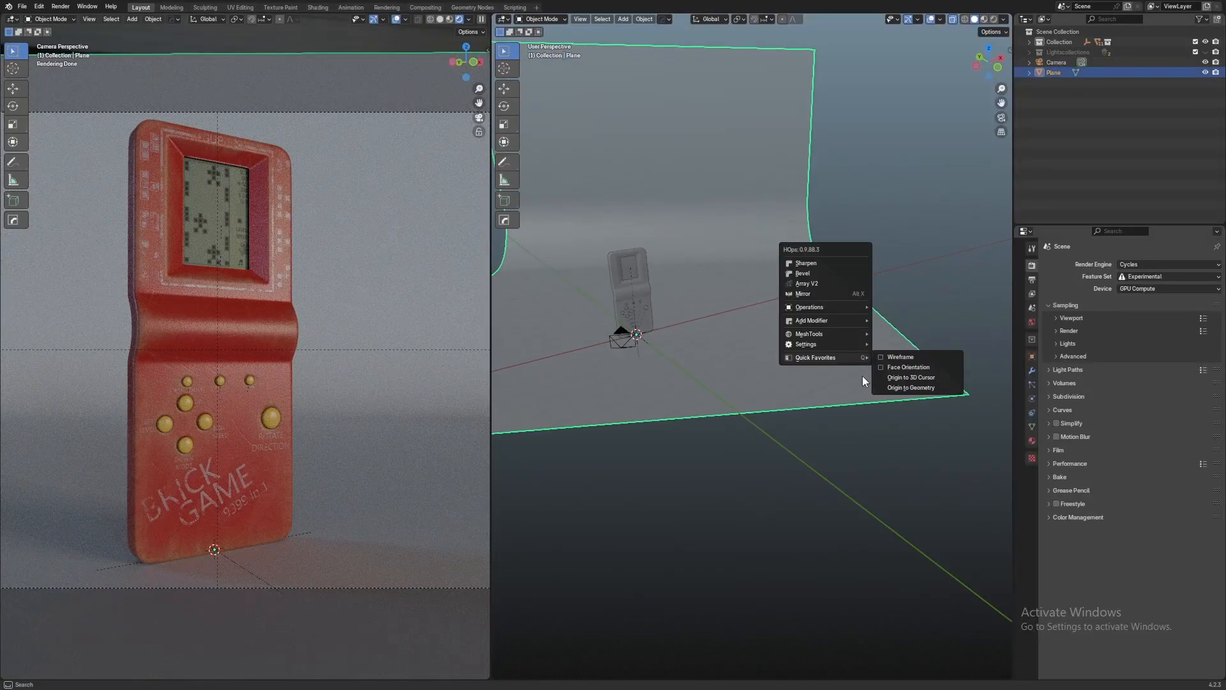
click(923, 373)
scroll(728, 393, down, 5)
mouse_move(750, 402)
middle_down()
mouse_move(871, 363)
mouse_move(788, 412)
mouse_move(759, 400)
middle_up()
key(q)
mouse_move(734, 394)
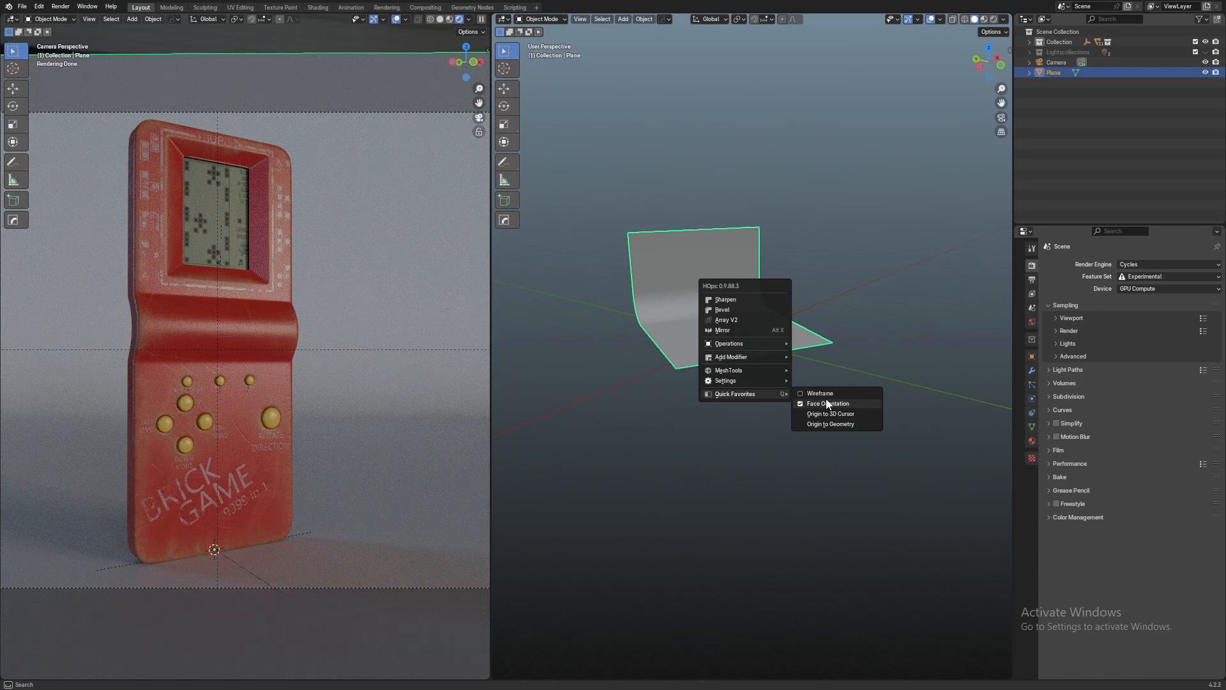
click(826, 399)
Widen the backdrop by scaling it about 1.76 along its local X axis so it fills the camera frame
scroll(499, 411, up, 1)
shift+middle_drag(412, 380, 454, 366)
scroll(454, 366, down, 3)
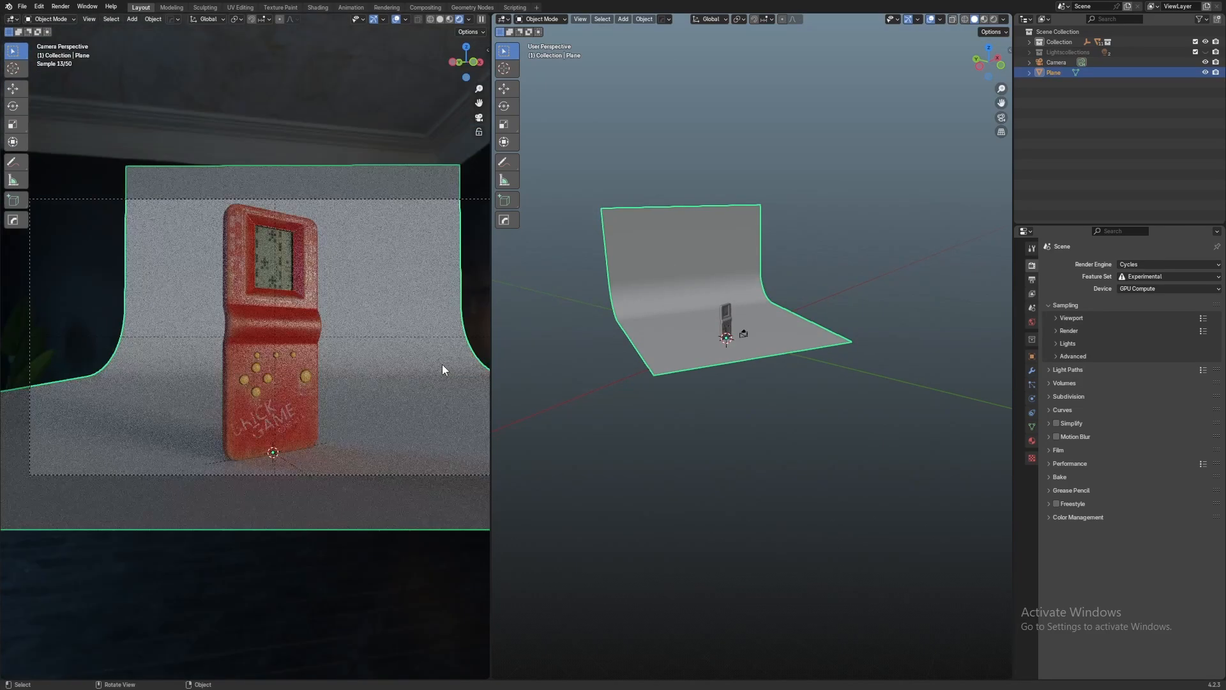
key(Home)
middle_drag(865, 292, 863, 299)
key(s)
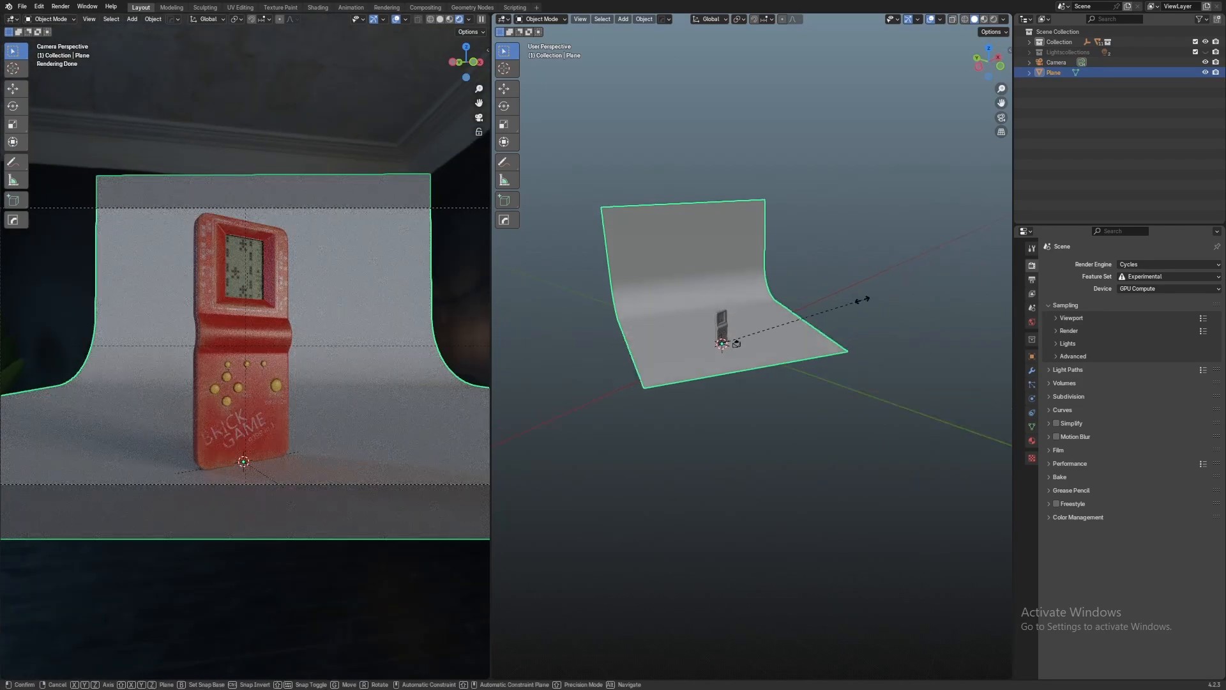
key(x)
key(x)
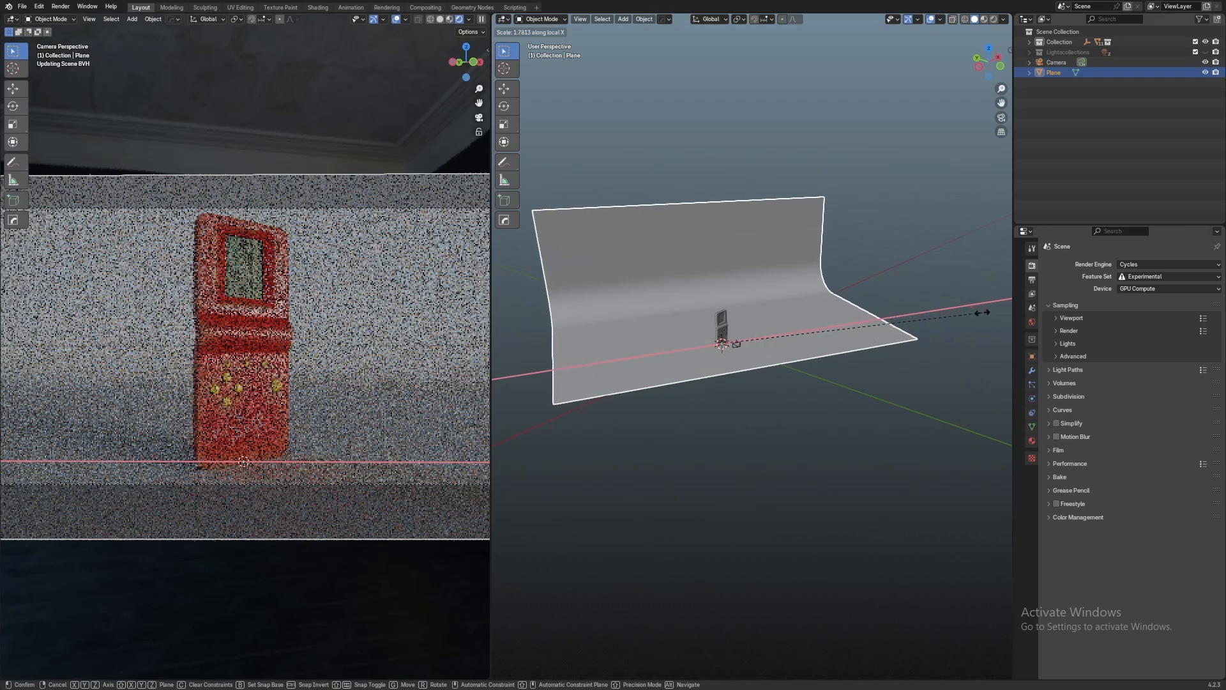
click(983, 312)
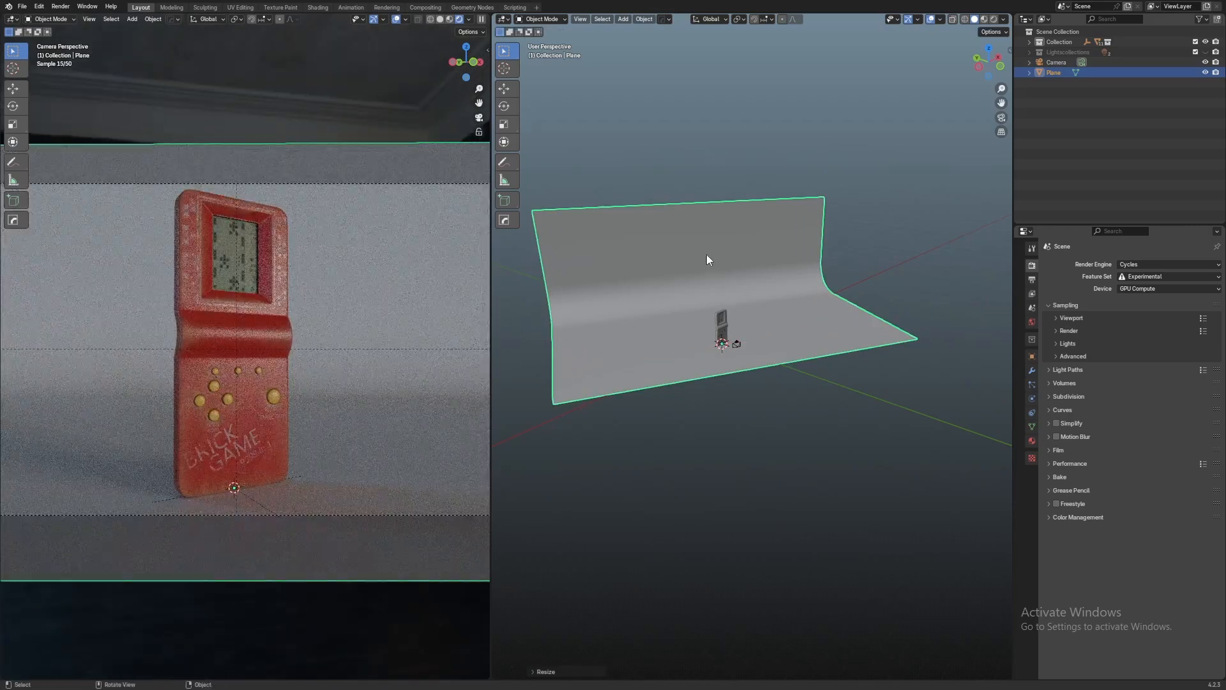
Create a new material on the backdrop and name it M_backdrop
scroll(269, 360, up, 2)
click(1032, 440)
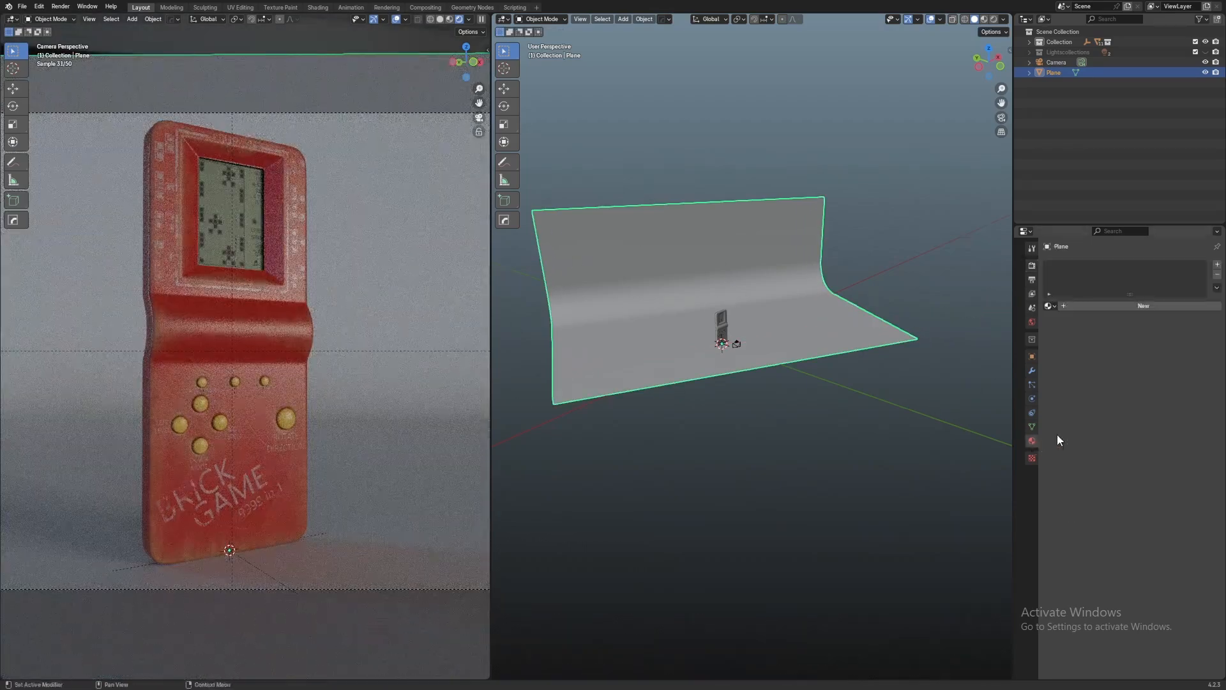
click(1137, 306)
click(1130, 308)
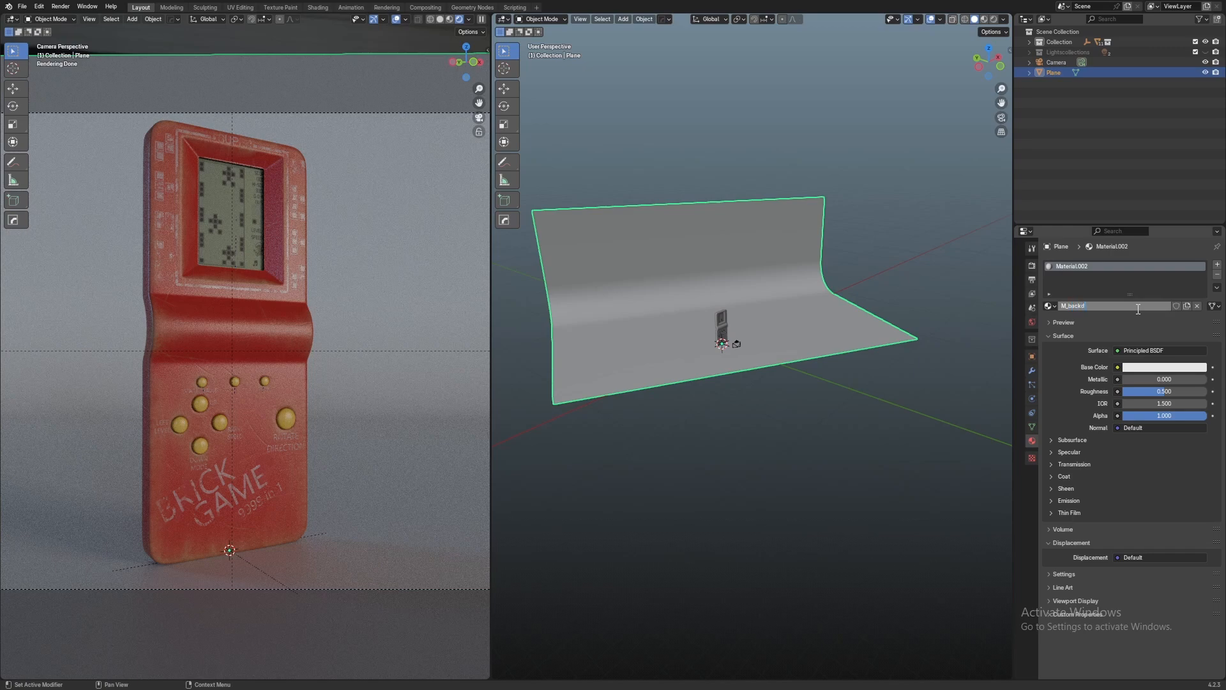
click(808, 493)
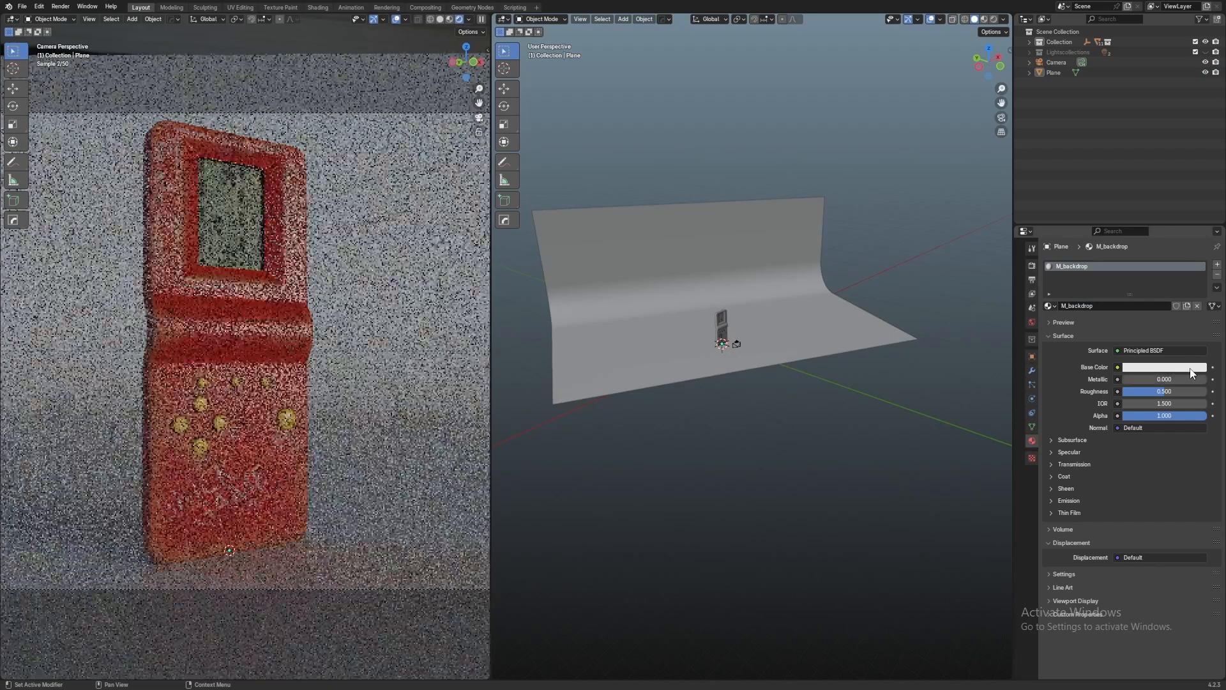
Darken the M_backdrop material's Base Color to nearly black
click(1192, 368)
mouse_move(1196, 250)
mouse_down()
mouse_move(1197, 273)
mouse_move(1196, 260)
mouse_up()
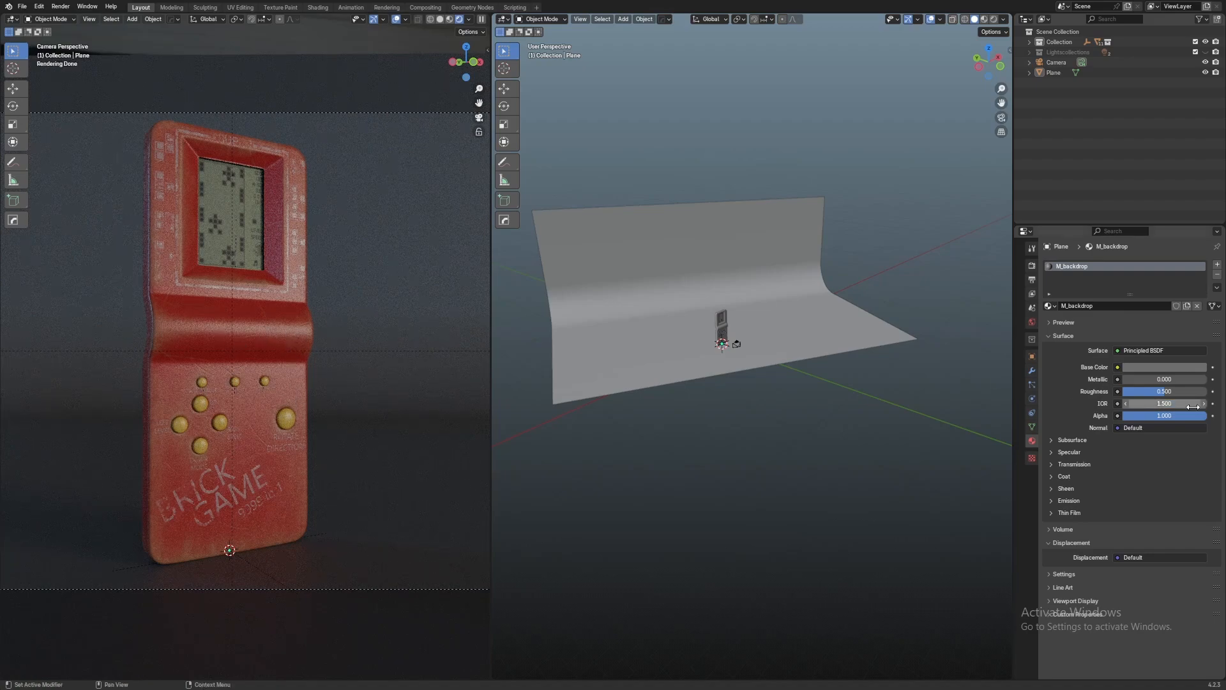
click(1190, 368)
drag(1197, 259, 1196, 283)
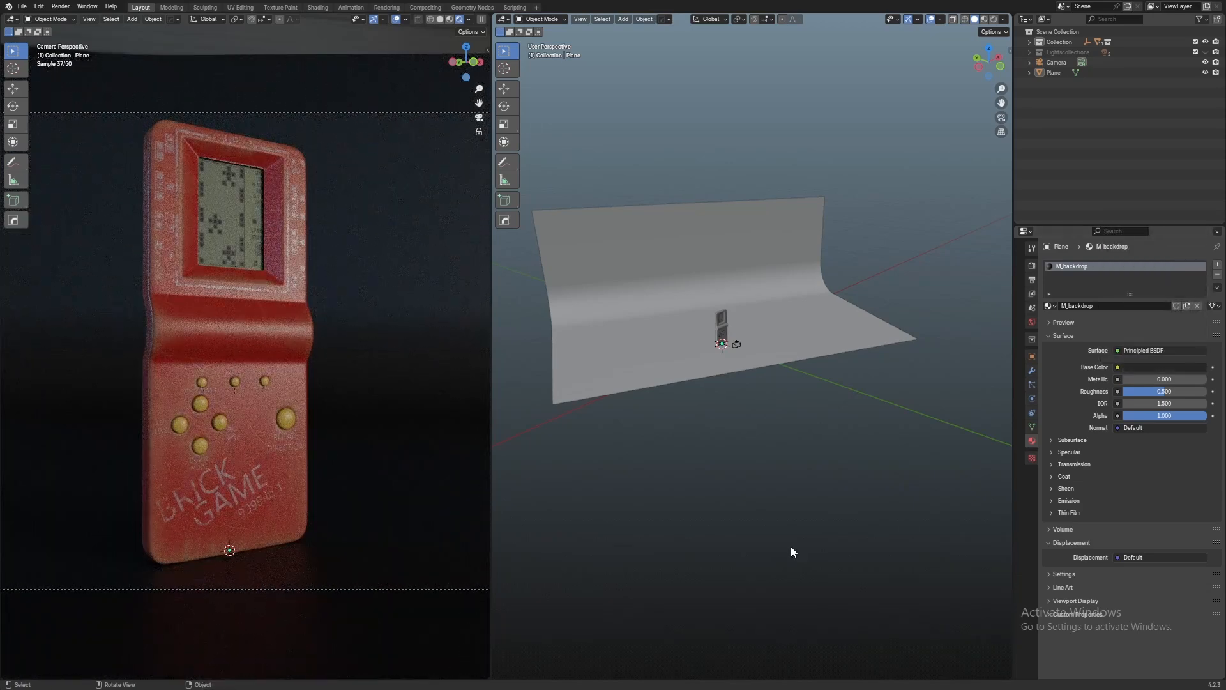
Unhide the Lightscollections collection and select the backdrop plane
middle_drag(902, 423, 862, 446)
click(1205, 52)
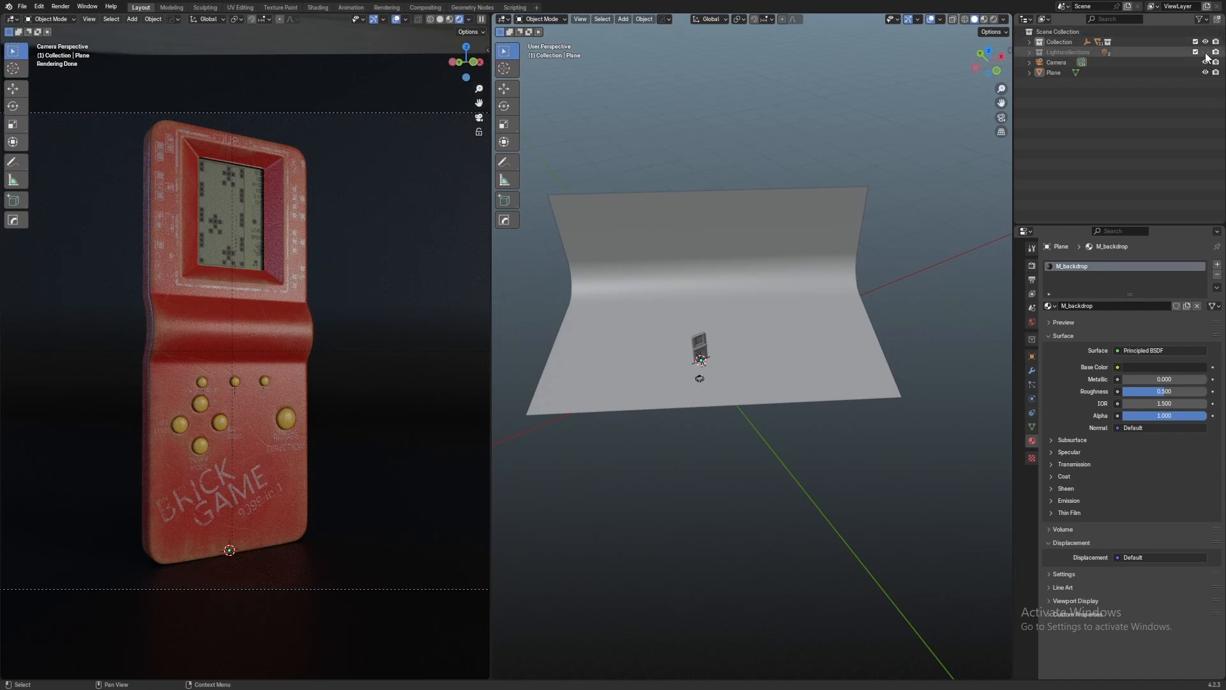
scroll(853, 361, up, 3)
scroll(792, 365, down, 4)
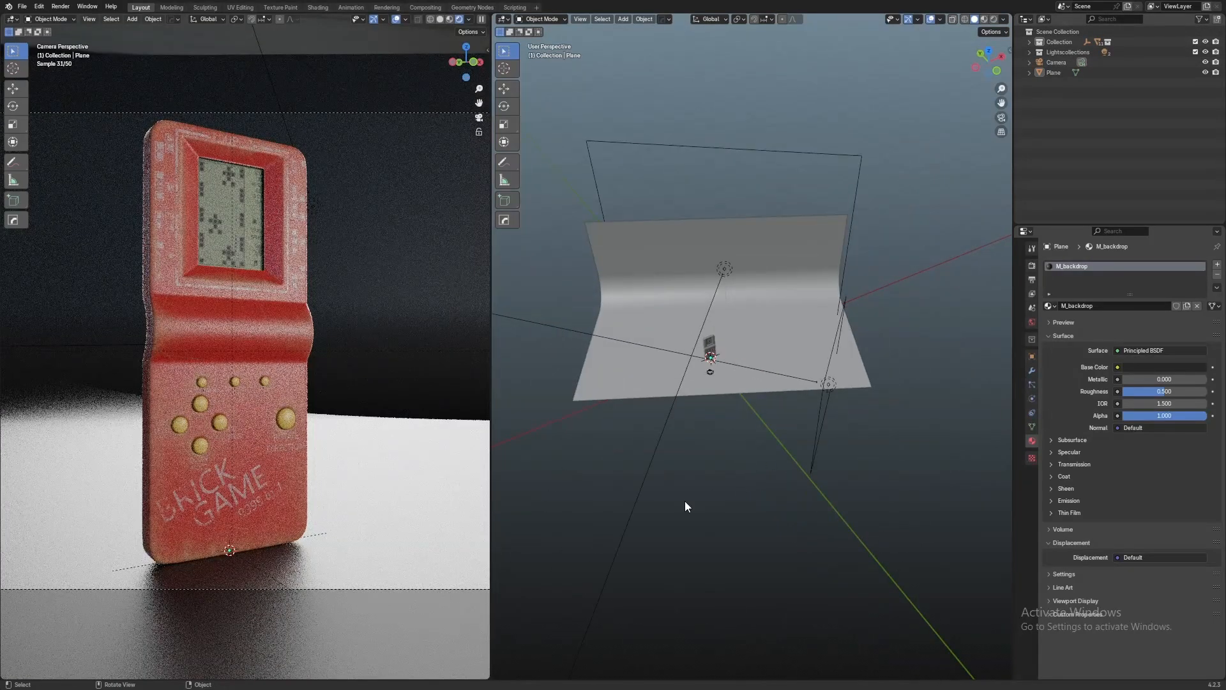
middle_drag(685, 500, 658, 356)
click(600, 301)
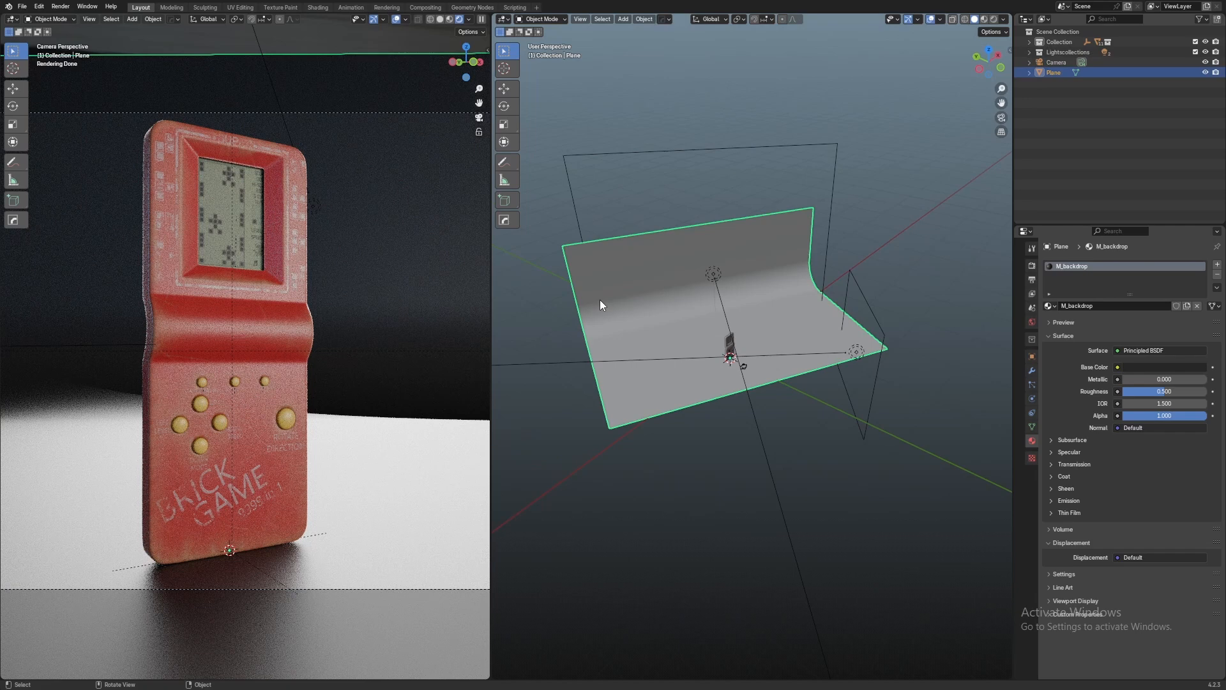
Inspect the back light's placement around the backdrop, the contents of the Lightcollections collection and the rendered handheld up close
click(664, 150)
middle_drag(664, 150, 690, 180)
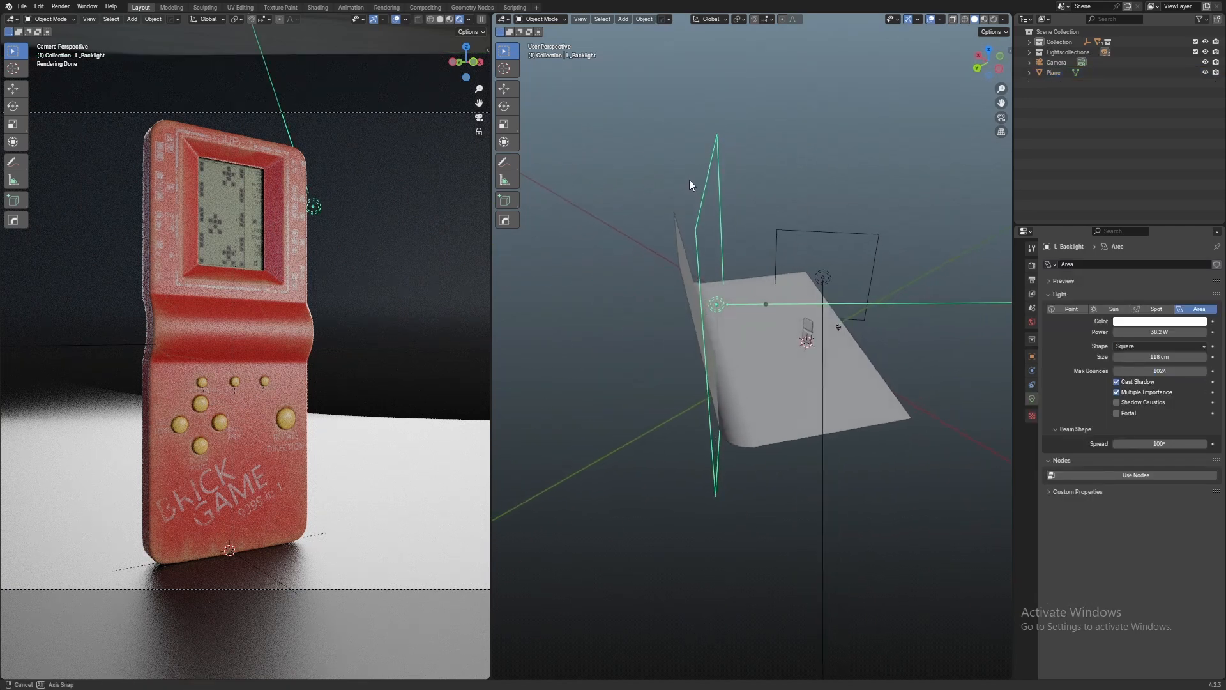
scroll(639, 198, down, 2)
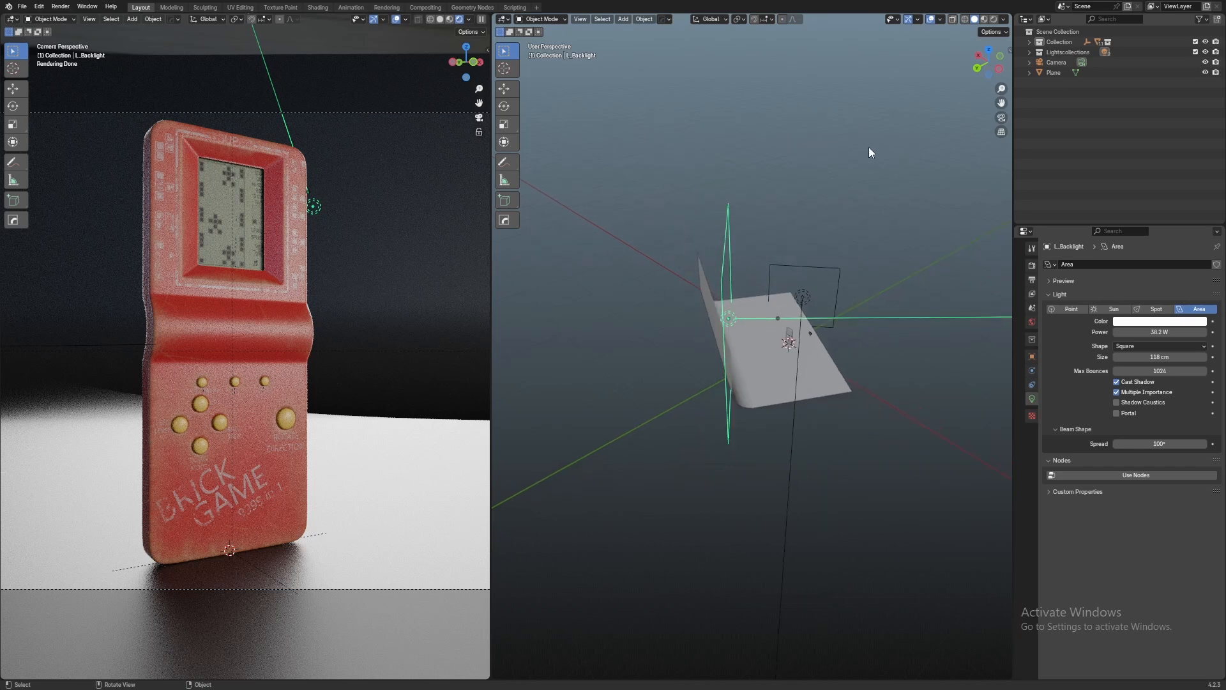
click(869, 148)
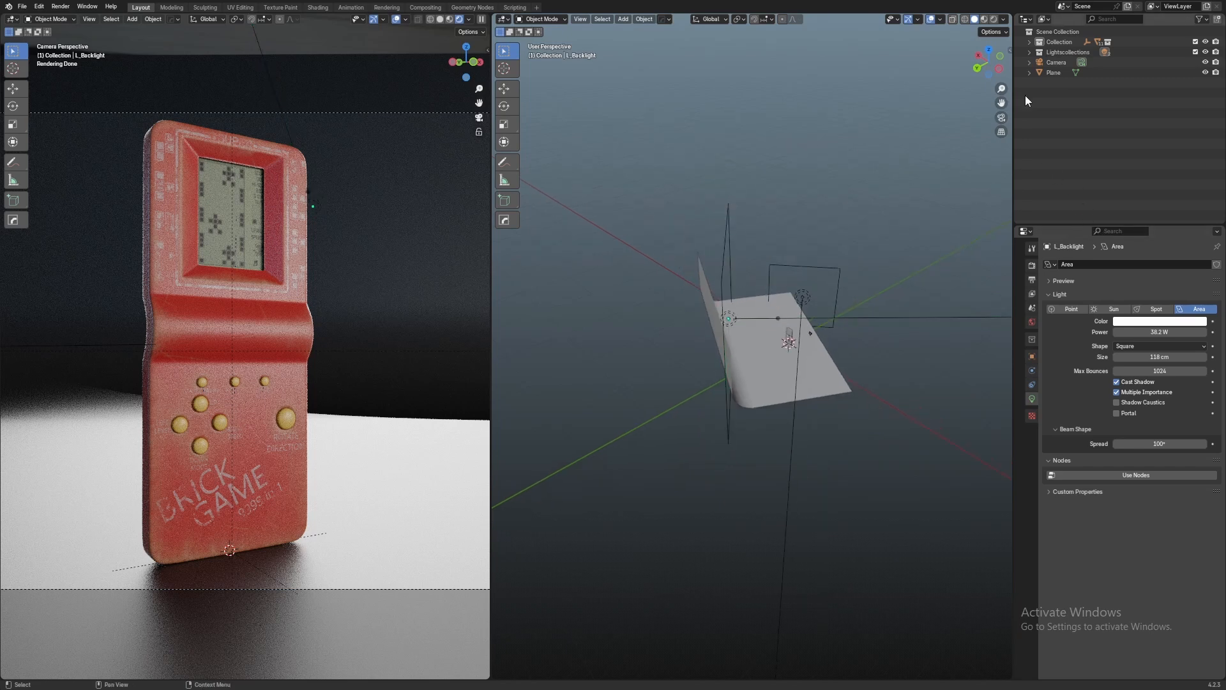
click(1030, 52)
middle_drag(992, 71, 703, 217)
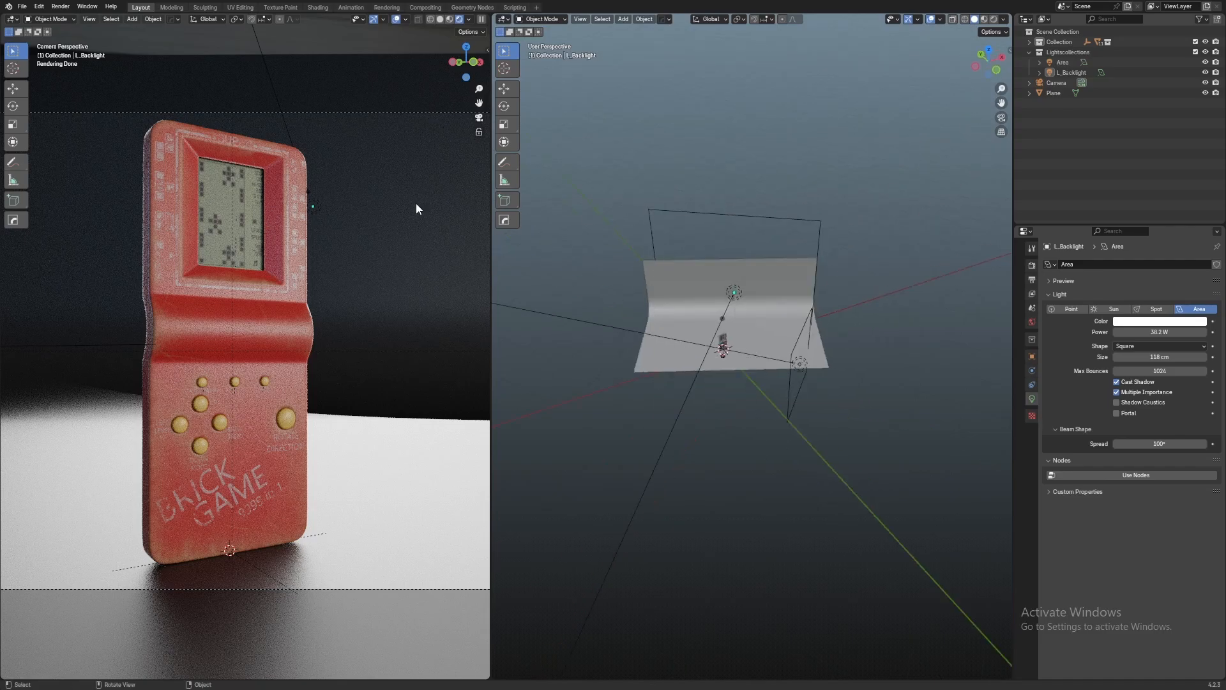
scroll(259, 162, up, 5)
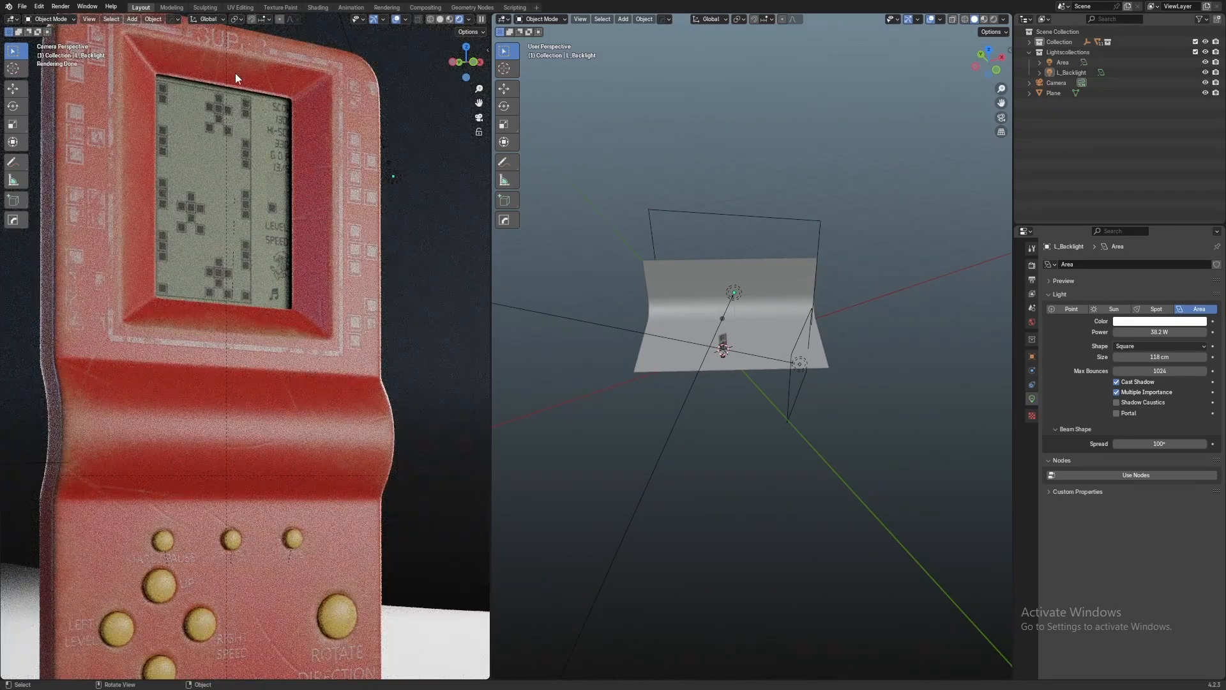
scroll(180, 248, down, 5)
scroll(741, 300, up, 5)
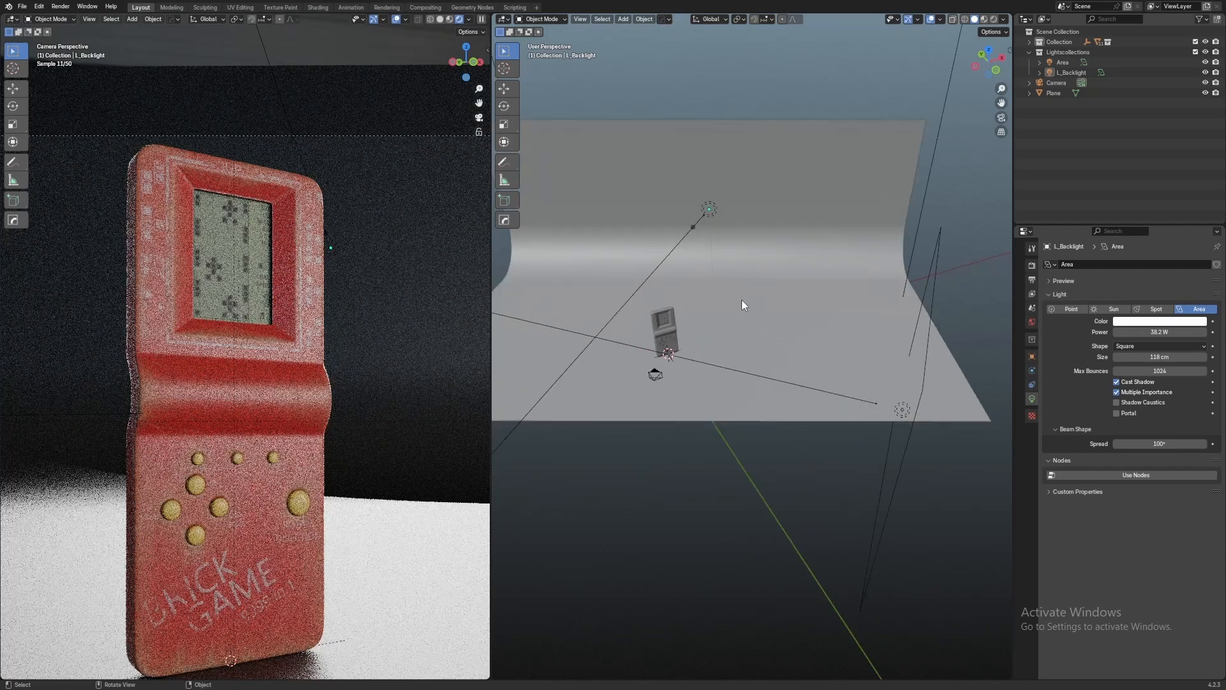
Focus on the handheld model and add an area light at the 3D cursor at its base
click(663, 330)
key(KP_Decimal)
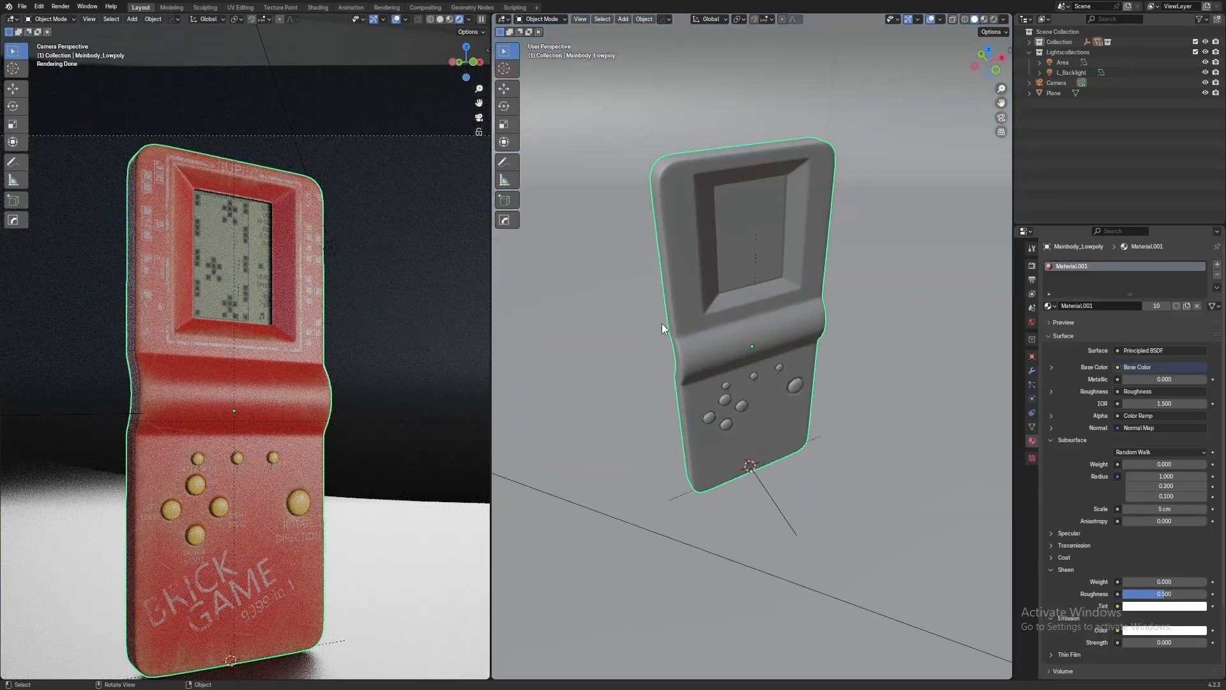
click(740, 252)
key(shift+a)
mouse_move(744, 251)
key(shift+a)
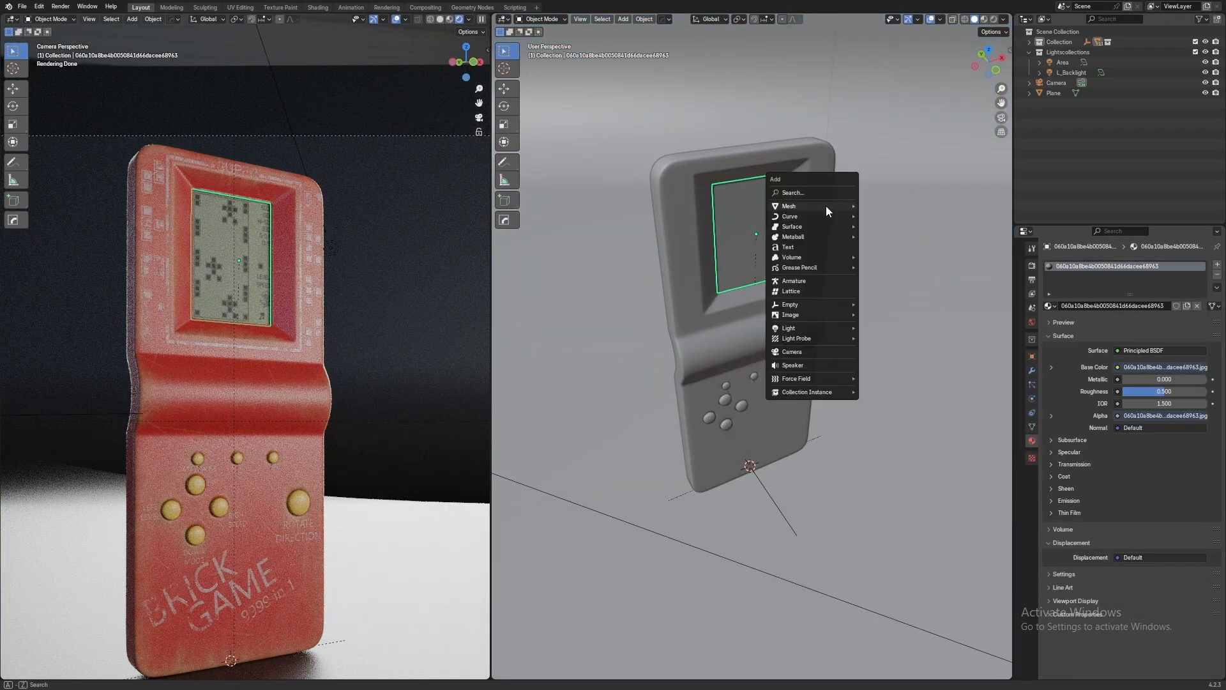
mouse_move(807, 326)
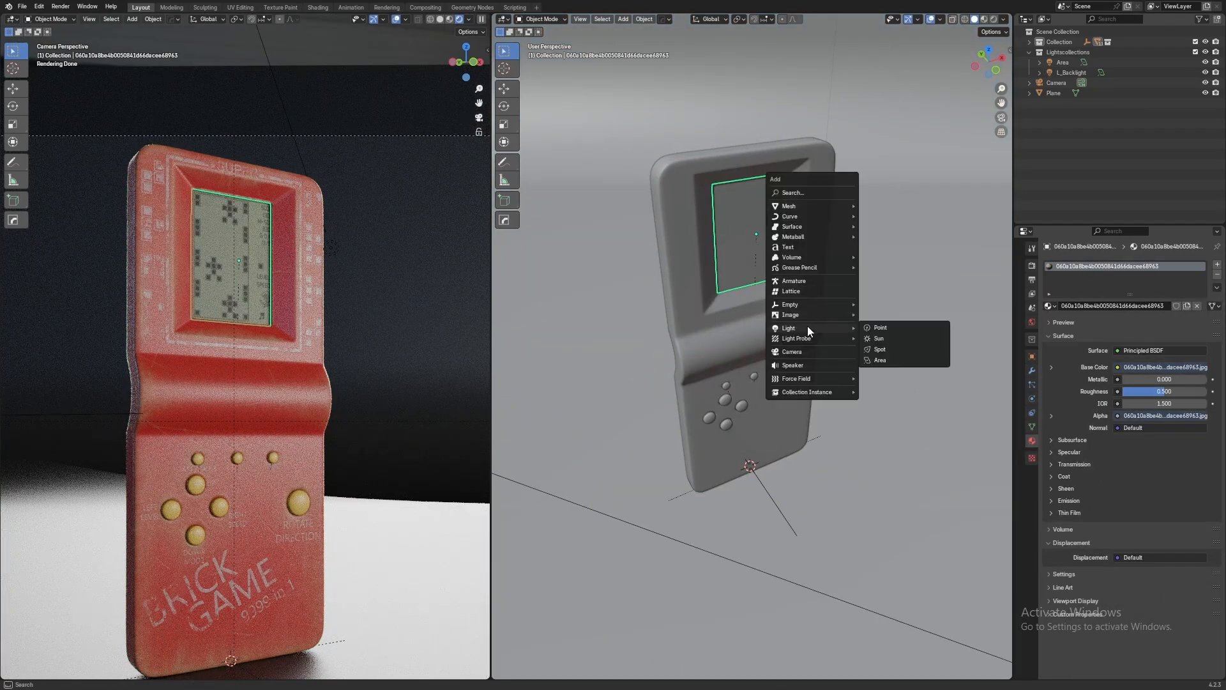
click(900, 360)
Raise the new area light straight up with the Move tool to the height of the handheld's screen
scroll(852, 271, down, 4)
middle_drag(852, 273, 829, 379)
key(shift+space)
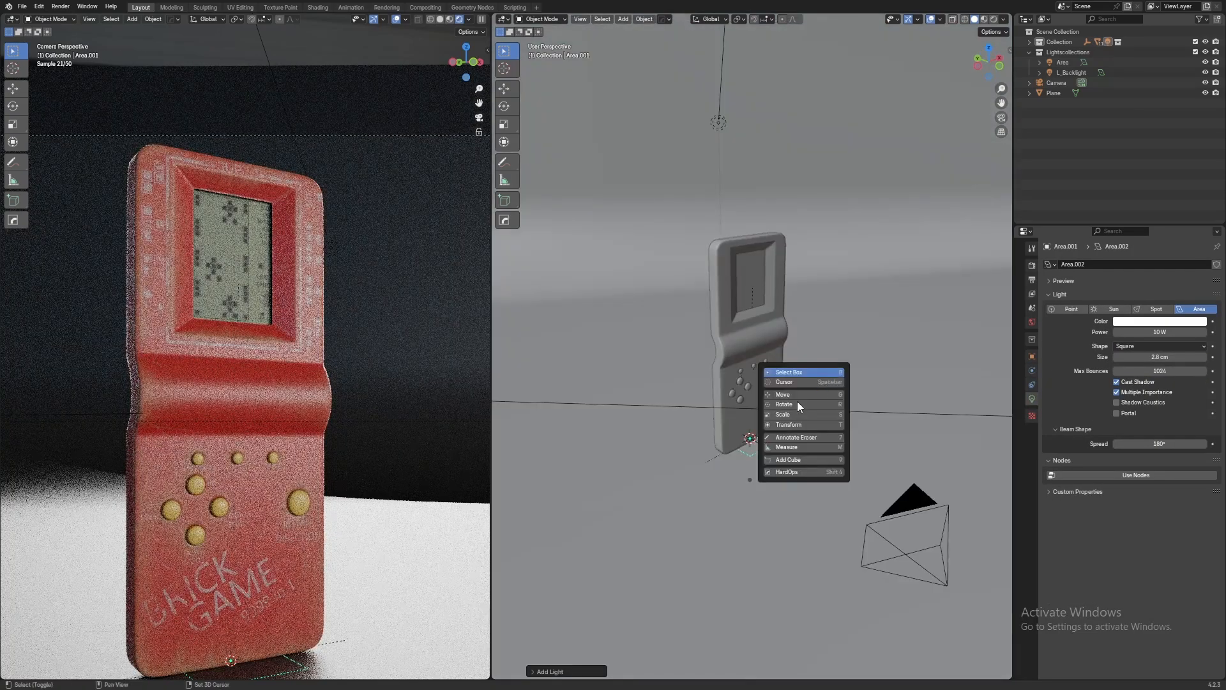
click(798, 396)
middle_drag(706, 439, 742, 423)
drag(750, 409, 750, 227)
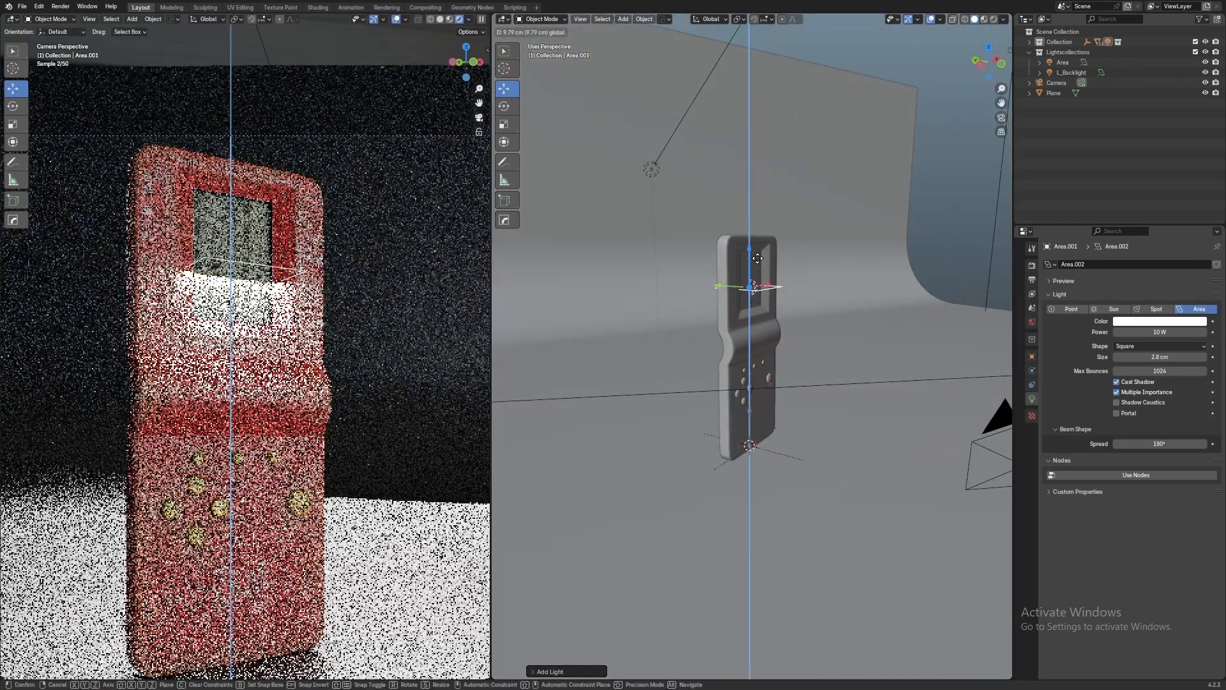
In the left side view, rotate the area light to face the handheld's front and move it out in front of the screen
key(ctrl+KP_3)
shift+middle_drag(923, 185, 848, 213)
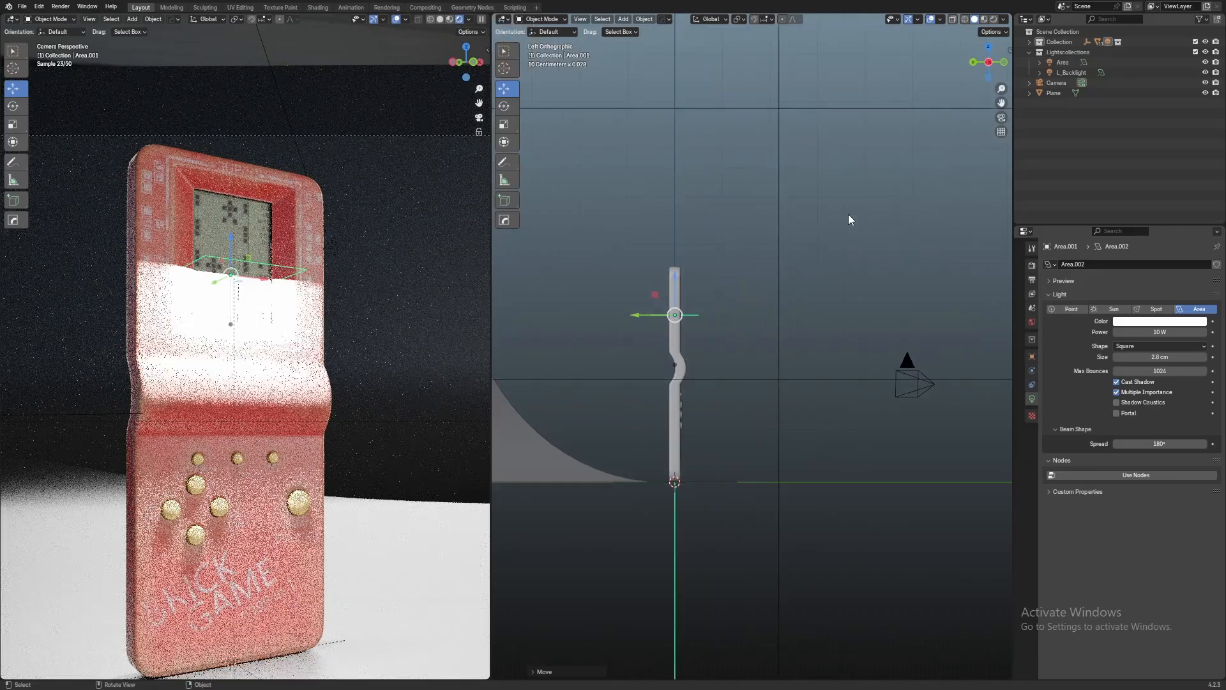
key(r)
click(724, 404)
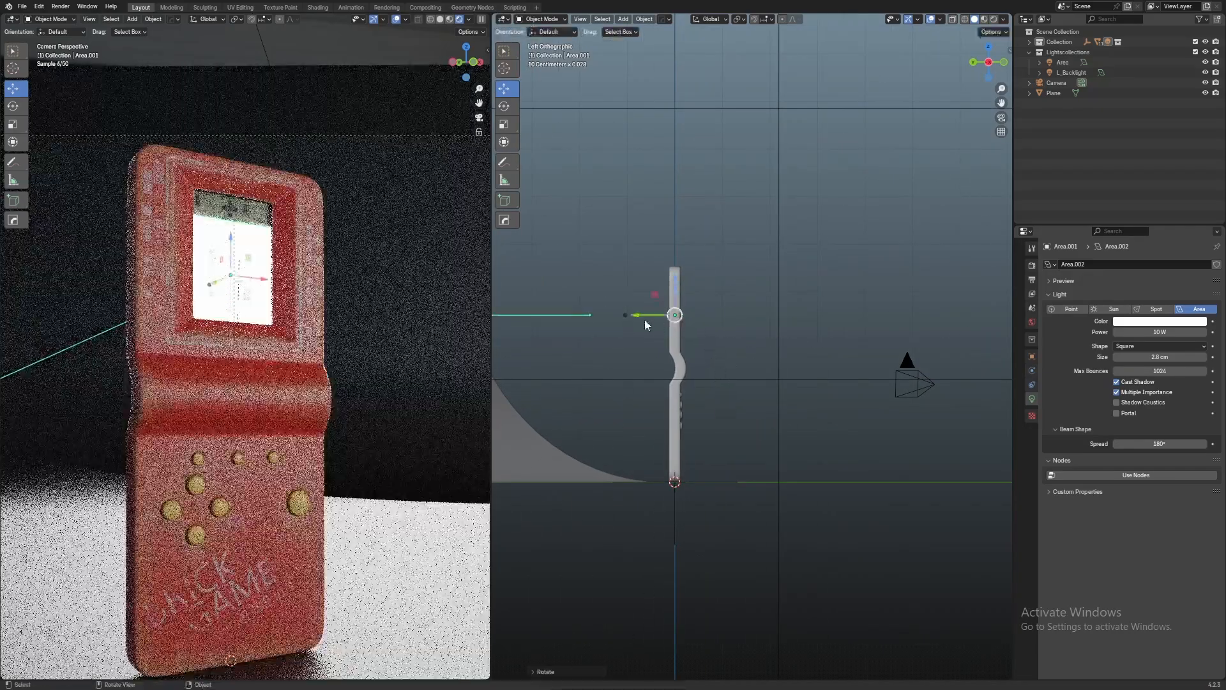
drag(641, 316, 706, 316)
mouse_move(741, 306)
middle_down()
mouse_move(792, 283)
mouse_move(735, 306)
middle_up()
scroll(754, 301, up, 4)
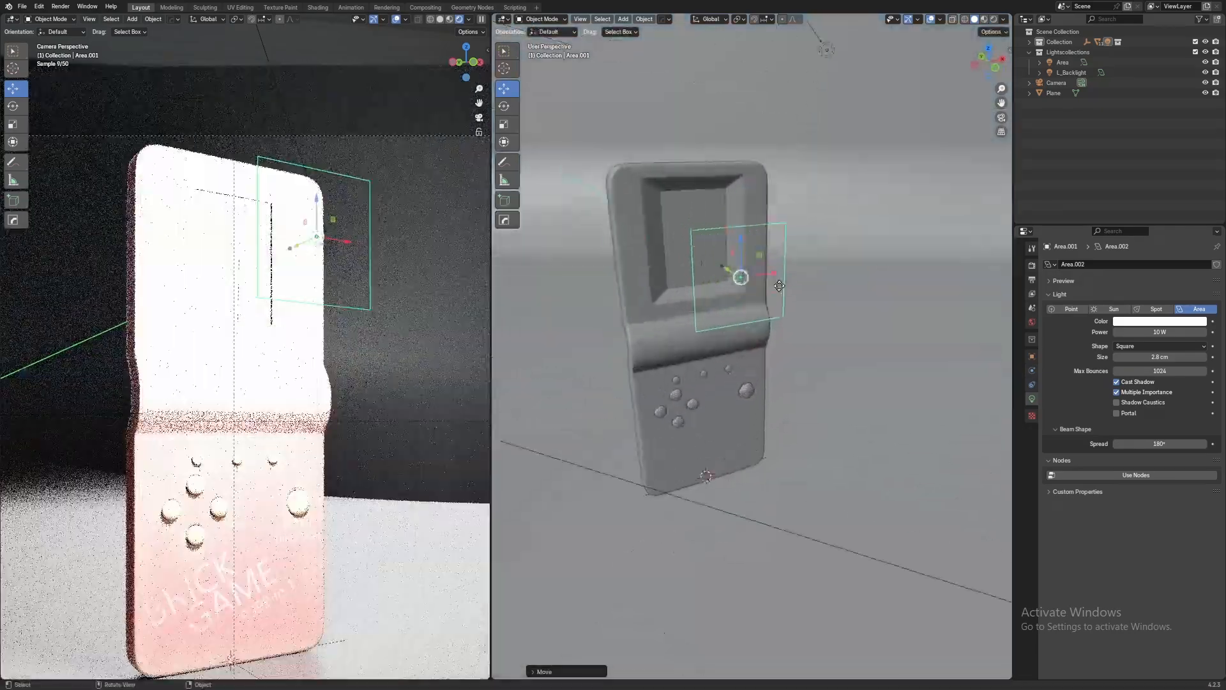
Reduce the area light's power to 60 mW
drag(1179, 331, 1143, 331)
middle_drag(985, 76, 950, 75)
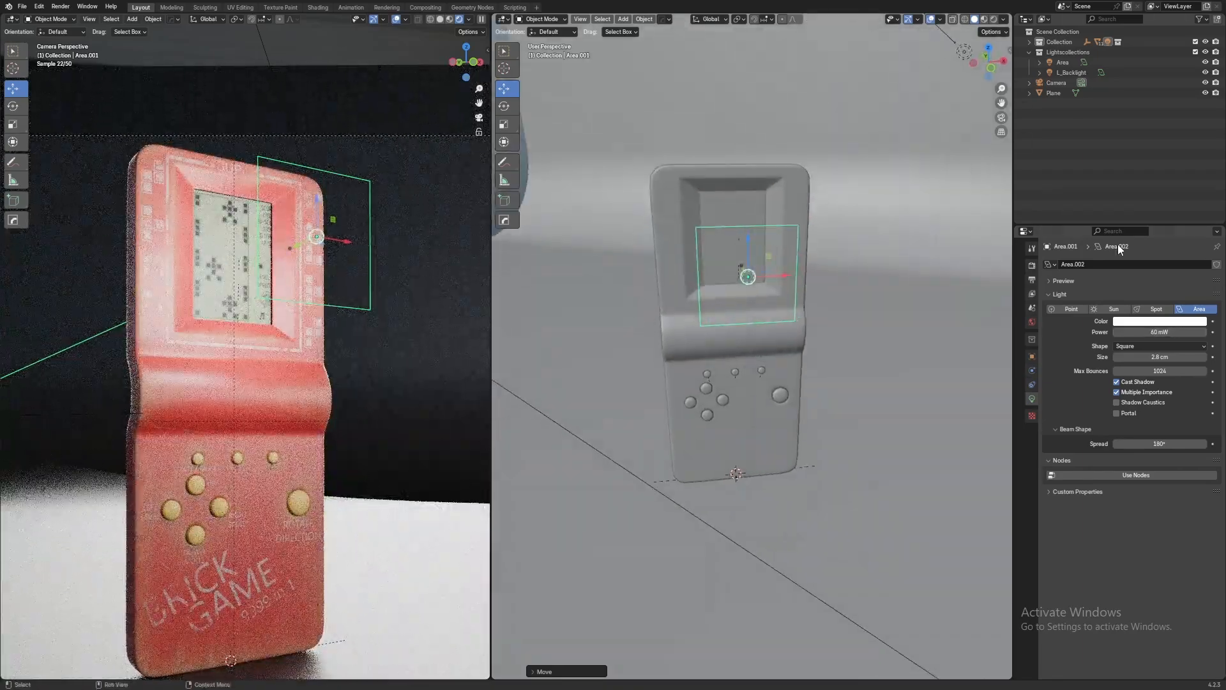
scroll(776, 133, up, 2)
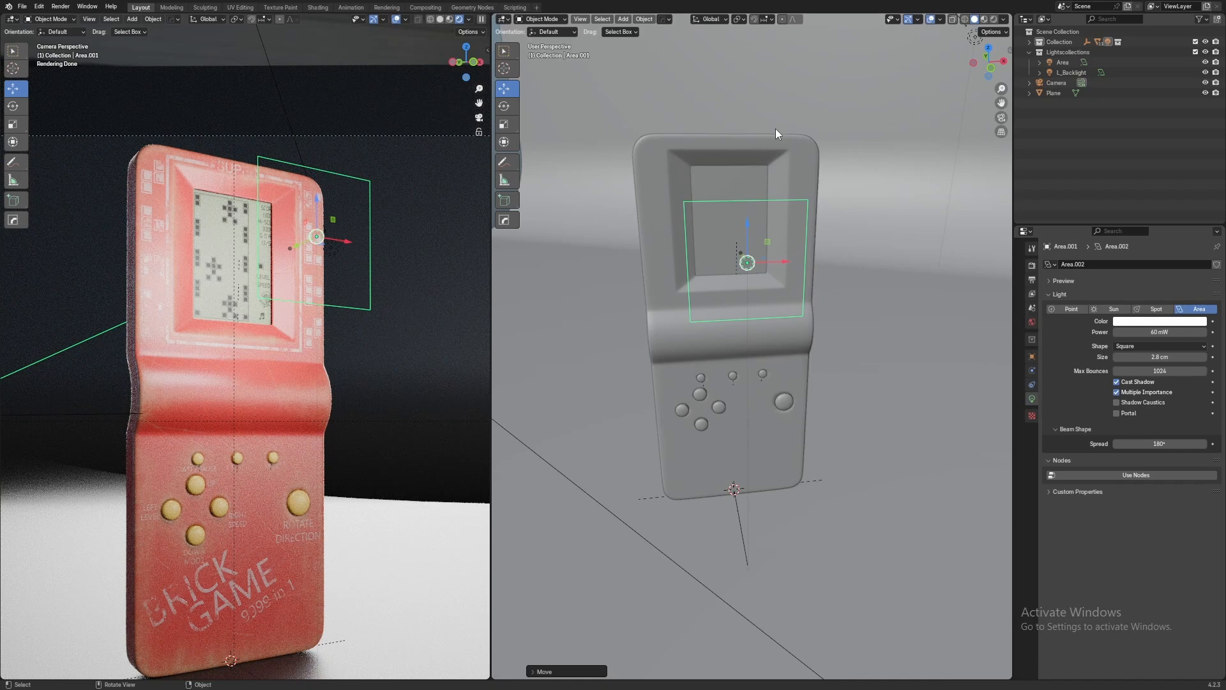
Change the area light's shape to Rectangle and stretch its height to 7.6 cm in the front view
click(992, 63)
scroll(789, 253, up, 2)
scroll(789, 253, down, 2)
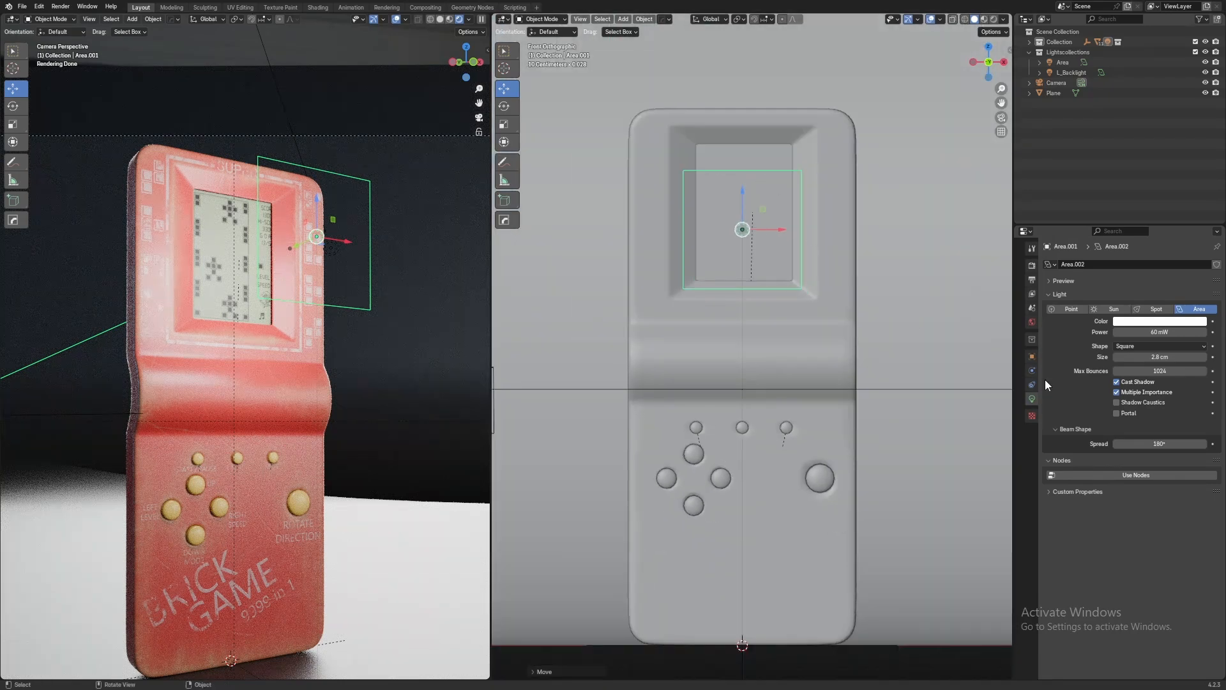
click(1135, 346)
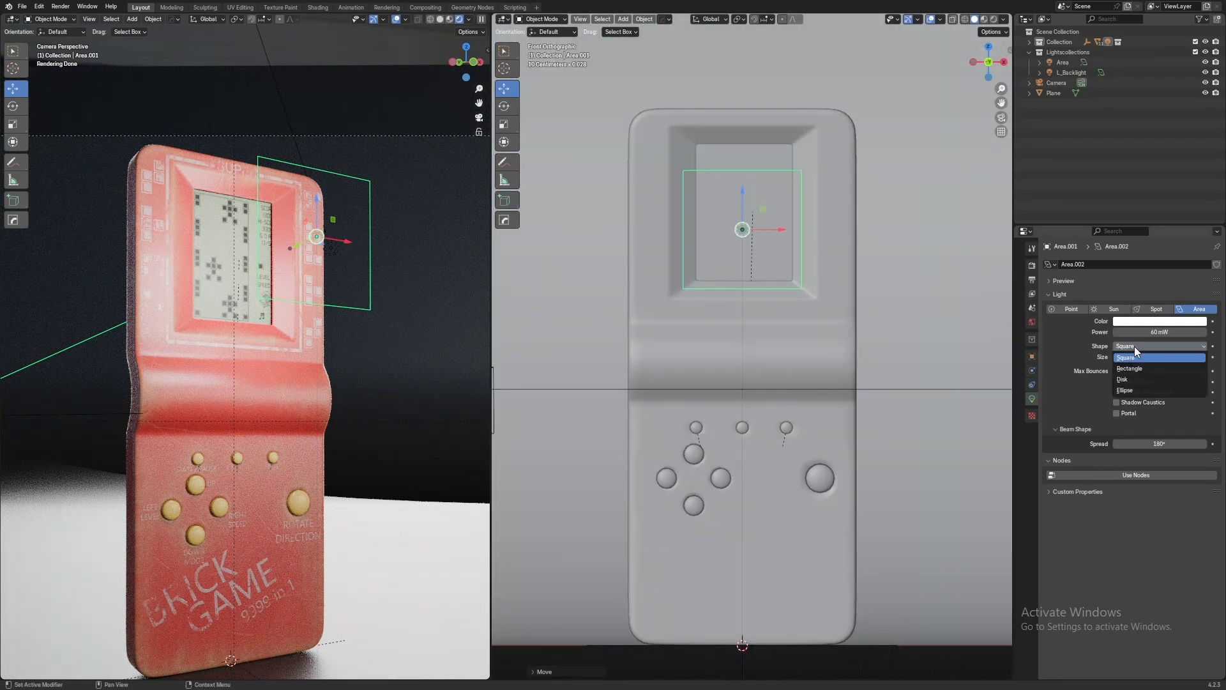
click(1147, 370)
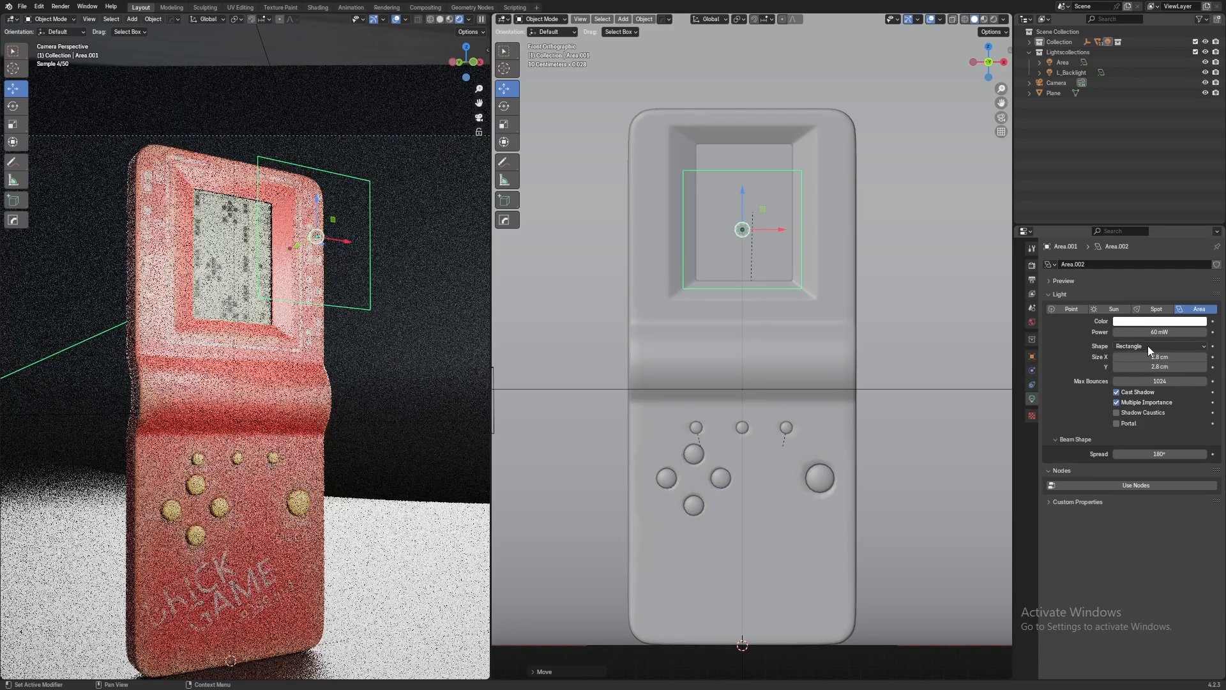
drag(737, 288, 741, 390)
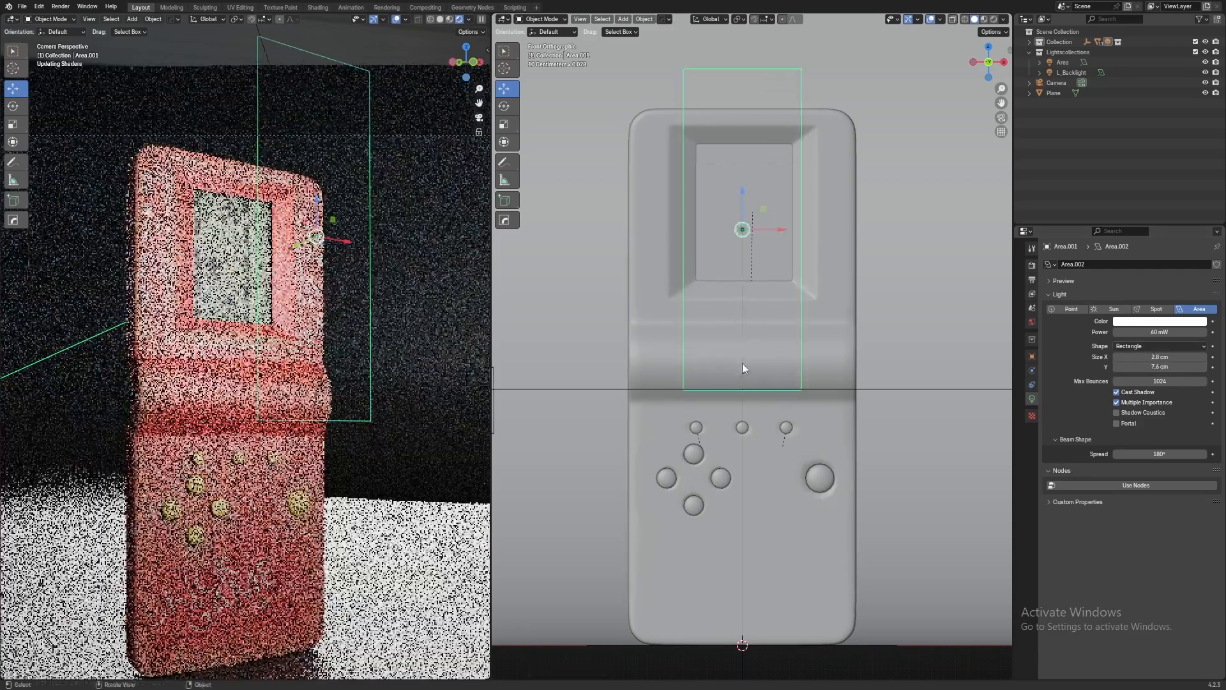
Tilt the rectangular light slightly clockwise and position it over the left half of the handheld's screen
drag(780, 229, 683, 228)
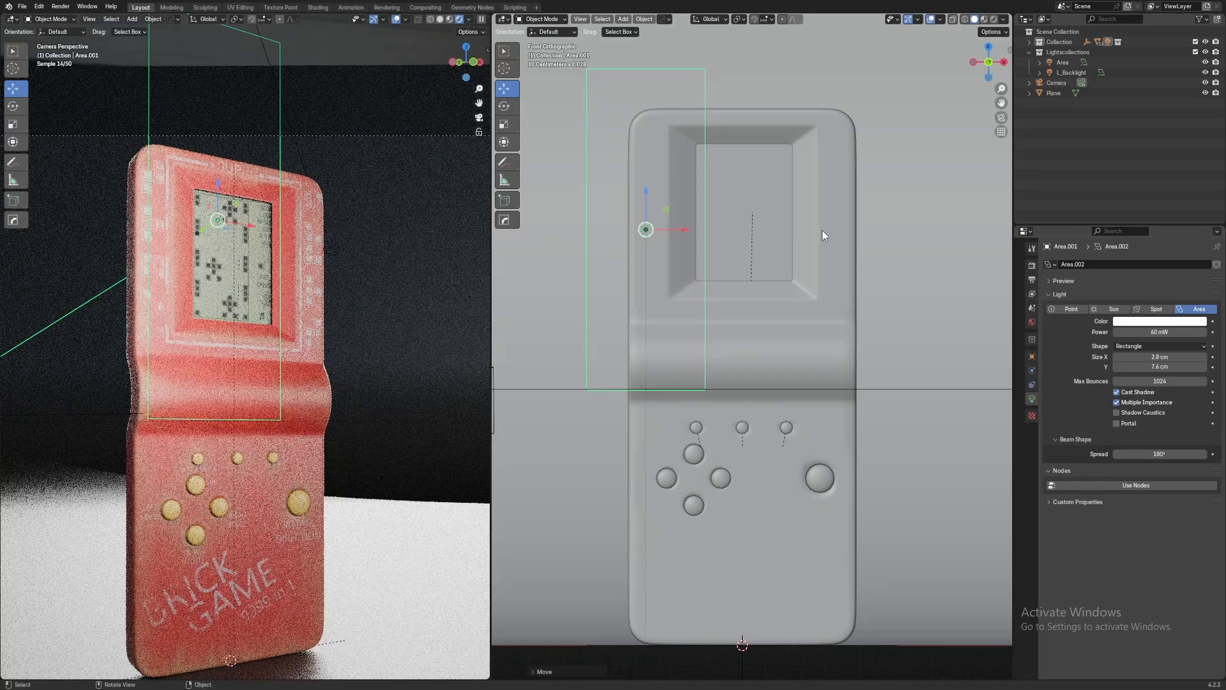
key(r)
click(834, 287)
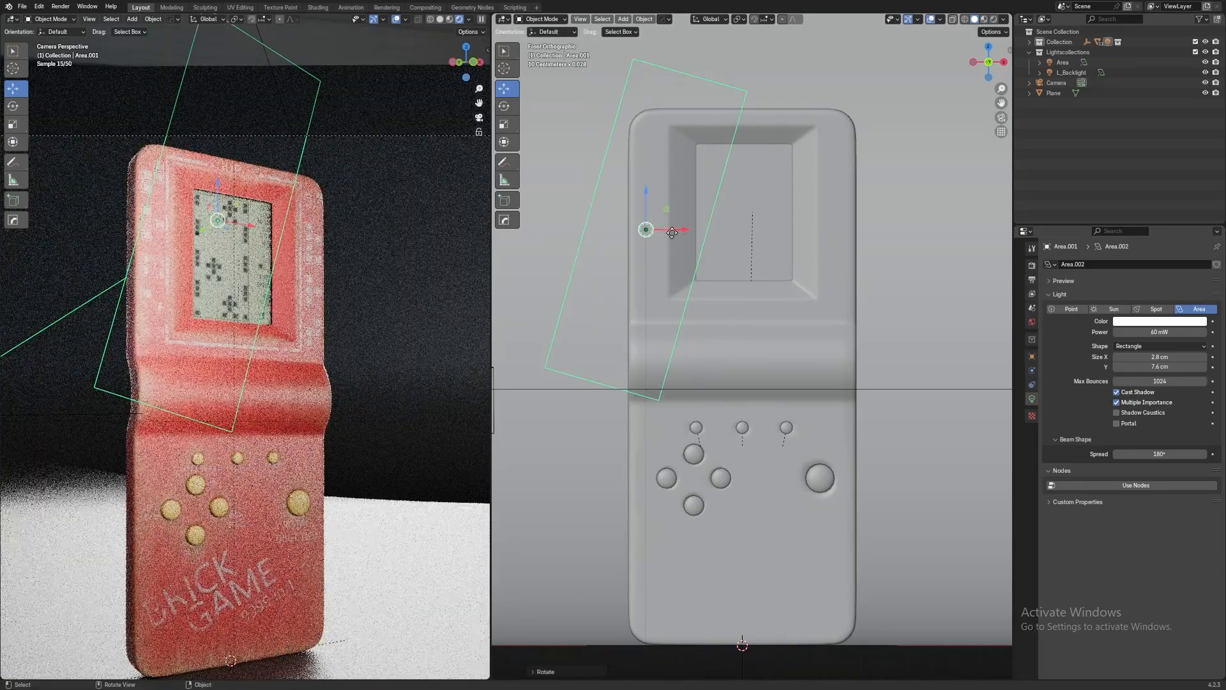
drag(672, 233, 718, 228)
key(r)
click(867, 268)
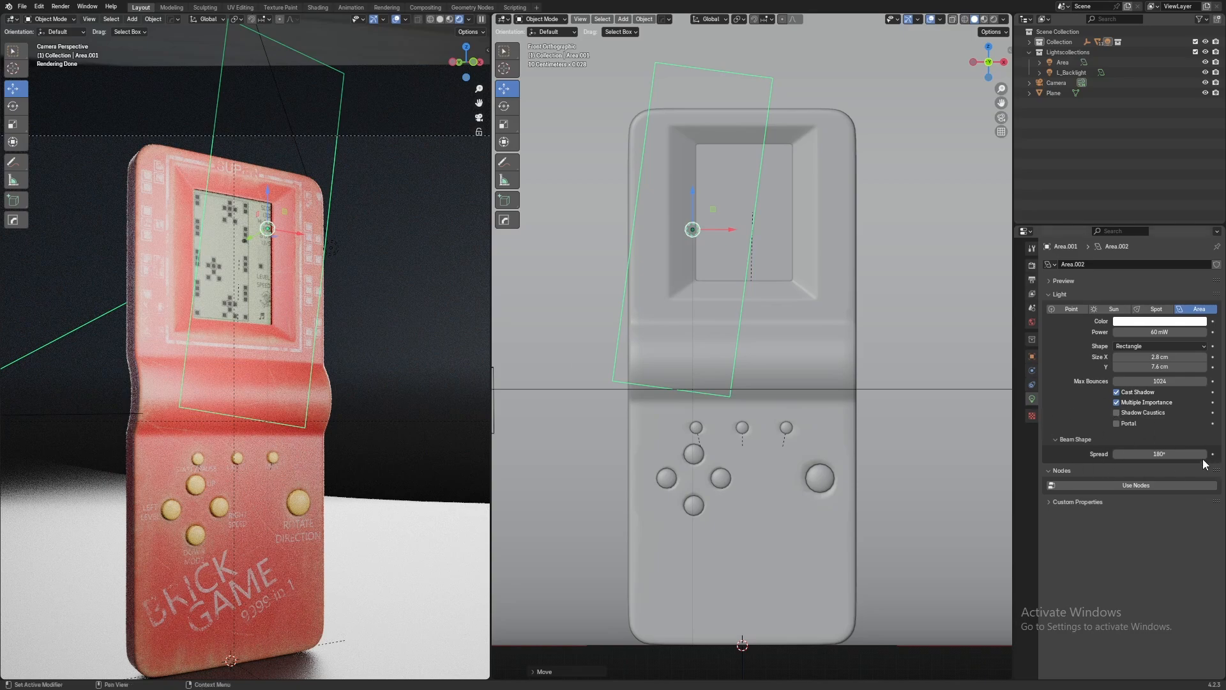
Narrow the light's beam spread to 1° and halve its power repeatedly down to 3.75 mW
drag(1157, 454, 1160, 454)
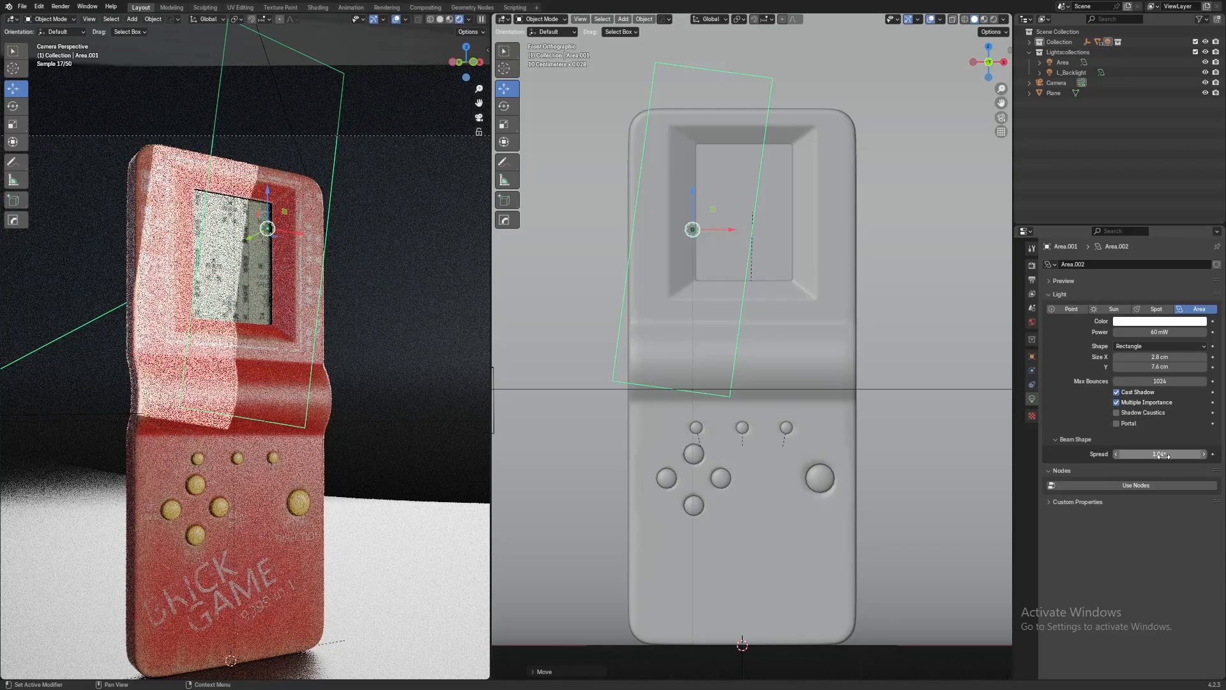
scroll(281, 89, up, 3)
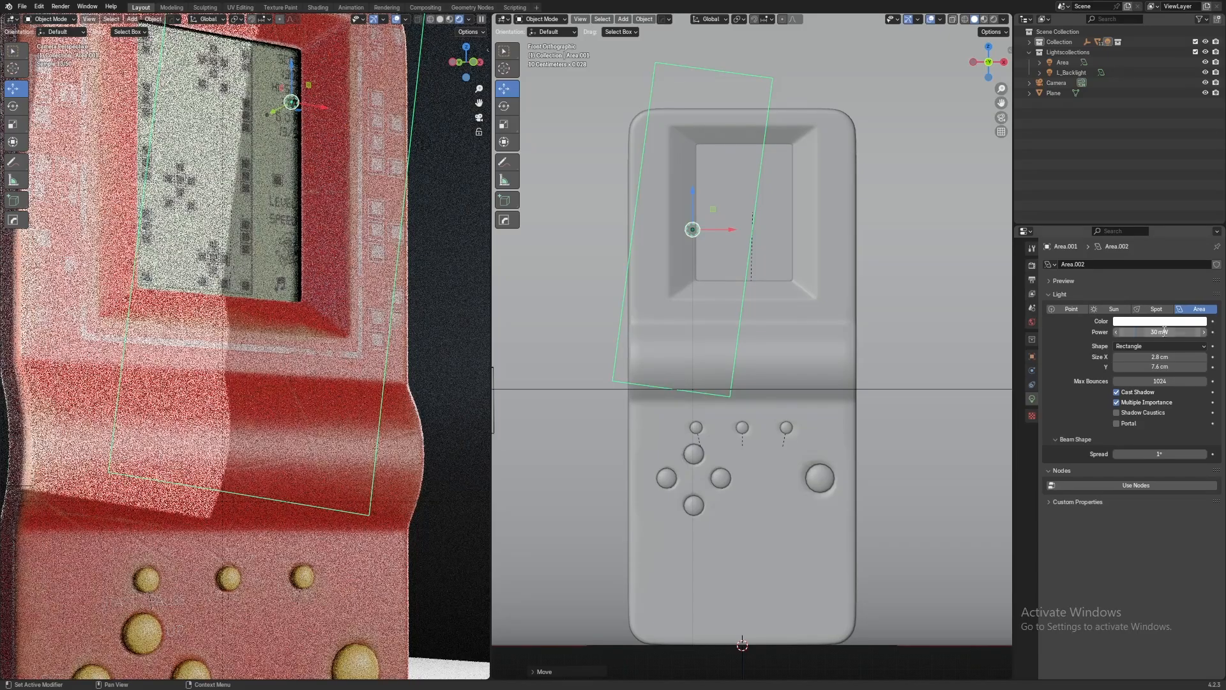
click(1161, 332)
text(/2)
key(Return)
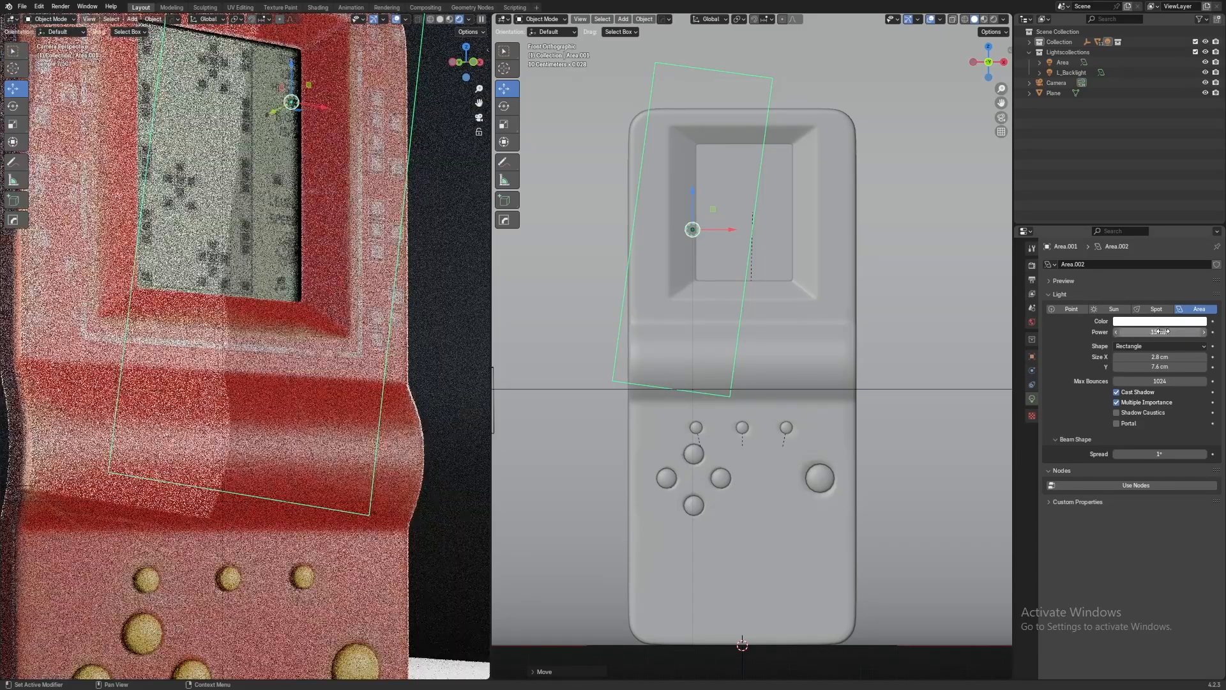
click(1164, 331)
text(/)
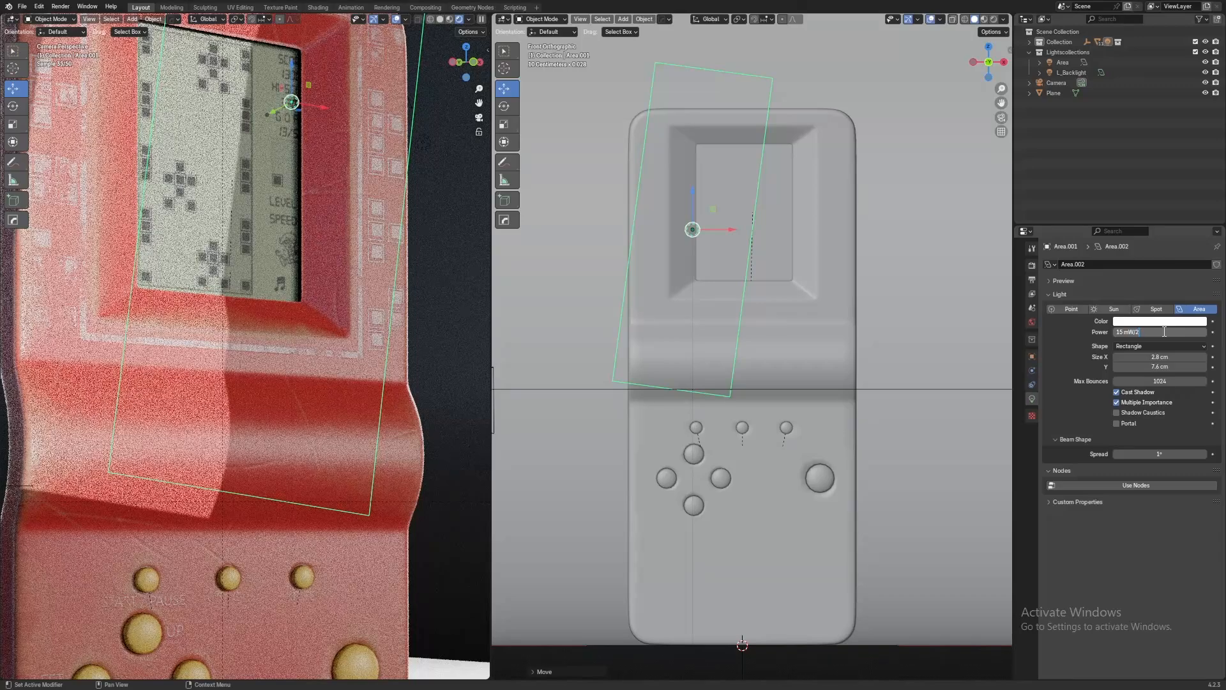
text(2)
key(Return)
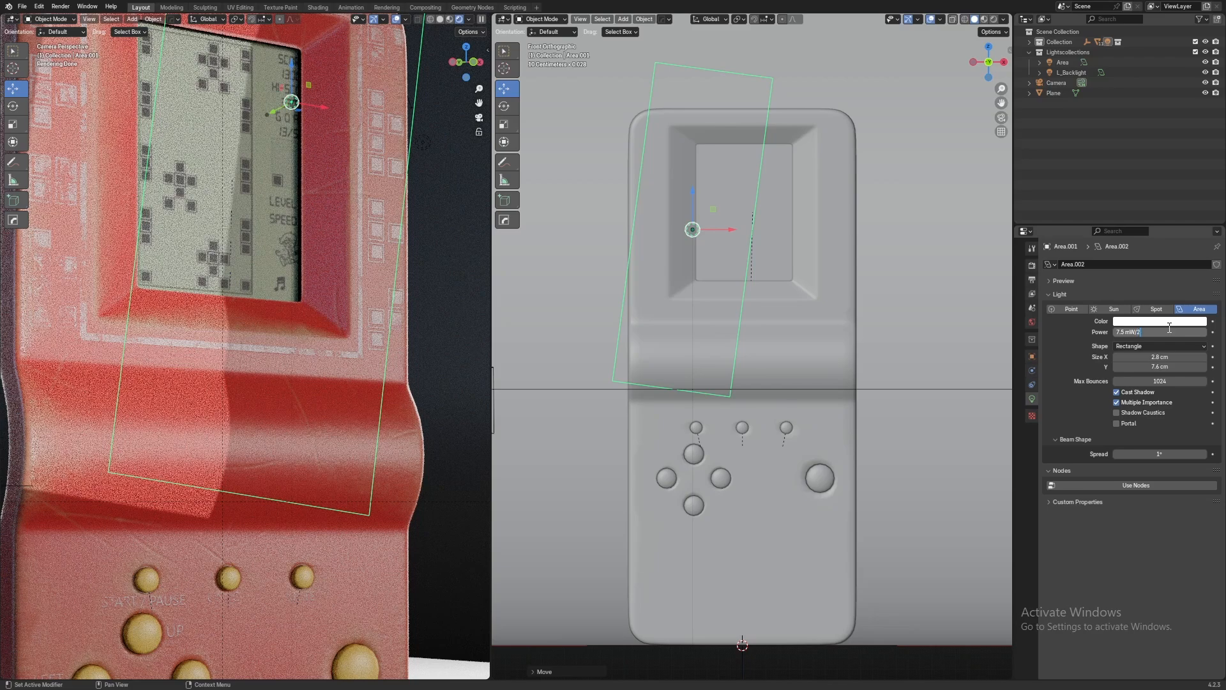
key(Return)
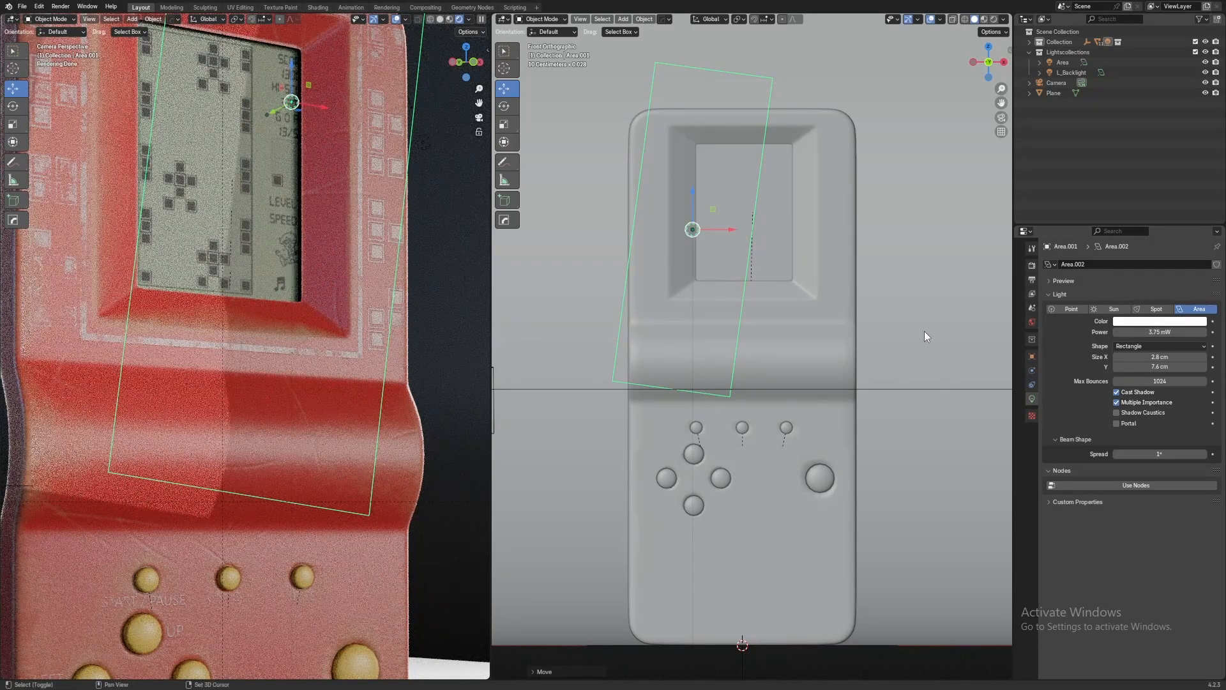
Shift the light slightly right along X and fine-tune its clockwise tilt so the diagonal reflection falls across the screen
key(r)
click(919, 381)
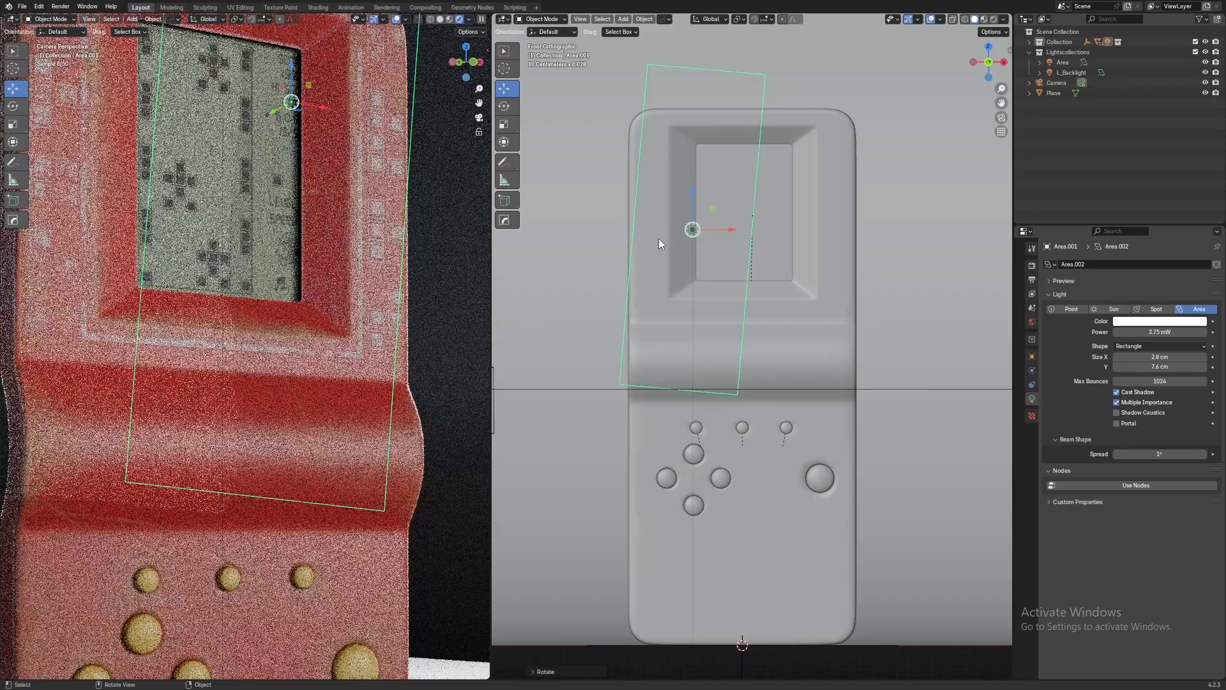
key(g)
key(x)
click(729, 231)
scroll(830, 269, down, 4)
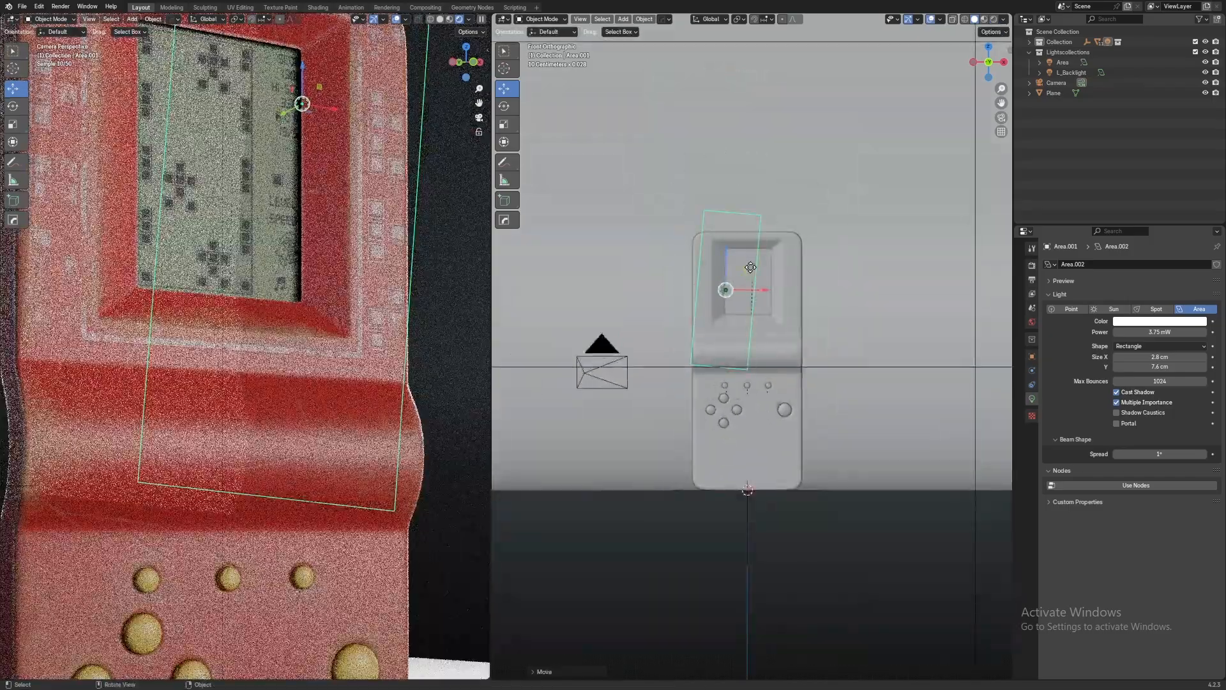
key(r)
click(875, 281)
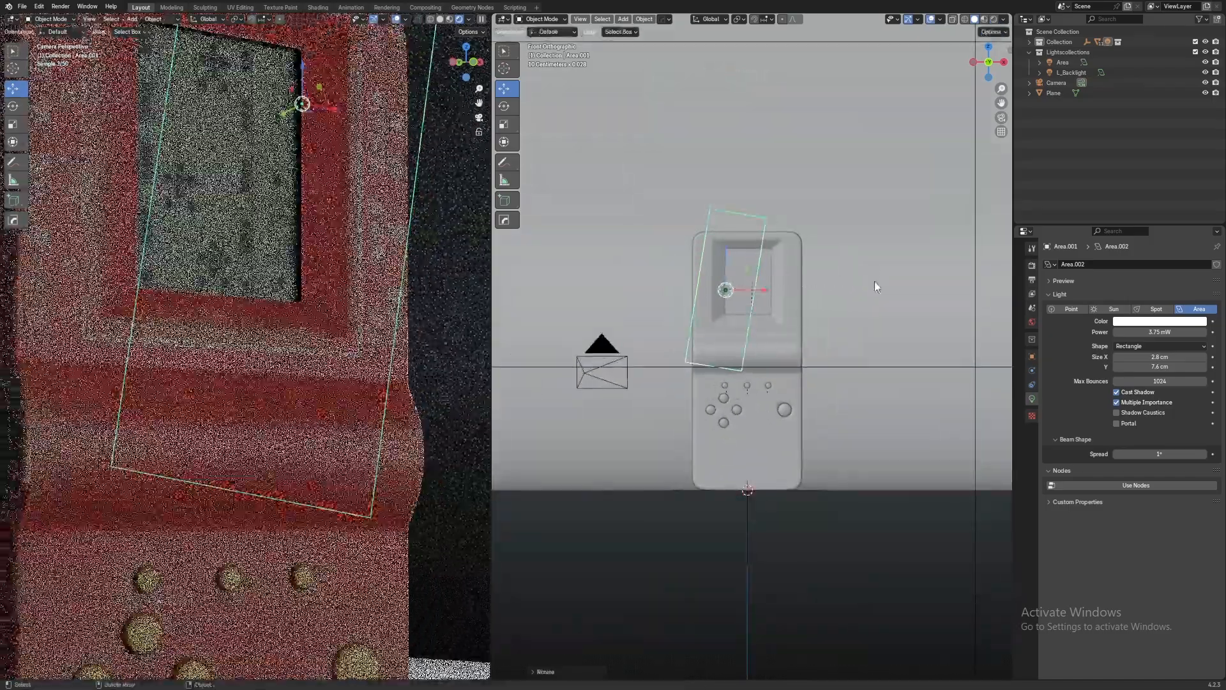
Rename the new area light object as L_Glasslight
middle_drag(635, 269, 716, 305)
key(F2)
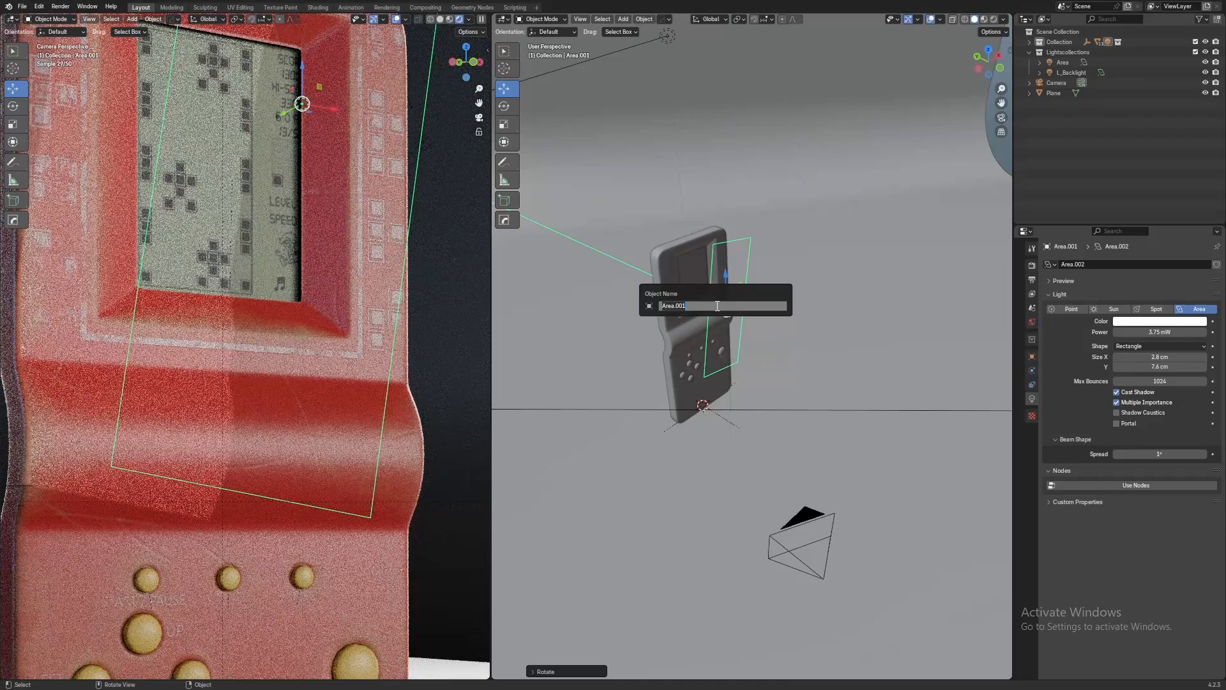
text(L_Glasslight)
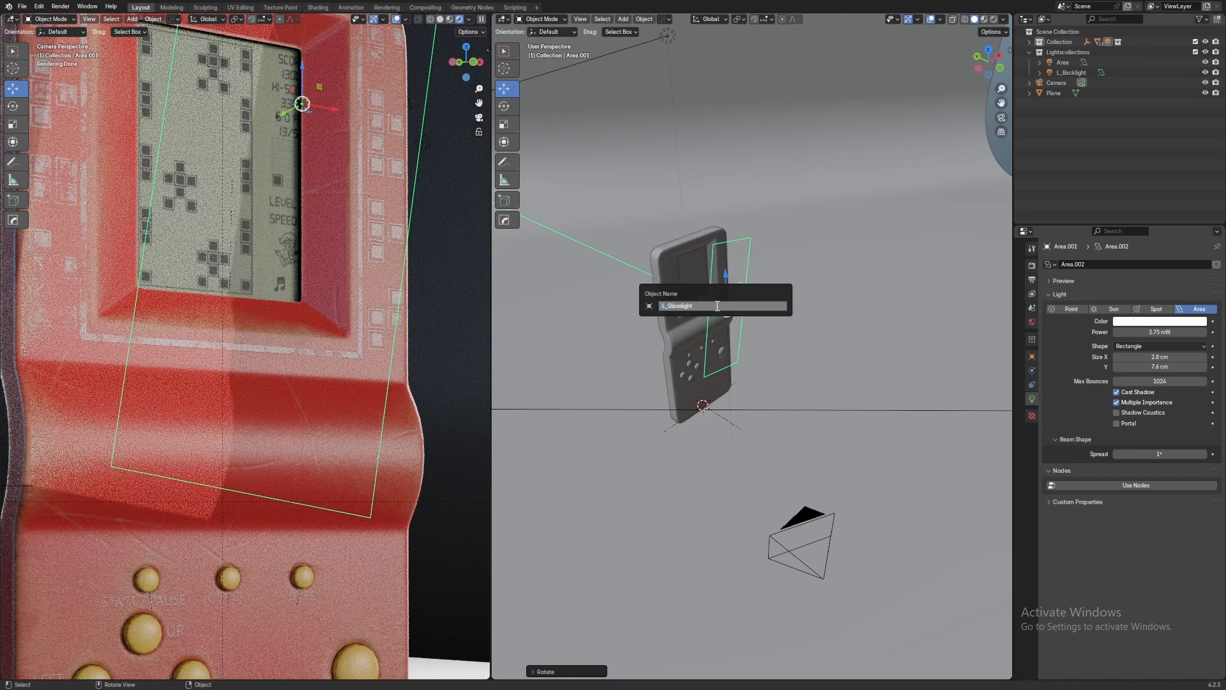
key(Return)
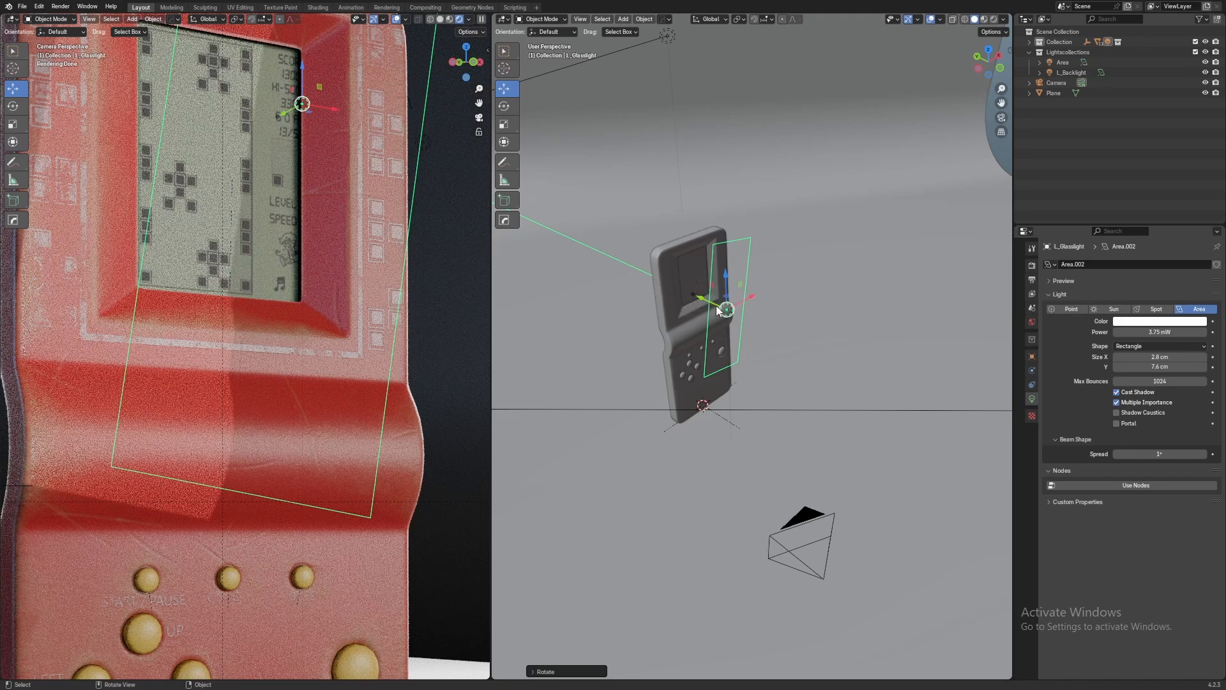
Move the L_Glasslight object into the Lightscollections collection
click(1029, 41)
mouse_move(1072, 62)
mouse_down()
mouse_move(1080, 71)
mouse_move(1067, 72)
mouse_up()
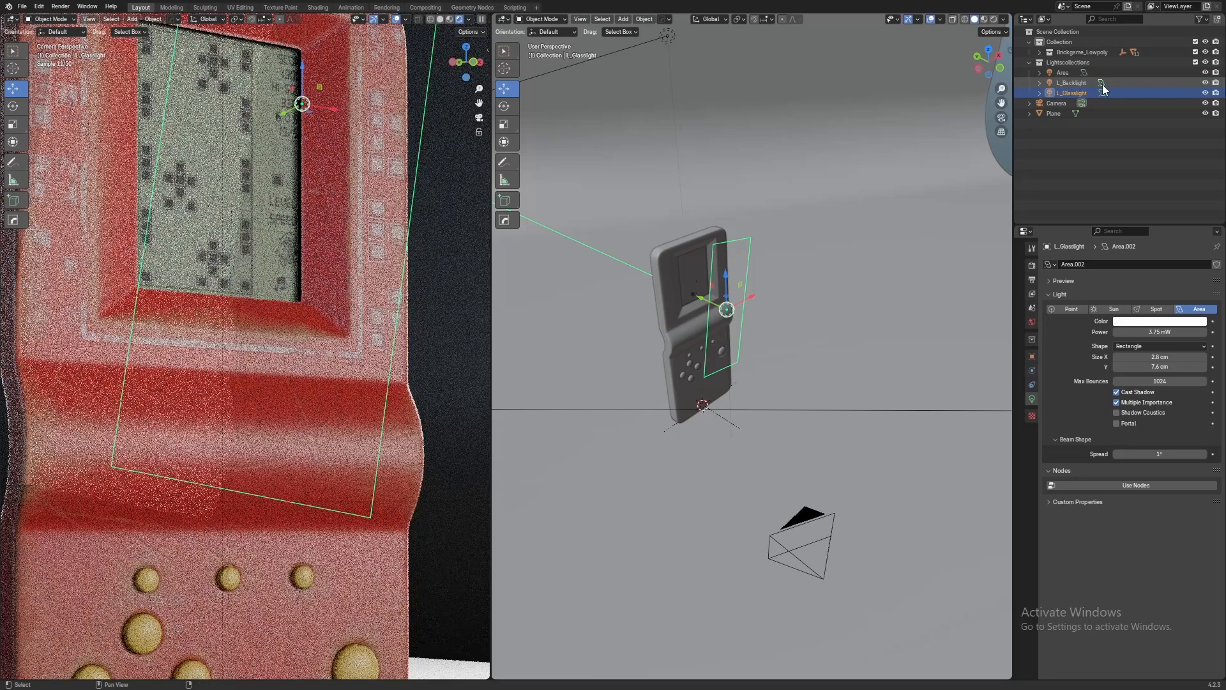
Rename the remaining Area light in Lightscollections as L_light and save the file
click(1058, 72)
middle_drag(946, 134, 820, 208)
key(F2)
text(L)
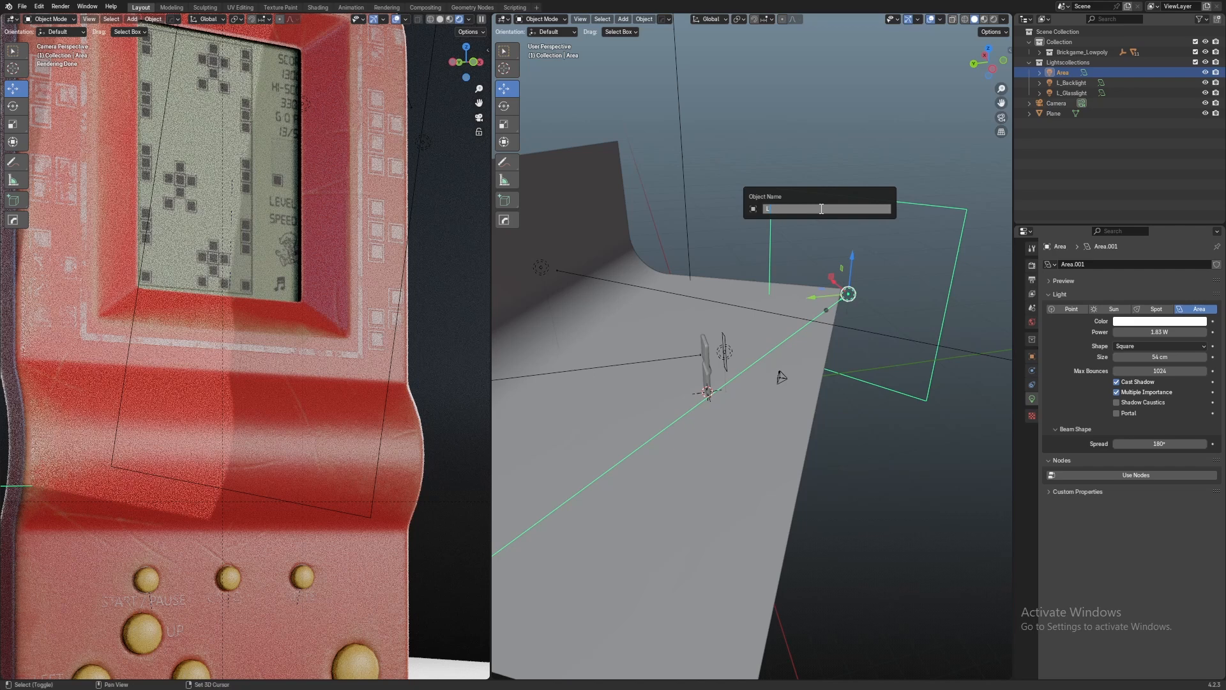
text(_light)
key(Return)
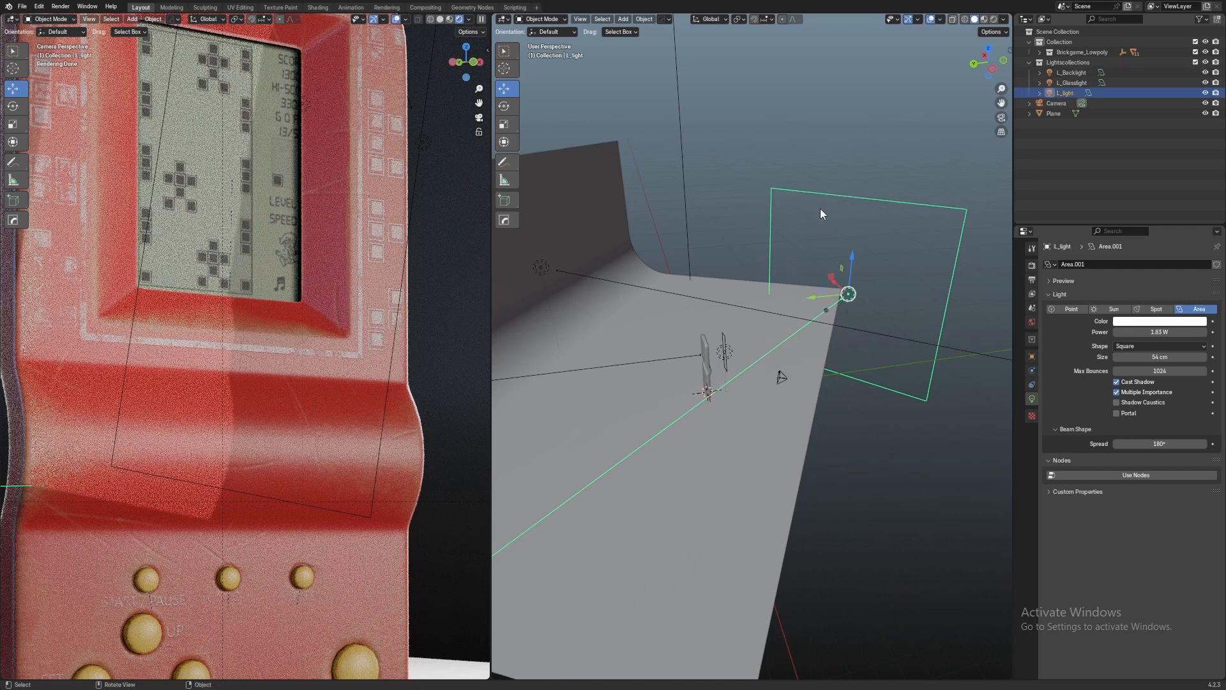
key(ctrl+s)
Examine the whole handheld in the camera render and the arrangement of the lights around the backdrop
scroll(392, 178, down, 1)
scroll(618, 150, down, 6)
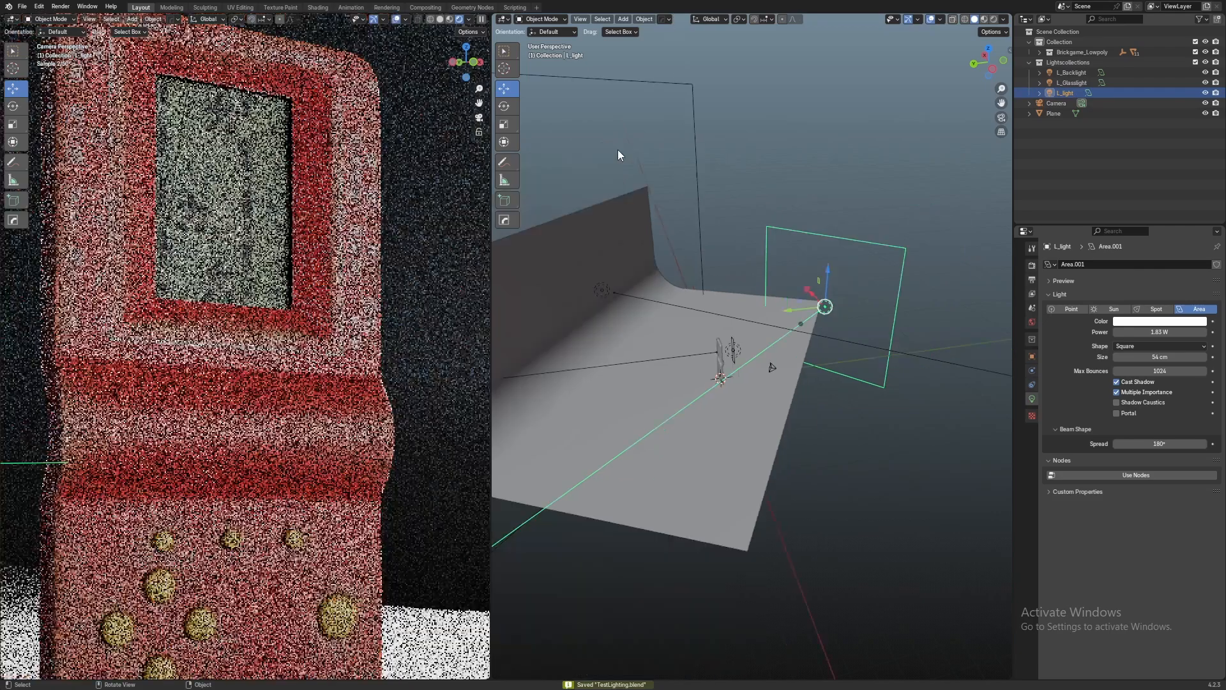
scroll(369, 317, down, 7)
shift+middle_drag(369, 317, 348, 286)
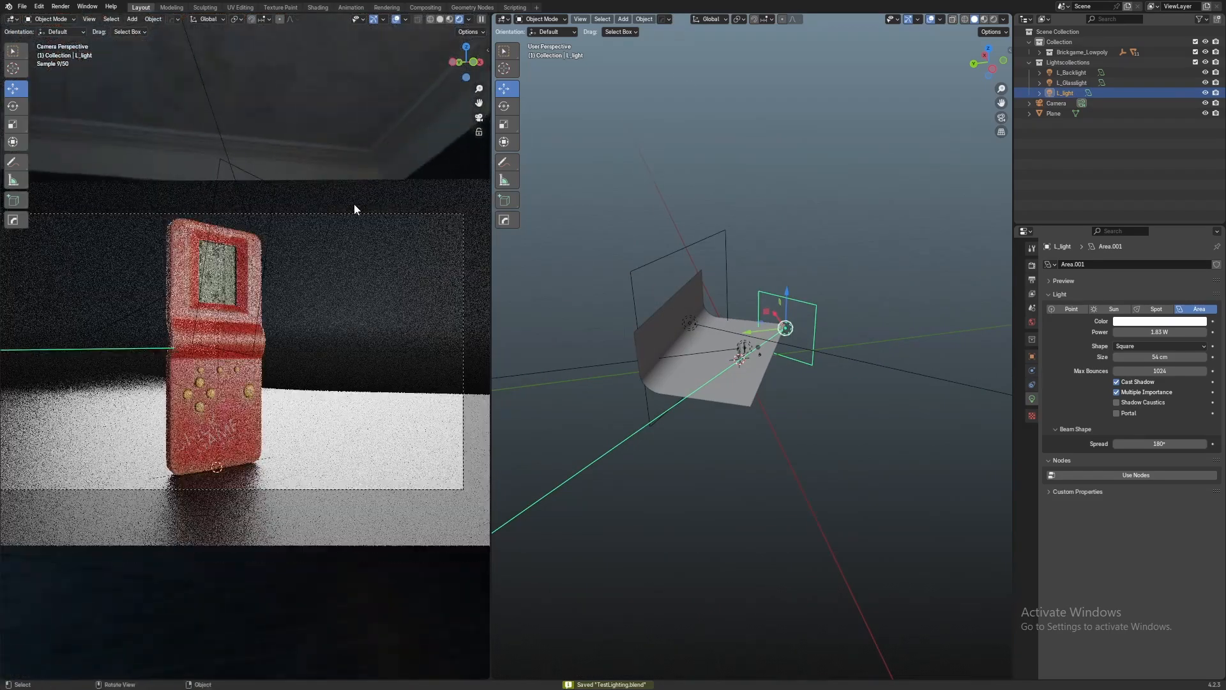
click(810, 207)
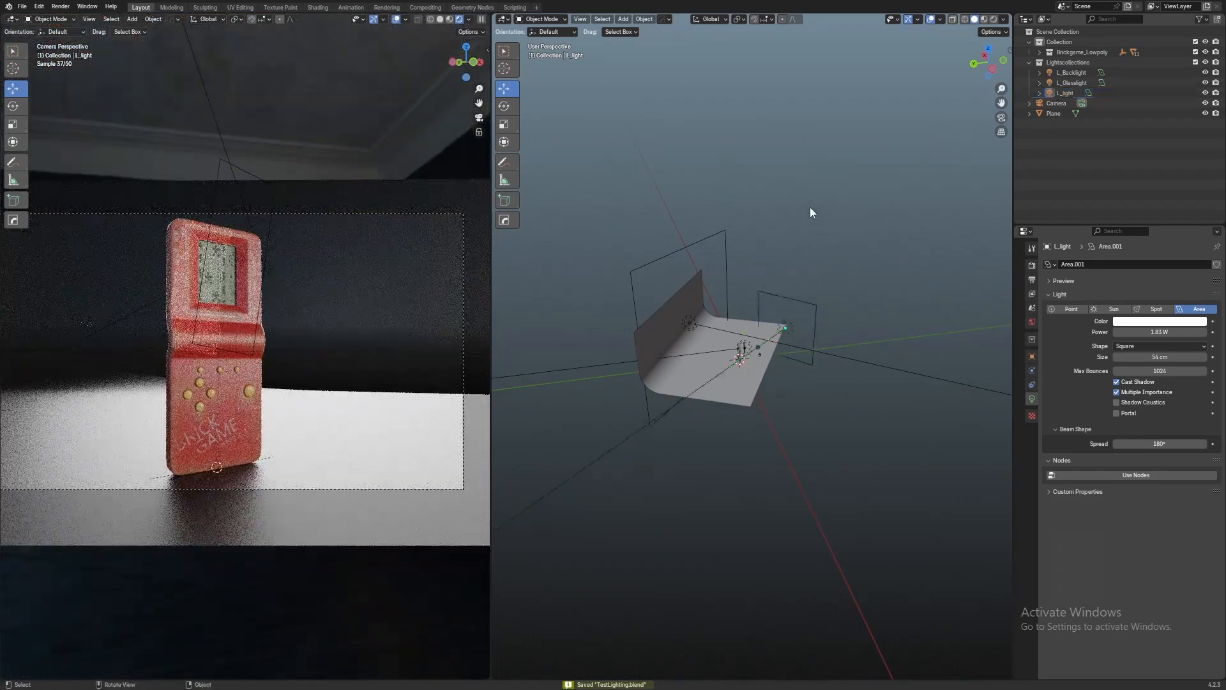
scroll(810, 207, up, 4)
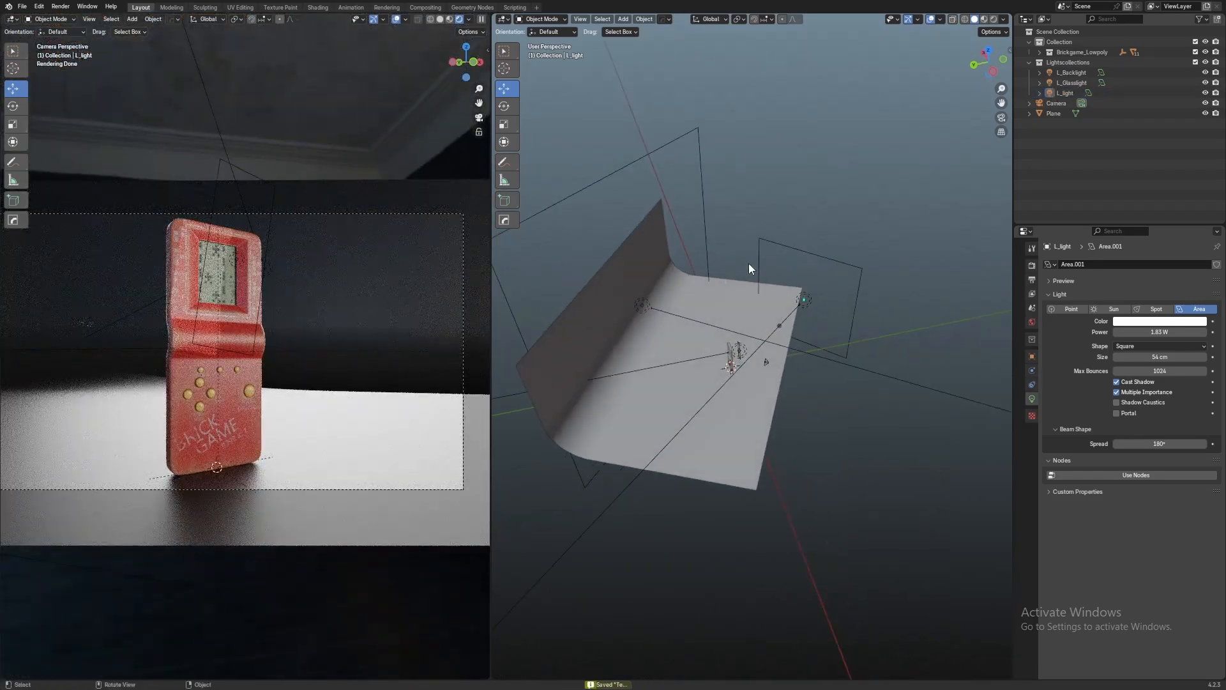
middle_drag(991, 214, 682, 237)
scroll(690, 188, down, 1)
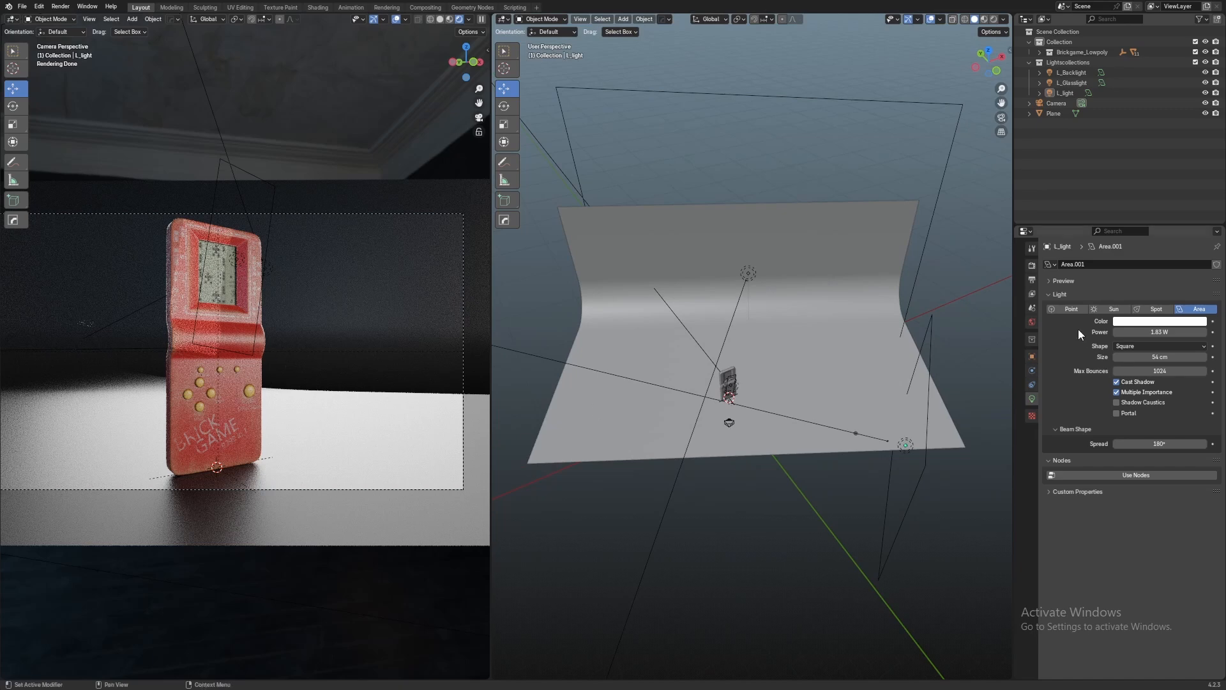
Enable a transparent film background in the render settings
click(1032, 323)
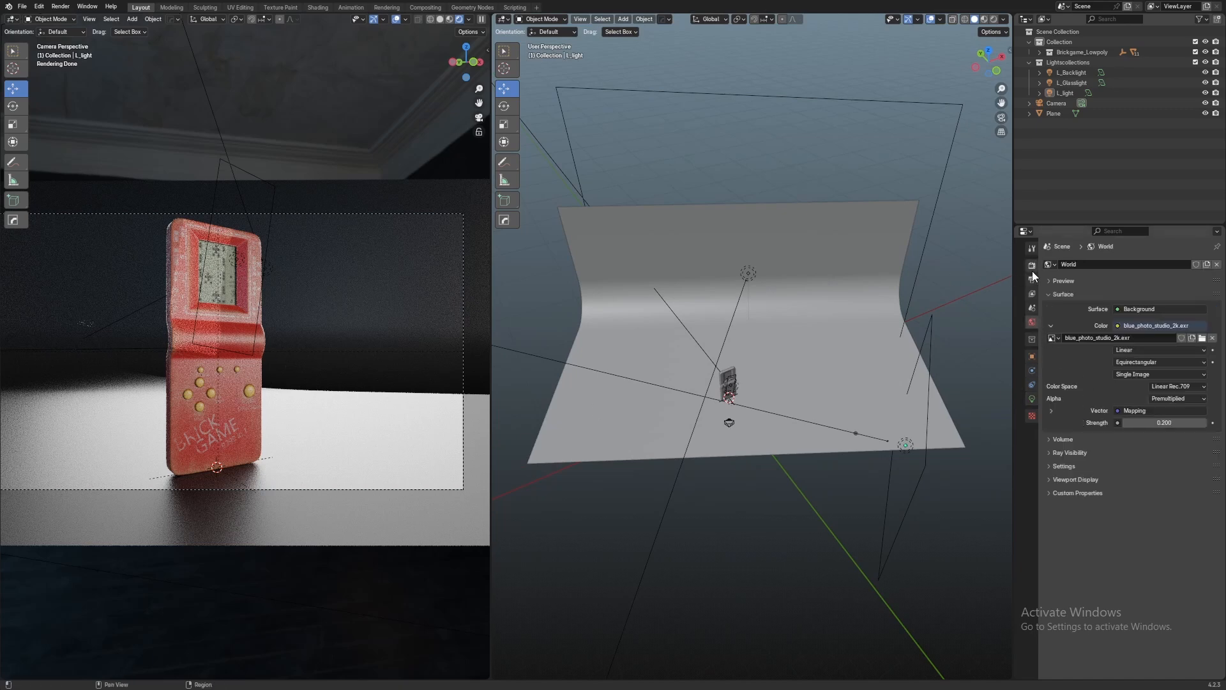
click(1032, 271)
click(1080, 466)
scroll(1152, 561, down, 3)
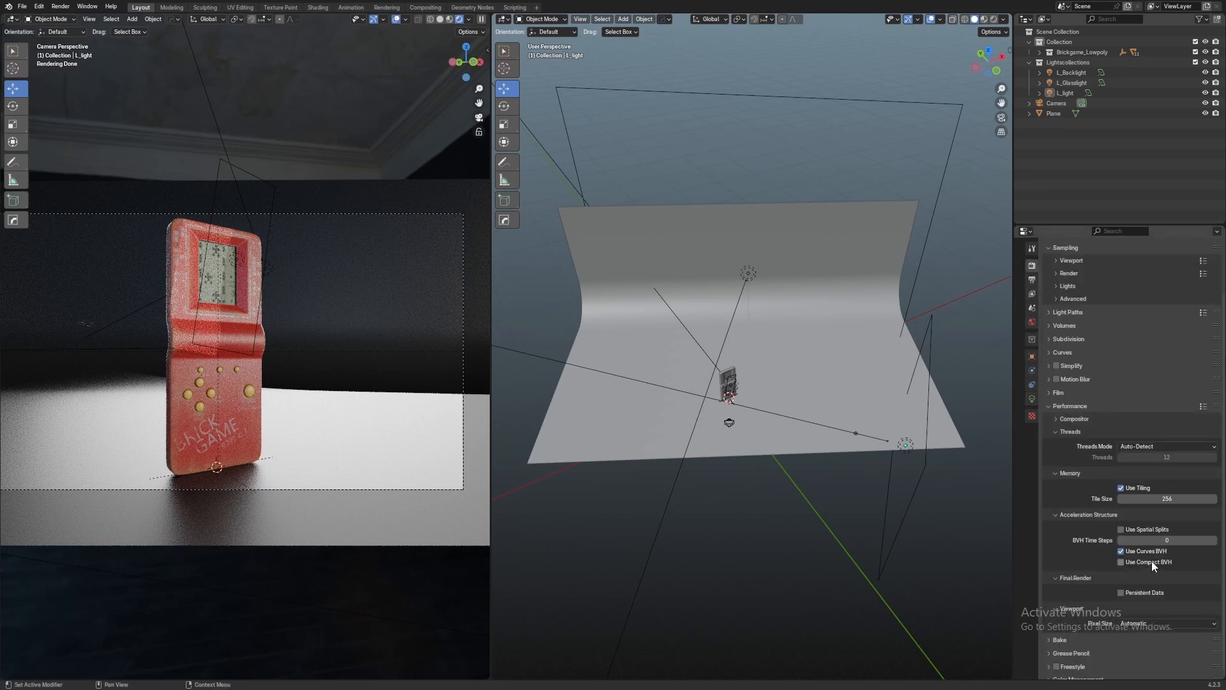
scroll(1152, 560, down, 1)
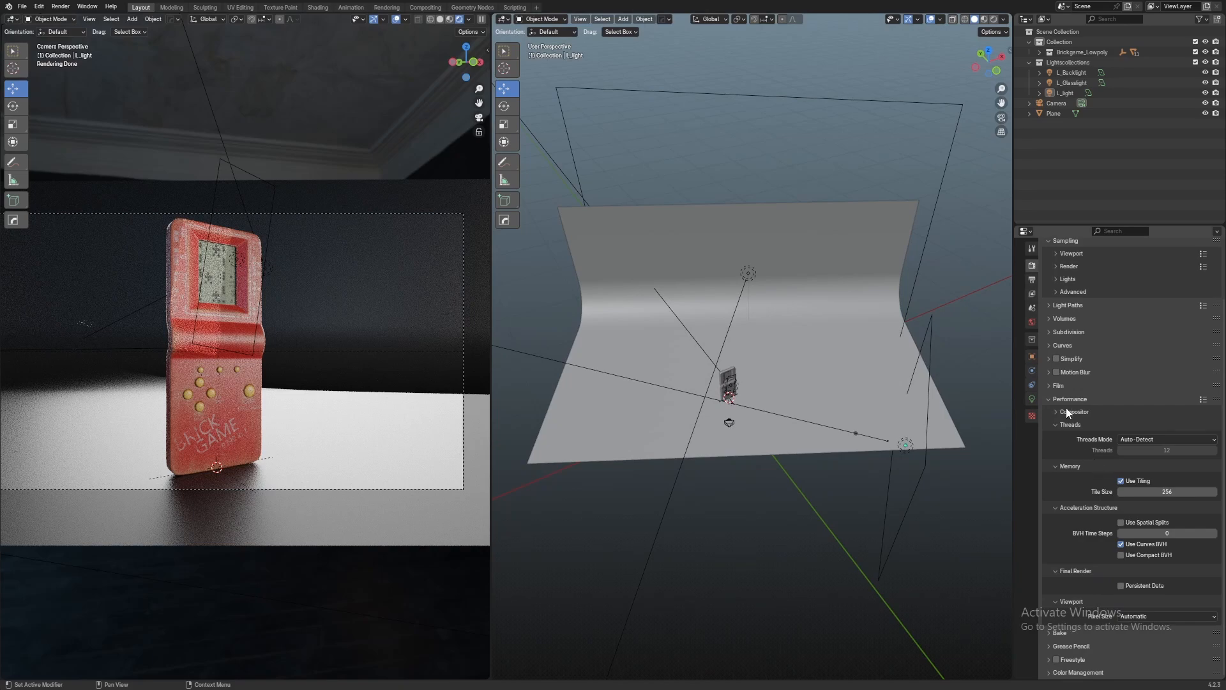
click(1064, 387)
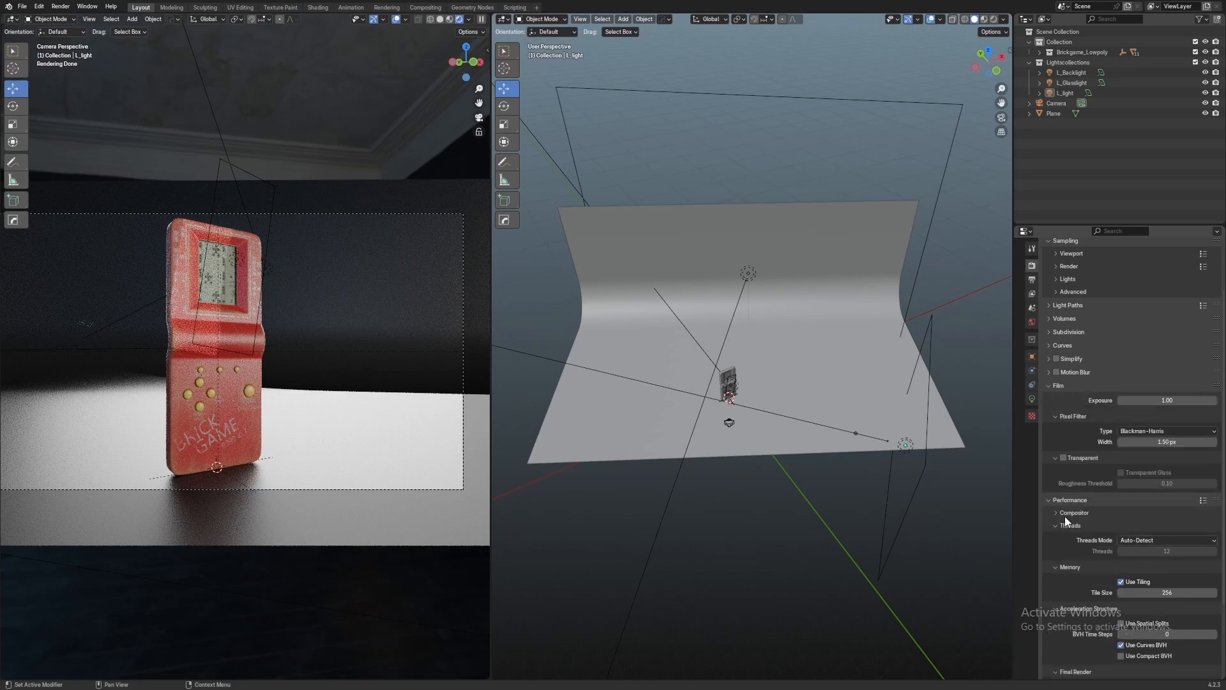
click(1064, 457)
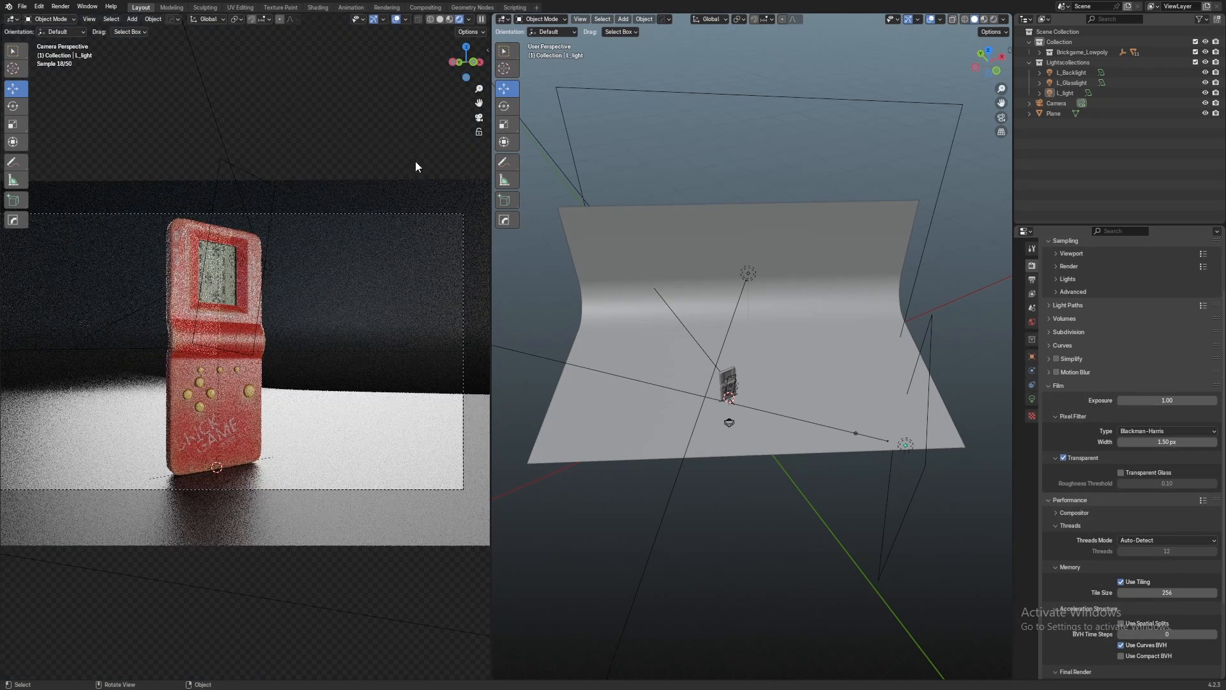
Add a new area light to the Lightscollections collection
click(890, 110)
scroll(627, 195, up, 2)
middle_drag(627, 195, 924, 121)
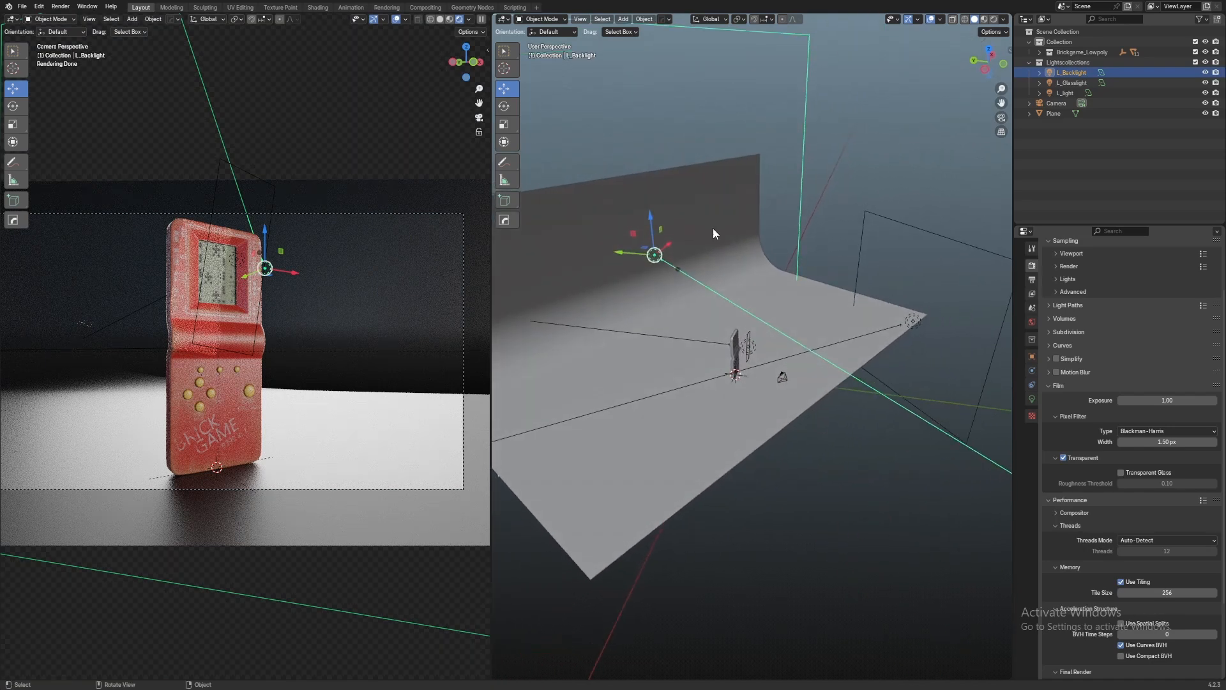
middle_drag(620, 305, 693, 251)
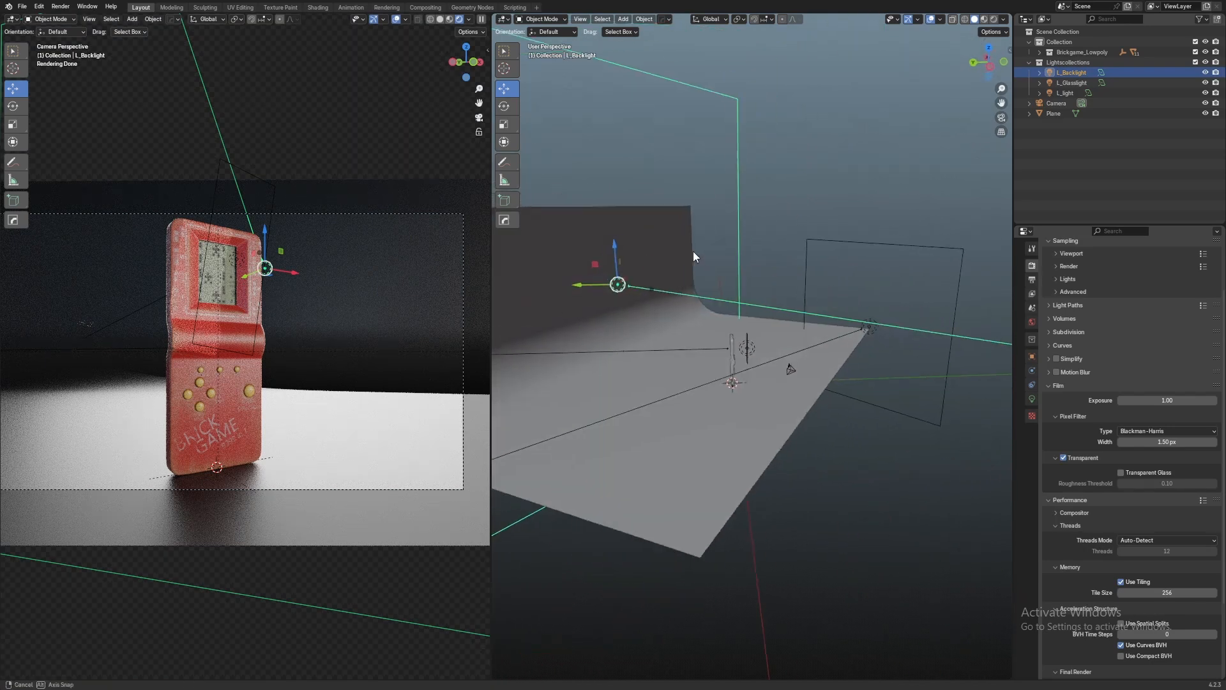
click(1058, 62)
key(shift+a)
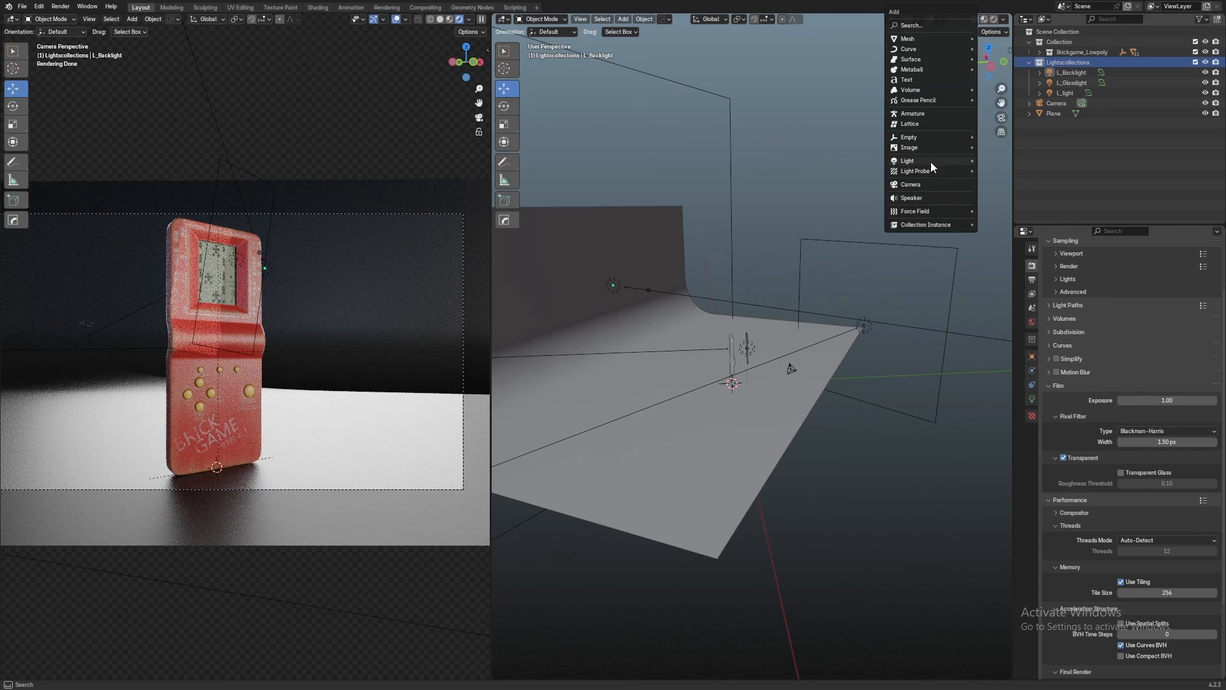
mouse_move(930, 161)
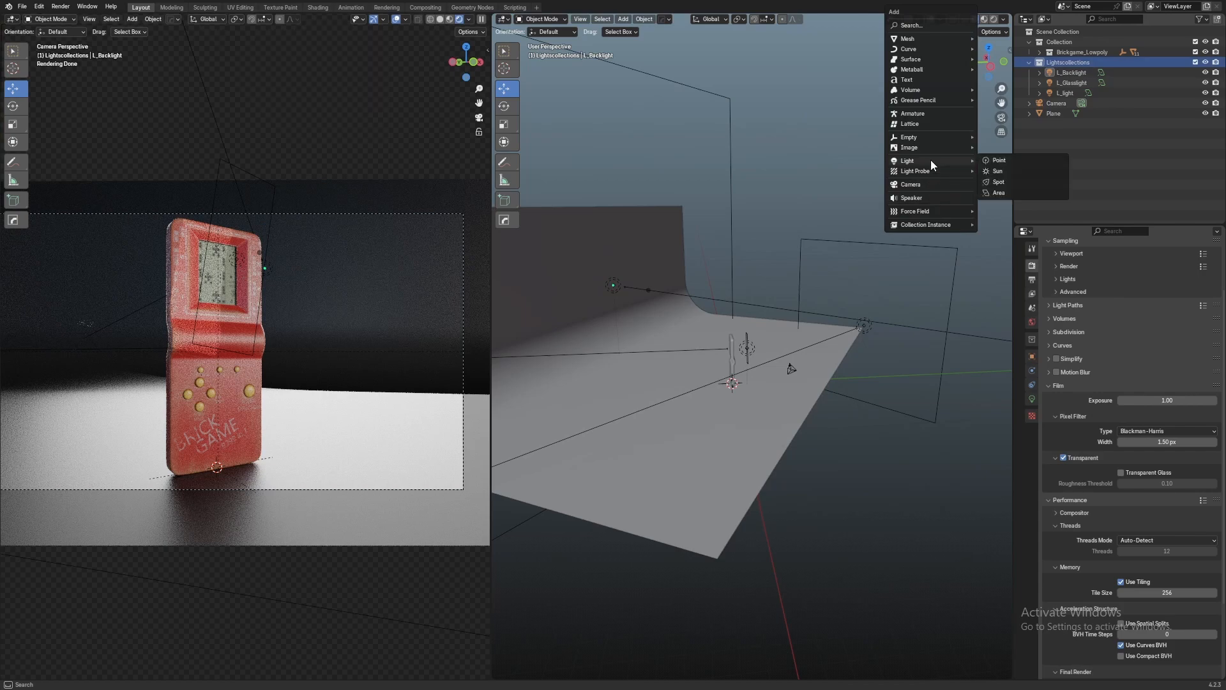
click(999, 191)
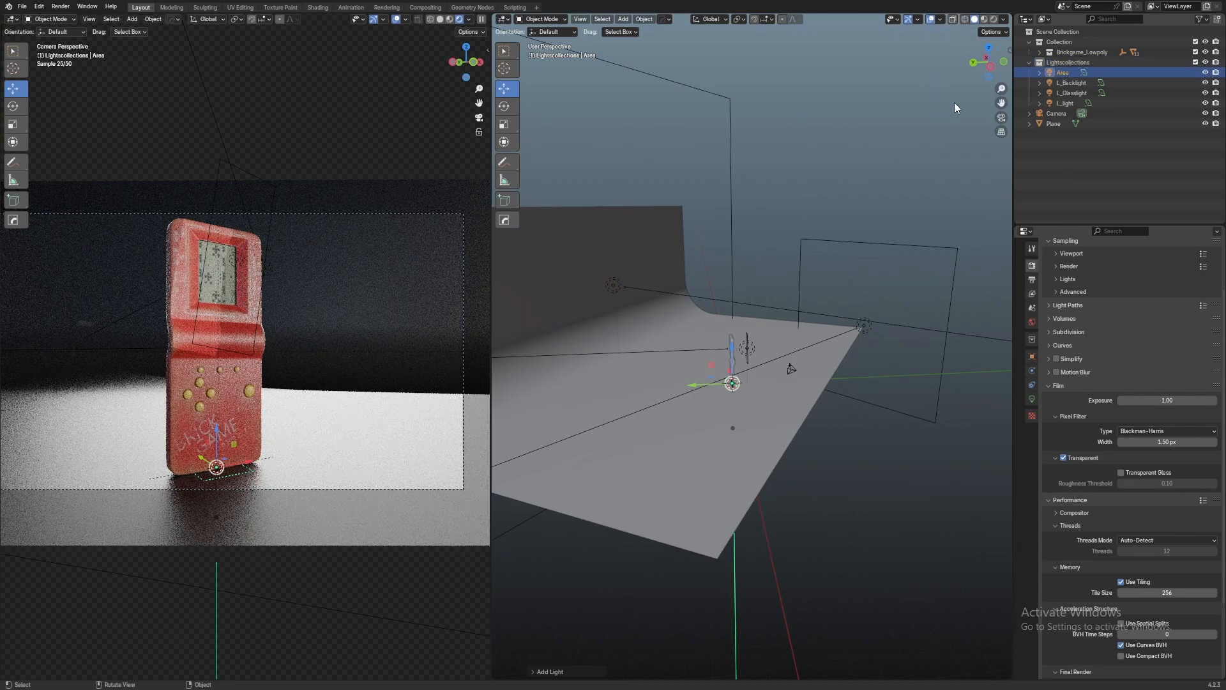
Rotate the new area light to face the backdrop and move it up behind the handheld's screen
click(986, 68)
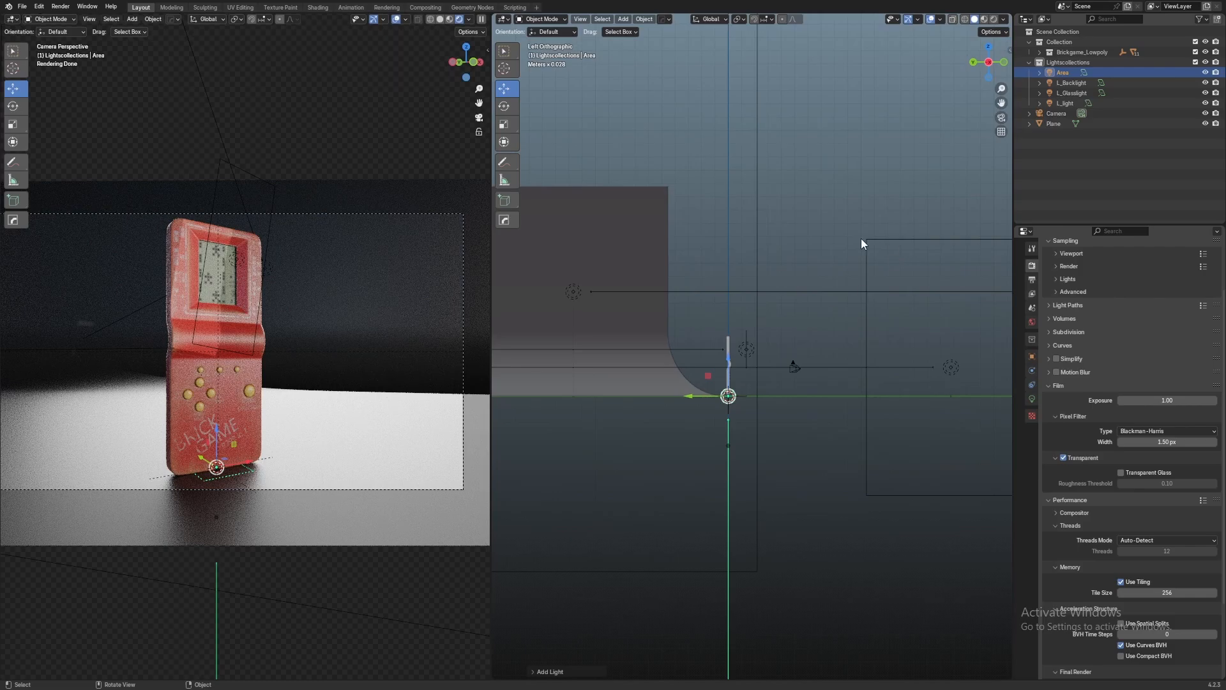
key(r)
click(796, 442)
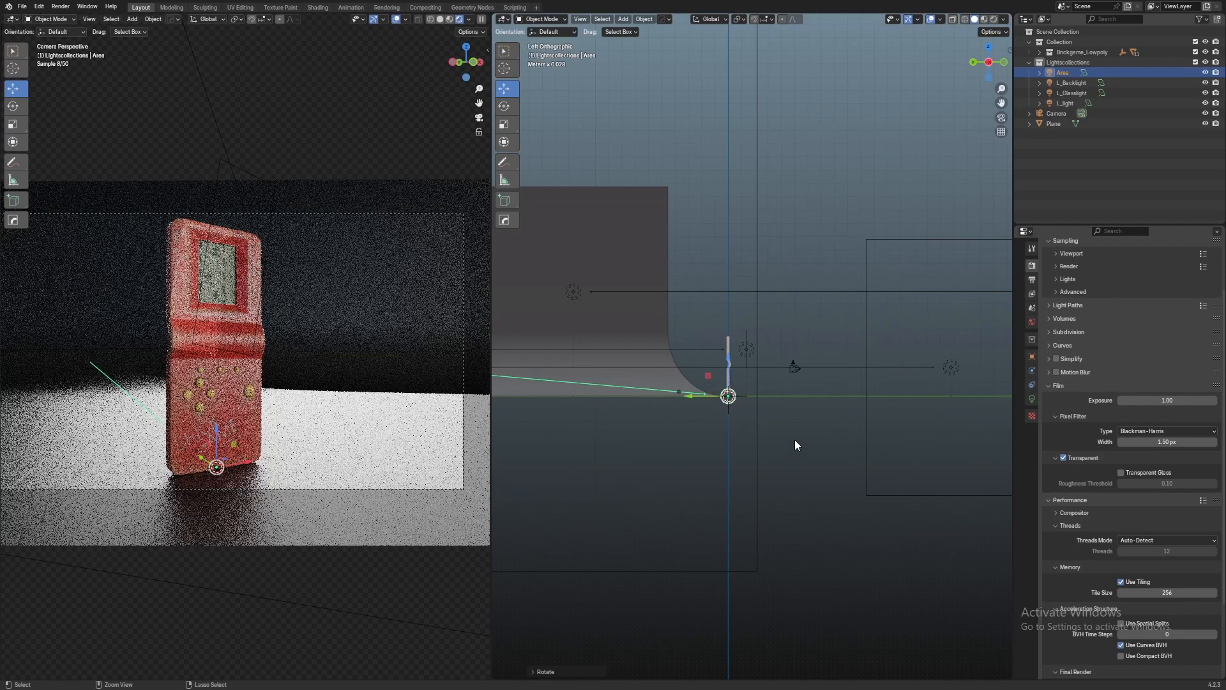
key(g)
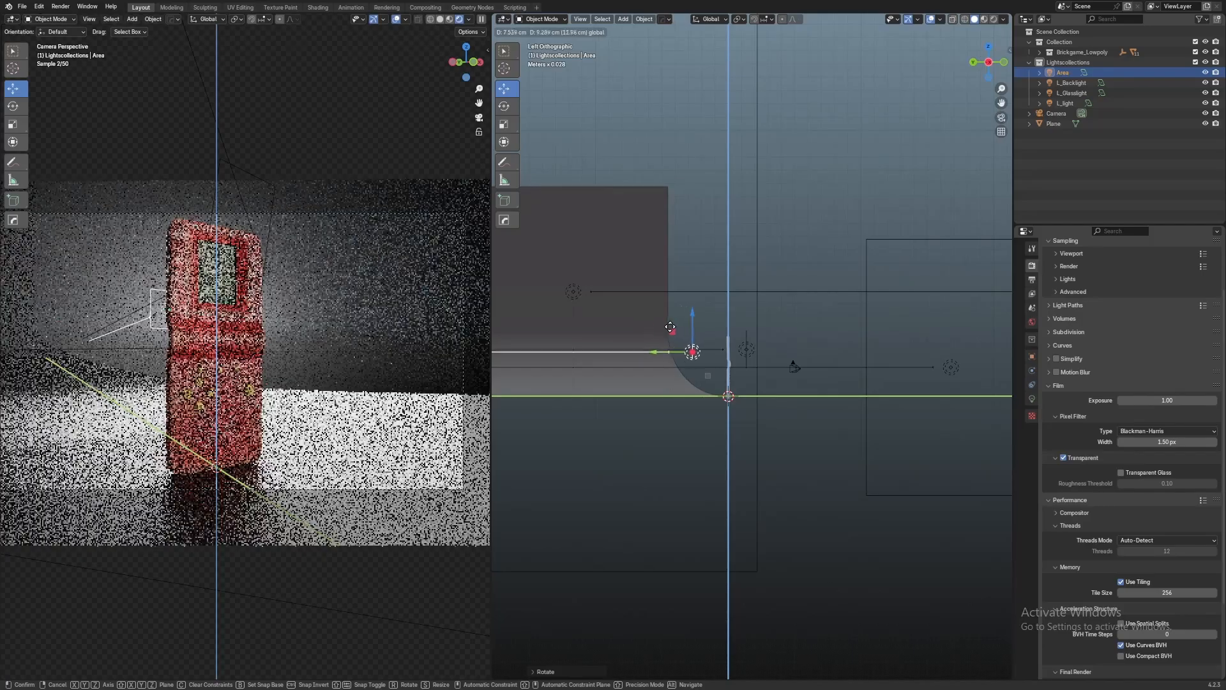
click(679, 329)
Hide L_Backlight, L_Glasslight and L_light in the viewport to isolate the new area light's effect in the camera view
scroll(642, 301, down, 1)
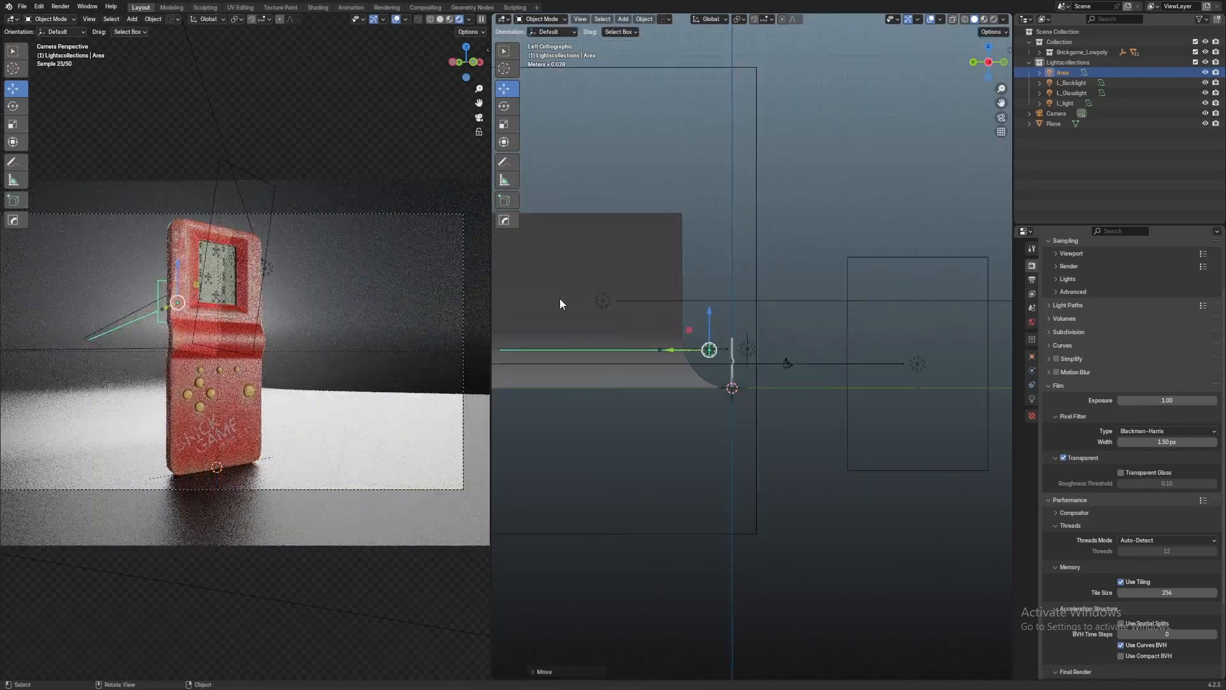
middle_drag(383, 307, 274, 310)
scroll(281, 310, down, 1)
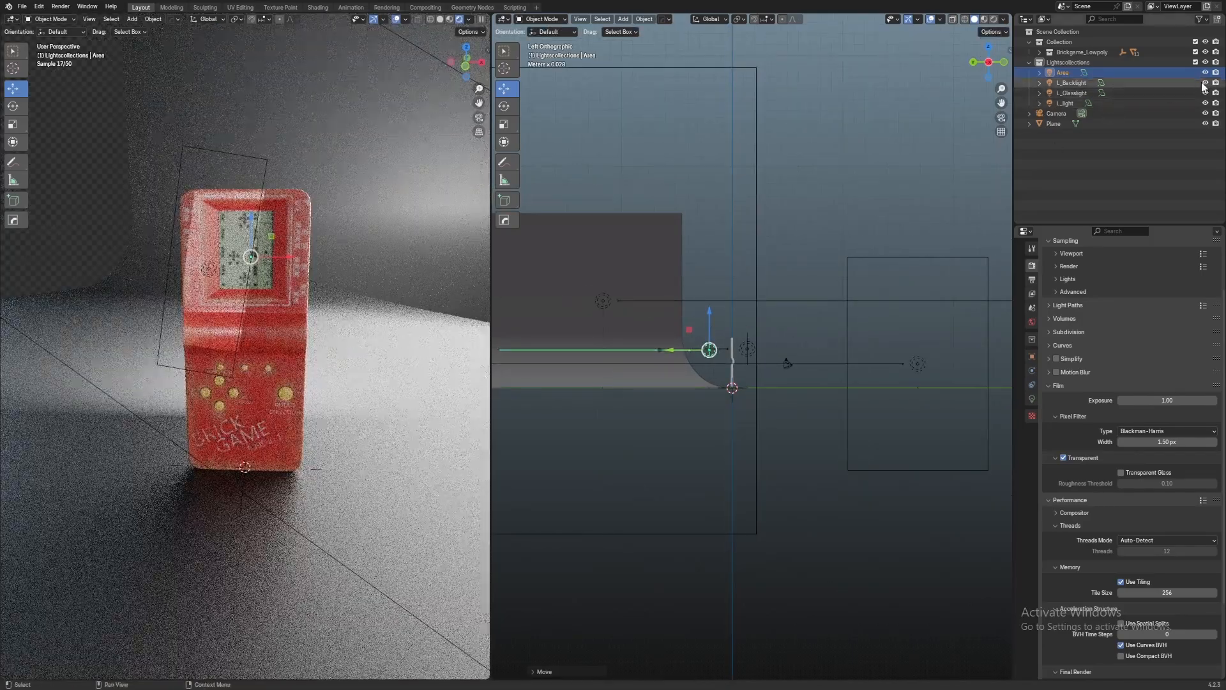
drag(1205, 83, 1205, 103)
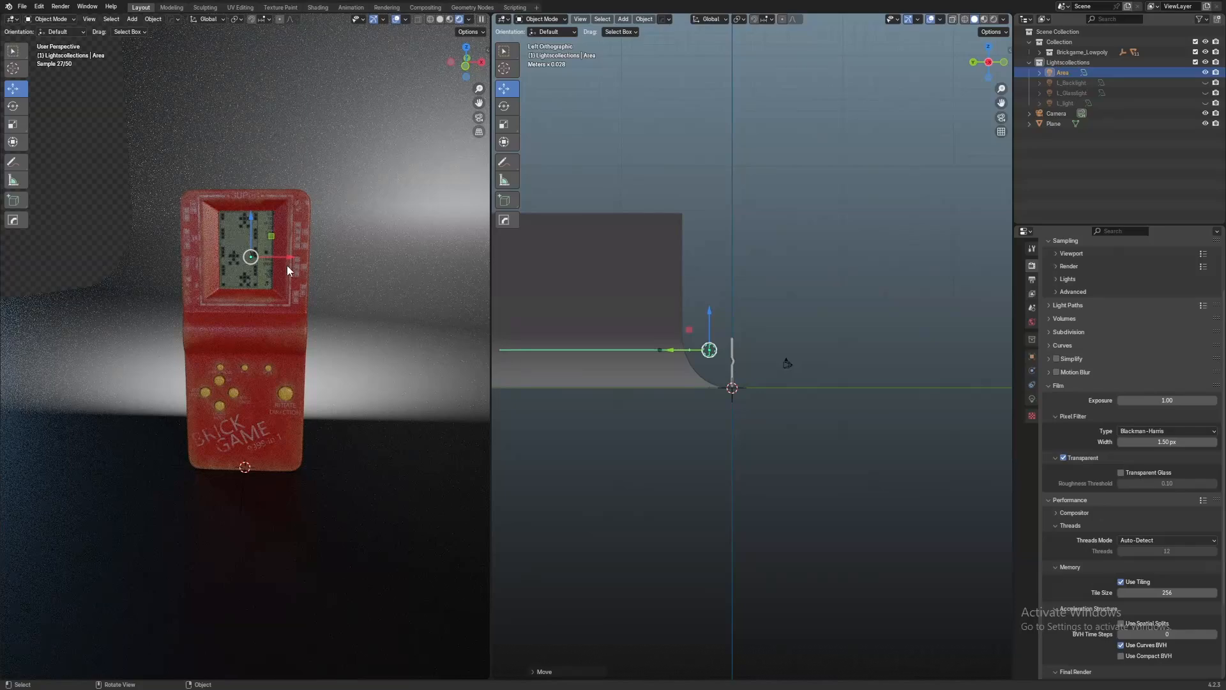
key(KP_0)
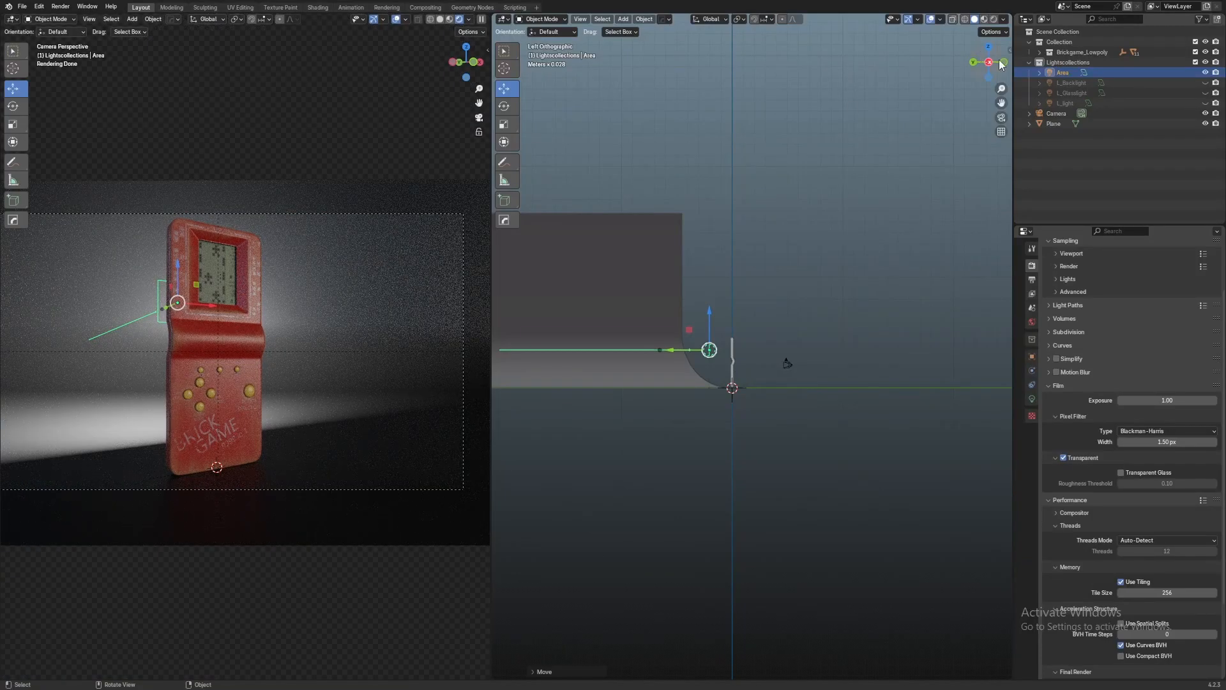
Enlarge the new area light to about 13 cm and shift it along X toward the handheld's right edge
scroll(799, 378, up, 3)
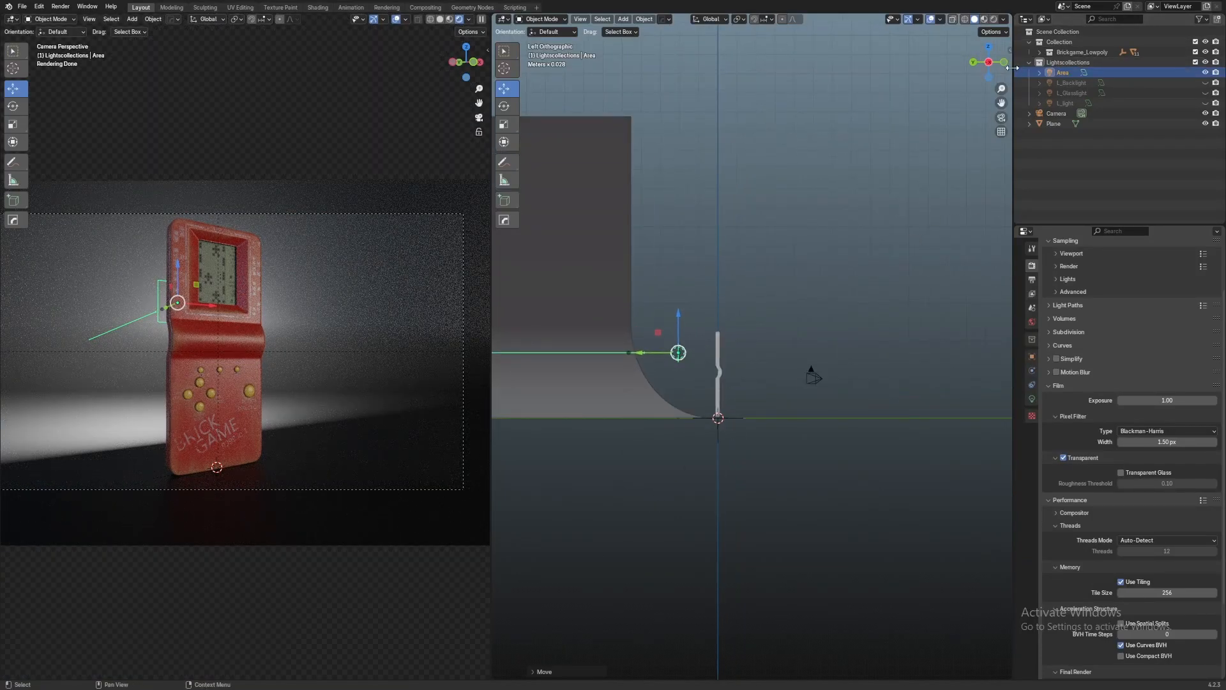
key(KP_1)
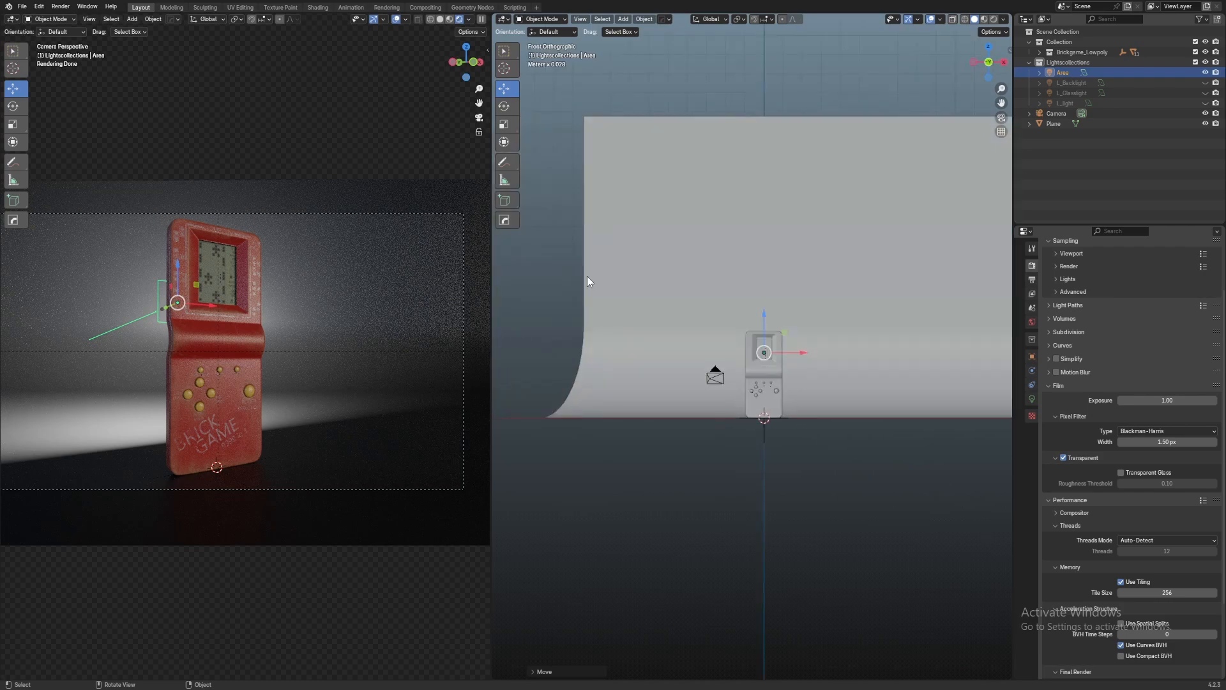
scroll(819, 293, up, 4)
shift+middle_drag(823, 339, 669, 305)
drag(657, 324, 573, 406)
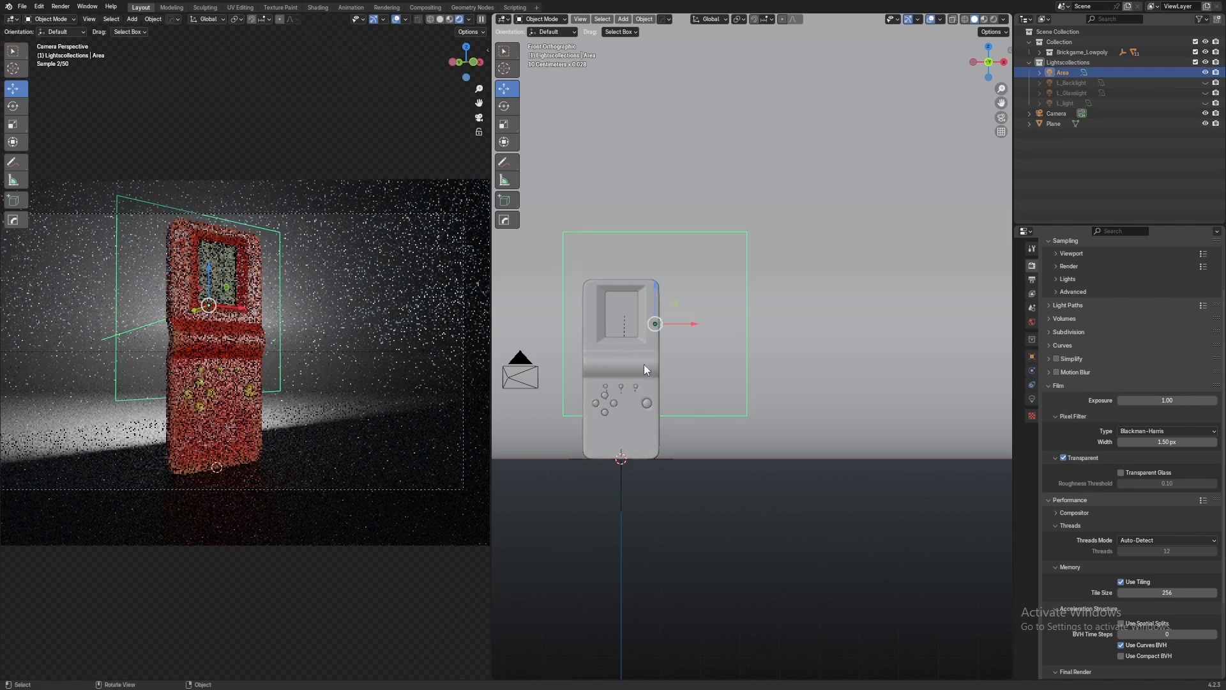
drag(685, 329, 676, 328)
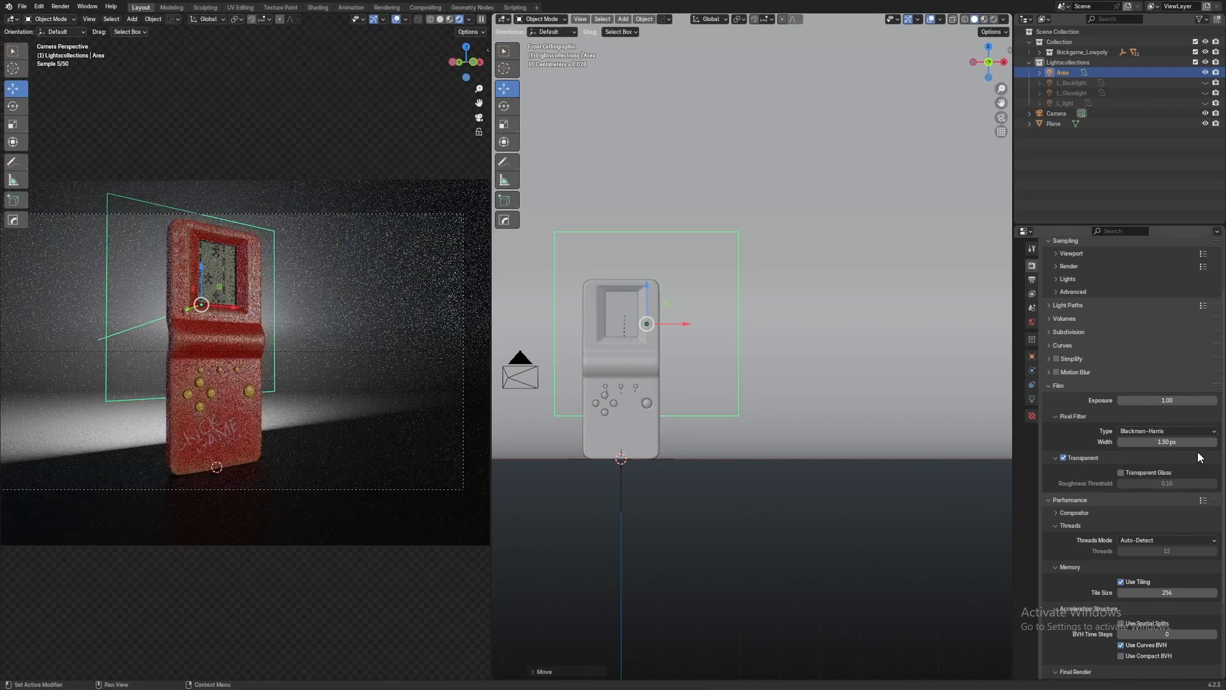
Set the new area light's power to 4.8 W and lower it about 1.1 cm along Z
click(1032, 398)
drag(1187, 334, 1162, 333)
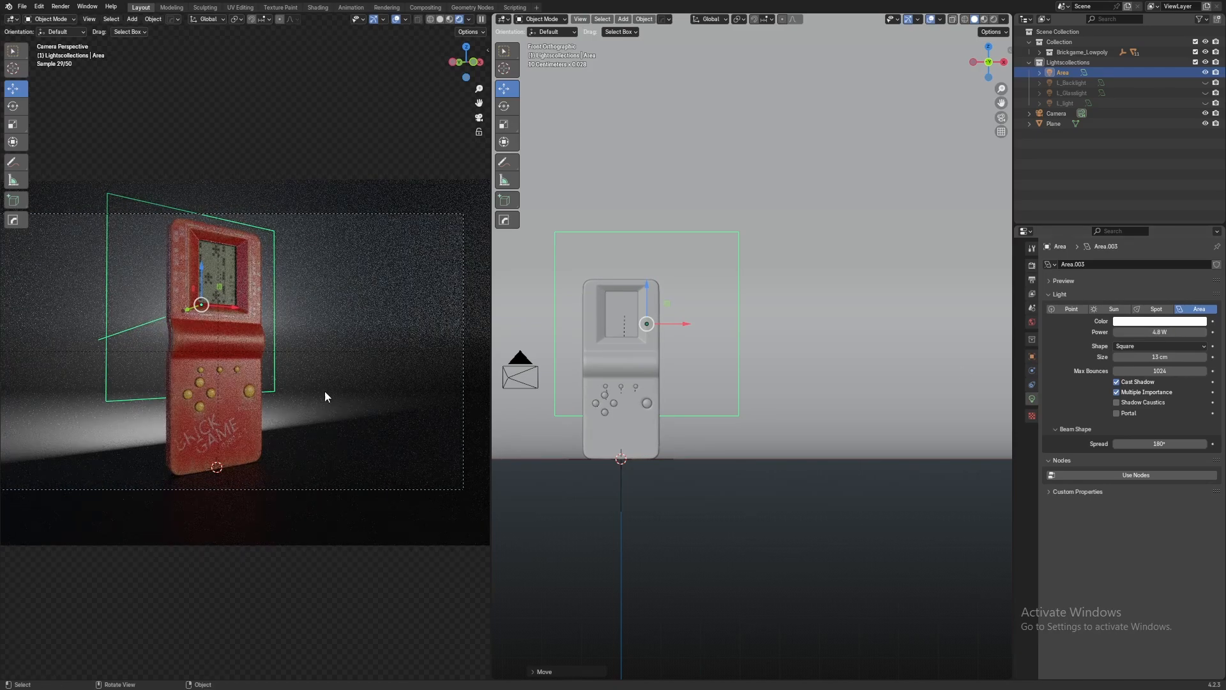
key(g)
key(z)
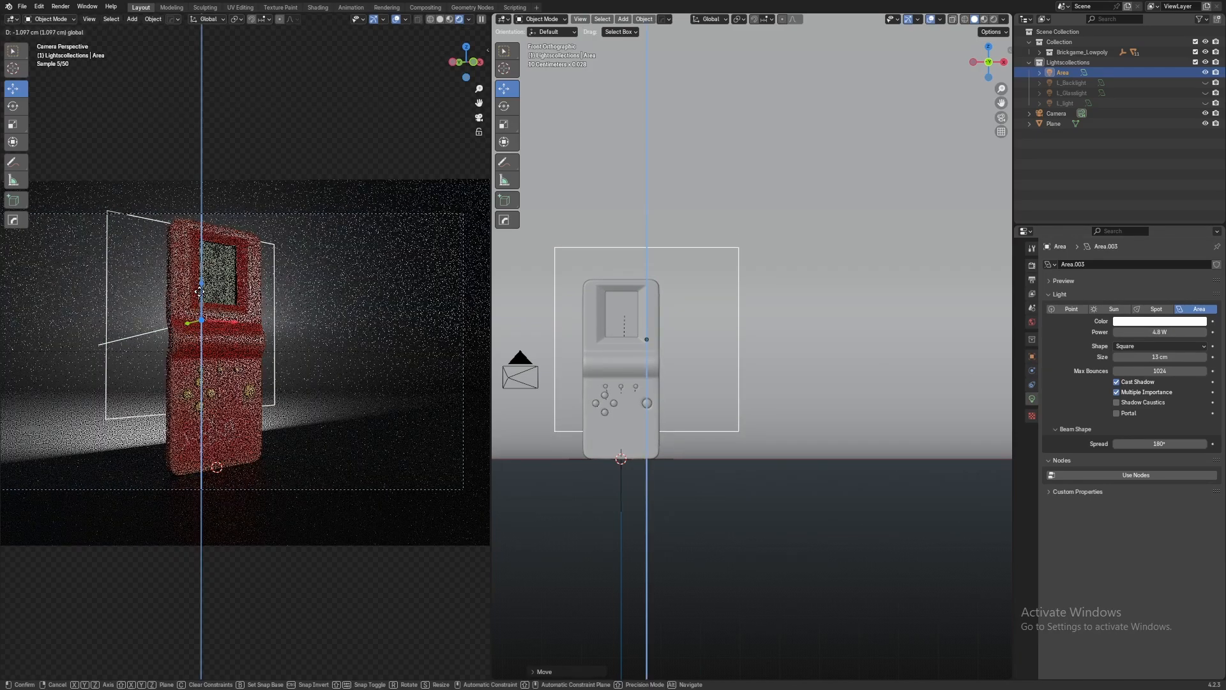
click(200, 292)
scroll(368, 331, down, 3)
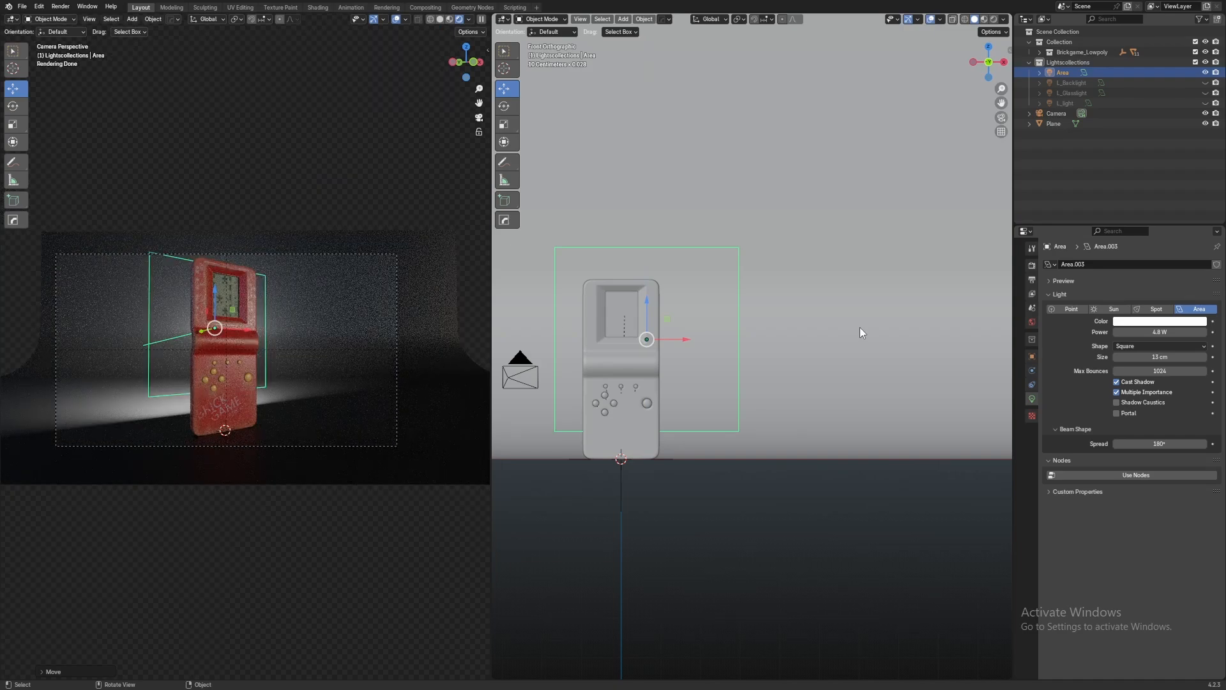
Convert the new light behind the handheld to a Point light and look at its placement from above
middle_drag(860, 332, 542, 355)
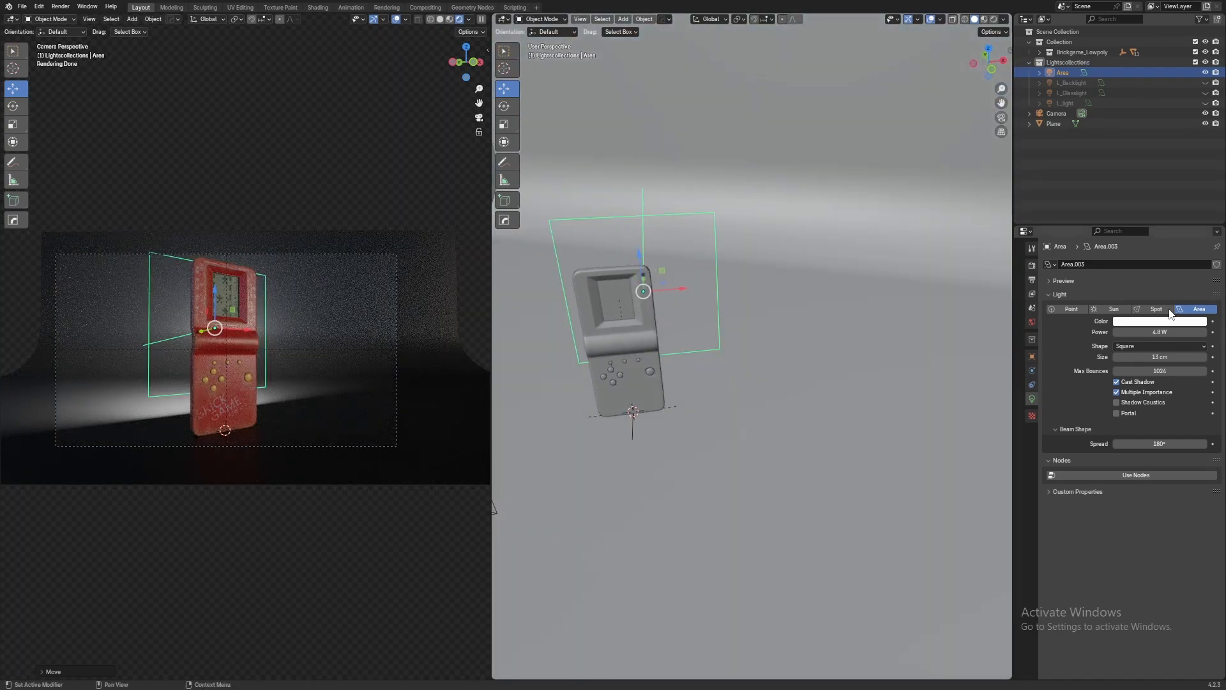
key(g)
click(1071, 309)
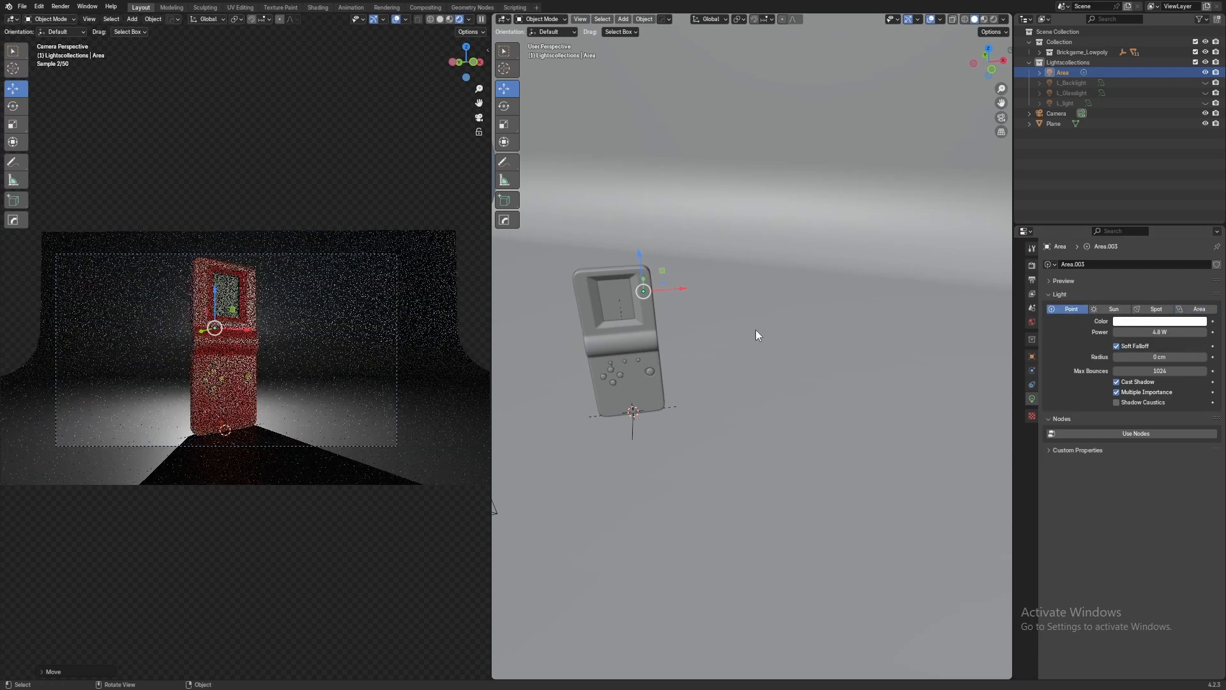
scroll(756, 329, down, 4)
middle_drag(674, 300, 677, 336)
key(KP_7)
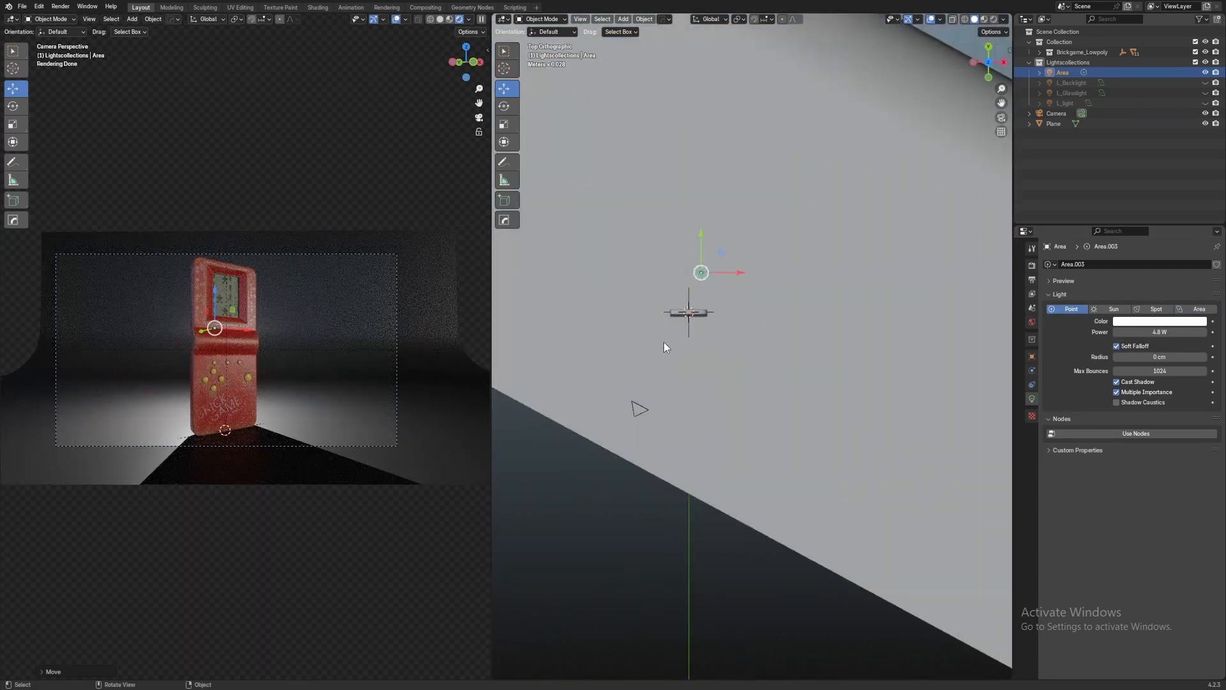
Move the point light farther behind the handheld, toward the backdrop's curve, in the top view
scroll(664, 342, down, 5)
shift+middle_drag(720, 290, 720, 315)
drag(754, 318, 779, 240)
click(943, 147)
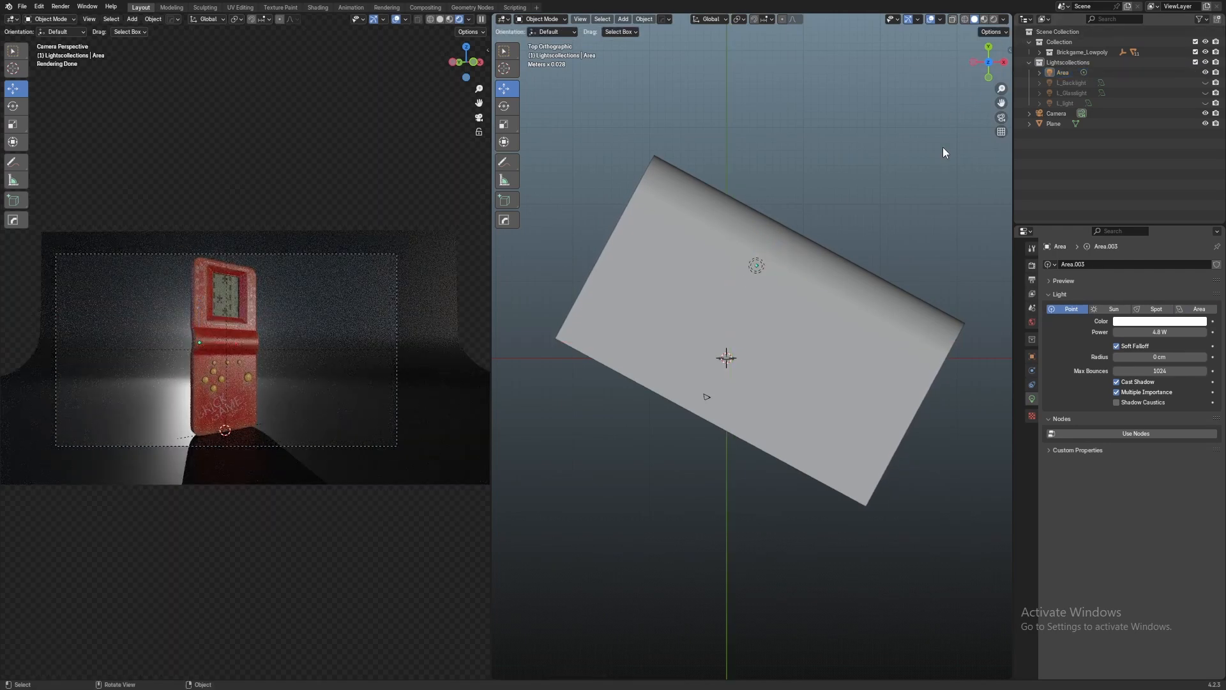
scroll(746, 296, up, 3)
click(759, 231)
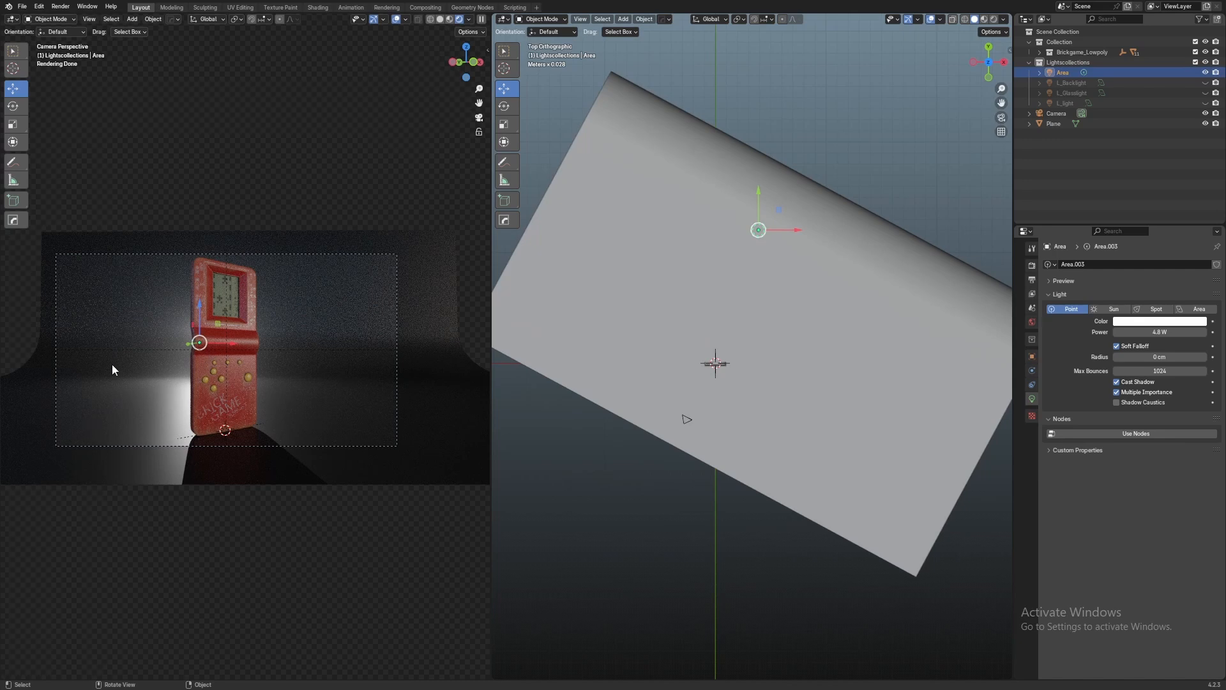
Raise the point light along Z above the handheld's height and shift it along X to center it behind the handheld from the camera
click(975, 63)
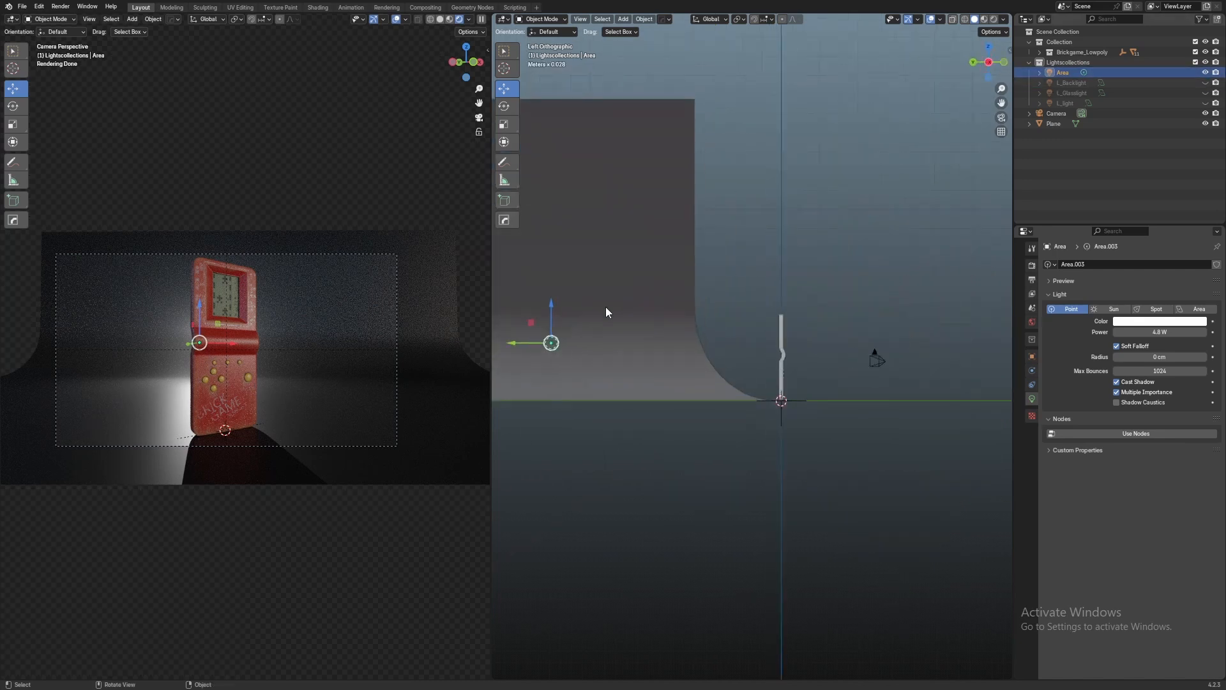
shift+middle_drag(606, 307, 695, 326)
drag(645, 316, 687, 230)
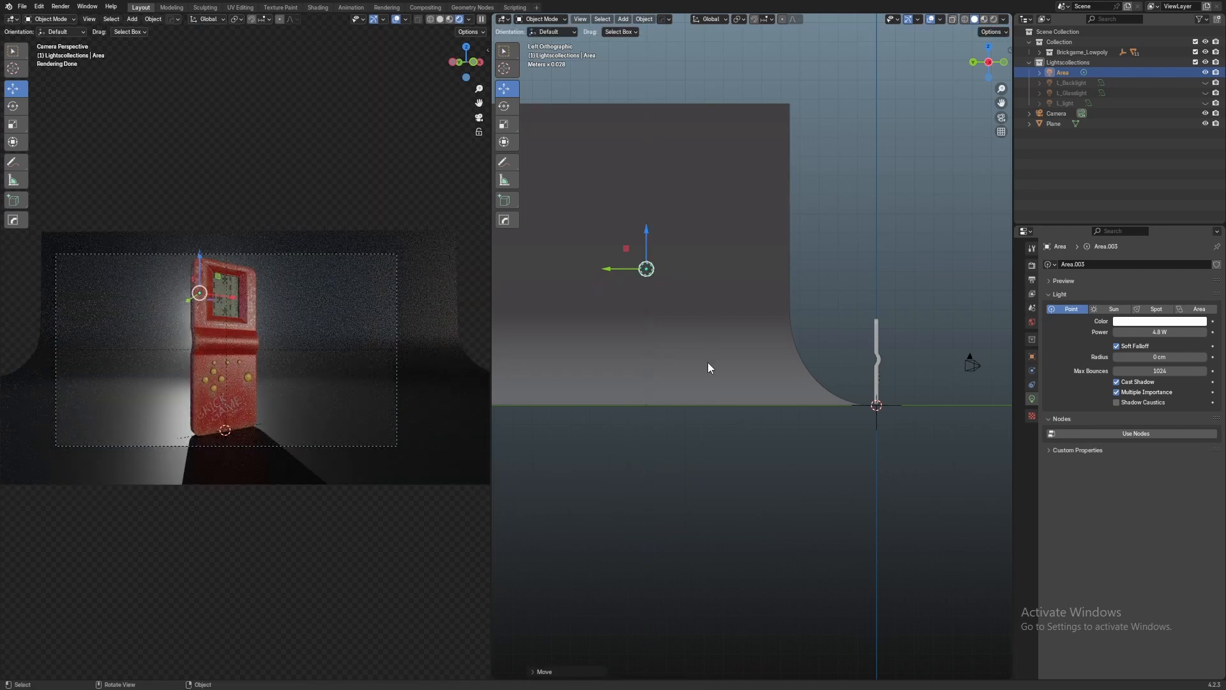
middle_drag(775, 299, 704, 301)
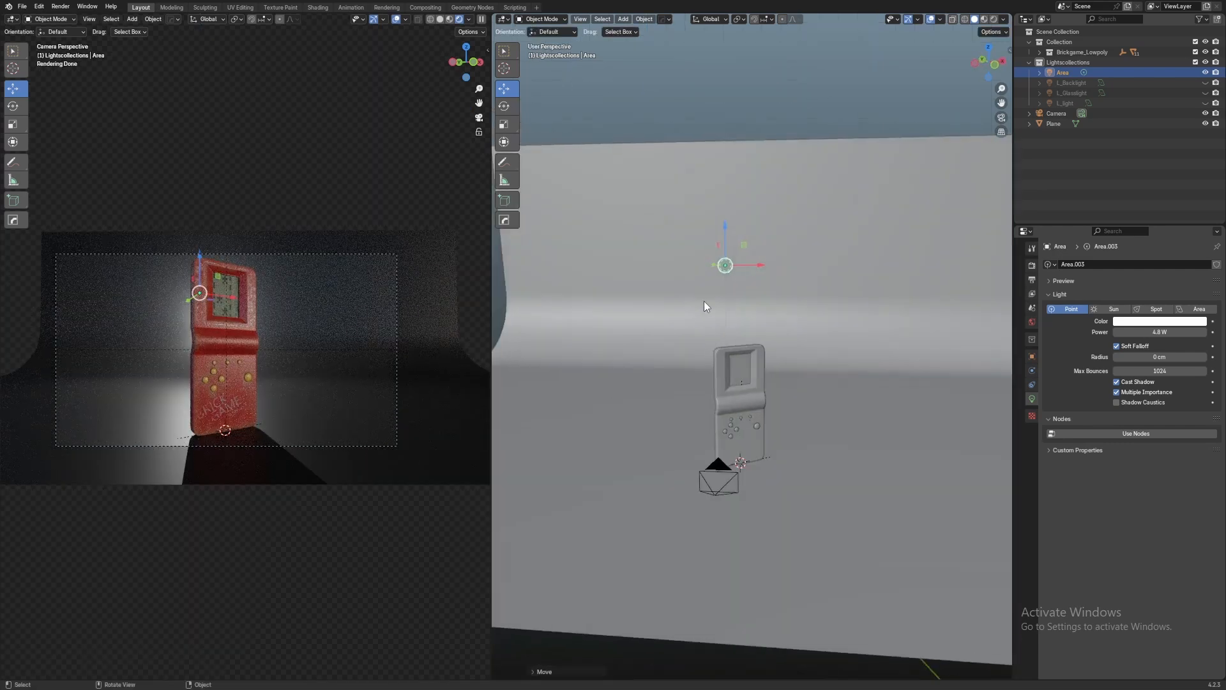
click(998, 65)
drag(808, 271, 846, 277)
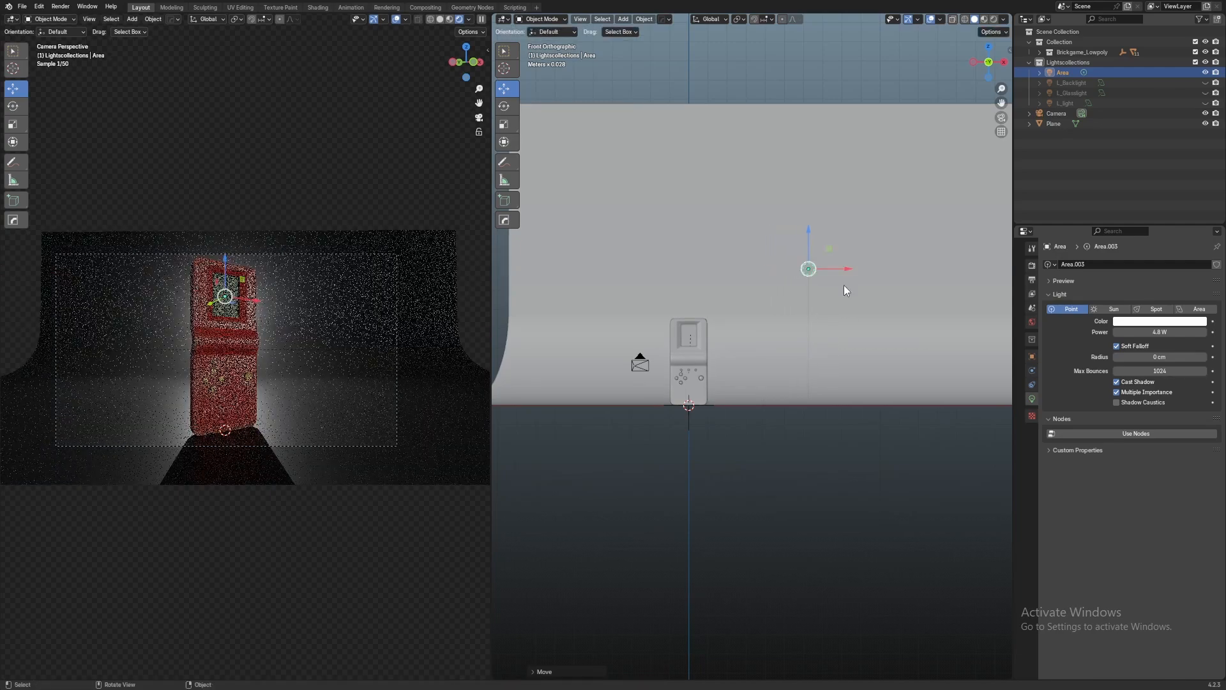
Set the point light's power to 5.6 W and radius to 29 cm, and move it slightly toward the handheld in the top view
drag(1164, 332, 1180, 357)
middle_drag(946, 335, 495, 381)
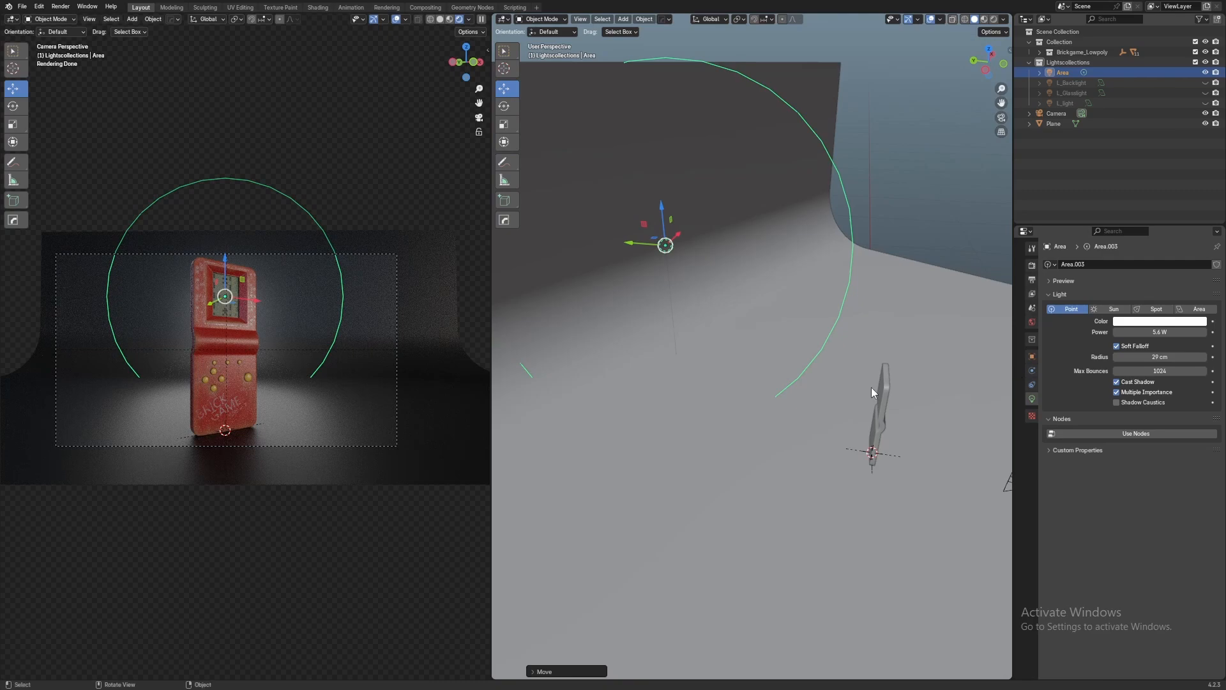
key(KP_7)
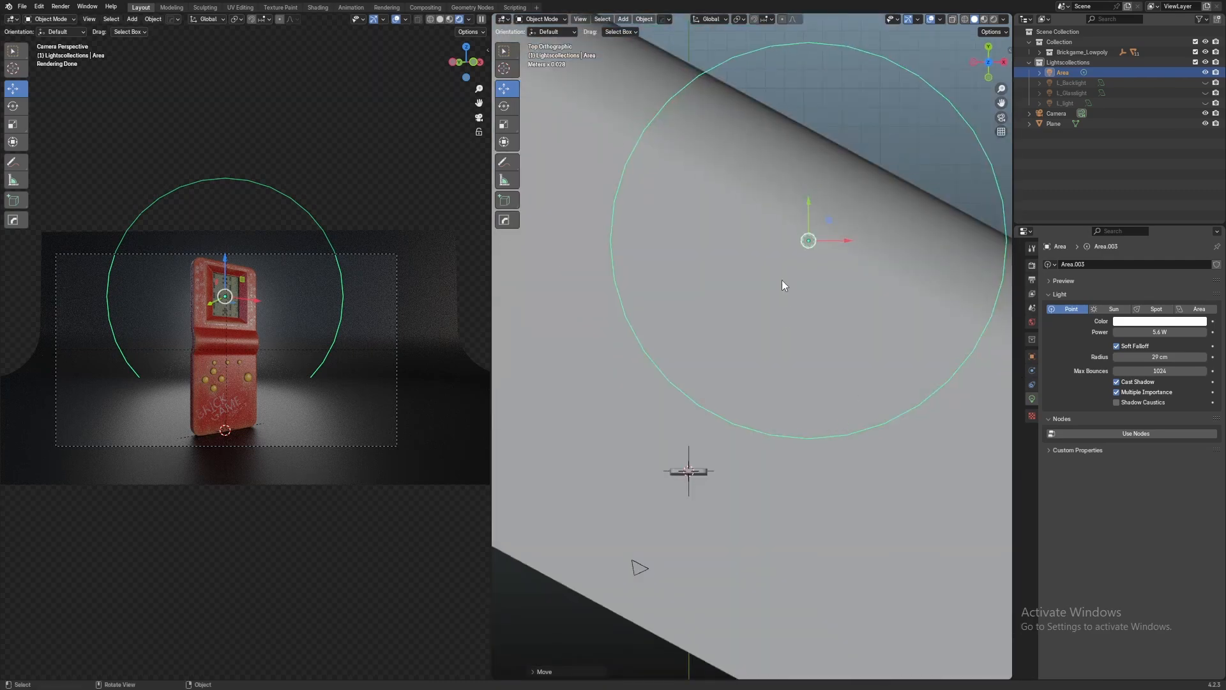
drag(830, 219, 815, 260)
scroll(389, 371, up, 2)
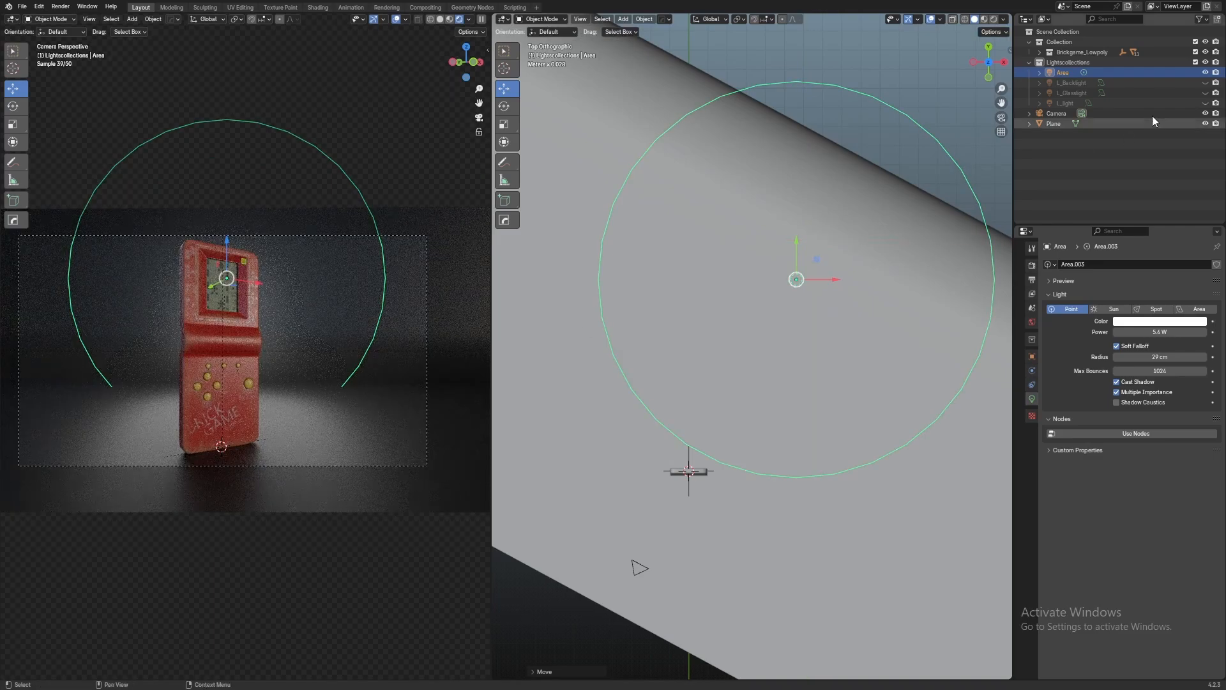
Show L_Backlight, L_Glasslight and L_light in the viewport again
click(1205, 82)
click(1205, 93)
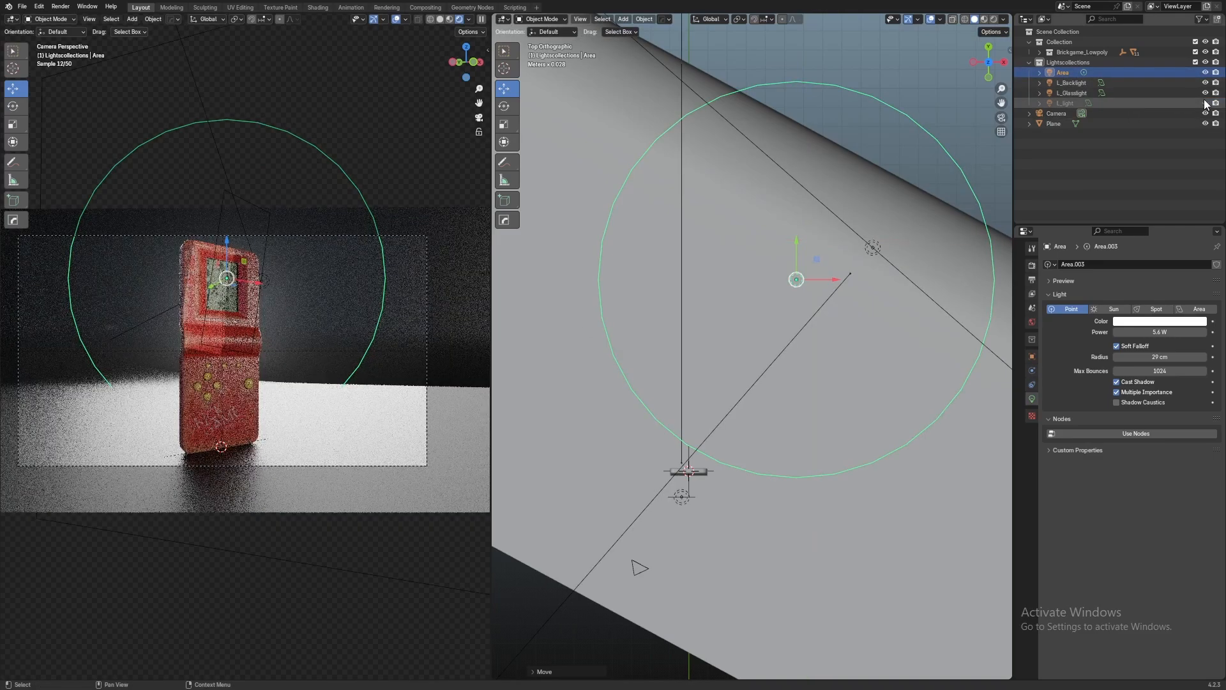
click(1205, 103)
Rename the Area object in the Lightscollections collection as L_backdroplight
double_click(1063, 74)
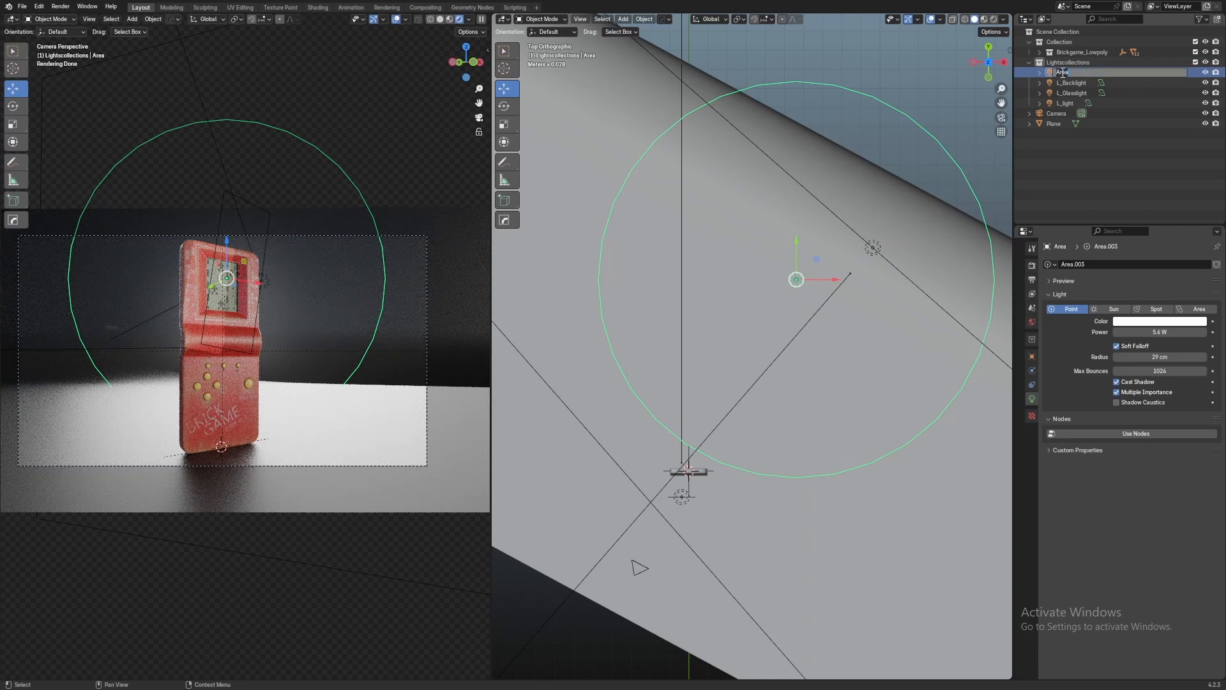
text(L)
text(_bacdroplight)
key(Return)
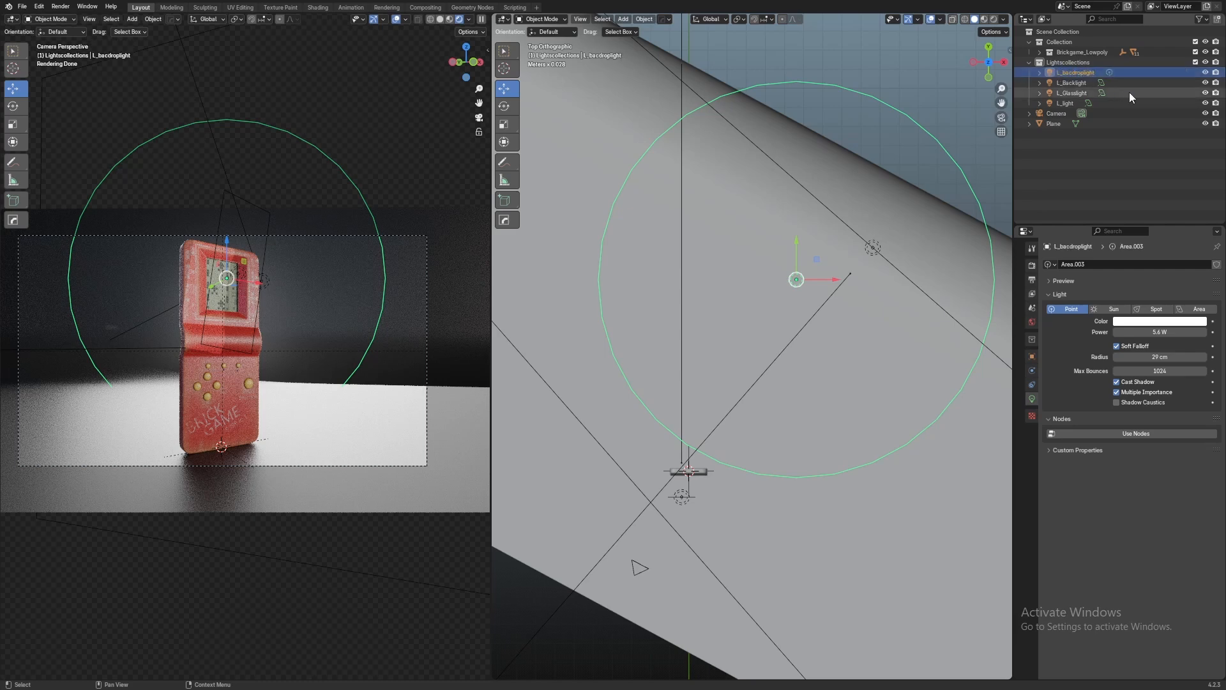
double_click(1079, 71)
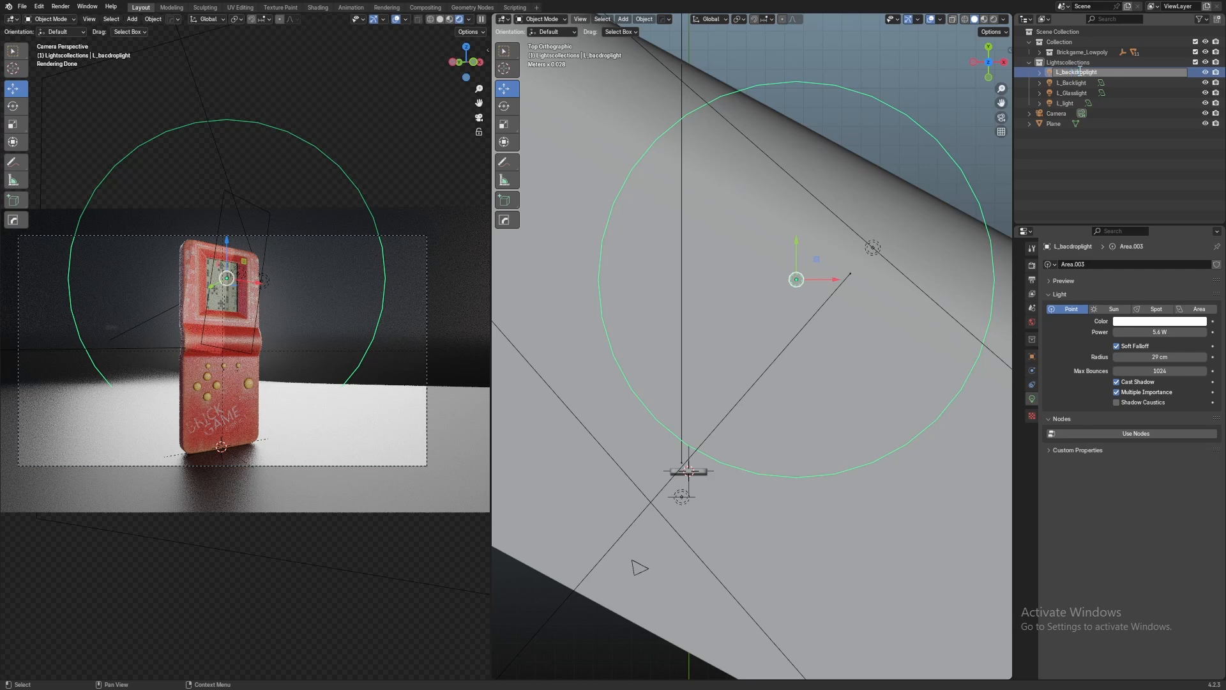
key(Return)
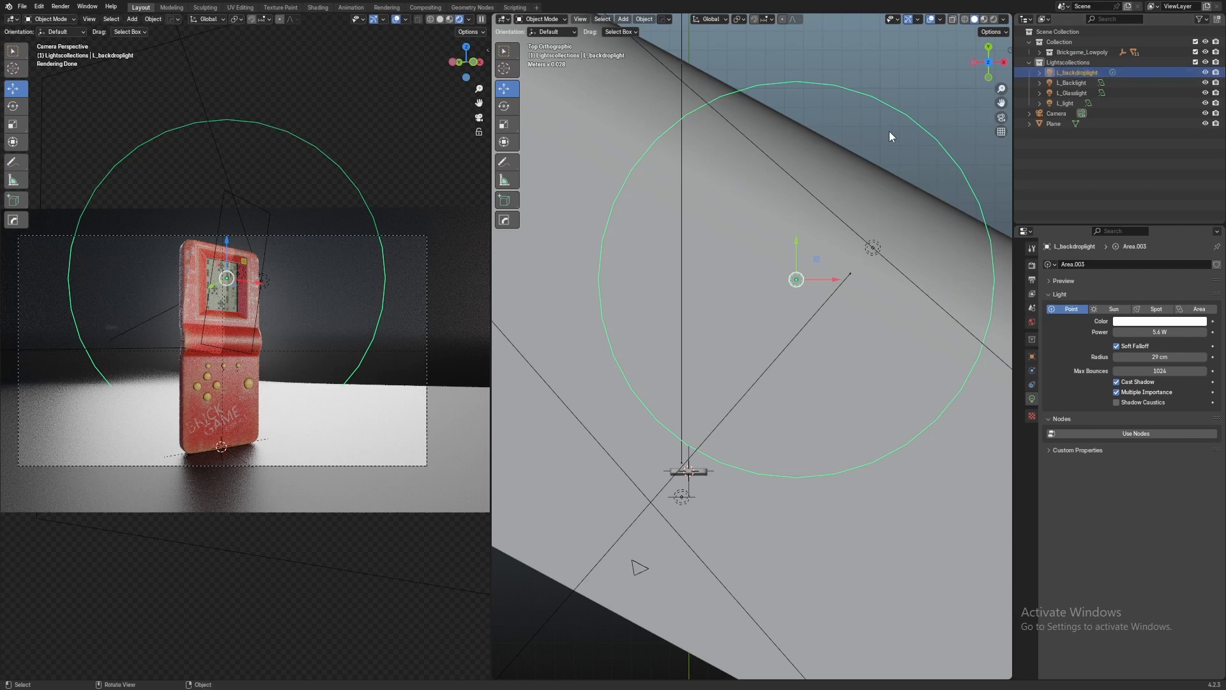
Examine the combined lighting on the handheld and backdrop in the full-screen camera view
scroll(721, 330, down, 10)
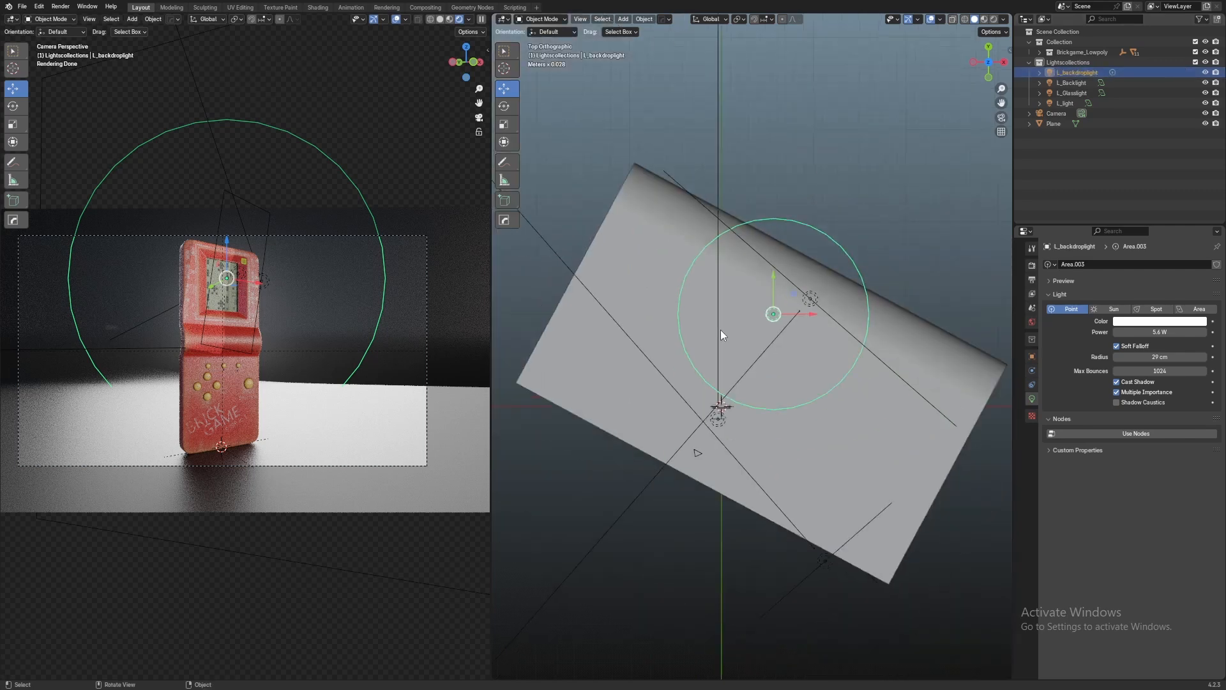
middle_drag(752, 351, 871, 279)
scroll(871, 278, up, 3)
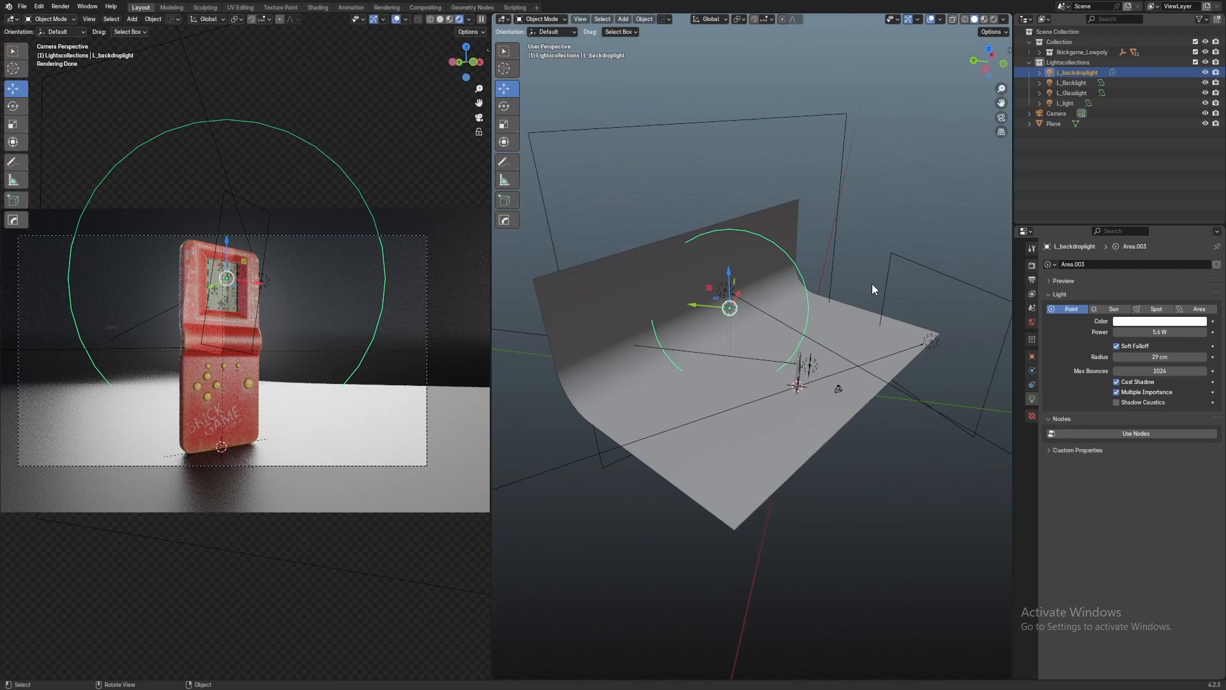
key(ctrl+alt+space)
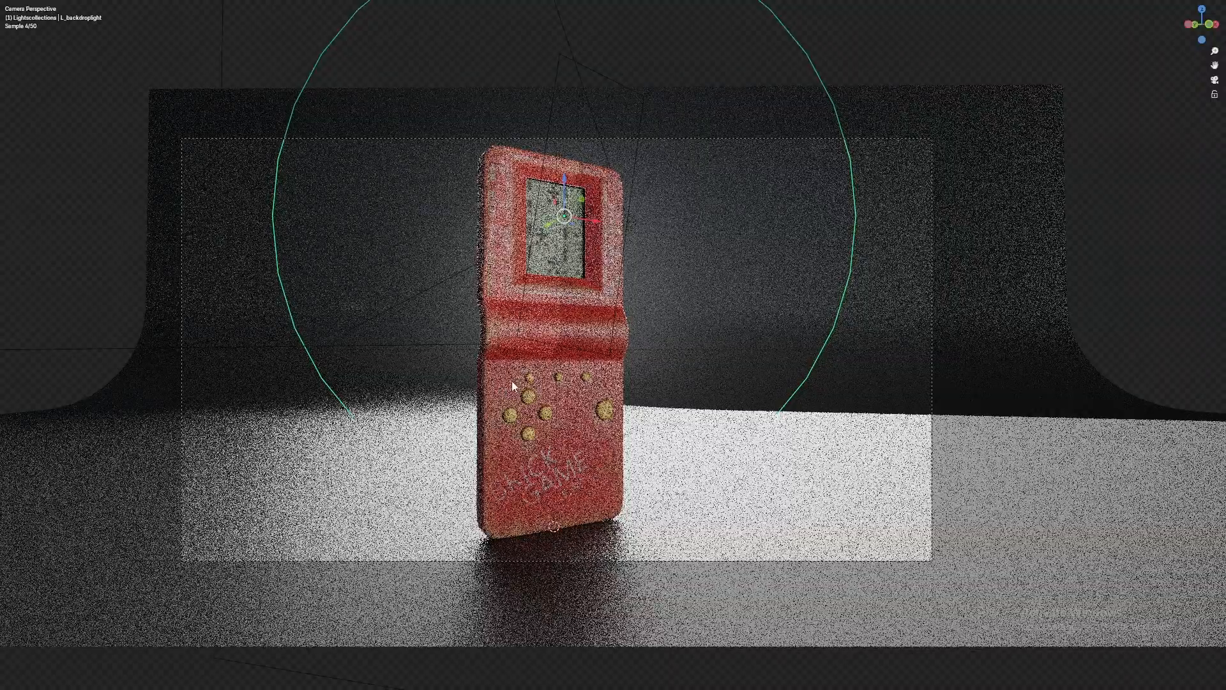
scroll(522, 366, up, 2)
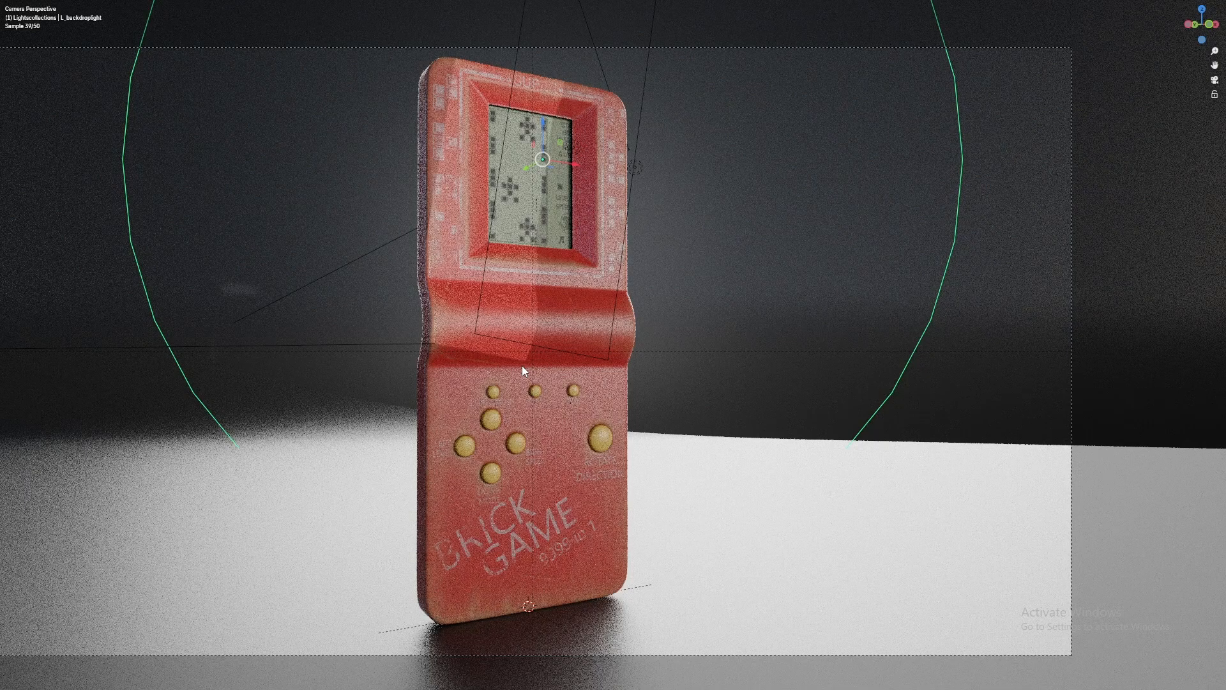
key(ctrl+alt+space)
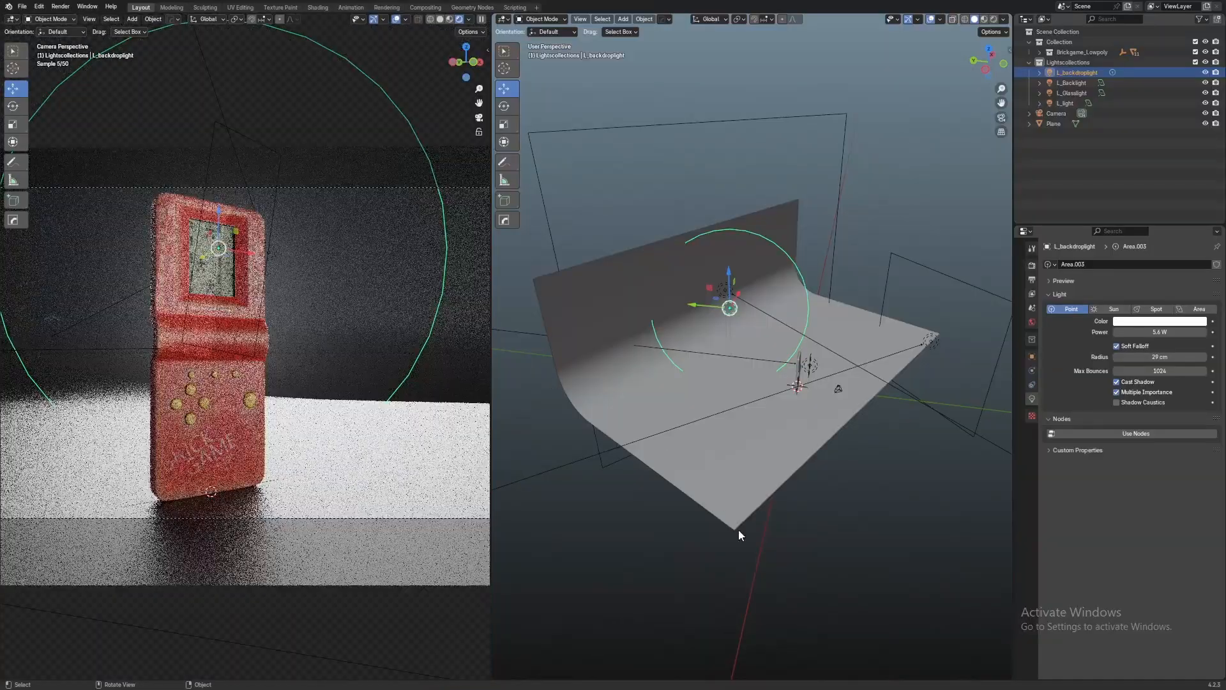
Widen the scene viewport and inspect how the lights are placed around the handheld and backdrop
middle_drag(738, 530, 771, 471)
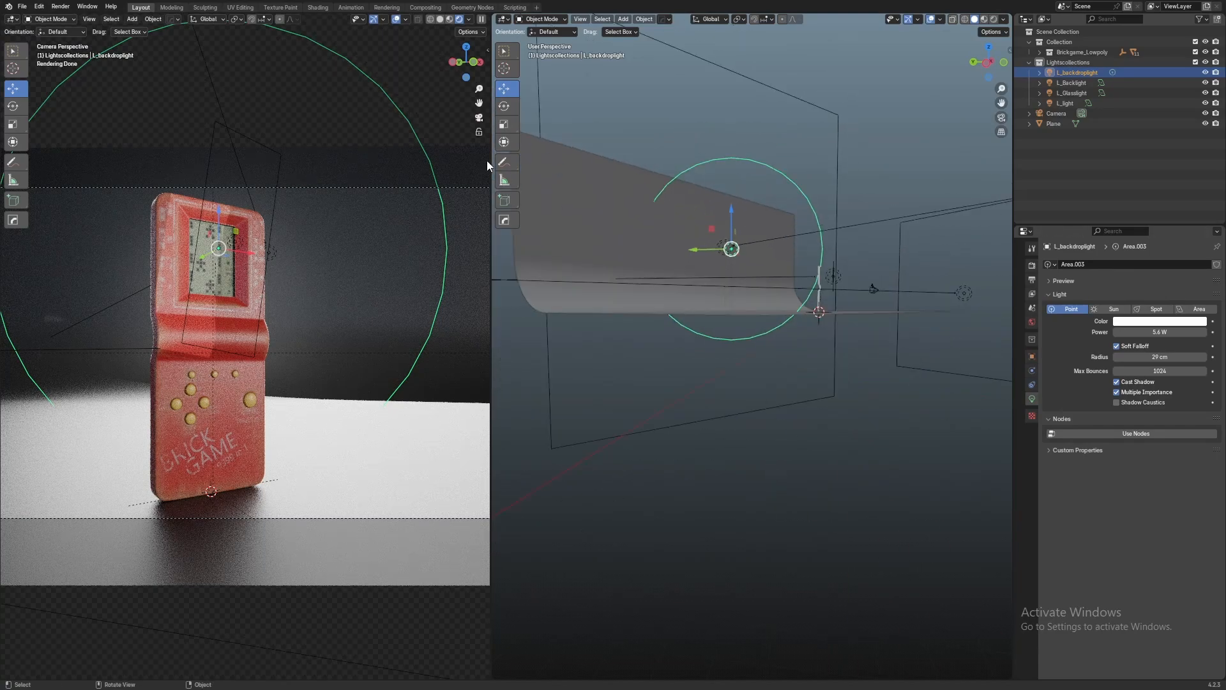
drag(501, 362, 275, 337)
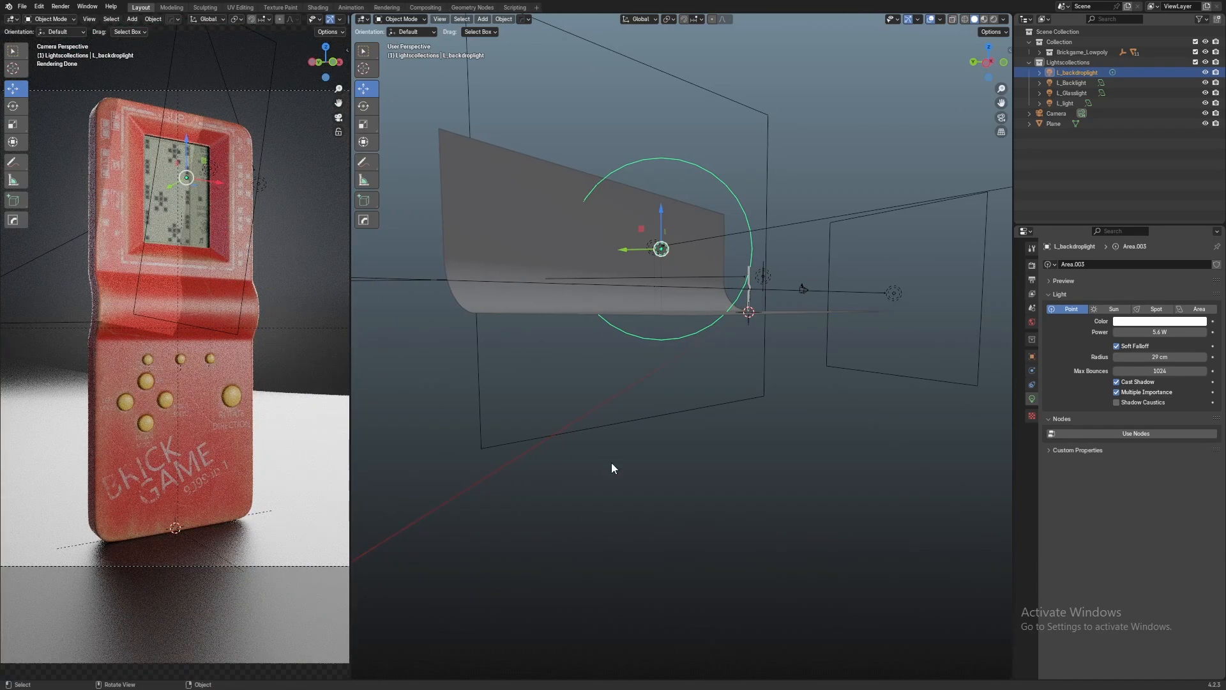
middle_drag(606, 306, 601, 341)
click(687, 114)
scroll(772, 175, up, 3)
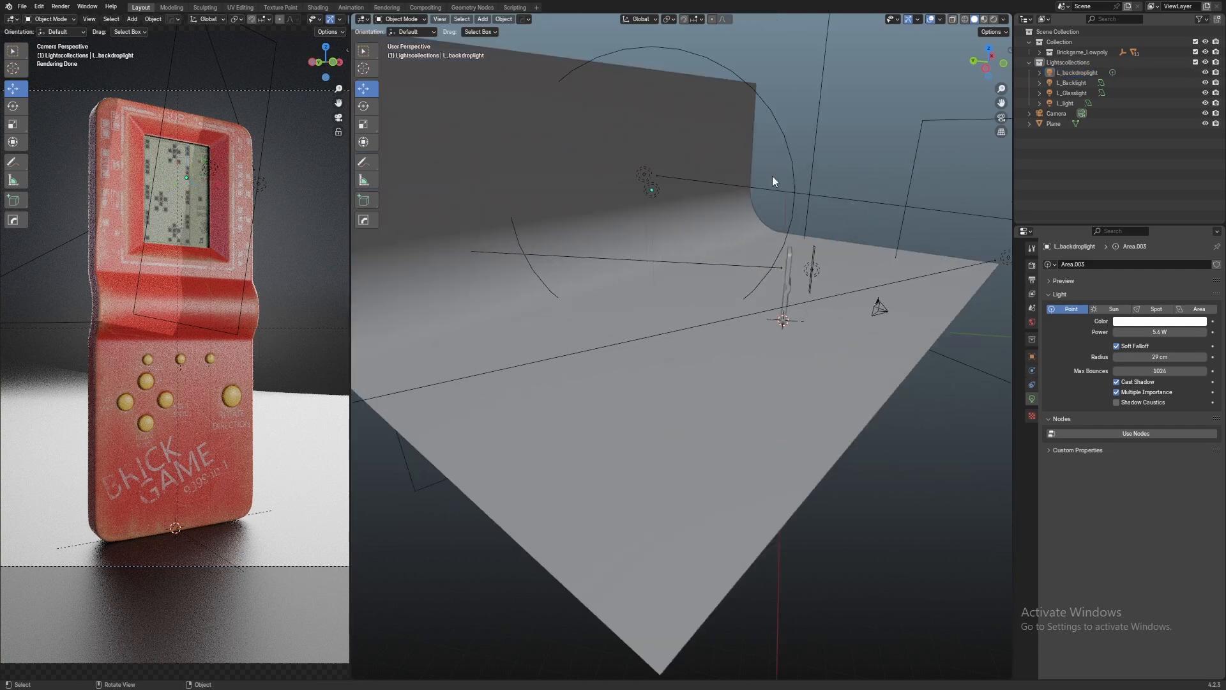
middle_drag(838, 162, 819, 182)
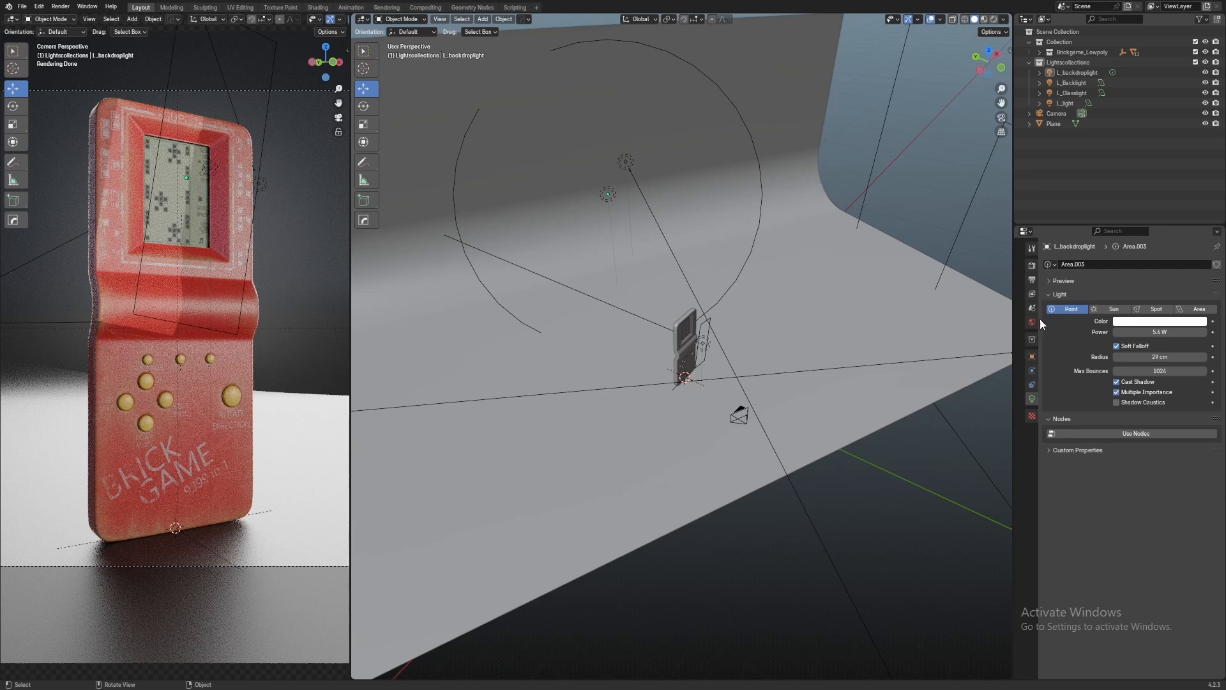
scroll(750, 274, down, 6)
mouse_move(750, 274)
middle_down()
mouse_move(716, 270)
mouse_move(763, 263)
middle_up()
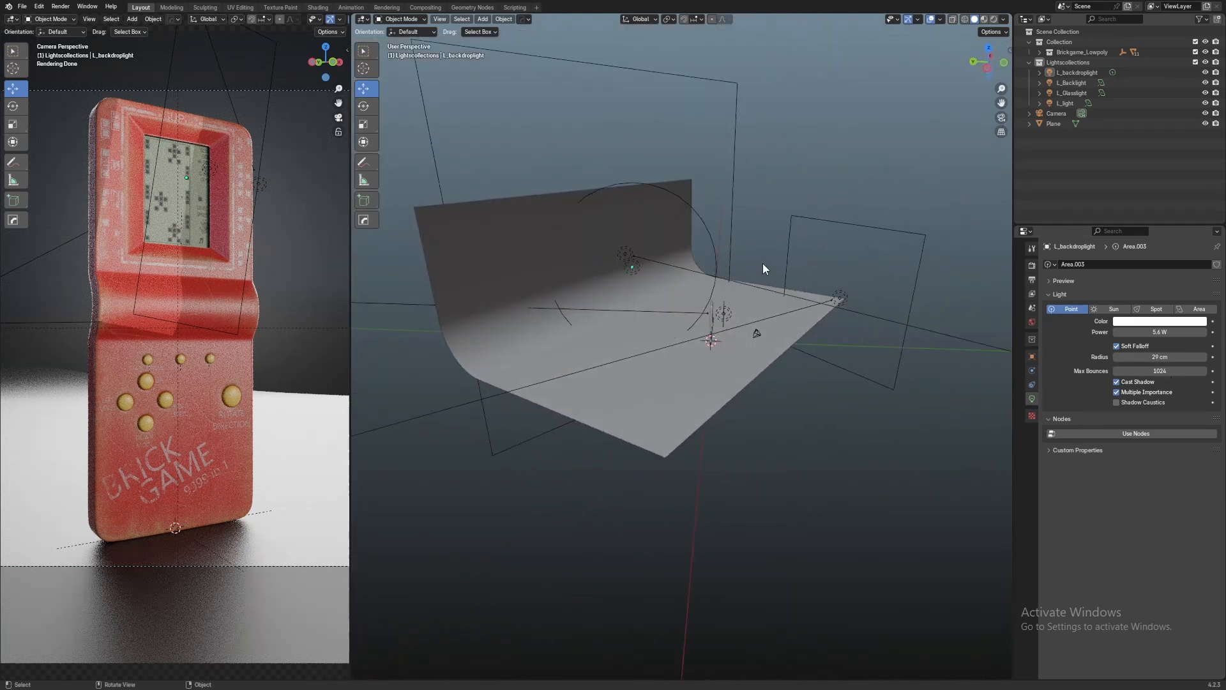
Select L_light and isolate its effect by hiding L_Glasslight, L_Backlight and L_backdroplight in the viewport
click(862, 228)
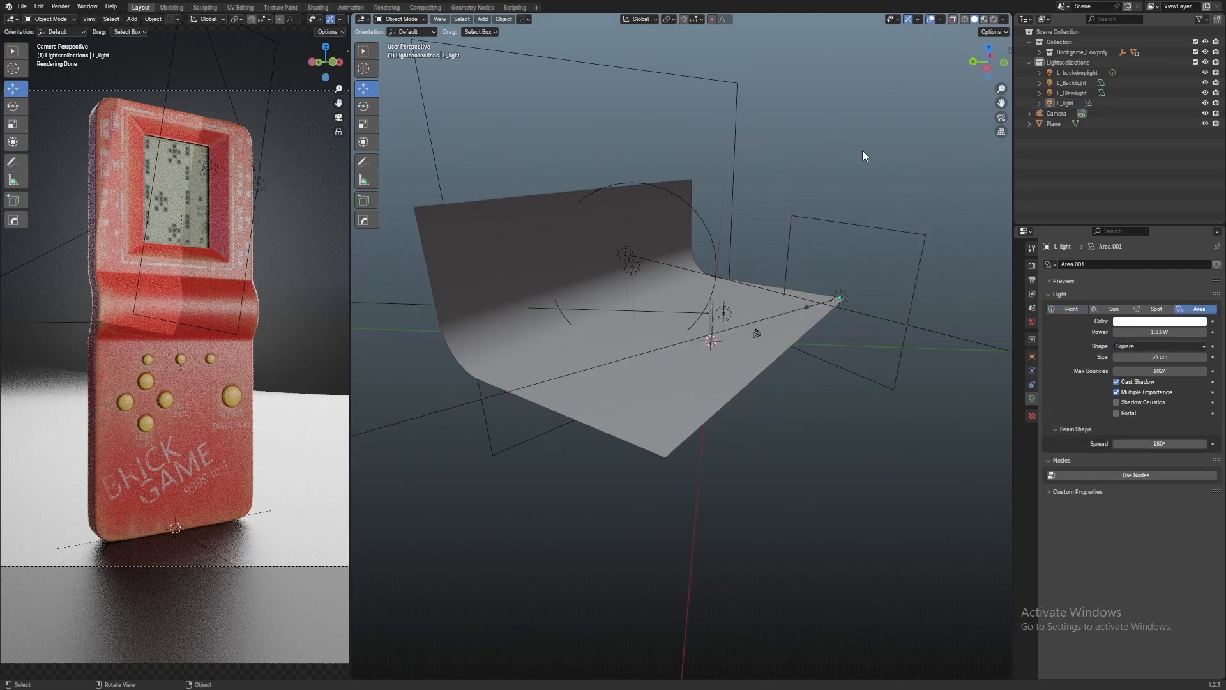
scroll(863, 151, up, 3)
shift+middle_drag(883, 182, 751, 166)
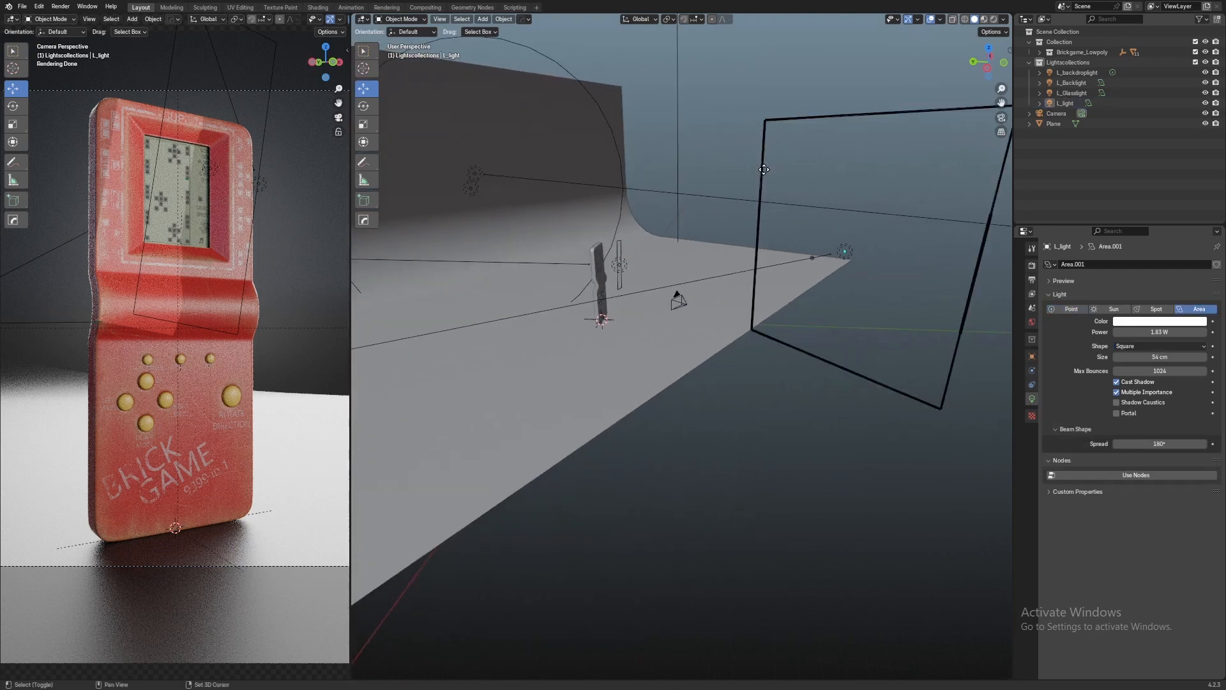
scroll(751, 166, down, 2)
scroll(259, 258, down, 3)
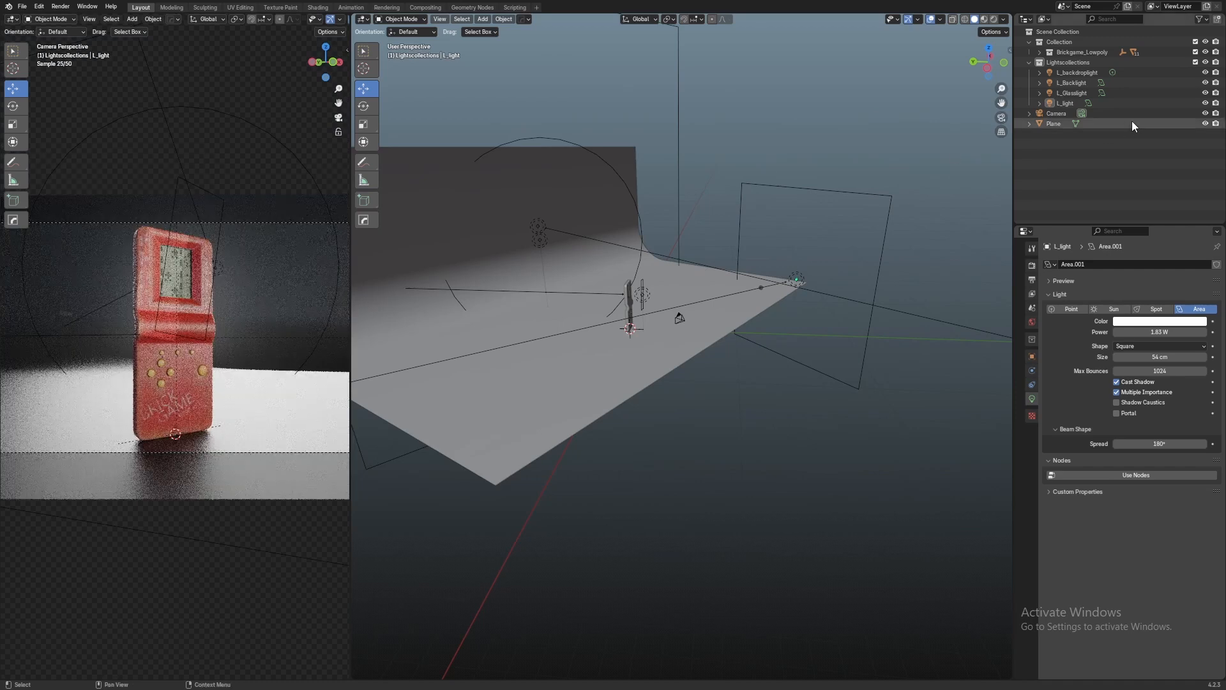
click(1072, 103)
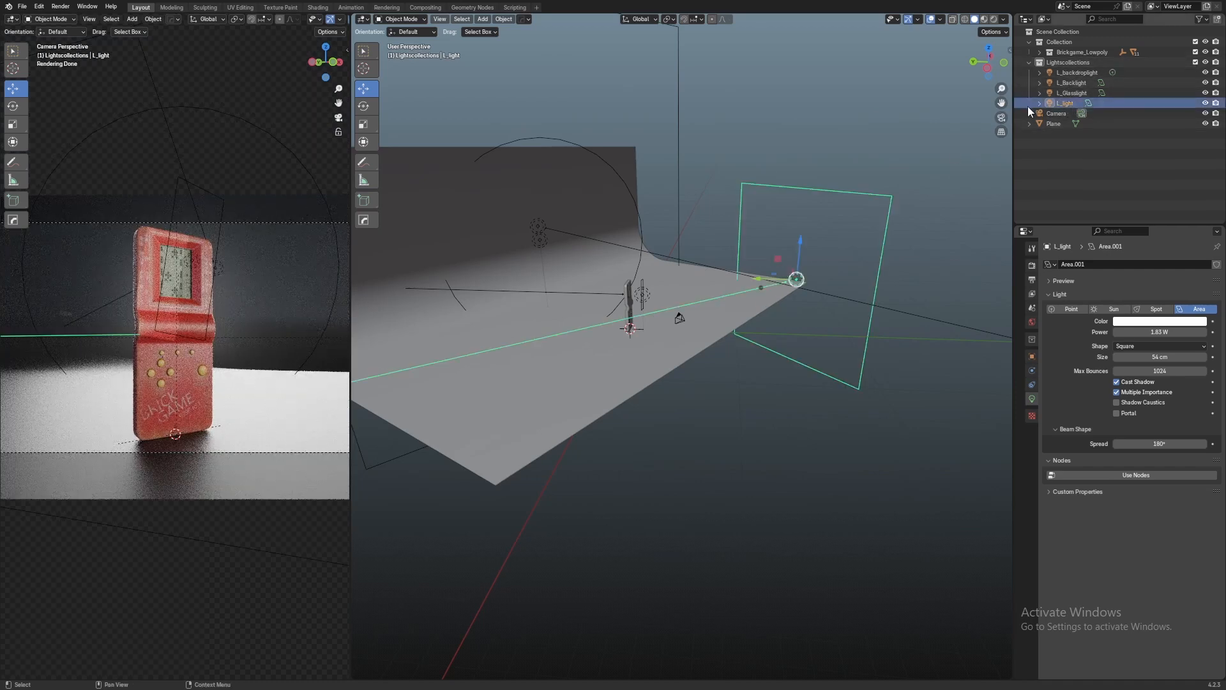
click(1206, 92)
click(1206, 82)
click(1206, 72)
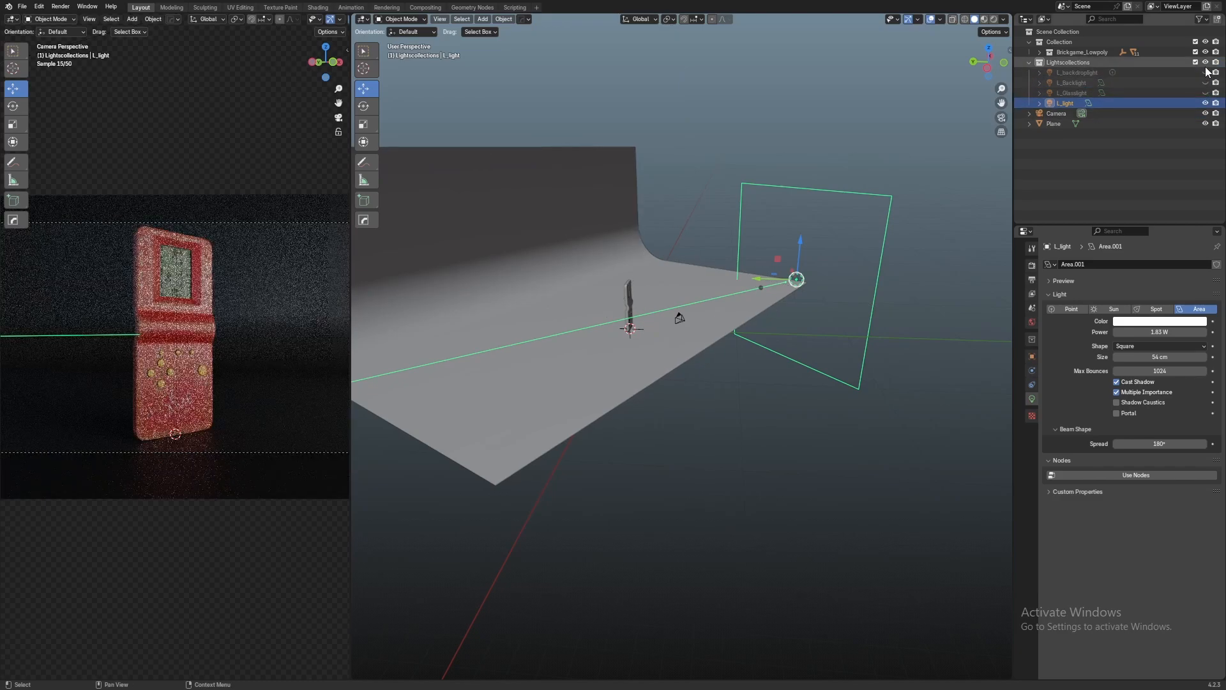
Widen the camera viewport and examine how L_light alone illuminates the handheld and the backdrop
middle_drag(848, 146, 849, 161)
scroll(211, 409, up, 1)
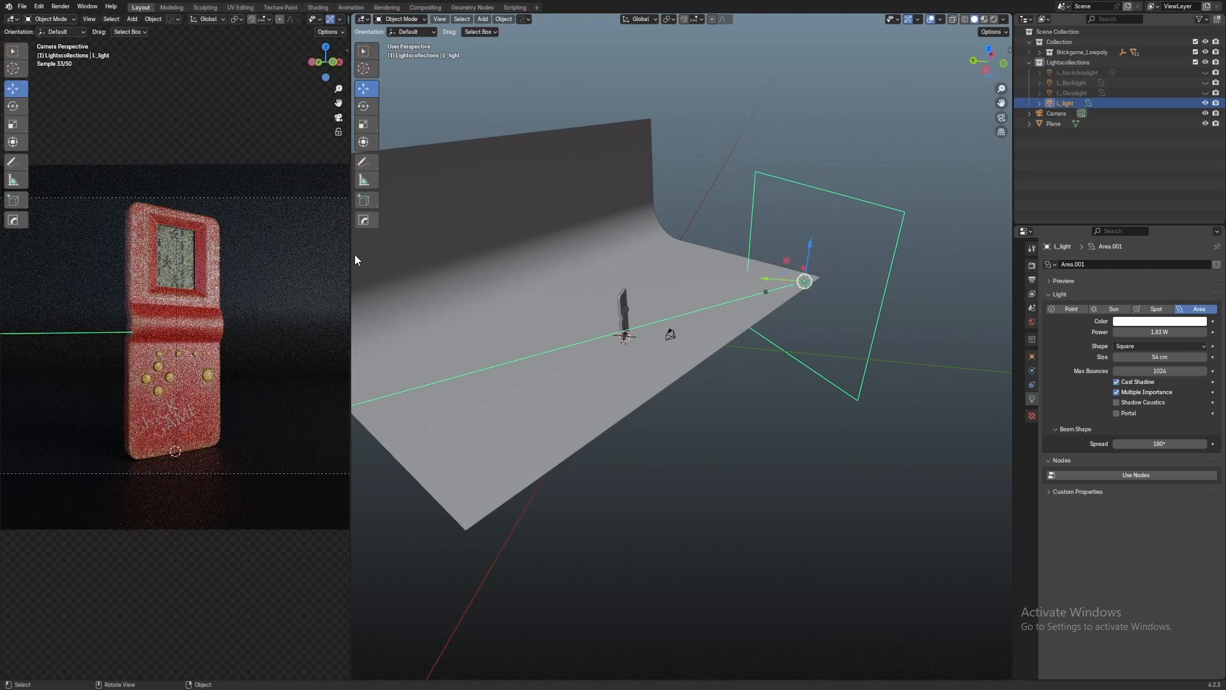
drag(352, 257, 484, 259)
scroll(377, 349, up, 3)
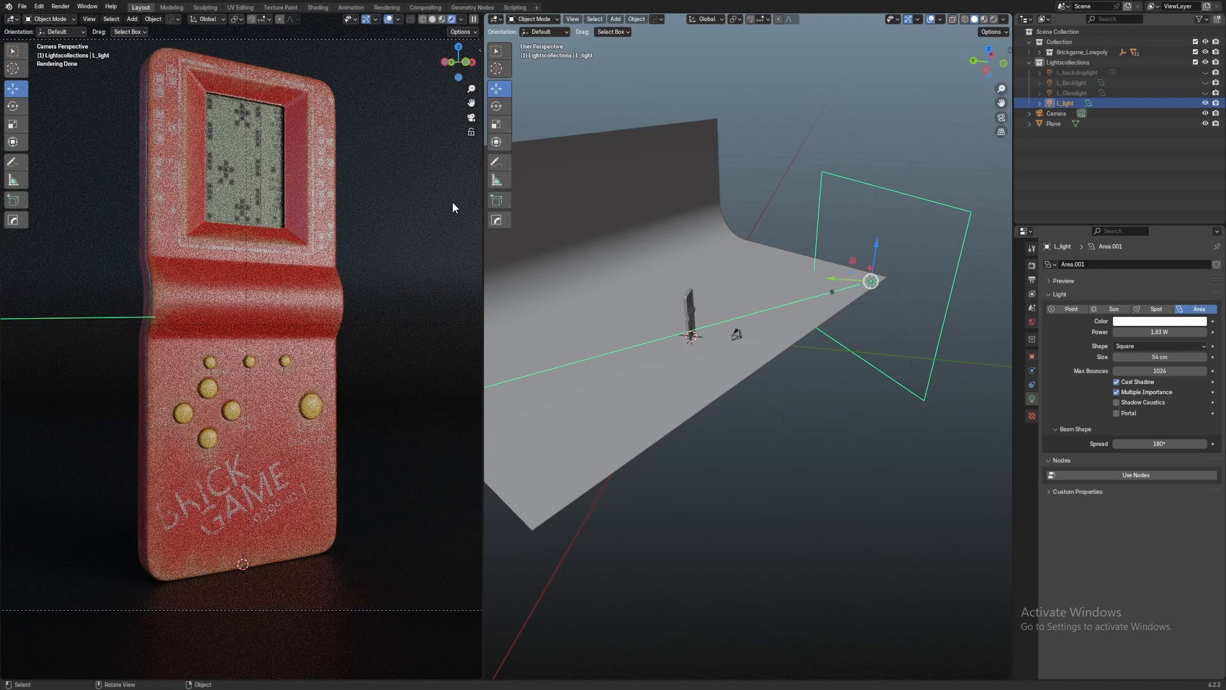
scroll(273, 243, down, 1)
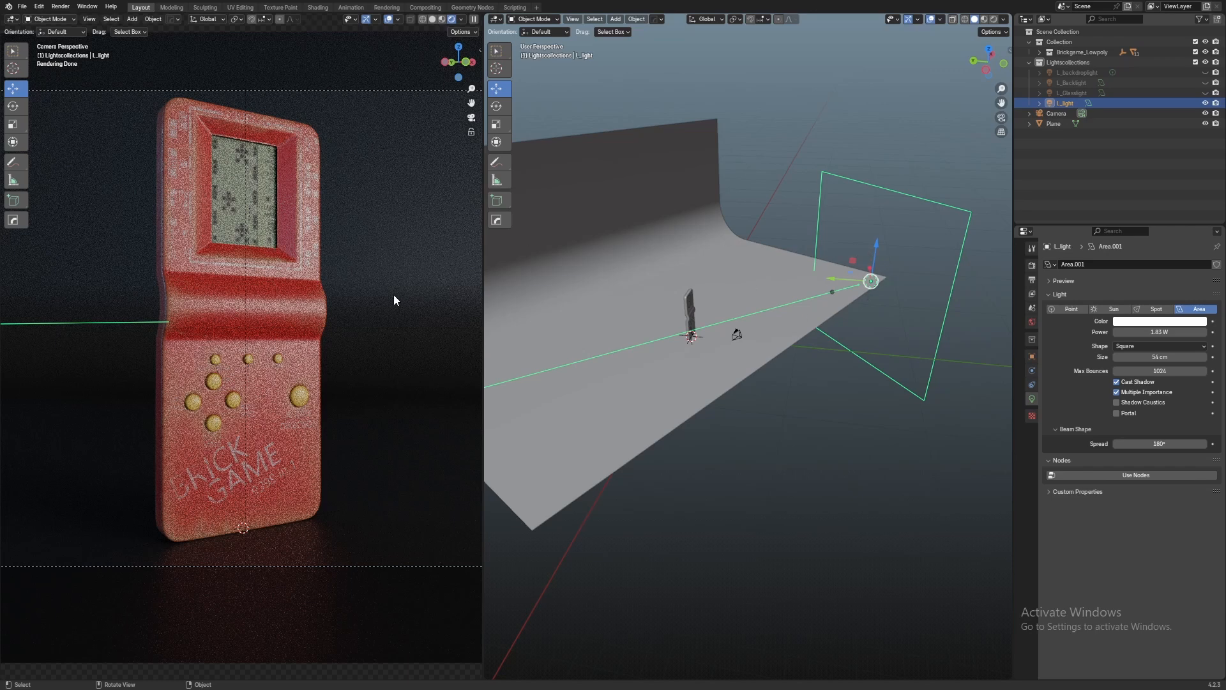
Select L_light, expand the Shading section of its object properties, and widen the properties area
click(671, 214)
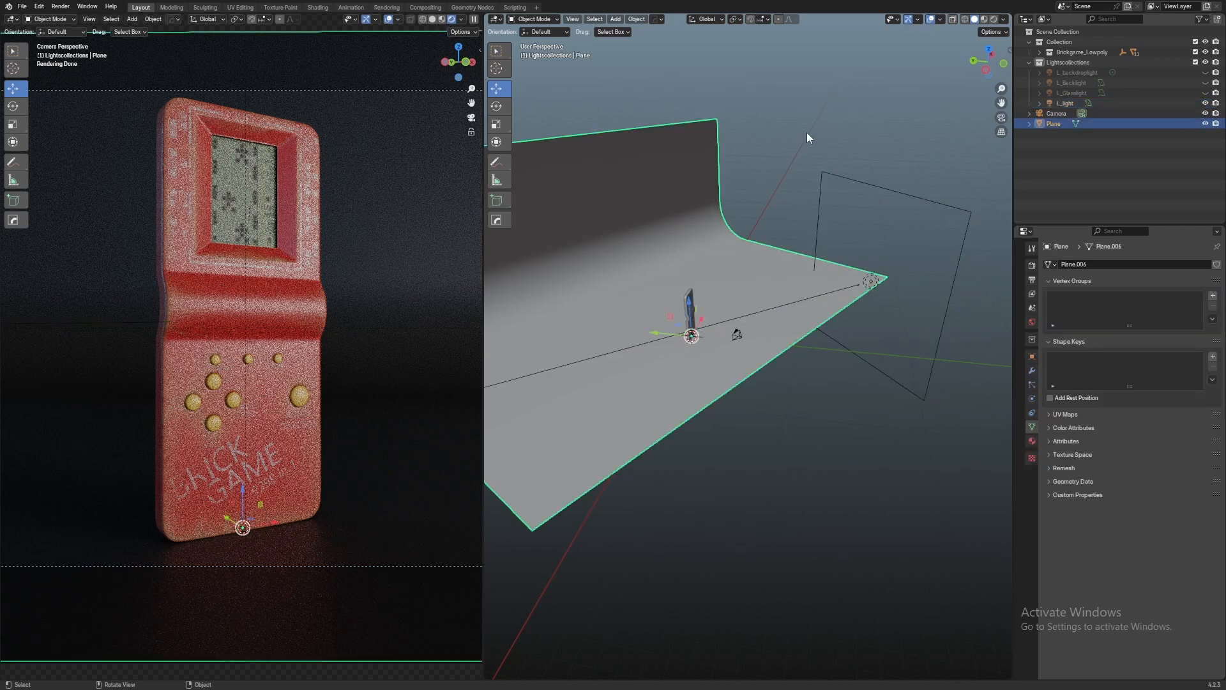
click(807, 133)
click(645, 209)
click(916, 194)
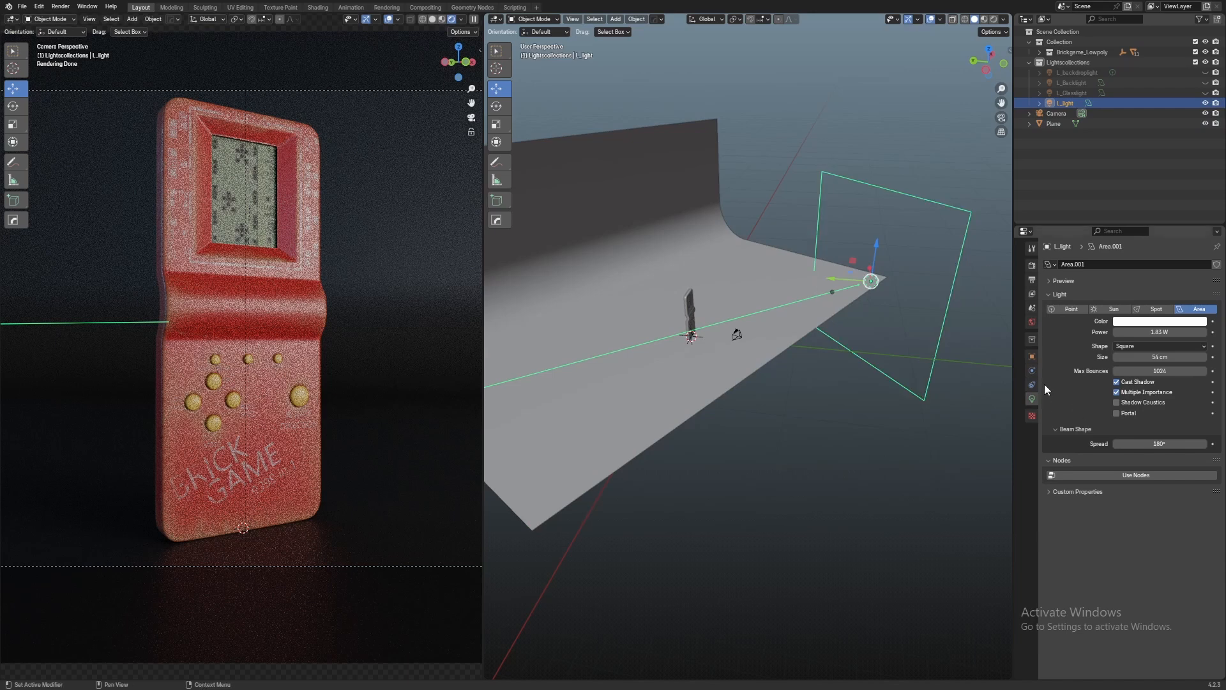
click(1032, 357)
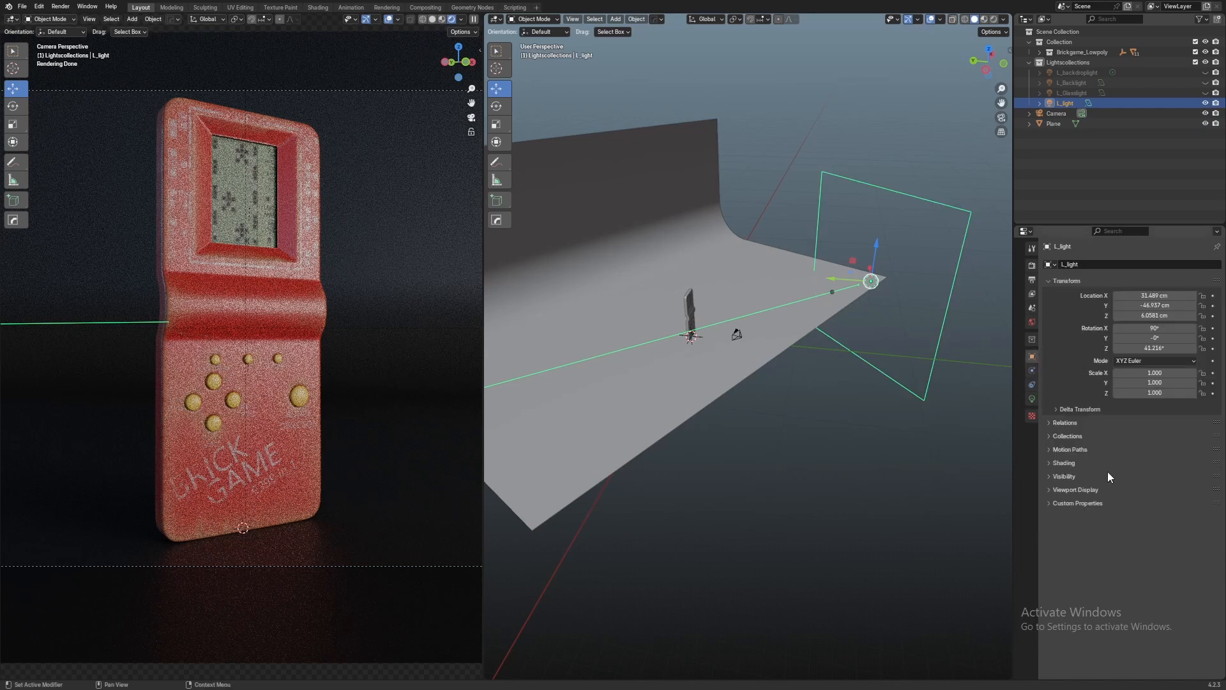
click(1065, 464)
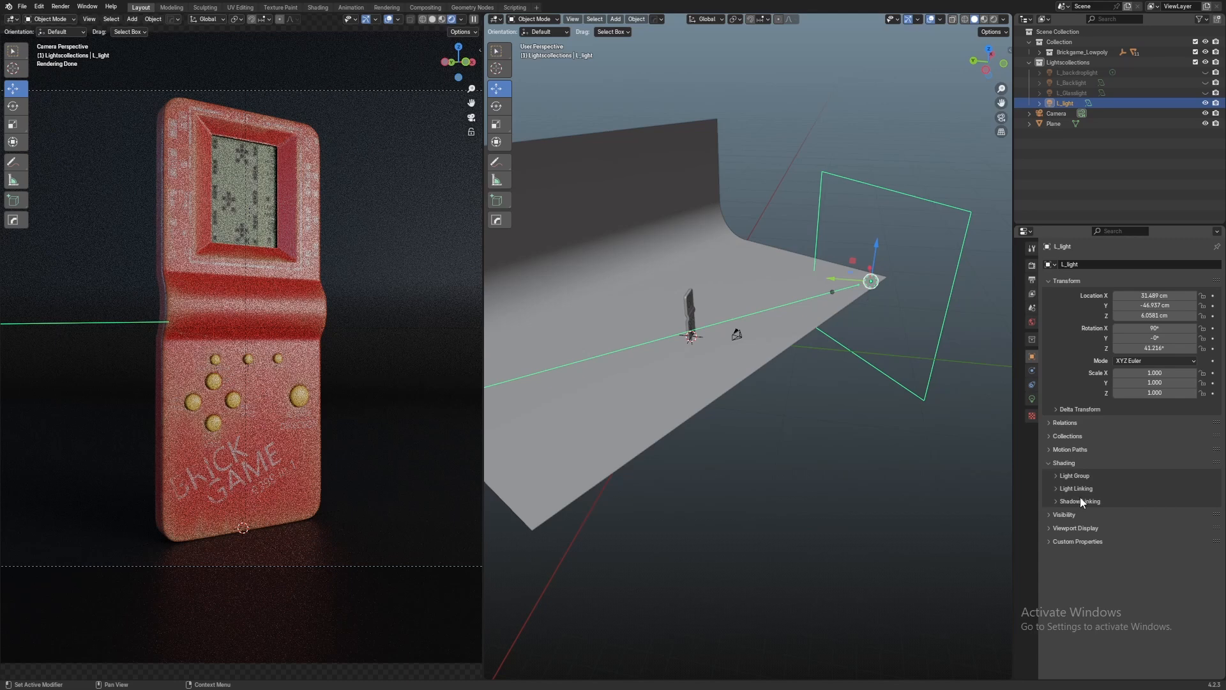
drag(1014, 484, 895, 479)
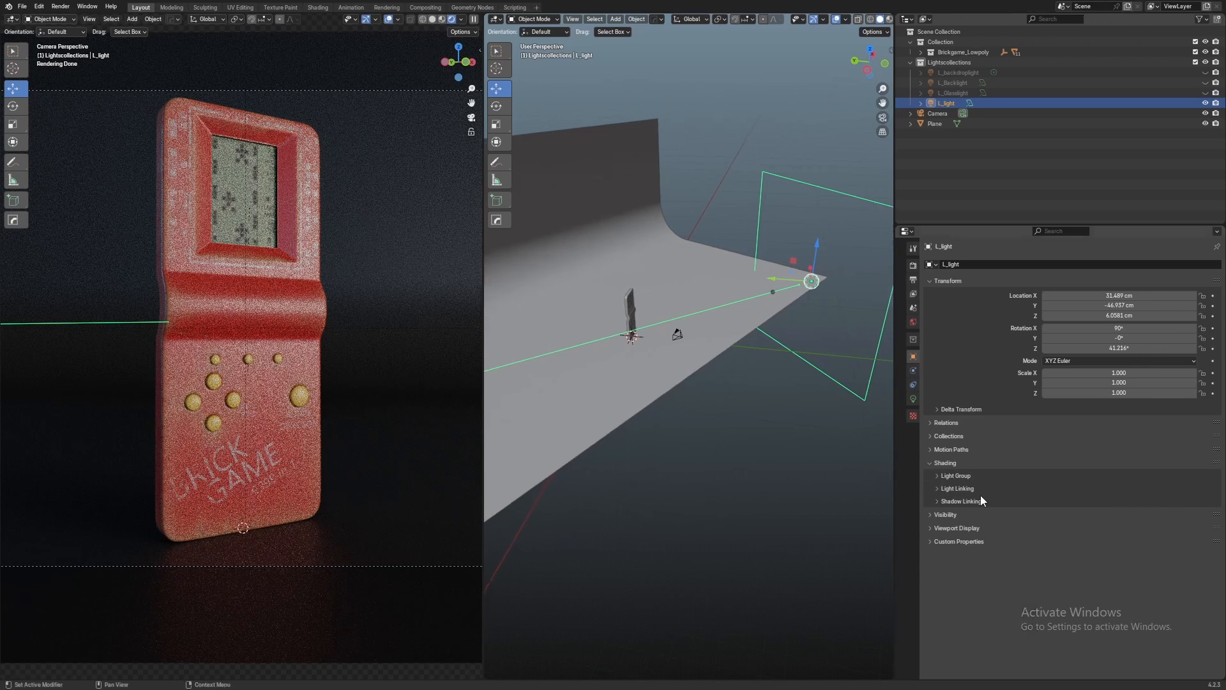
Set the interface resolution scale to 1 in the preferences
click(40, 6)
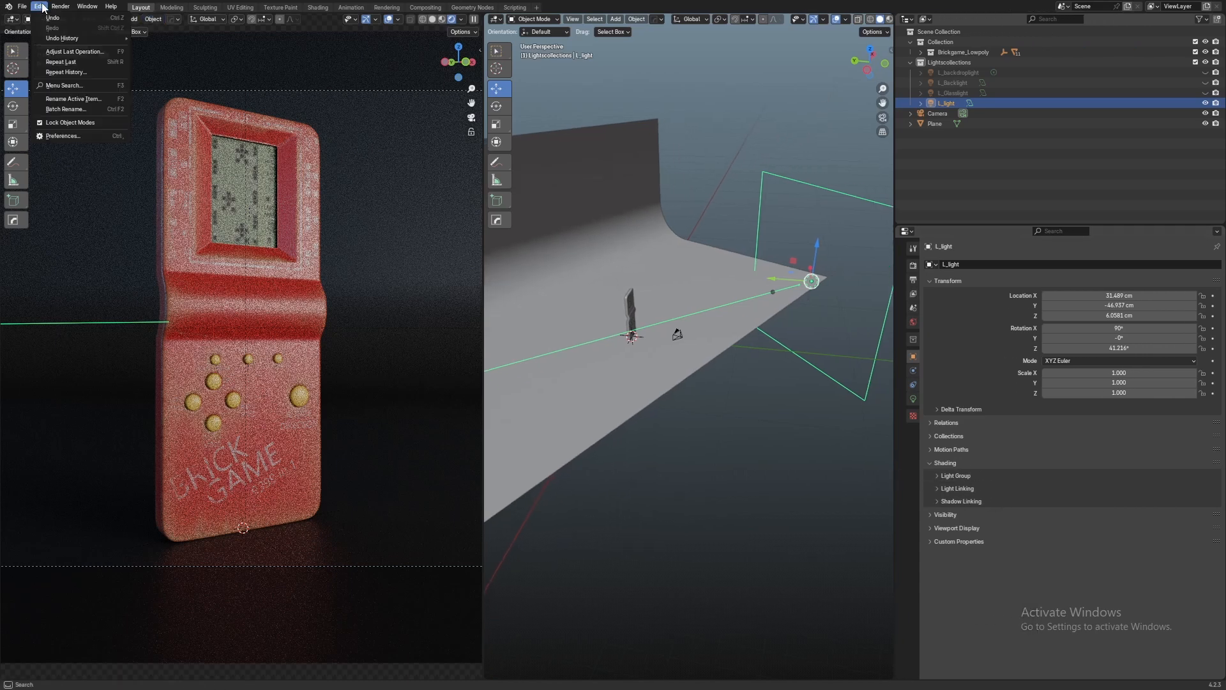
click(77, 135)
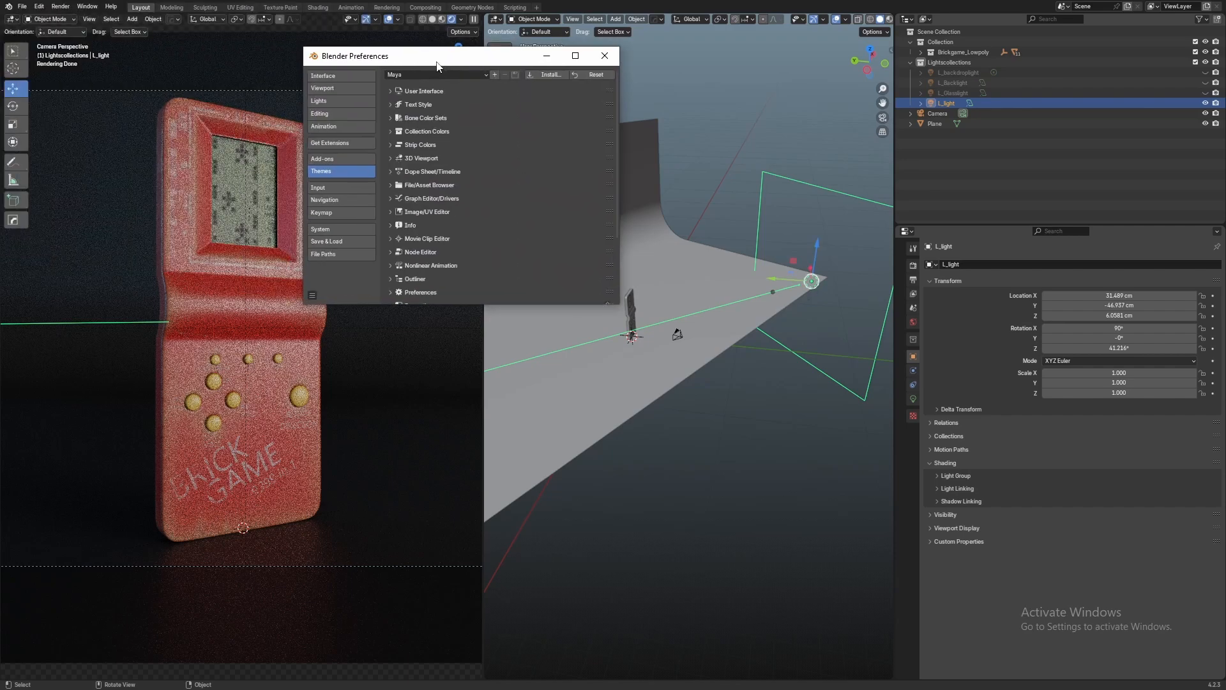
click(344, 76)
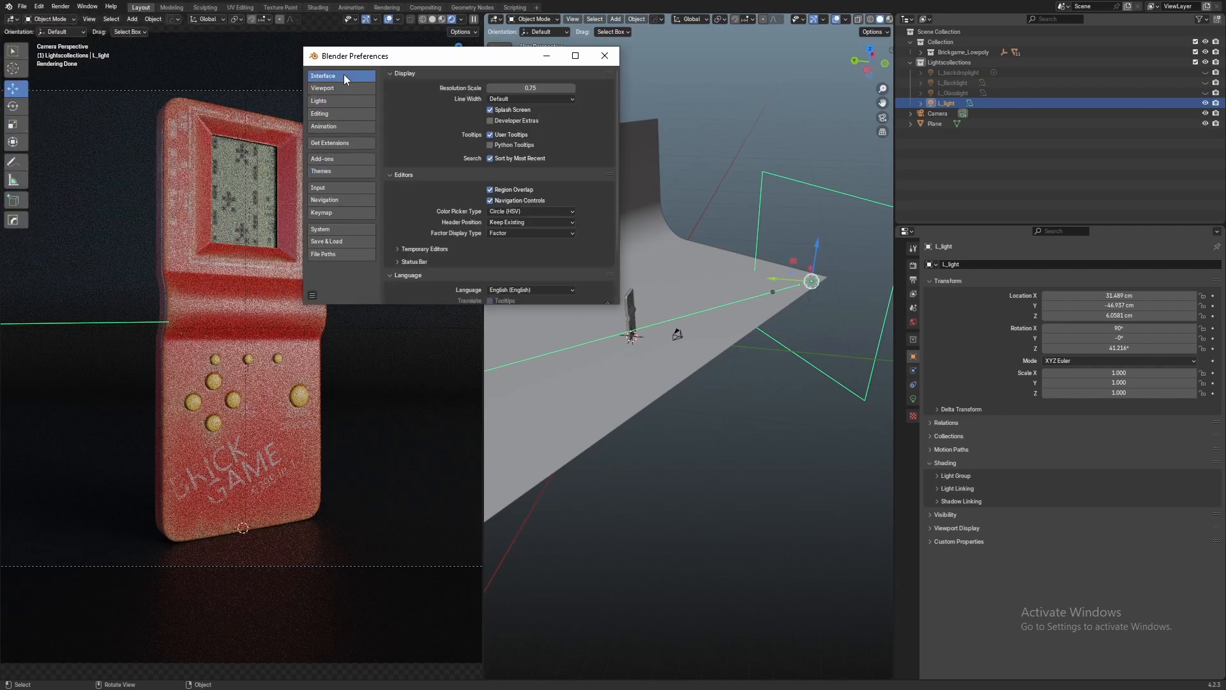
click(541, 87)
text(1)
key(Return)
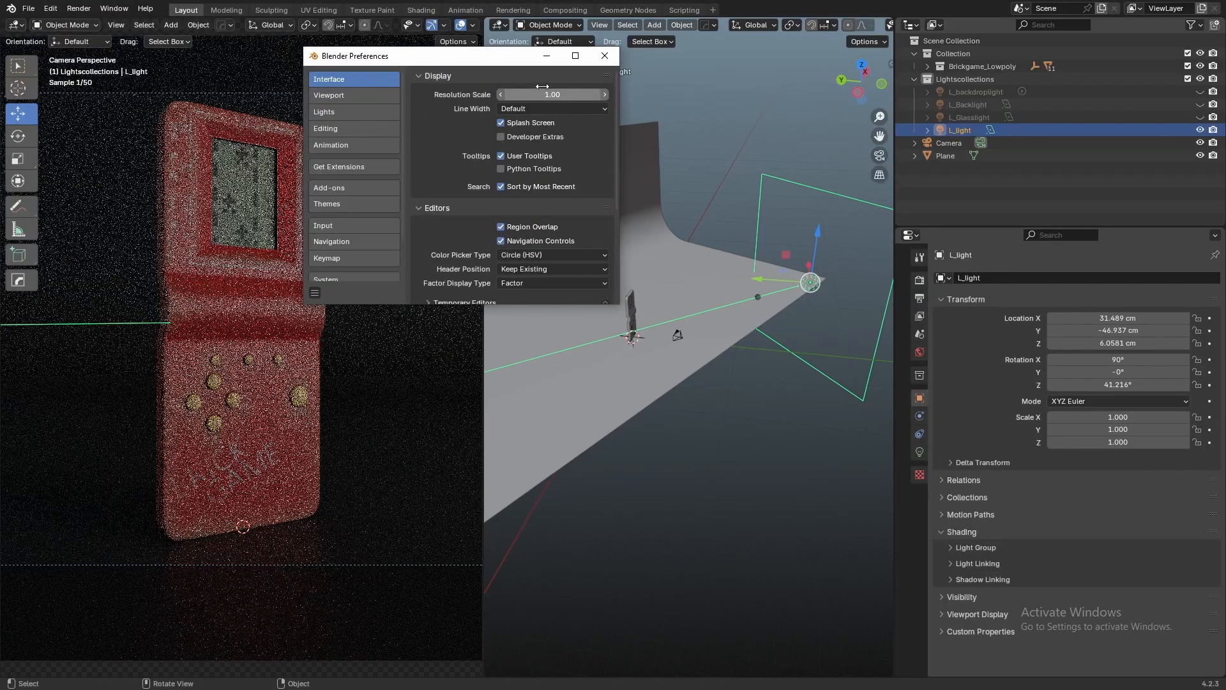
click(605, 56)
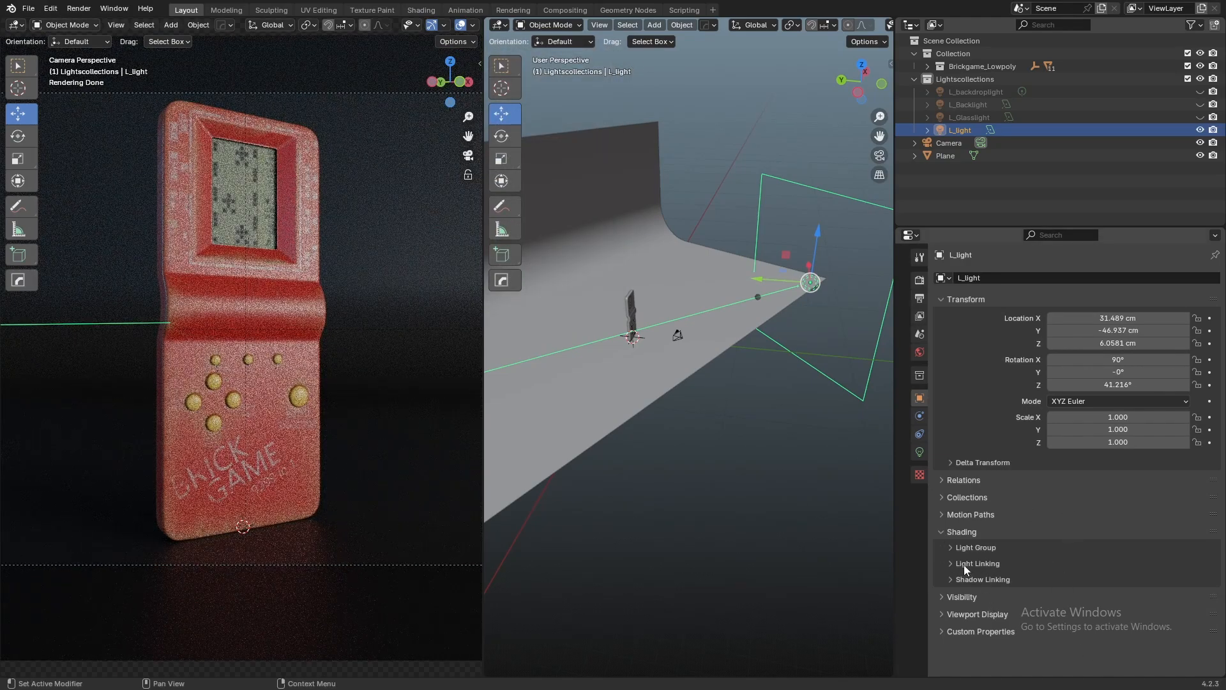
Create a new light linking collection for L_light
click(964, 568)
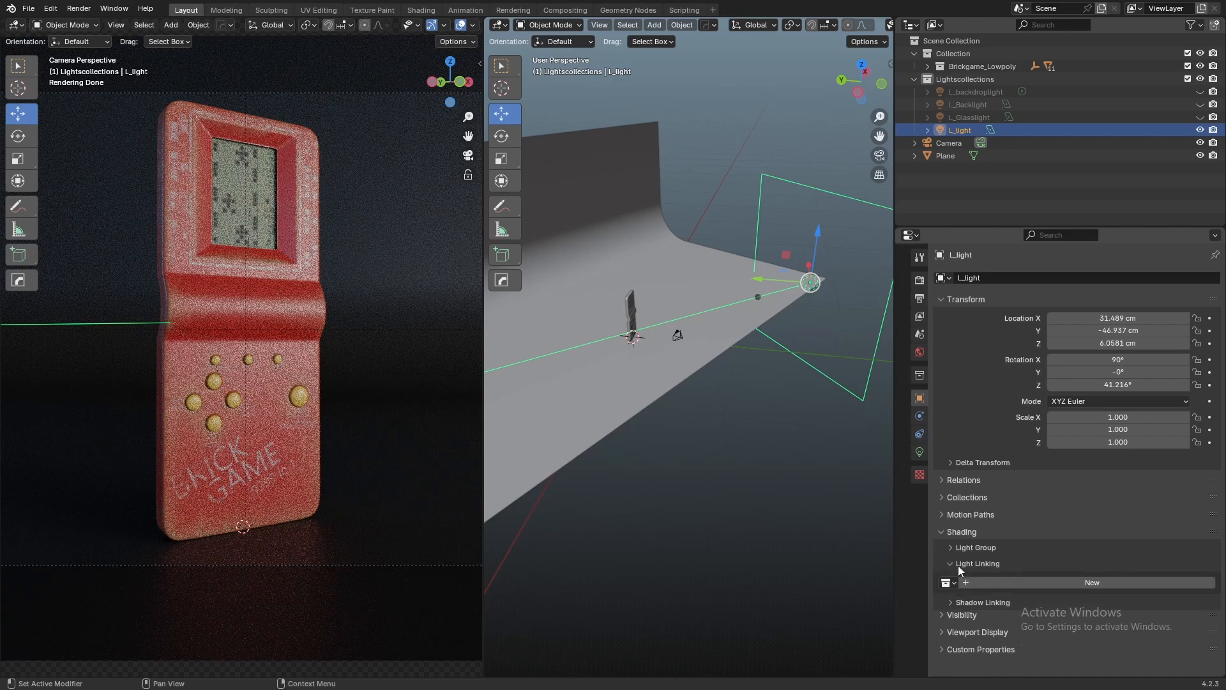
click(1075, 583)
scroll(984, 314, down, 2)
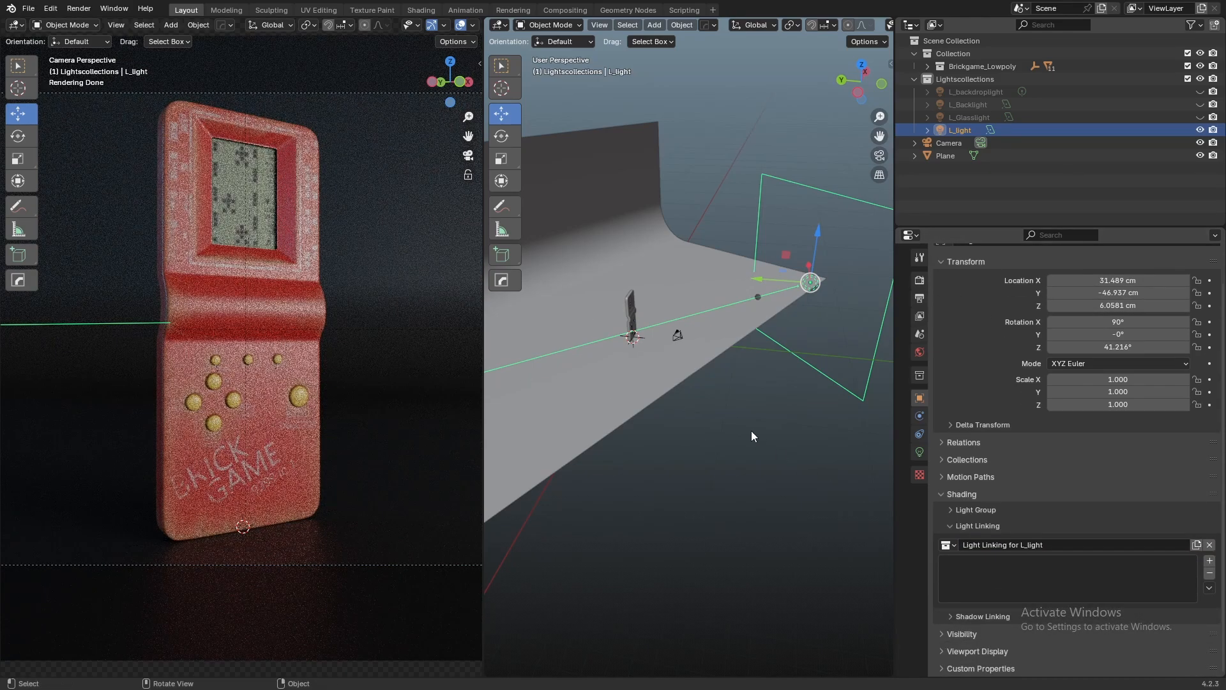
middle_drag(751, 431, 575, 400)
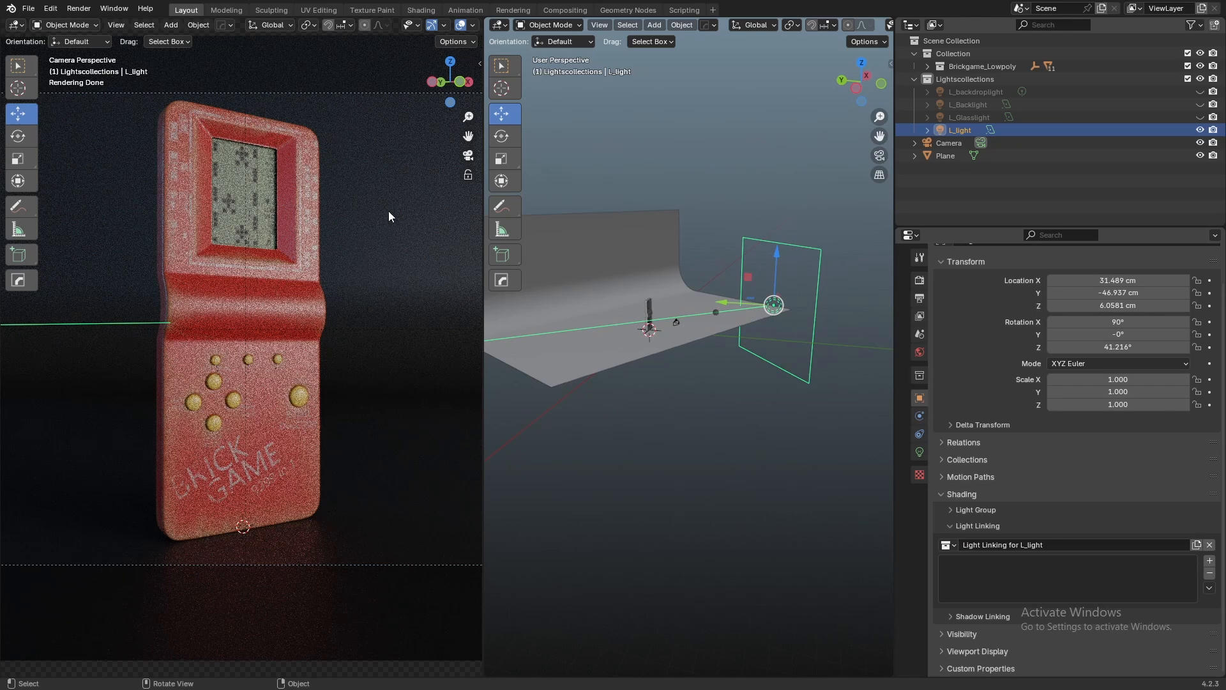
Rename the curved background plane as Backdrop
click(580, 373)
double_click(951, 162)
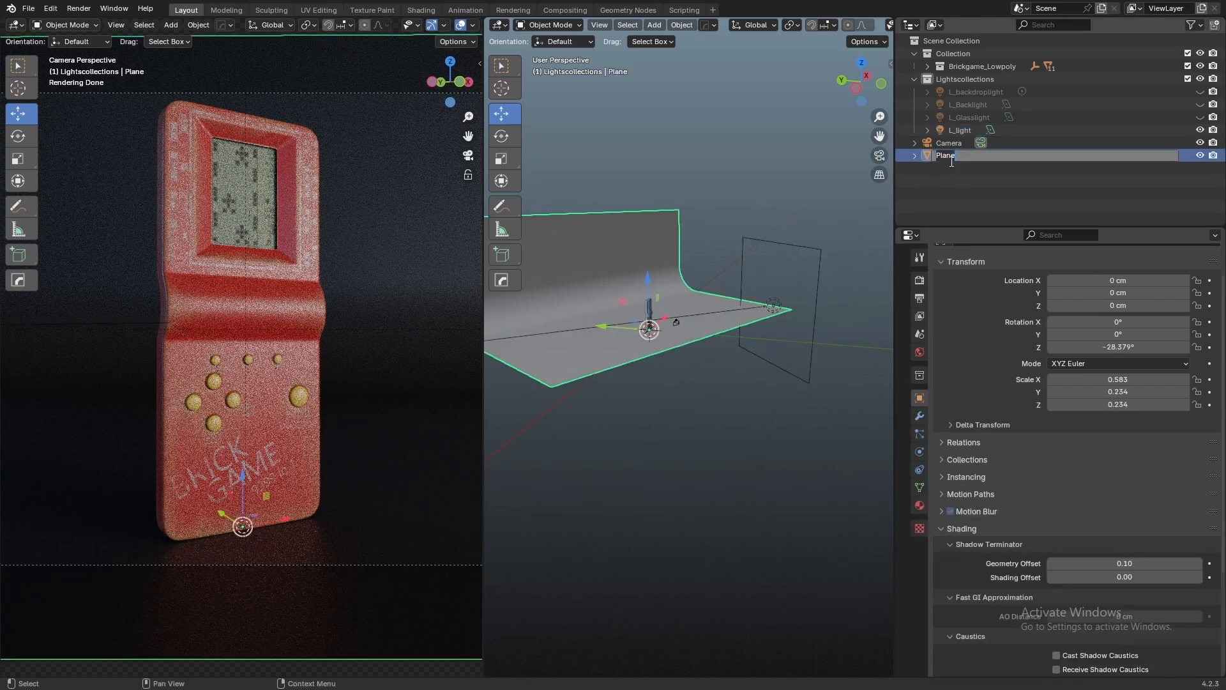
text(Backdrop)
key(Return)
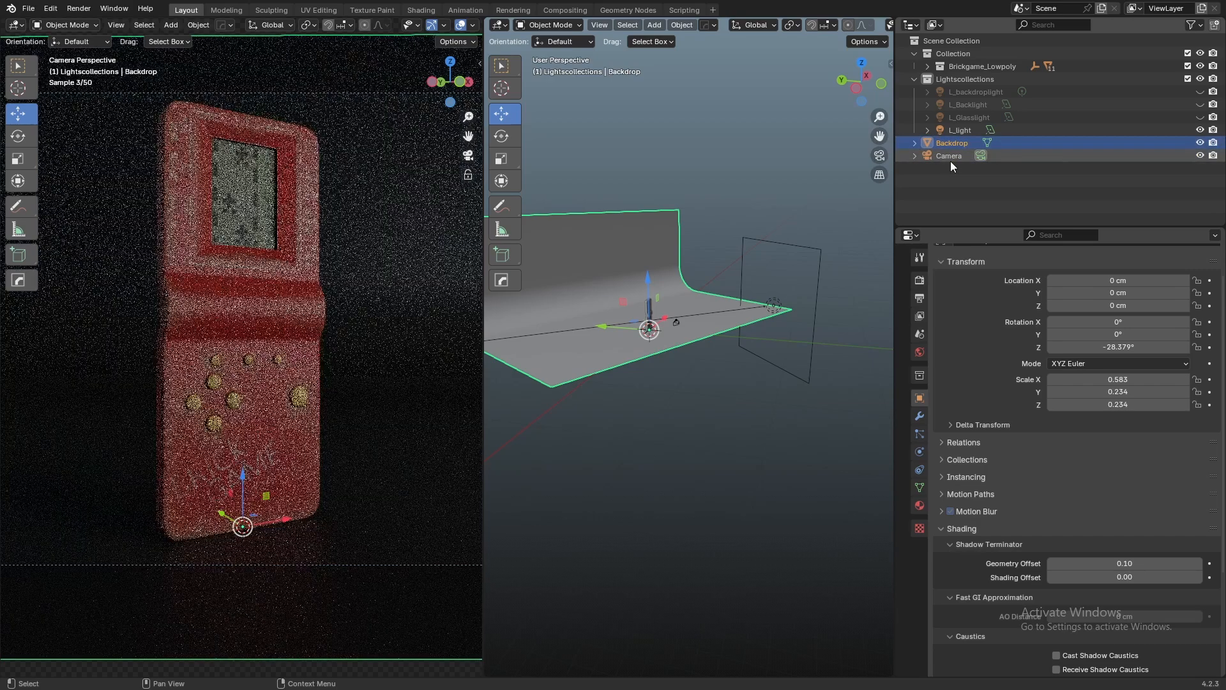
click(961, 168)
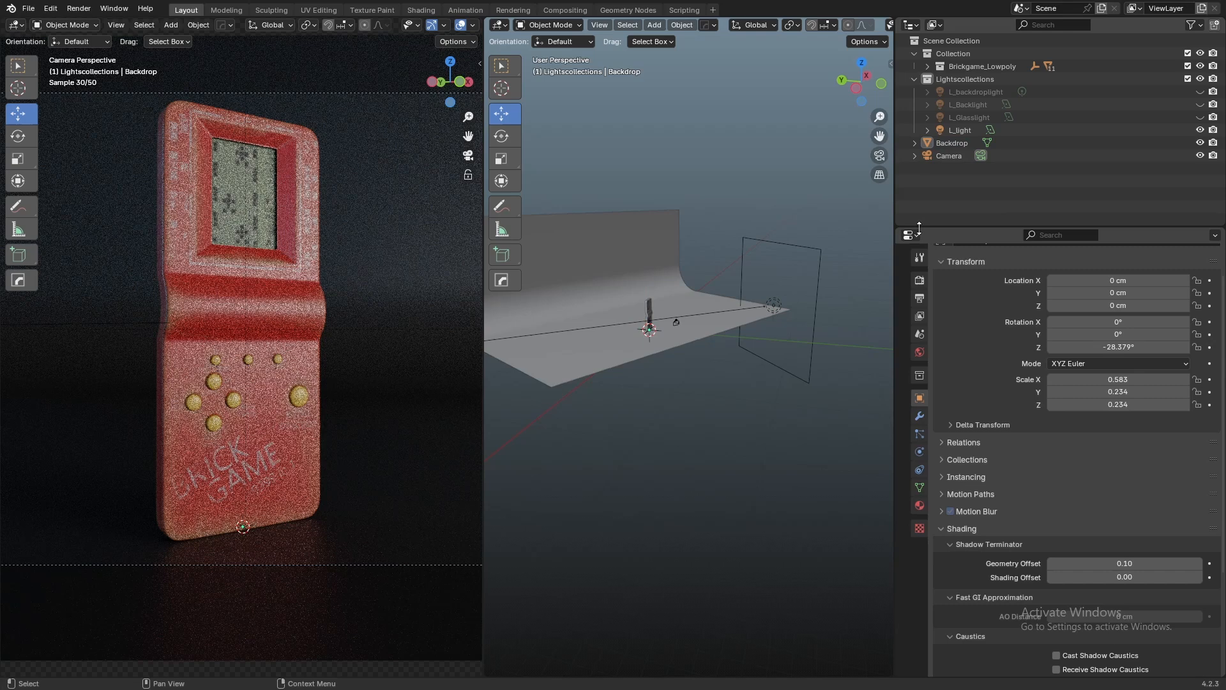
Add Backdrop to L_light's light linking collection and exclude it from receiving that light
click(790, 259)
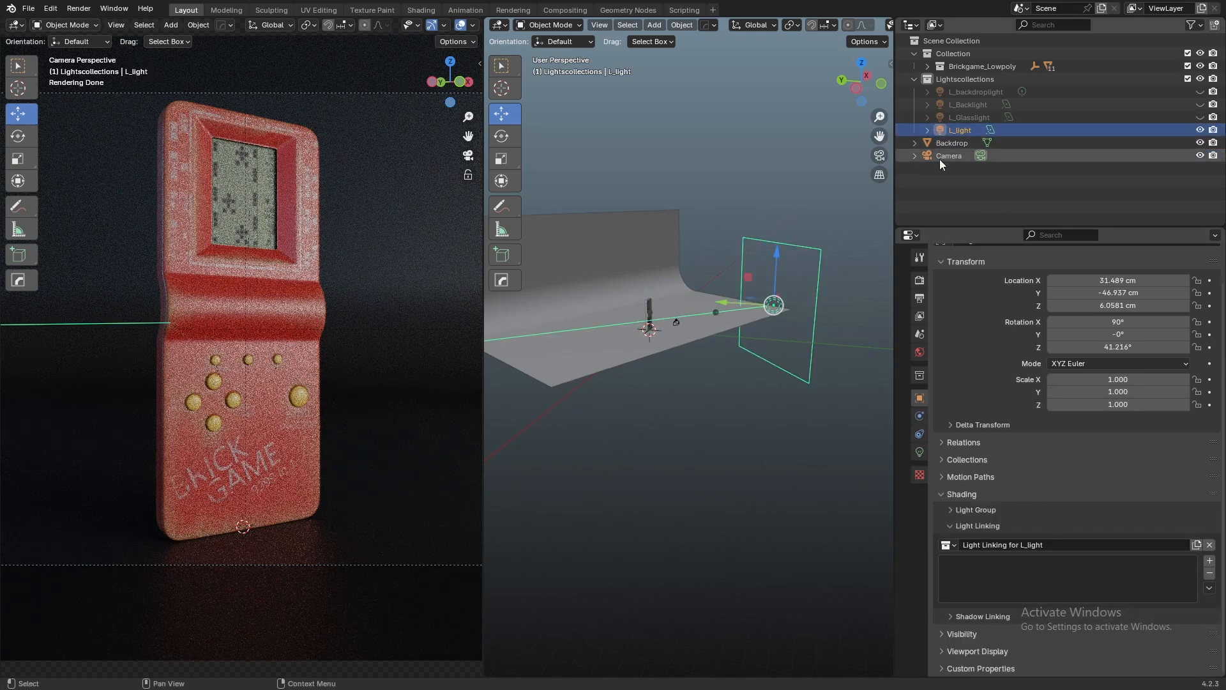
drag(945, 144, 984, 582)
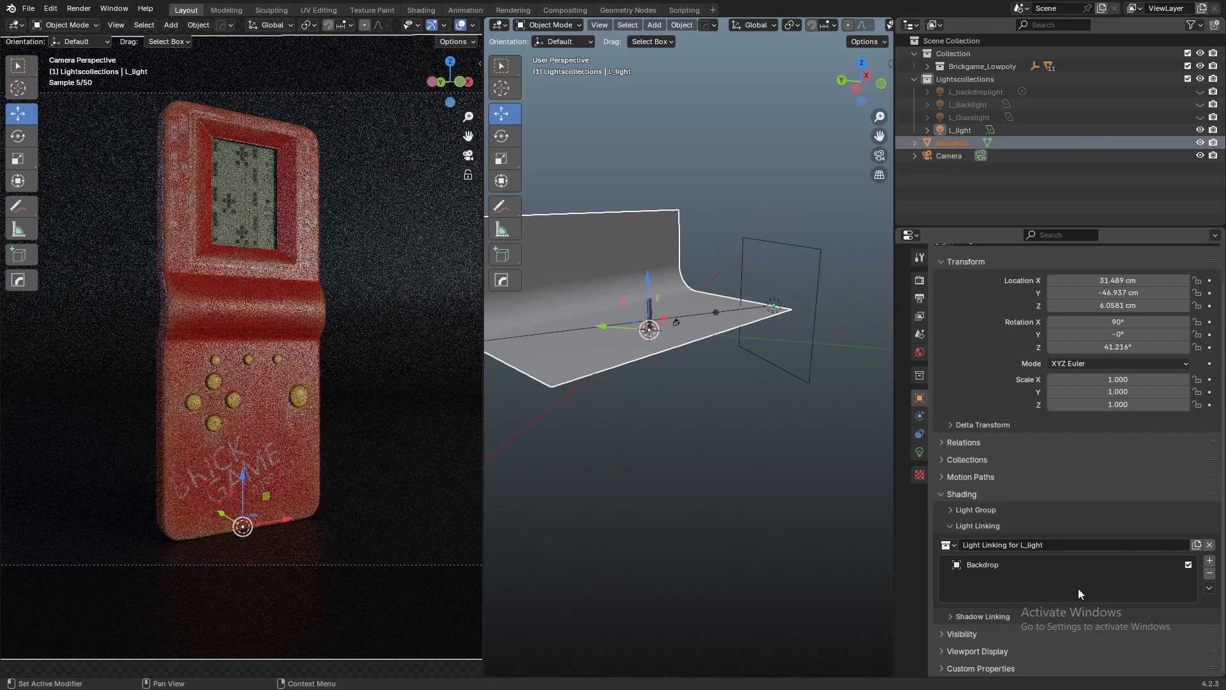
click(1189, 566)
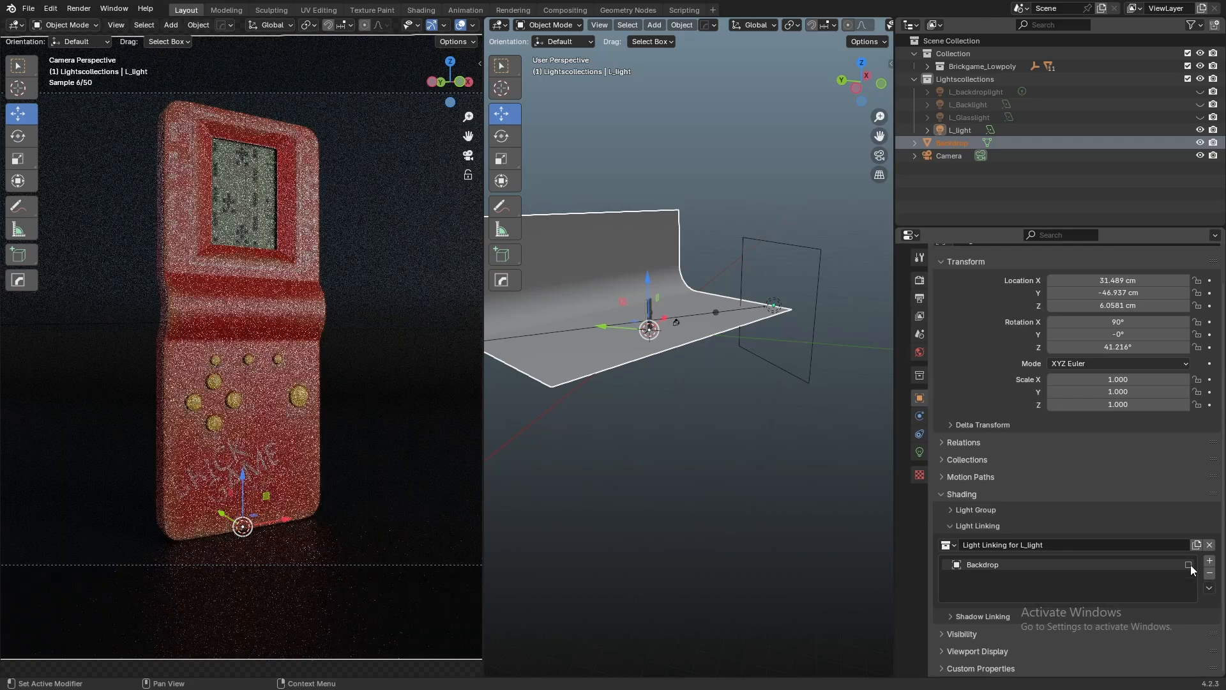
click(733, 441)
click(816, 257)
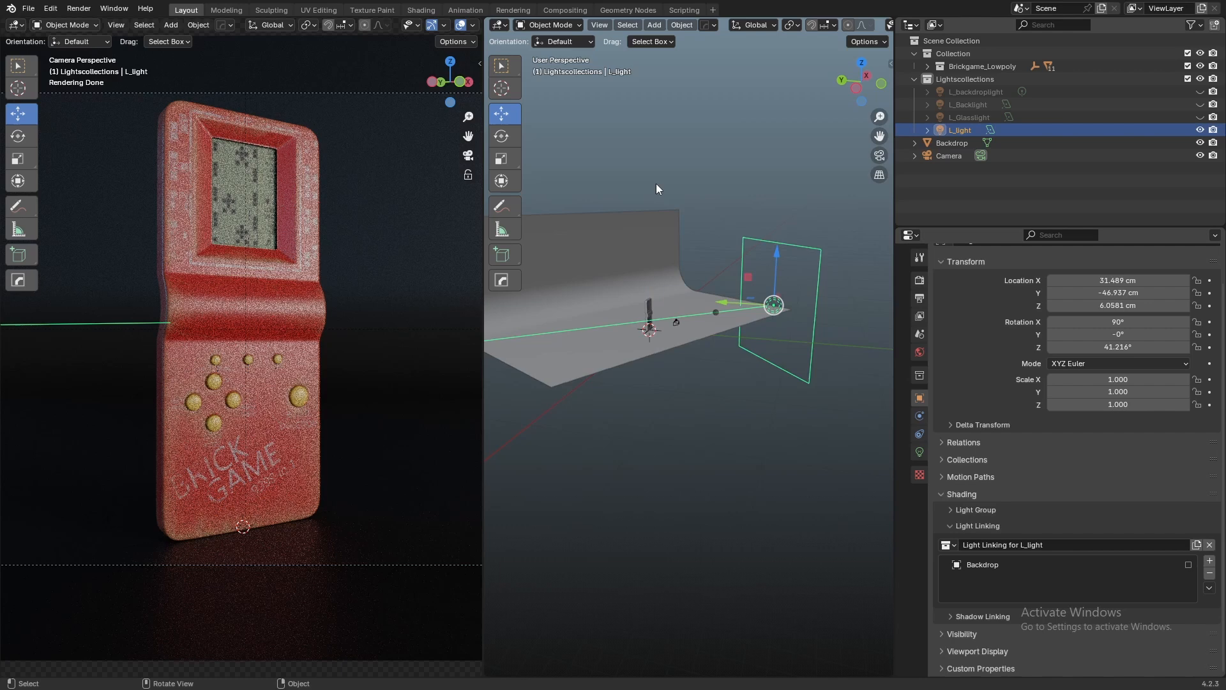
Set the world background strength to 0 and inspect the handheld's base and the floor in the camera view
click(726, 121)
click(673, 227)
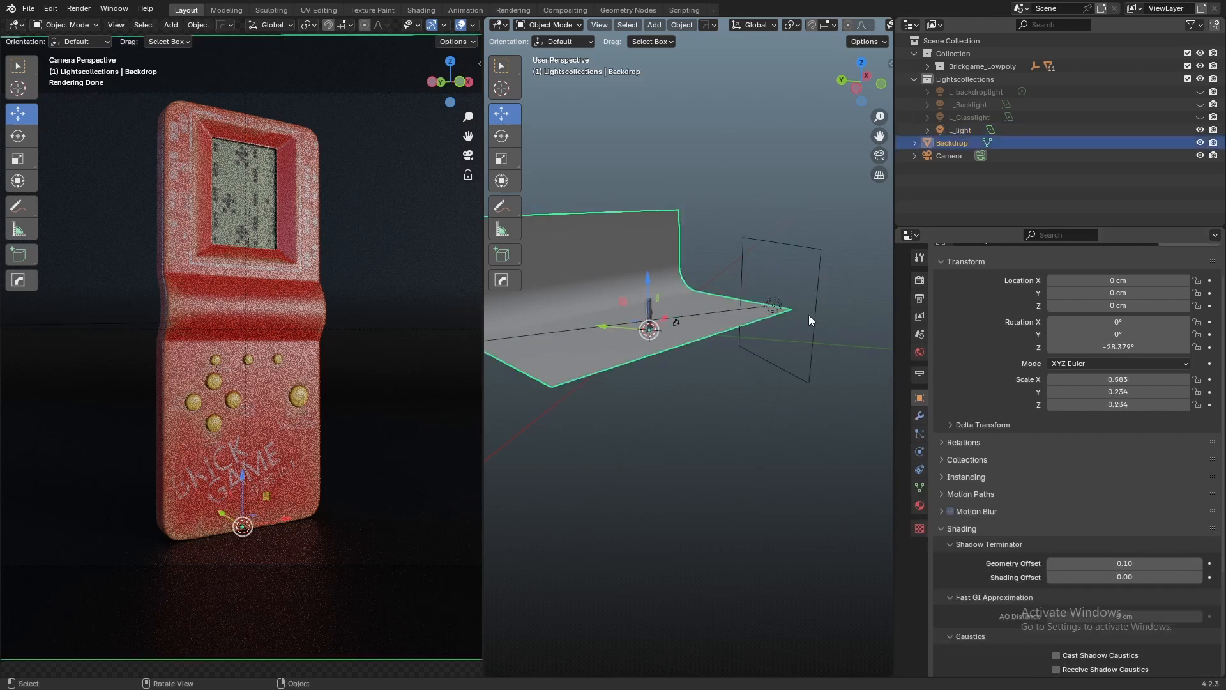
click(920, 352)
double_click(1124, 486)
text(0)
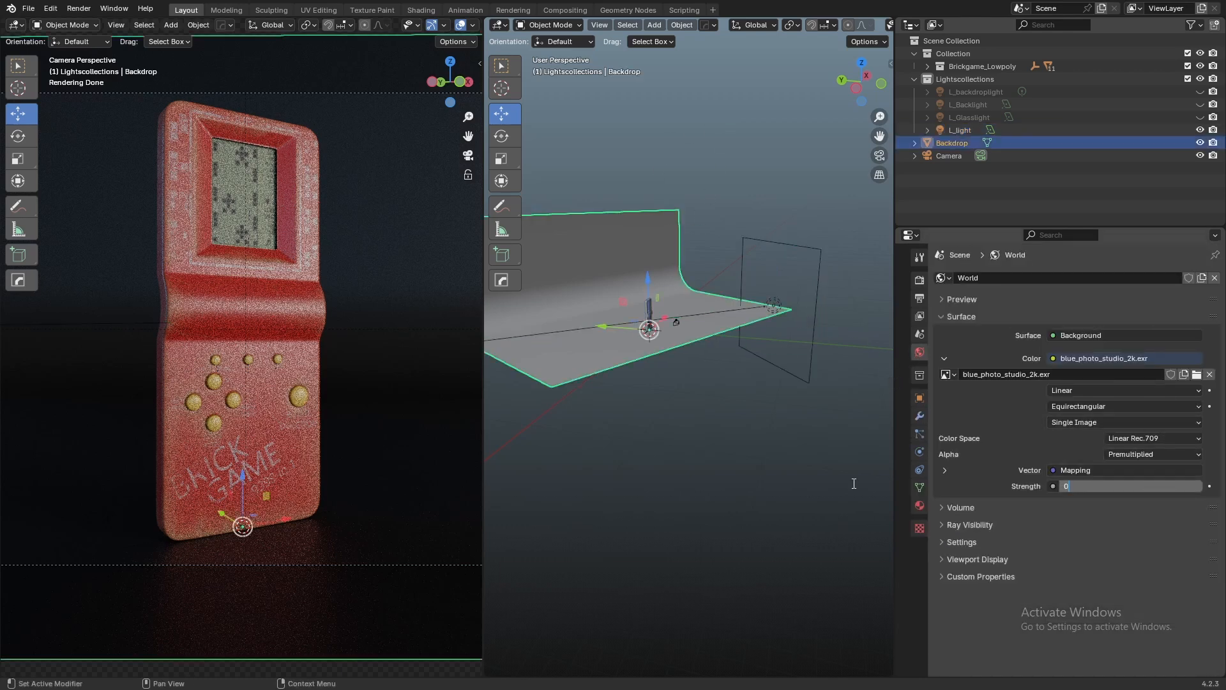
key(Return)
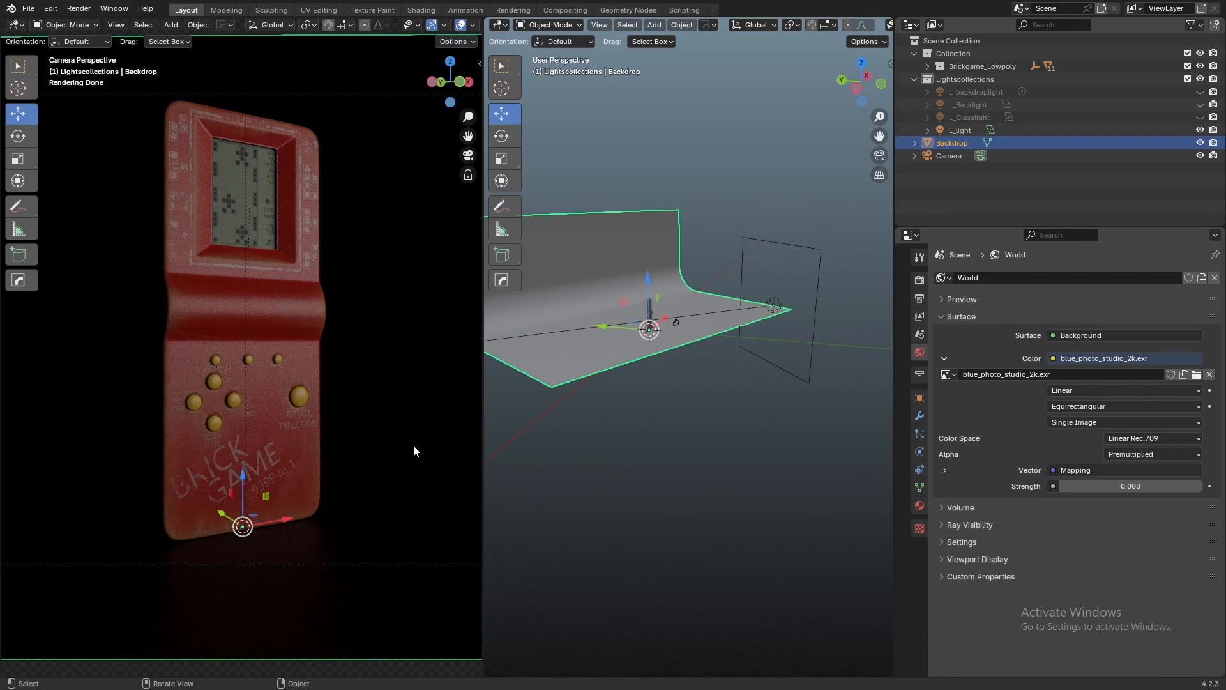
scroll(412, 445, up, 2)
scroll(671, 185, up, 2)
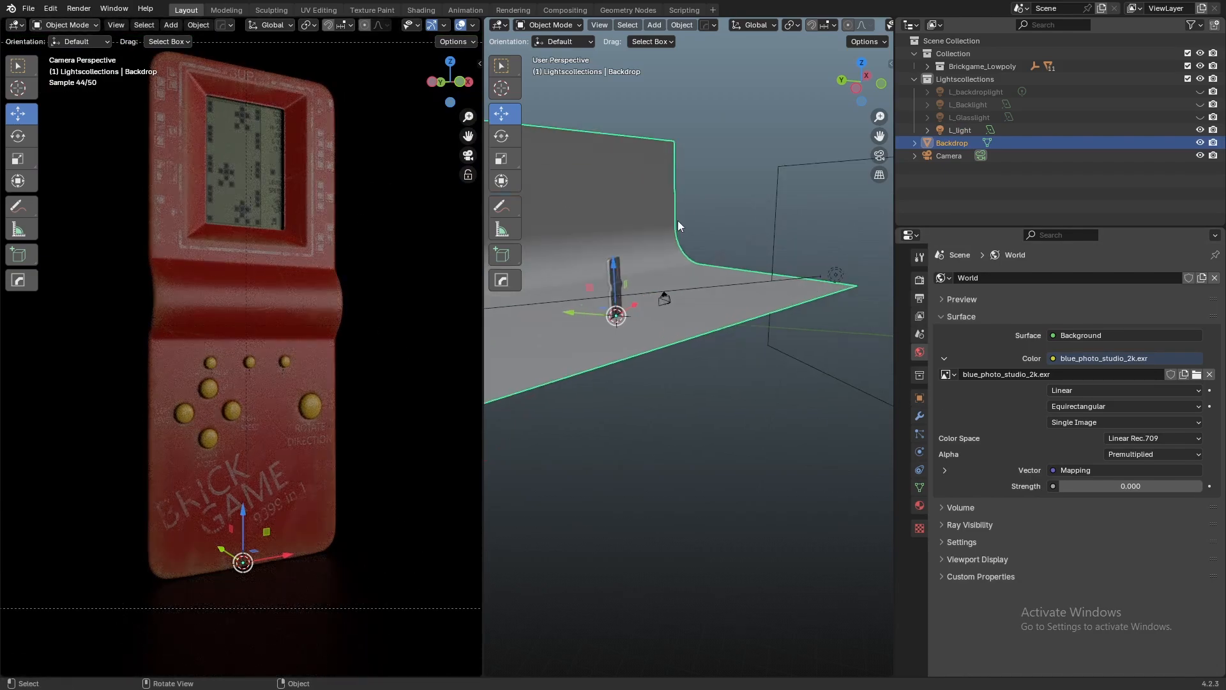
scroll(336, 558, up, 2)
shift+middle_drag(359, 533, 358, 247)
scroll(324, 415, up, 2)
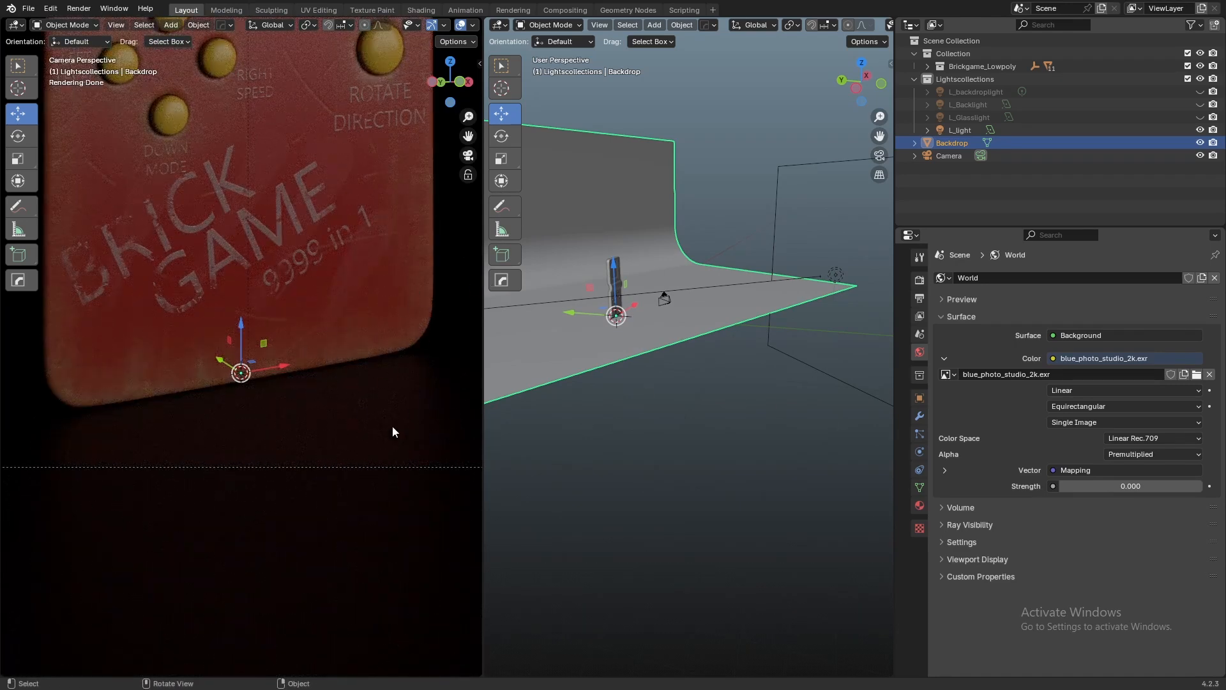
scroll(597, 327, down, 3)
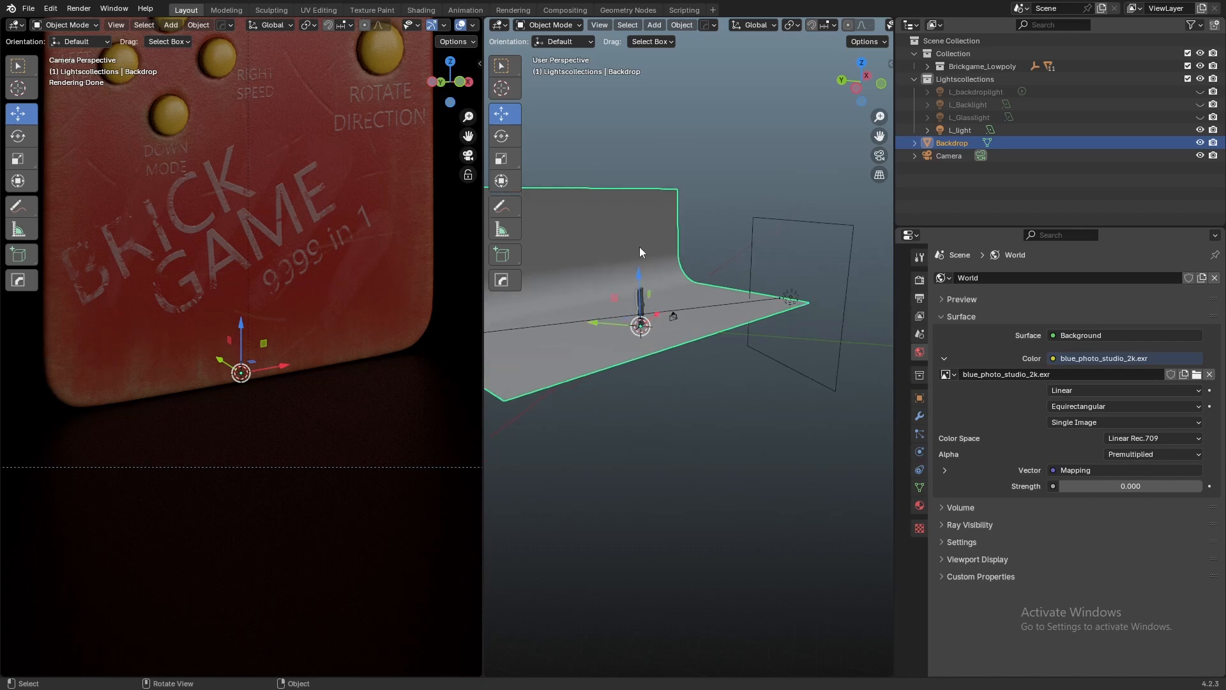
Compare L_light's effect with Backdrop included and excluded in its light linking, leaving Backdrop excluded
click(807, 225)
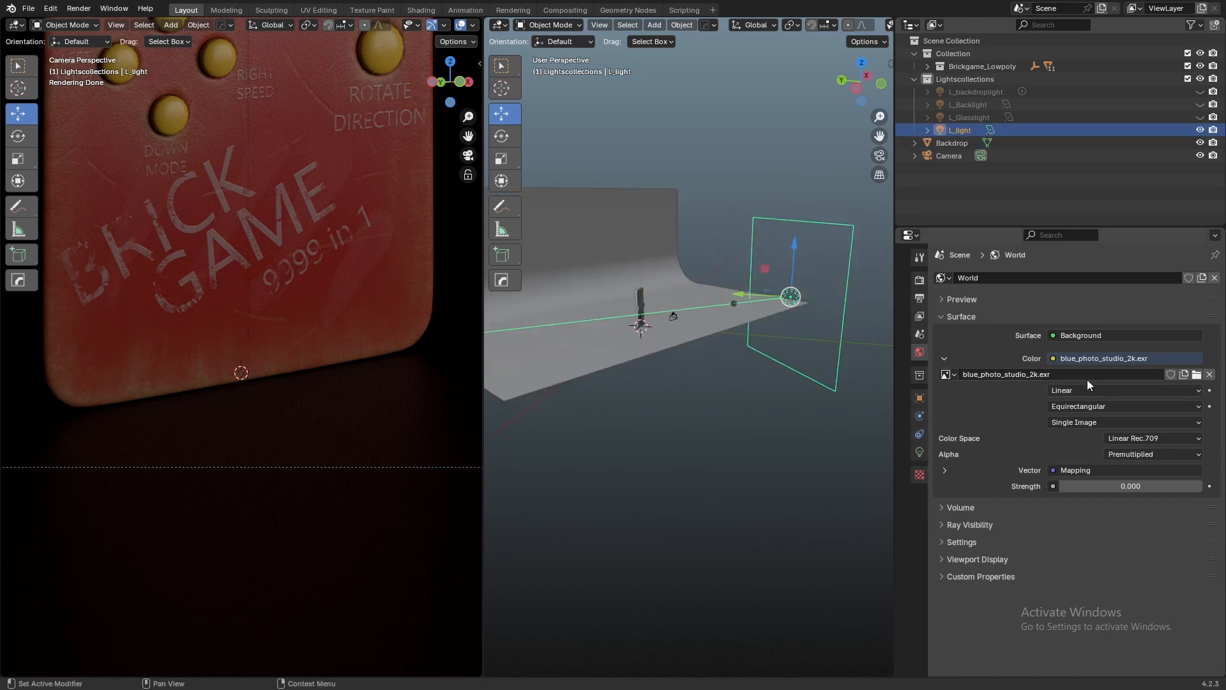
click(920, 398)
scroll(1120, 550, down, 2)
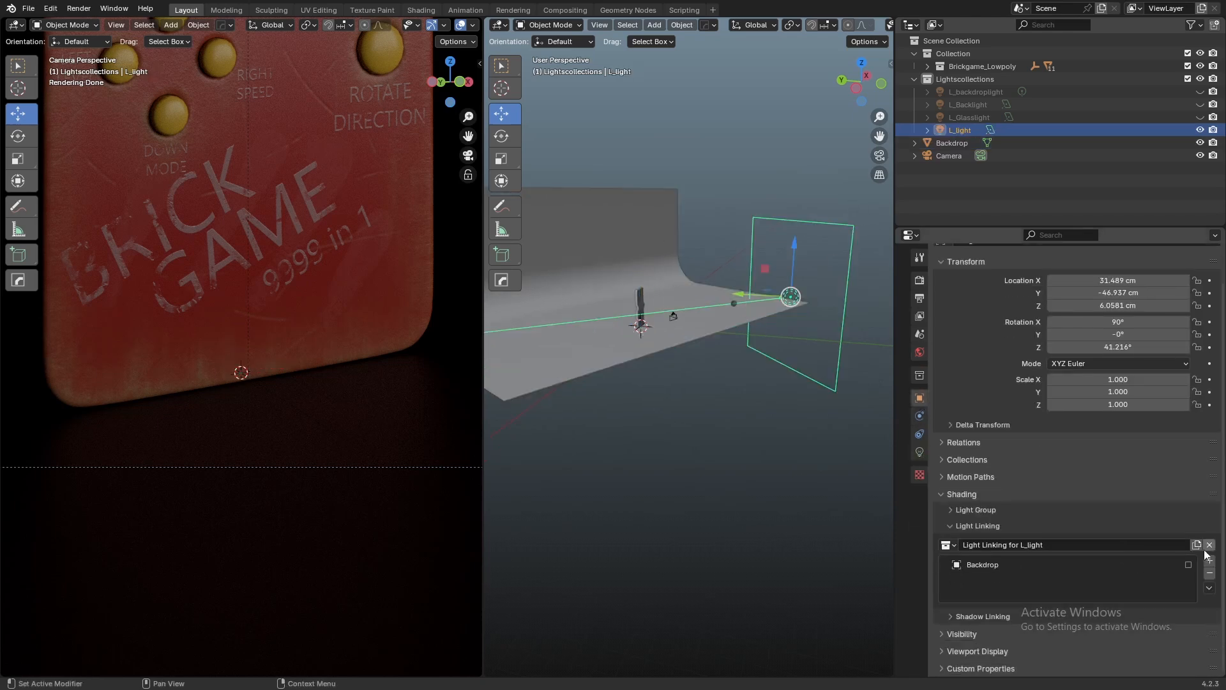
click(1210, 560)
click(1188, 565)
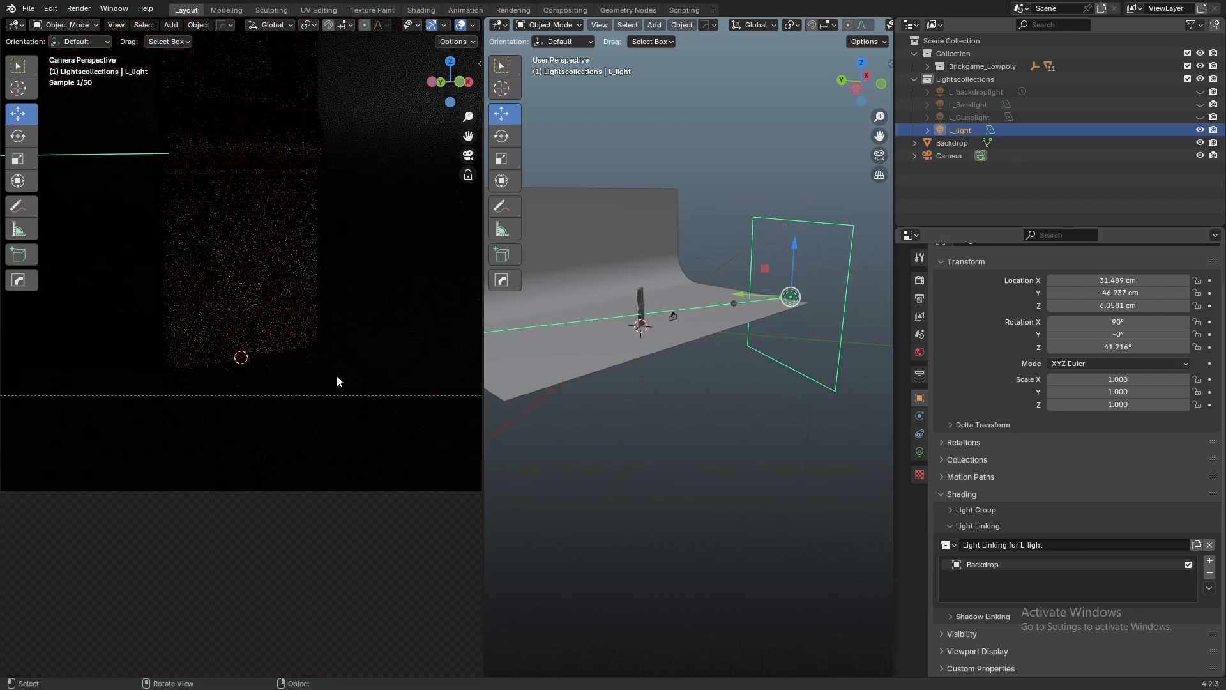
shift+middle_drag(362, 301, 391, 361)
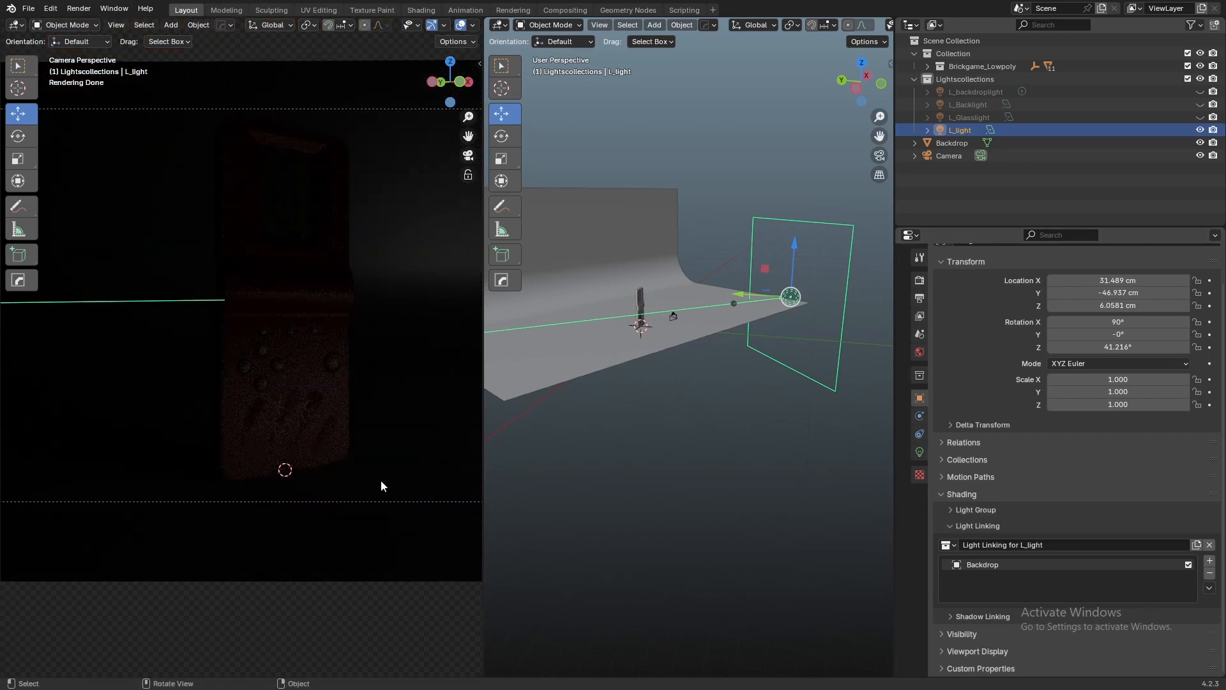
click(1189, 564)
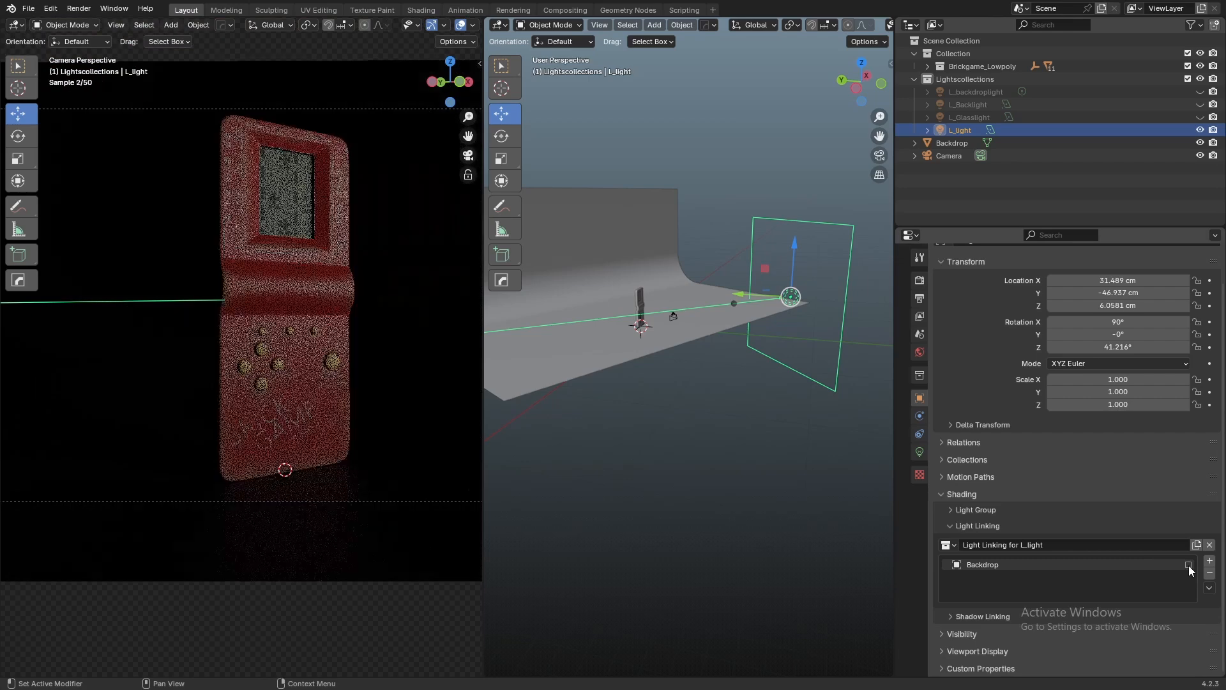
click(1189, 565)
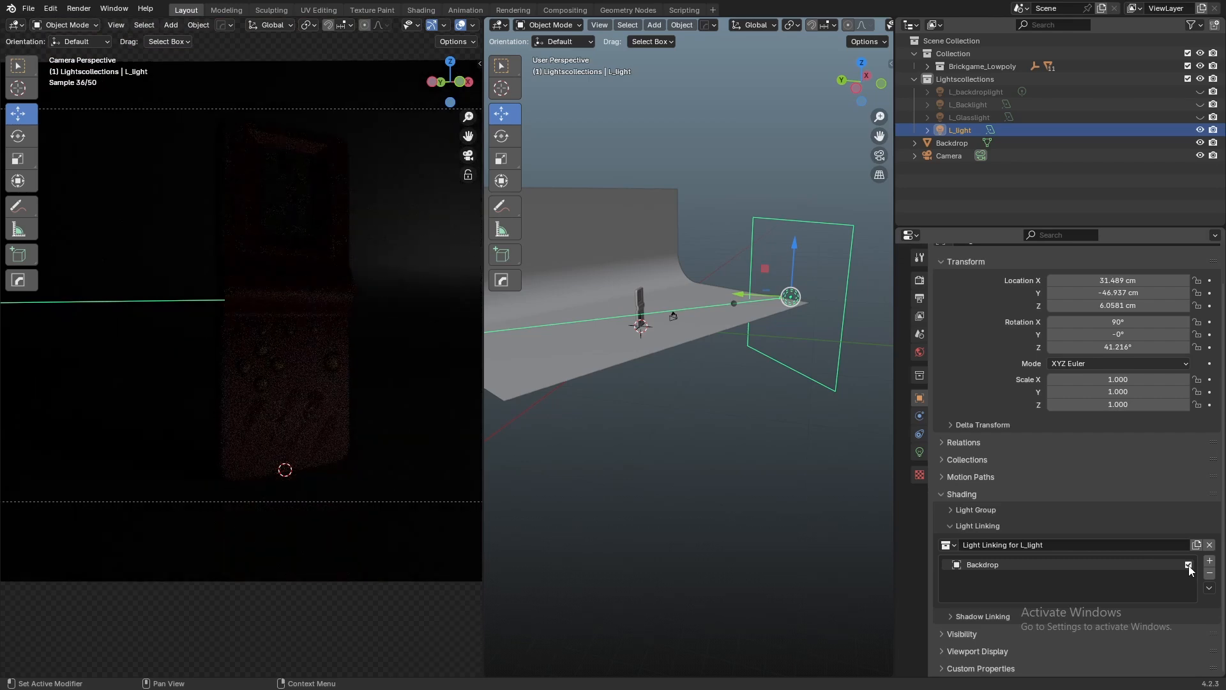
click(1189, 565)
click(1189, 565)
click(1189, 565)
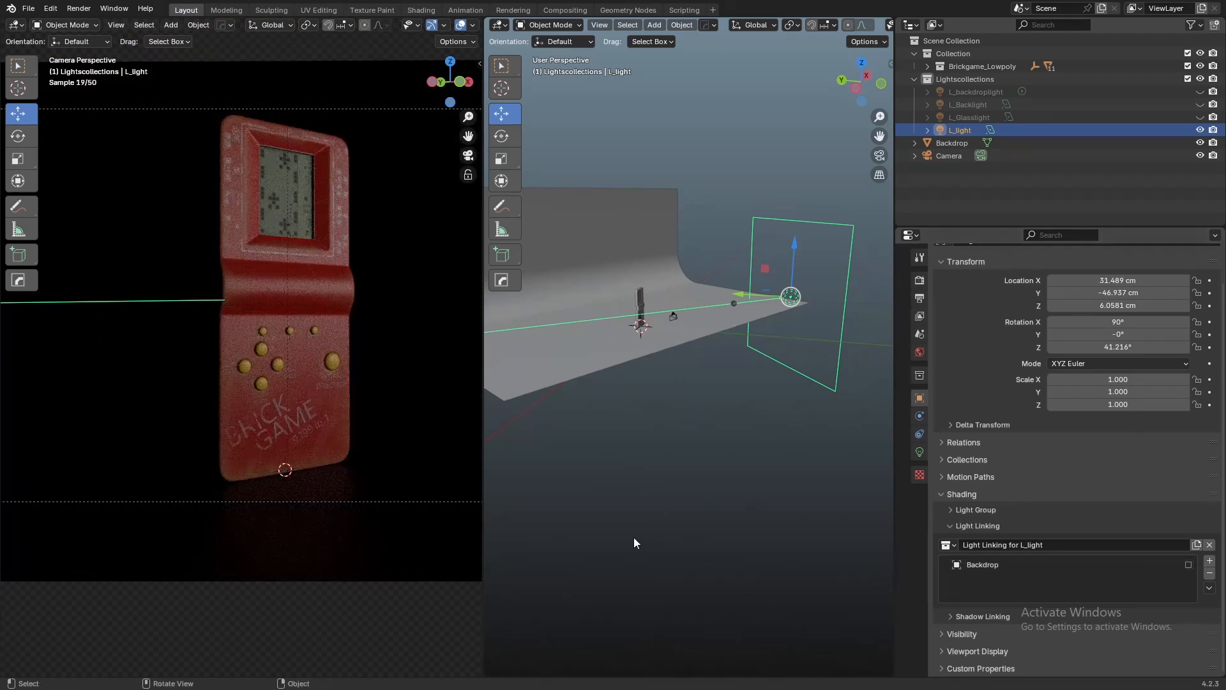
Turn L_Glasslight's viewport visibility back on alongside L_light
middle_drag(704, 451, 688, 465)
middle_drag(830, 377, 815, 391)
scroll(815, 391, up, 1)
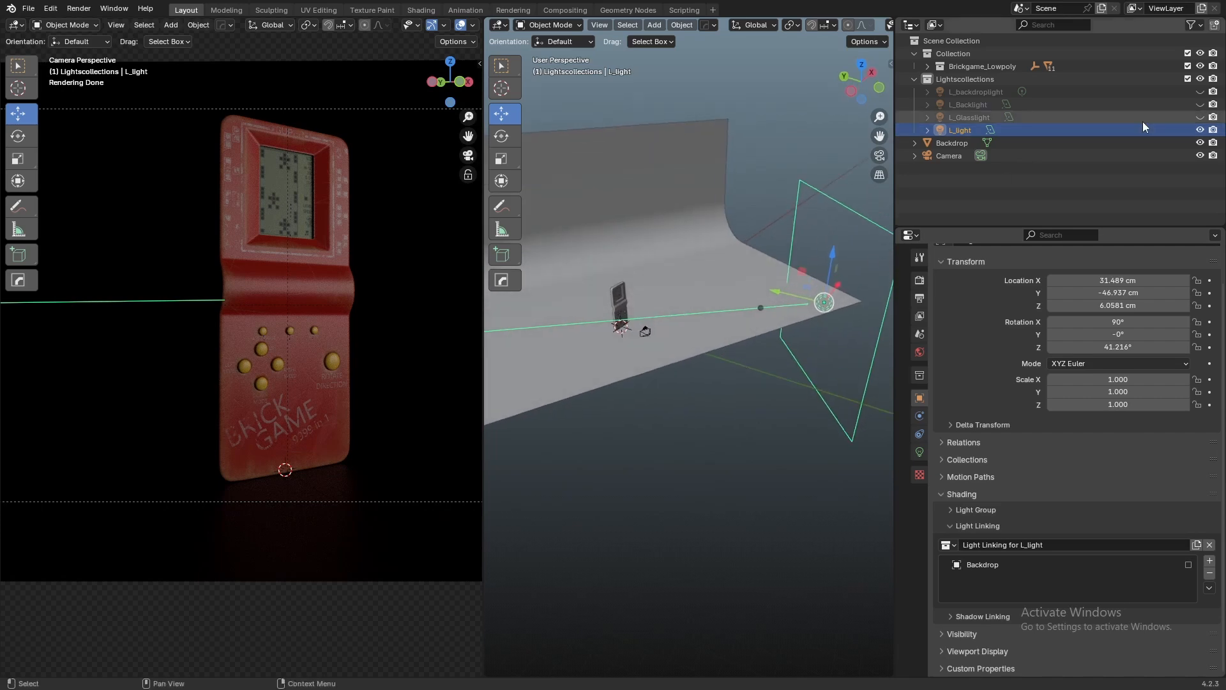
click(1201, 117)
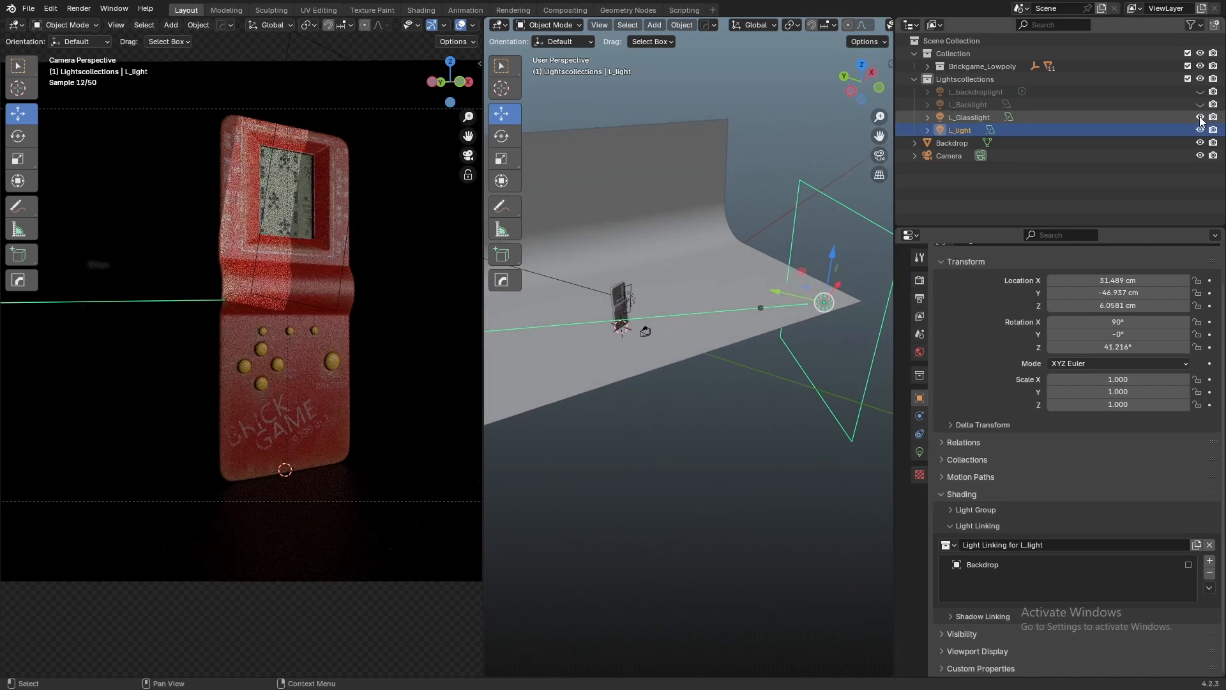
Hide L_Glasslight in the viewport and show L_Backlight, checking its effect on the handheld and backdrop
click(1201, 118)
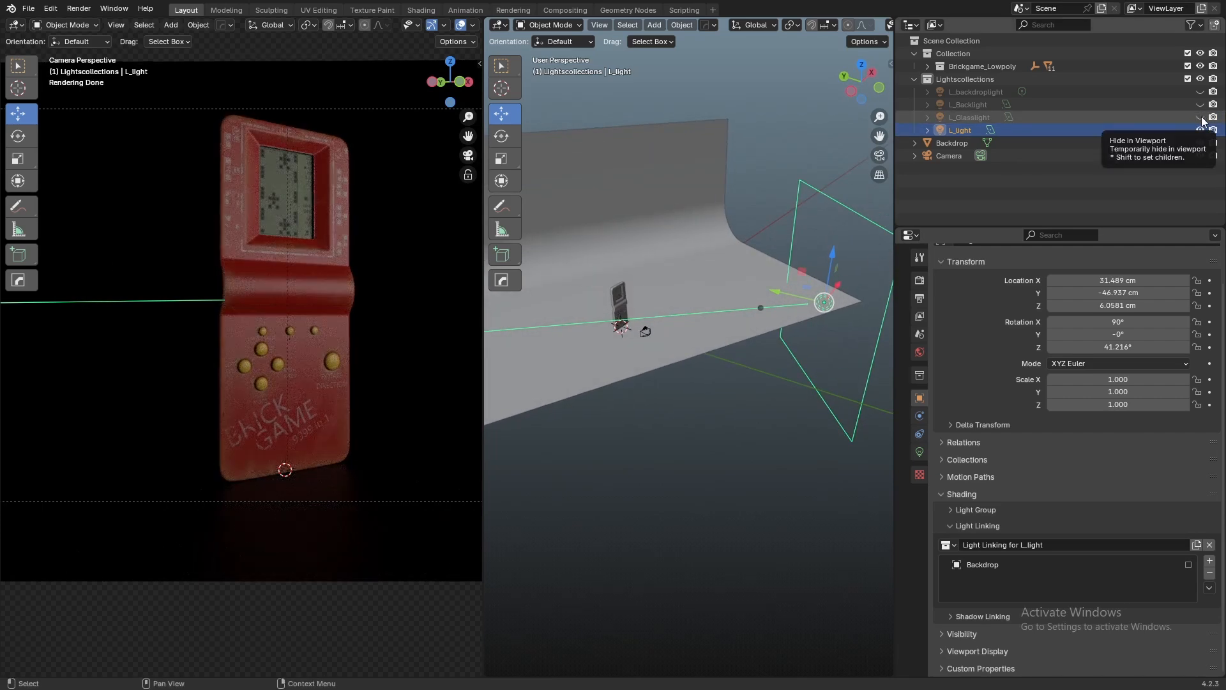
click(1201, 105)
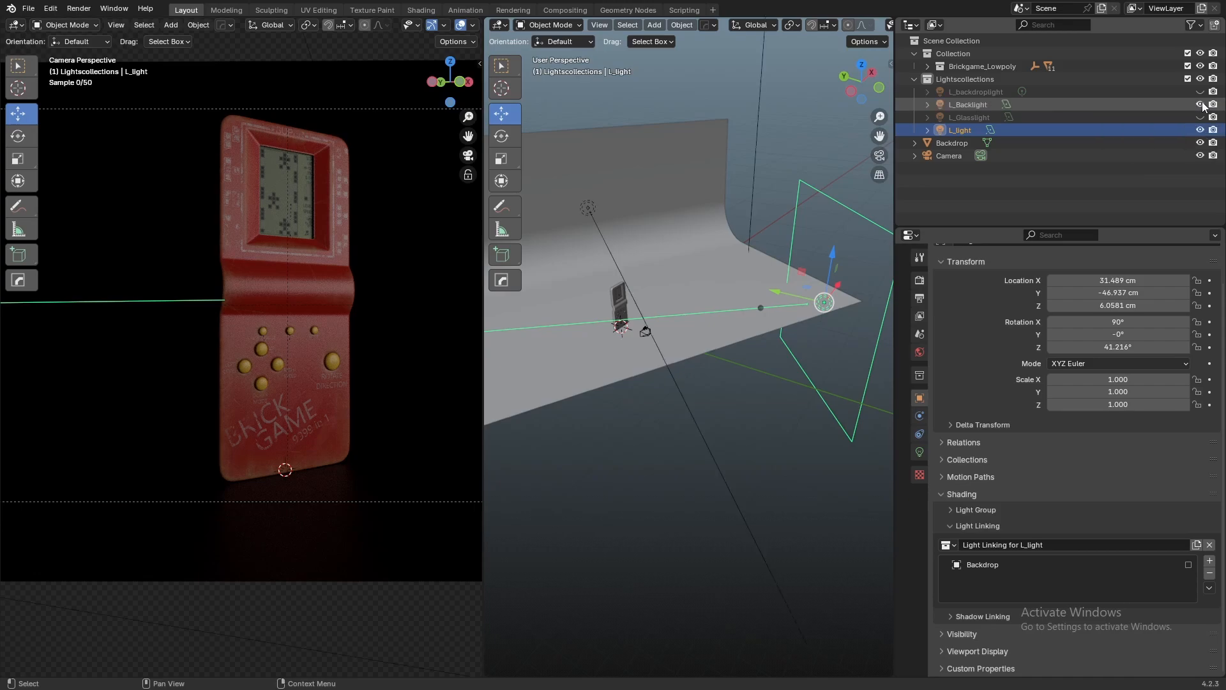
scroll(377, 351, down, 4)
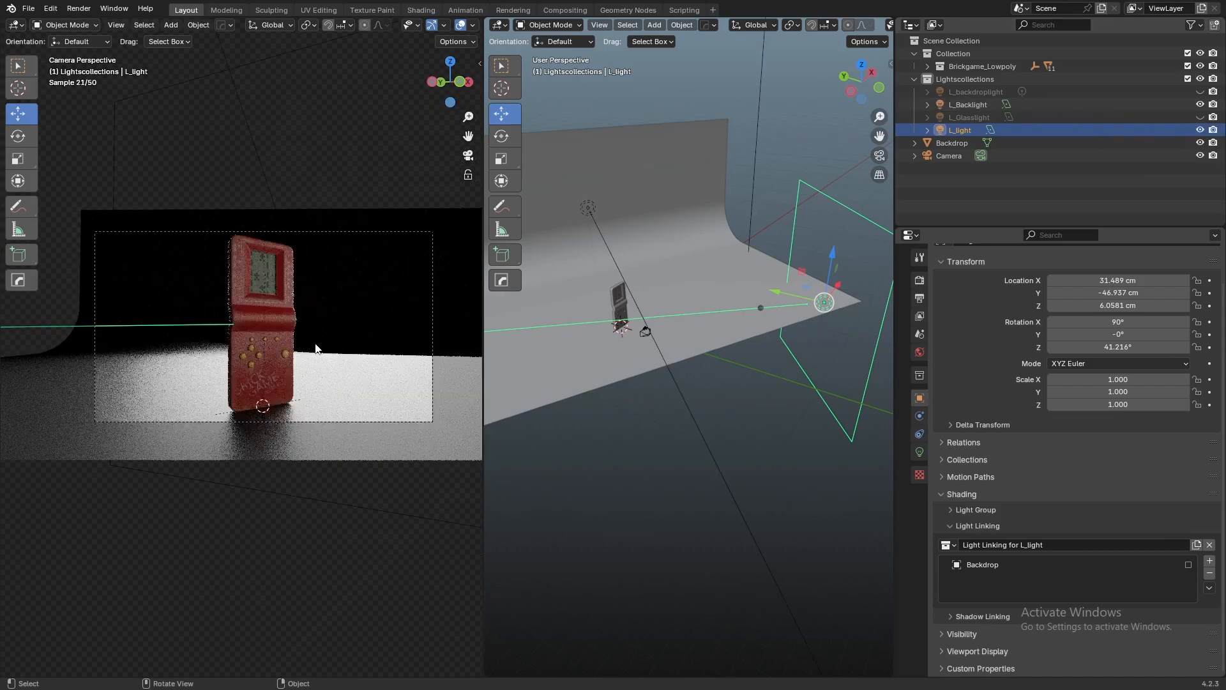
scroll(128, 361, up, 5)
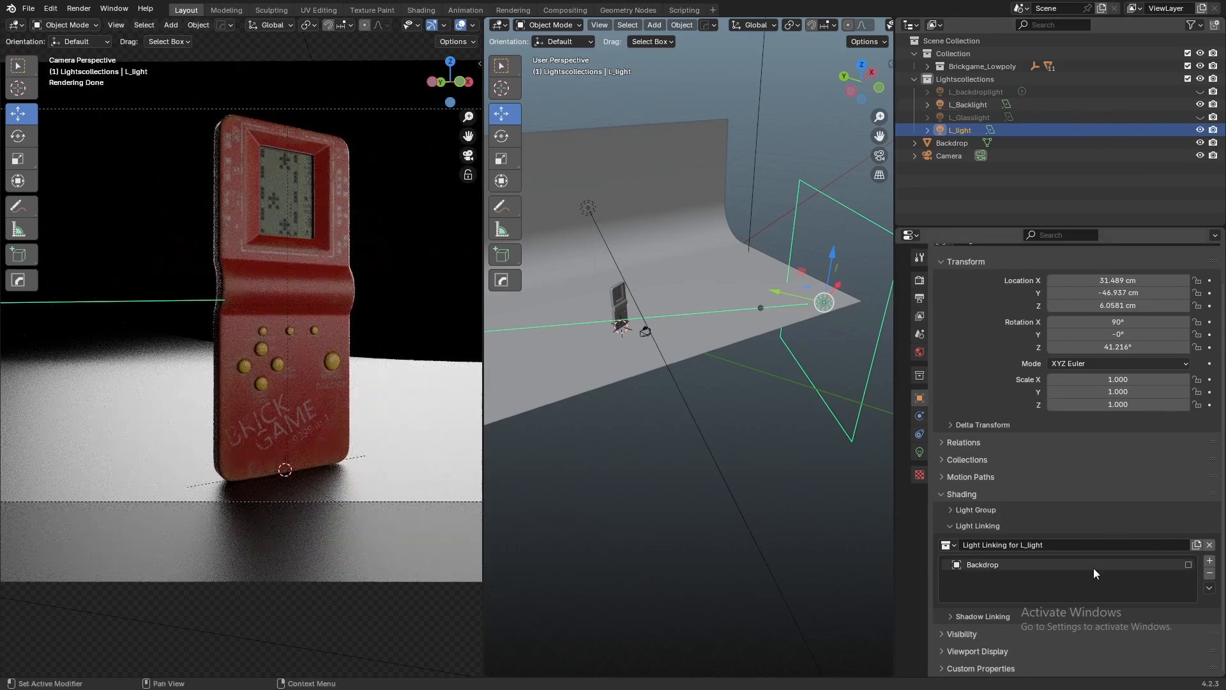
Create a light linking collection for L_Backlight, add Backdrop to it and exclude Backdrop from receiving that light
click(968, 105)
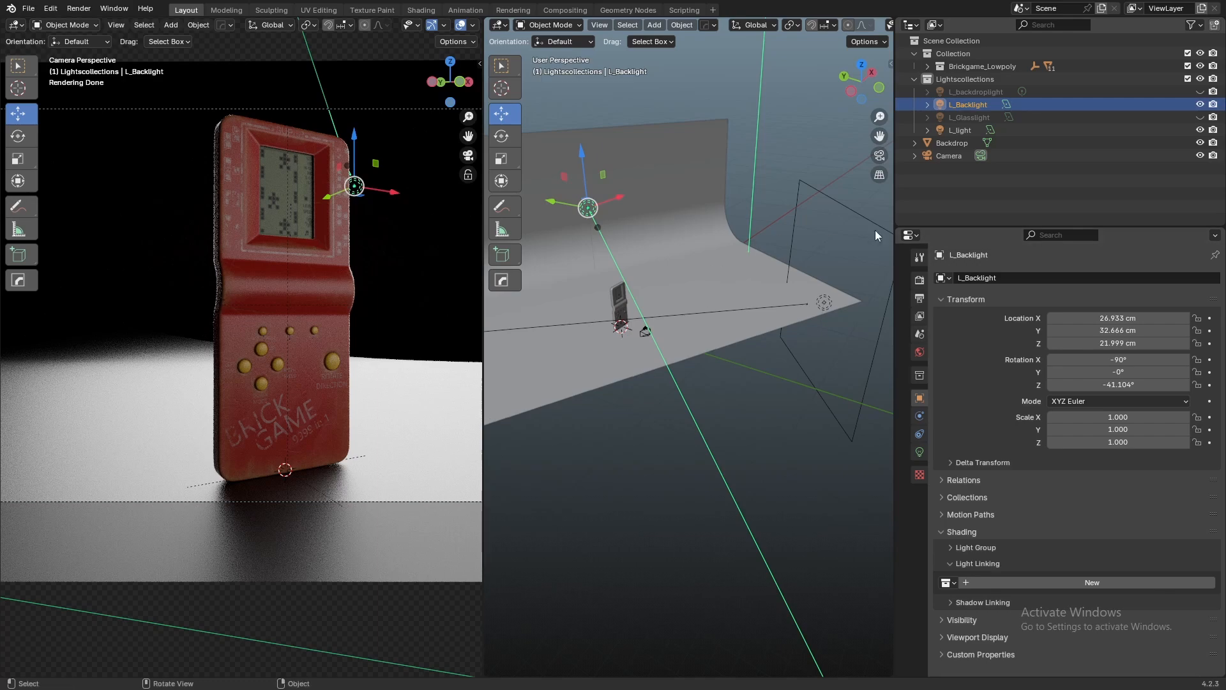
click(1035, 583)
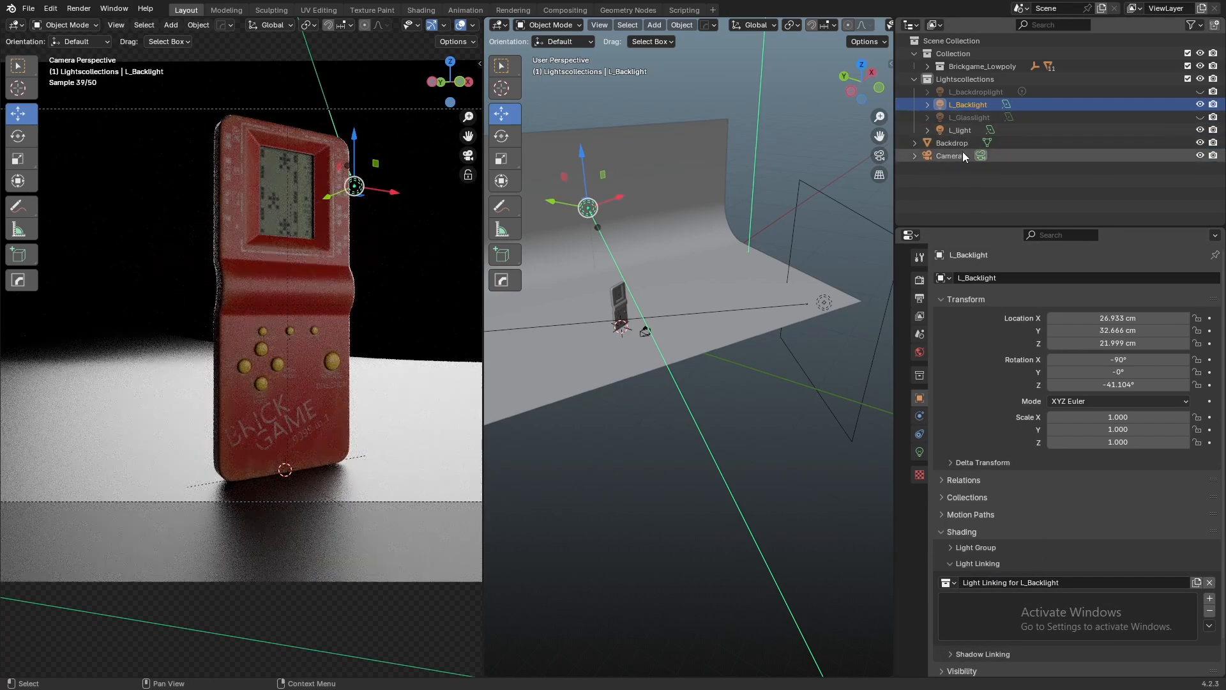
drag(955, 144, 984, 606)
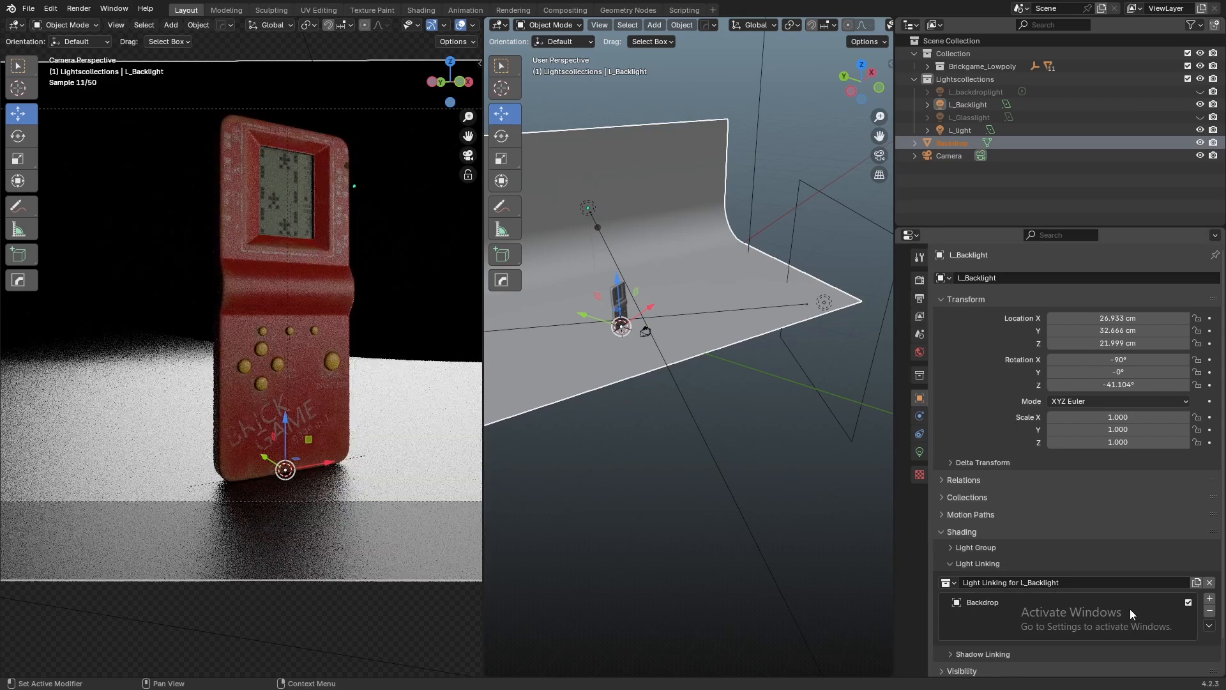
click(1189, 602)
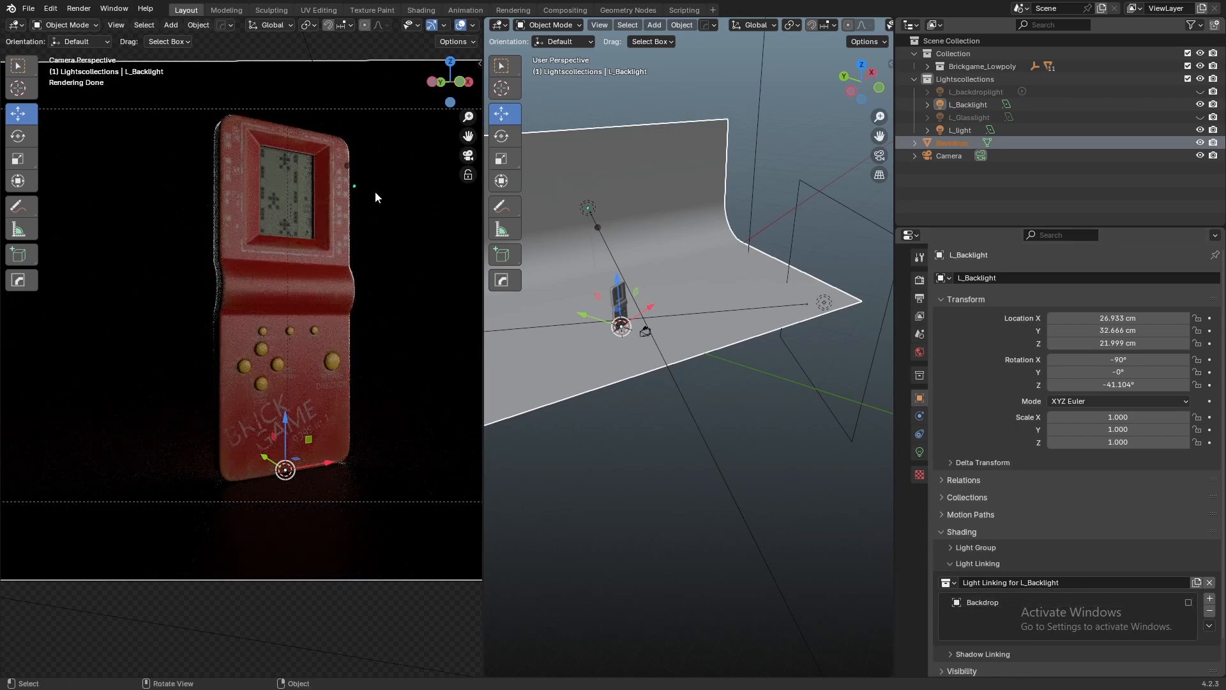
scroll(202, 221, up, 2)
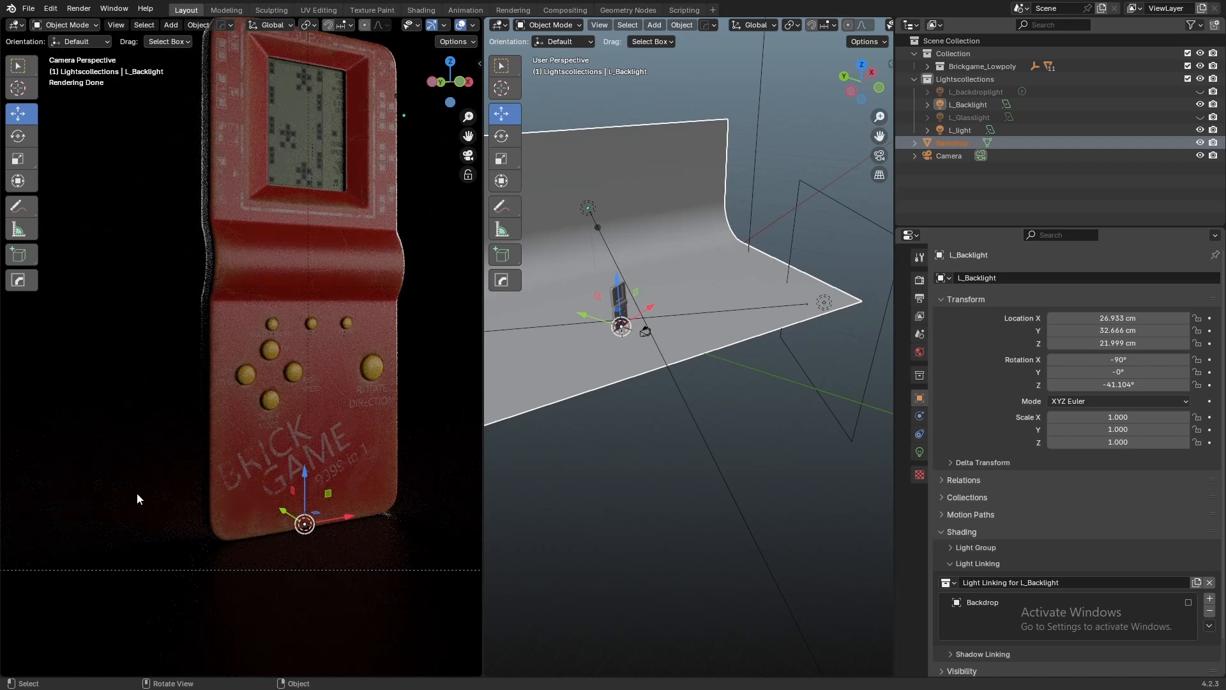
scroll(396, 383, down, 3)
click(352, 512)
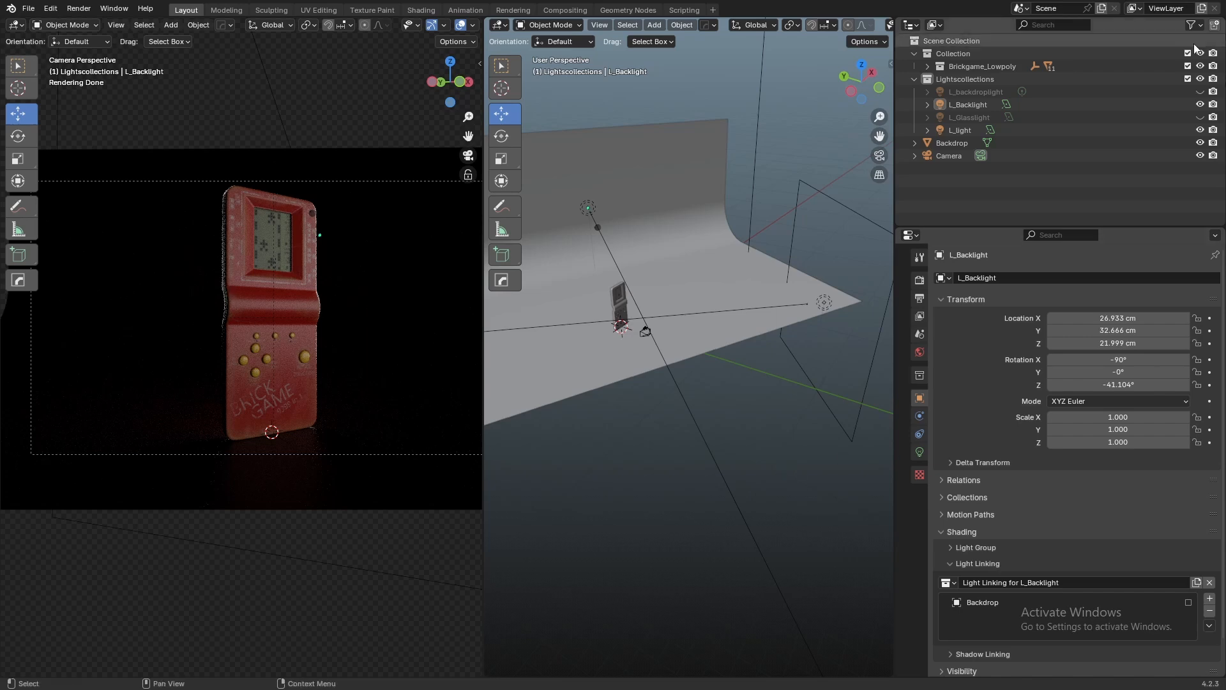
Turn L_backdroplight's viewport visibility back on and inspect its placement behind the handheld from the side
click(1201, 92)
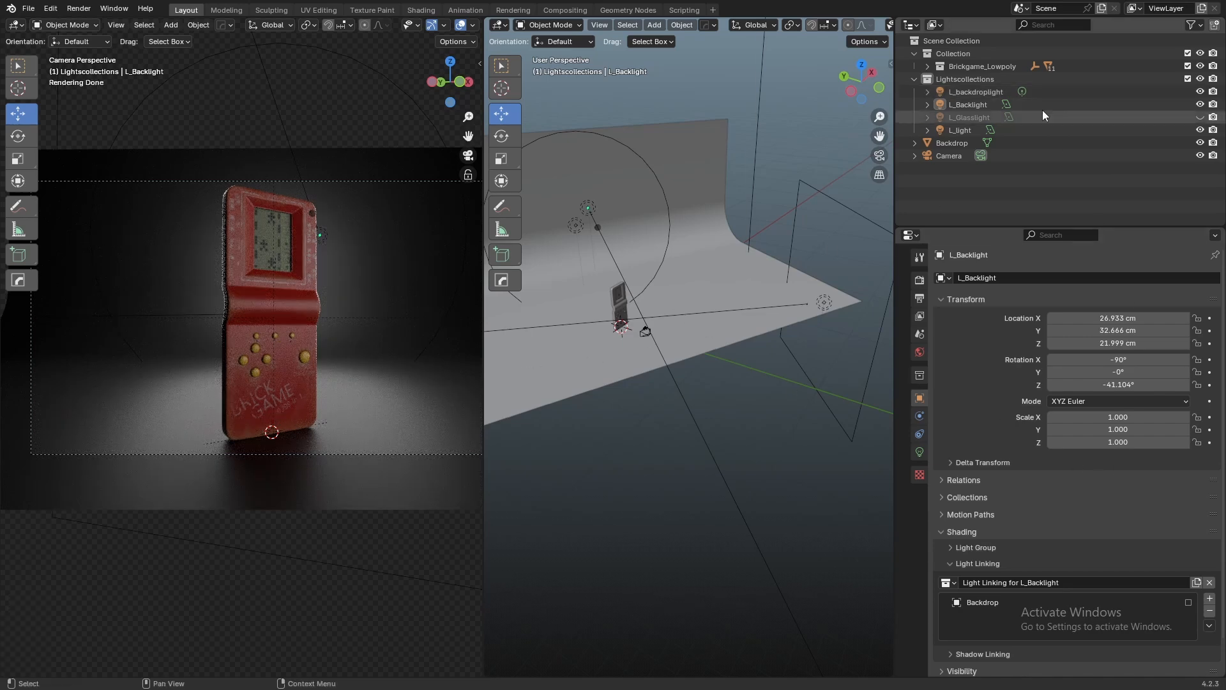
click(976, 90)
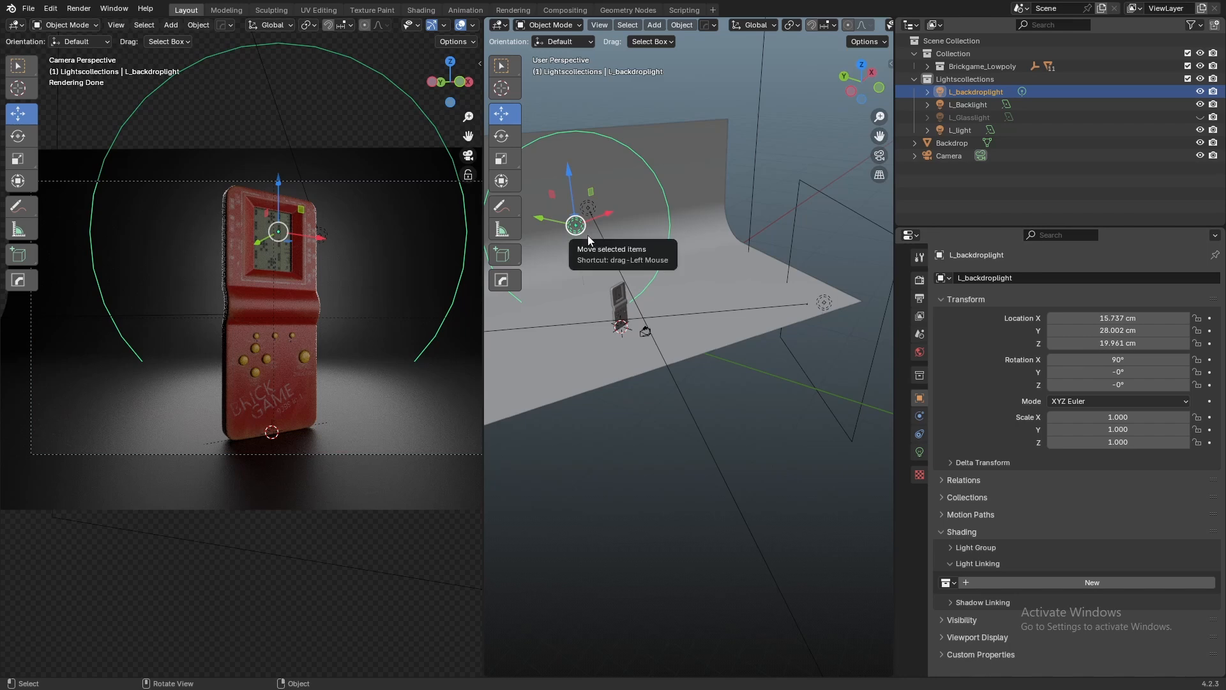
middle_drag(588, 235, 704, 248)
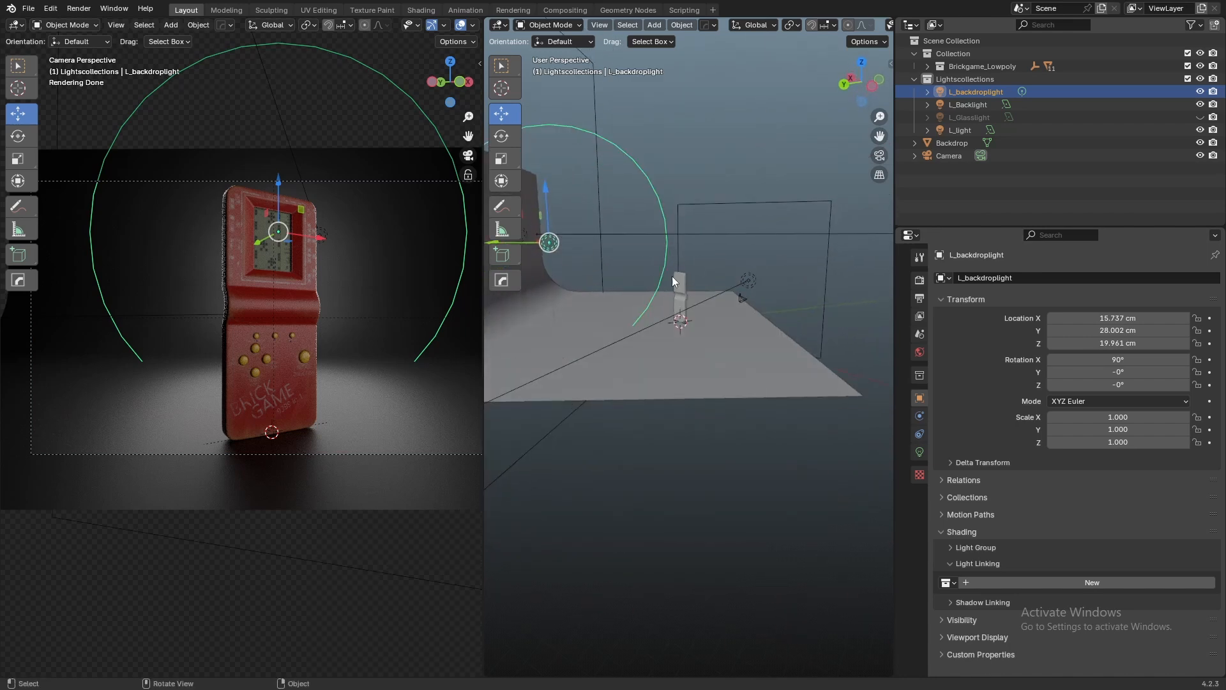
click(871, 84)
scroll(677, 275, up, 5)
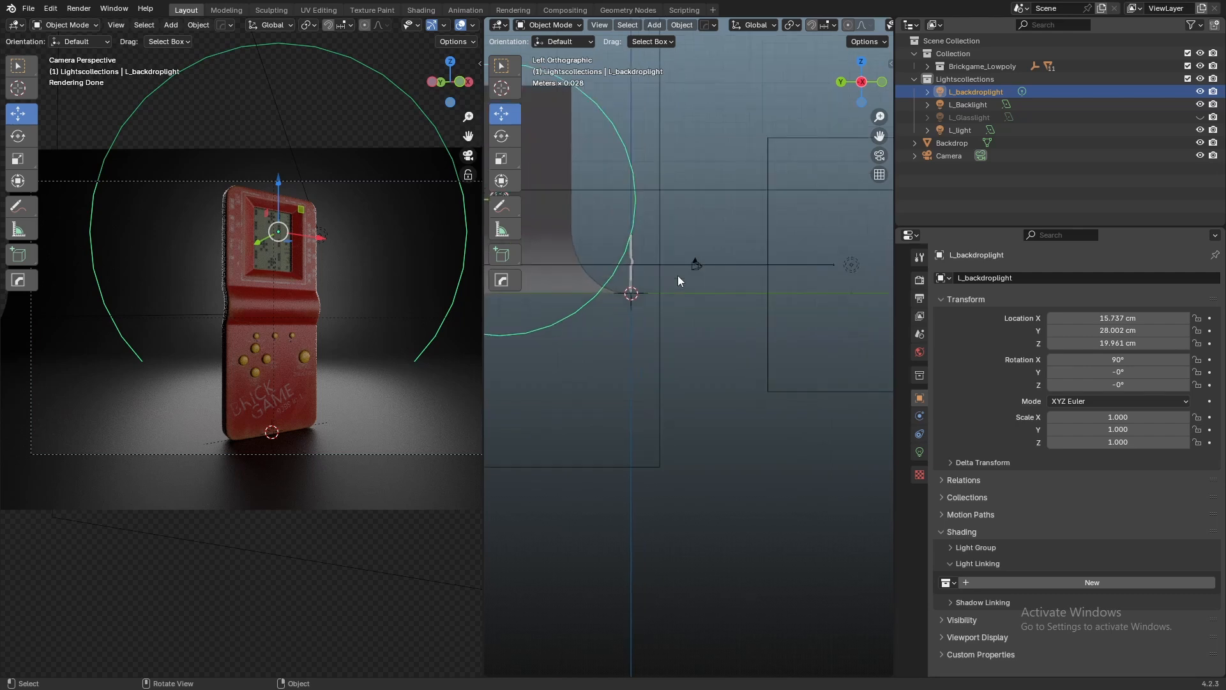
shift+middle_drag(603, 179, 677, 236)
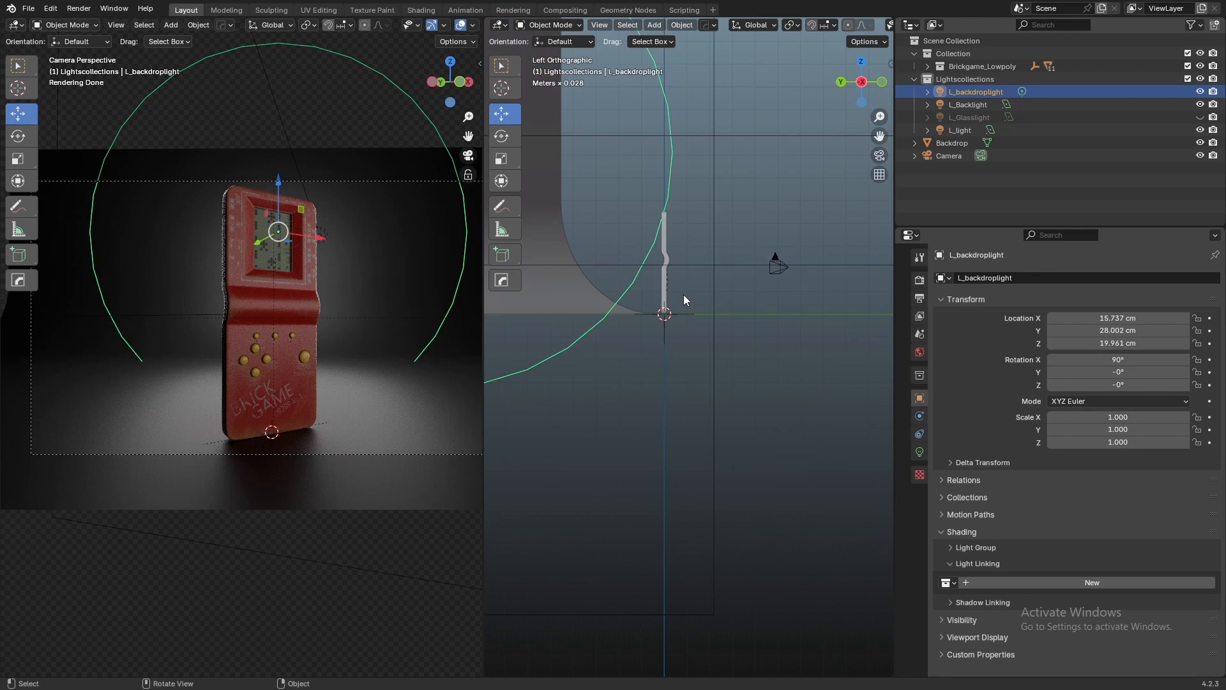
middle_drag(824, 374, 888, 370)
Set the world background strength to 0.1
click(920, 352)
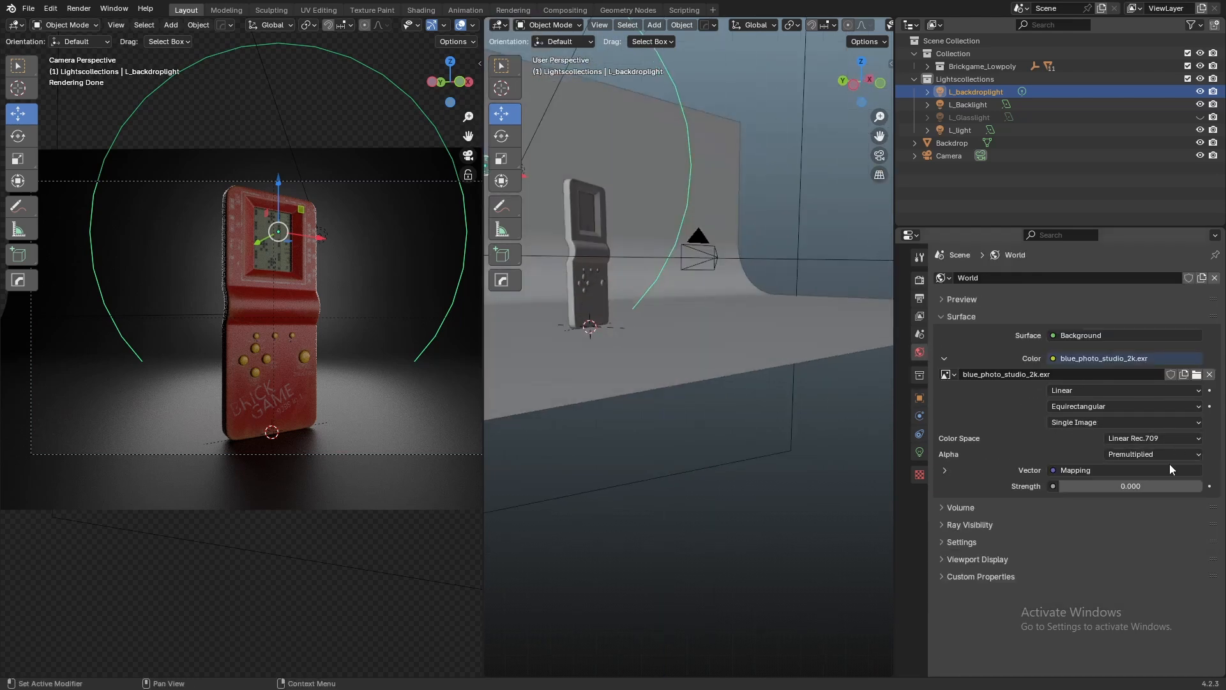
click(1136, 485)
text(0.0)
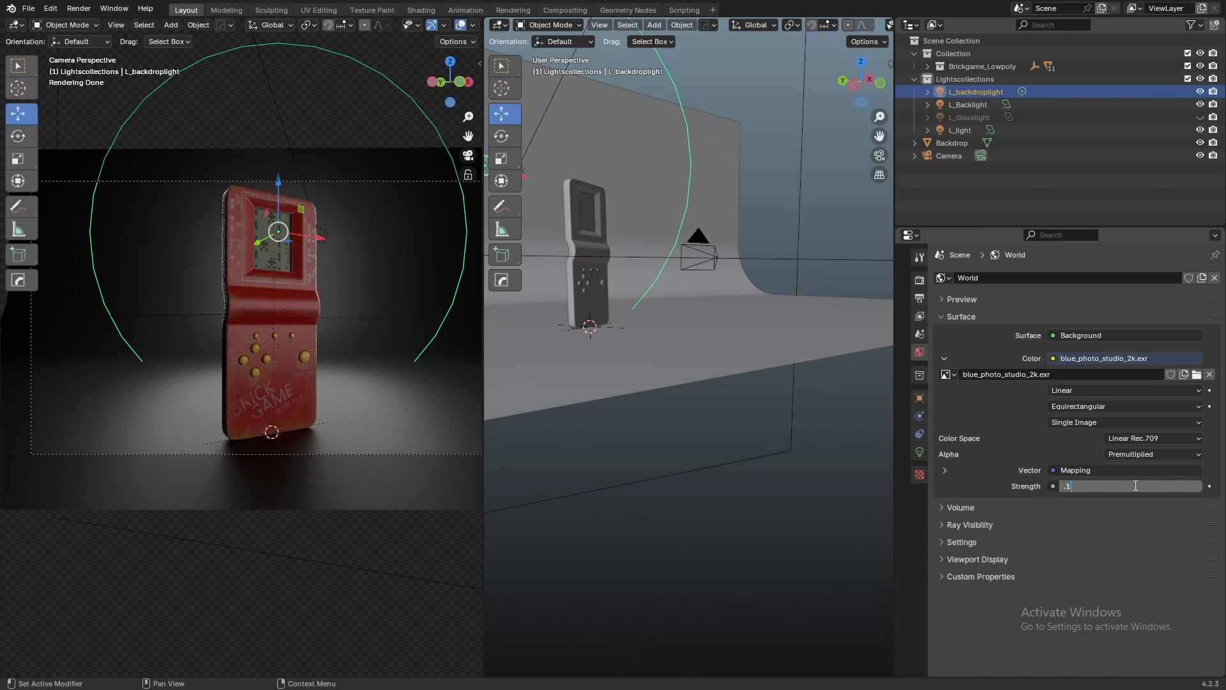
key(Return)
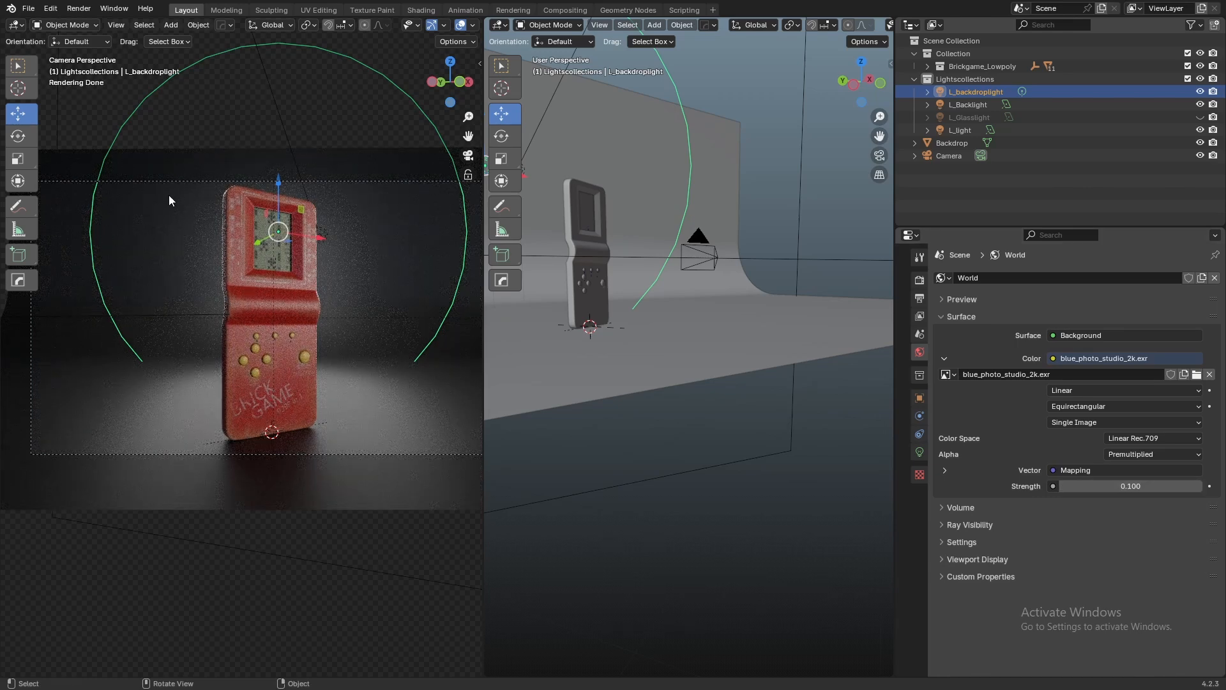
Darken the base color of the backdrop's M_backdrop material to black
click(119, 355)
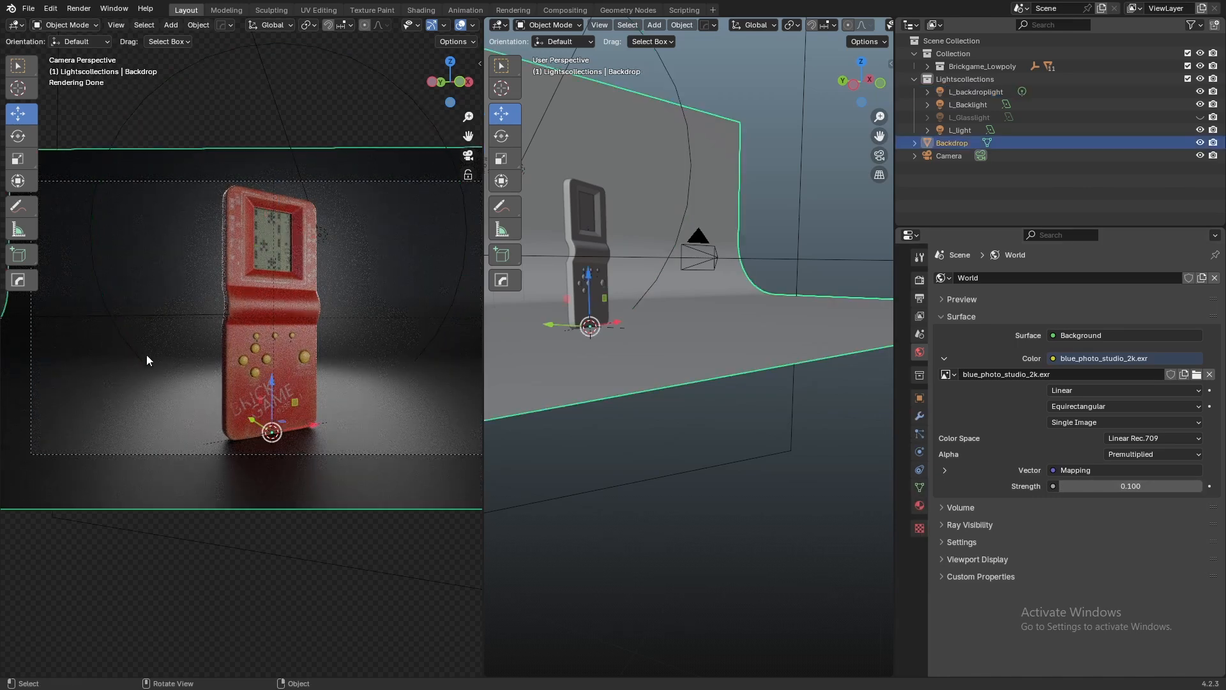
click(920, 506)
click(1102, 413)
drag(1180, 312, 1183, 326)
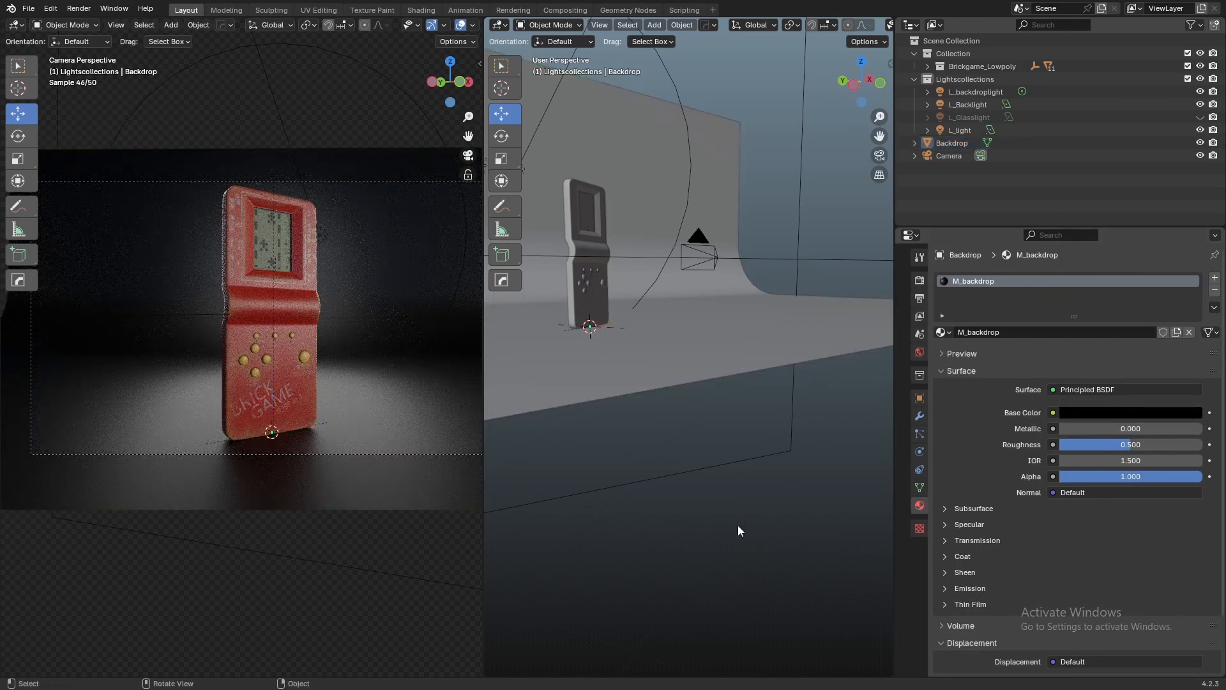
Try a saturated red base color on M_backdrop with RGB values 0.356, 0.006, 0.006
click(1087, 412)
drag(1123, 381, 1141, 381)
click(1126, 310)
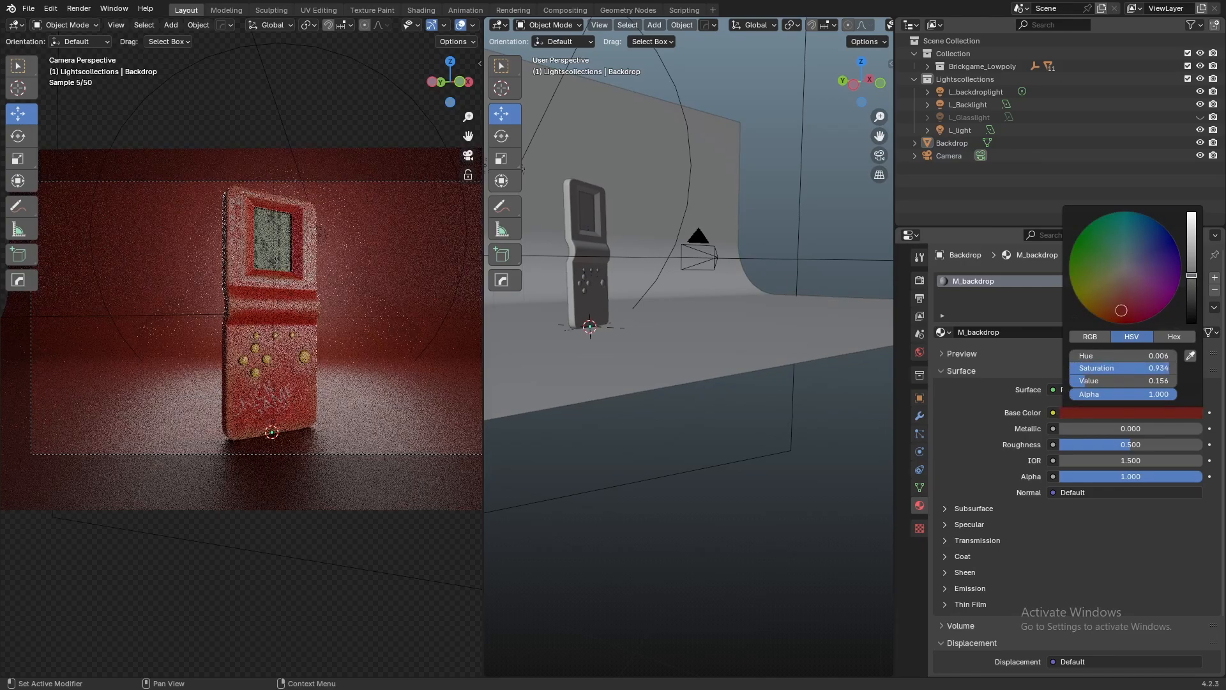
click(1090, 336)
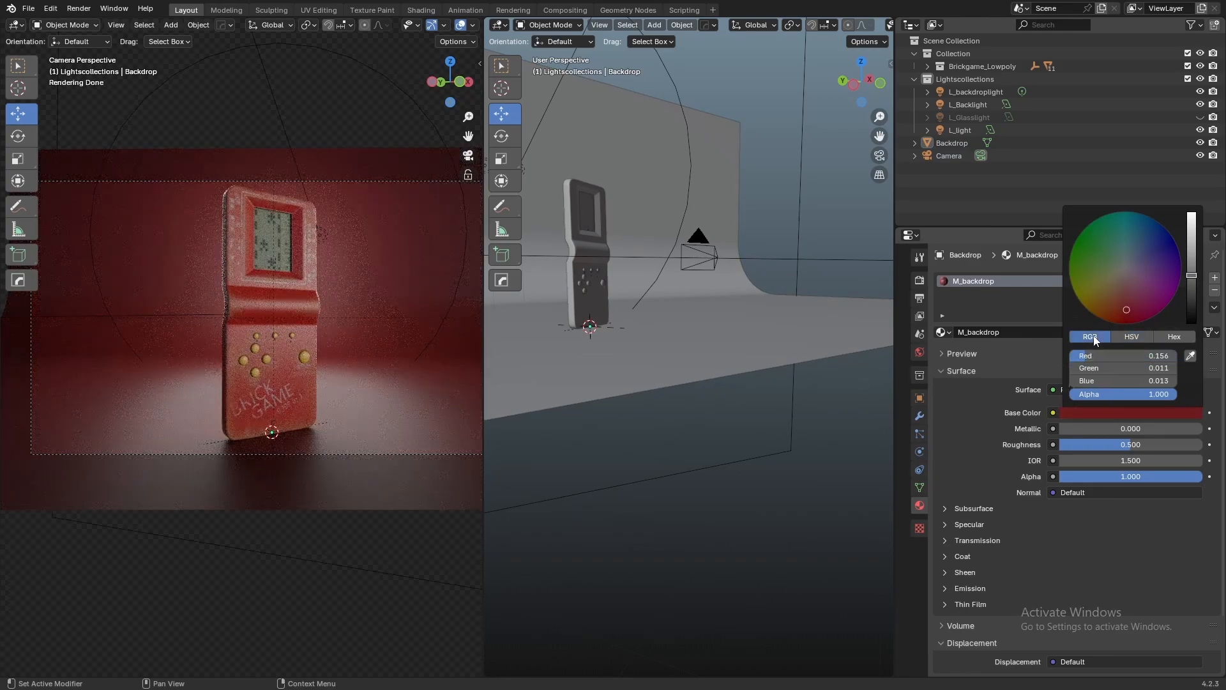
drag(1116, 354, 1180, 355)
drag(1189, 286, 1192, 253)
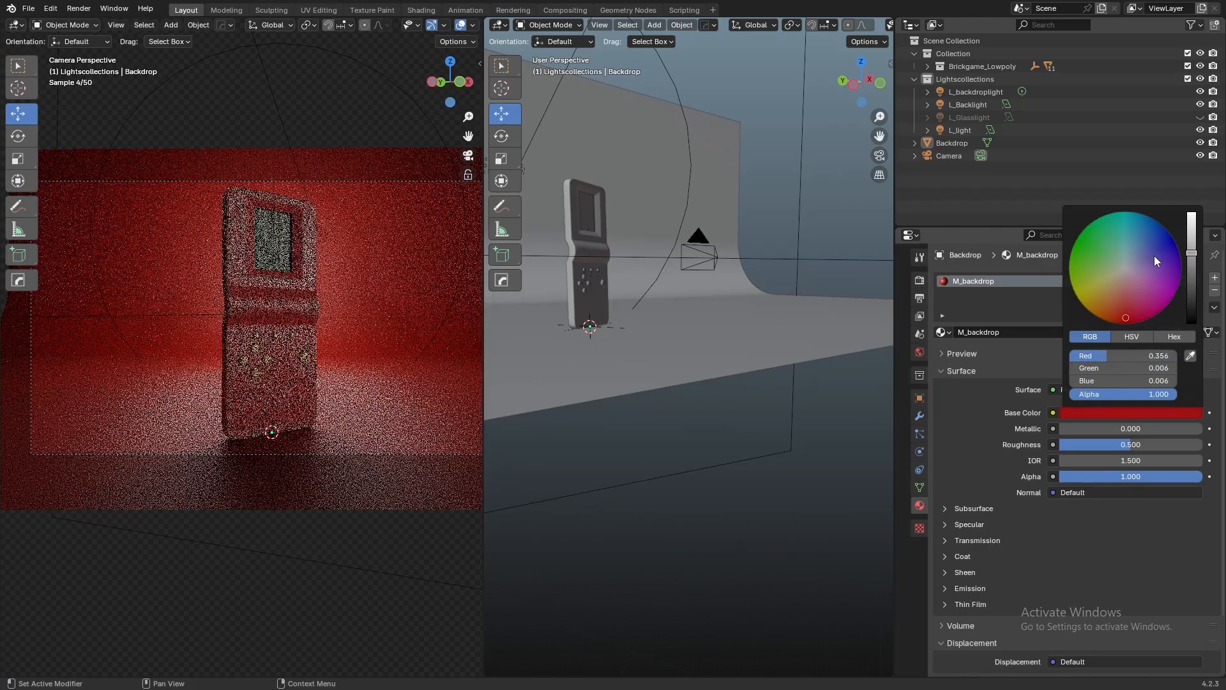
Try teal and dark blue base colors on M_backdrop and return it to black
click(1124, 237)
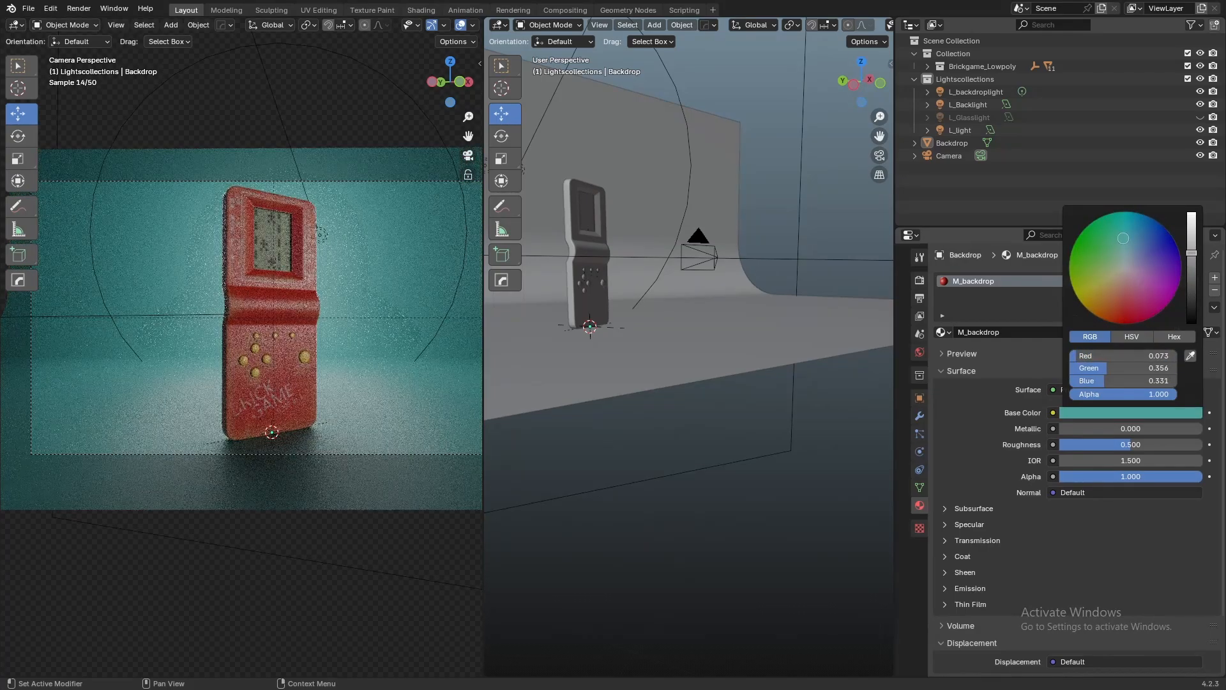
drag(1124, 238, 1125, 237)
mouse_move(1136, 356)
mouse_down()
mouse_move(1136, 381)
mouse_move(1105, 368)
mouse_move(1112, 382)
mouse_up()
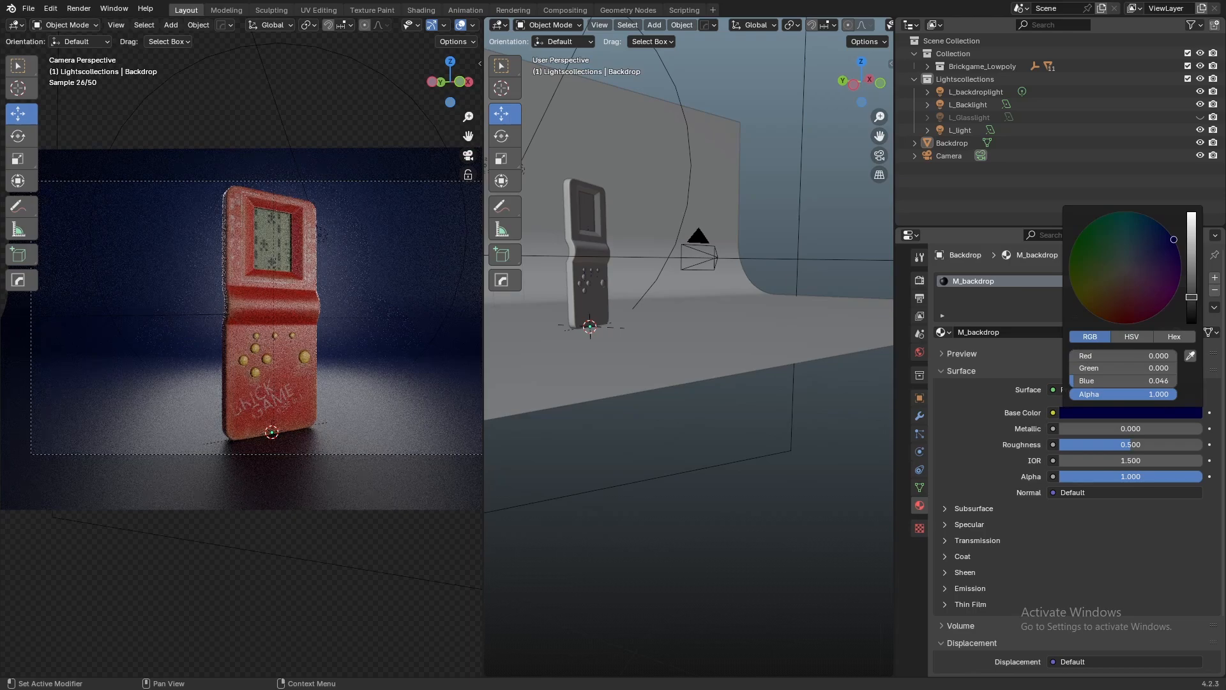
drag(1190, 309, 1191, 289)
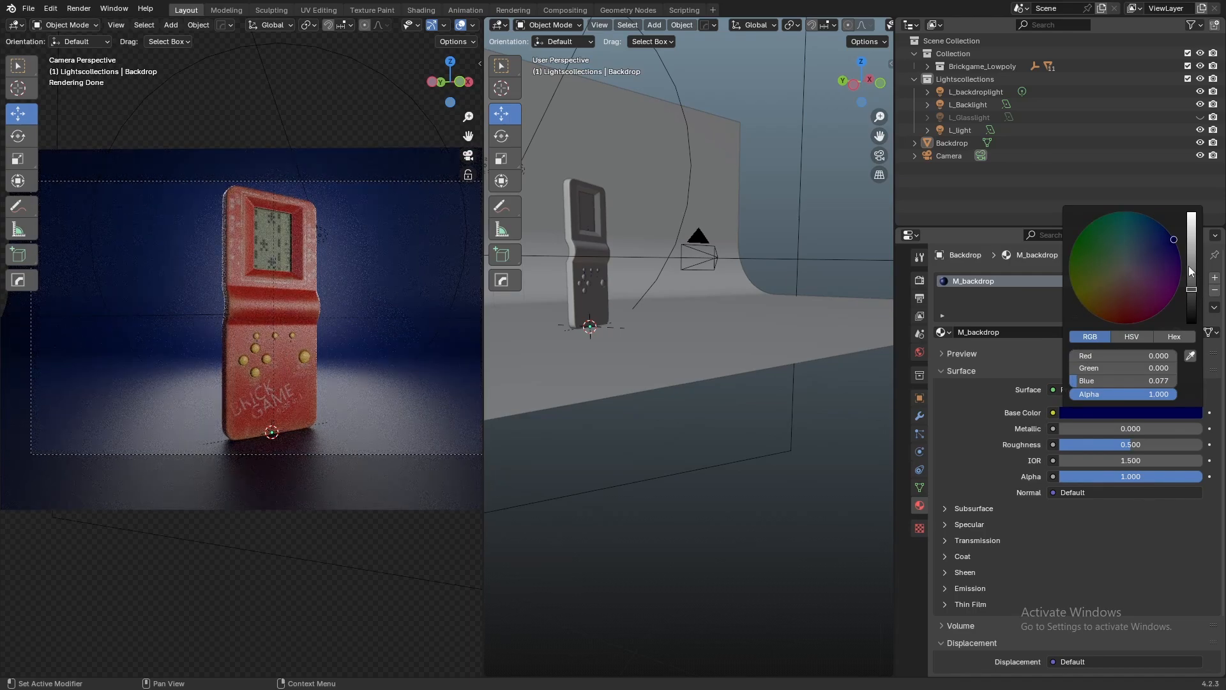
drag(1086, 380, 1069, 380)
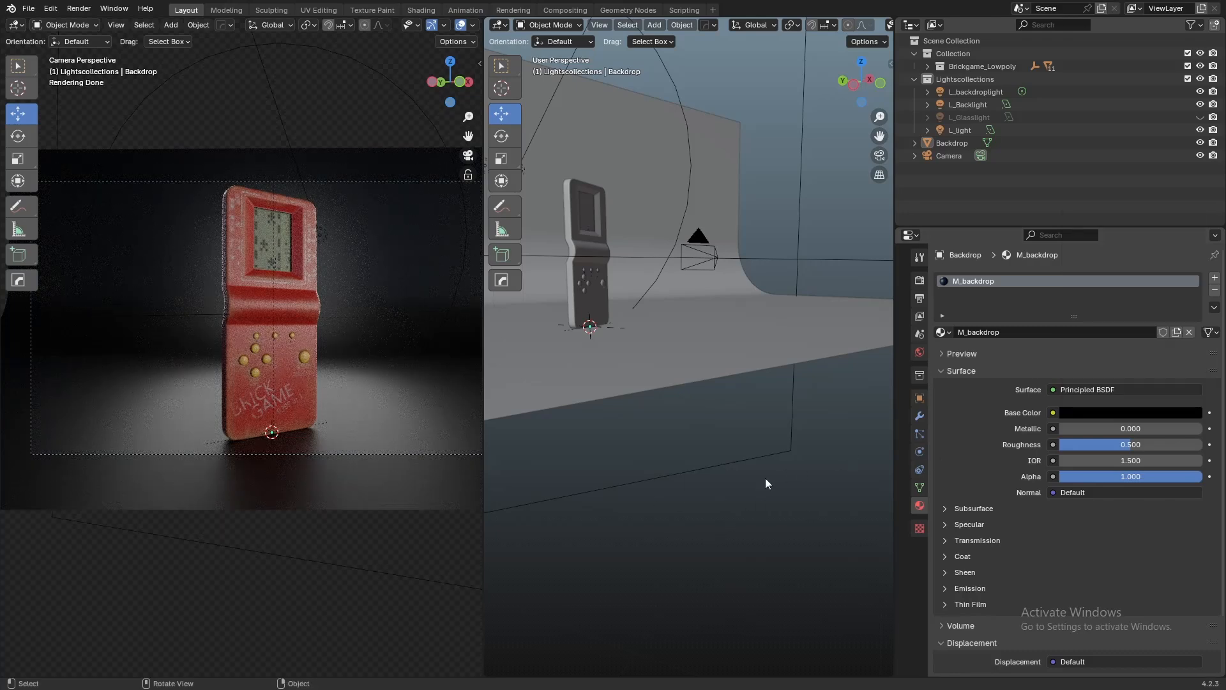
Widen the user perspective viewport and turn L_Glasslight's viewport visibility back on
middle_drag(721, 476, 731, 412)
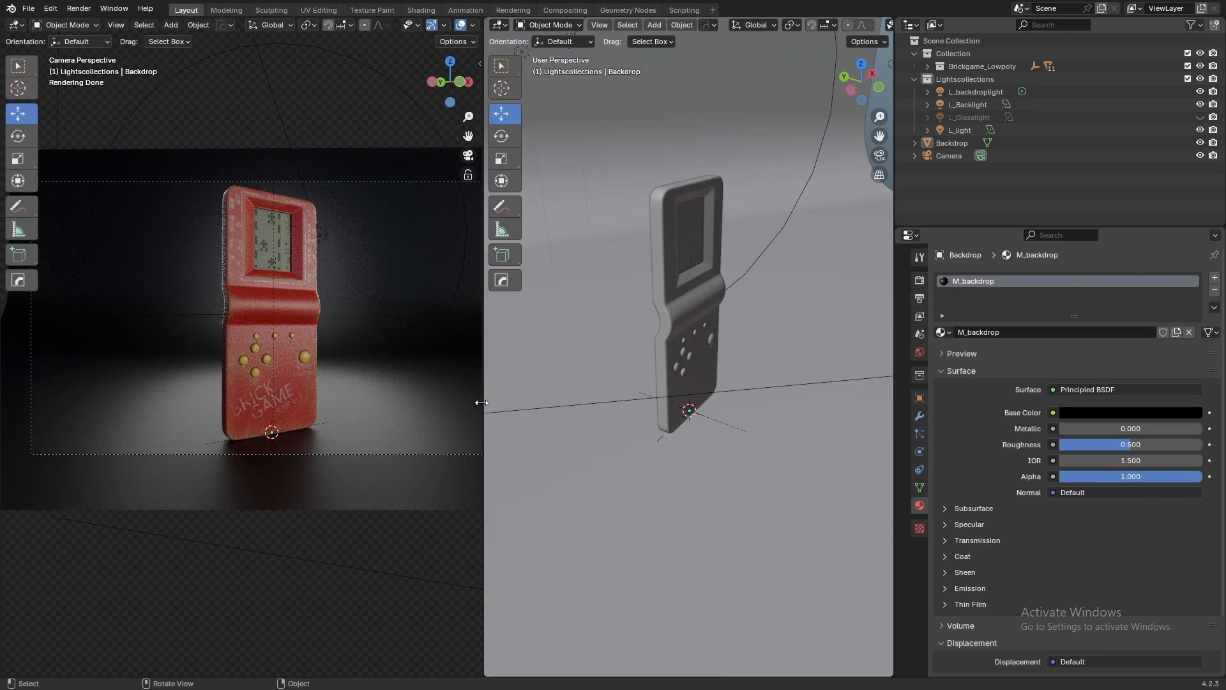
drag(481, 402, 402, 402)
scroll(256, 364, up, 3)
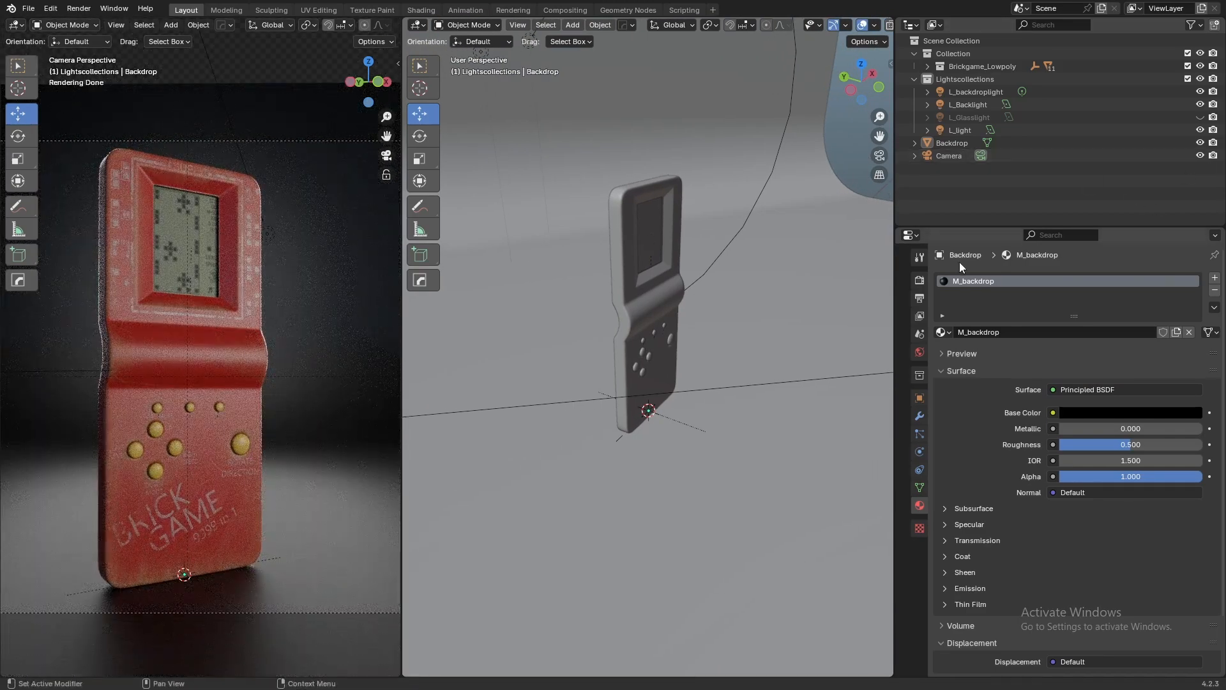
drag(893, 256, 943, 257)
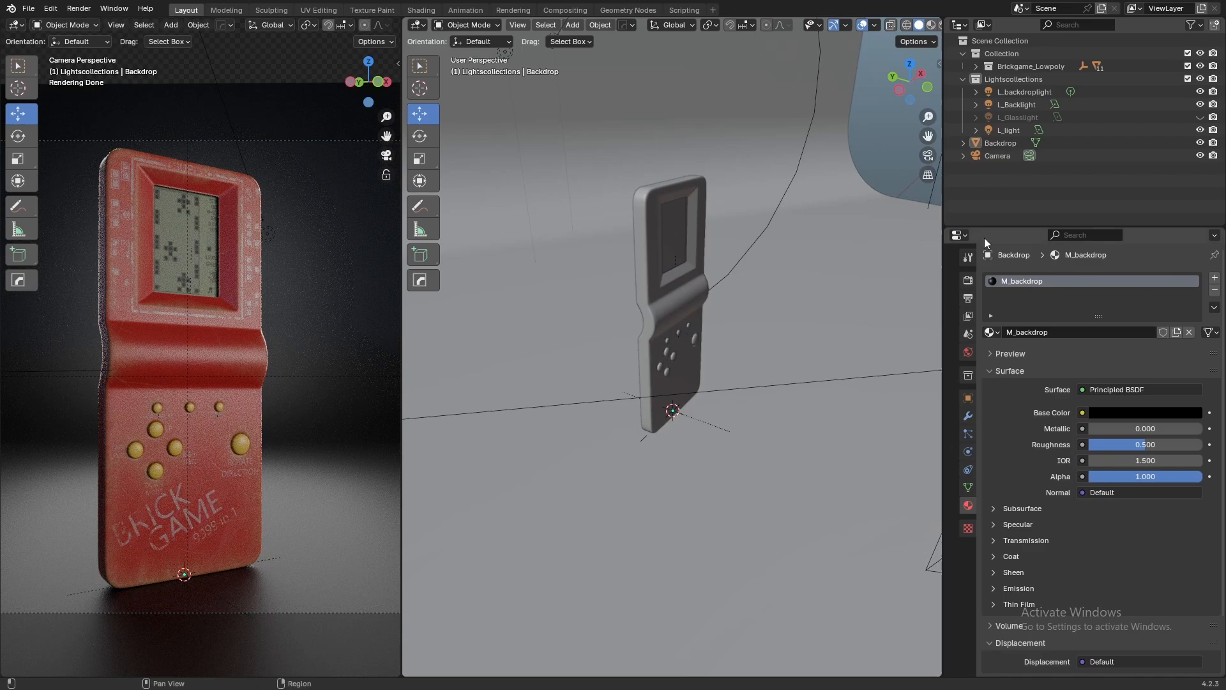
click(1200, 117)
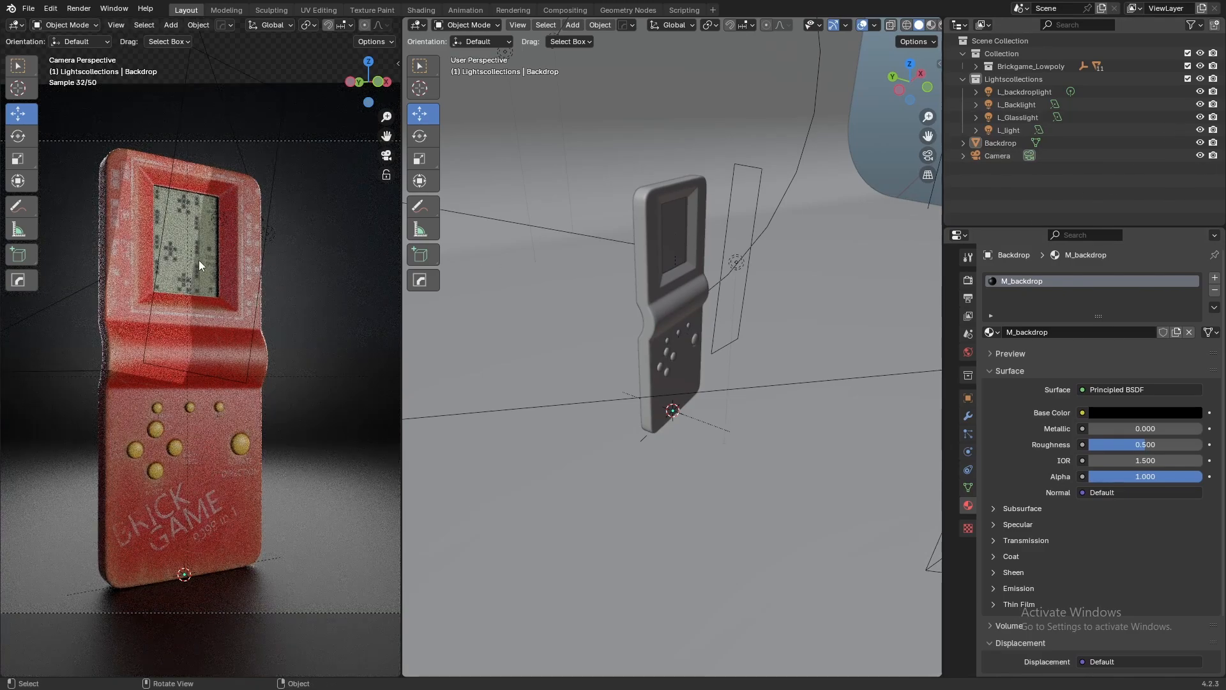
Widen the Properties area and create a new light linking collection for L_Glasslight
click(199, 265)
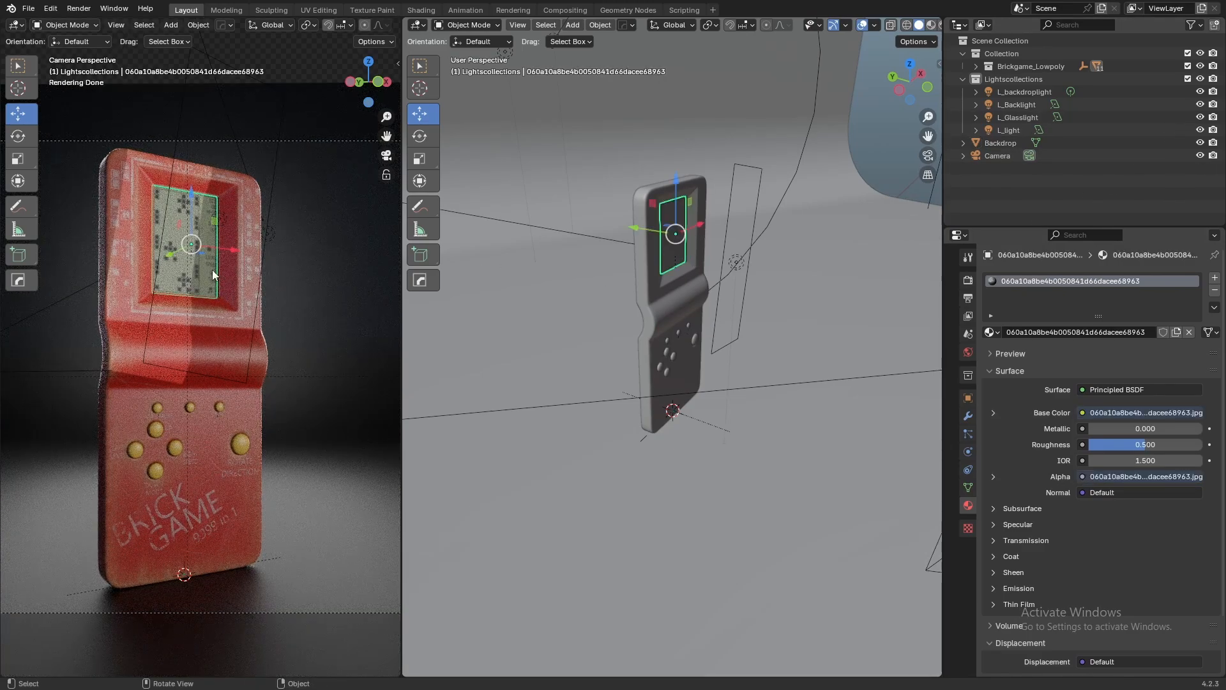
scroll(212, 275, up, 3)
shift+middle_drag(161, 262, 211, 309)
middle_drag(756, 322, 739, 326)
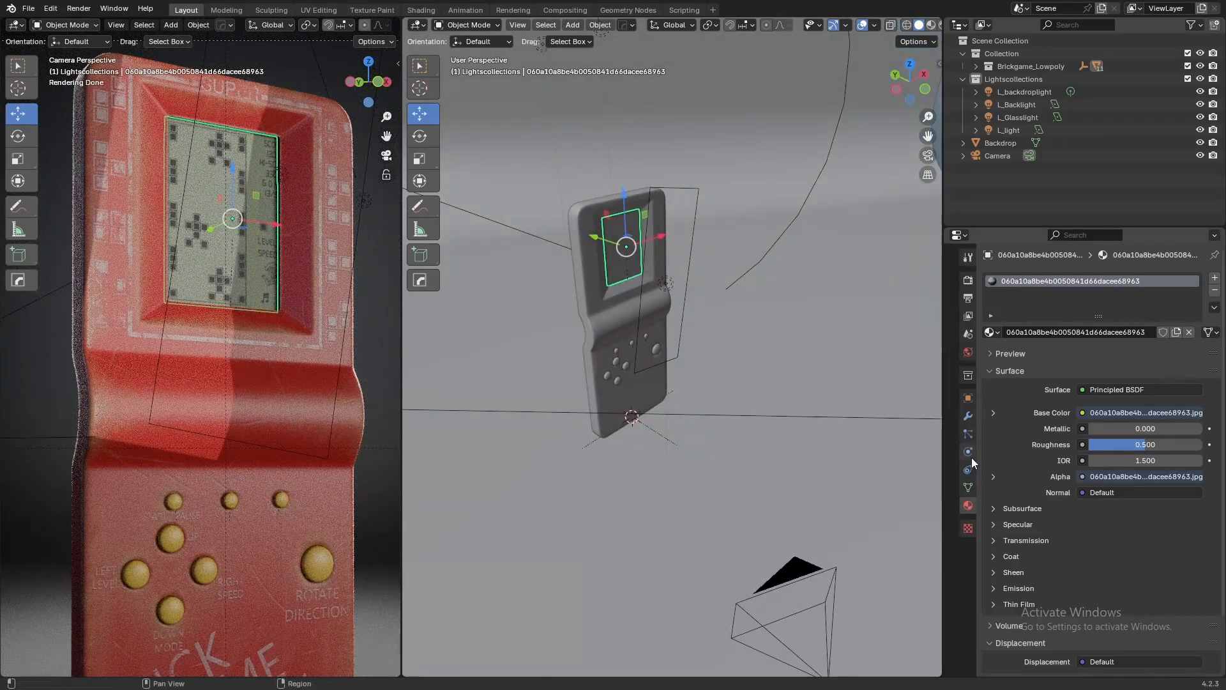
click(969, 398)
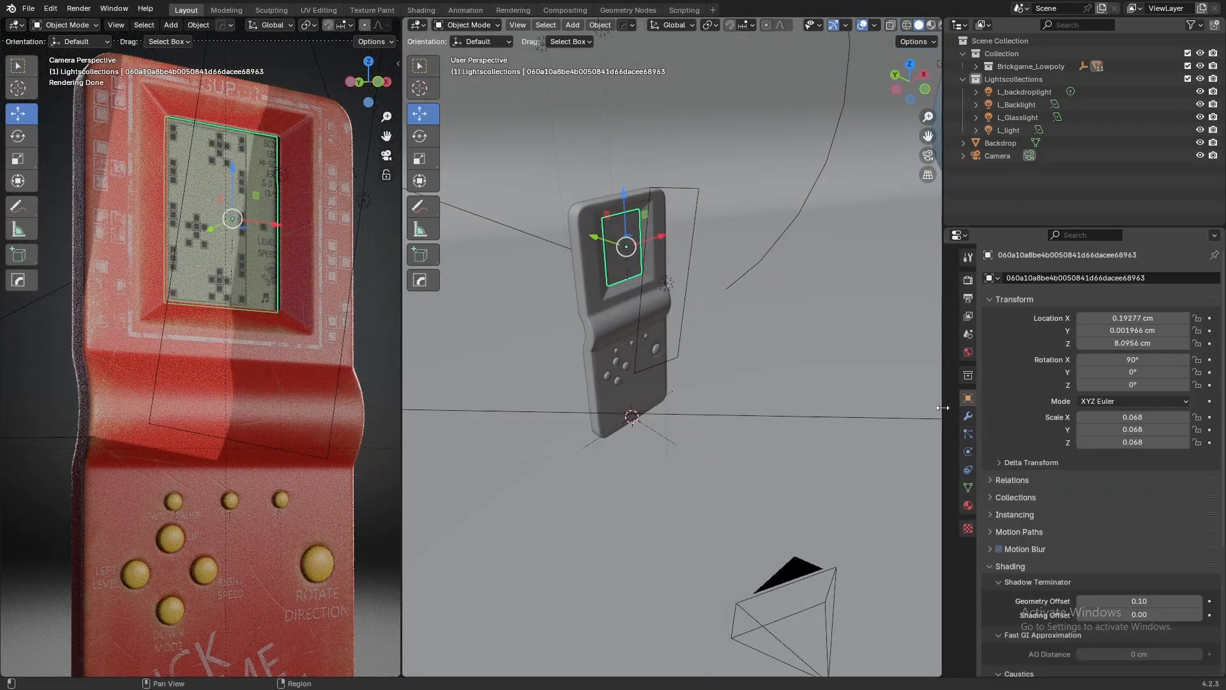
drag(943, 408, 879, 408)
click(949, 117)
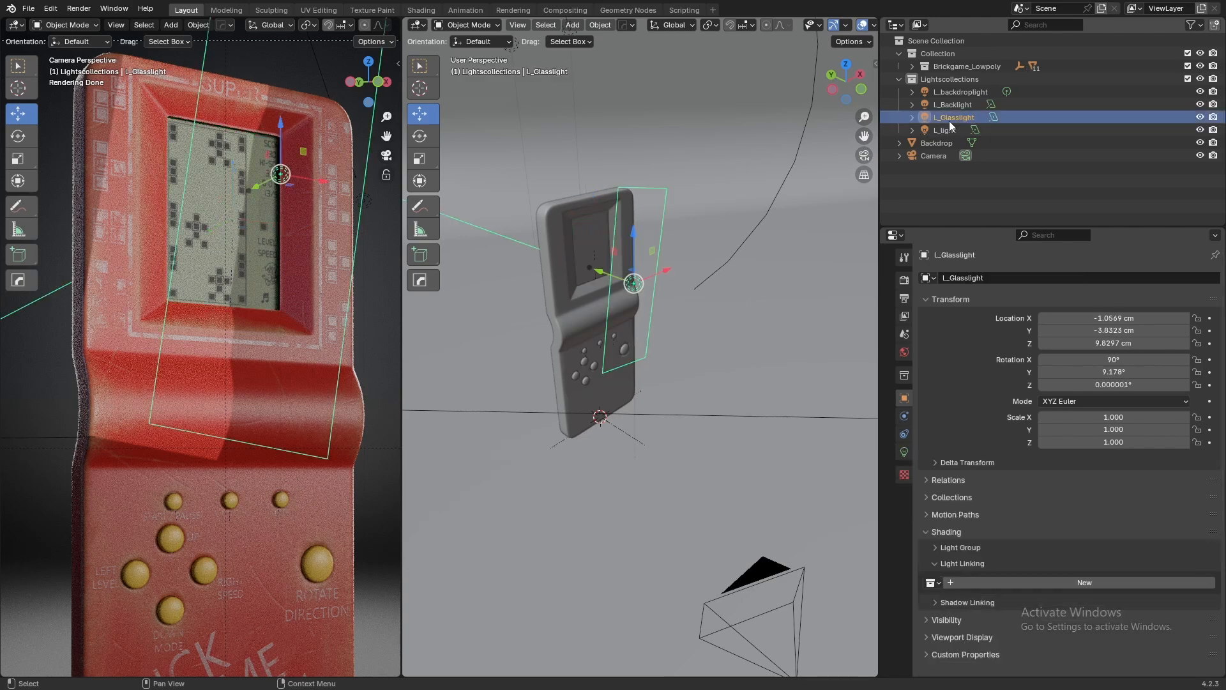
click(1088, 583)
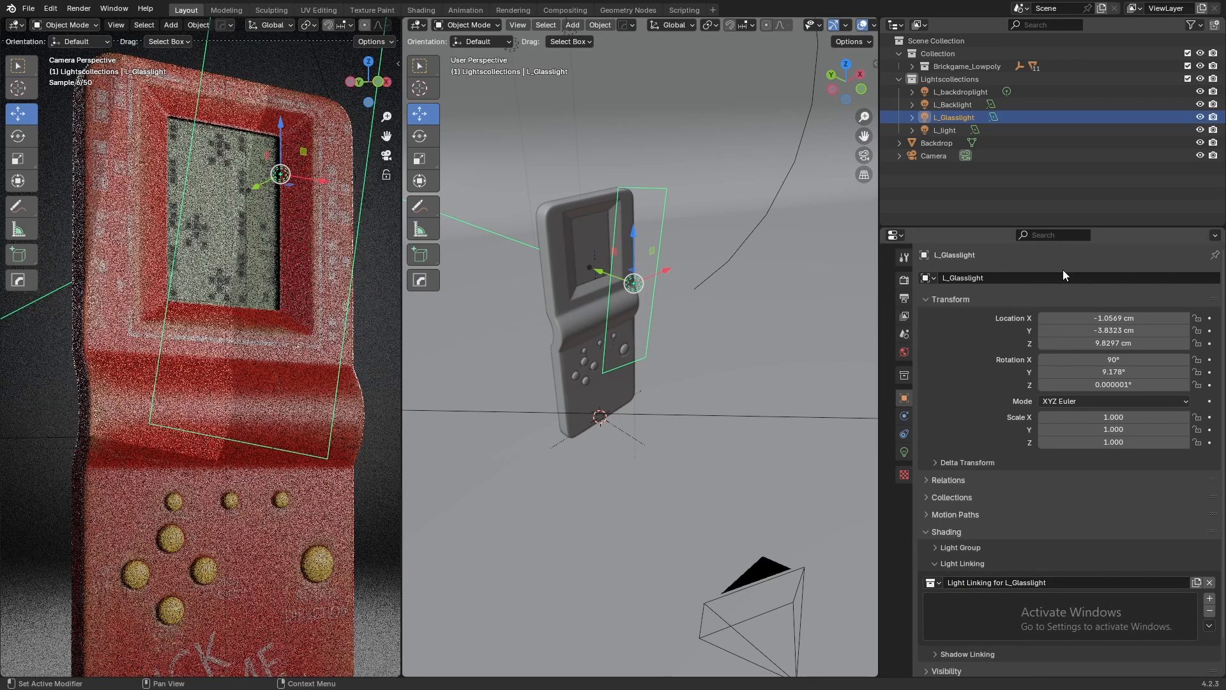
drag(1044, 225, 1044, 165)
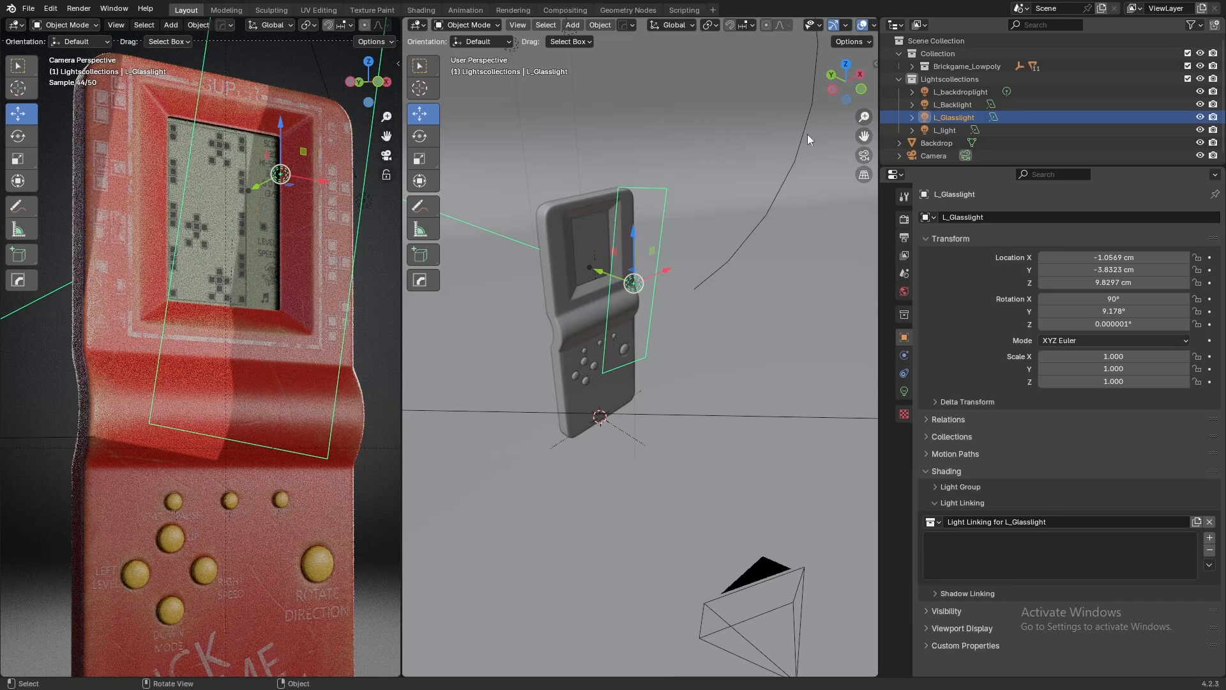
Expand the Brickgame_Lowpoly hierarchy and turn Screen_Lowpoly's viewport visibility back on
click(913, 67)
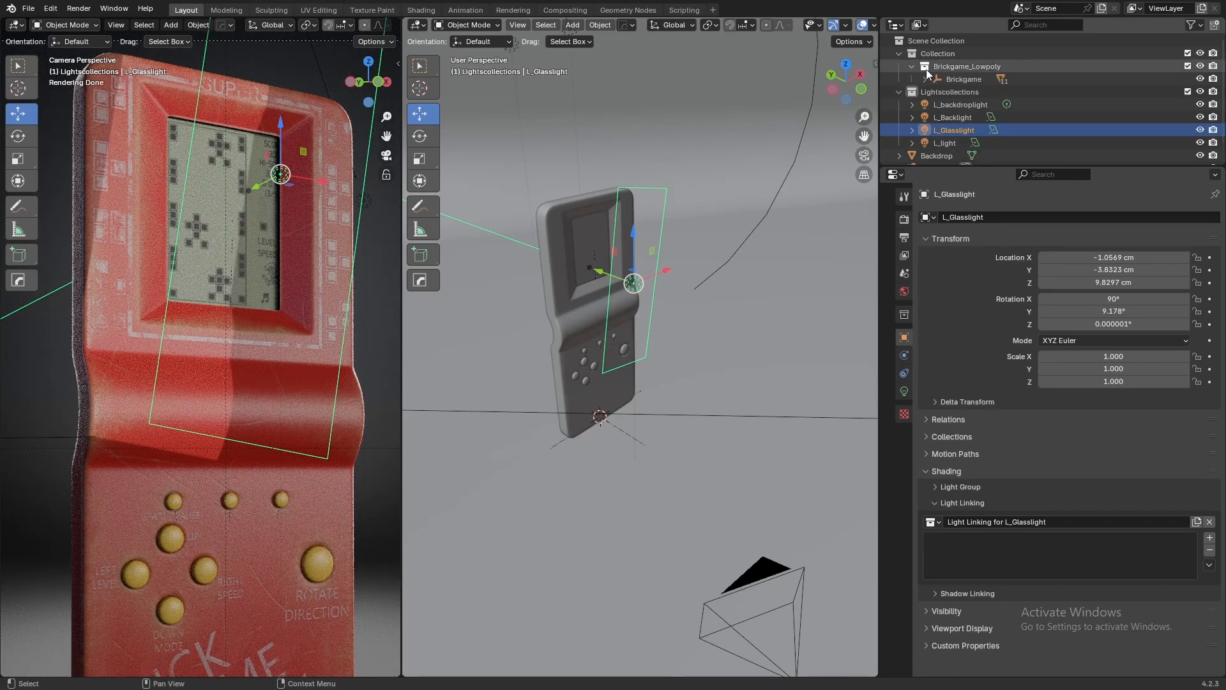
click(925, 79)
click(955, 95)
scroll(957, 101, down, 2)
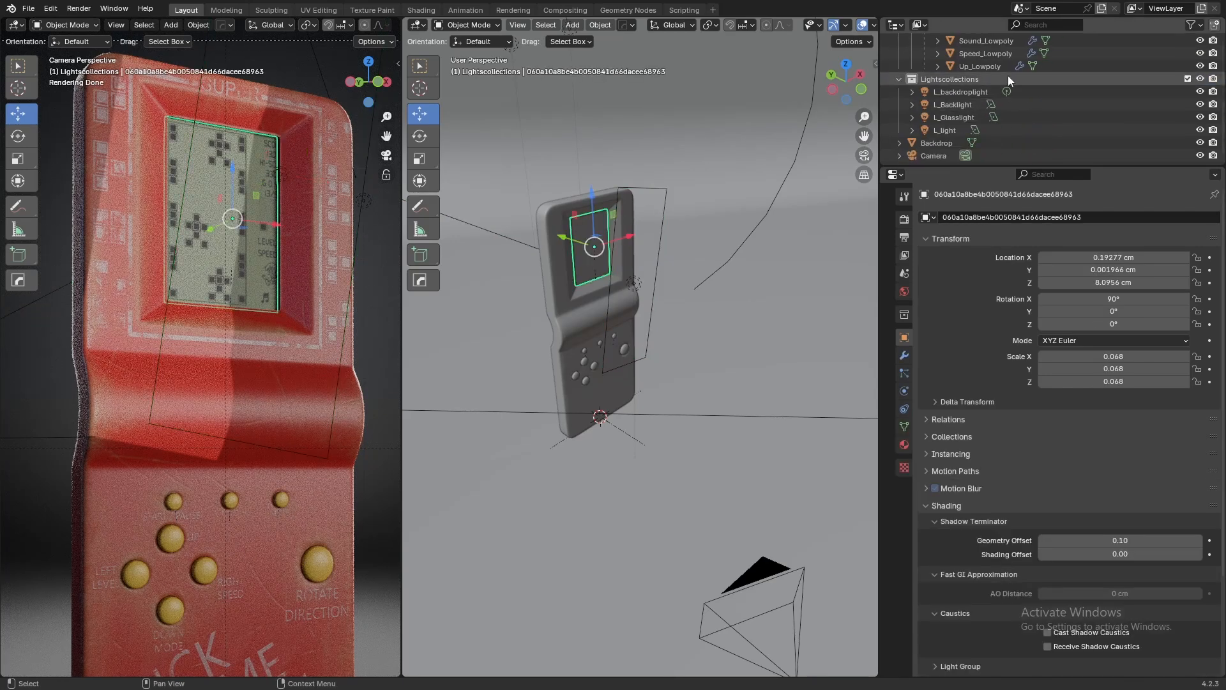
scroll(1008, 76, up, 3)
click(1199, 79)
click(1200, 79)
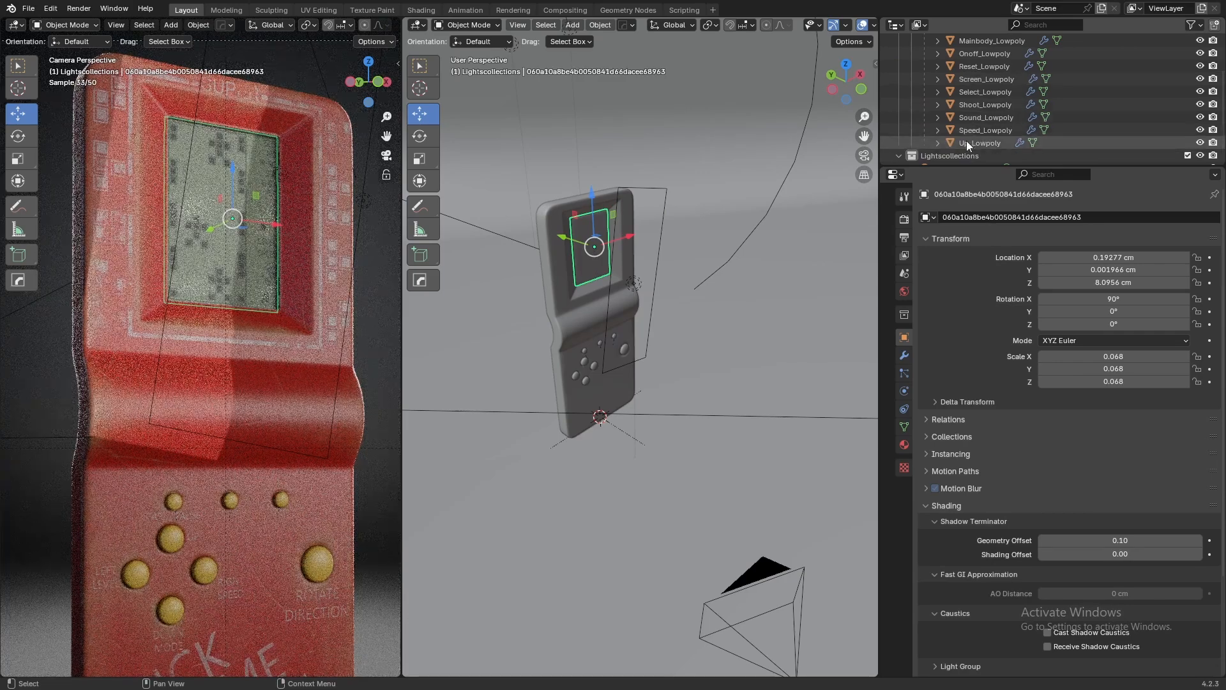
scroll(967, 142, up, 2)
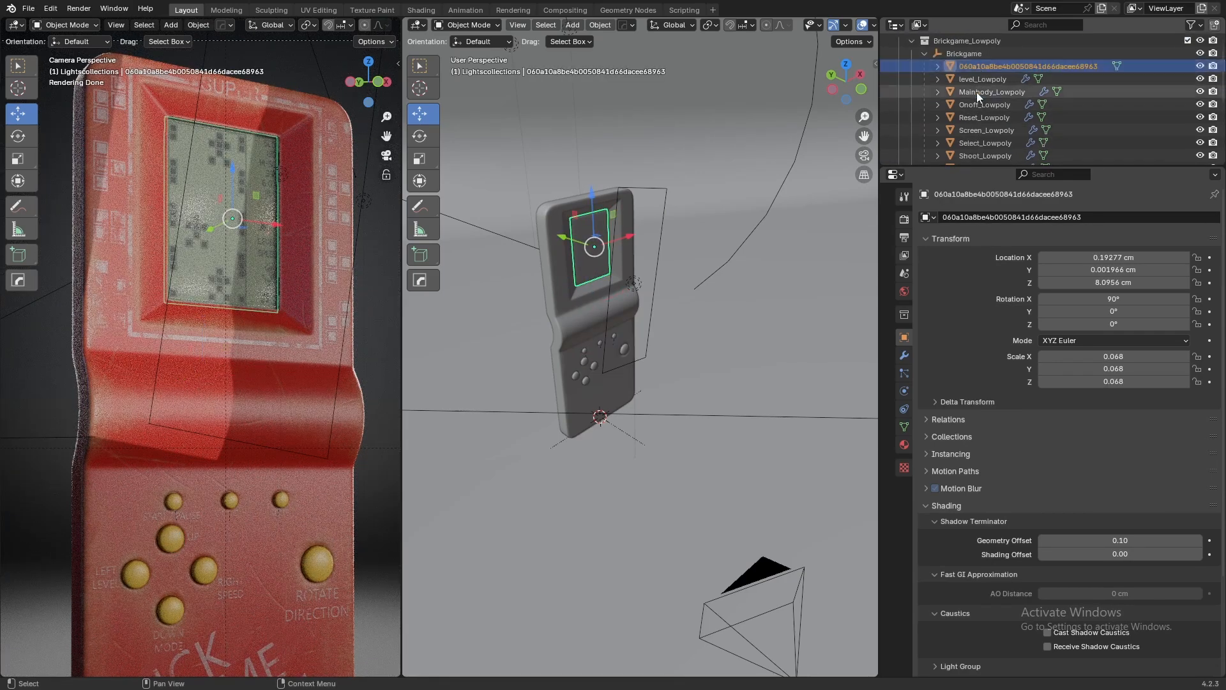
scroll(971, 136, down, 2)
shift+click(970, 144)
scroll(970, 143, down, 2)
scroll(949, 418, down, 4)
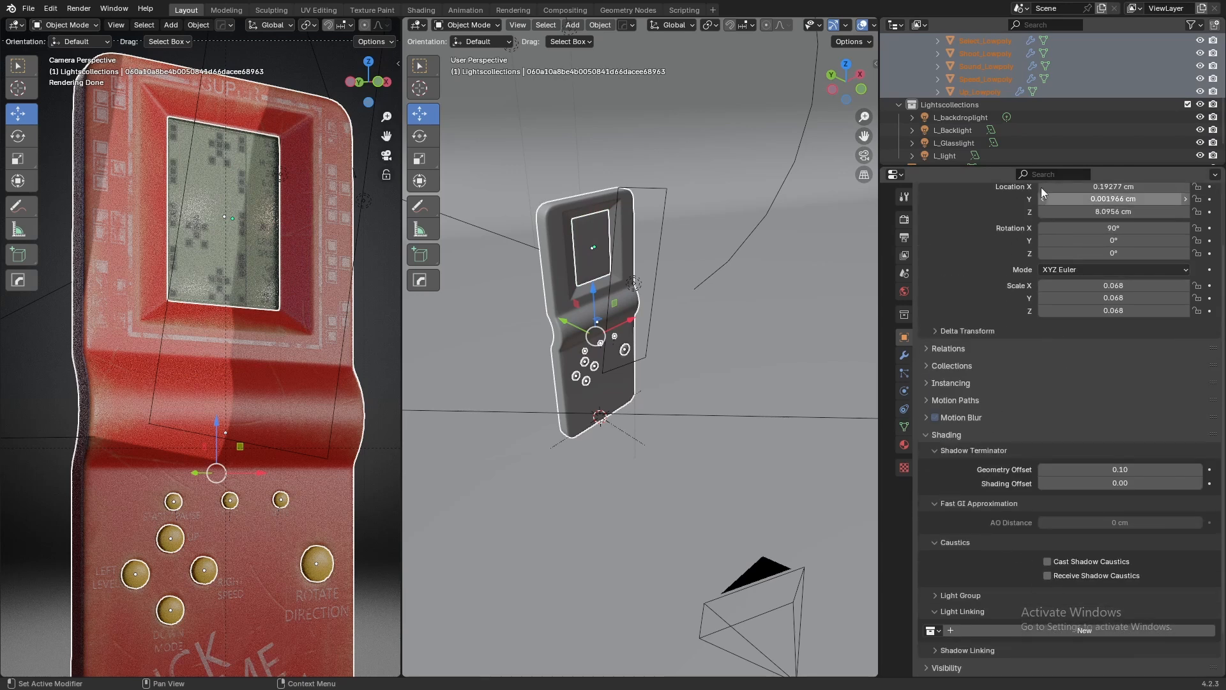
click(943, 144)
scroll(965, 142, up, 2)
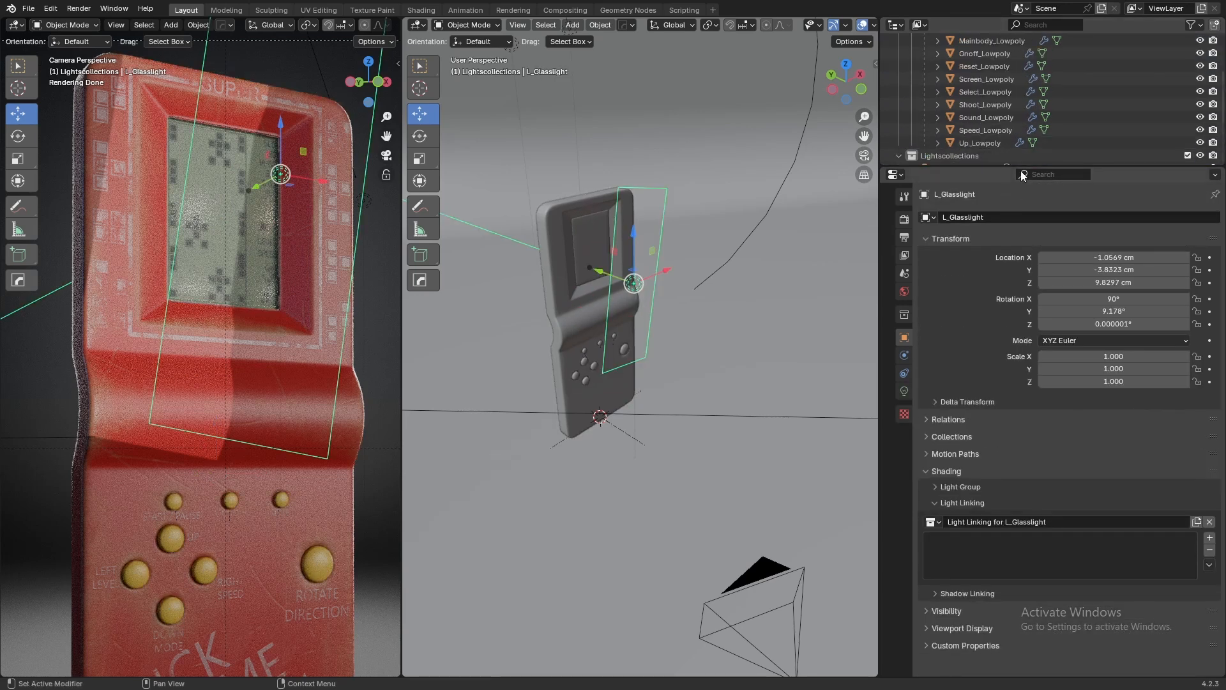
Enlarge the Outliner and, with the Brickgame parts selected and Up_Lowpoly active, create a light linking collection for Up_Lowpoly
drag(1024, 164, 1020, 304)
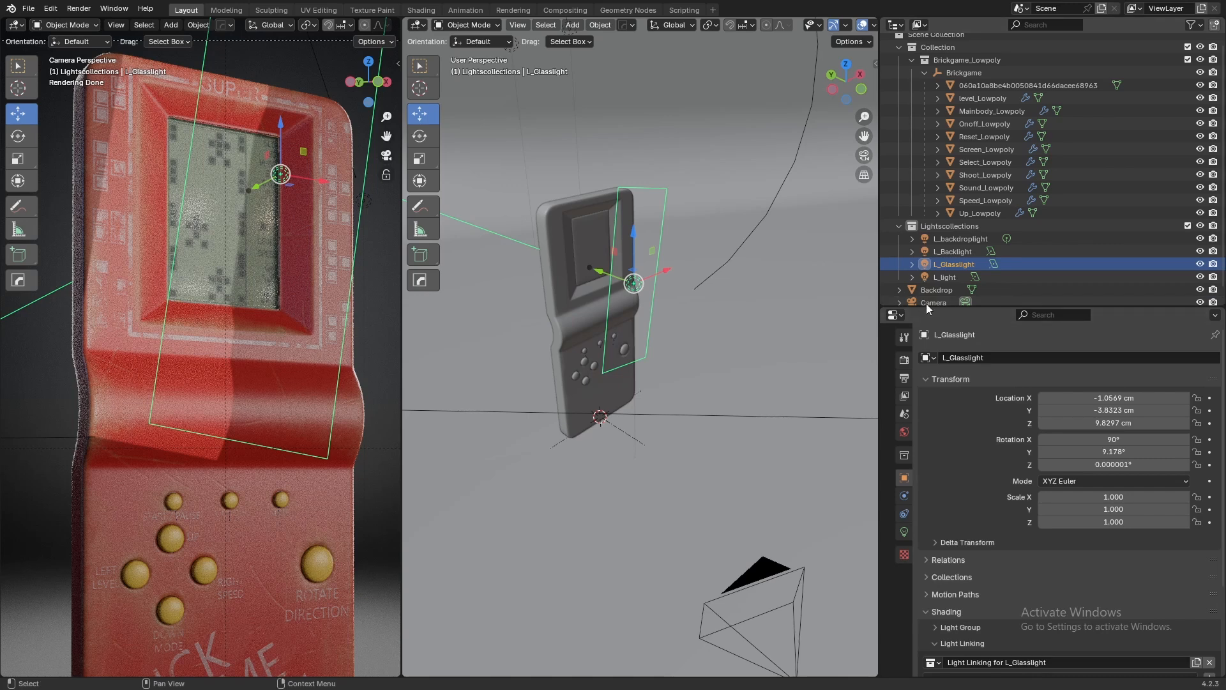
ctrl+click(978, 213)
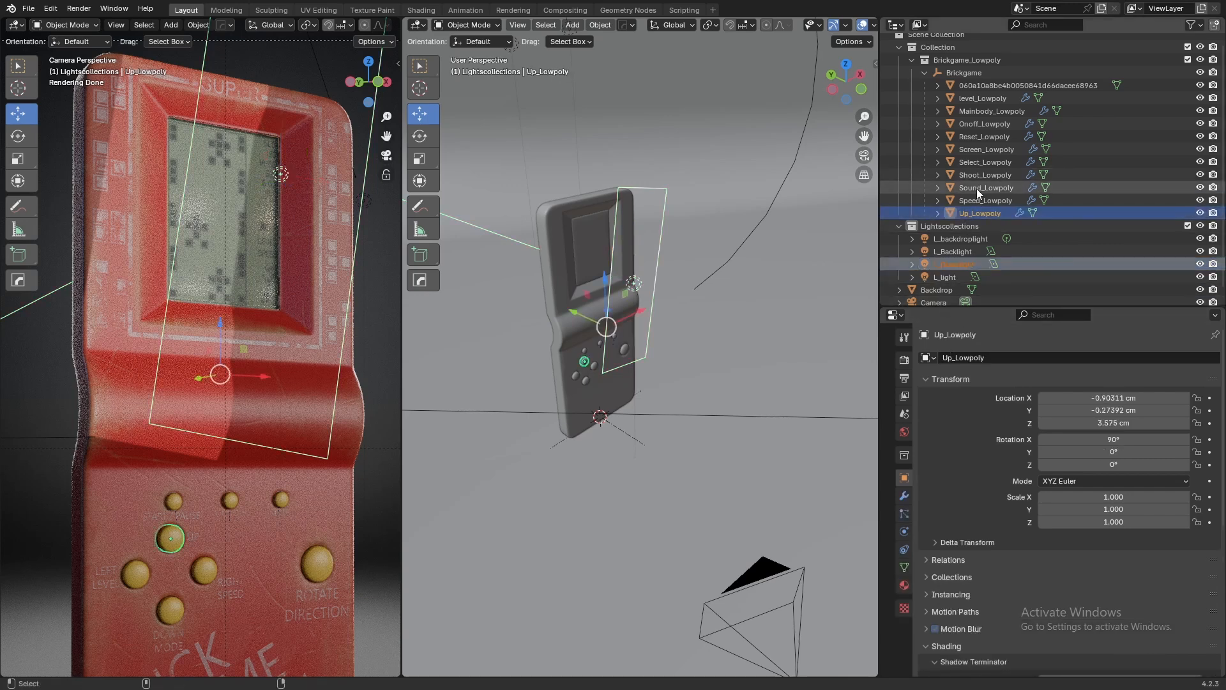
shift+click(955, 75)
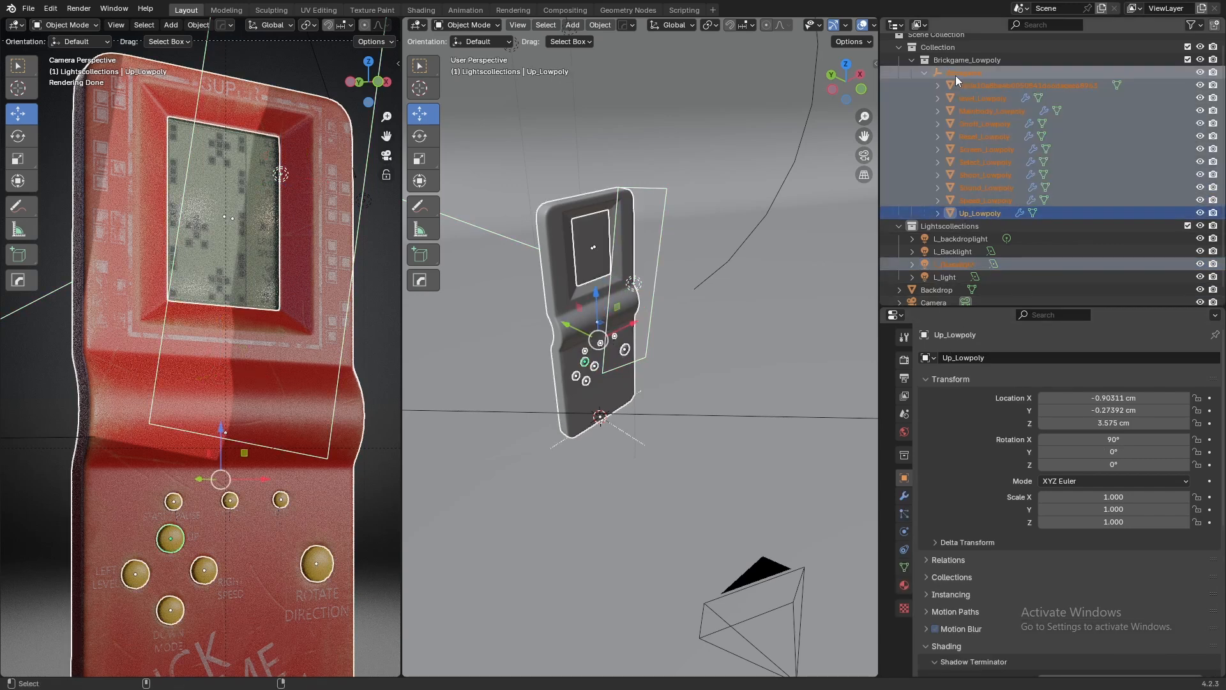
scroll(1093, 365, down, 3)
scroll(1092, 366, down, 1)
scroll(1037, 265, down, 1)
scroll(1084, 476, down, 6)
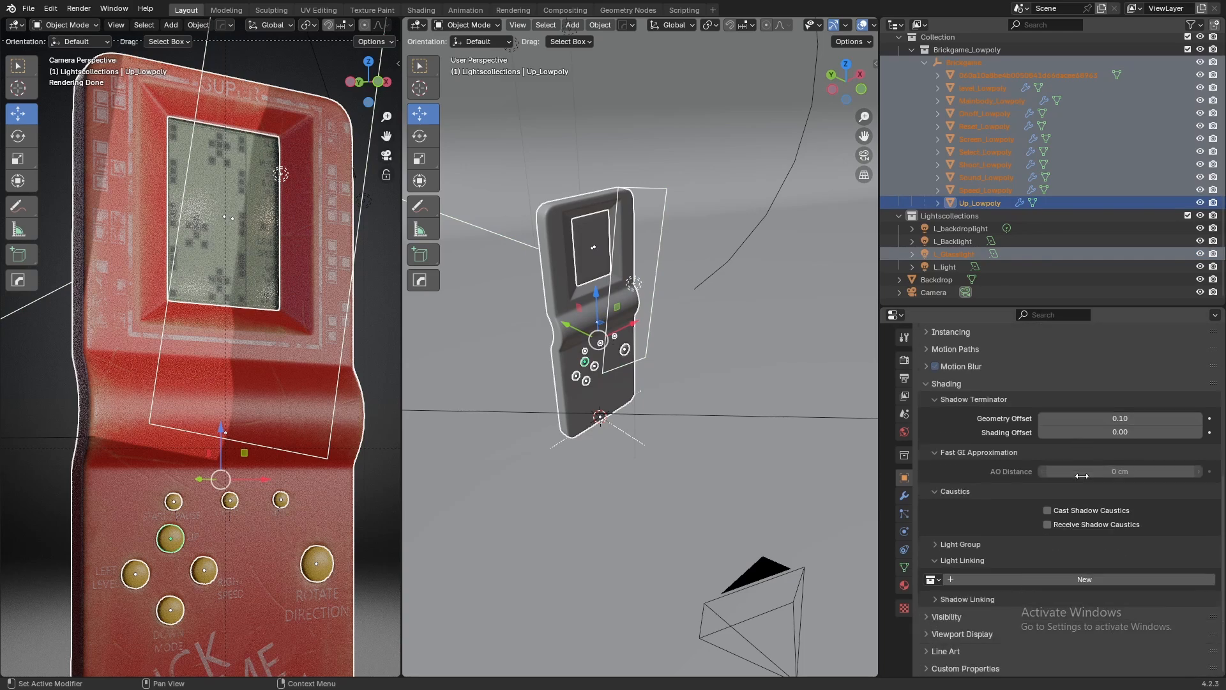
click(1056, 580)
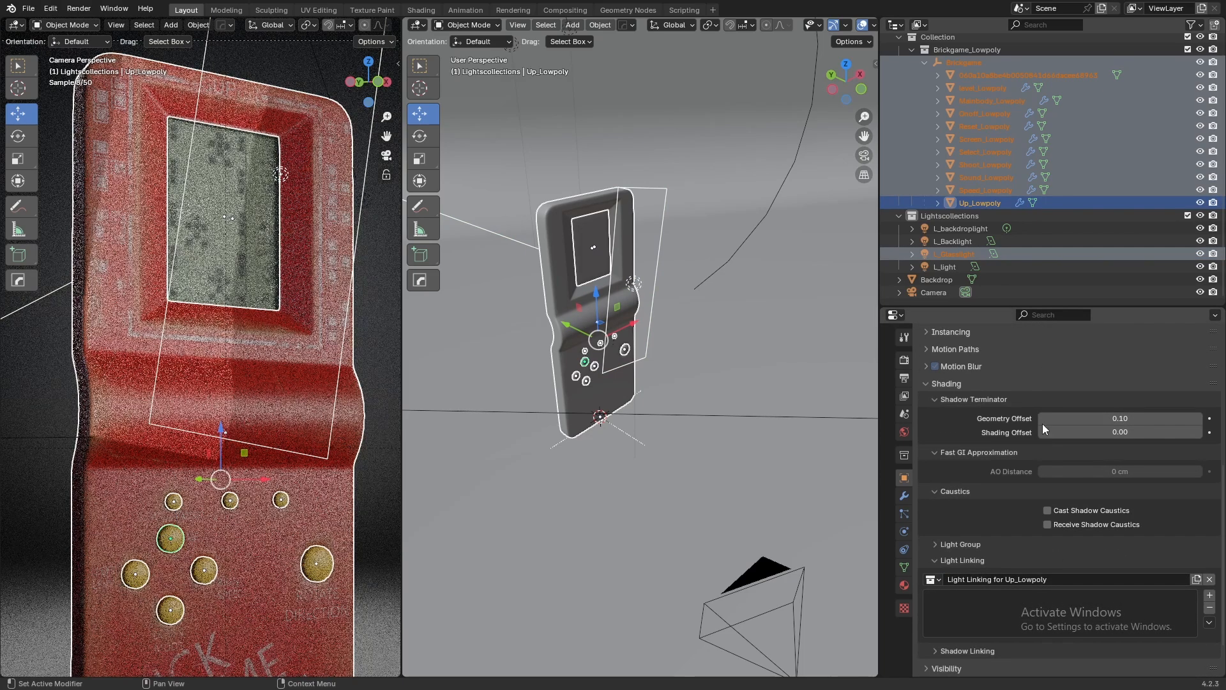
scroll(1053, 588, down, 1)
scroll(1052, 588, up, 1)
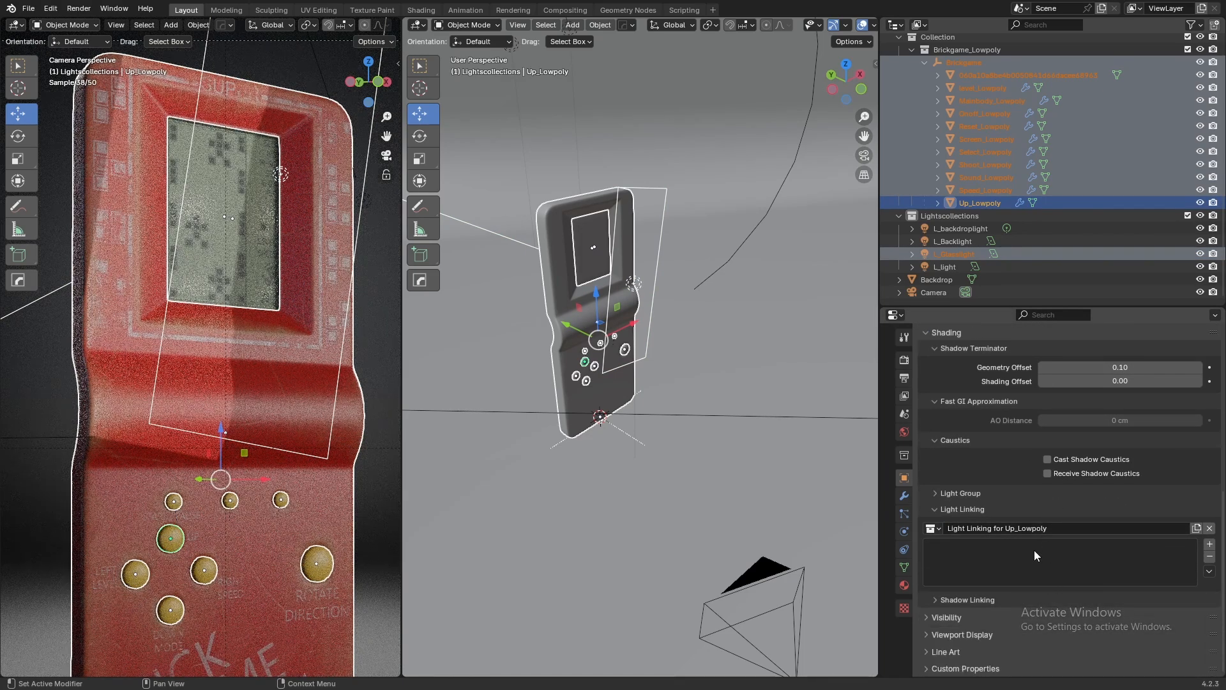
Try the whole Brickgame_Lowpoly collection in L_Glasslight's light linking list and remove it again
click(961, 254)
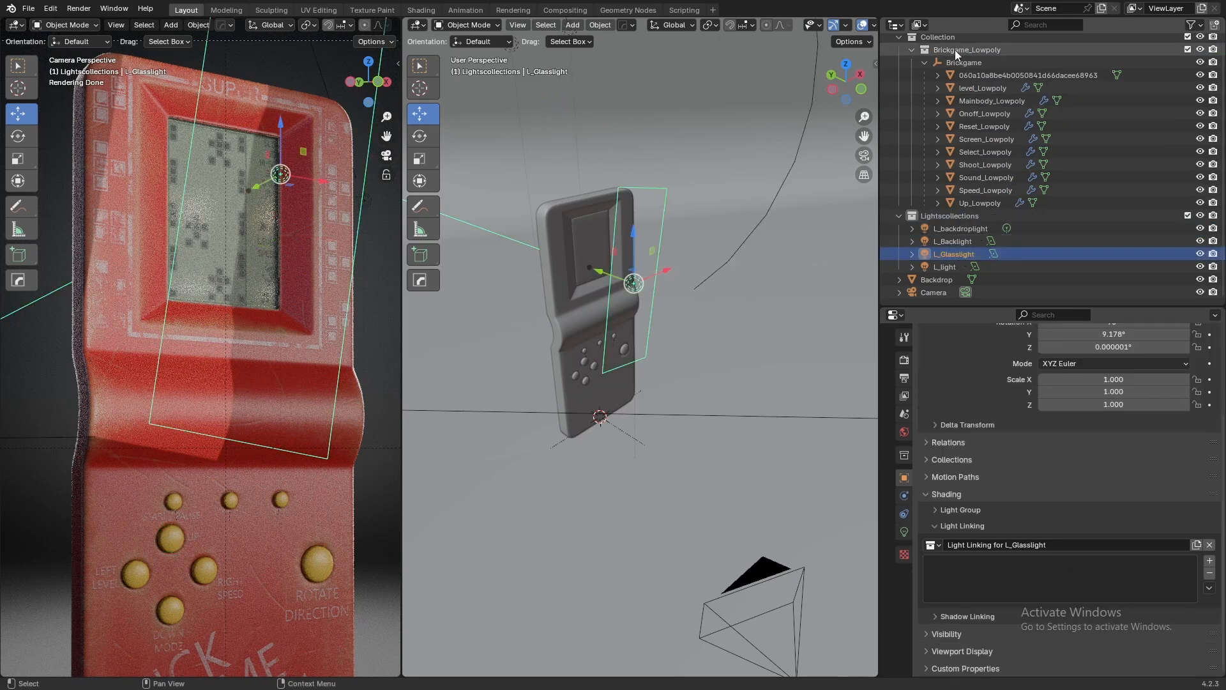
drag(956, 50, 1021, 573)
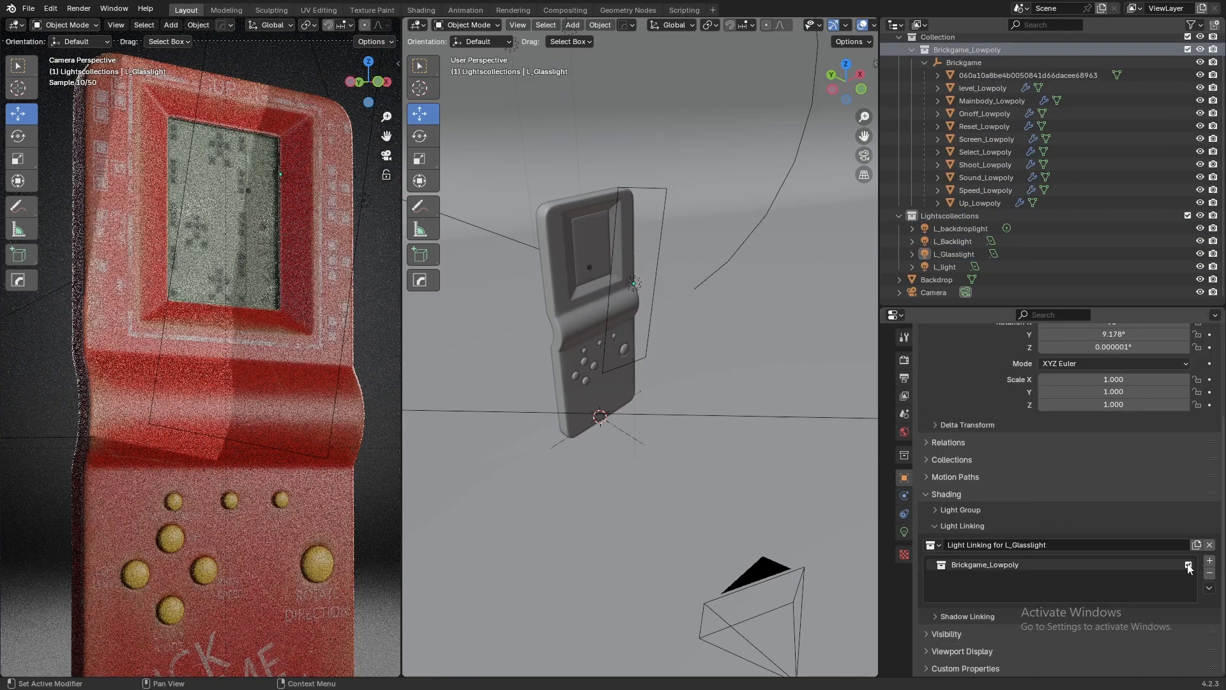
click(1210, 573)
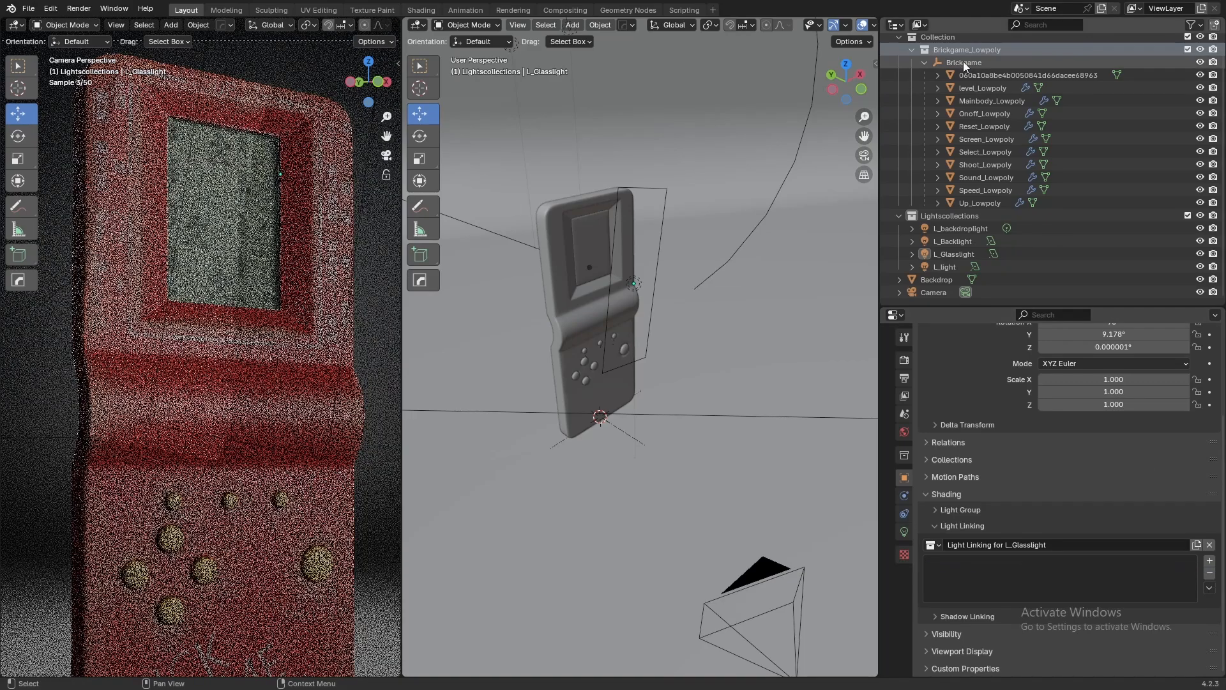
click(961, 74)
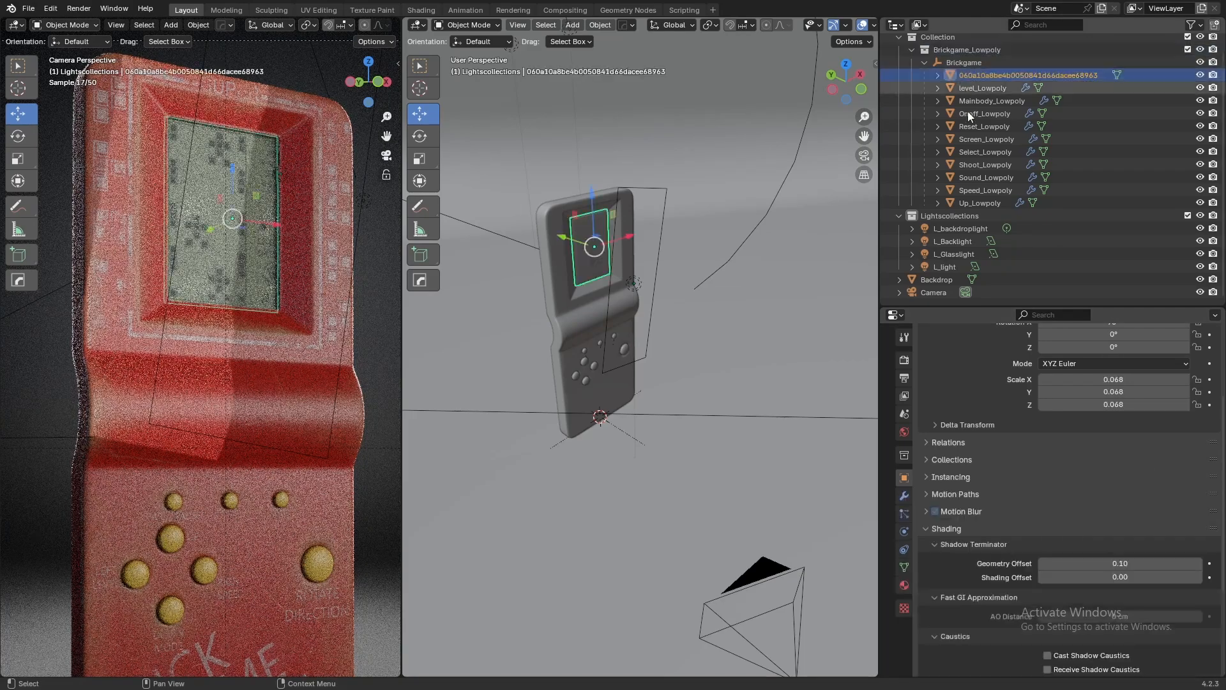
click(942, 254)
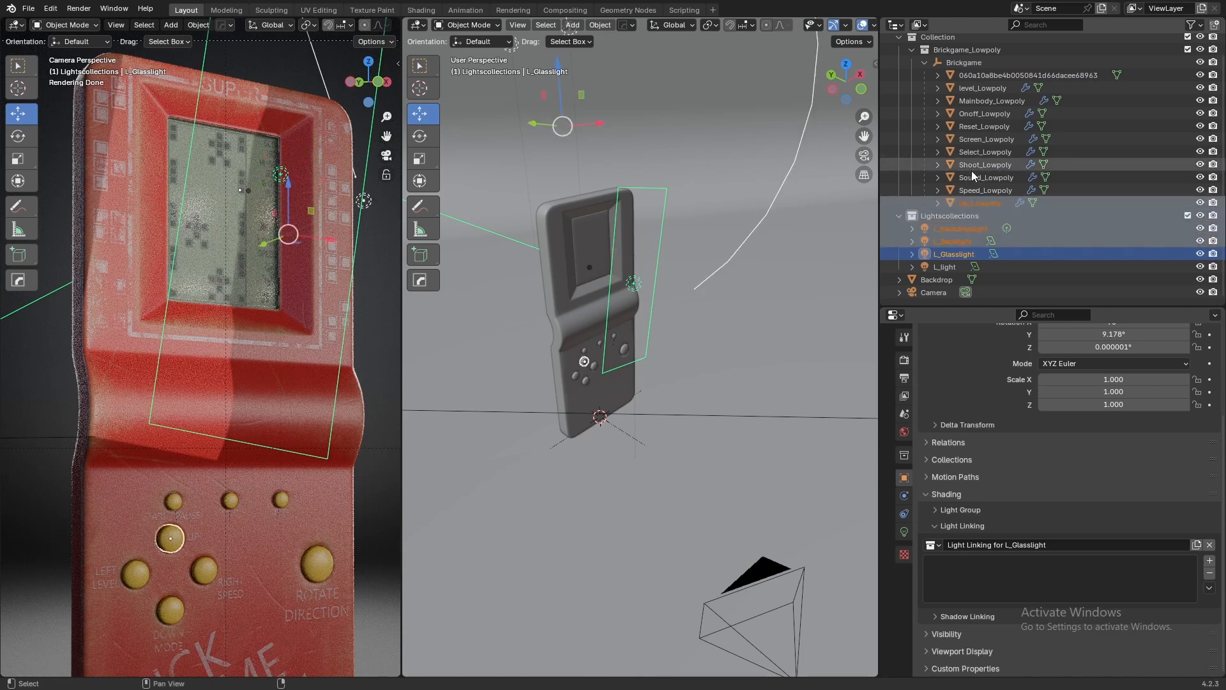
drag(957, 66, 971, 201)
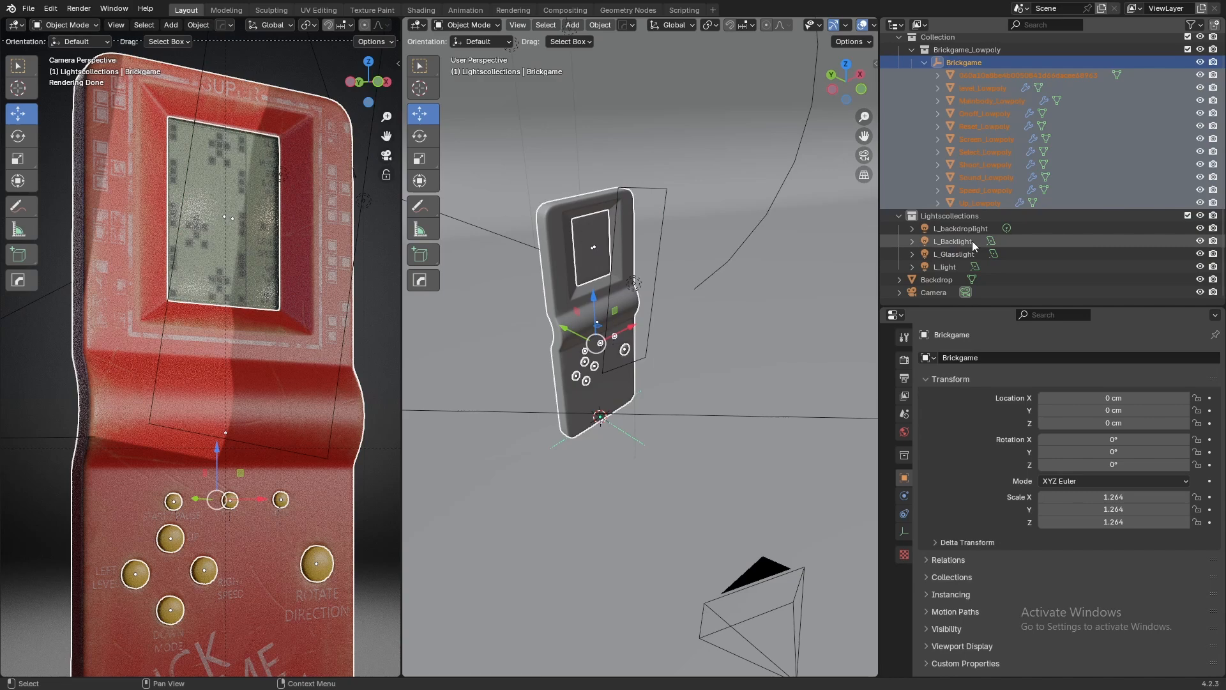
click(963, 75)
shift+click(985, 201)
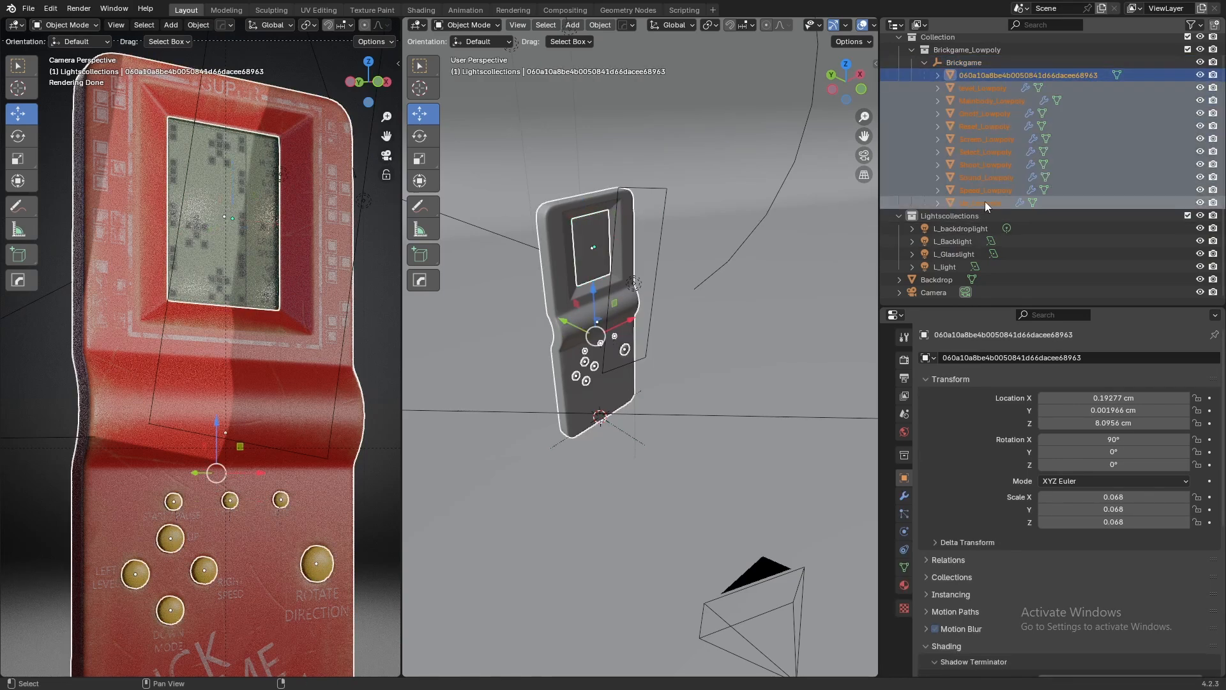
ctrl+click(957, 256)
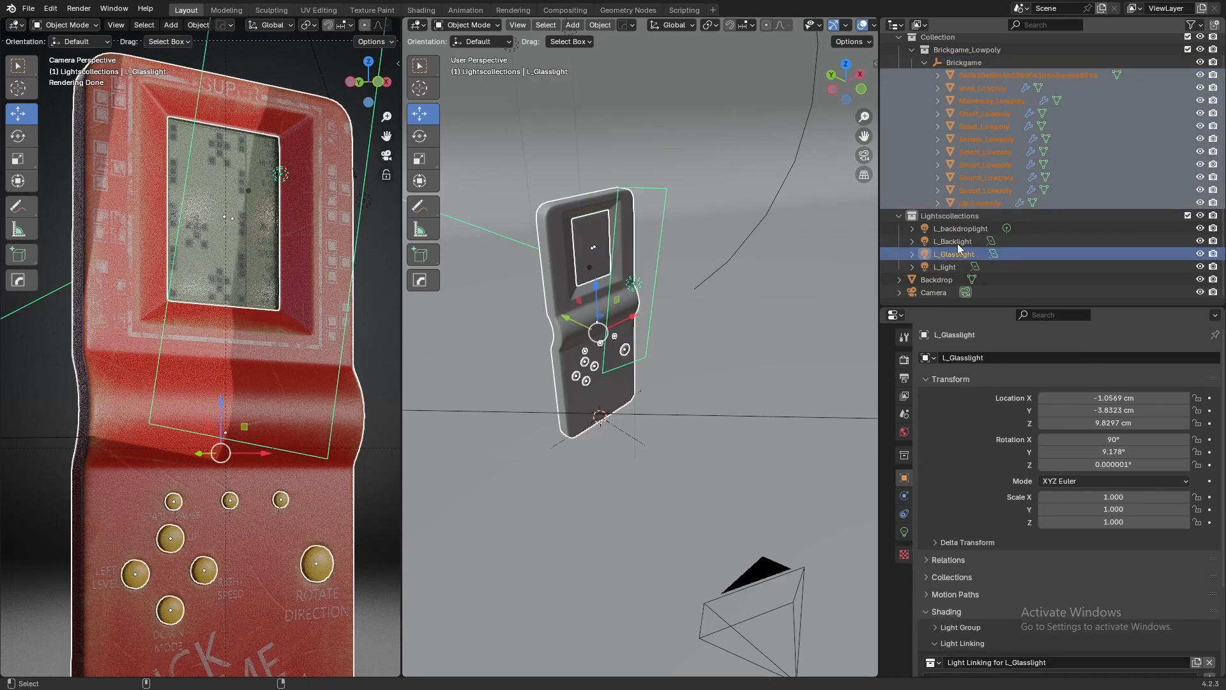
drag(957, 254, 1025, 387)
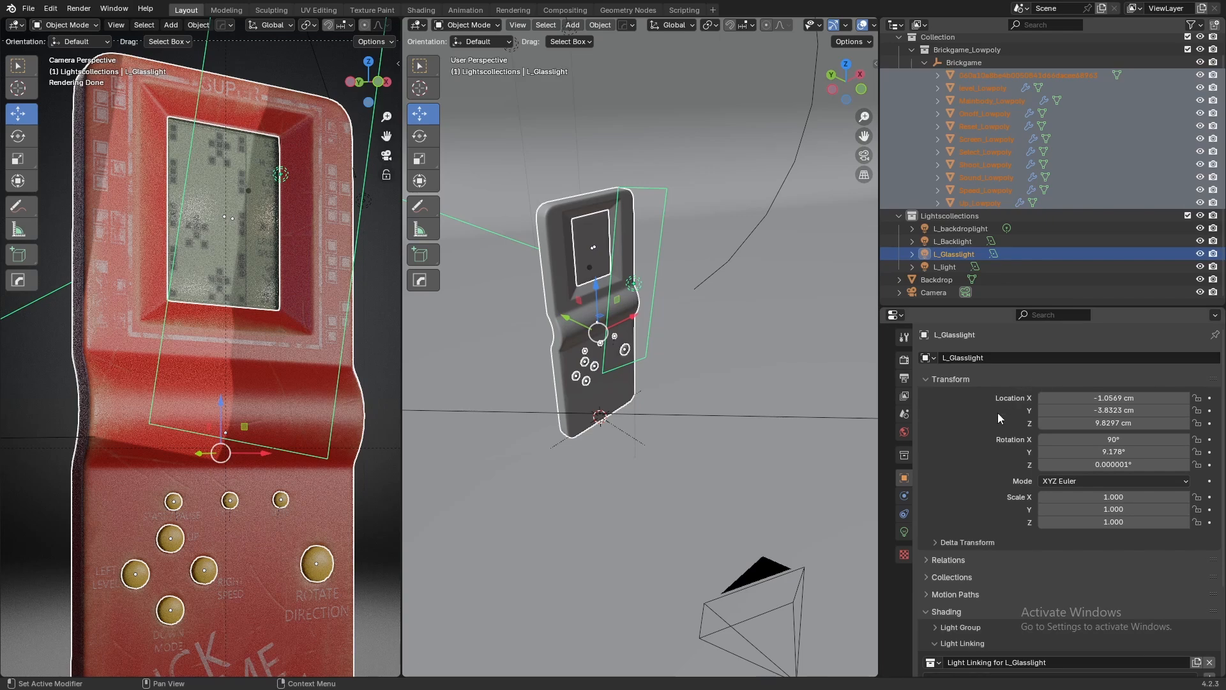
Add all Brickgame mesh parts, from the screen image plane to Up_Lowpoly, to L_Glasslight's light linking list
click(973, 78)
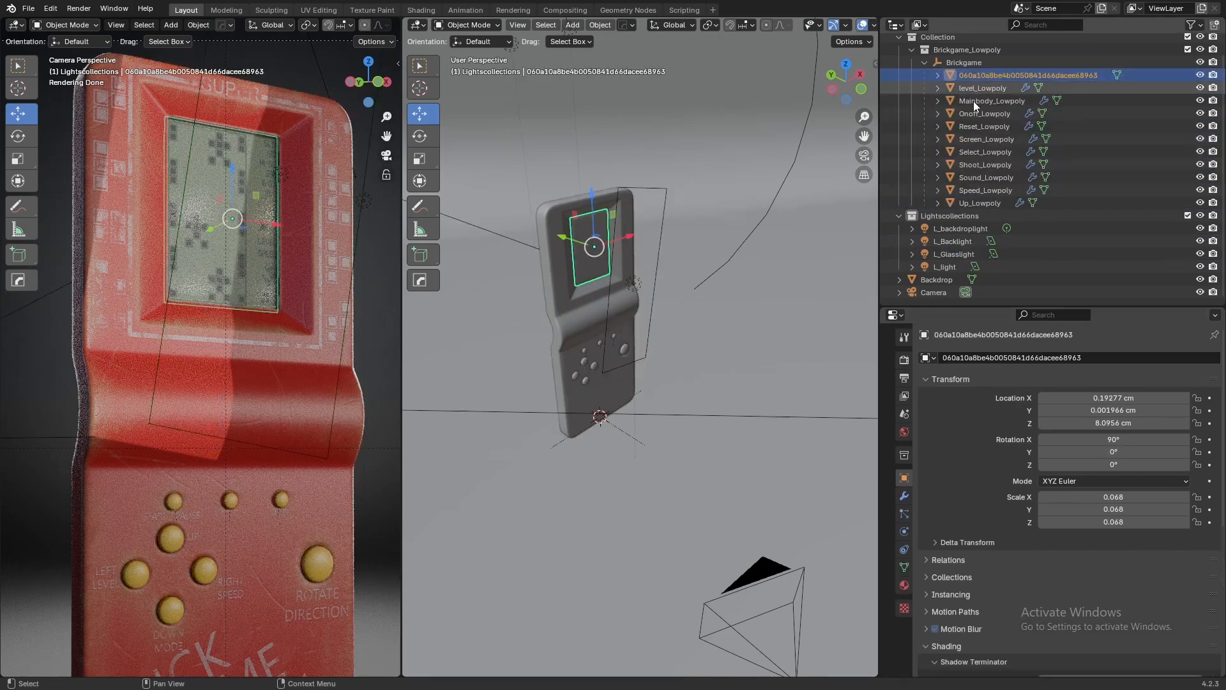
shift+click(979, 202)
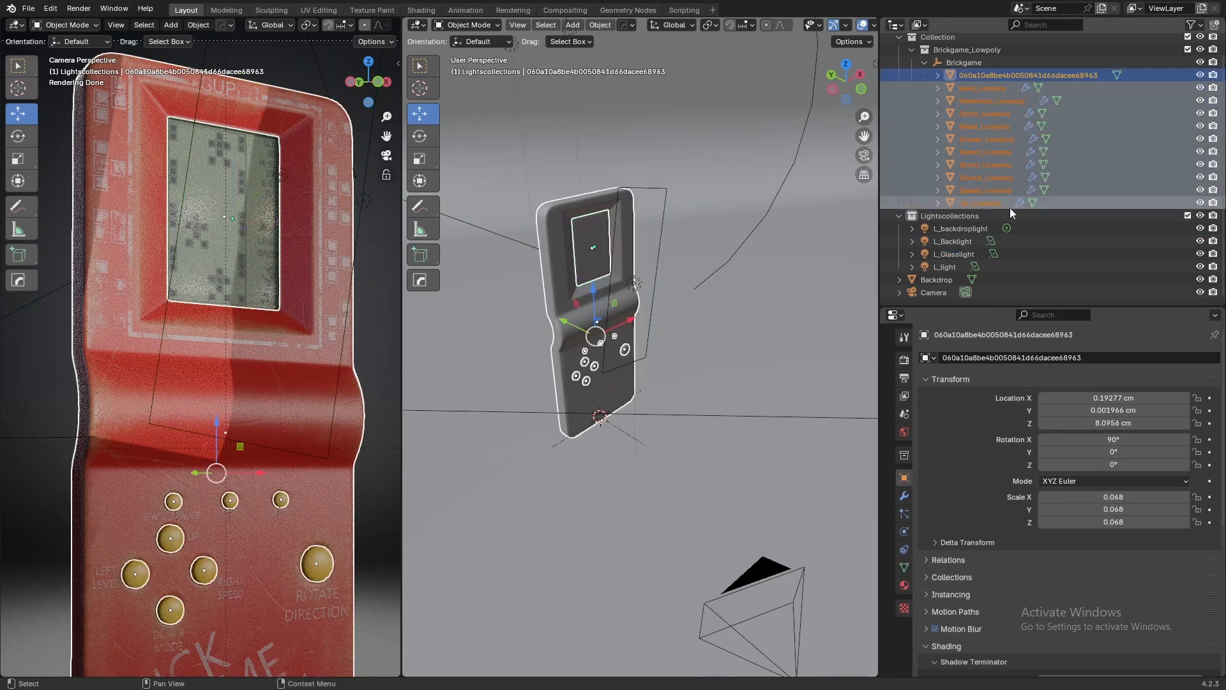
ctrl+click(964, 254)
scroll(1111, 570, down, 4)
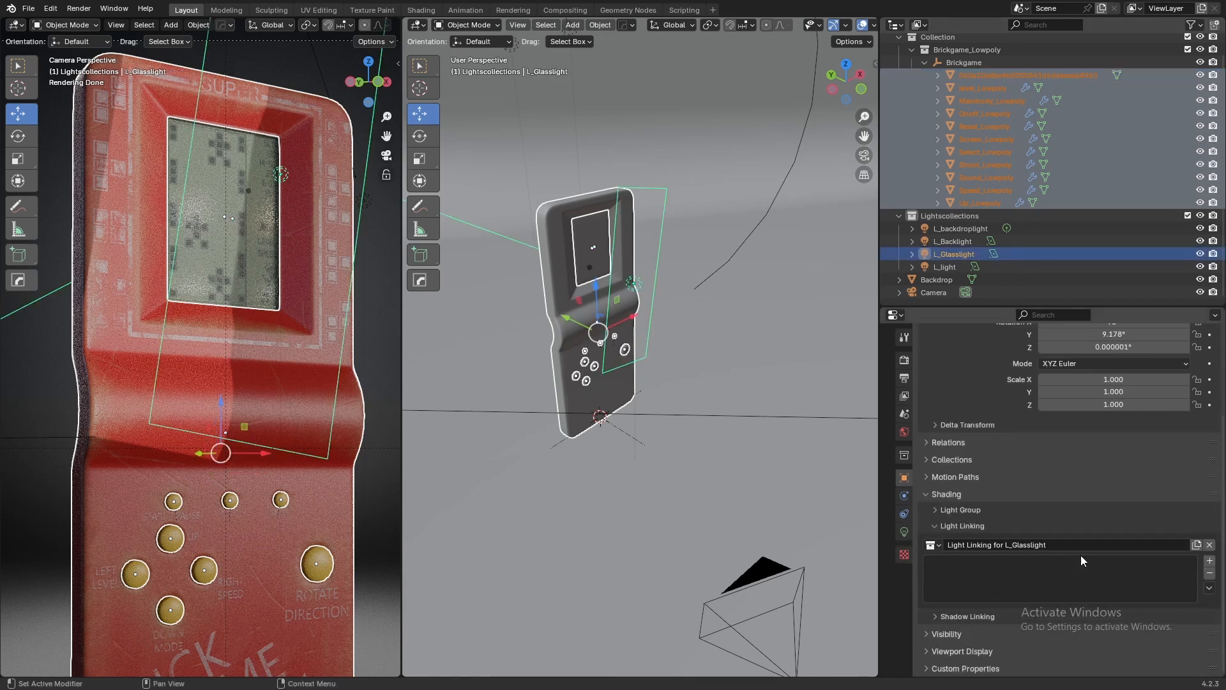
drag(987, 177, 992, 577)
drag(993, 578, 993, 578)
scroll(1102, 479, down, 4)
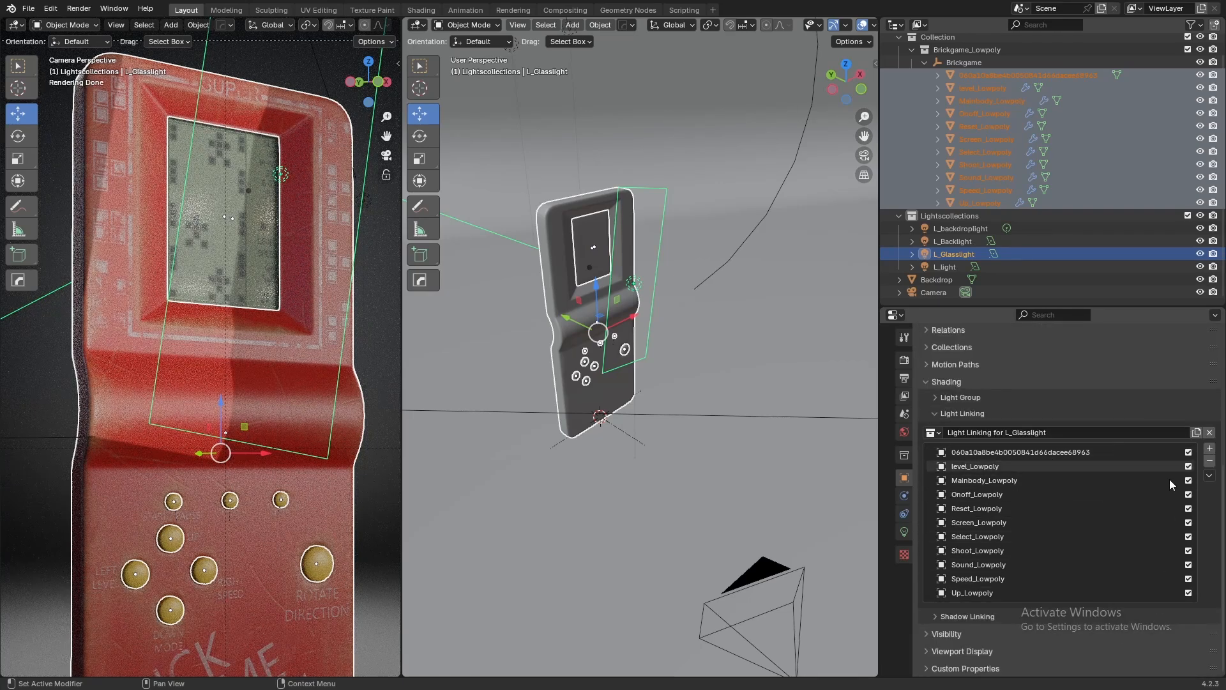
In L_Glasslight's light linking list, exclude every Brickgame part except Screen_Lowpoly
click(264, 258)
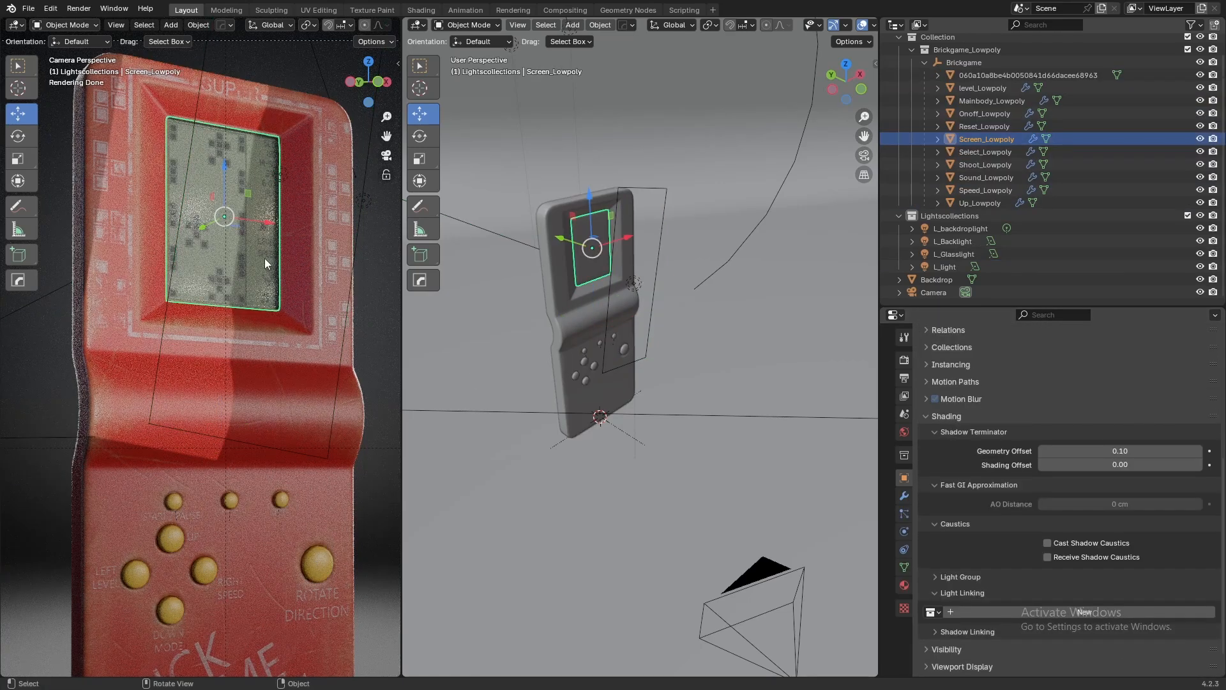
scroll(755, 216, up, 5)
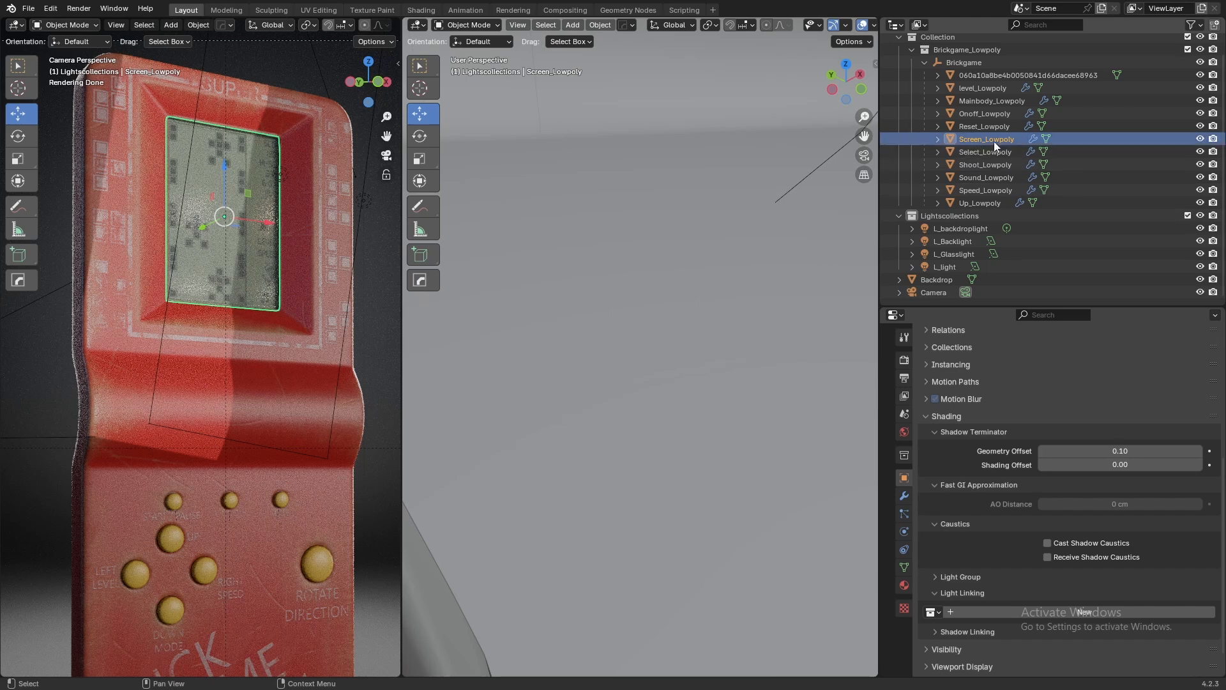
click(953, 254)
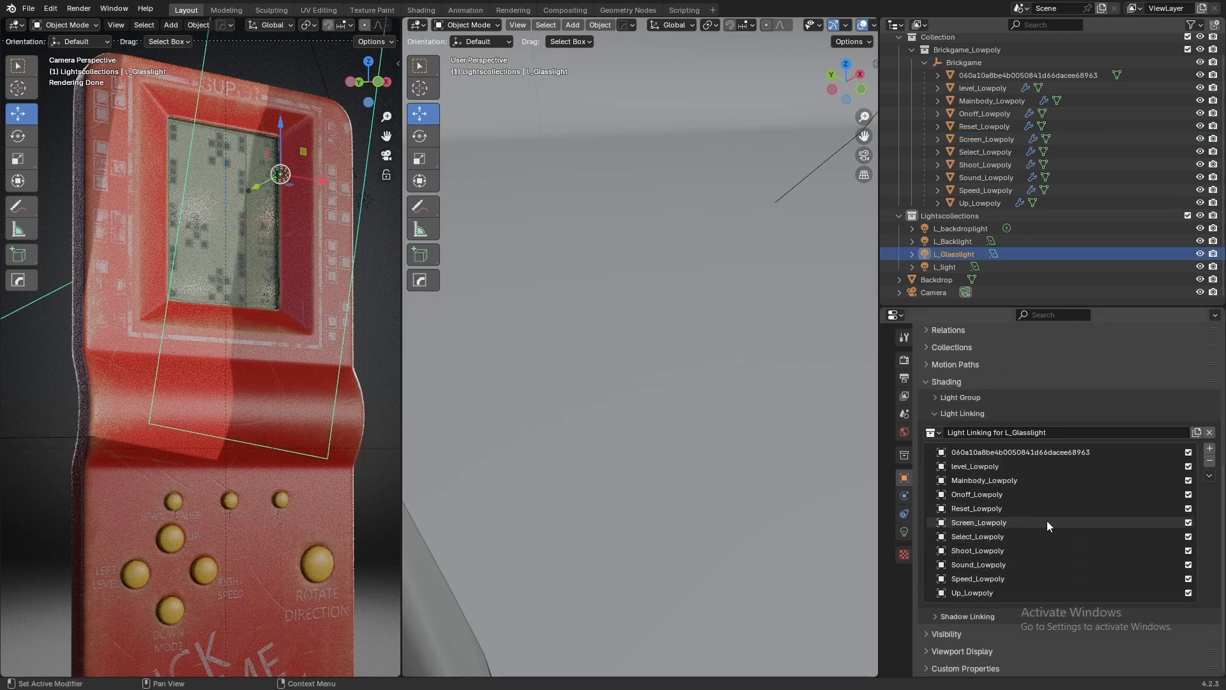
drag(1189, 508, 1189, 453)
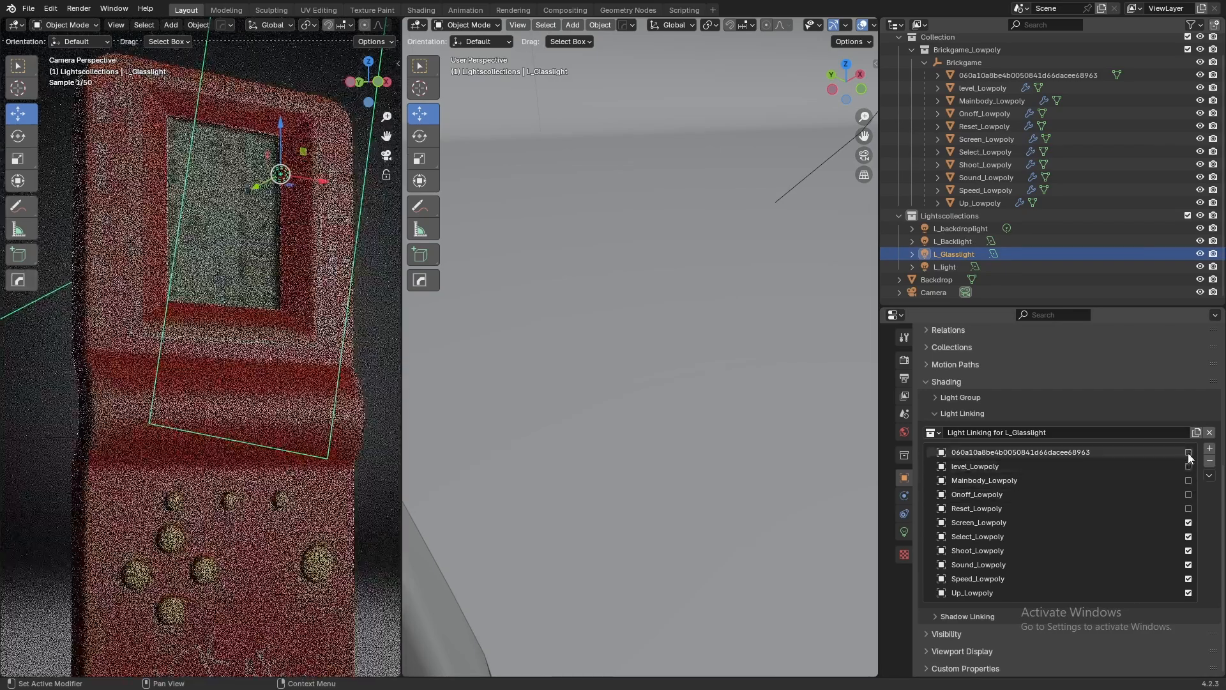
scroll(1156, 474, up, 1)
scroll(1156, 474, down, 1)
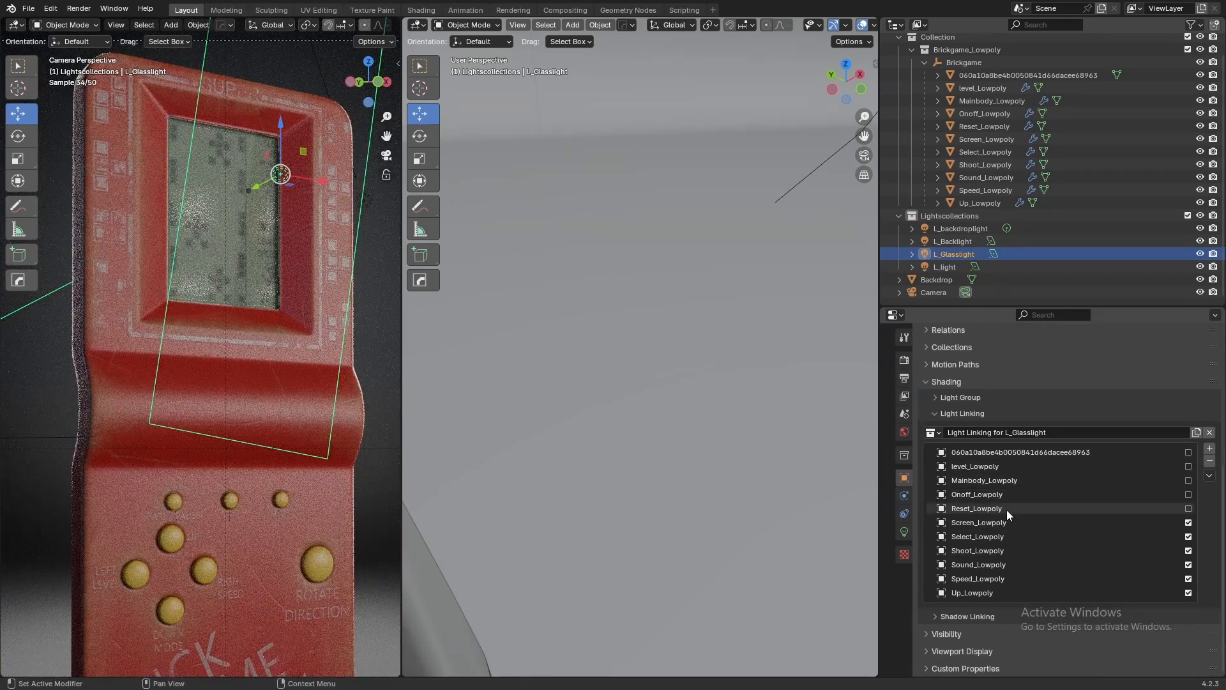
click(1189, 537)
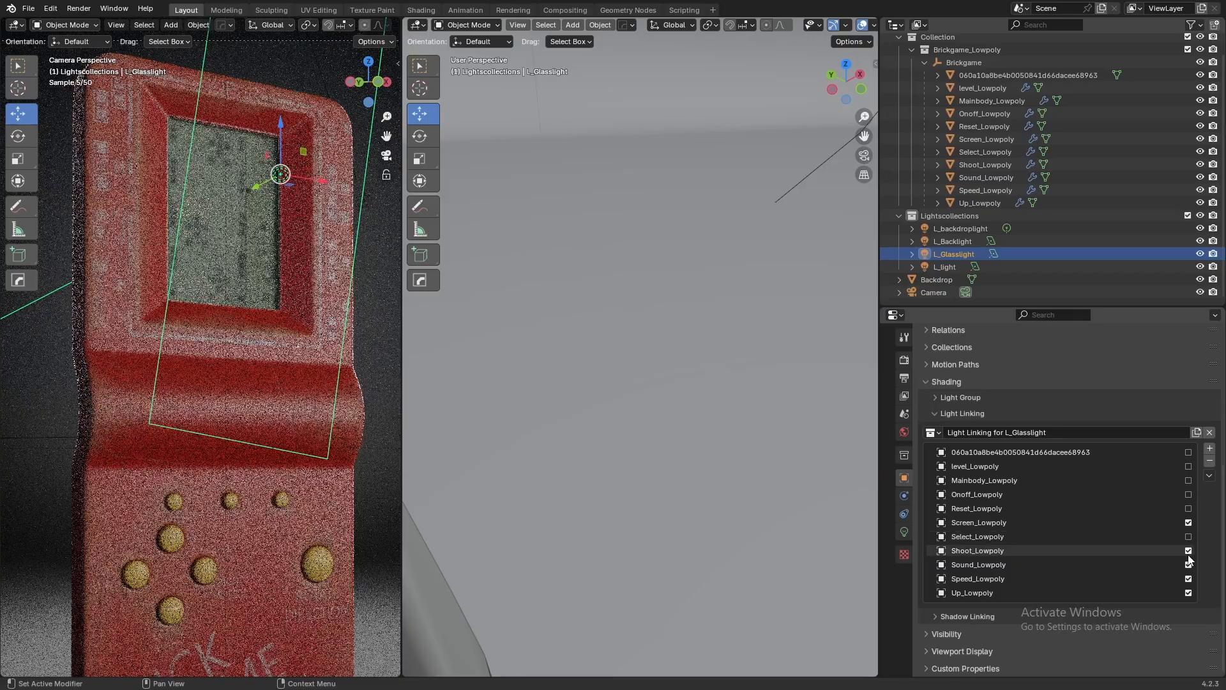
click(1189, 564)
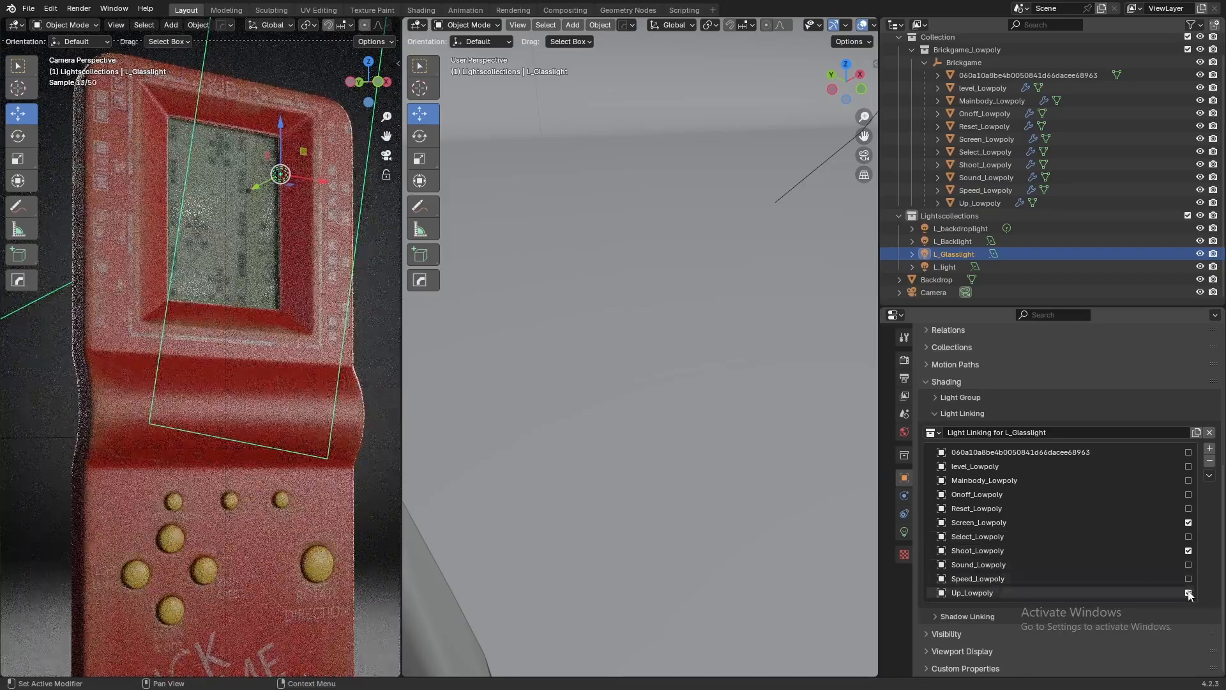
click(1189, 593)
click(1189, 550)
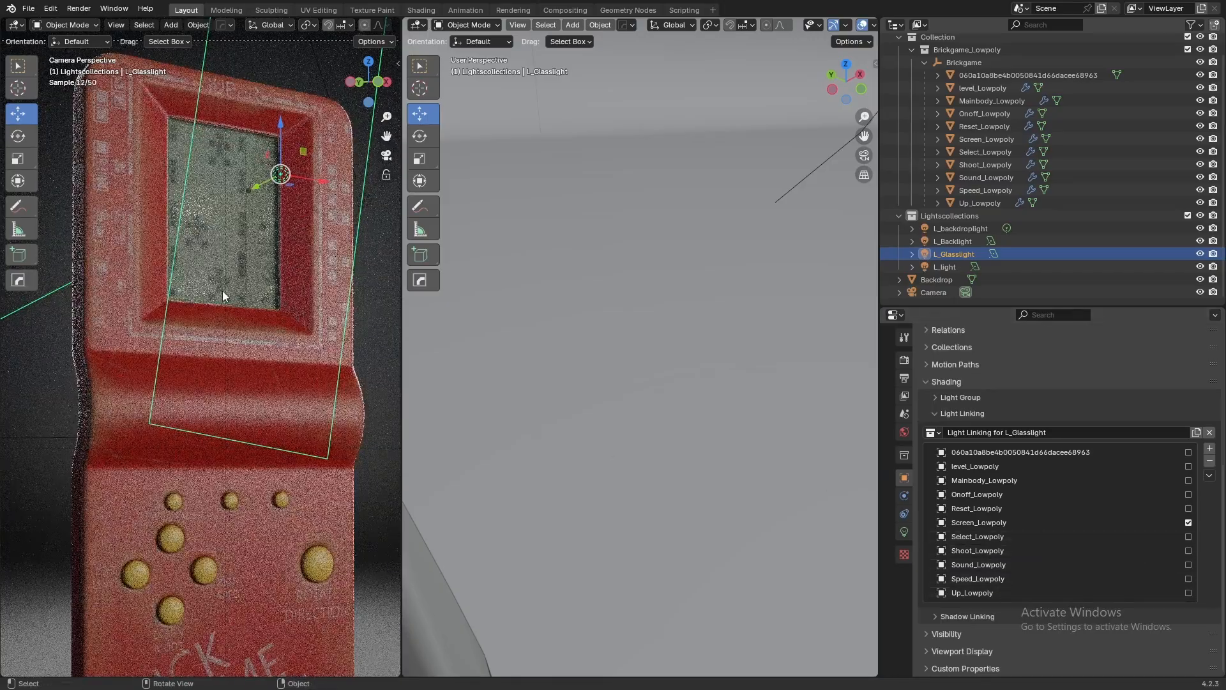
Examine L_Glasslight's effect on the screen glass from the camera and from a closer front angle, toggling a linked part off and on
scroll(267, 247, down, 2)
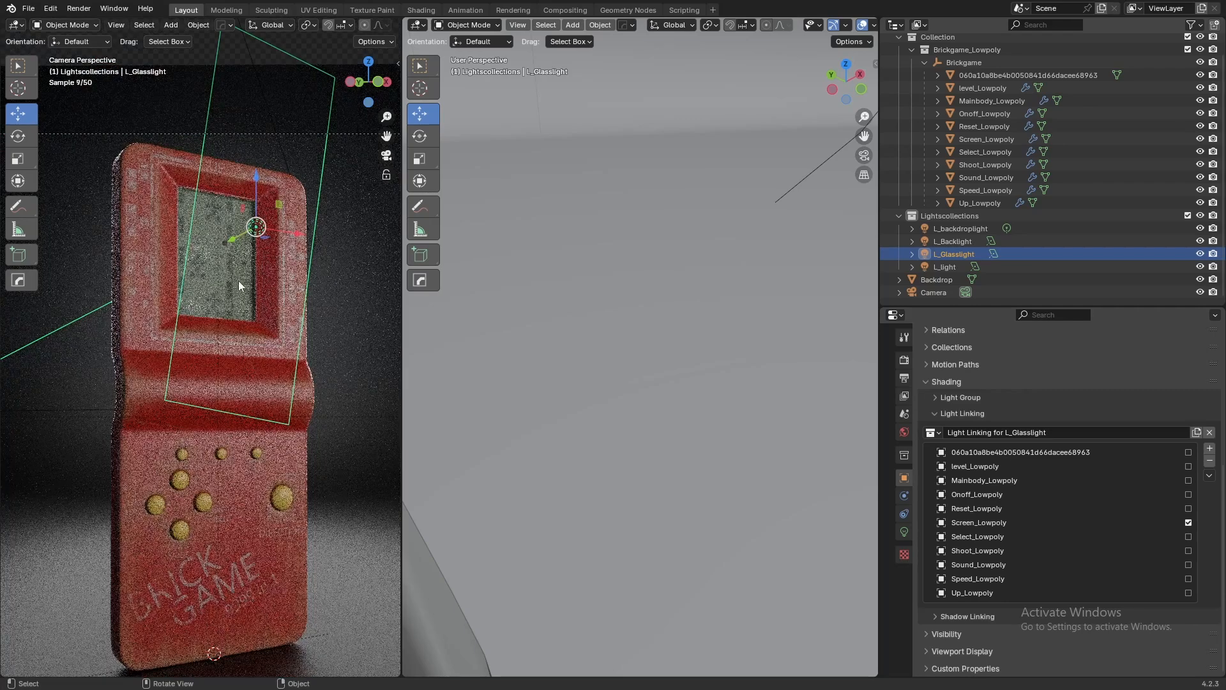
click(236, 281)
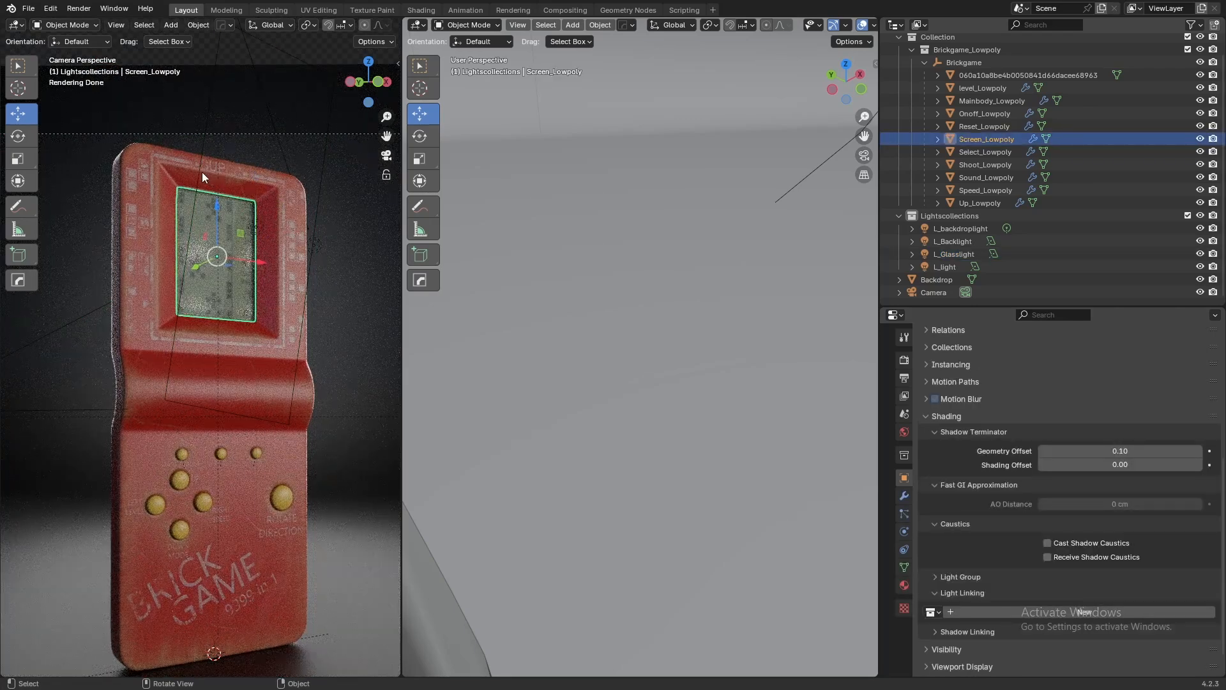
click(255, 227)
click(240, 267)
click(256, 227)
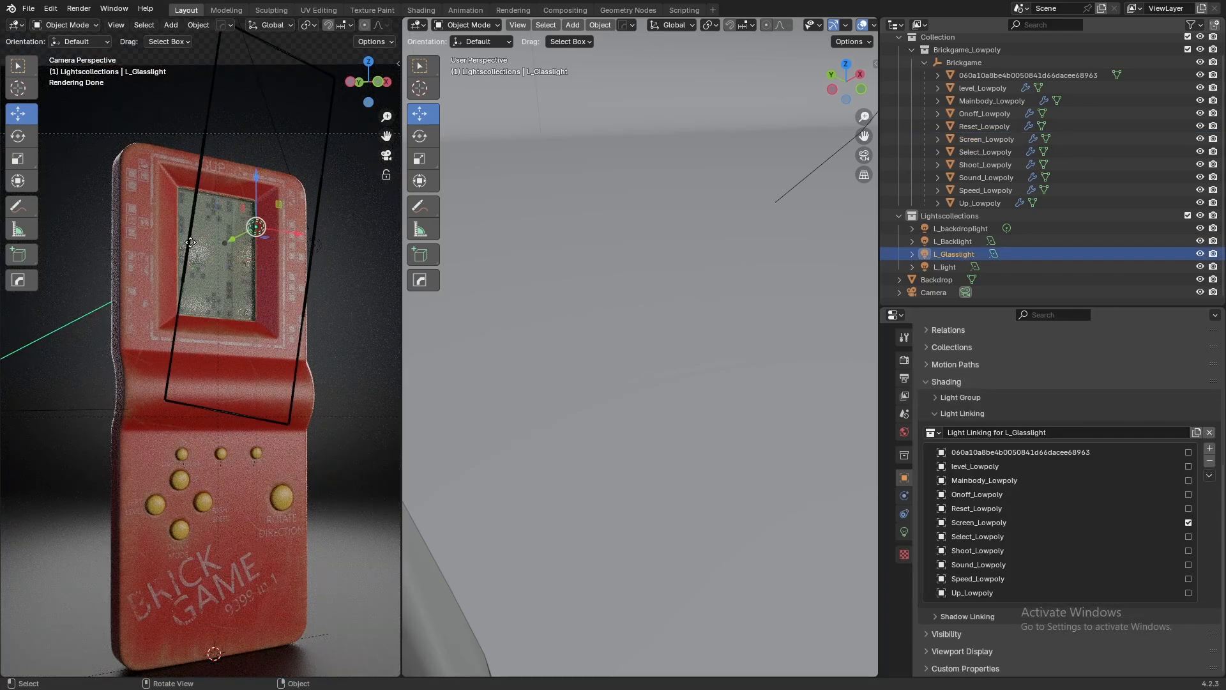
click(1189, 537)
click(1189, 537)
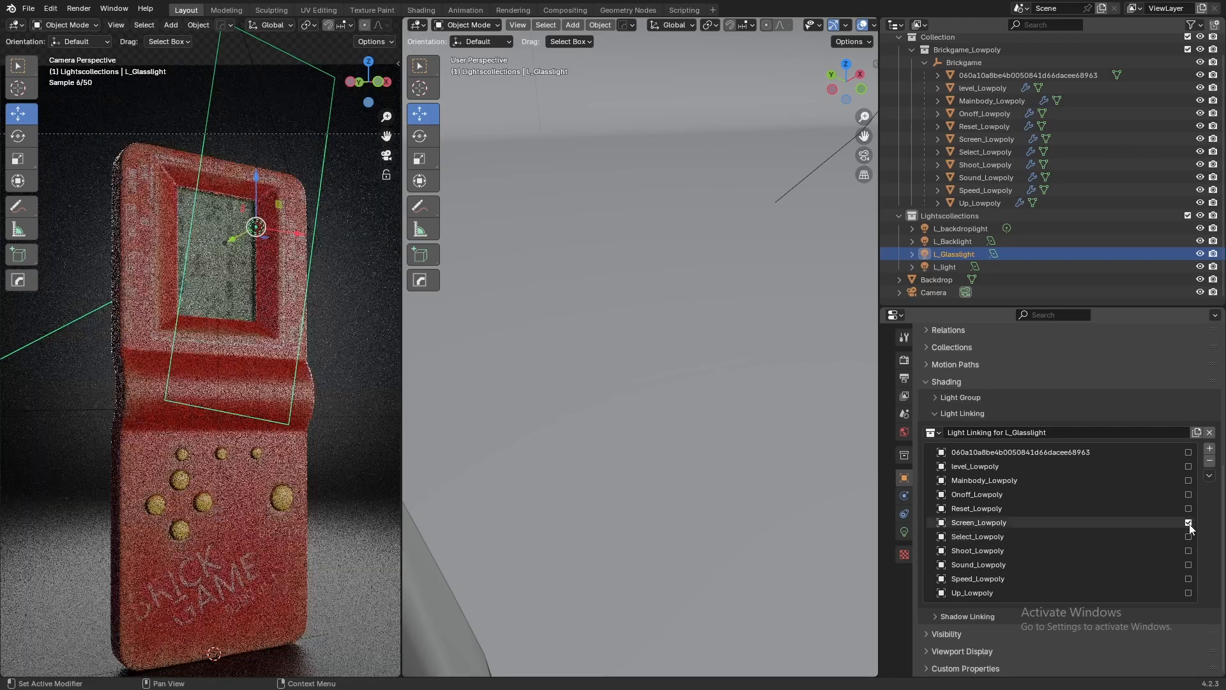
middle_drag(255, 299, 226, 308)
scroll(213, 280, up, 3)
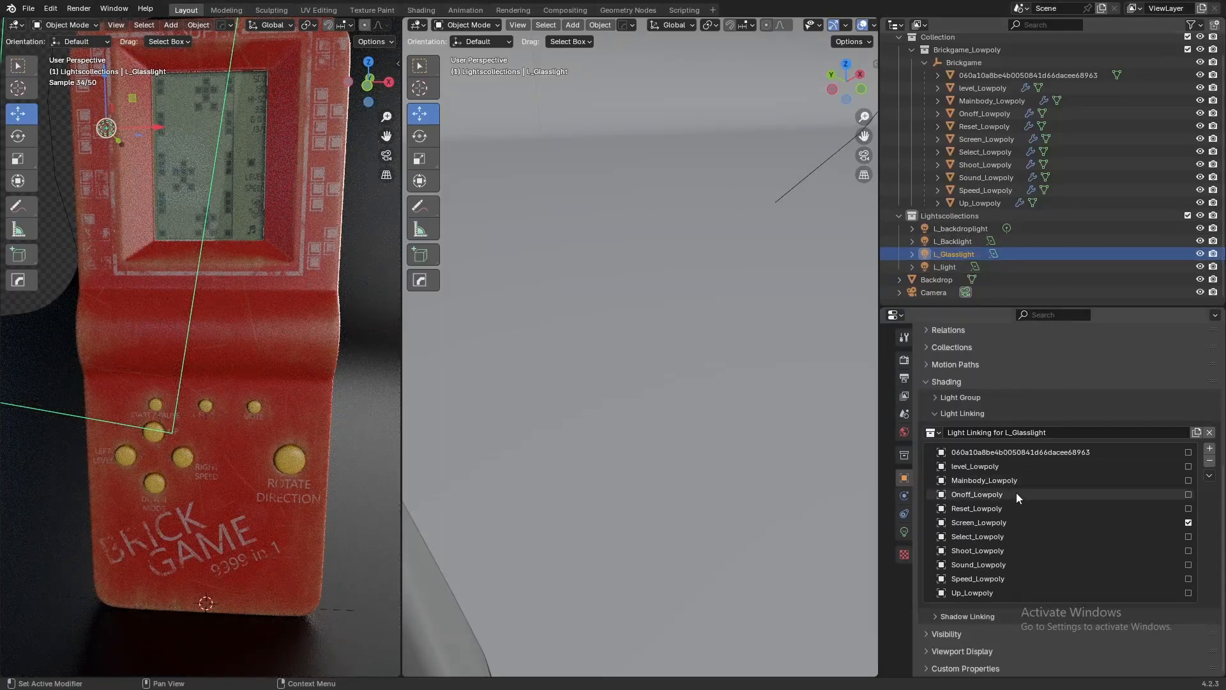
Include the screen image plane and Onoff_Lowpoly in L_Glasslight's light linking, toggling Reset_Lowpoly and level_Lowpoly on and off again
scroll(1177, 538, up, 1)
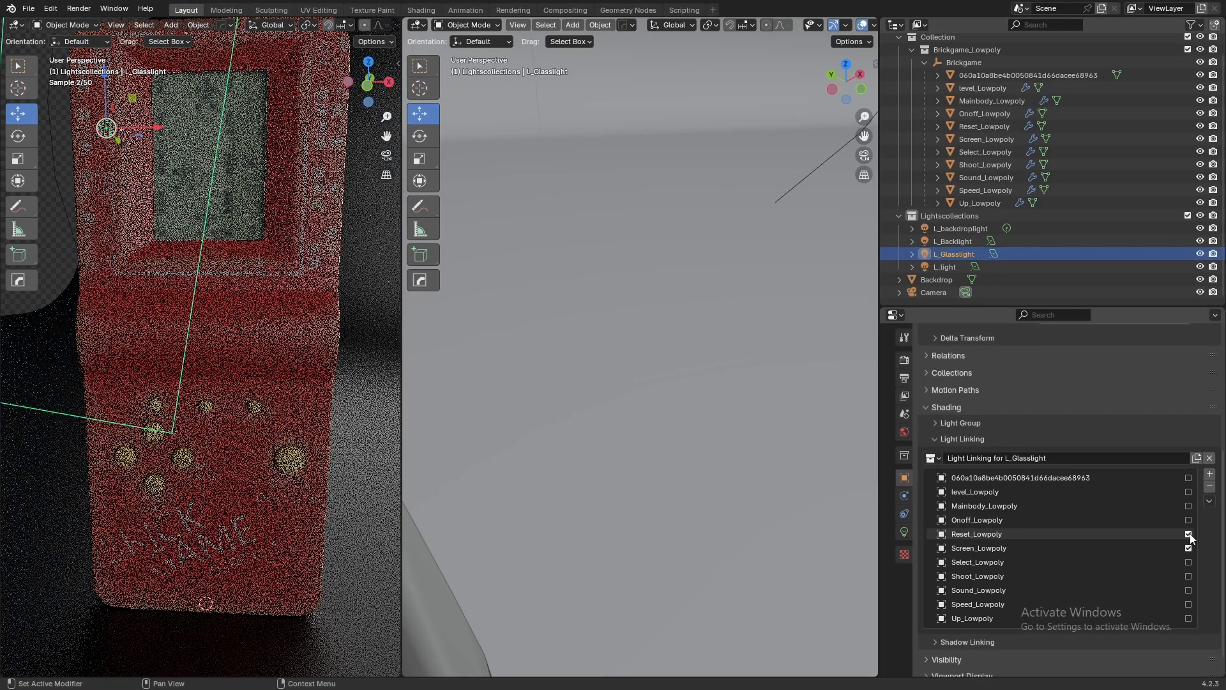
click(1189, 520)
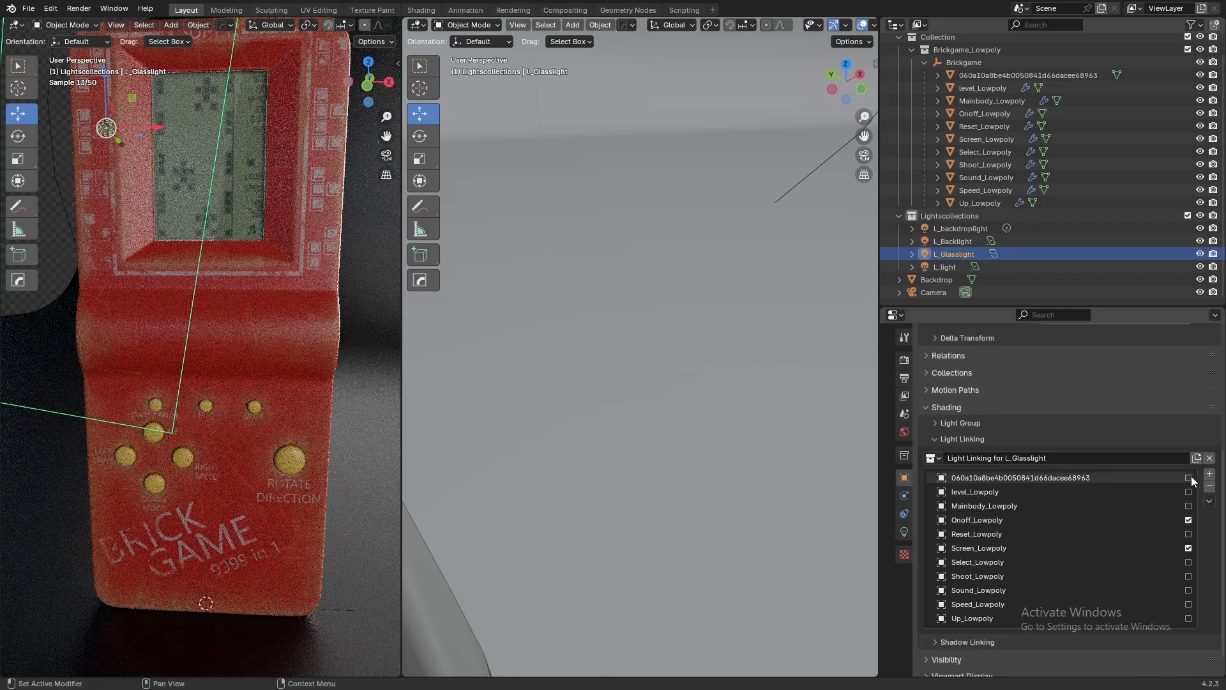
click(1189, 478)
click(1189, 491)
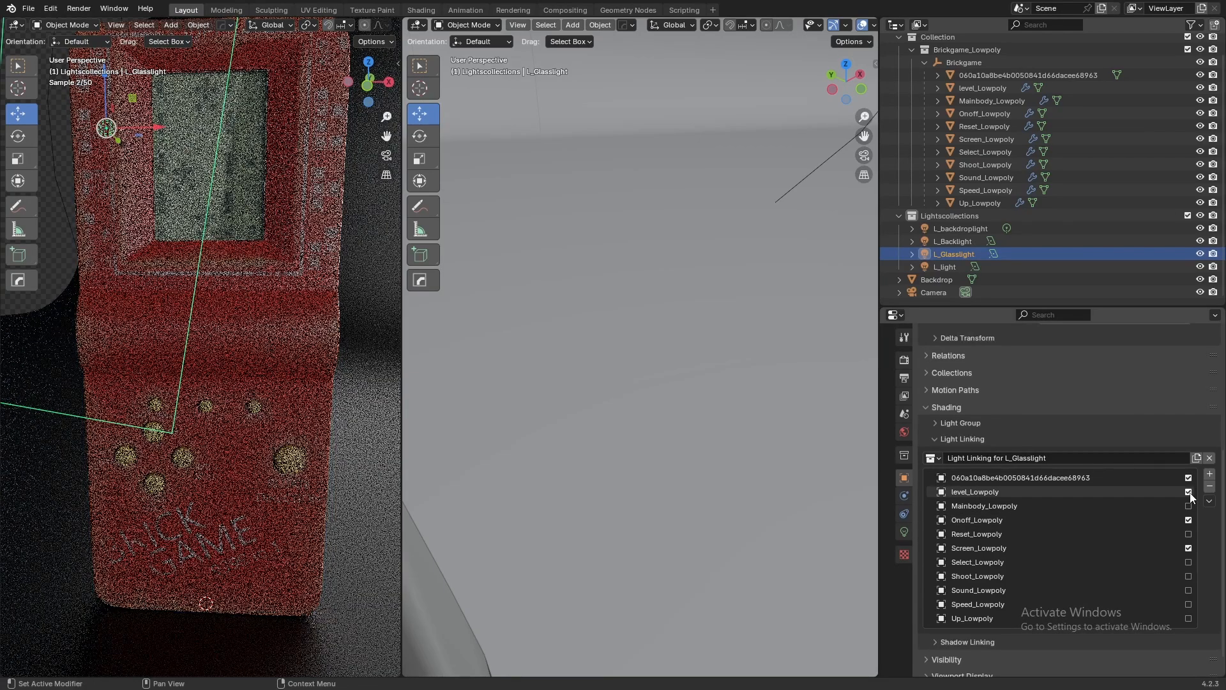
click(1188, 492)
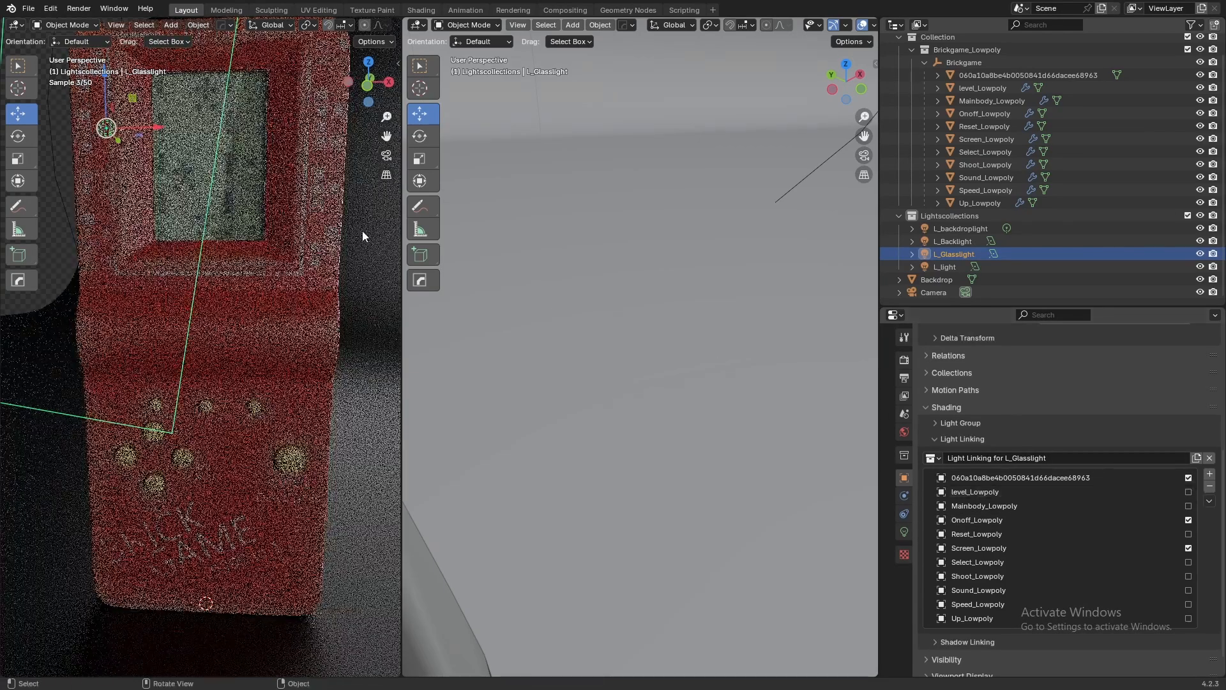
click(984, 75)
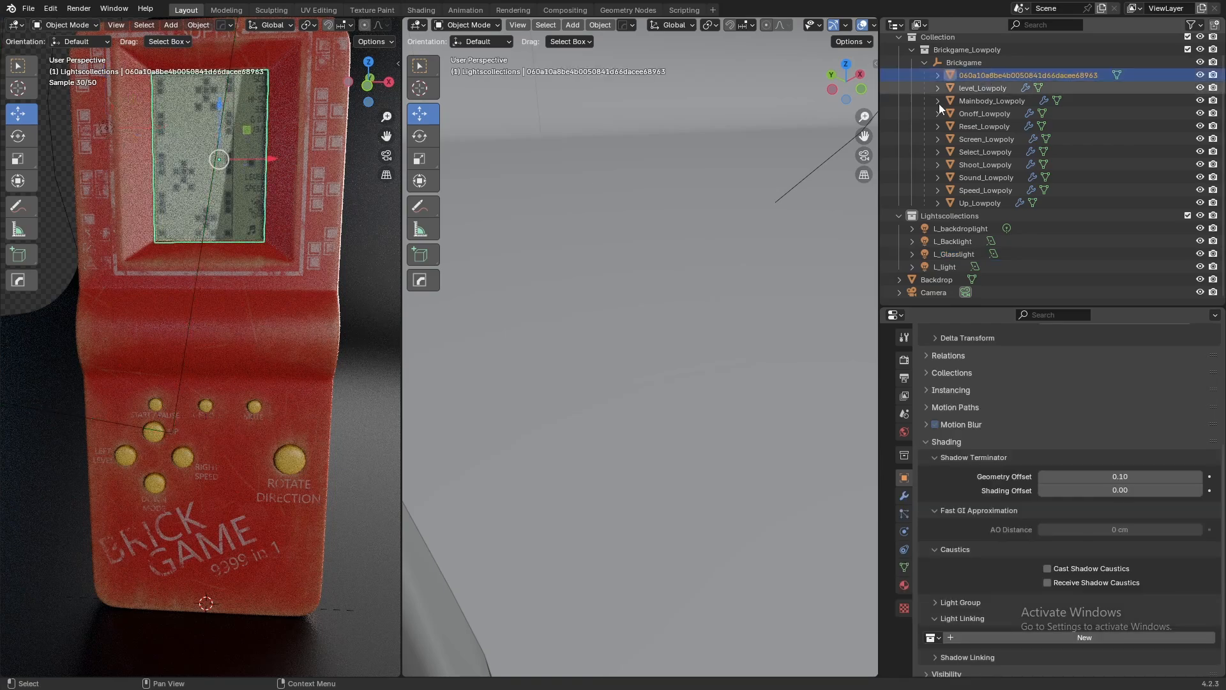
click(952, 253)
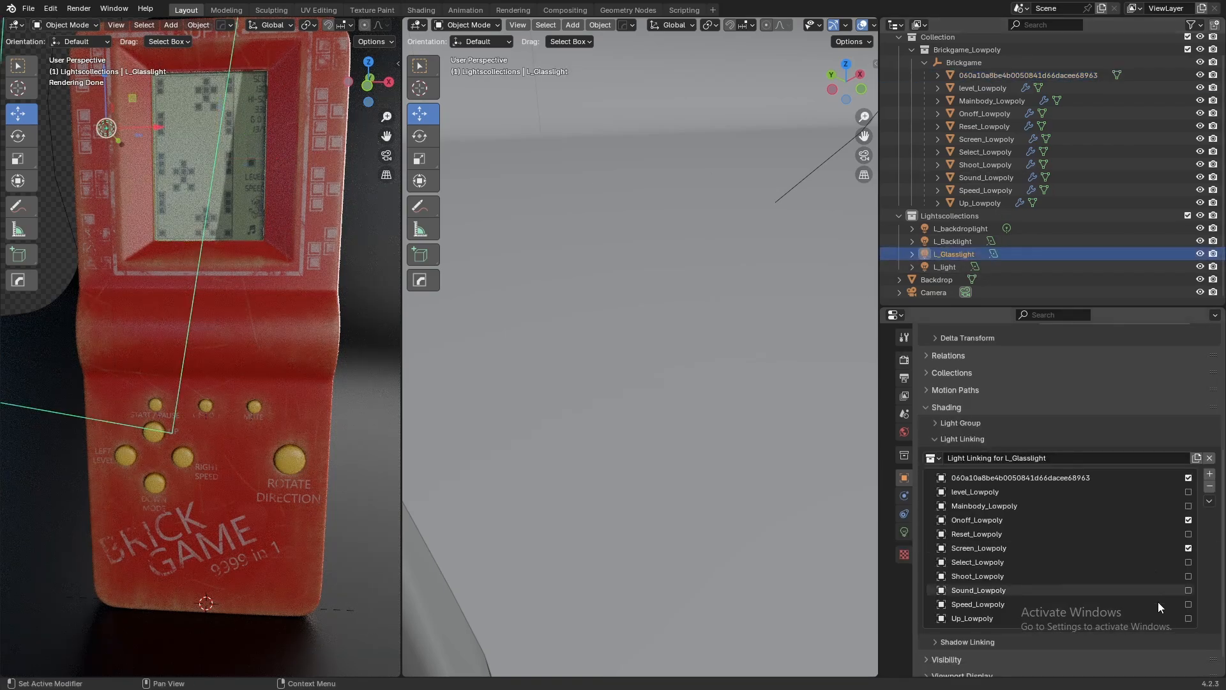
Exclude Onoff_Lowpoly and Screen_Lowpoly from L_Glasslight's light linking, leaving only the screen image plane included
click(1189, 520)
click(1189, 520)
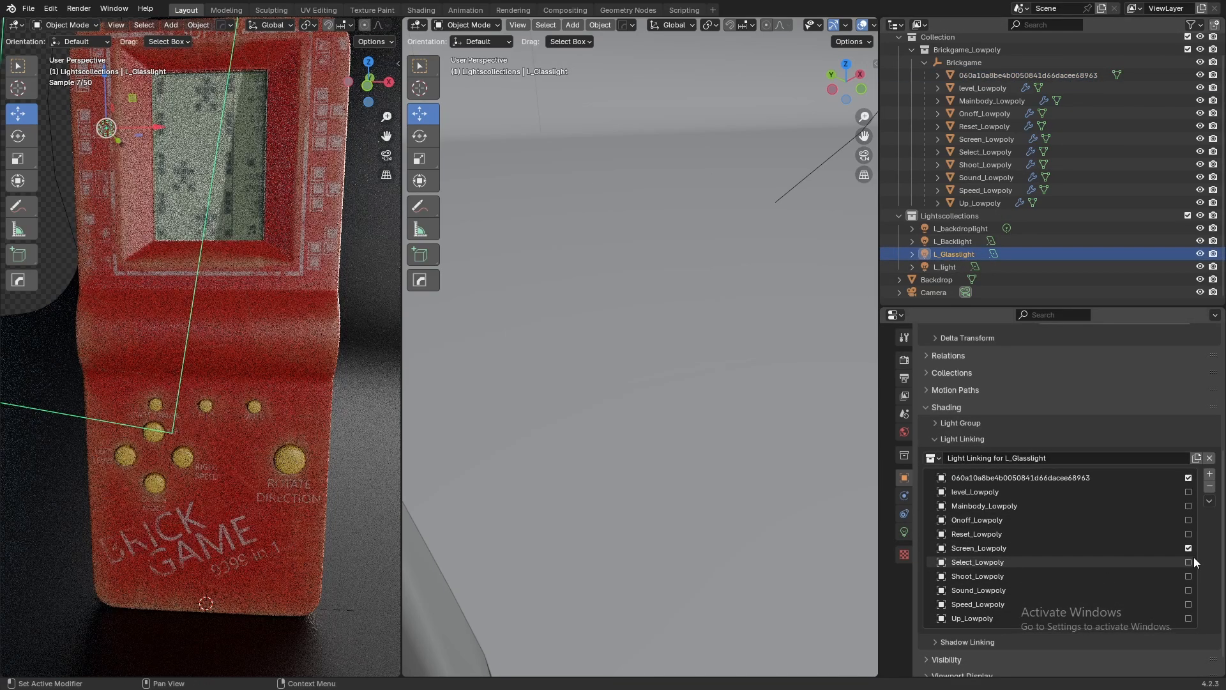
click(1189, 548)
click(973, 476)
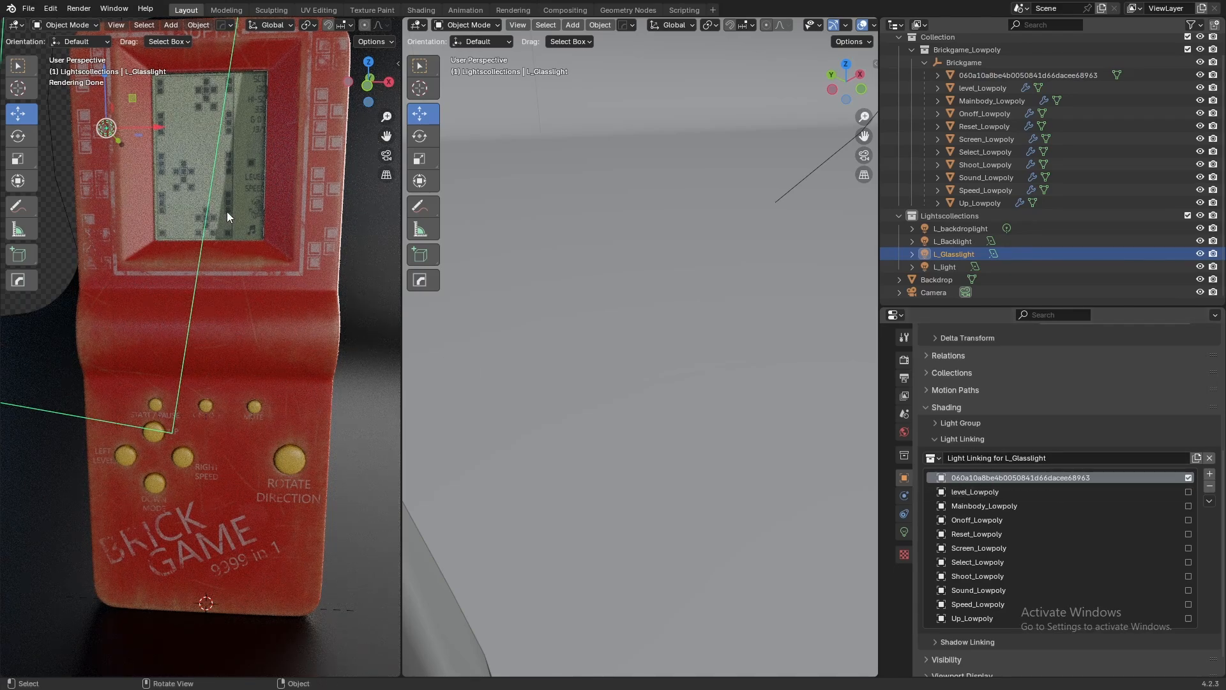
Return to the camera view and merge the two 3D viewports into one large rendered view
key(KP_0)
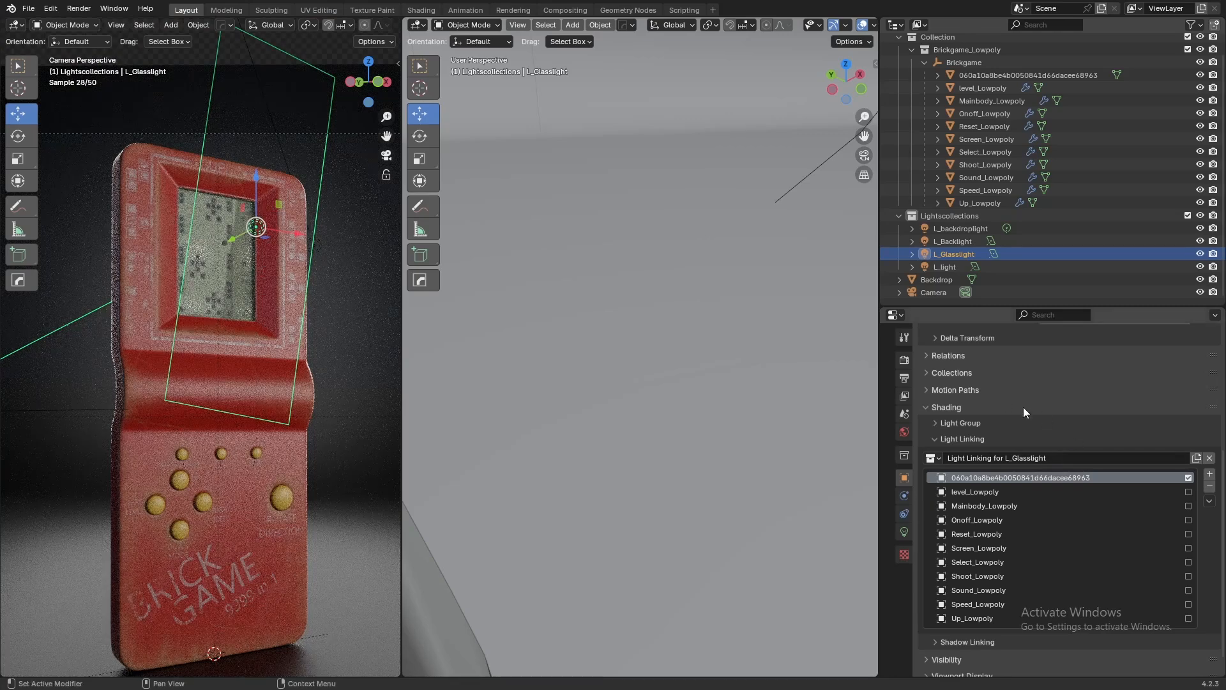
click(934, 458)
click(1077, 436)
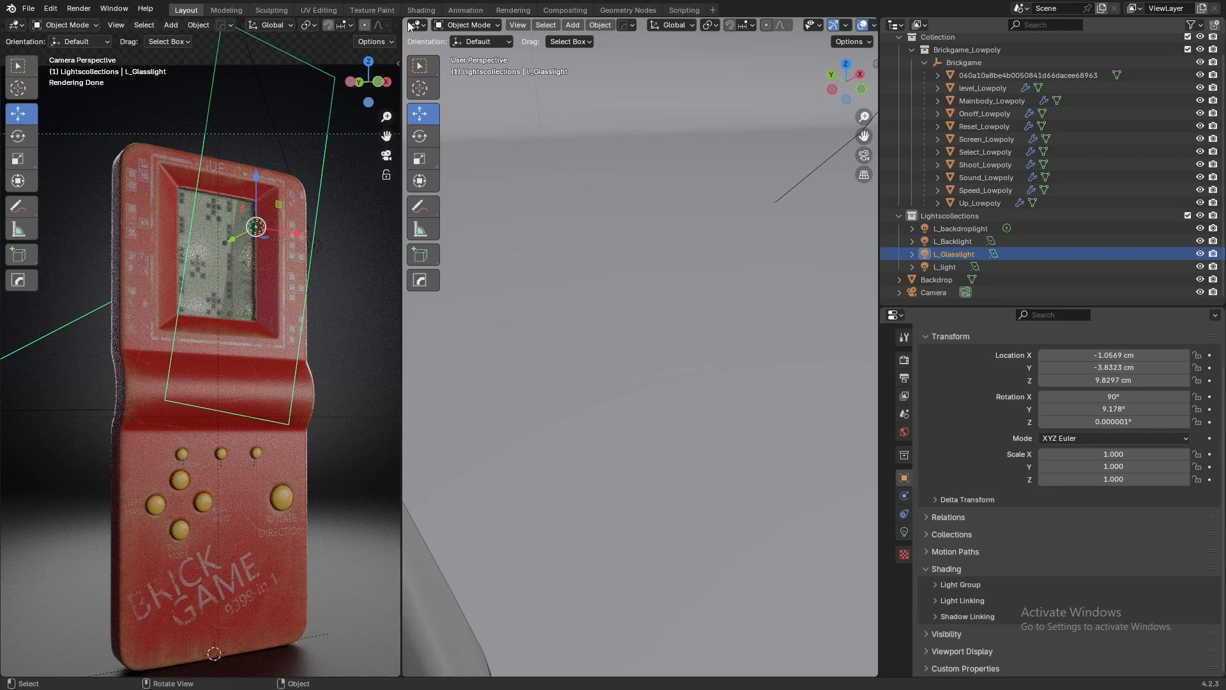
drag(408, 28, 835, 238)
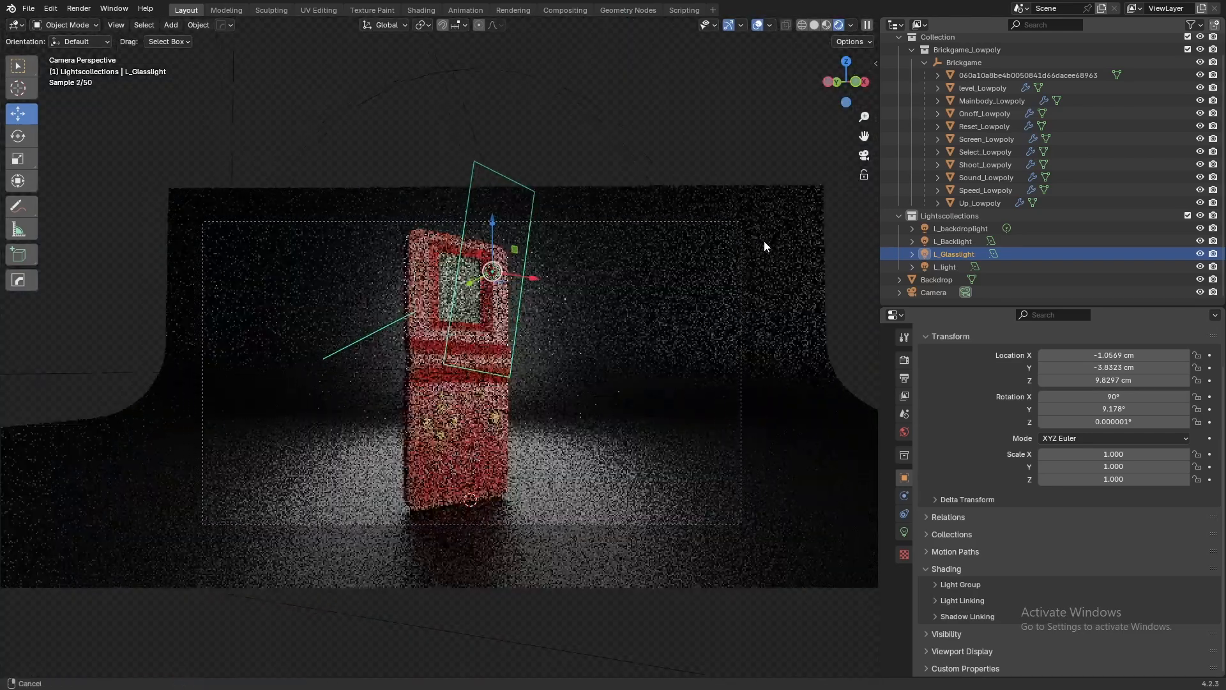
key(ctrl+alt+space)
scroll(768, 247, up, 3)
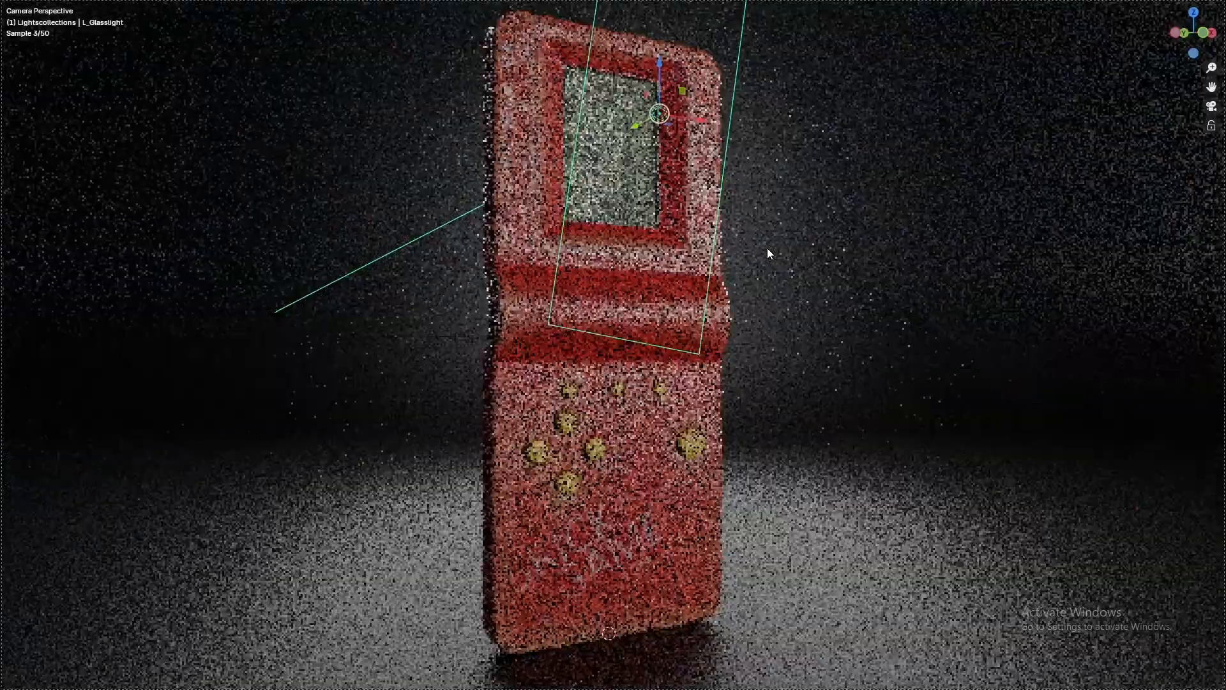
key(ctrl+alt+space)
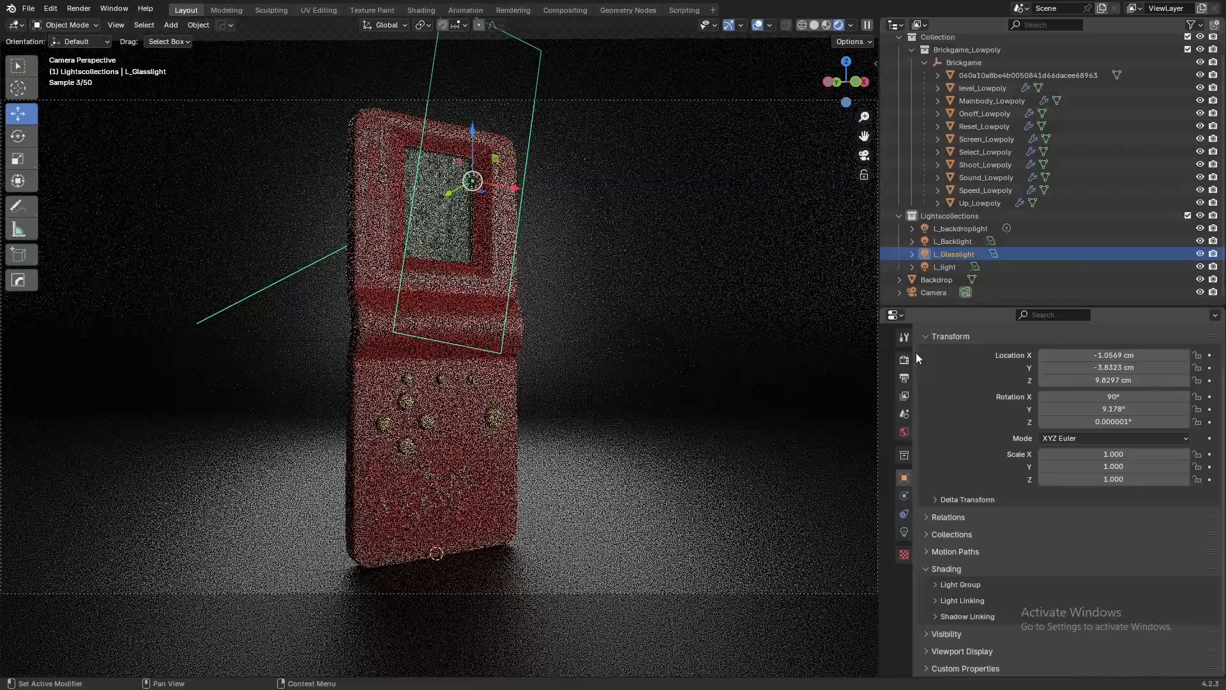
Set the viewport sampling to 120 max samples and enable viewport denoising
click(905, 359)
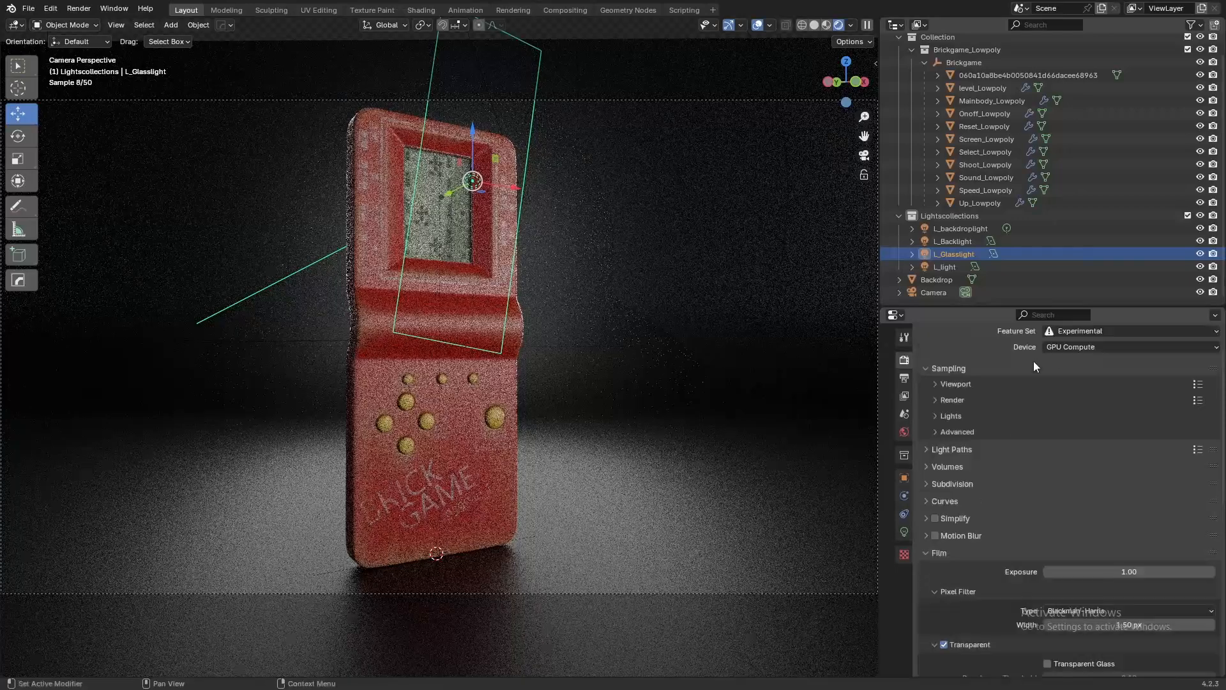
scroll(953, 400, up, 2)
click(956, 428)
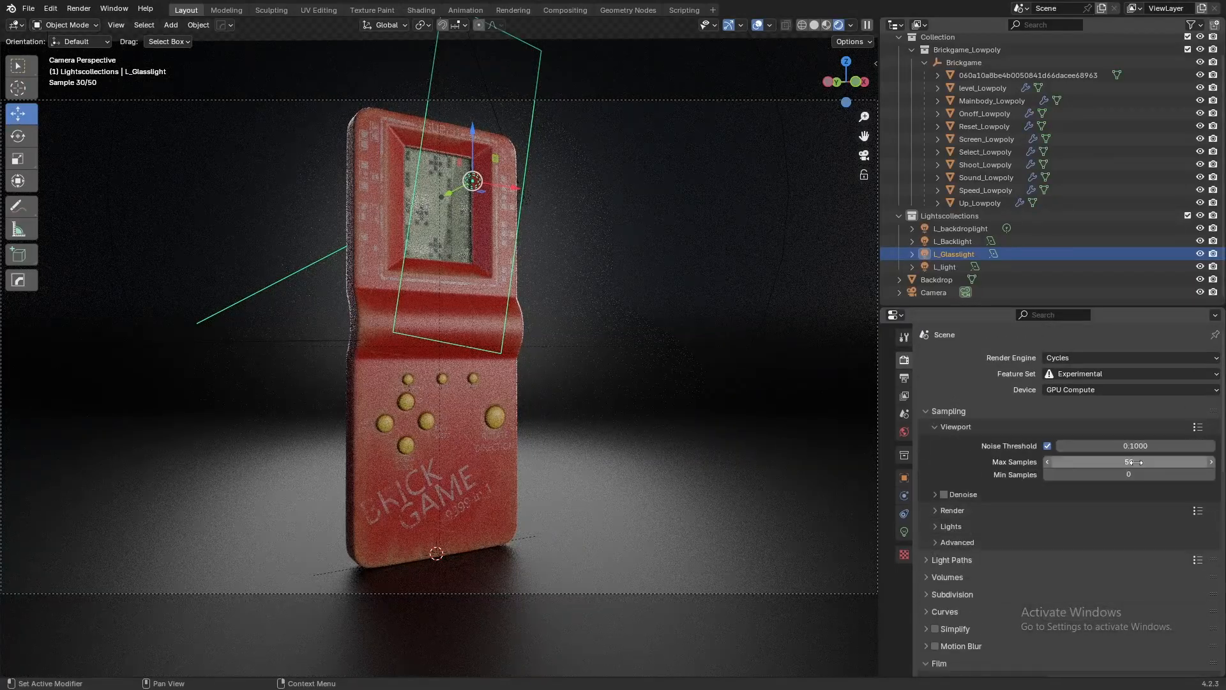
click(1136, 461)
key(Return)
click(946, 496)
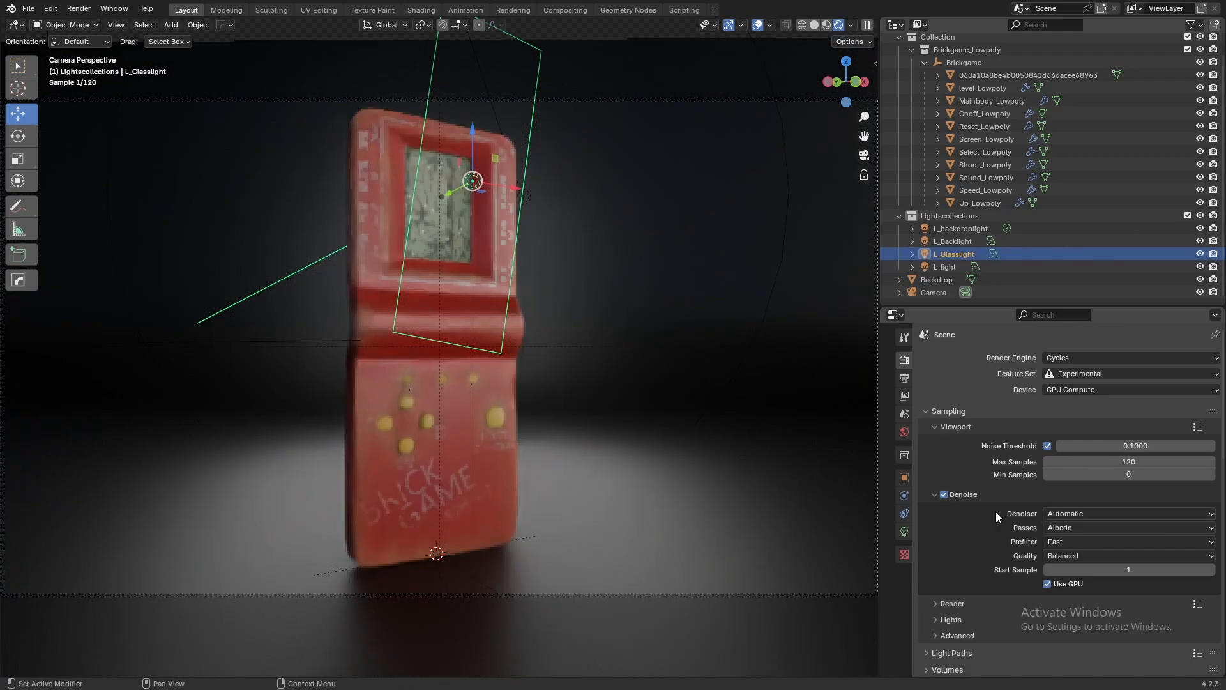
Try OpenImageDenoise as the viewport denoiser and switch back to Automatic
click(1056, 556)
click(1079, 513)
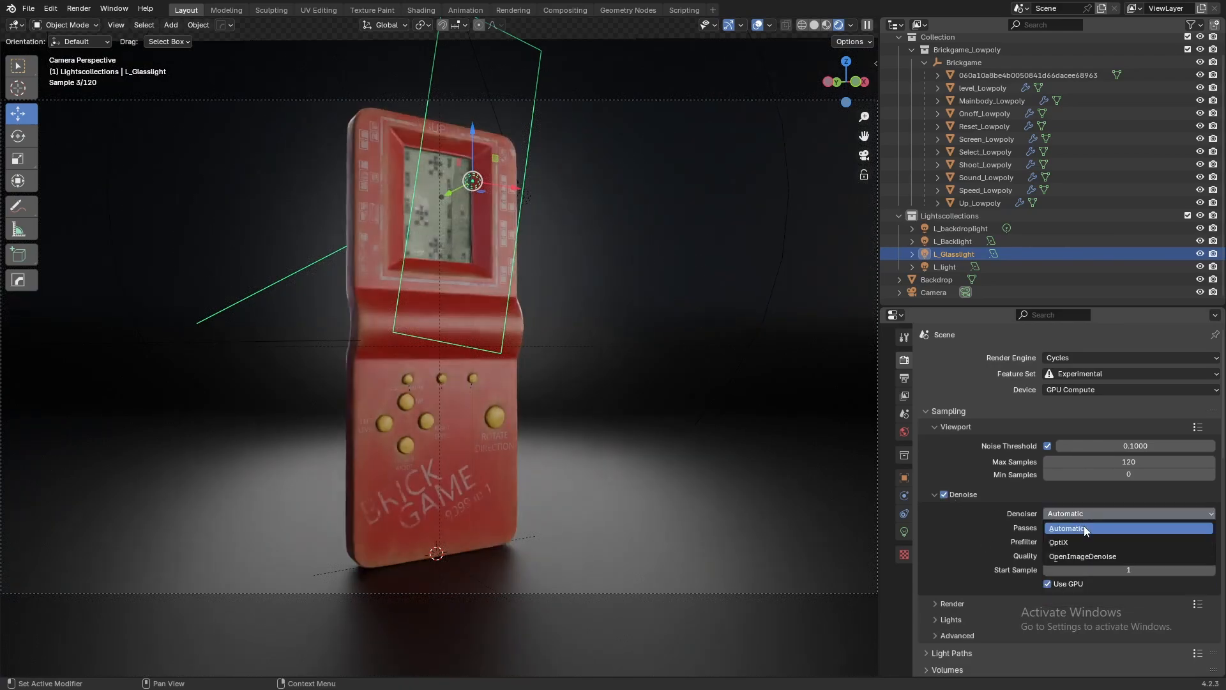
click(1084, 526)
click(1074, 518)
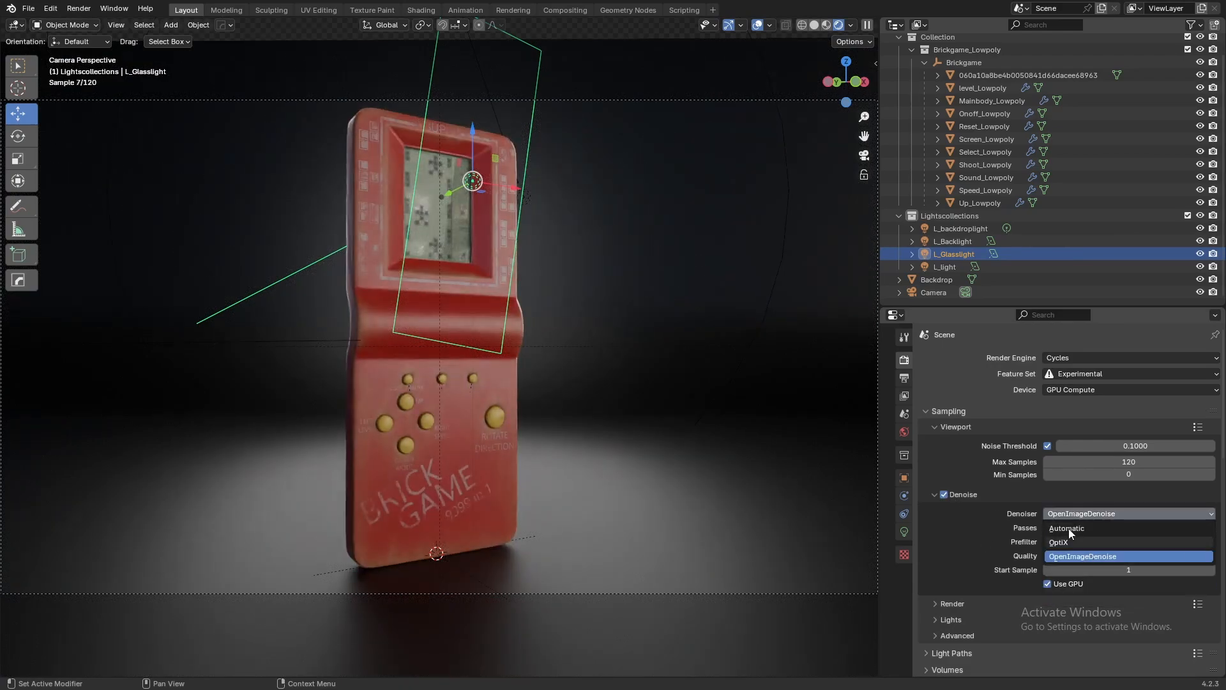
click(1070, 529)
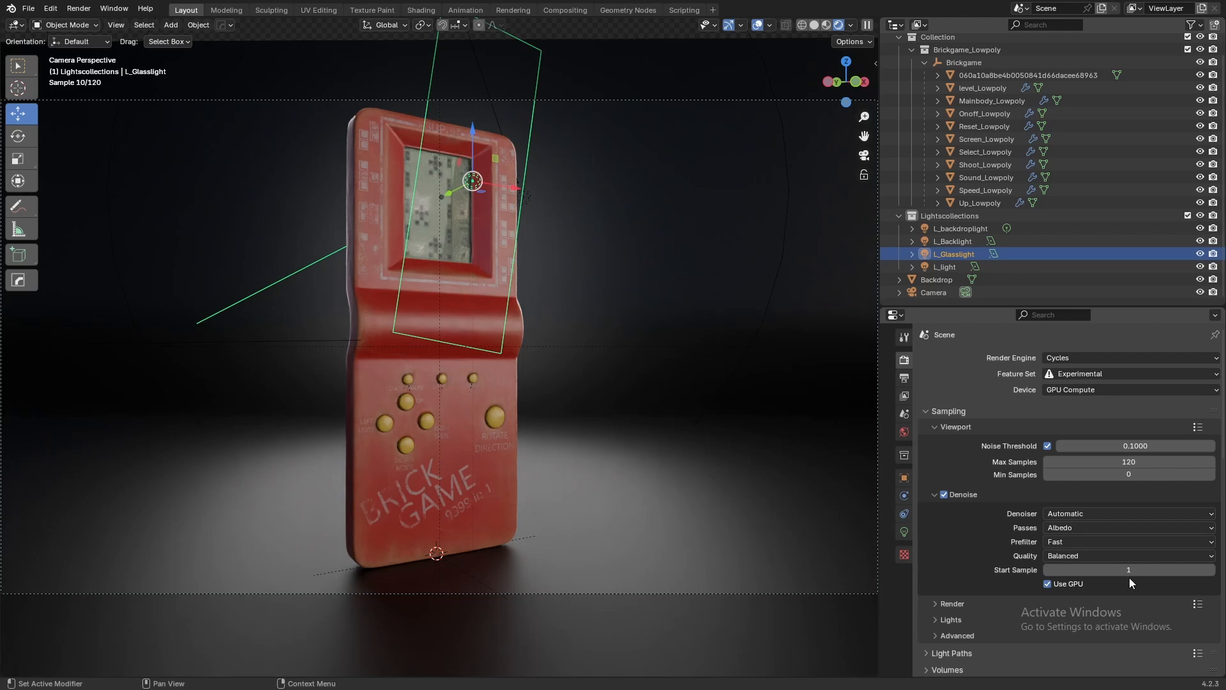
Set the viewport denoising passes to Albedo and Normal and show the rendered camera view full screen
click(1087, 555)
click(1072, 543)
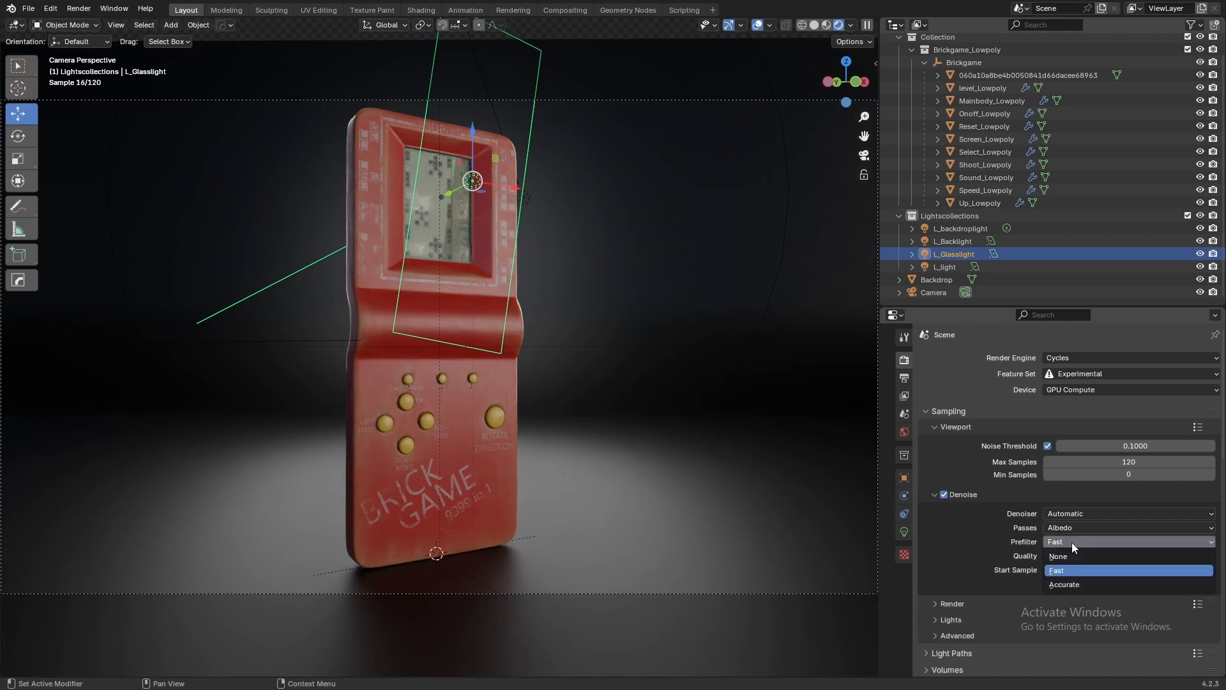
click(1086, 529)
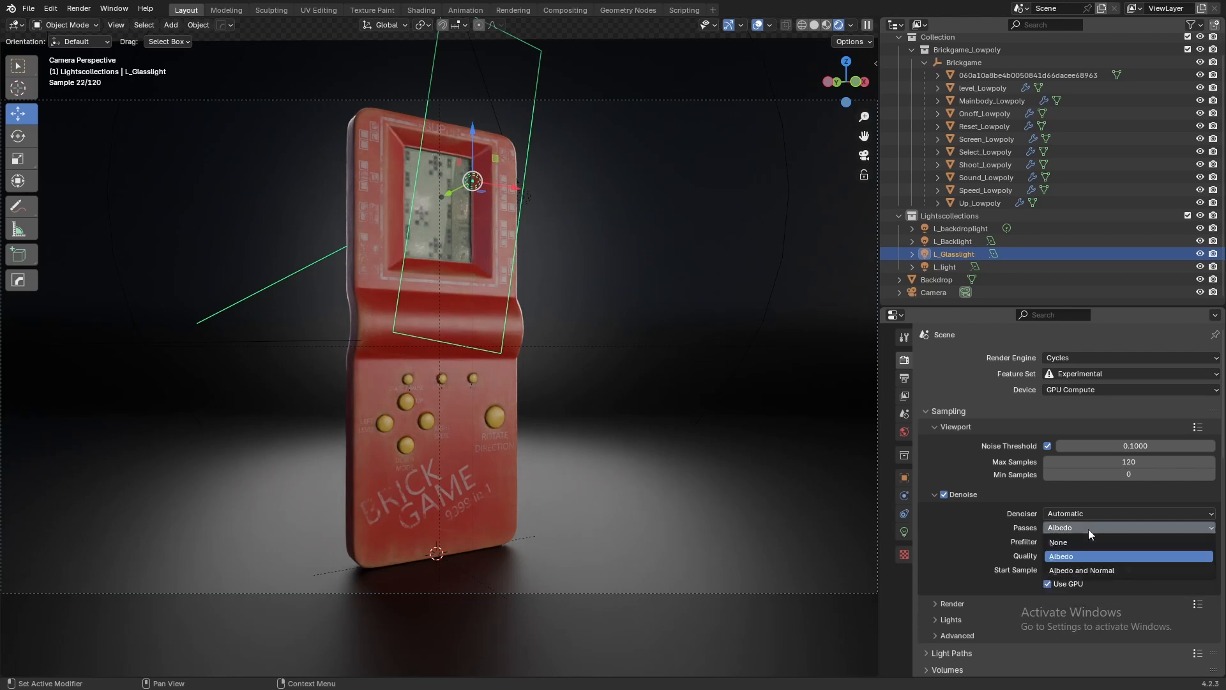
click(1082, 574)
key(ctrl+alt+space)
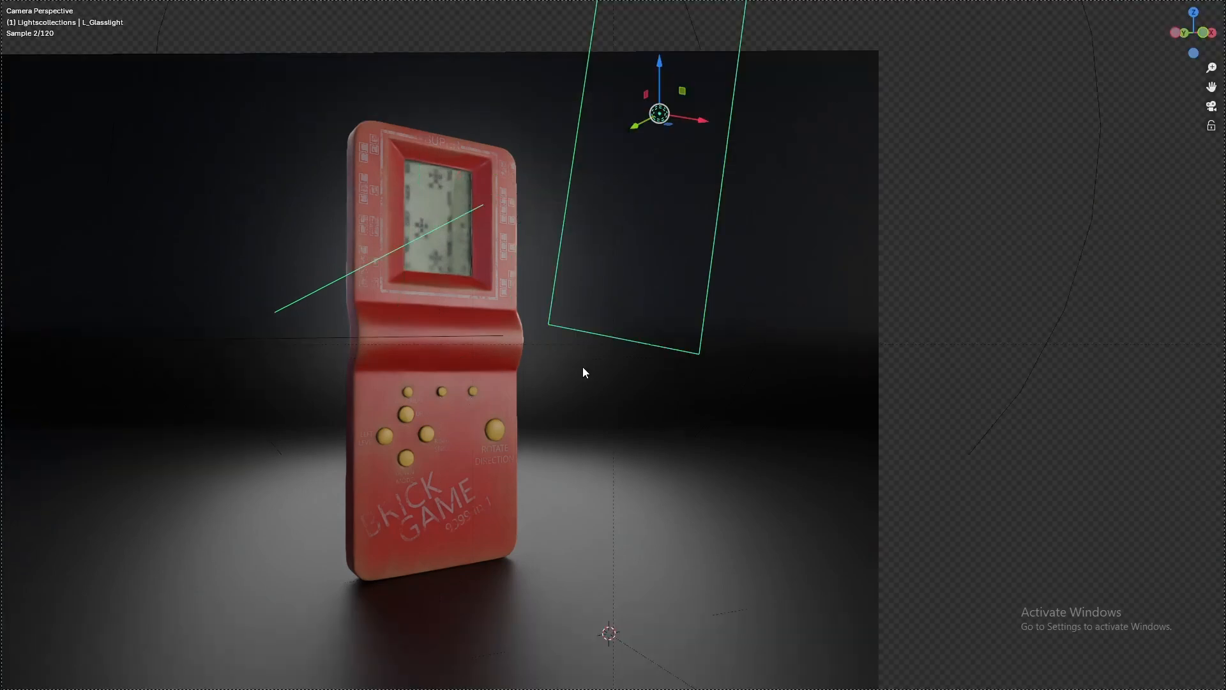
Inspect the denoised handheld in the rendered camera view with viewport overlays hidden and shown
scroll(582, 369, up, 2)
key(shift+alt+z)
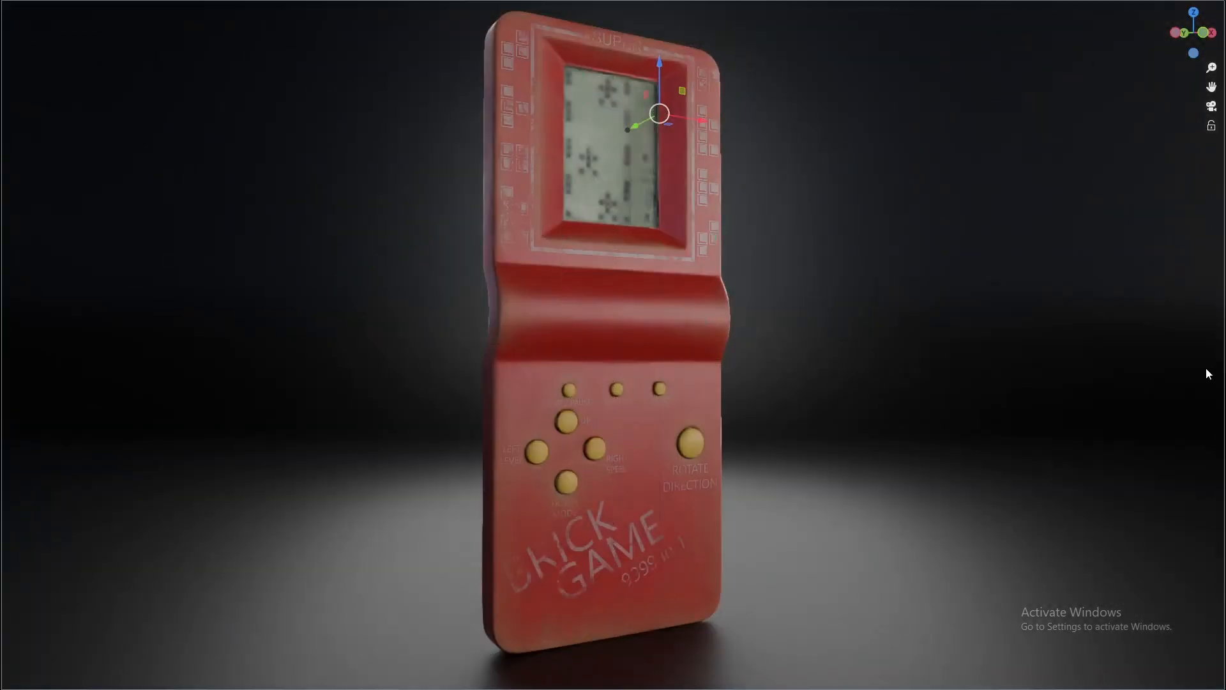
key(shift+alt+z)
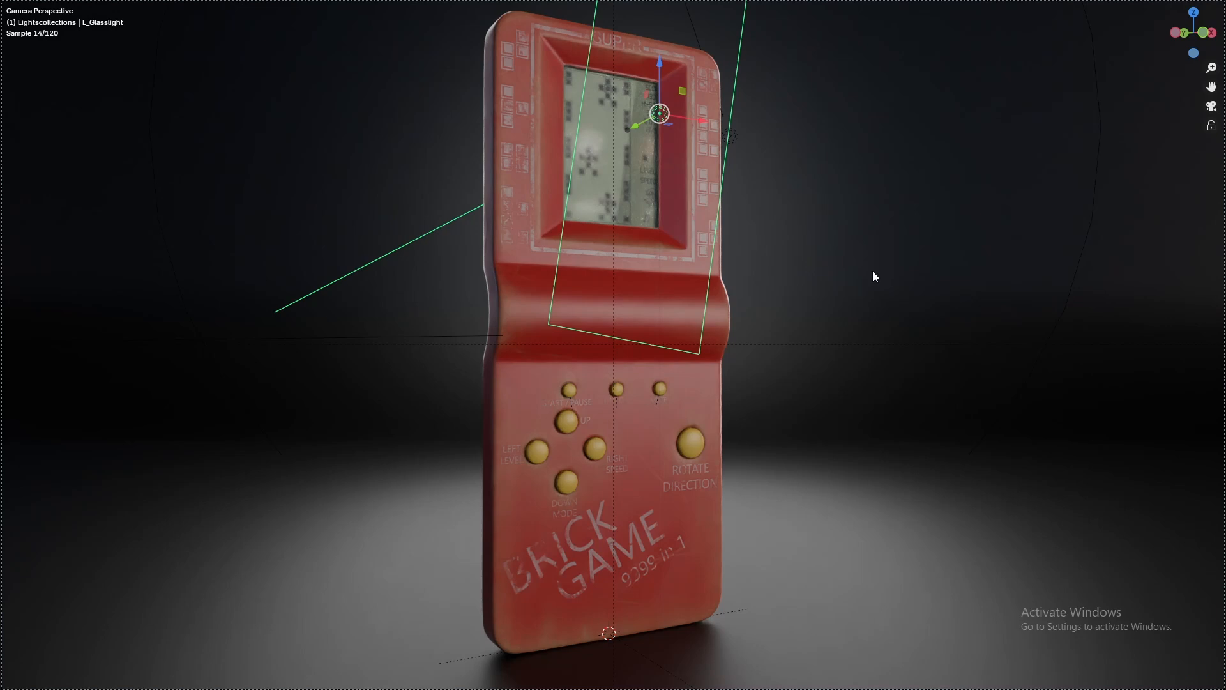
key(shift+alt+z)
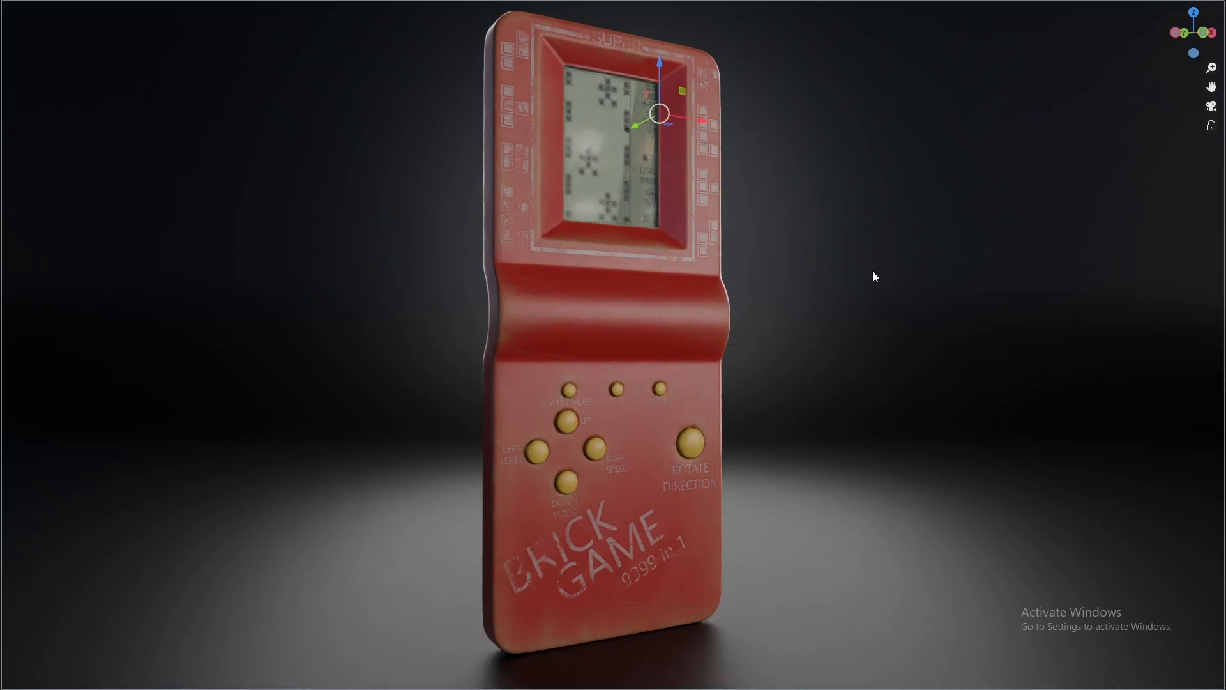
key(shift+alt+z)
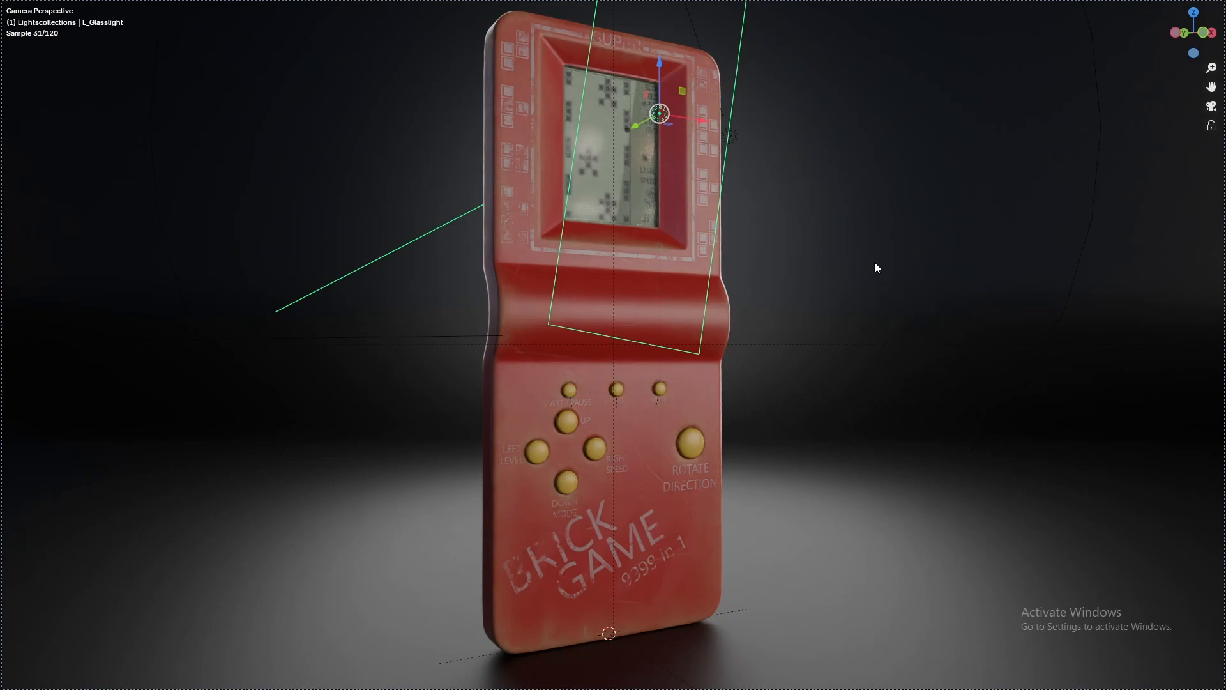
scroll(860, 277, up, 2)
scroll(860, 277, down, 3)
Leave the full-screen view and display the whole lit scene in rendered shading
key(z)
click(1145, 281)
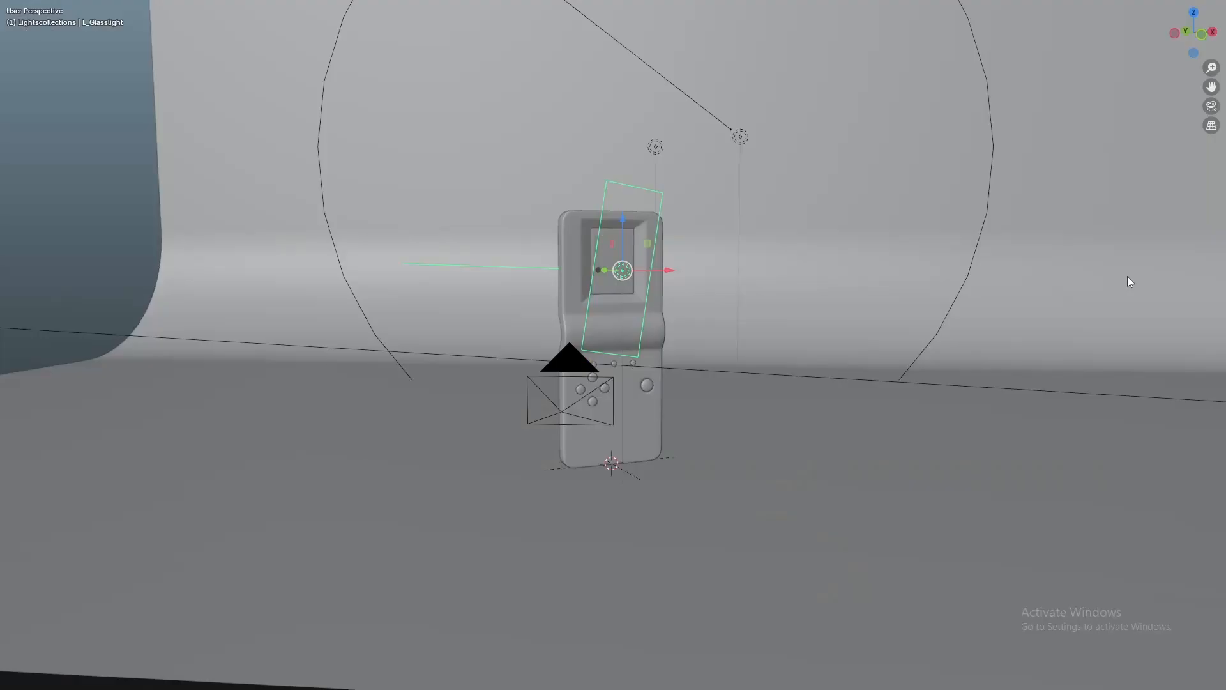
key(ctrl+alt+space)
key(z)
click(535, 106)
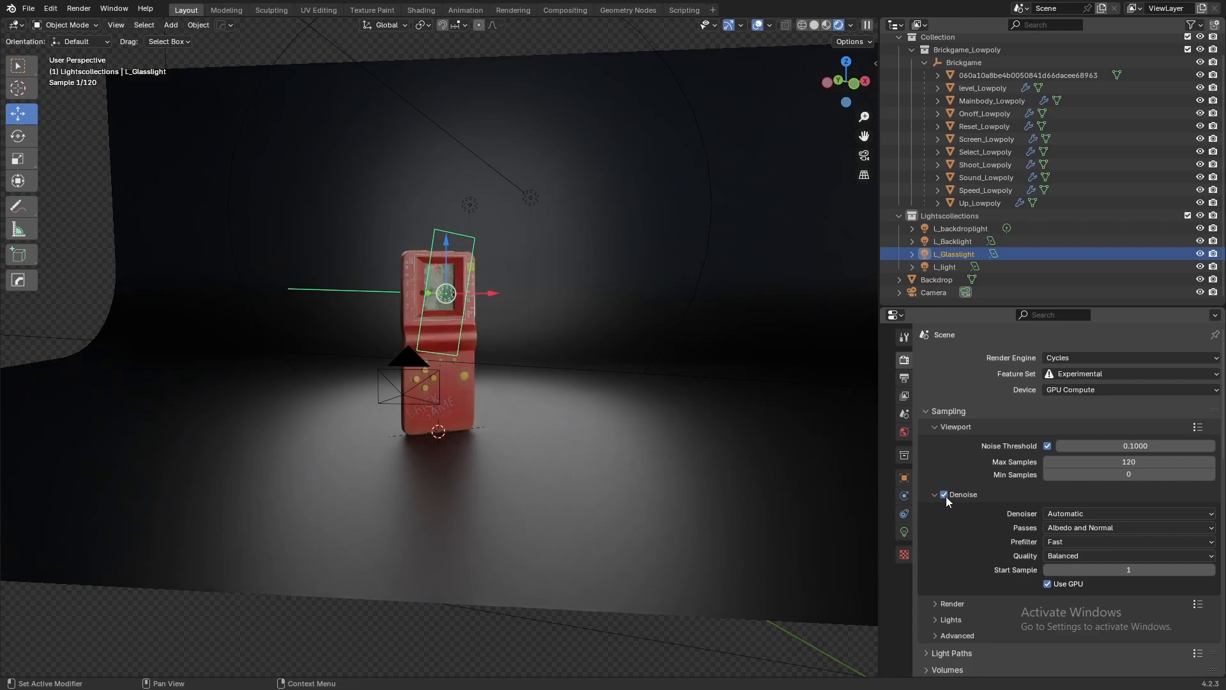
Turn off viewport denoising and examine the noisy render of the handheld from closer angles
click(944, 494)
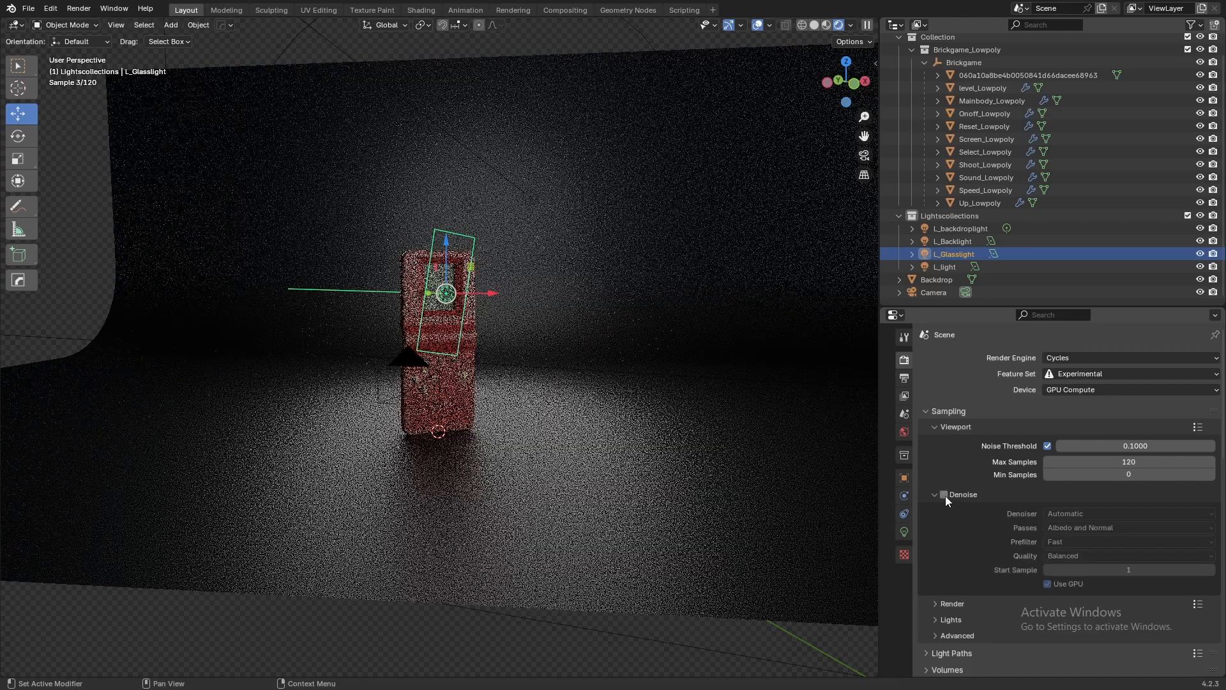
middle_drag(479, 334, 511, 364)
scroll(614, 297, up, 3)
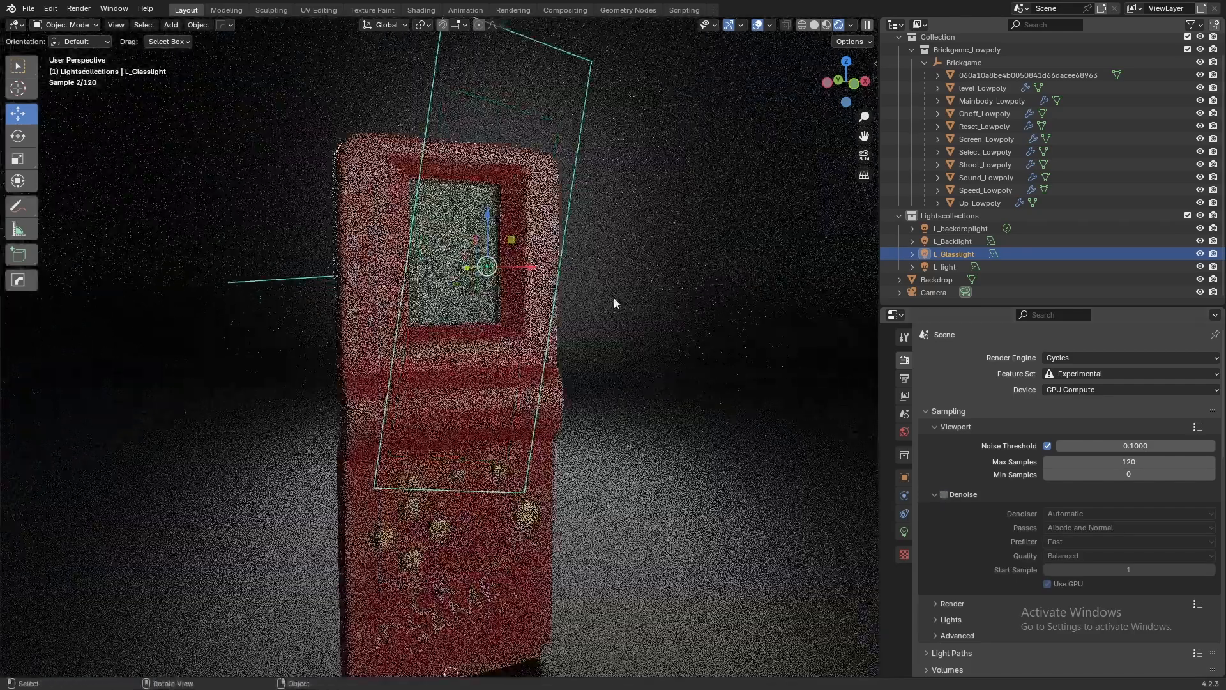
middle_drag(614, 297, 646, 343)
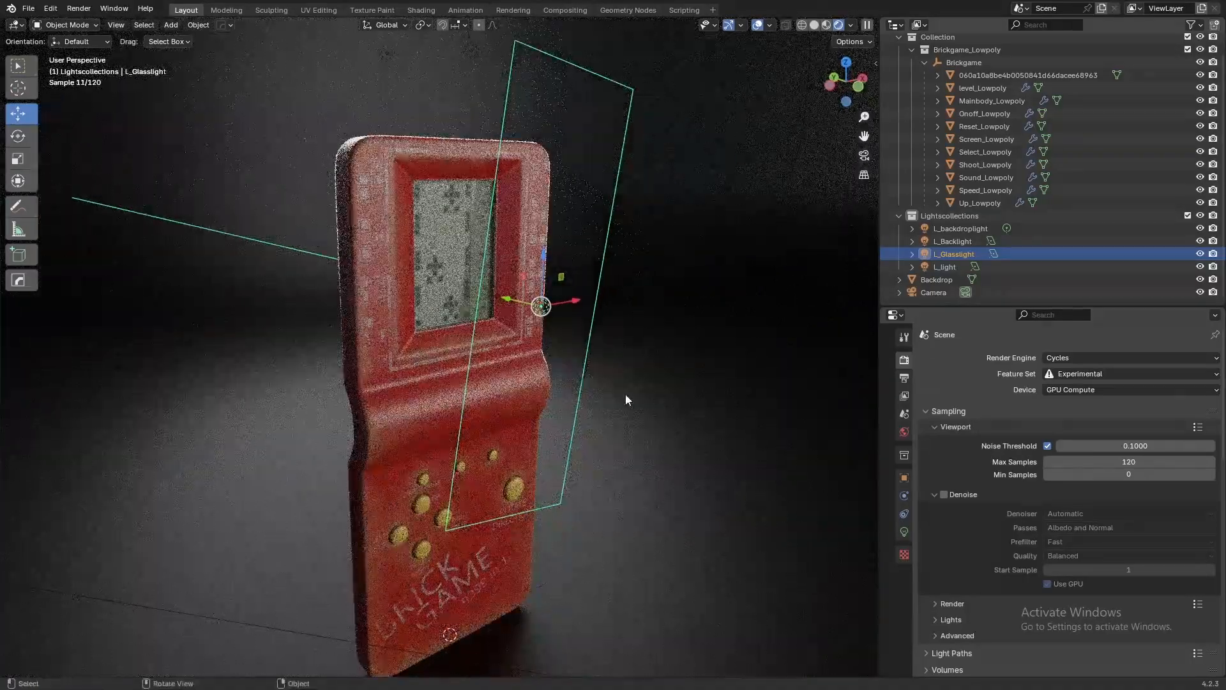
mouse_move(626, 399)
middle_down()
mouse_move(652, 356)
mouse_move(540, 356)
middle_up()
Switch the viewport to solid shading and set the viewport max samples to 1024
key(z)
click(645, 363)
click(904, 378)
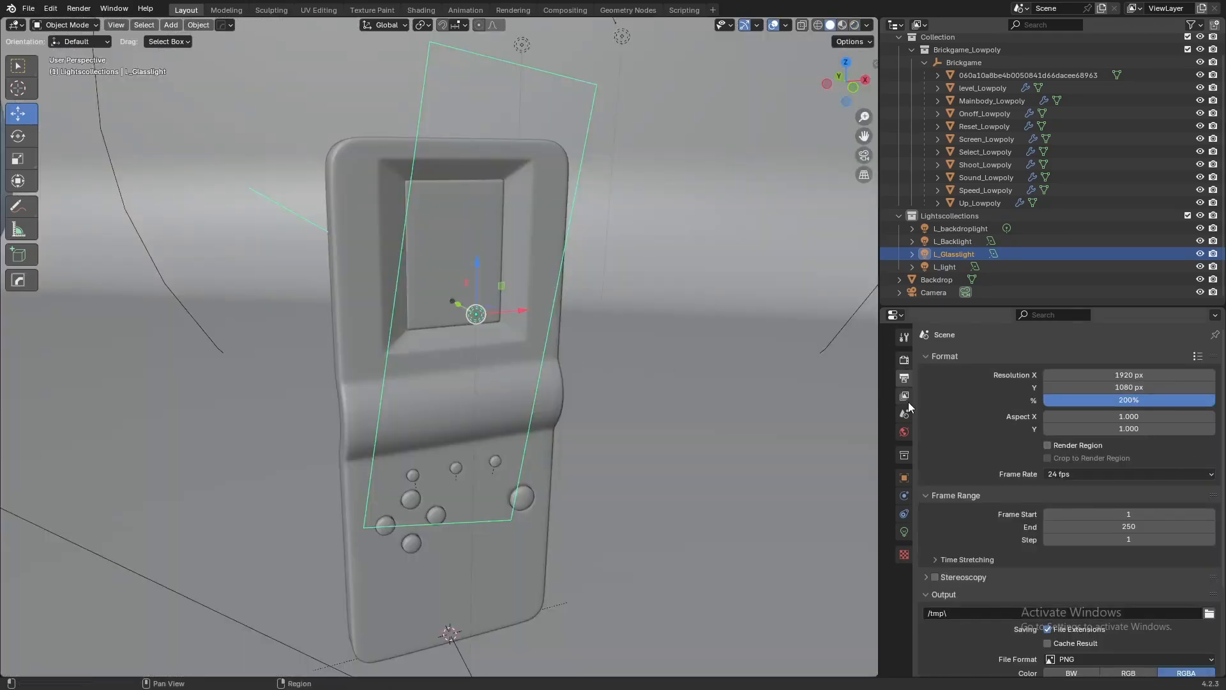
click(904, 360)
click(1144, 462)
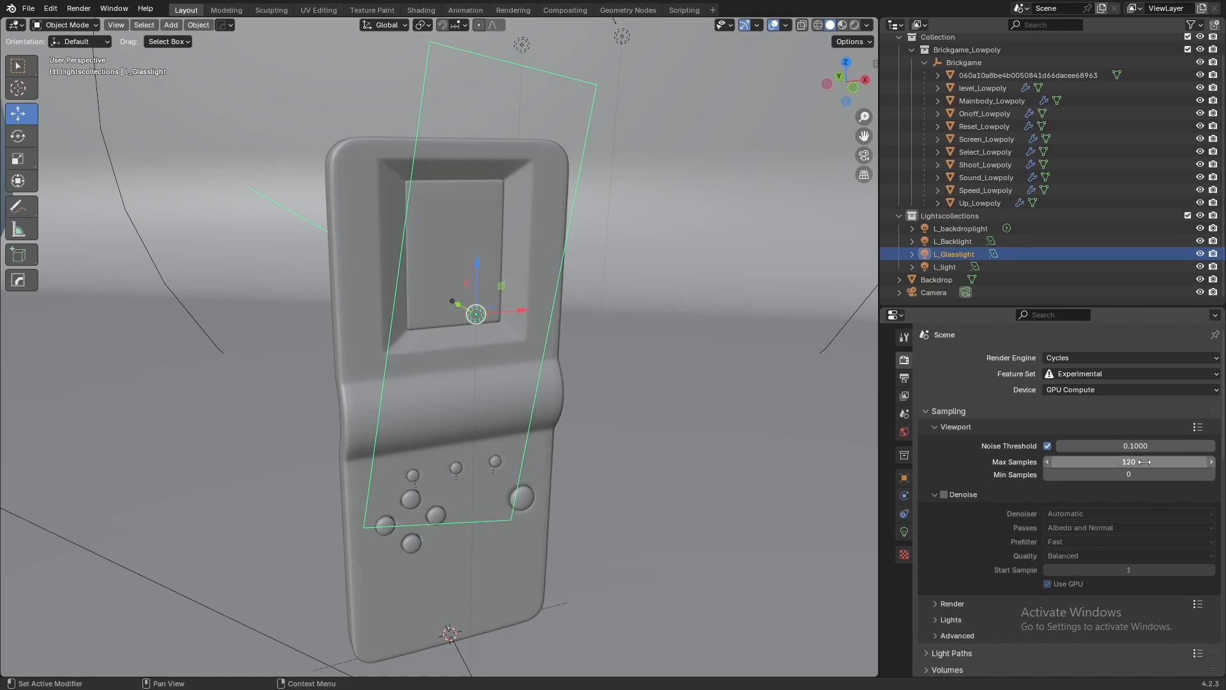
text(1024)
key(Return)
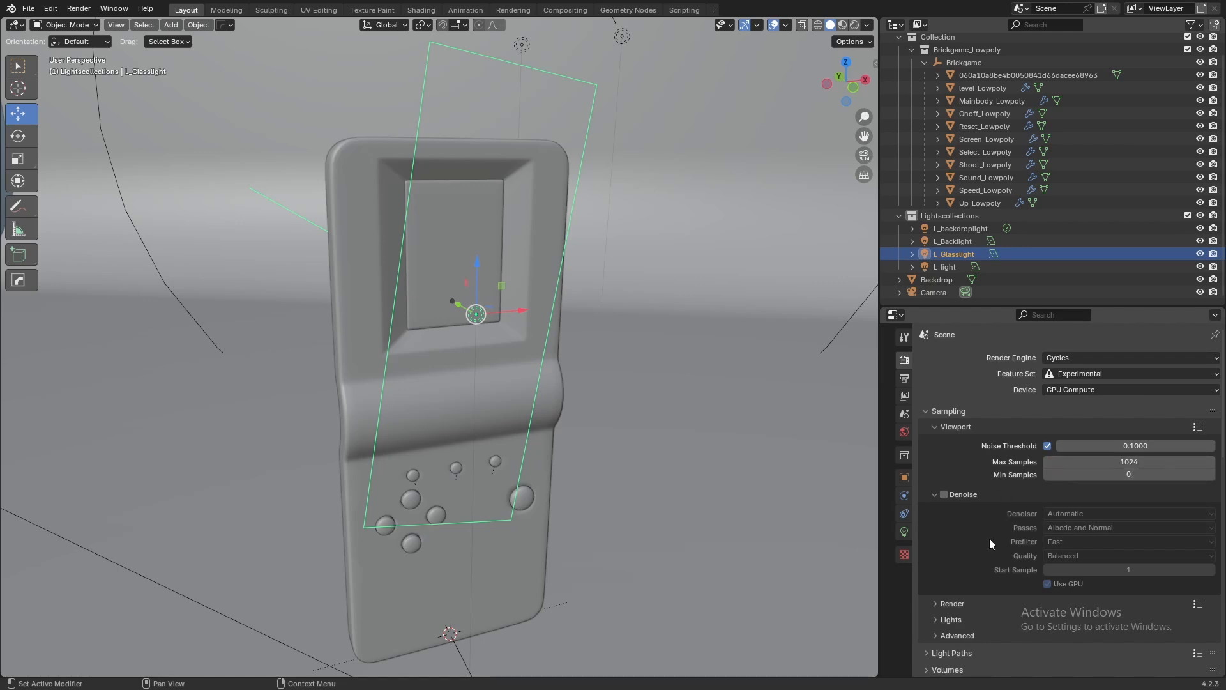
Collapse the viewport sampling settings and set the final render's max samples to 1024
click(944, 427)
scroll(981, 496, down, 1)
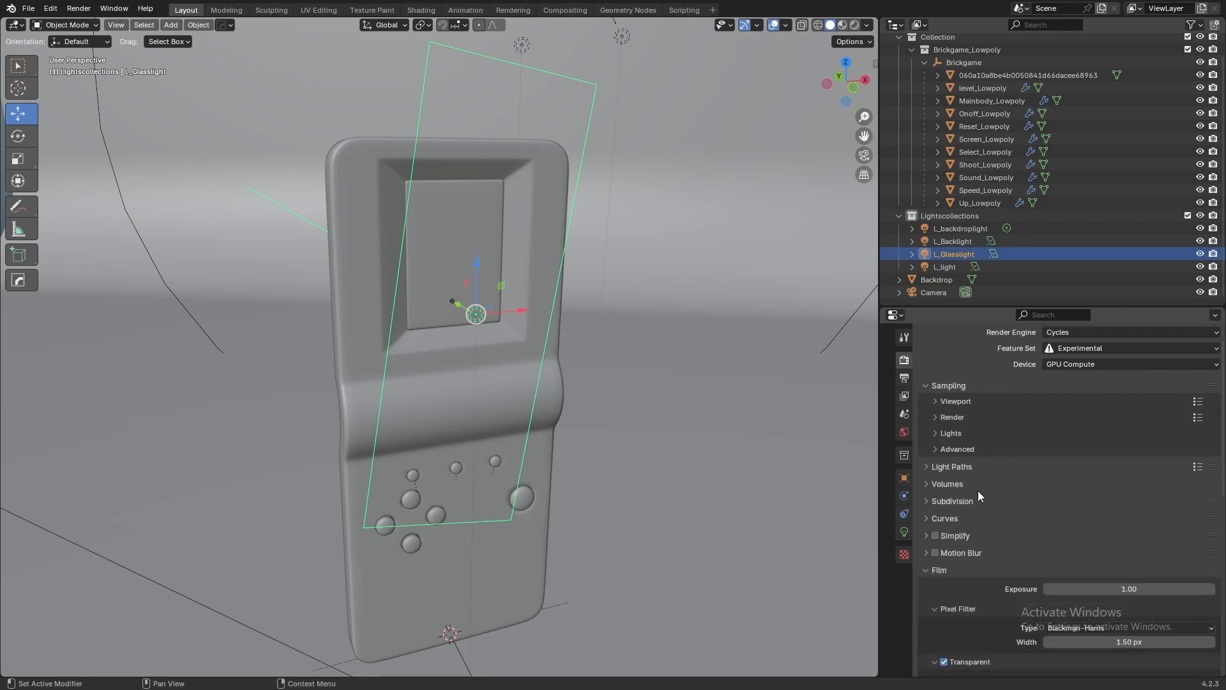
click(953, 417)
click(1137, 453)
text(400)
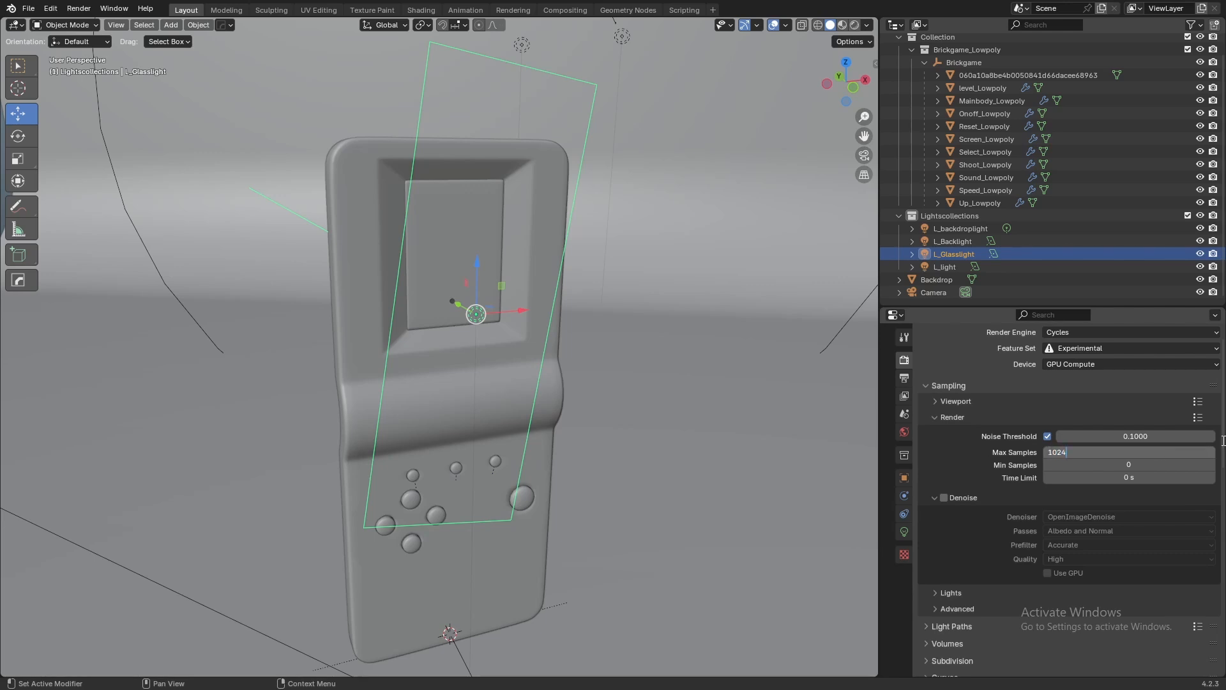
key(Return)
Set the final render's noise threshold to 0.01
scroll(982, 552, down, 2)
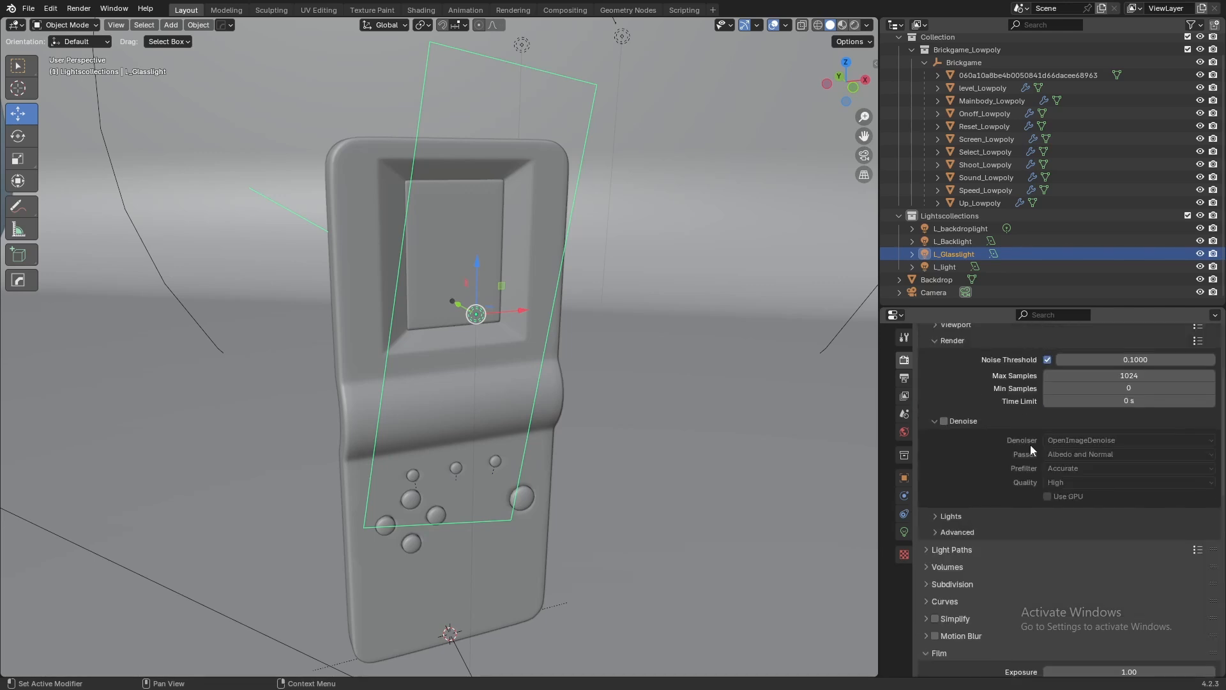
scroll(939, 412, up, 2)
click(1161, 437)
text(0.01)
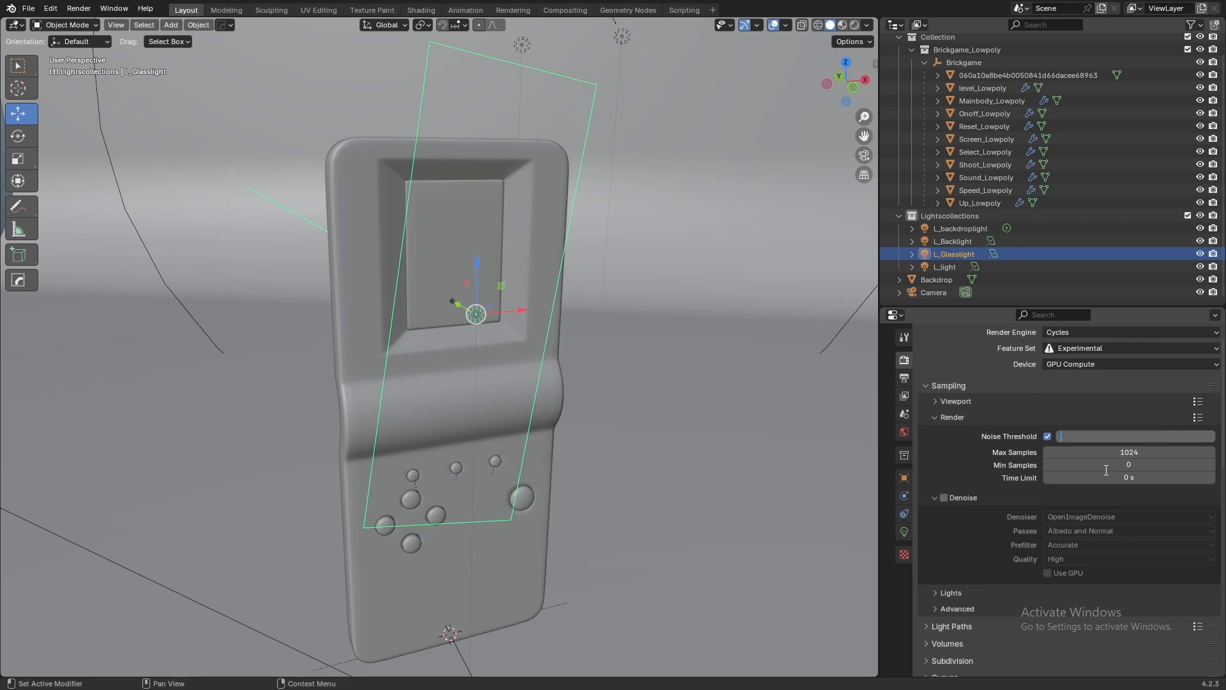
key(Return)
Try the final render sampling without the noise threshold, and turn the threshold back on
click(1047, 436)
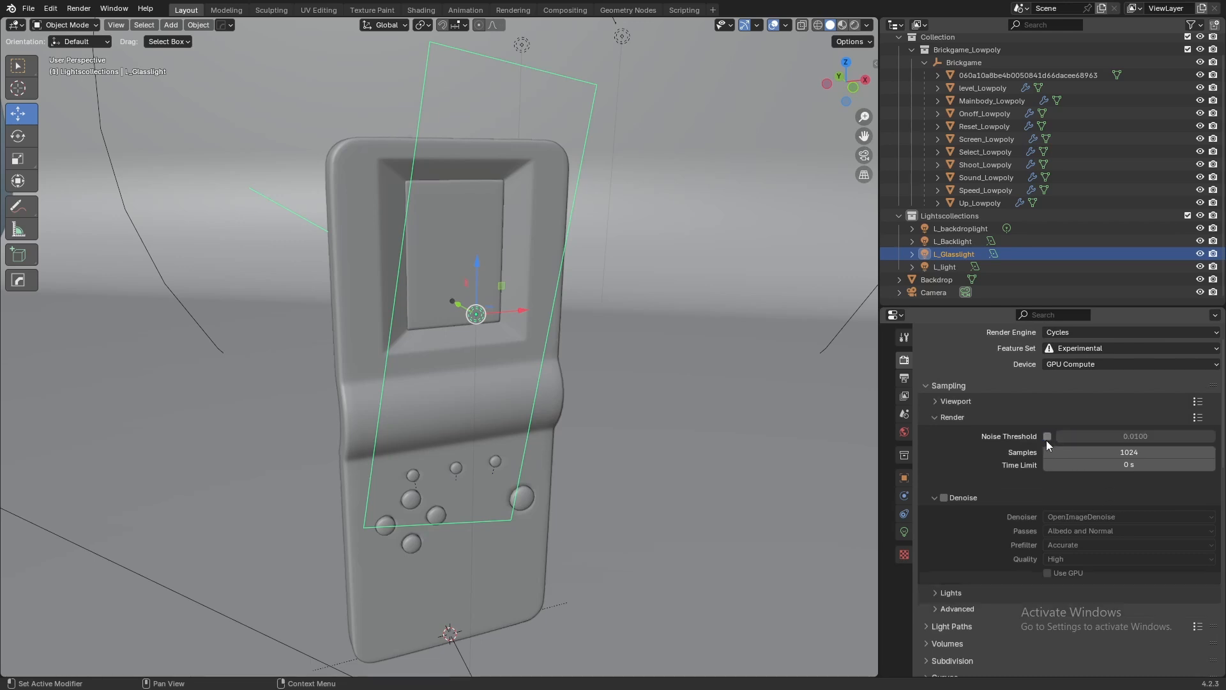
scroll(1096, 543, down, 2)
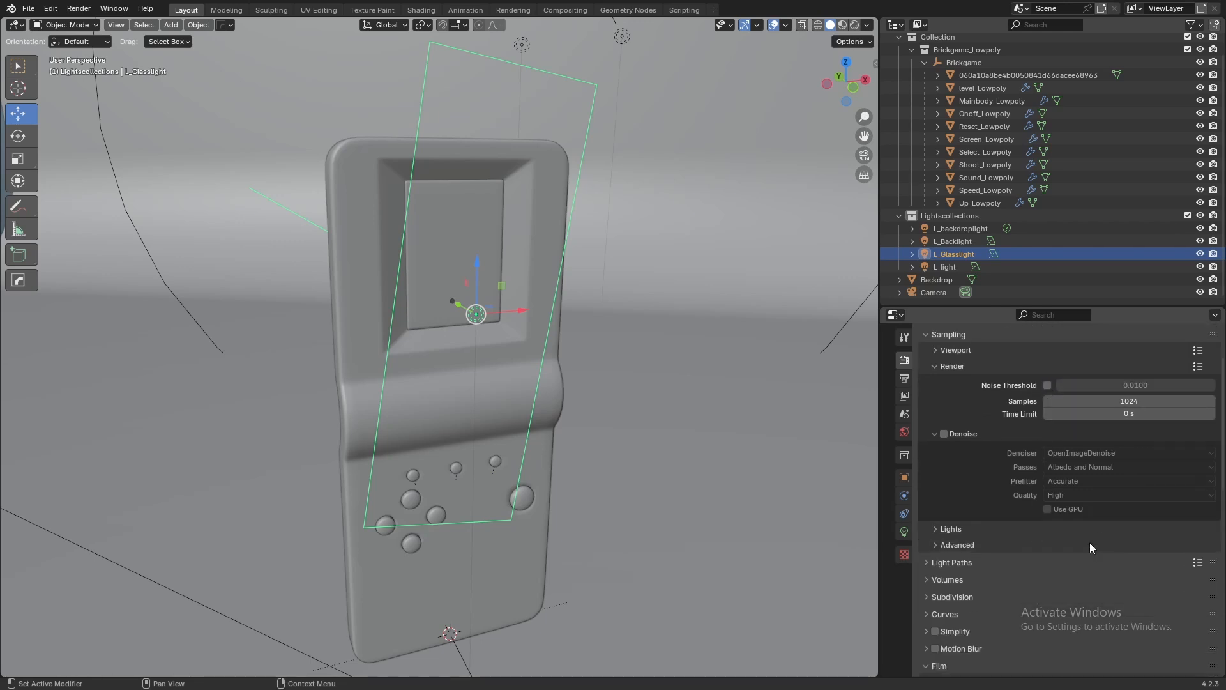
scroll(1083, 454, up, 1)
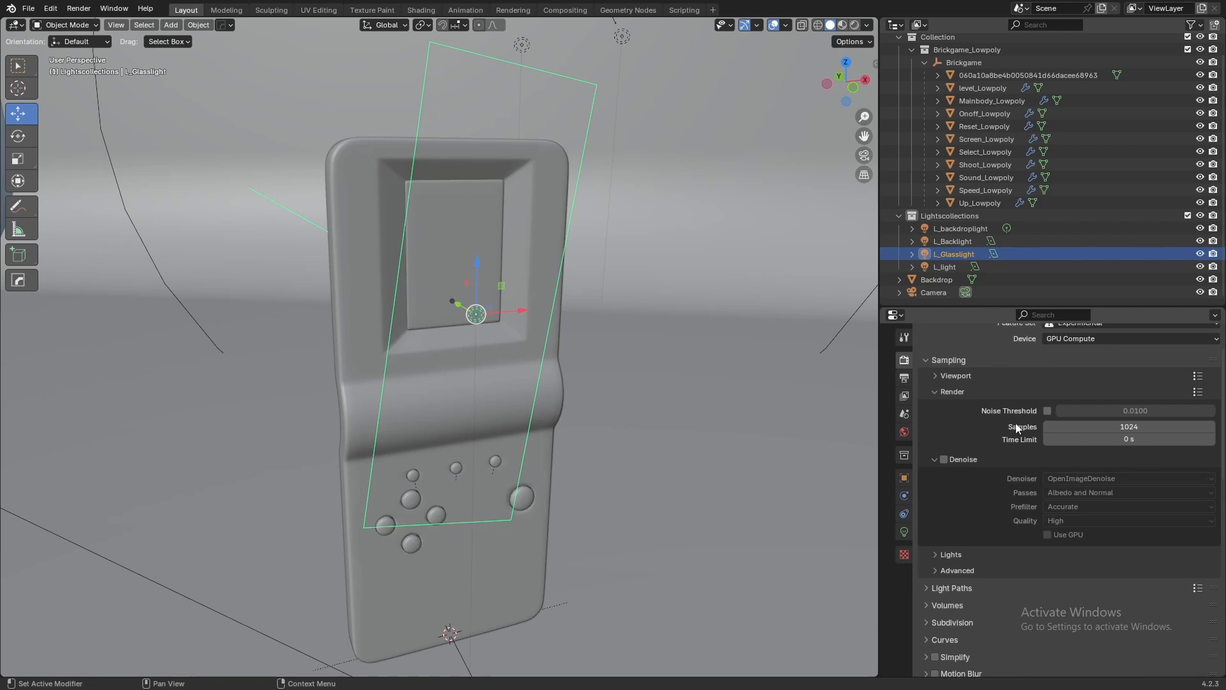
click(1048, 411)
double_click(1141, 411)
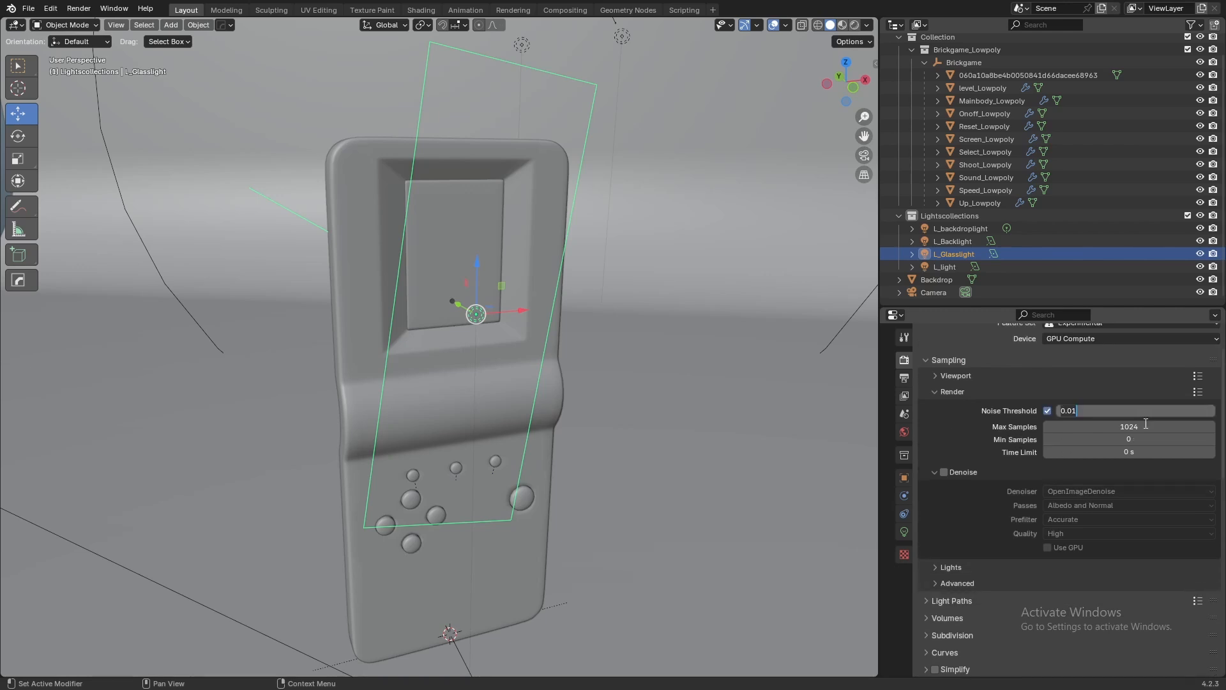
key(Return)
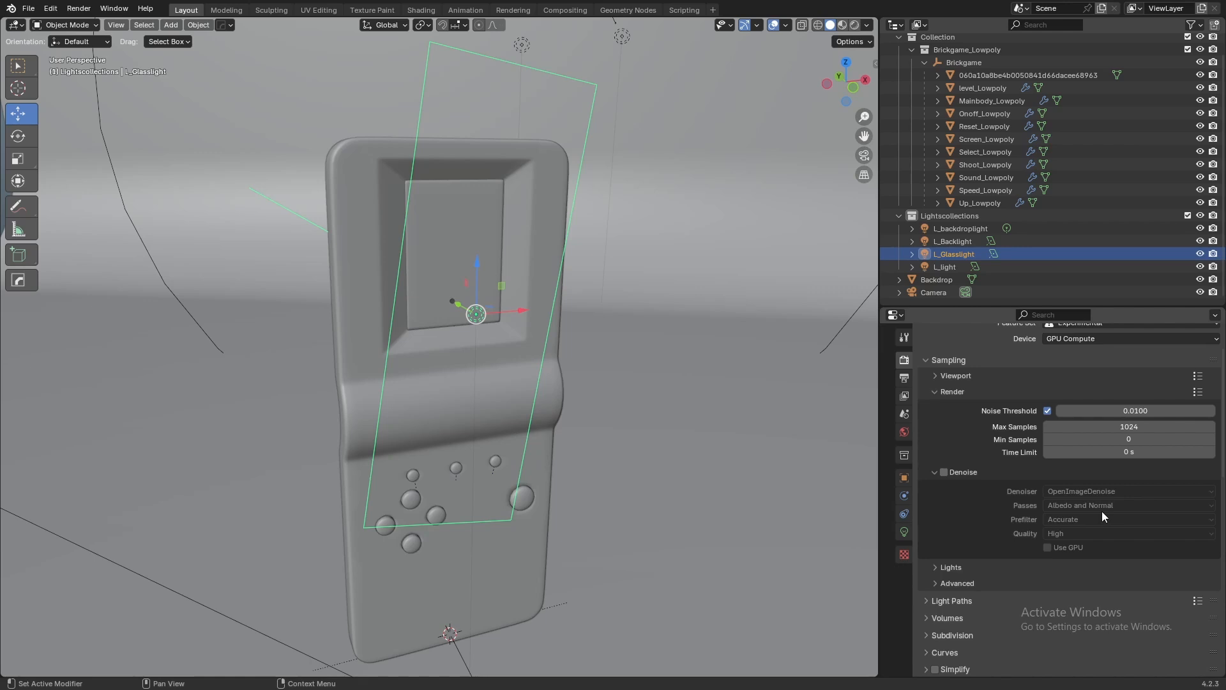
Check that Denoising Data is included in the view layer's data passes
scroll(1010, 527, down, 3)
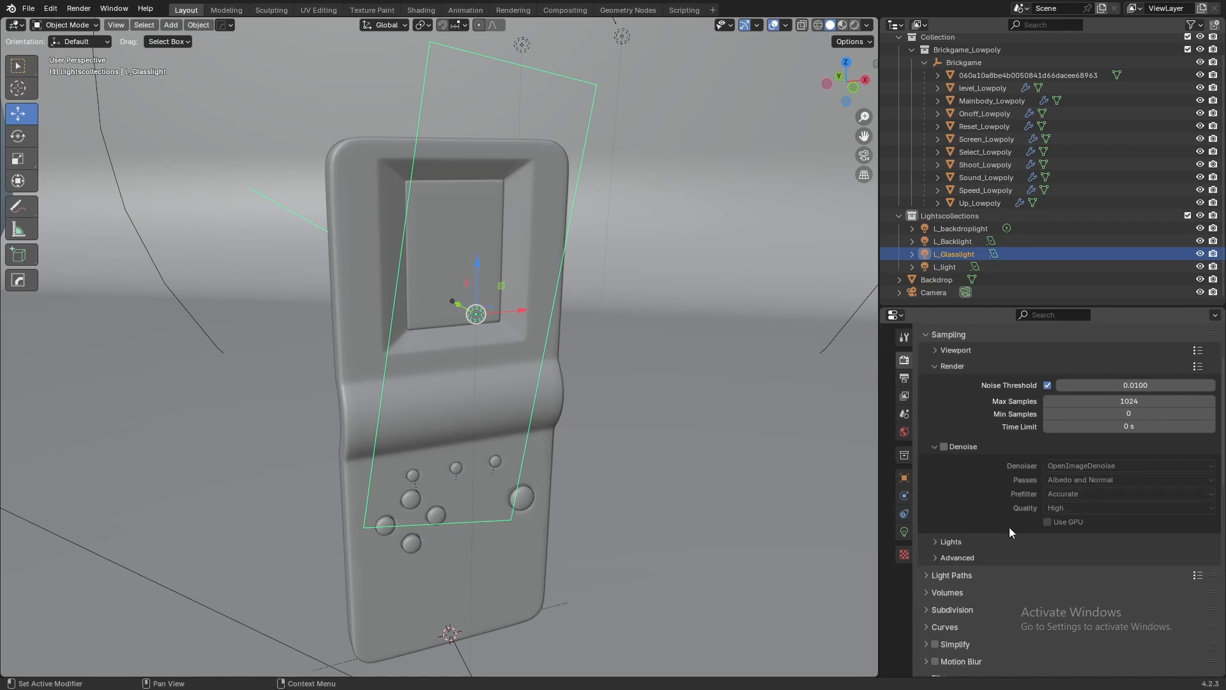
click(901, 377)
scroll(968, 401, up, 4)
click(905, 396)
scroll(1189, 490, down, 1)
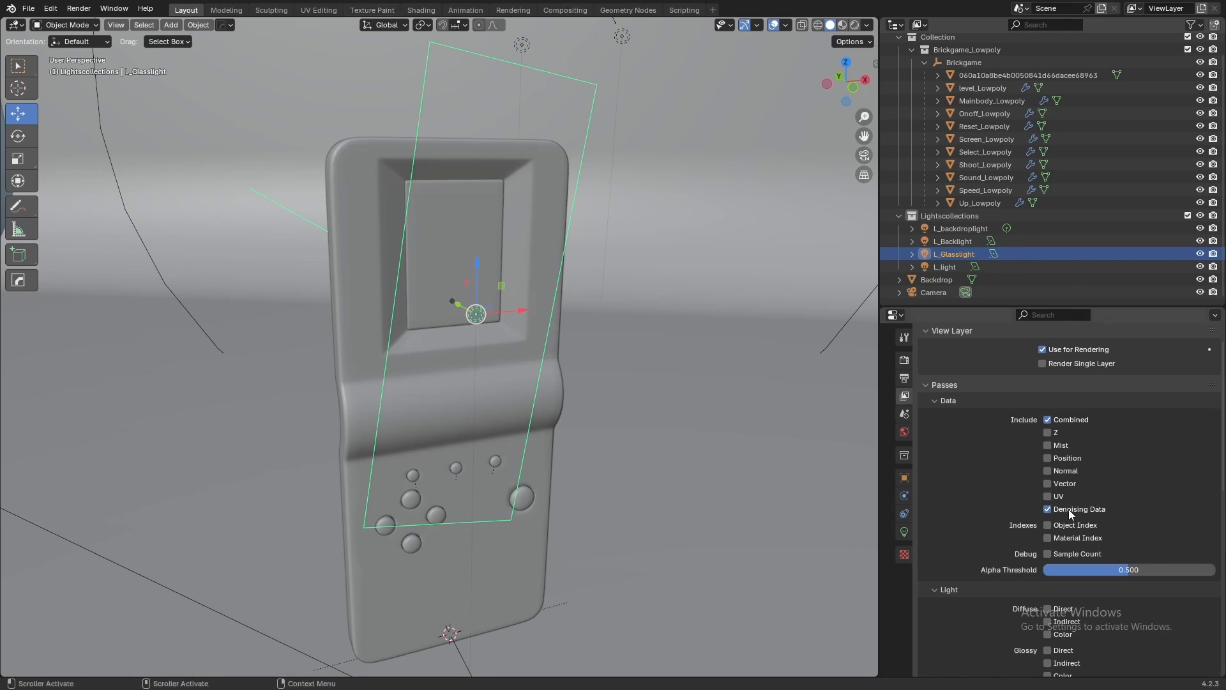
Enable nodes in the Compositing workspace and move the Composite node away from Render Layers to make room
click(559, 11)
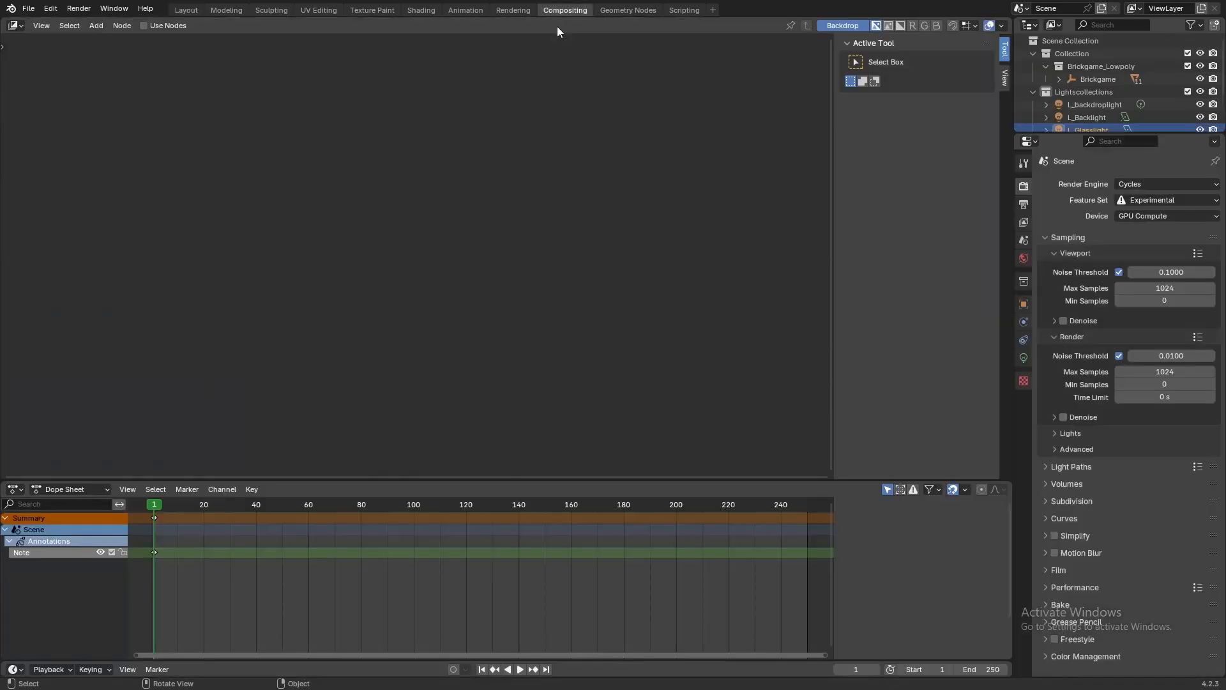
click(160, 26)
scroll(516, 216, up, 3)
drag(499, 227, 463, 286)
key(g)
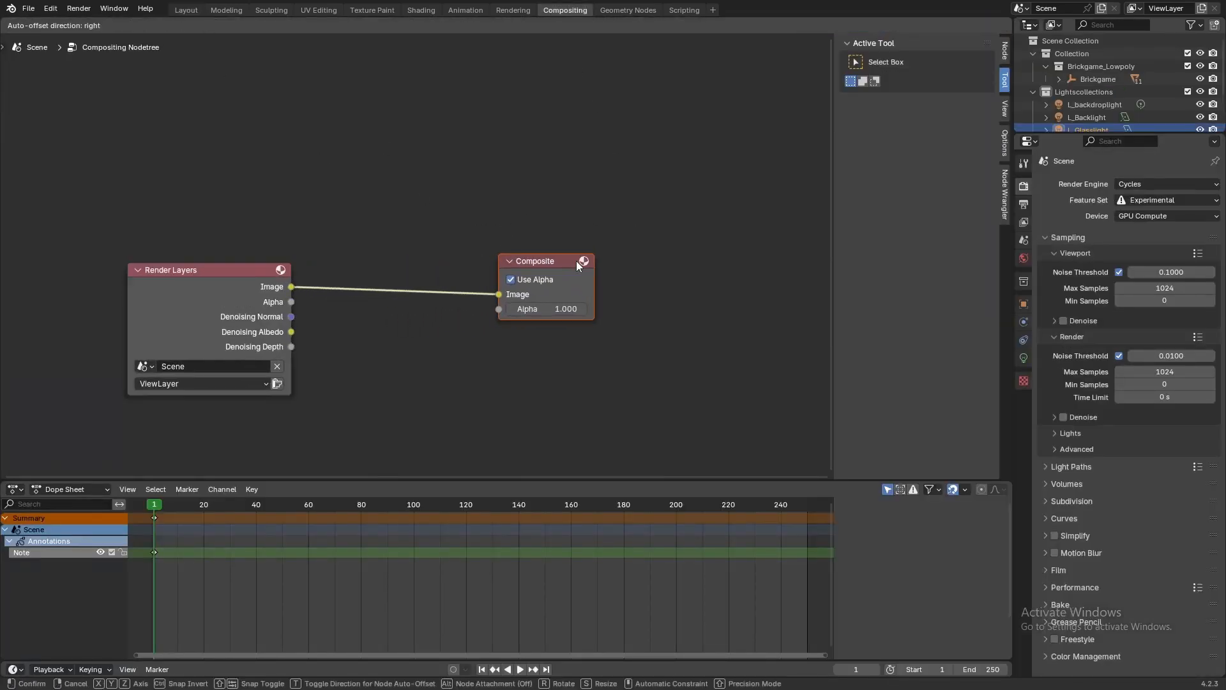
click(580, 262)
Add a Denoise node on the Image link between Render Layers and Composite
key(shift+a)
click(553, 156)
text(ss)
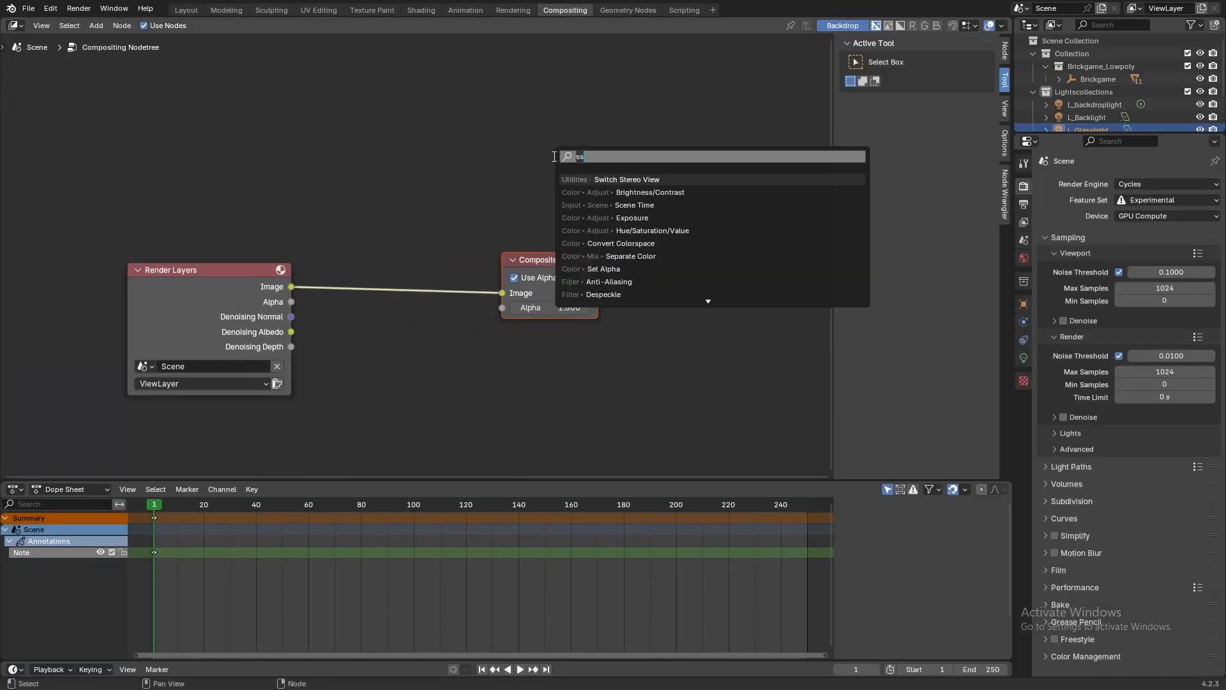
text(denoise)
key(Return)
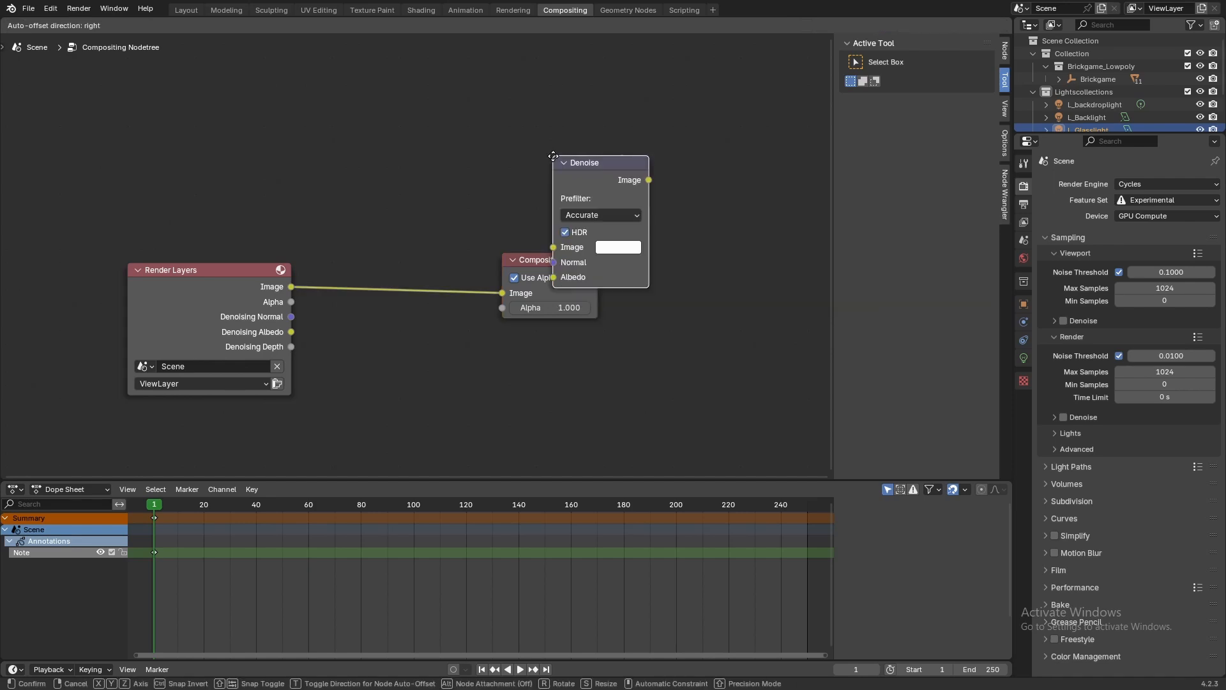
click(352, 235)
Connect the Denoising Normal and Denoising Albedo outputs to the Denoise node's Normal and Albedo inputs
scroll(351, 236, up, 3)
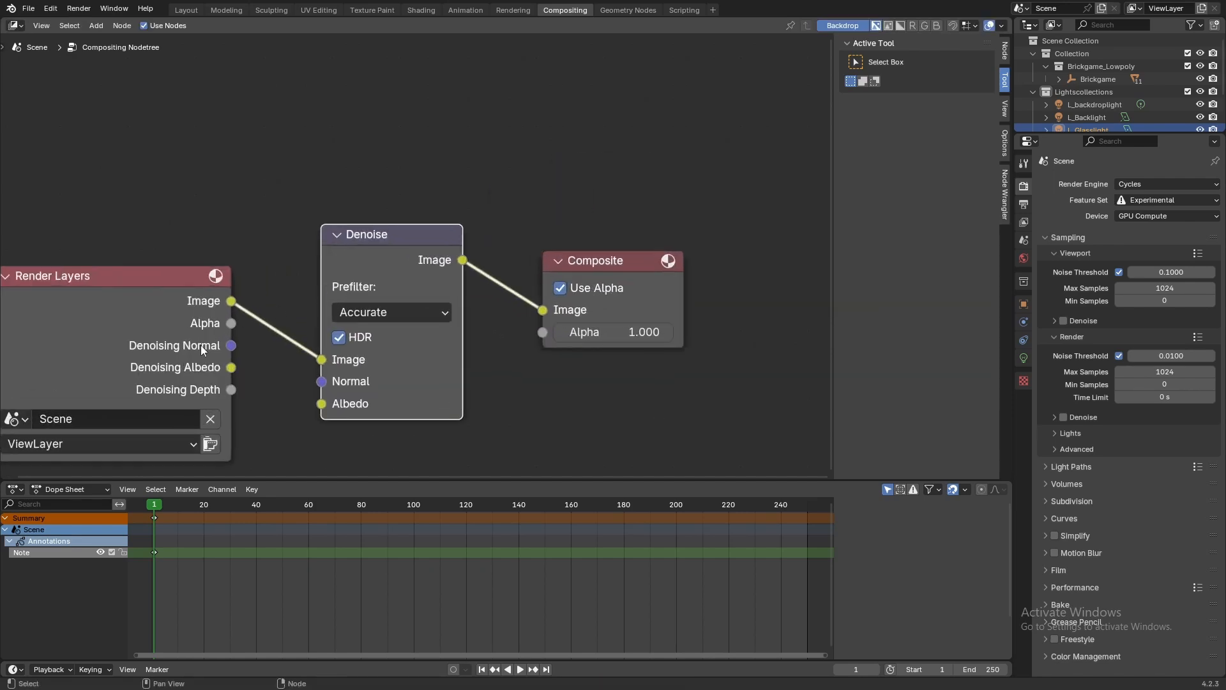
drag(230, 345, 322, 382)
drag(231, 367, 321, 404)
Attach a Viewer node to the Denoise output, place it above Composite, and render the image
ctrl+shift+click(492, 252)
drag(575, 253, 579, 135)
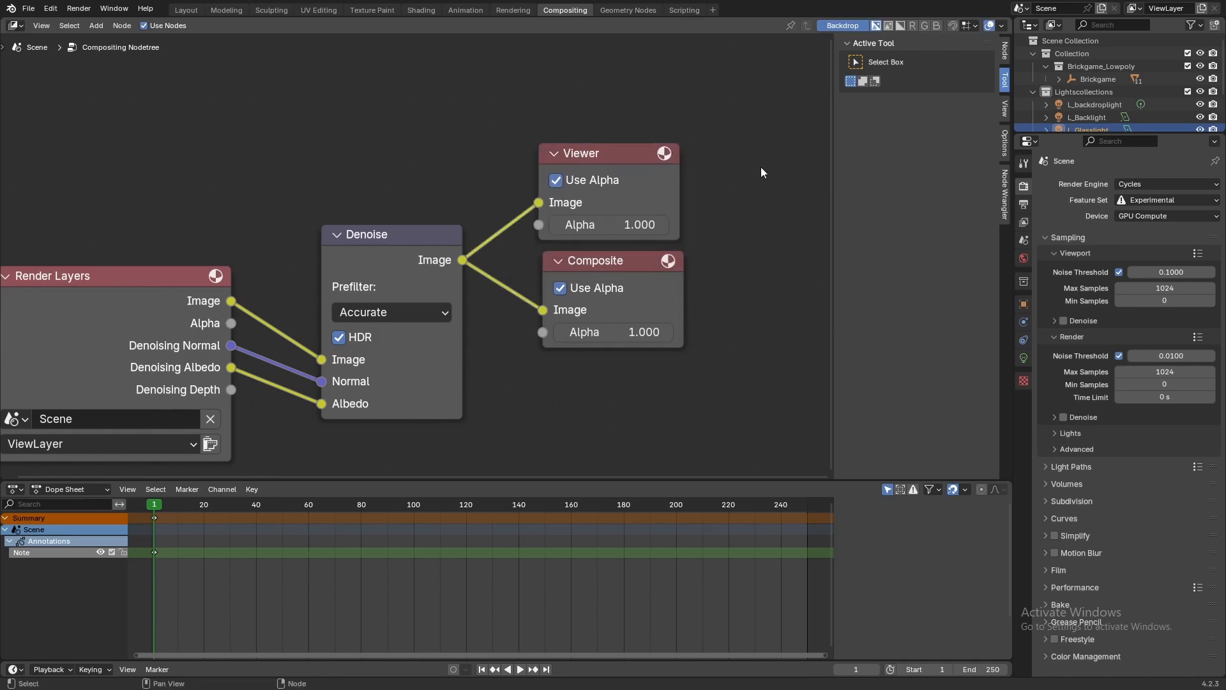
key(F12)
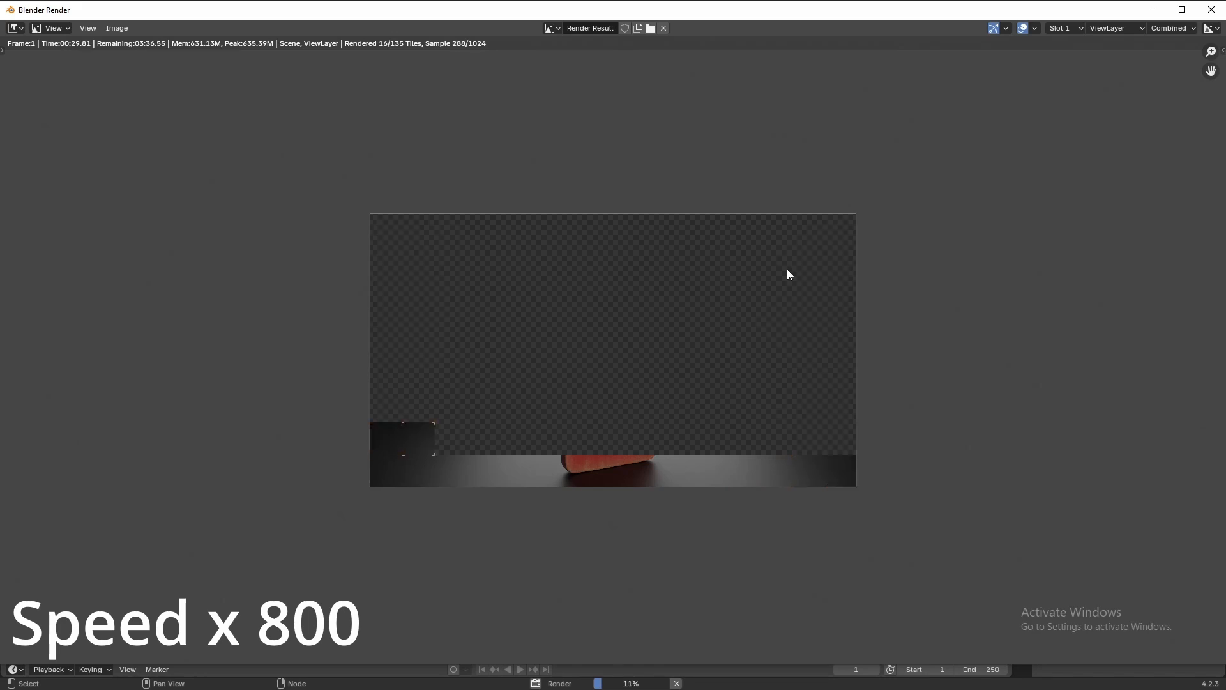
Examine the finished Brick Game render up close, including the screen, buttons and surface wear
scroll(798, 298, up, 3)
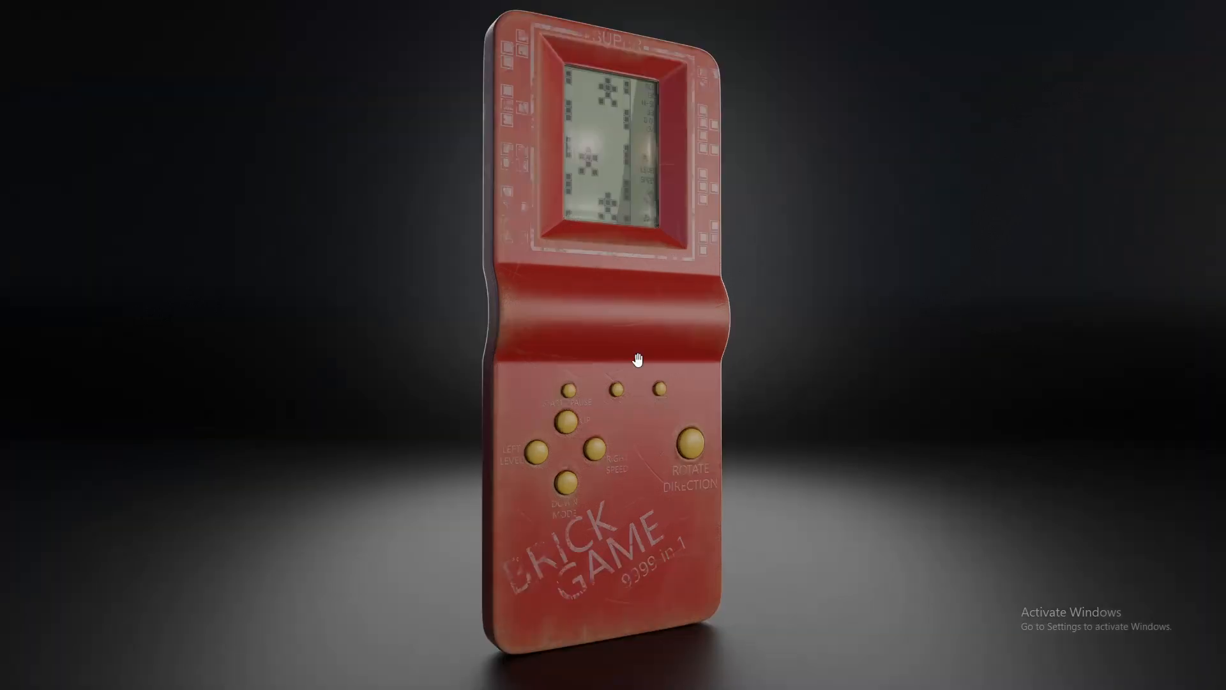
scroll(635, 356, up, 3)
scroll(787, 152, up, 3)
right_drag(254, 216, 363, 231)
scroll(579, 227, down, 2)
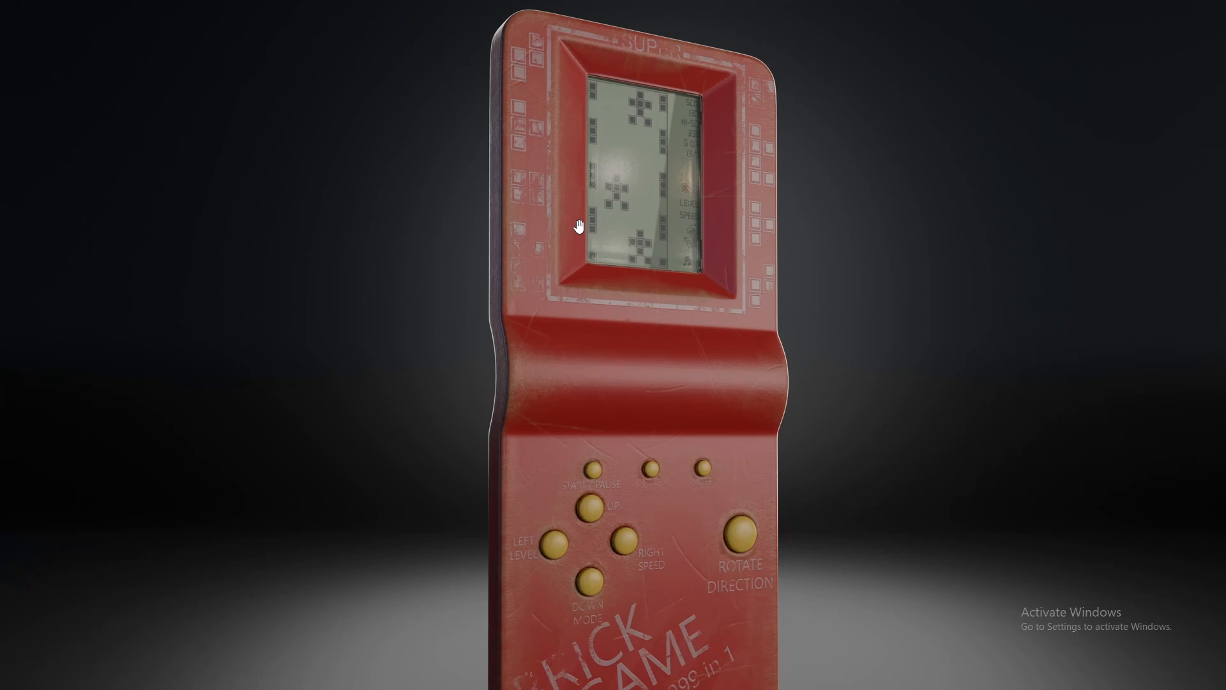
scroll(596, 226, down, 2)
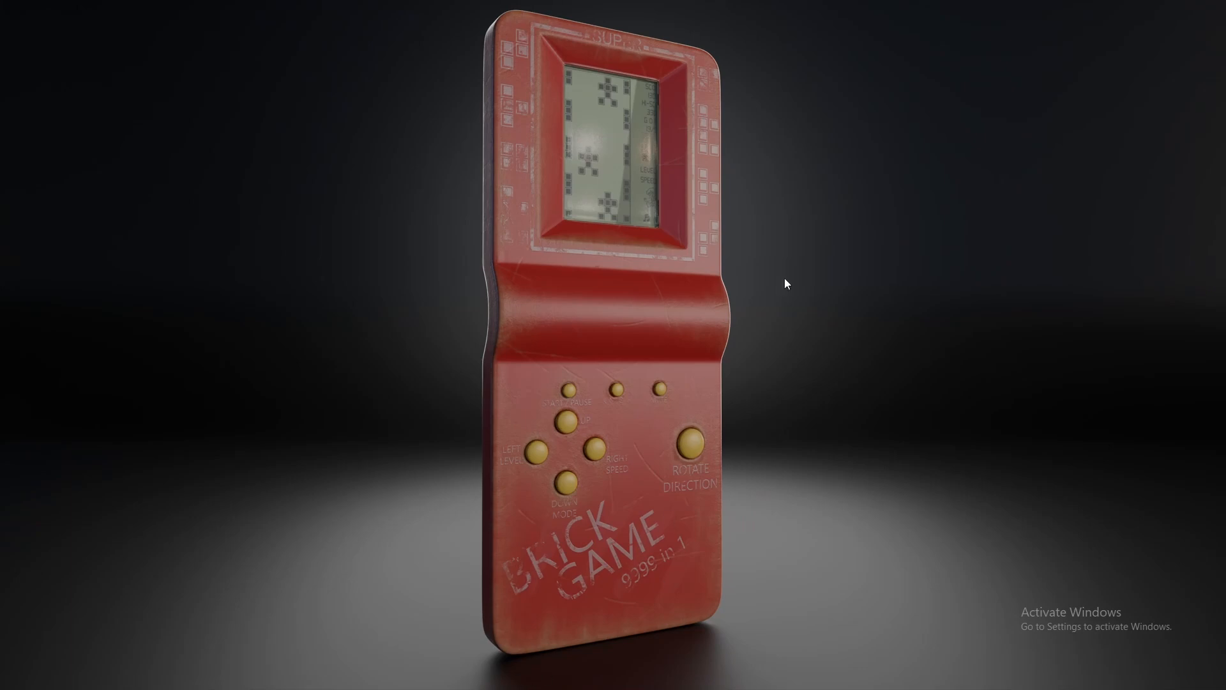
Close the untitled.png image and return to the 3D scene in Blender
key(Escape)
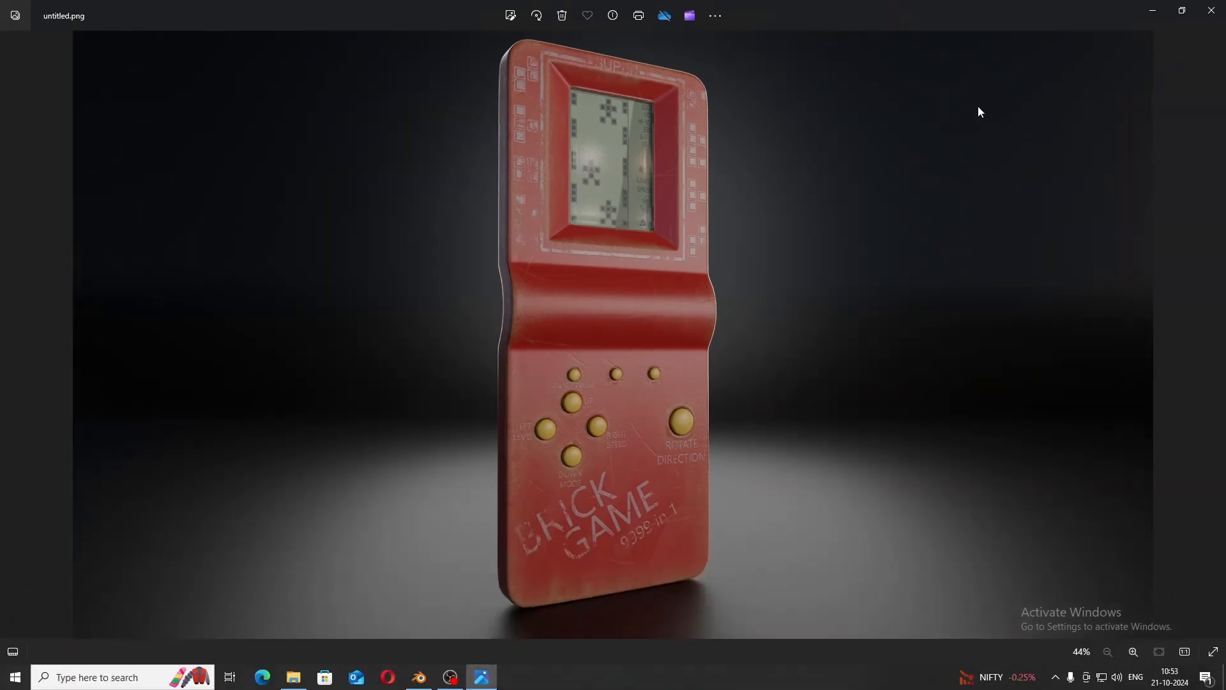
click(1217, 24)
middle_drag(690, 377, 395, 385)
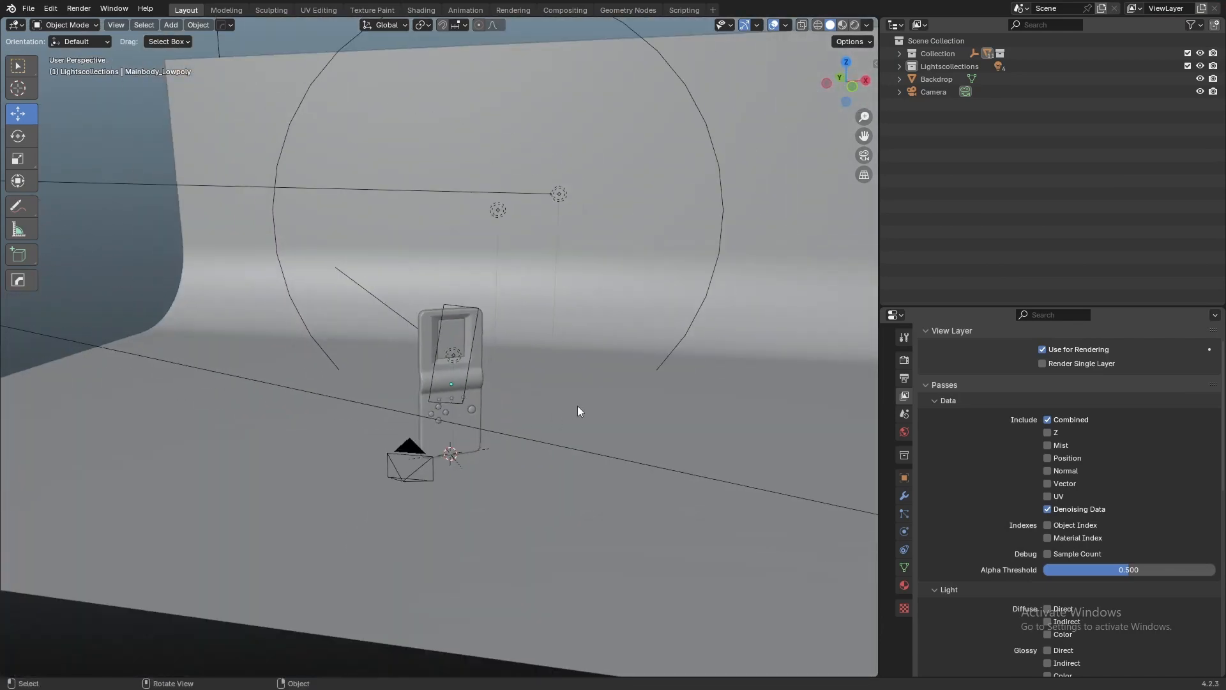
Expand the Lightscollections collection and check its lights by toggling the collection's visibility
middle_drag(577, 406, 561, 370)
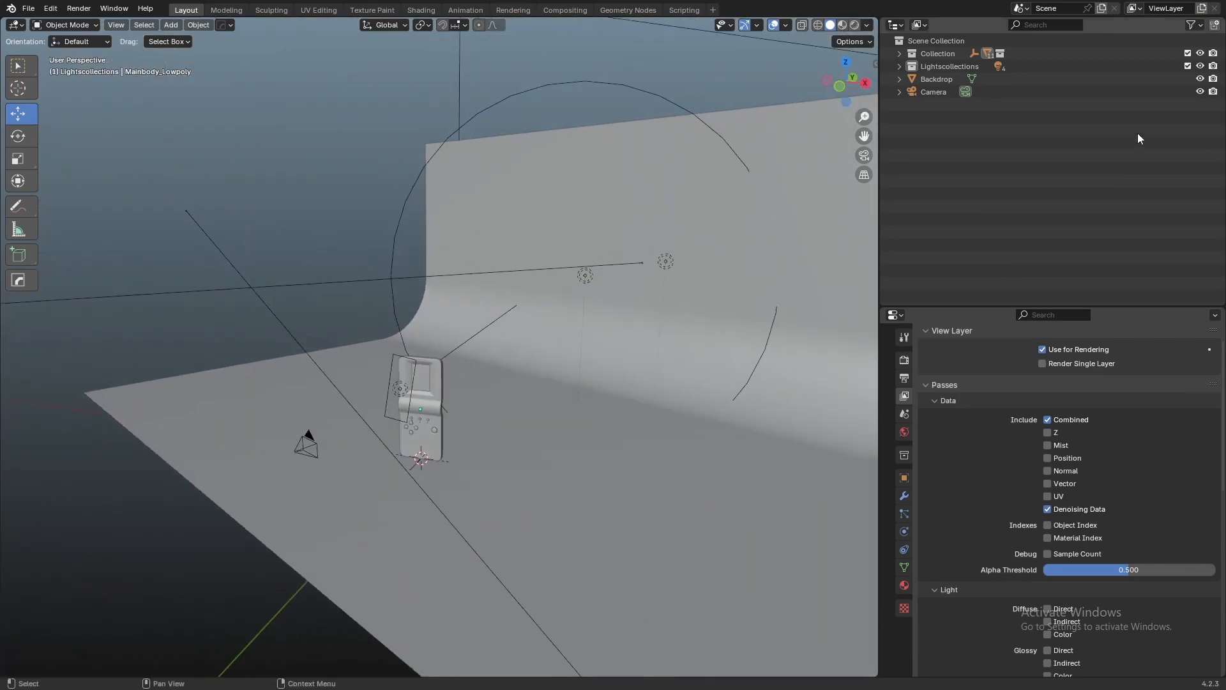
click(922, 79)
click(959, 190)
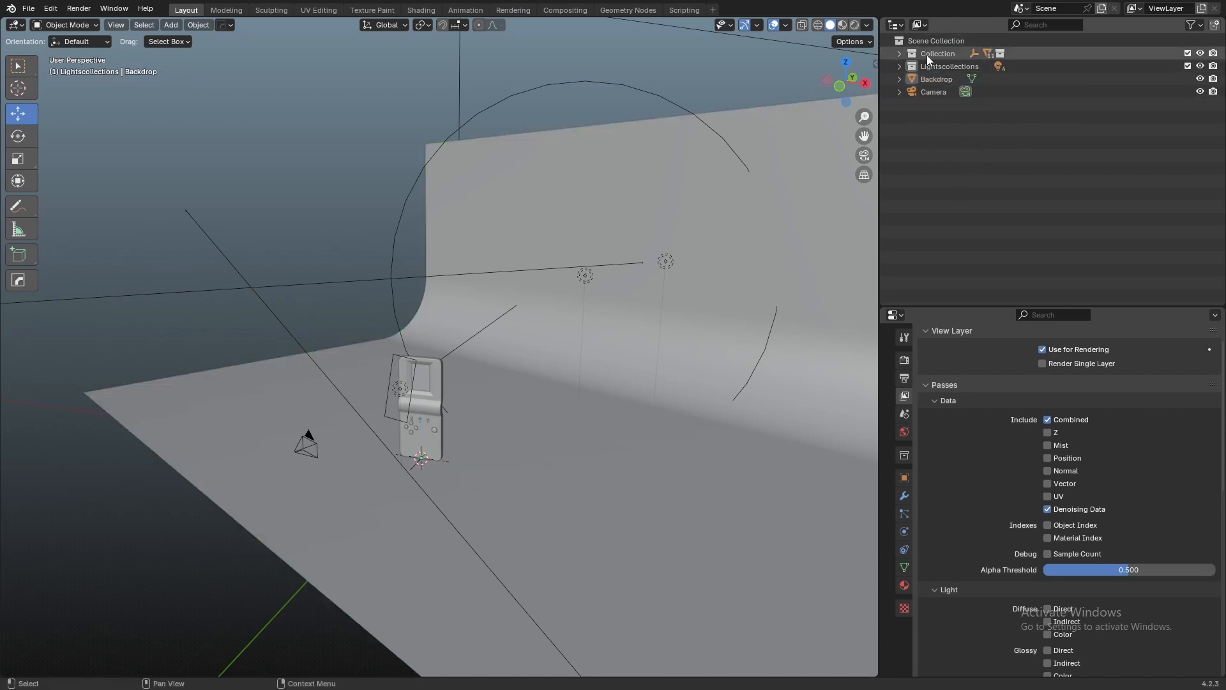
click(898, 67)
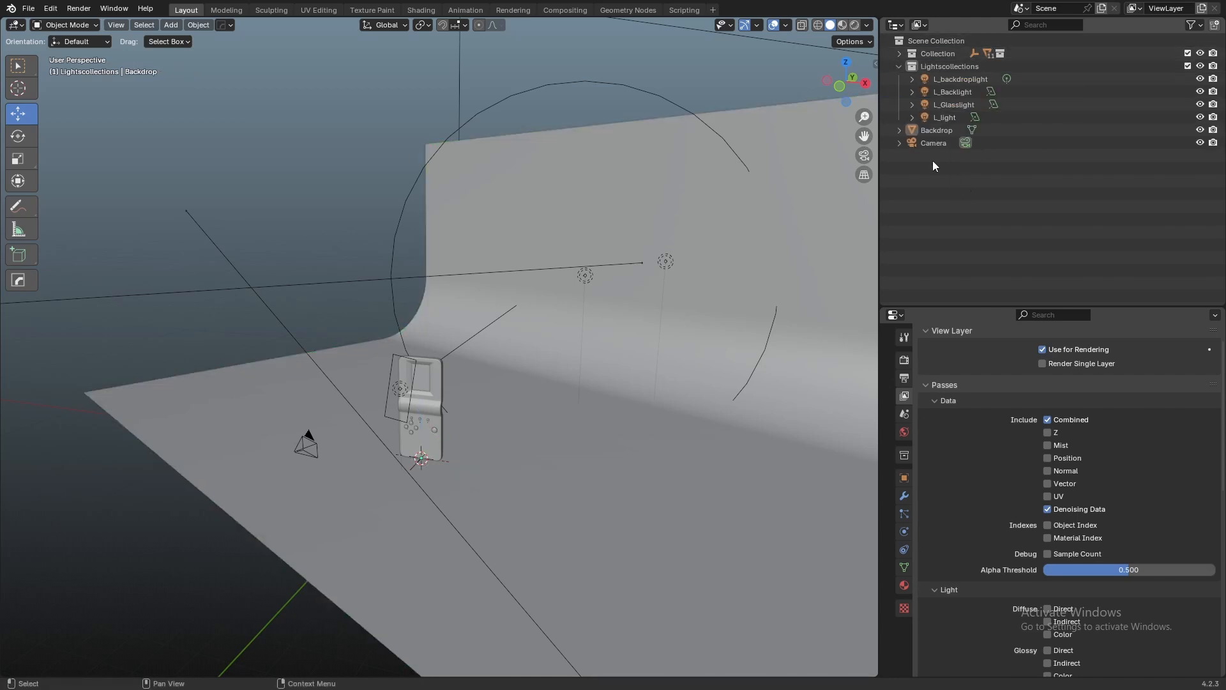
click(928, 66)
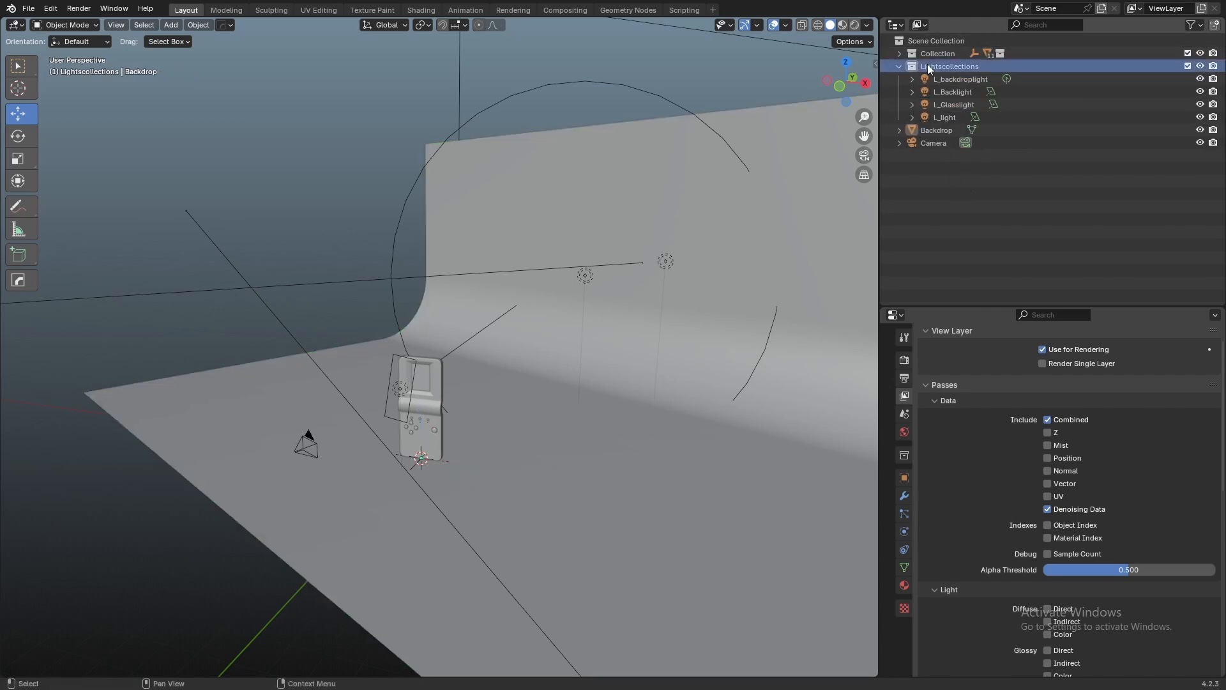
click(1201, 66)
click(1201, 66)
Examine the Camera and Backdrop objects in the scene from several angles, ending with the Backdrop selected
click(933, 143)
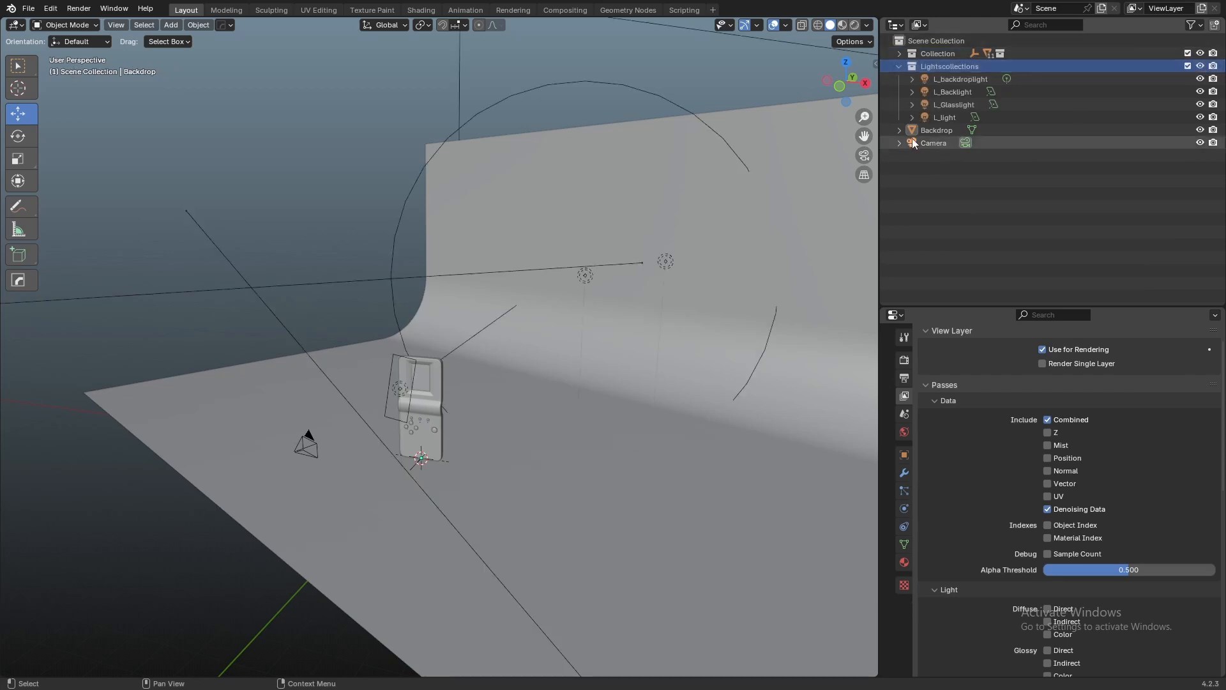
click(912, 142)
click(936, 130)
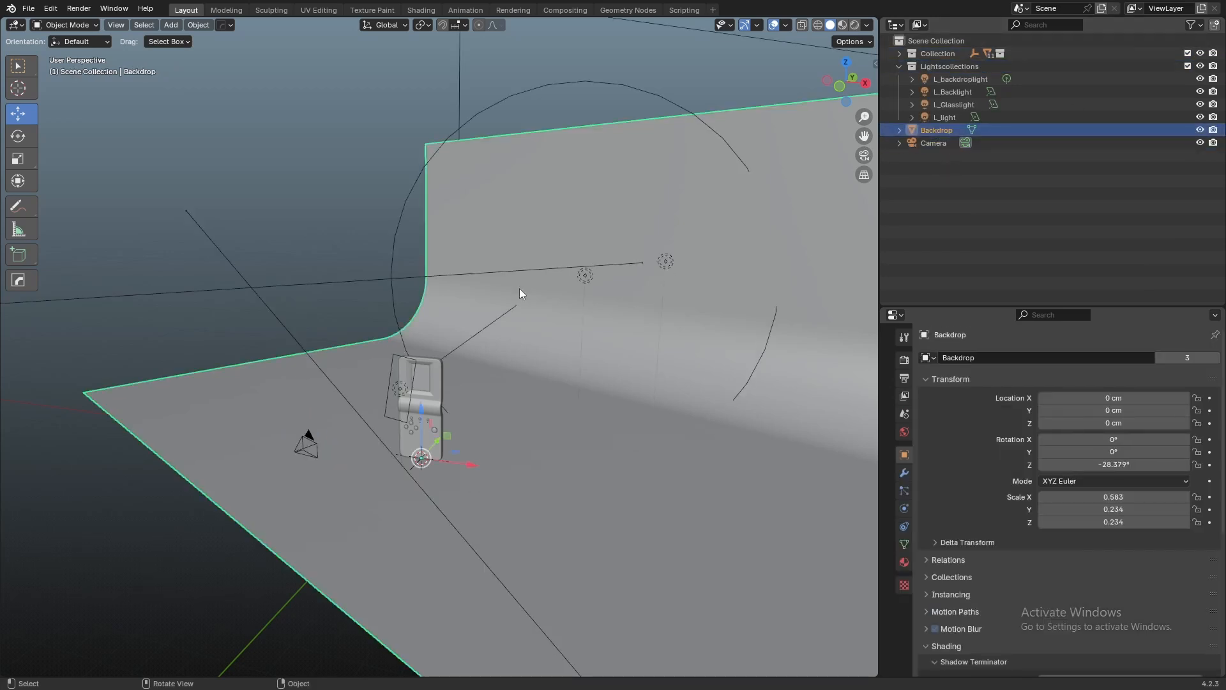
middle_drag(520, 290, 1047, 254)
drag(1048, 249, 922, 130)
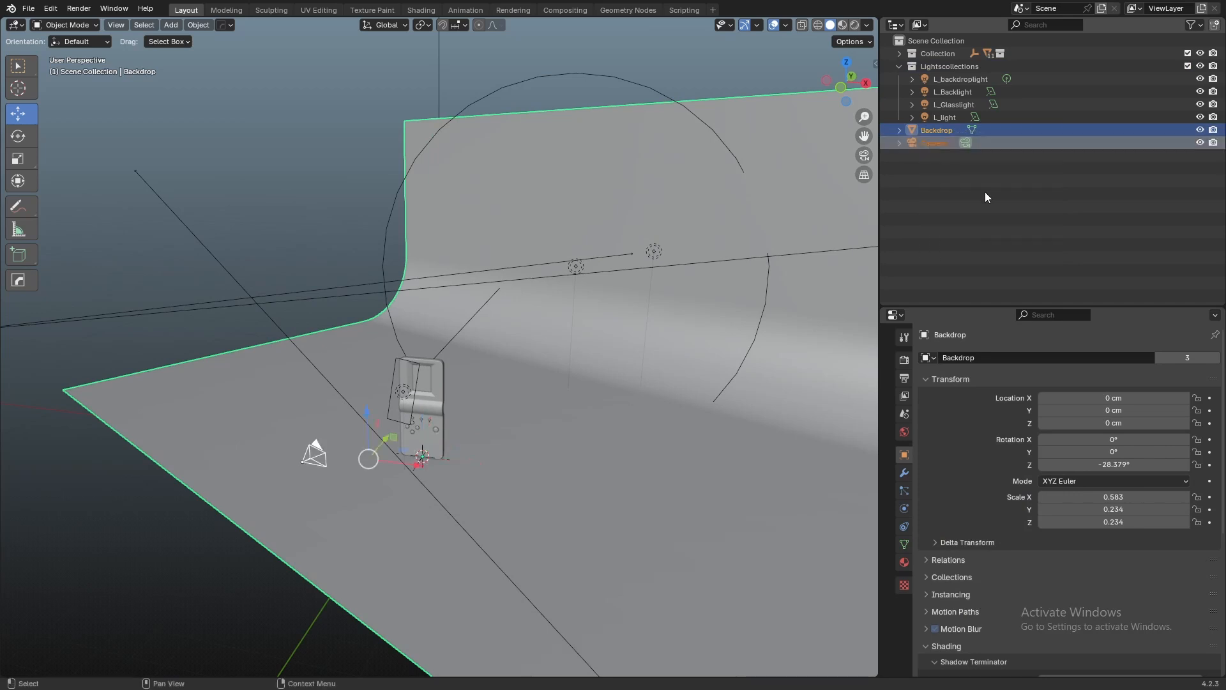
click(1040, 232)
drag(1040, 233, 930, 147)
click(930, 144)
middle_drag(347, 262, 377, 274)
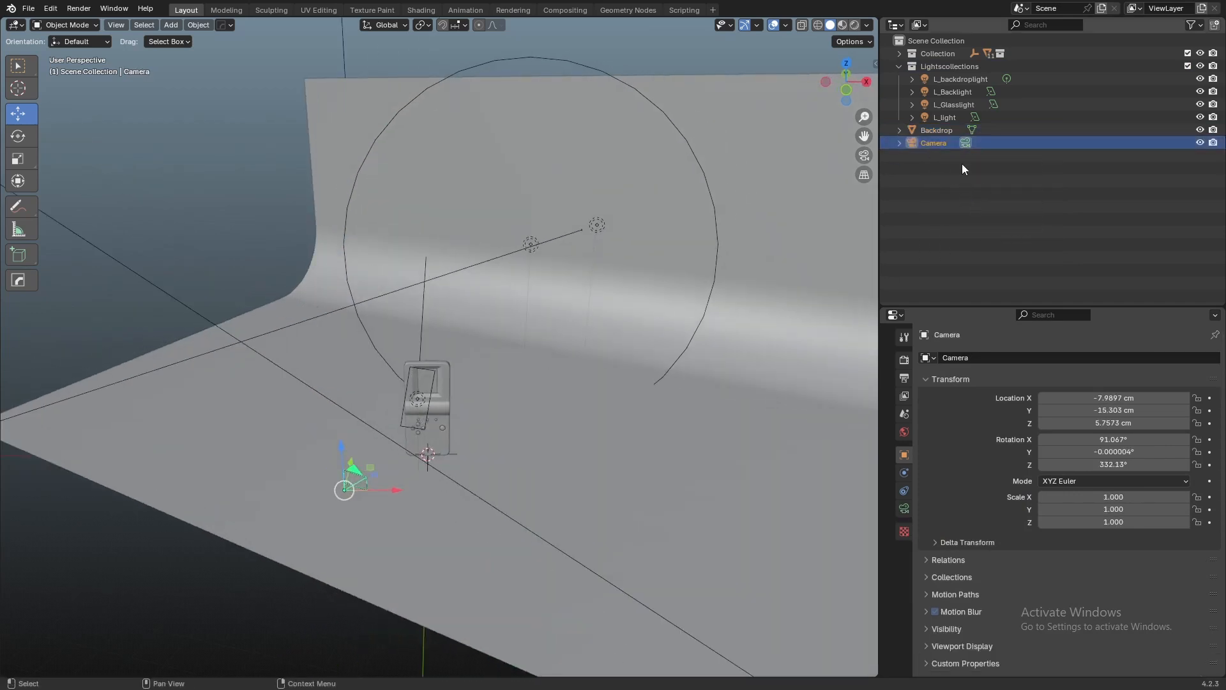
click(922, 185)
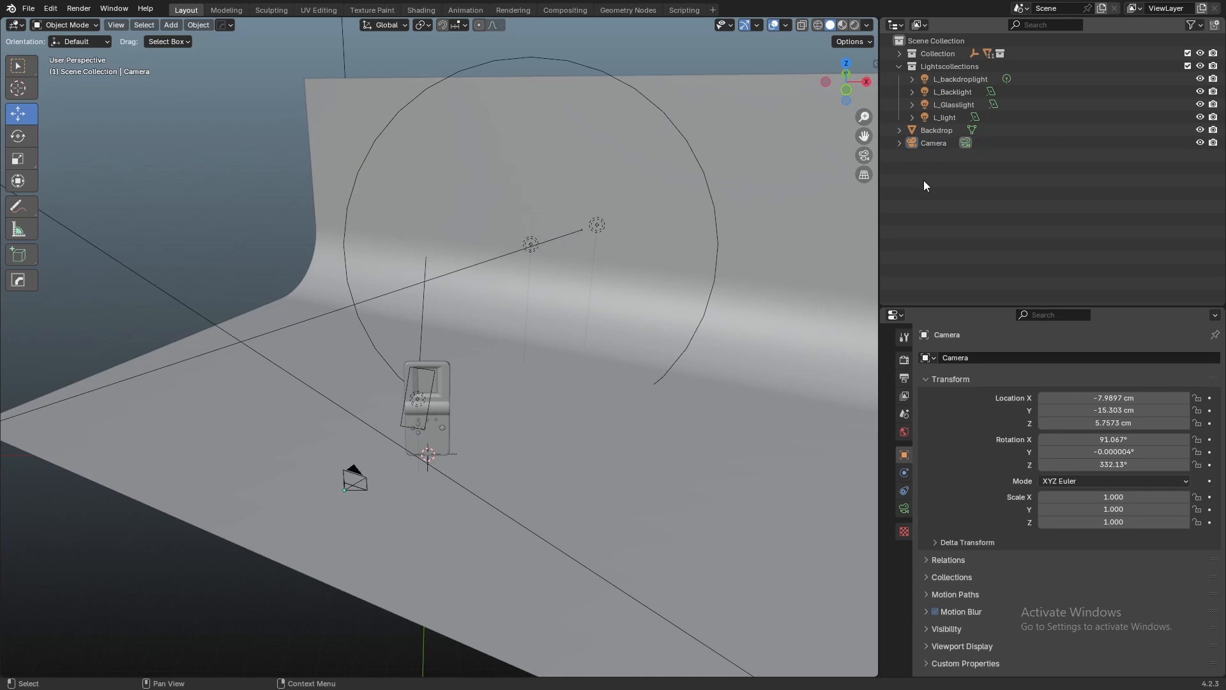
click(934, 143)
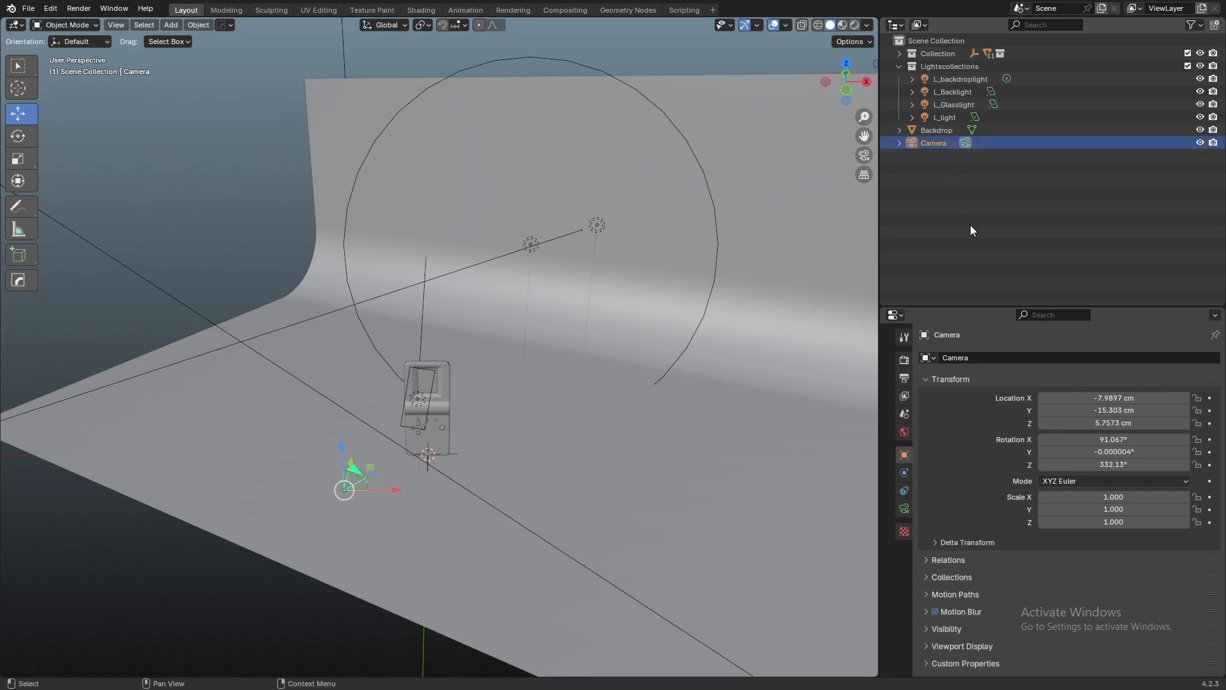
click(928, 130)
middle_drag(246, 200, 449, 331)
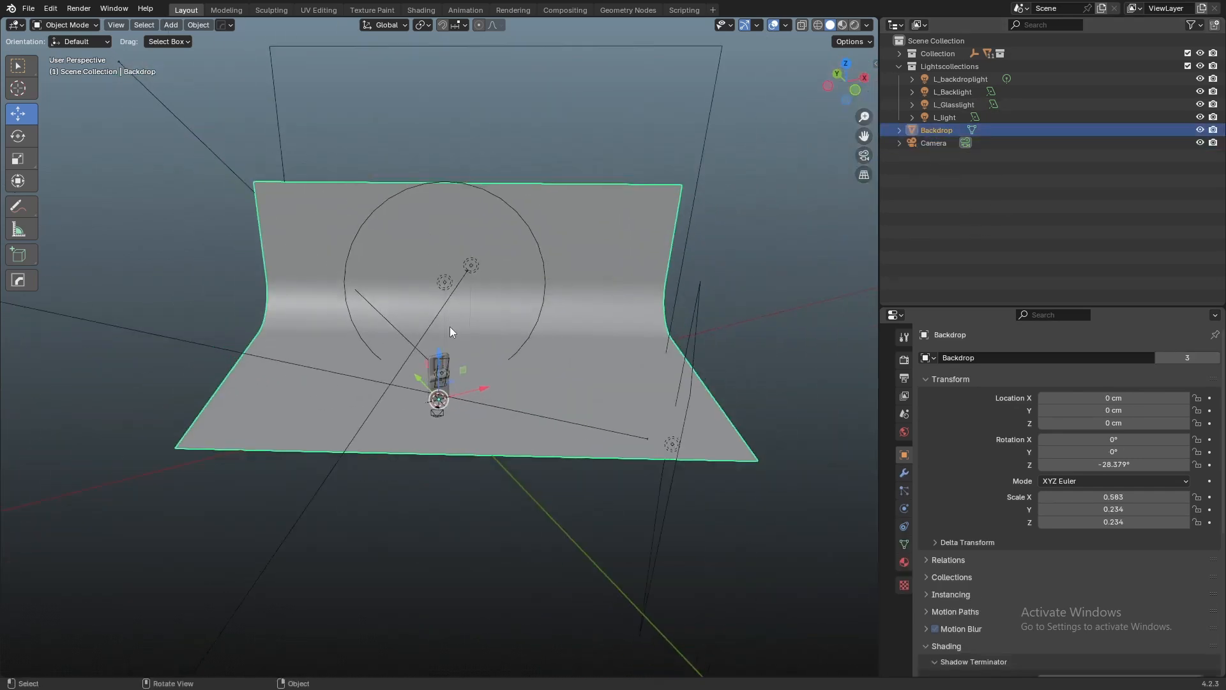
Enlarge the Properties editor upward and switch the 3D viewport to Rendered shading
drag(988, 309, 987, 187)
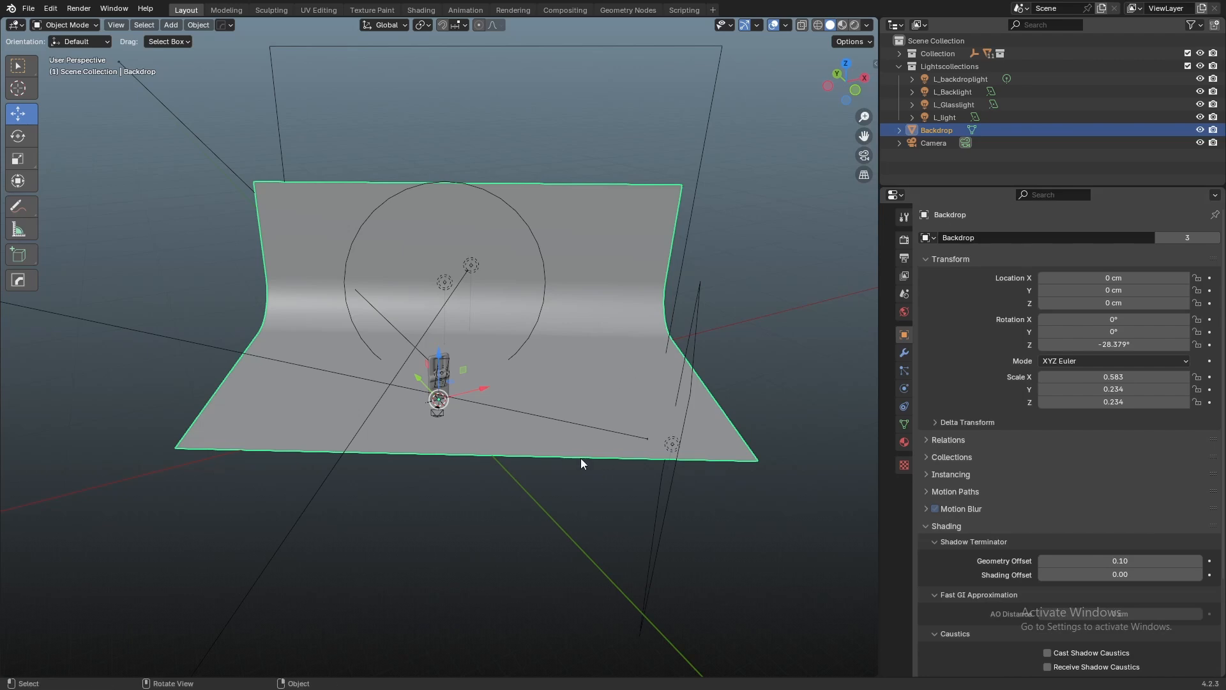
scroll(723, 442, up, 3)
middle_drag(723, 442, 489, 520)
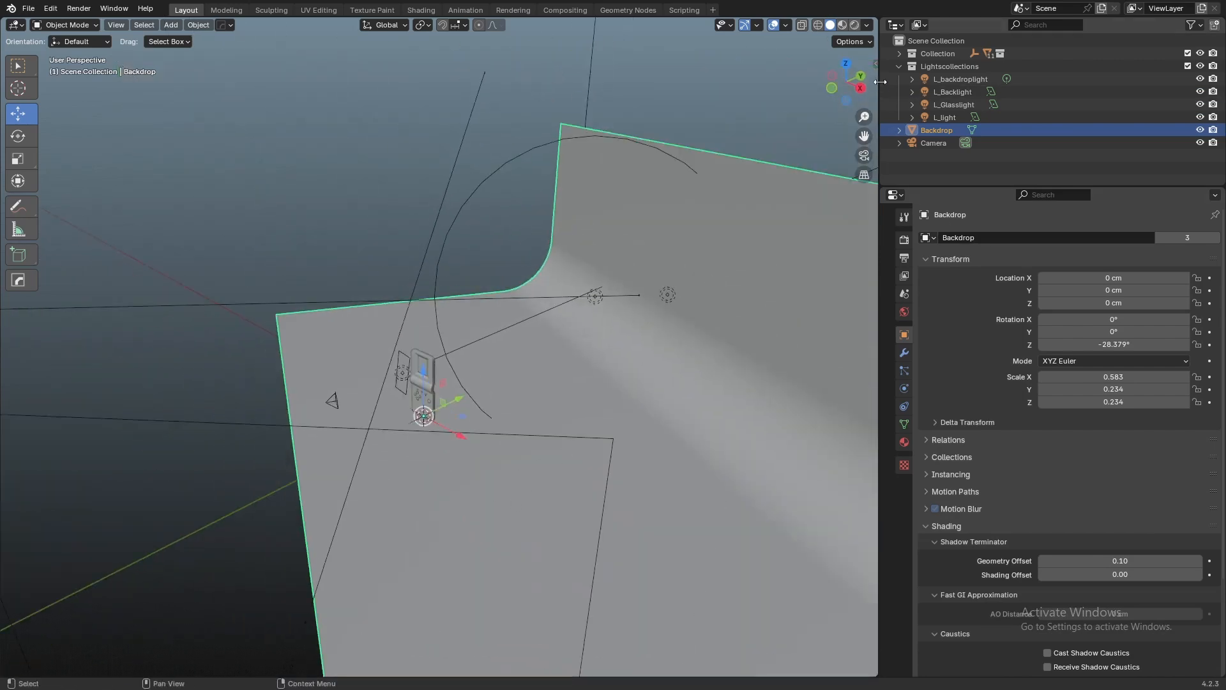
scroll(354, 186, up, 3)
middle_drag(354, 187, 469, 245)
key(z)
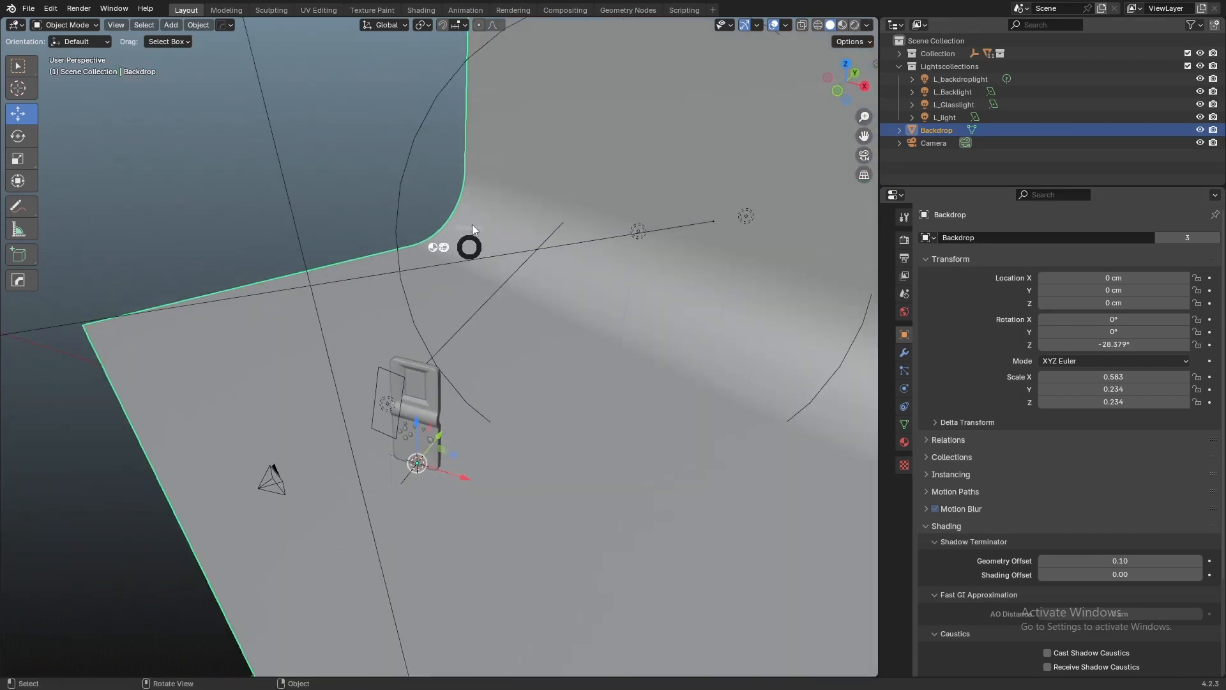
click(486, 167)
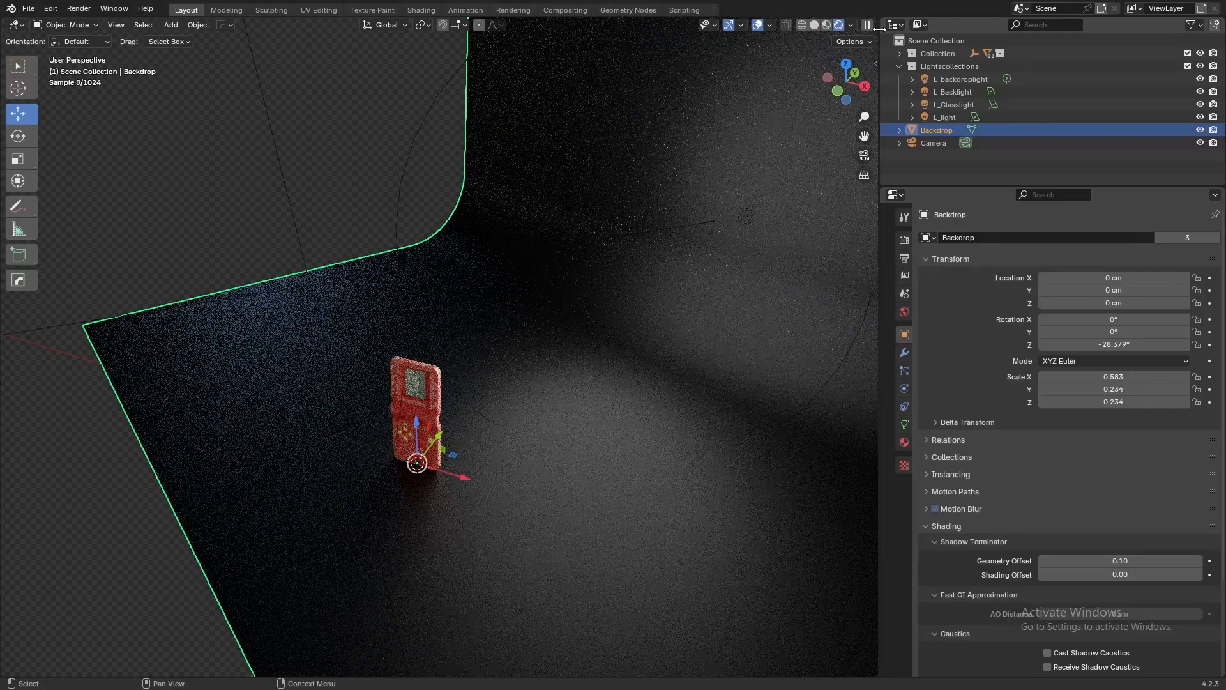
Split the 3D viewport vertically and turn the new area into a Shader Editor with its sidebar hidden
mouse_move(881, 34)
mouse_down()
mouse_move(1013, 34)
mouse_move(849, 77)
mouse_move(508, 128)
mouse_move(519, 153)
mouse_up()
click(522, 25)
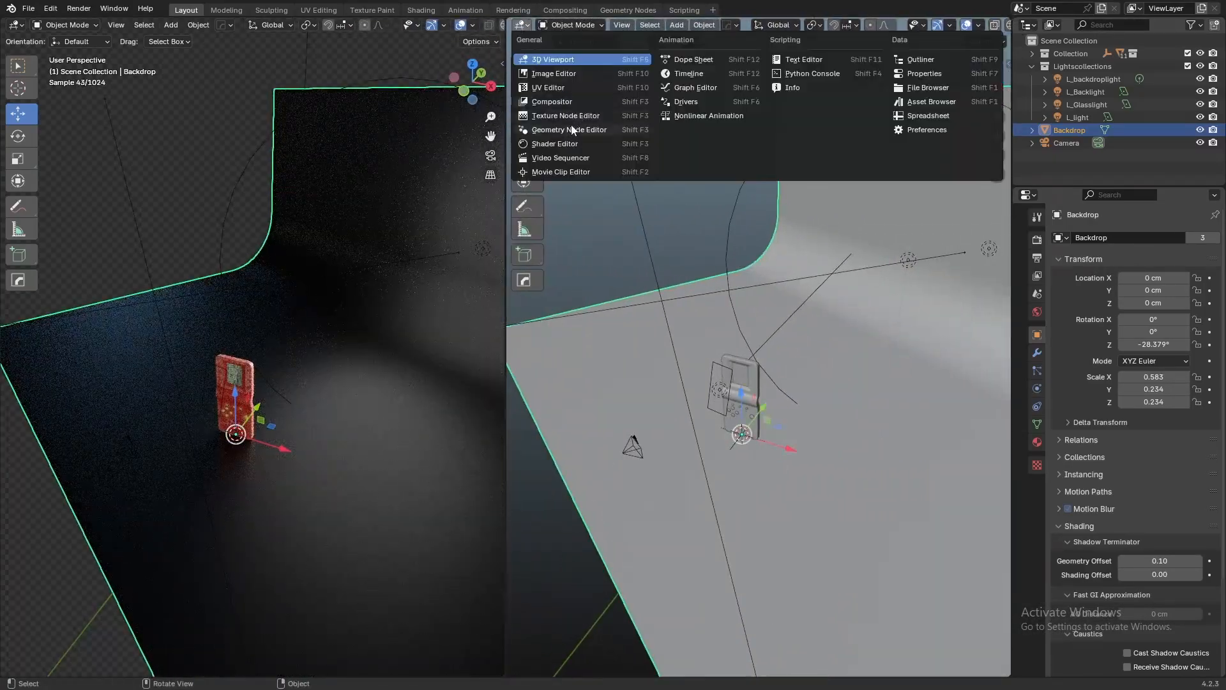
click(564, 145)
scroll(631, 206, up, 2)
key(n)
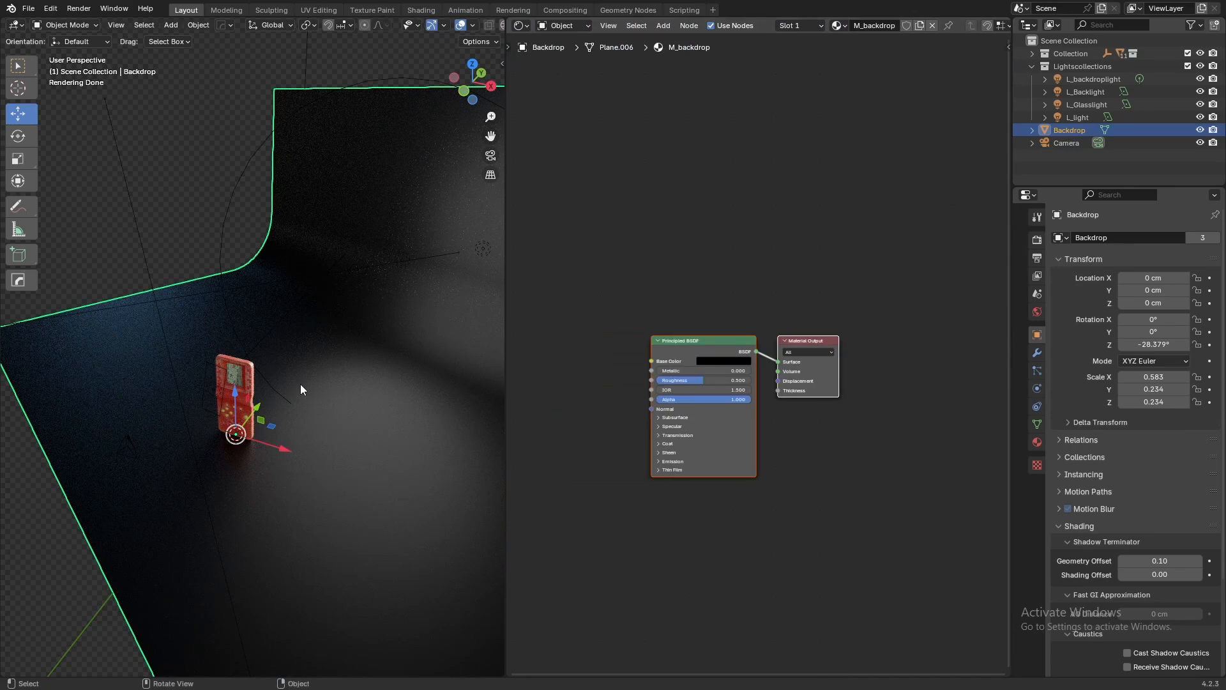
Select the Brick Game's main body to show its material nodes and view it through the camera
middle_drag(223, 388, 233, 413)
click(233, 412)
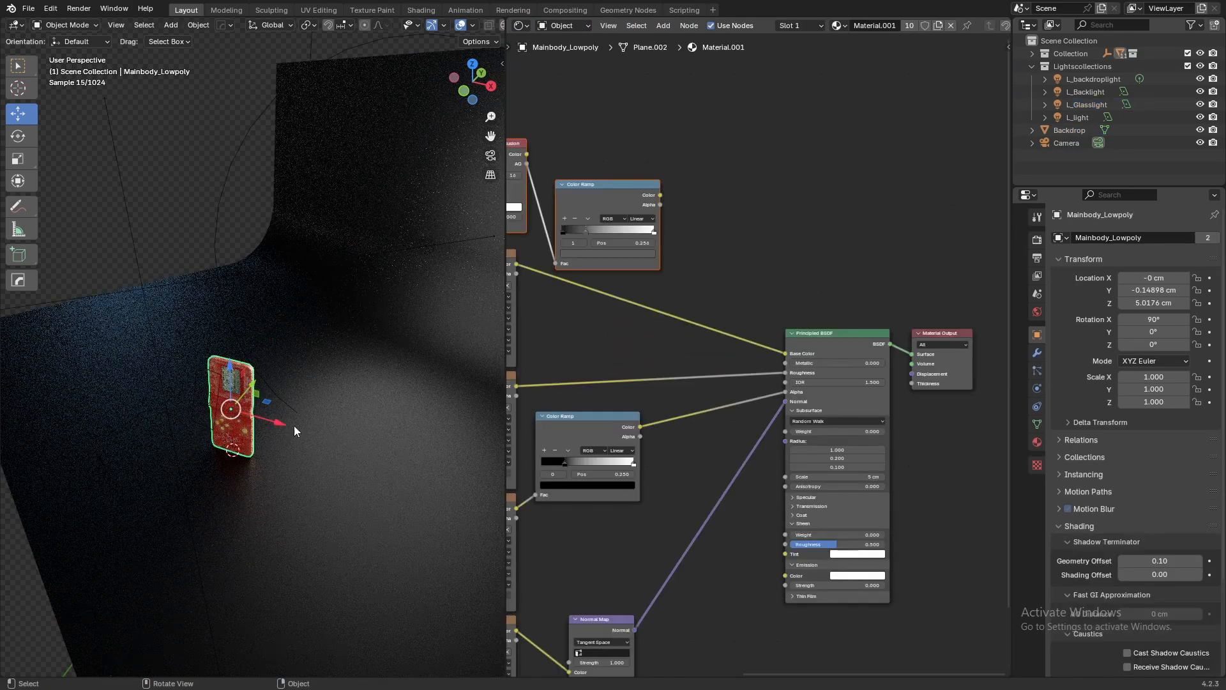
scroll(758, 270, up, 3)
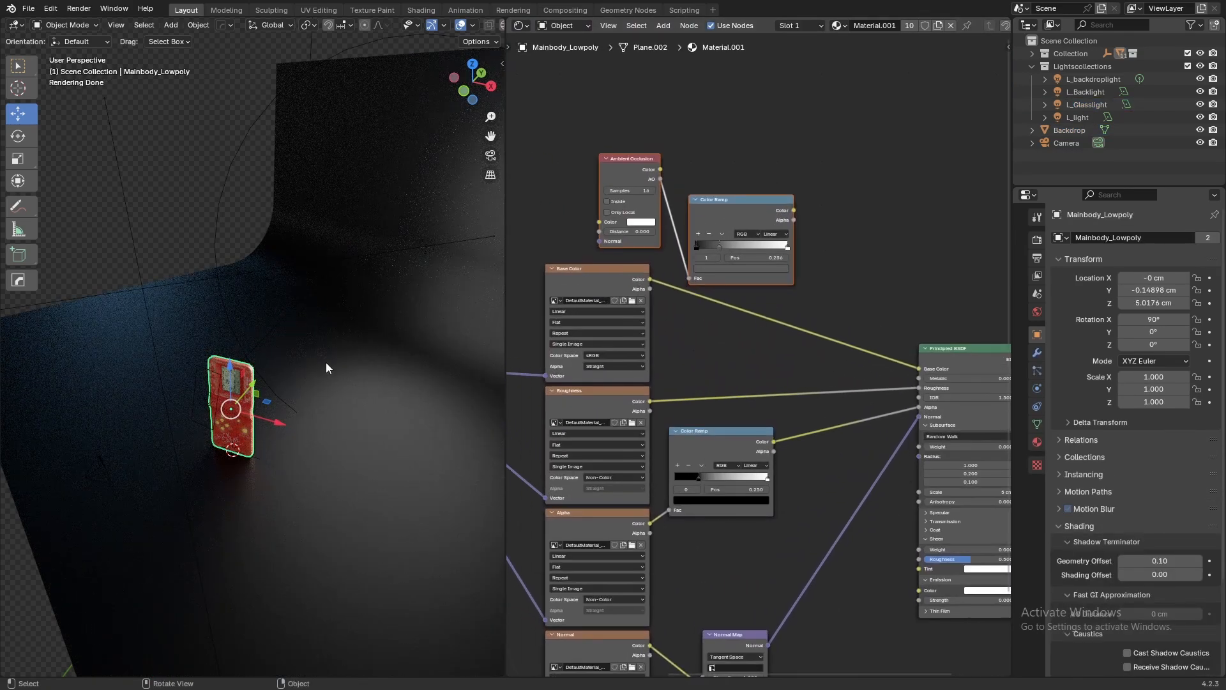
key(KP_0)
scroll(760, 249, up, 2)
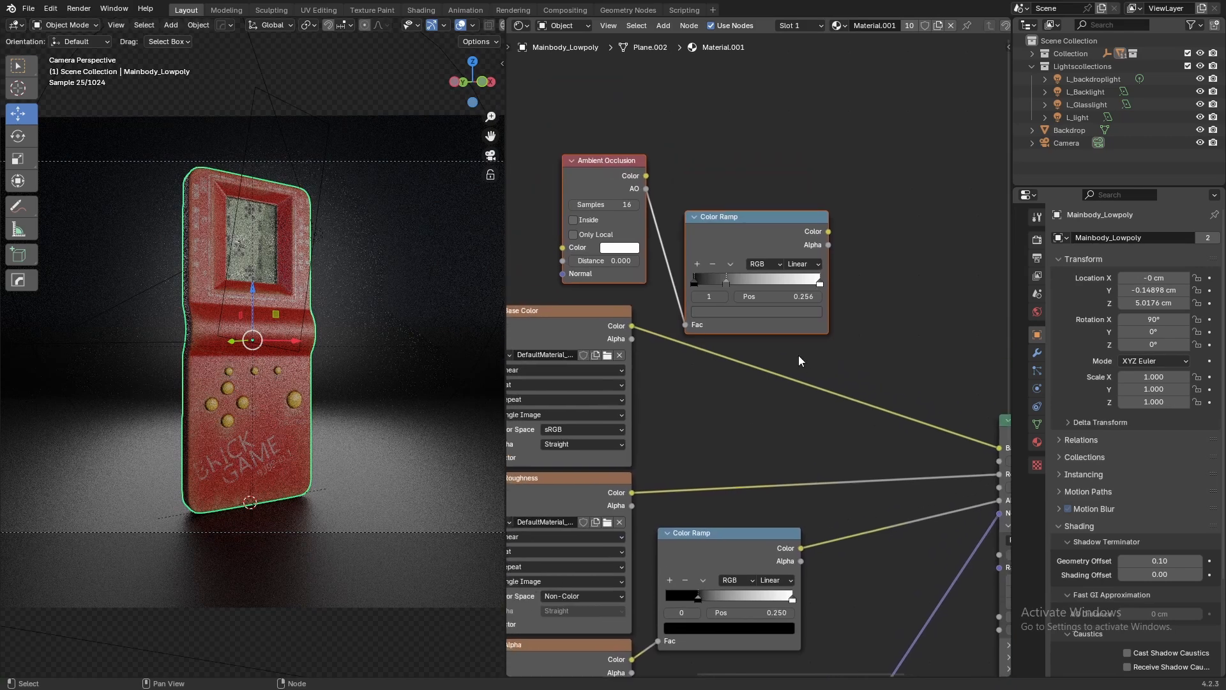
Delete the unused Ambient Occlusion node and its connected Color Ramp from the main body's material
drag(752, 216, 785, 110)
click(834, 131)
scroll(780, 128, down, 2)
drag(901, 218, 658, 83)
drag(576, 113, 783, 151)
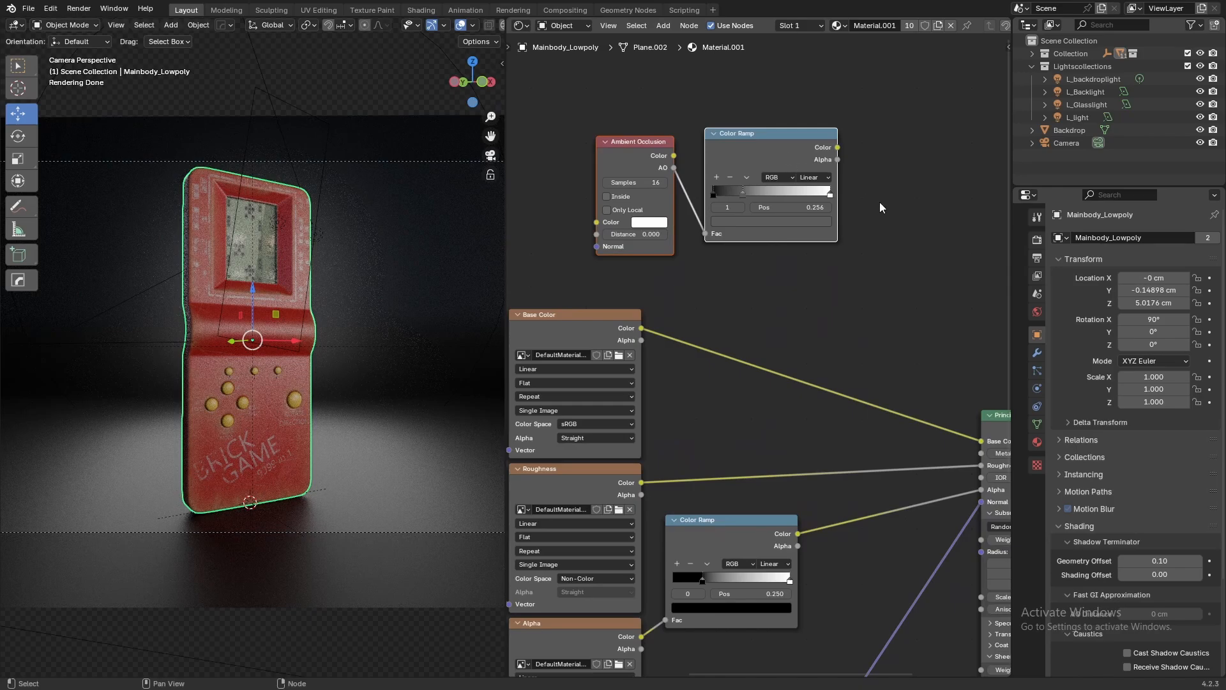
scroll(877, 213, down, 1)
key(x)
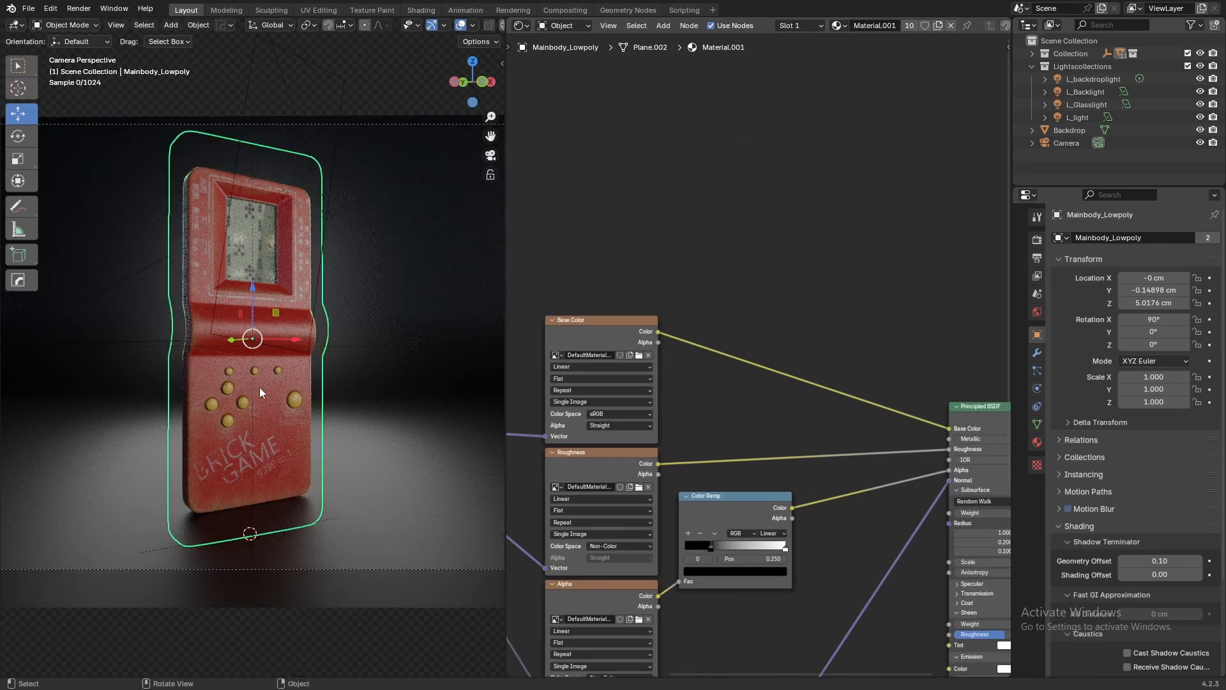
Check the main body up close in the camera view and cut the Base Color texture's link to the Principled BSDF
scroll(261, 392, up, 4)
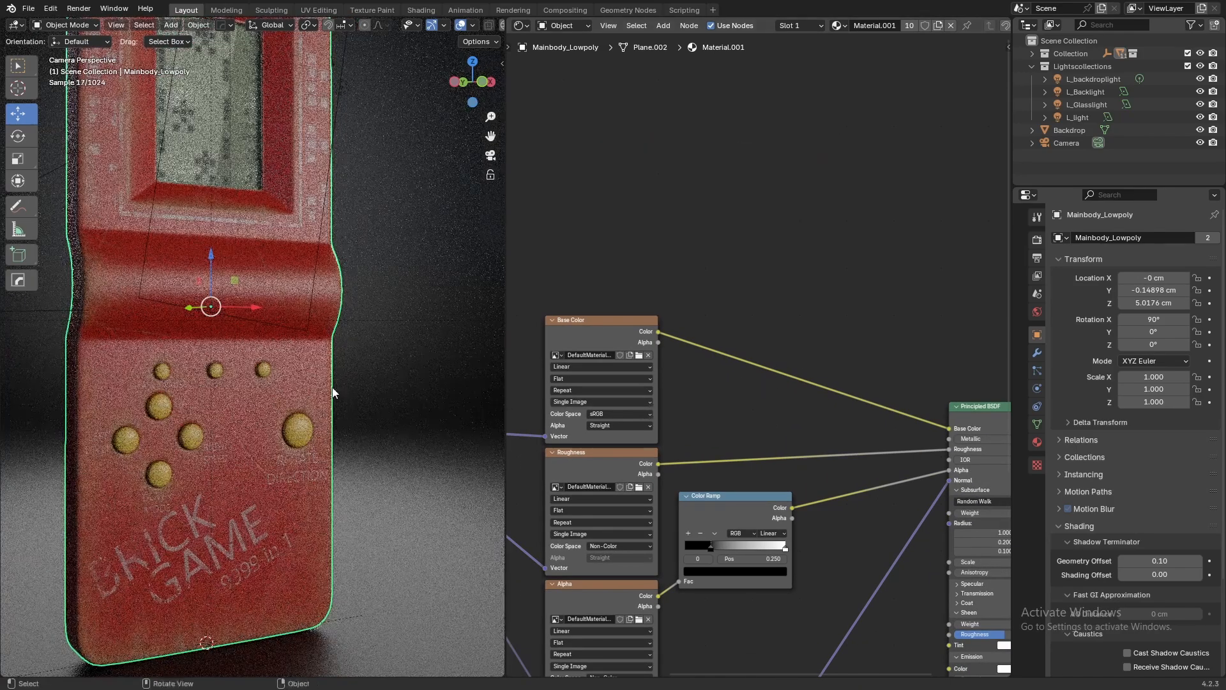
scroll(332, 387, down, 4)
scroll(331, 387, up, 2)
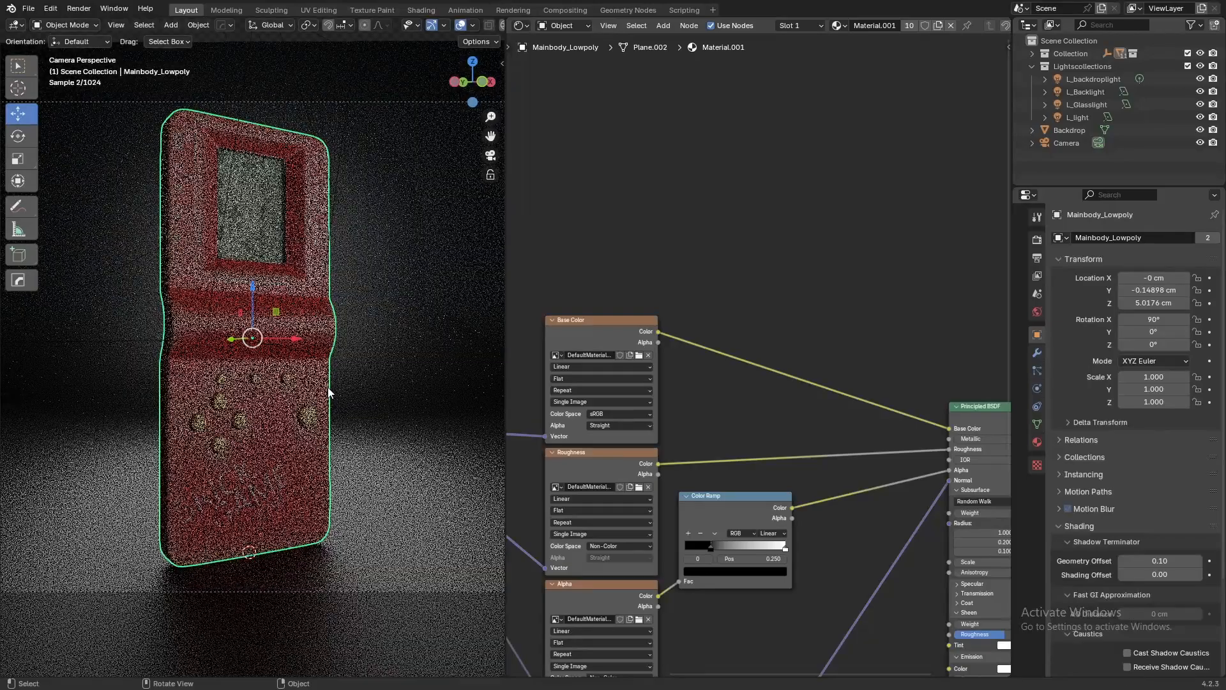
scroll(361, 405, up, 2)
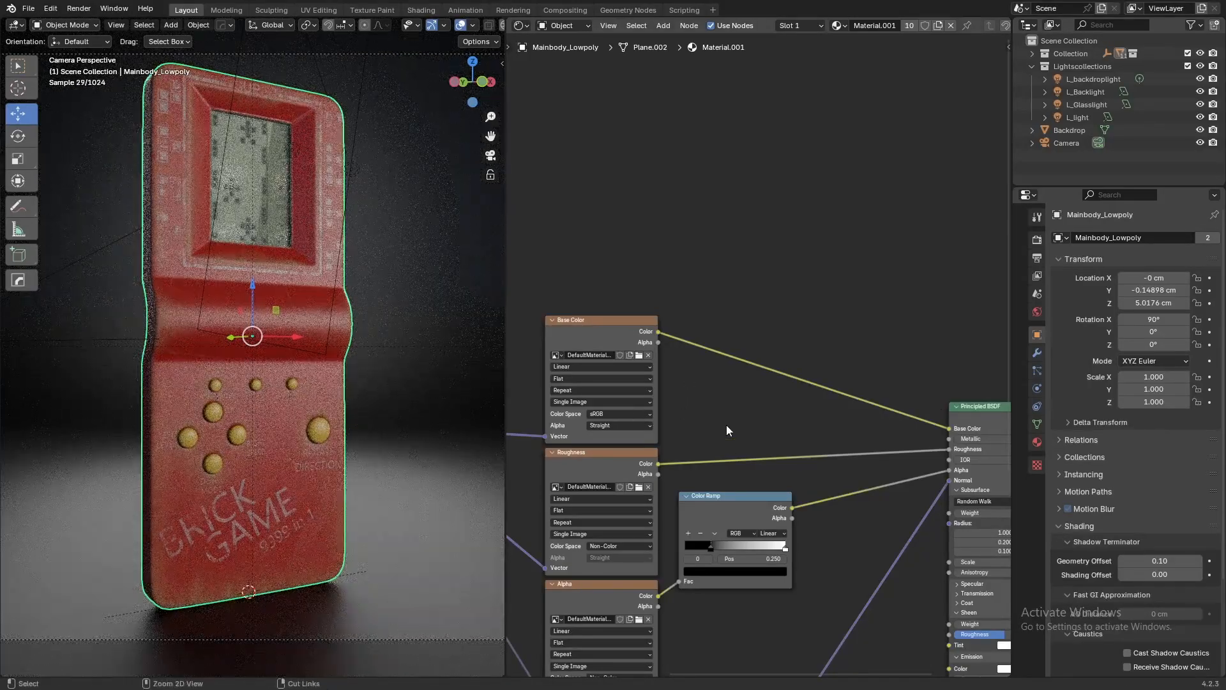
ctrl+right_drag(726, 424, 815, 276)
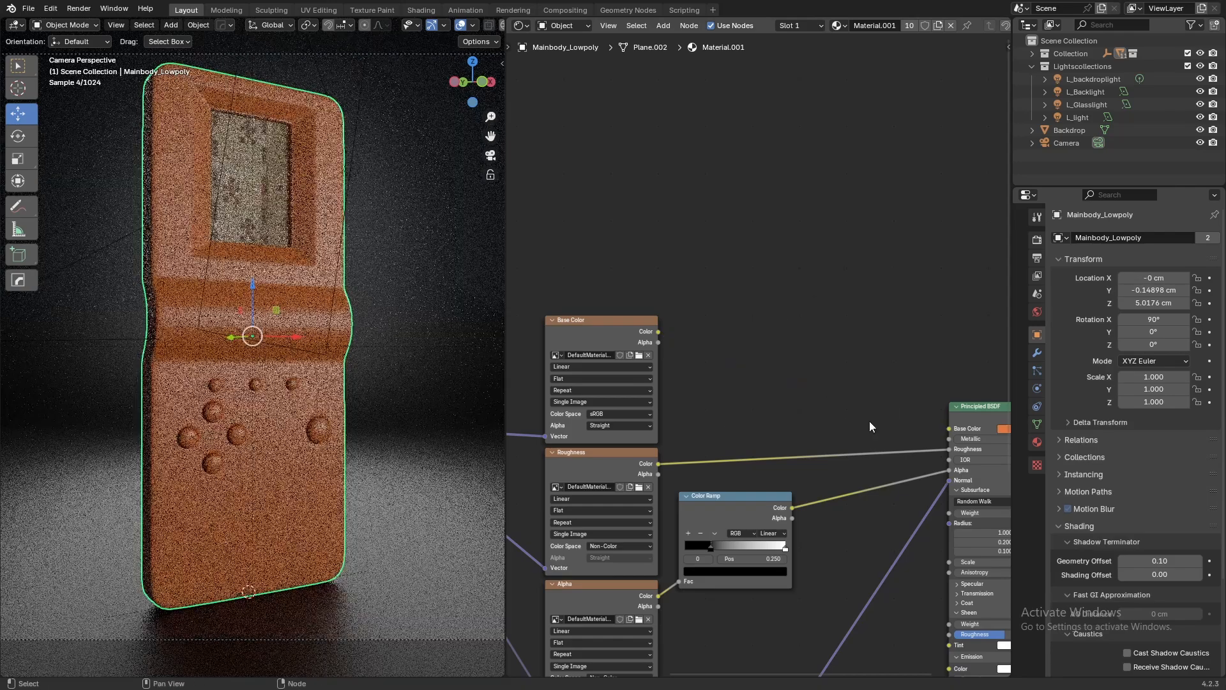
Change the Principled BSDF's Base Color to a saturated orange-red with hue 0.010, saturation 1.000 and value 1.000
middle_drag(871, 424, 687, 337)
scroll(871, 377, up, 4)
middle_drag(870, 378, 750, 396)
scroll(881, 345, up, 4)
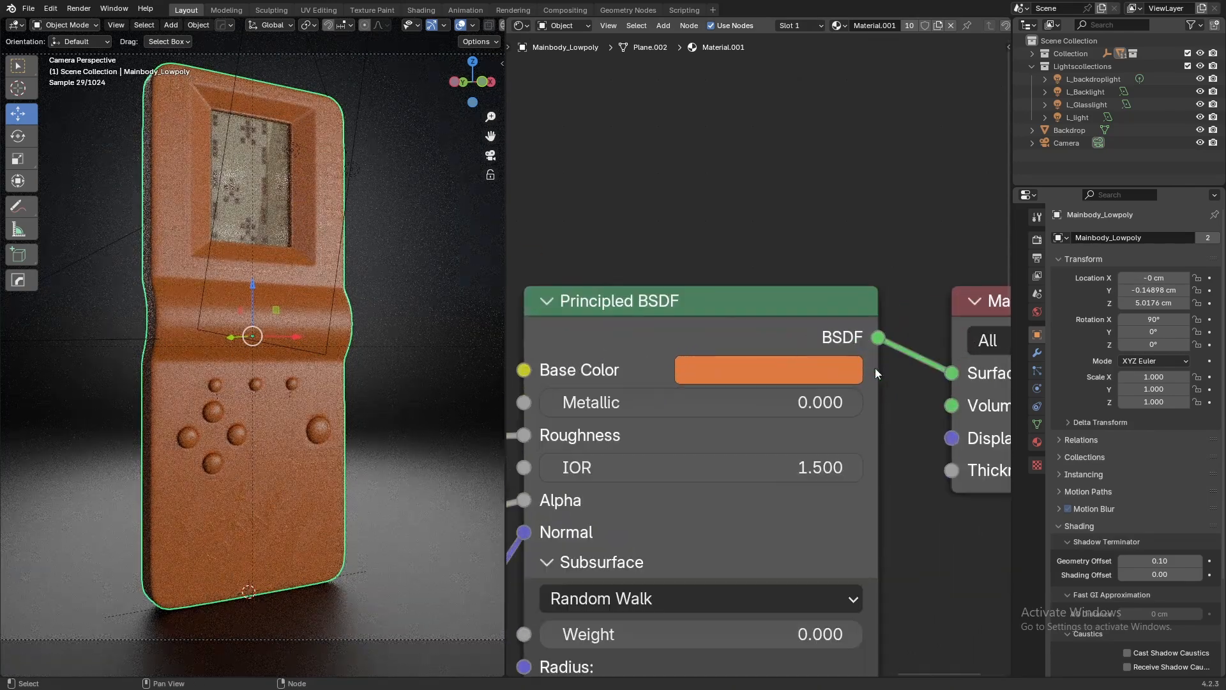
click(770, 370)
mouse_move(785, 240)
mouse_down()
mouse_move(804, 236)
mouse_move(794, 215)
mouse_move(792, 236)
mouse_up()
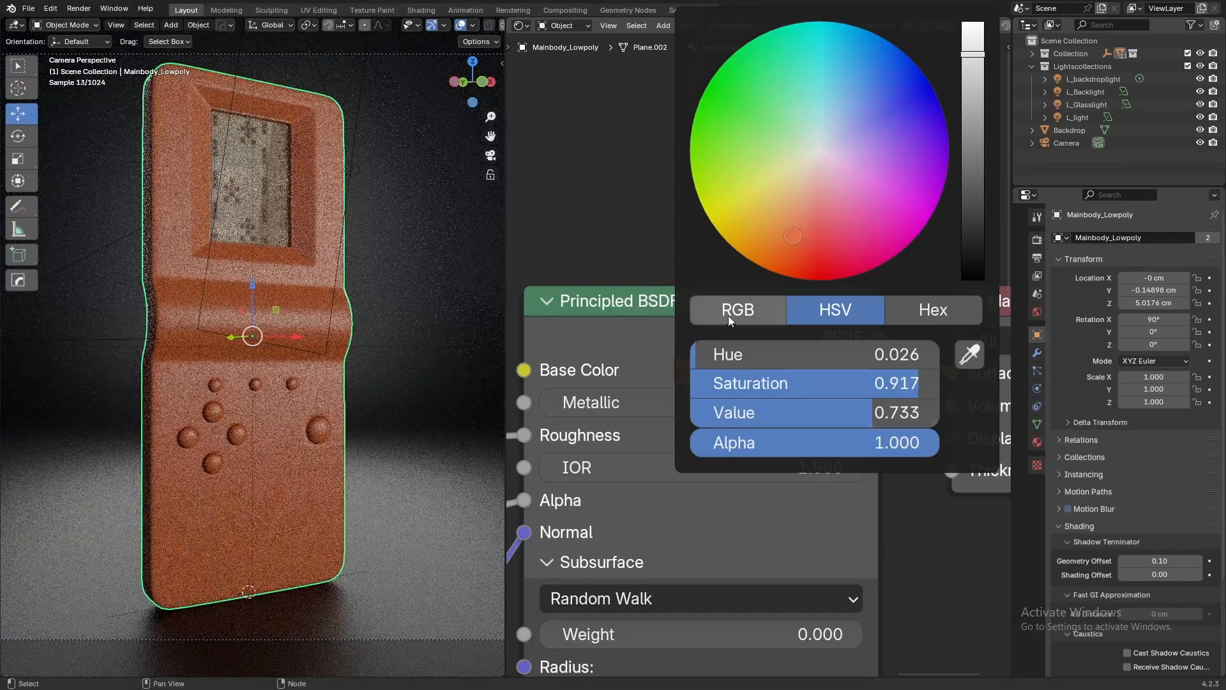
click(728, 316)
drag(766, 385, 689, 385)
drag(844, 355, 939, 355)
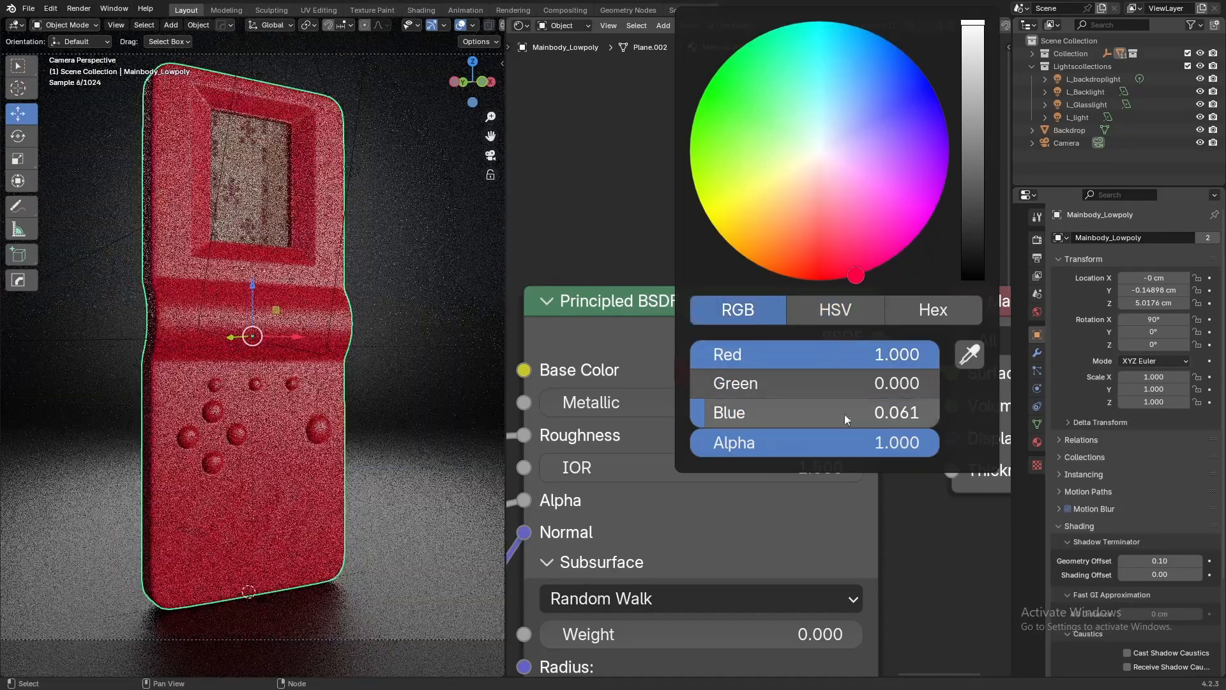
click(822, 386)
mouse_move(810, 414)
mouse_down()
mouse_move(825, 414)
mouse_move(775, 403)
mouse_move(776, 383)
mouse_move(791, 384)
mouse_up()
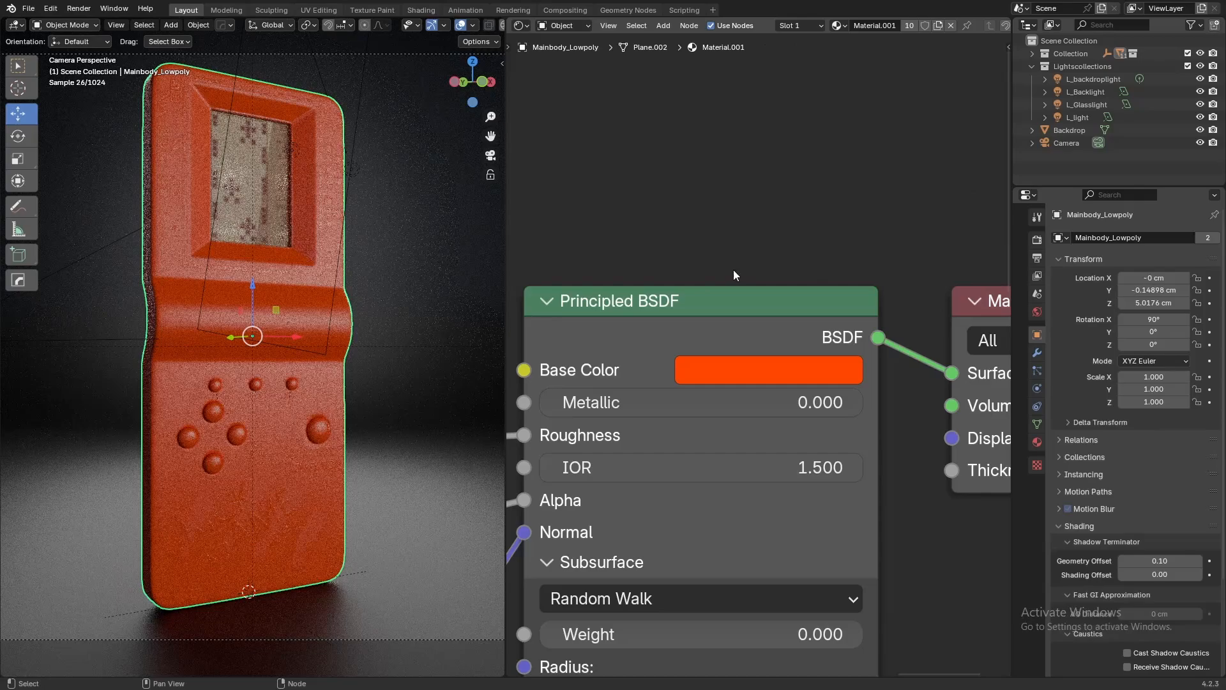
Set the Base Color's saturation to 0.962 and hide the overlays in the rendered viewport
click(818, 363)
click(816, 318)
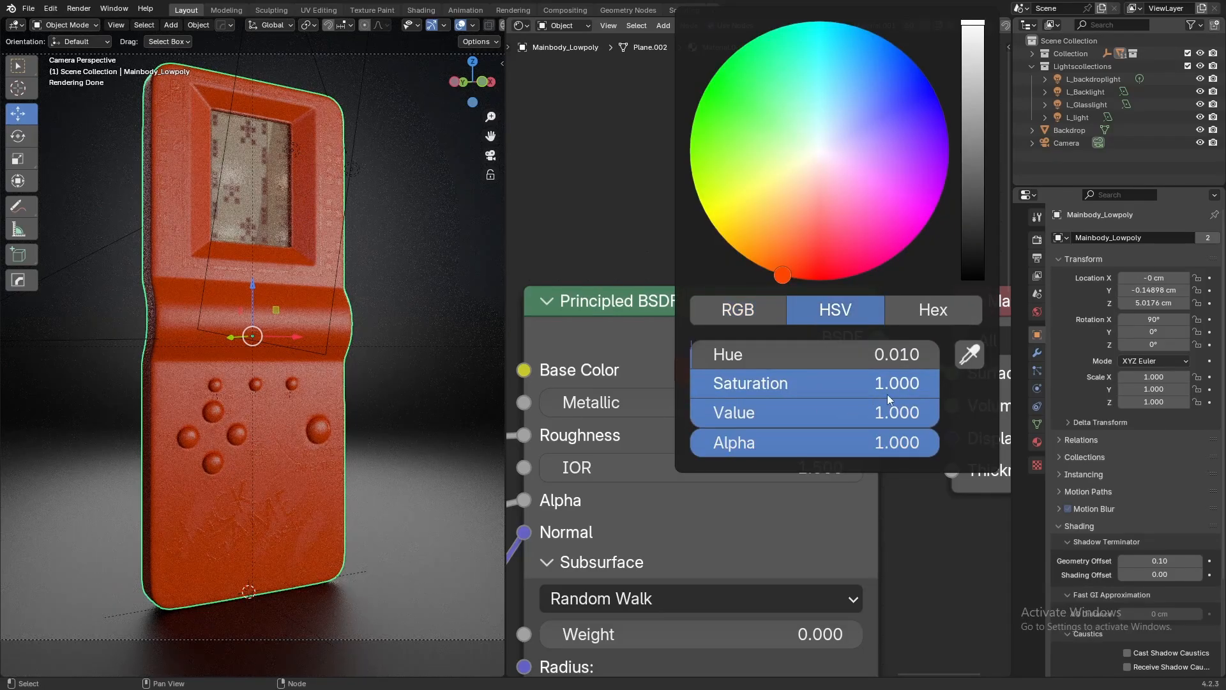
drag(882, 411, 881, 384)
drag(932, 384, 930, 383)
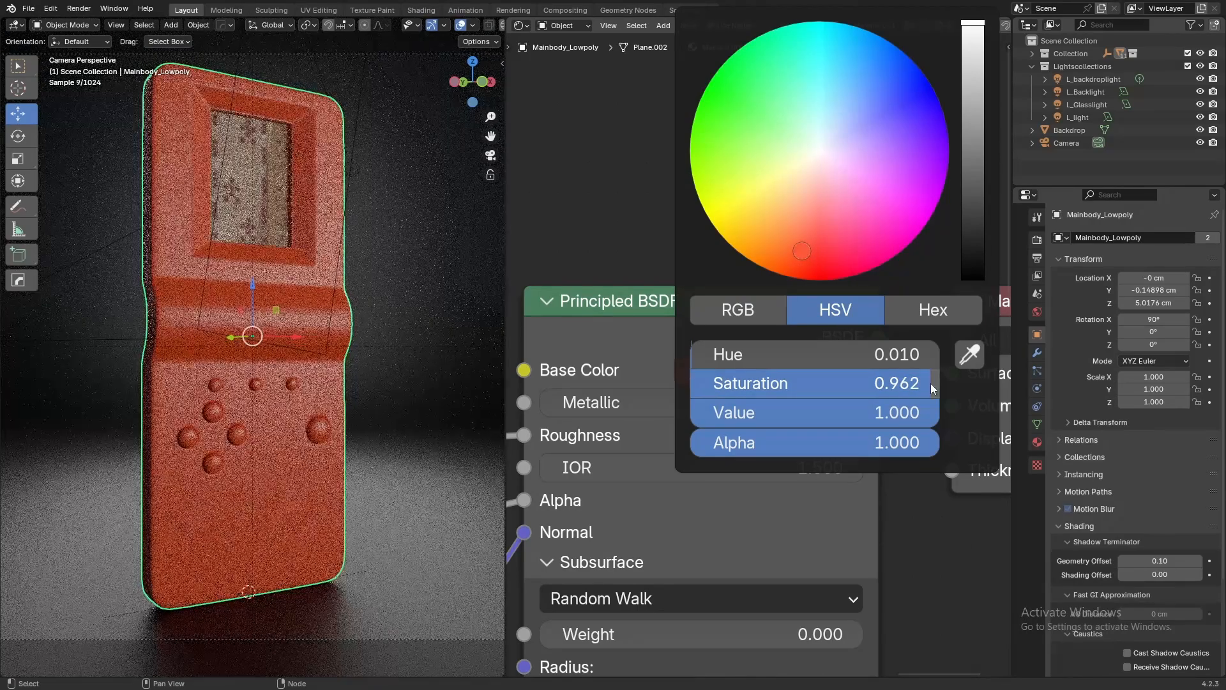
click(799, 377)
click(745, 320)
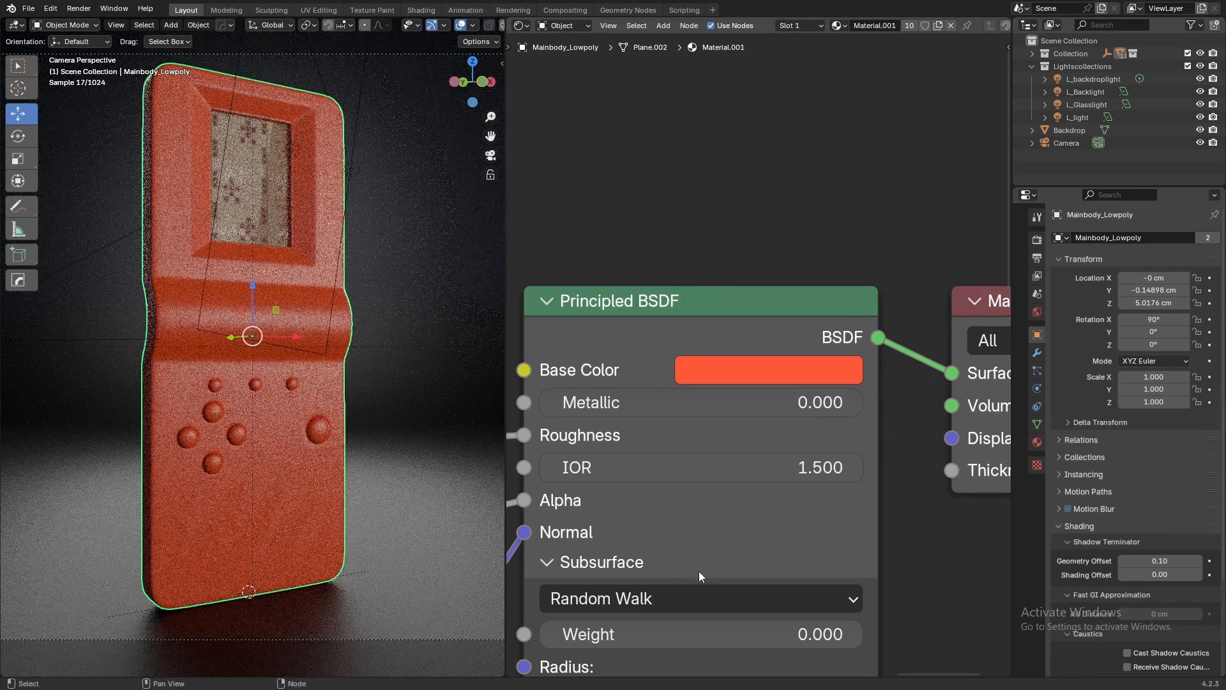
scroll(760, 488, down, 2)
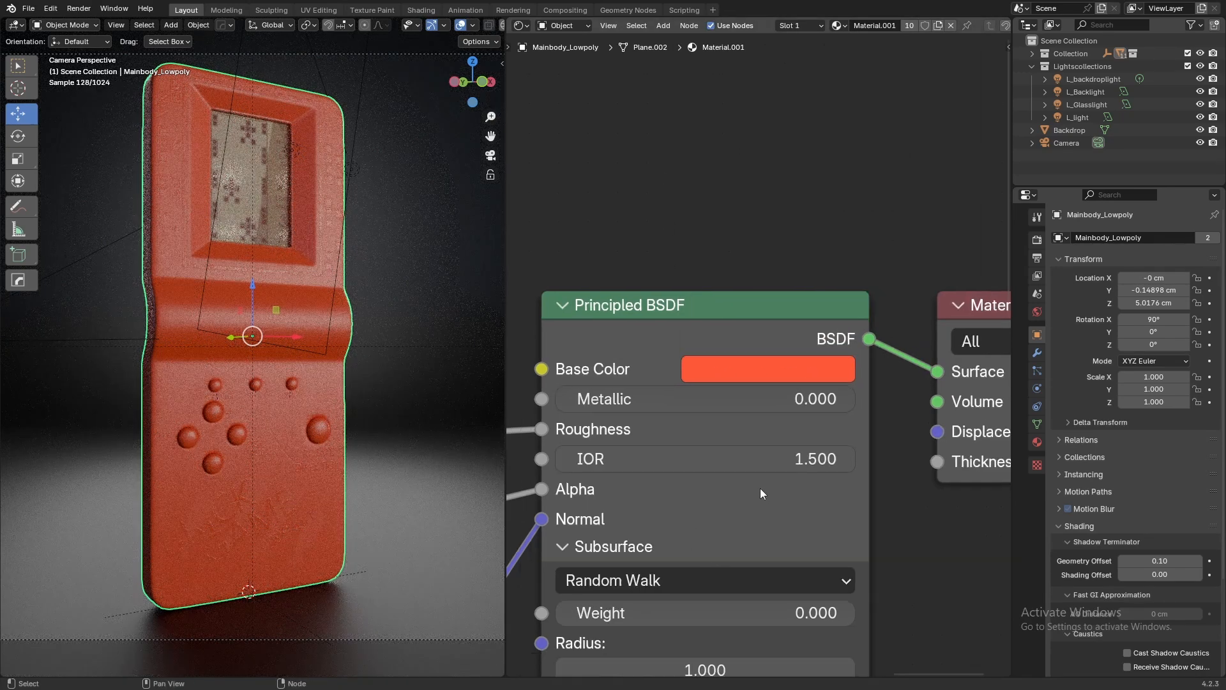
key(shift+alt+z)
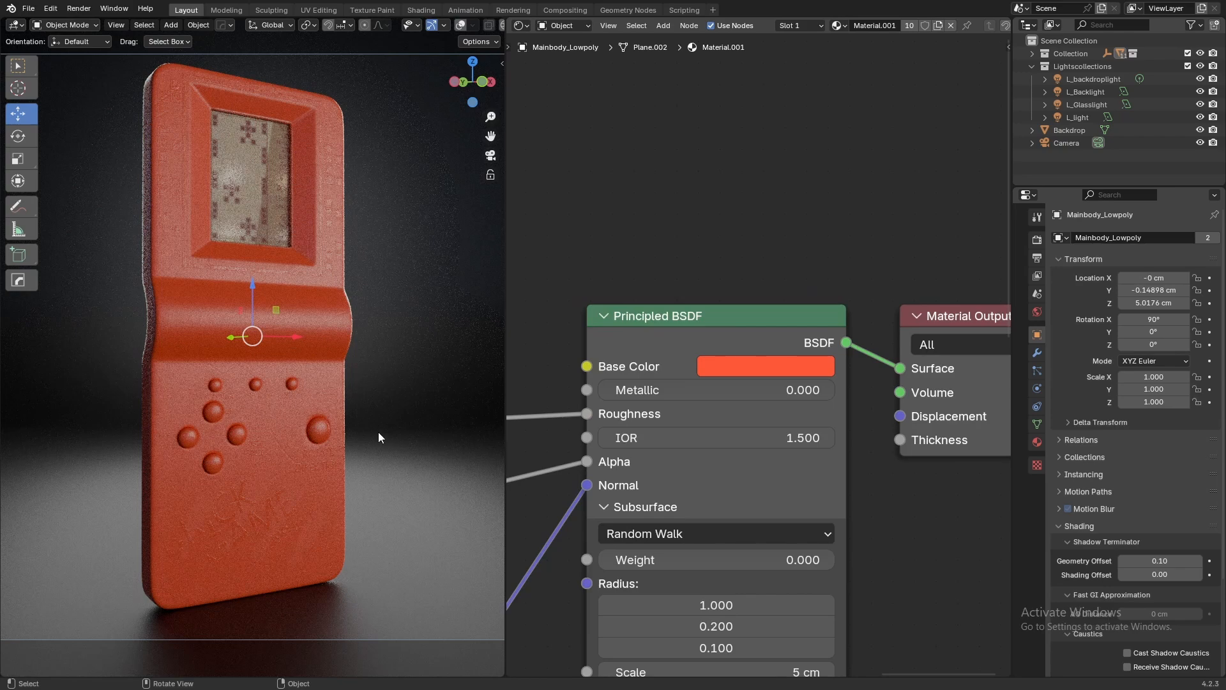
Set the Principled BSDF's Subsurface Weight to 0.1 and check the effect on the body up close
scroll(738, 504, up, 4)
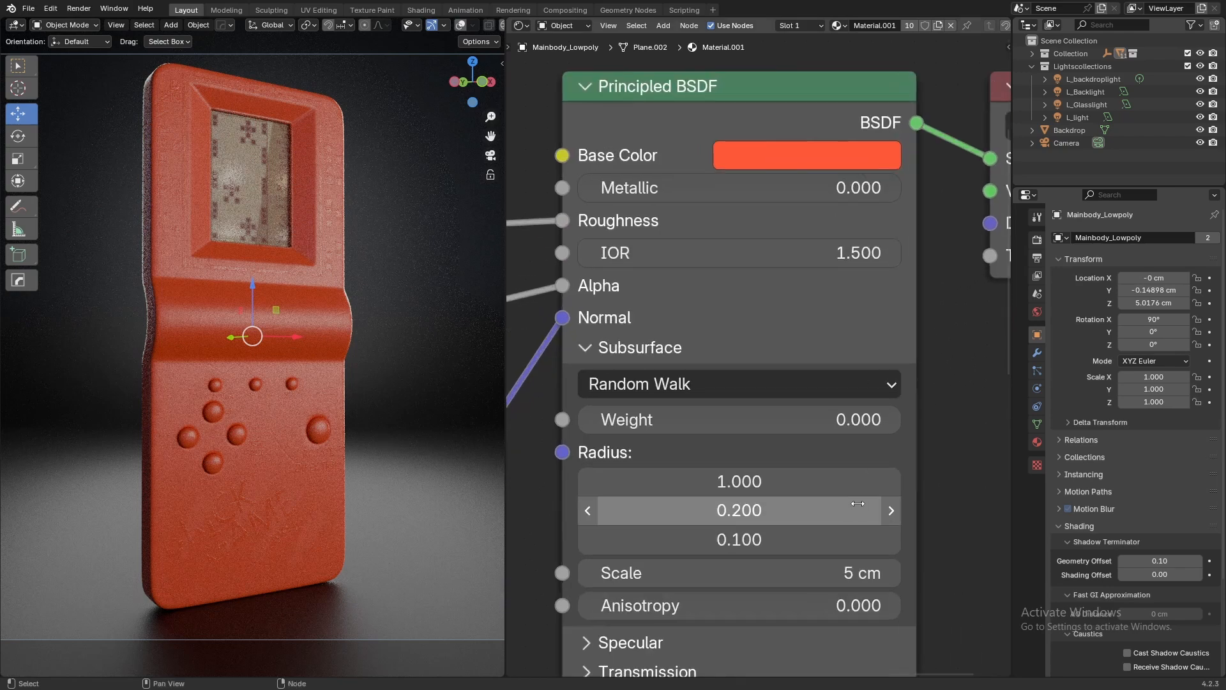
click(792, 307)
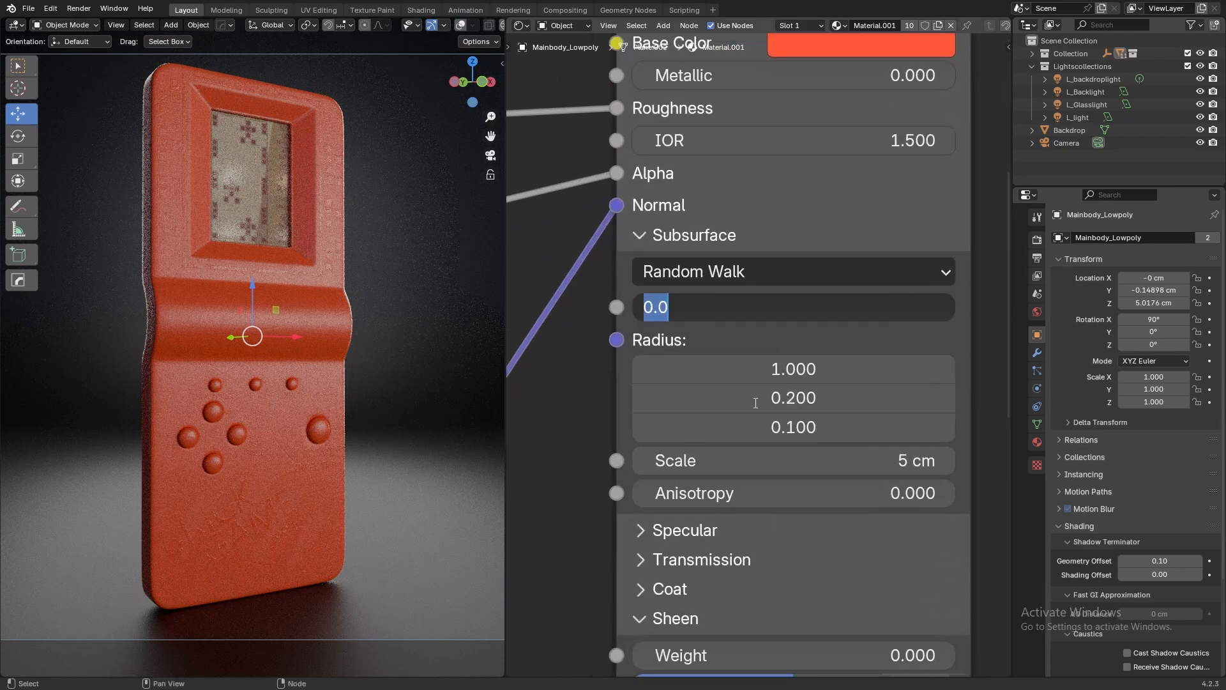
text(.1)
key(Return)
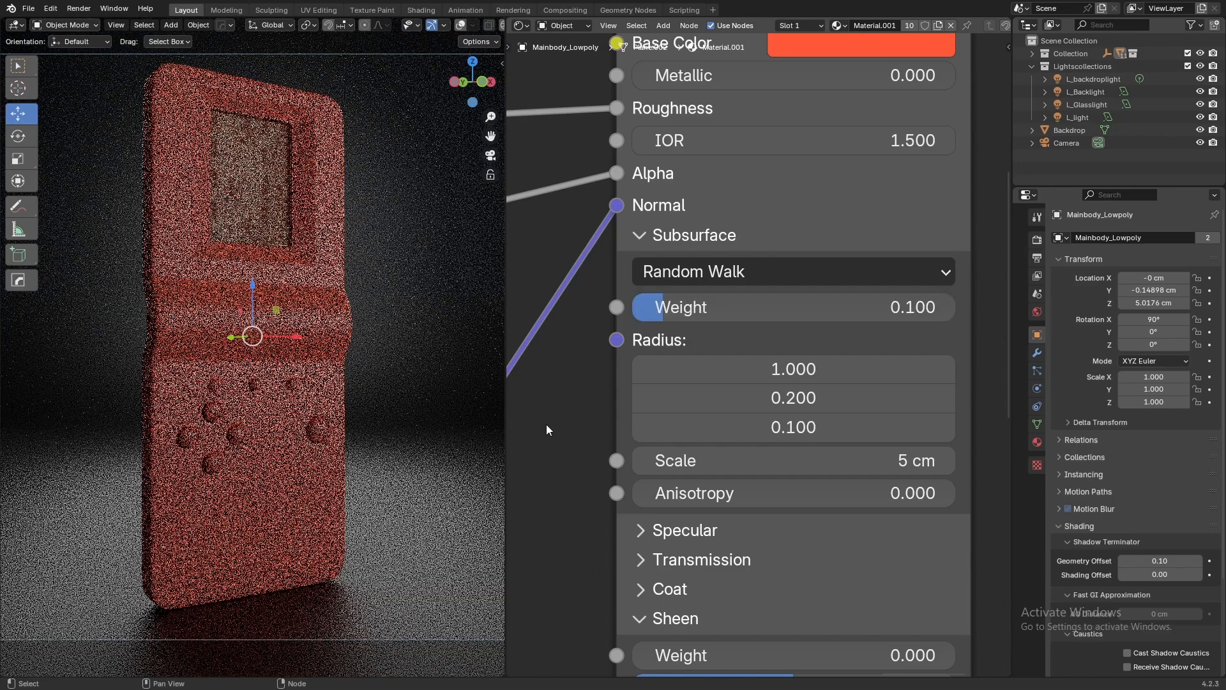
scroll(192, 320, up, 5)
scroll(321, 216, down, 3)
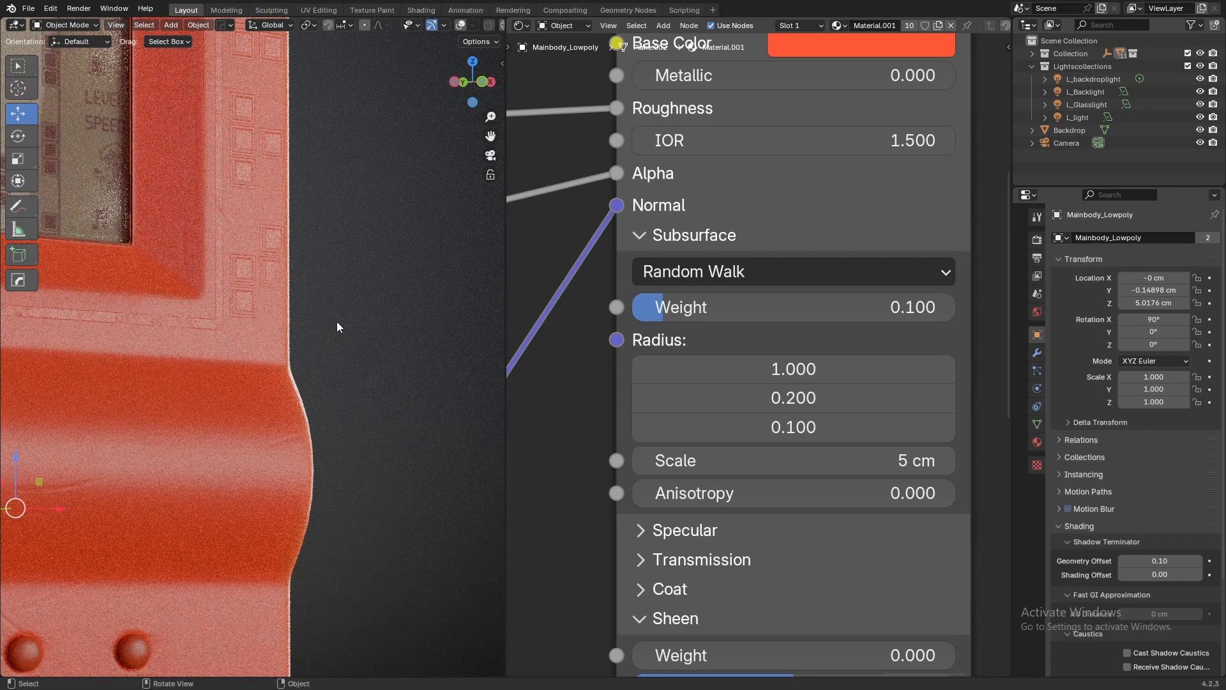
Raise the Subsurface Weight to 0.441 and limit the viewport render to a region around the body's curved edge
click(761, 306)
click(843, 308)
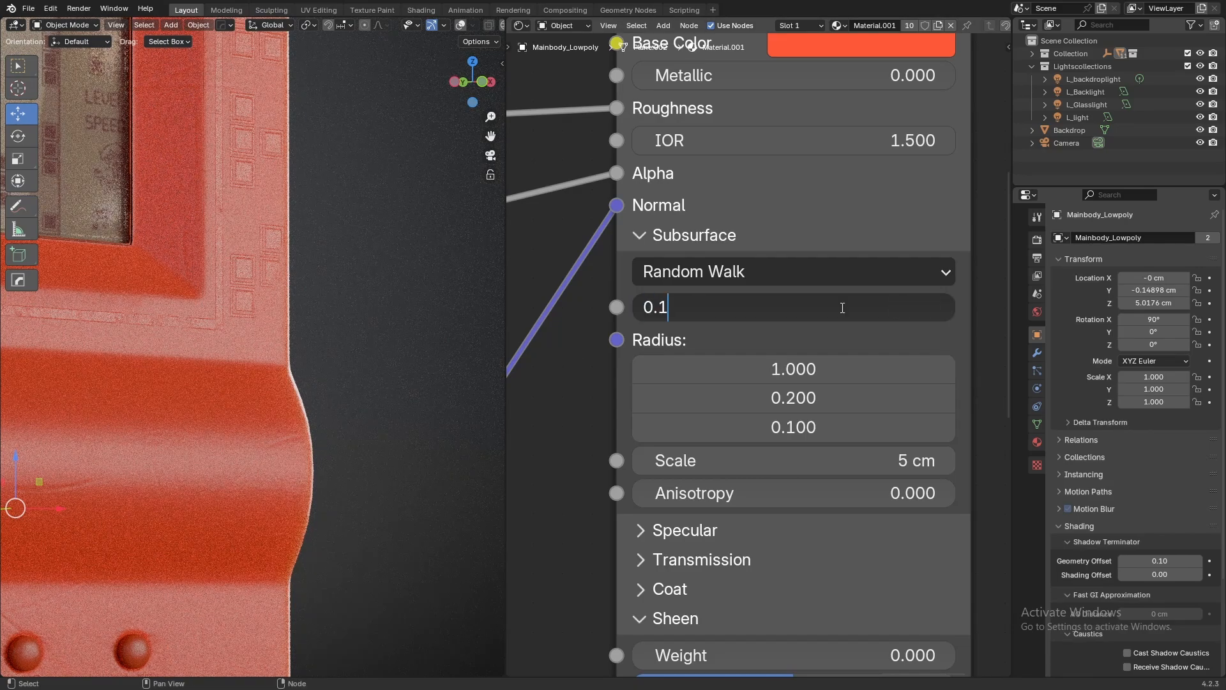
key(Return)
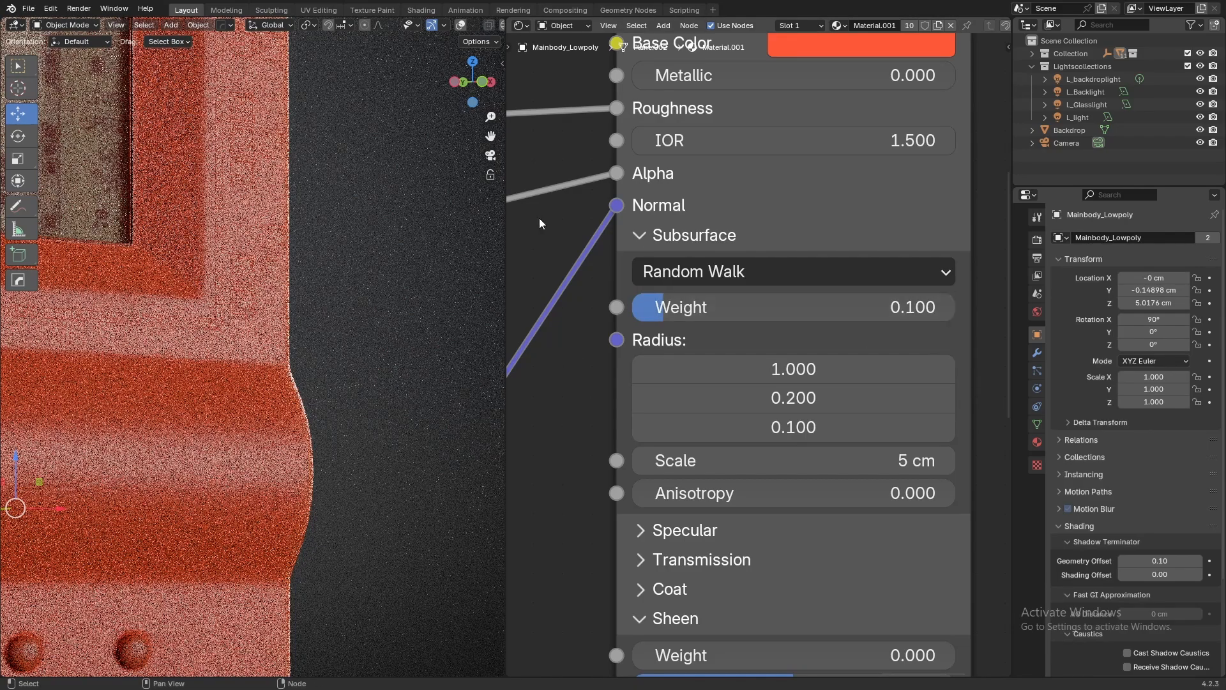
drag(853, 305, 775, 306)
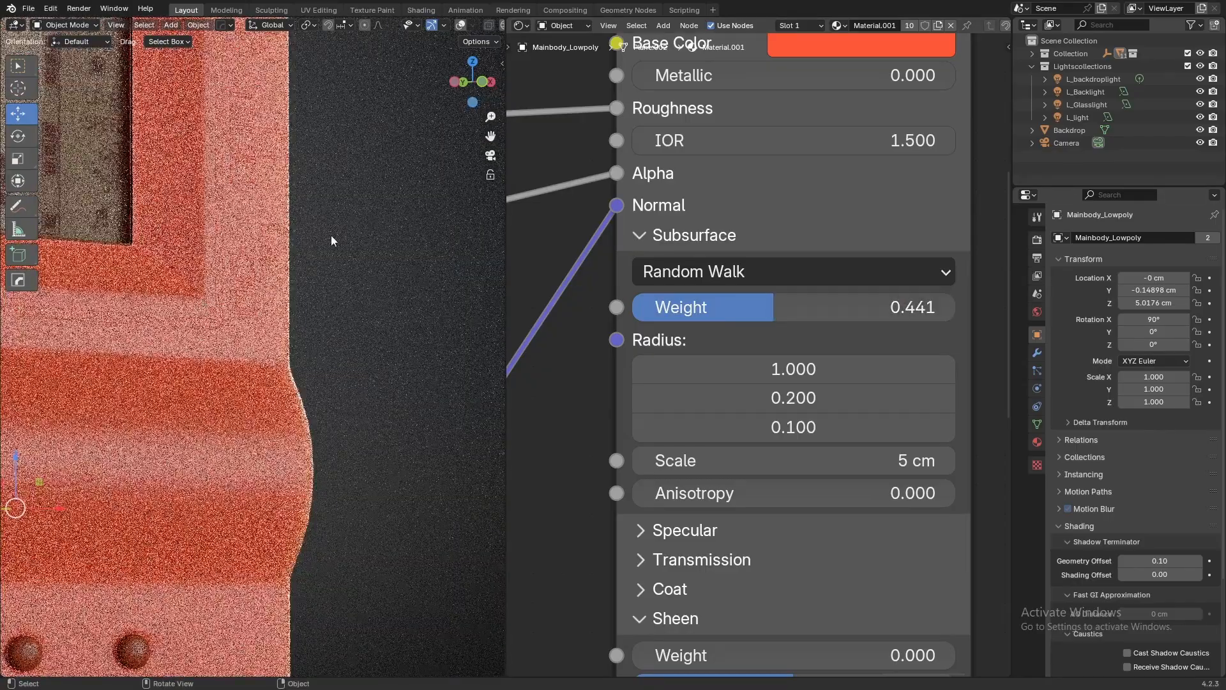
scroll(409, 409, up, 4)
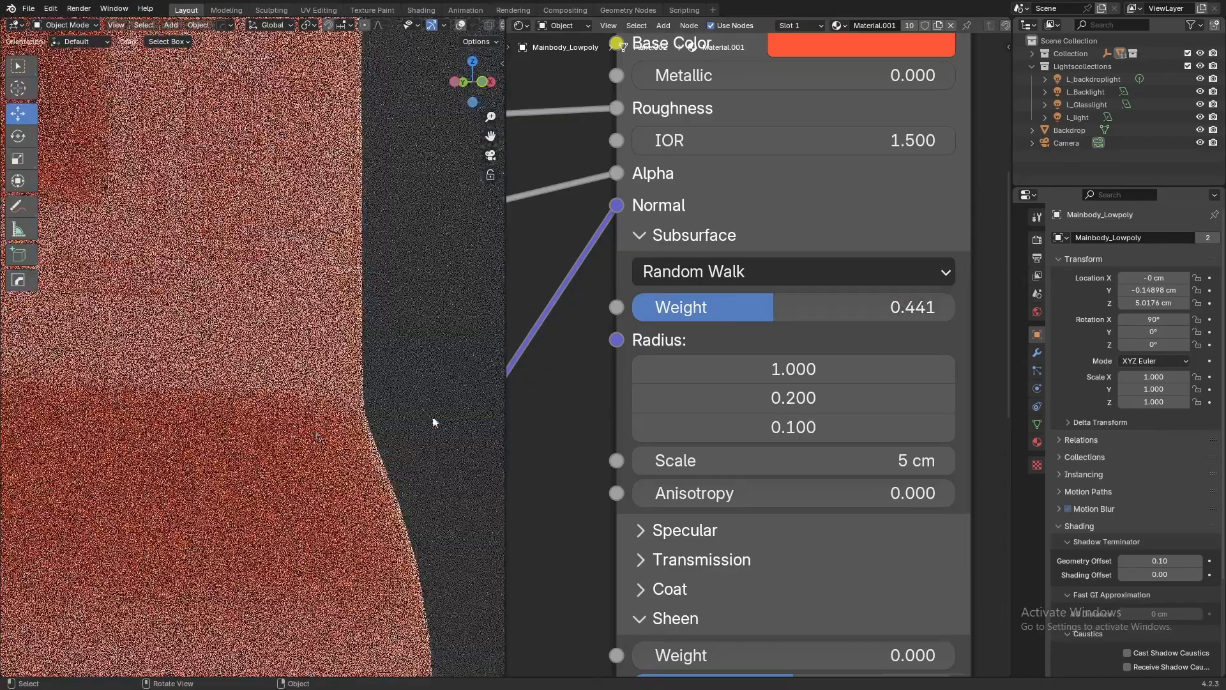
scroll(396, 389, down, 3)
key(ctrl+b)
drag(393, 300, 197, 492)
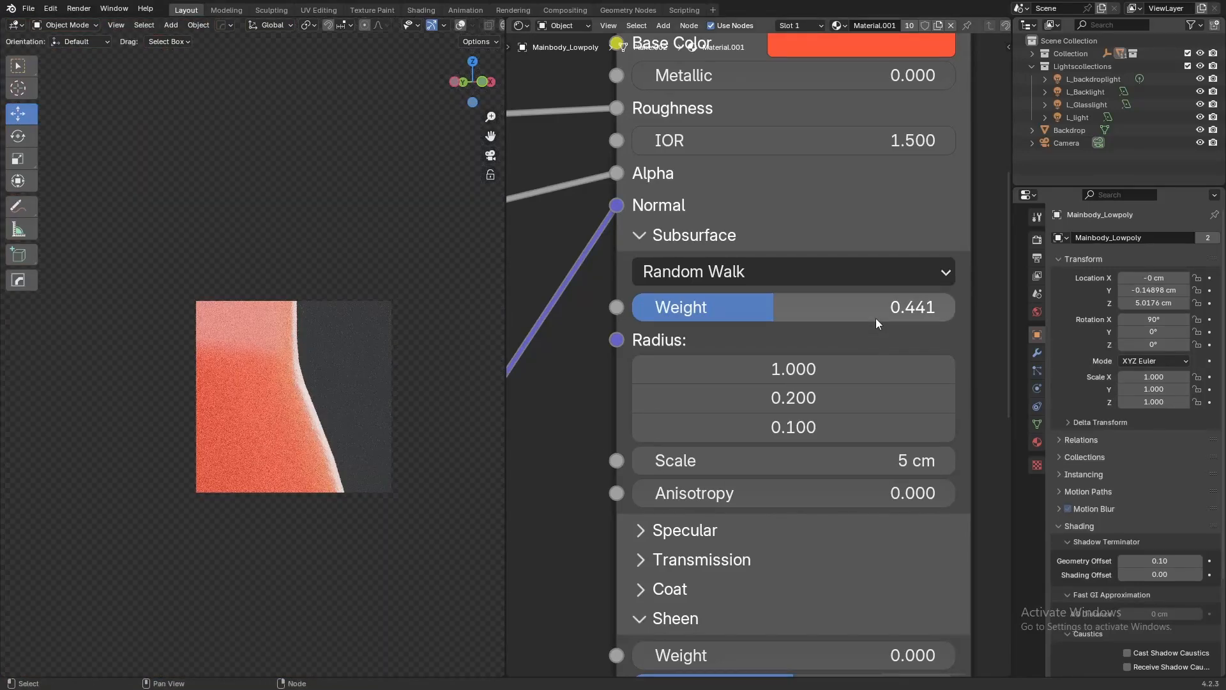
Set the Subsurface Weight to 0.100 and all three Subsurface Radius values to 1.000, and check the whole body
drag(799, 313, 688, 313)
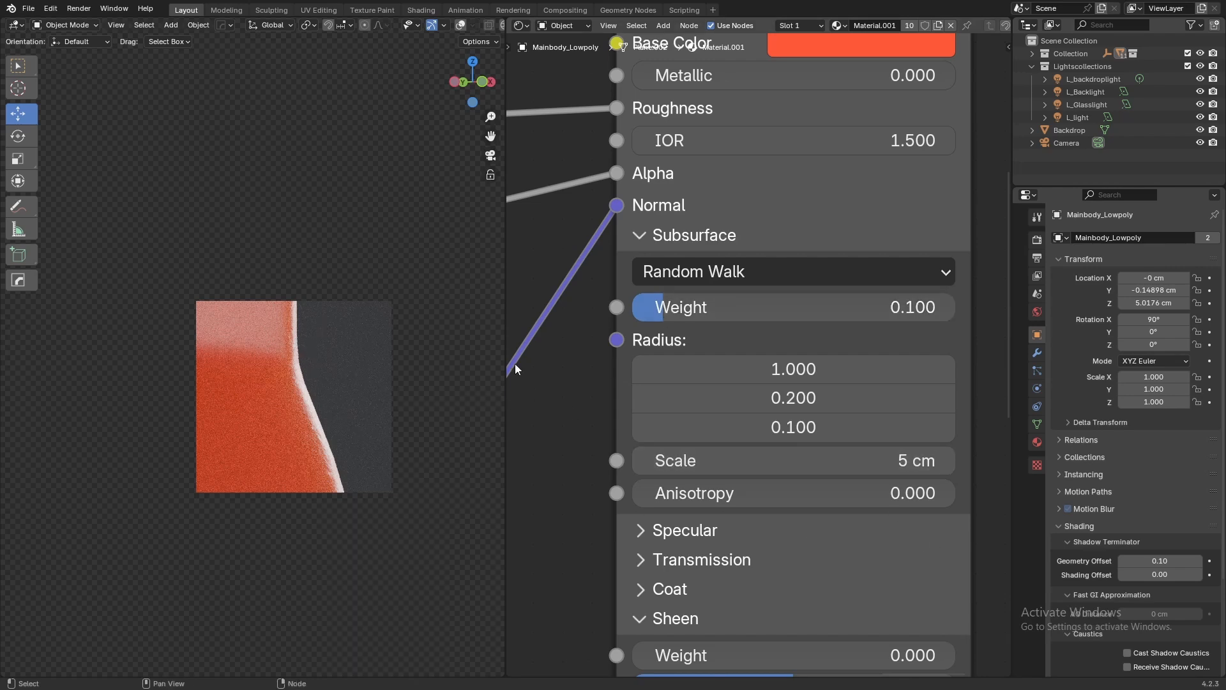
drag(826, 369, 827, 428)
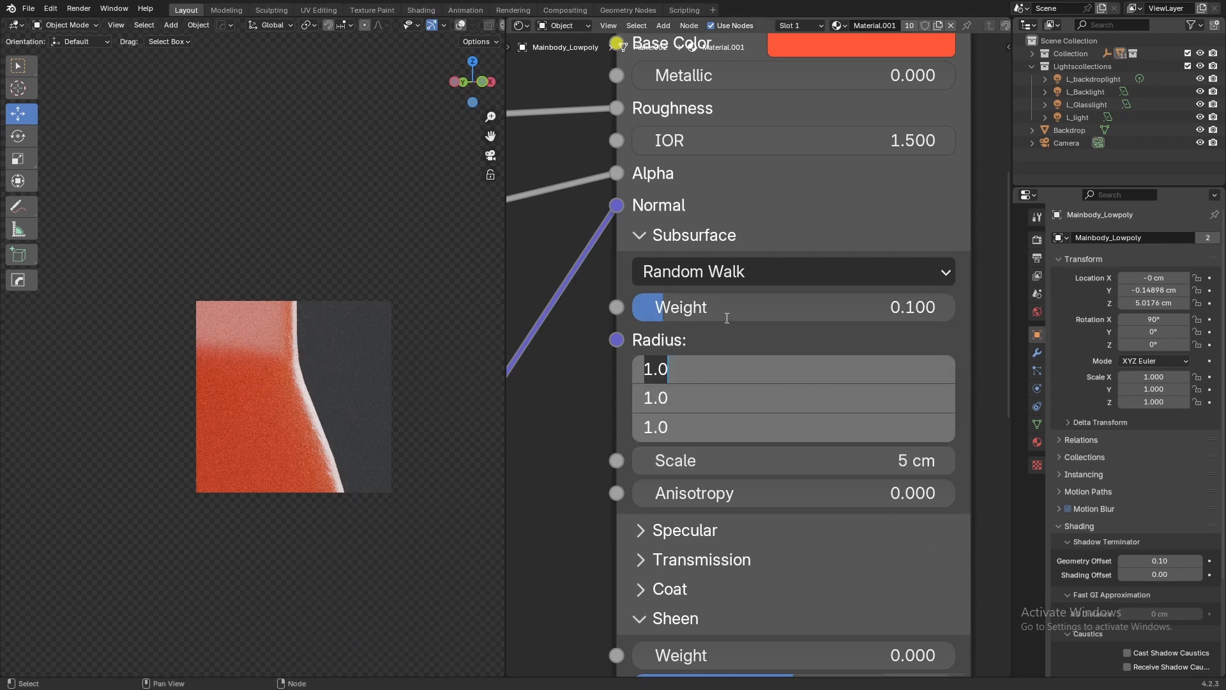
key(Return)
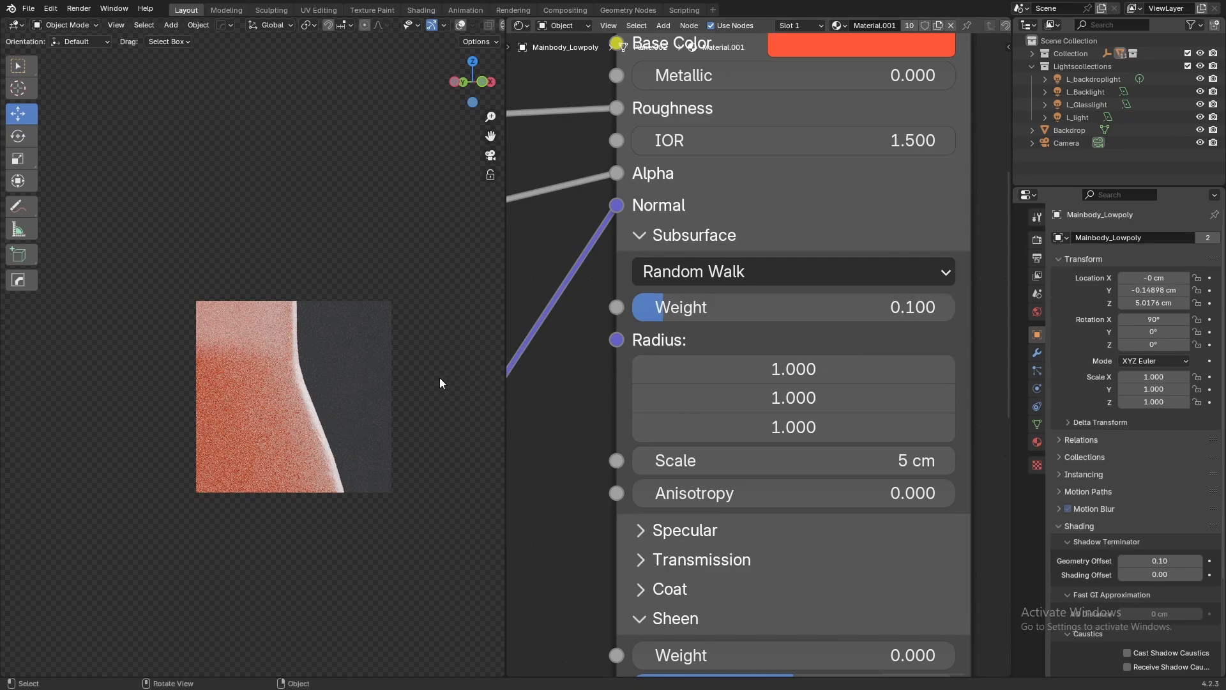
scroll(439, 377, up, 5)
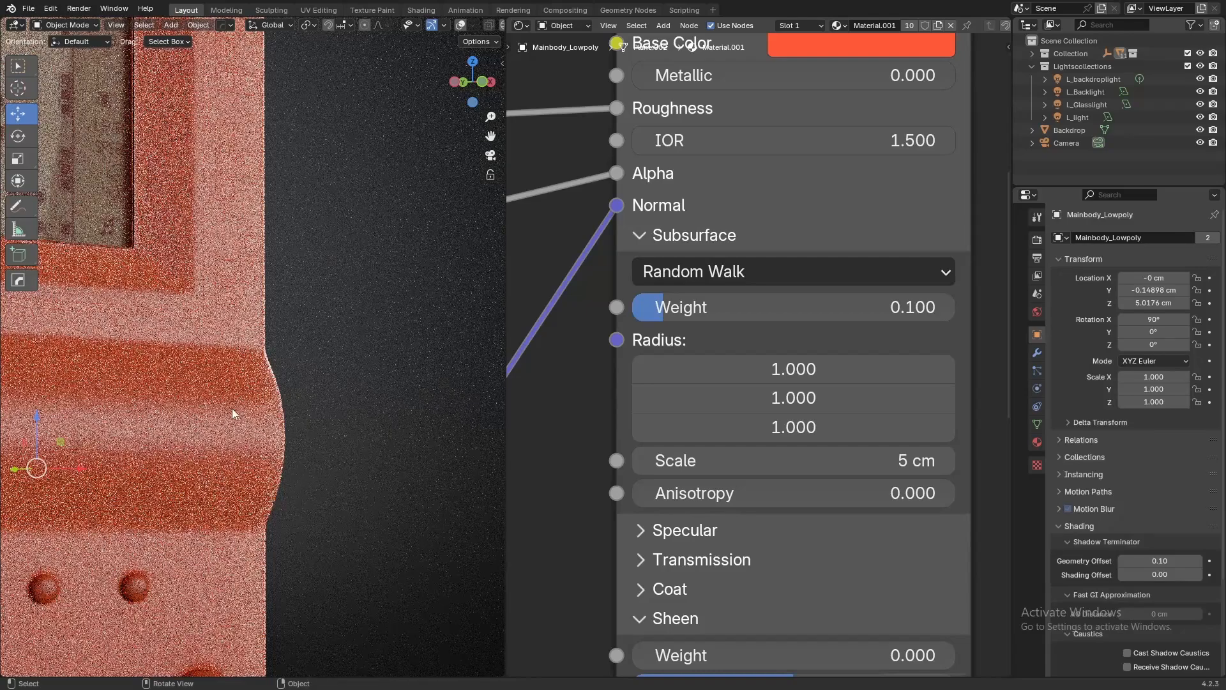
scroll(282, 425, down, 5)
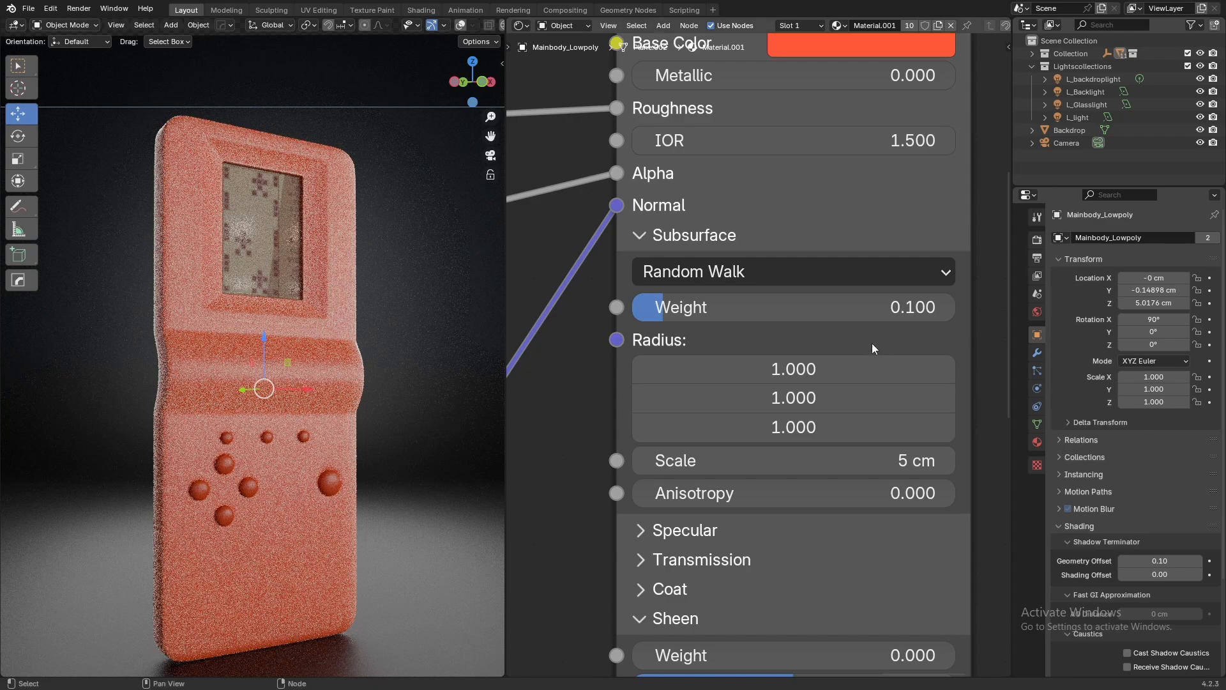
Lower the Subsurface Weight to 0.050, save the file and check the body in rendered shading
mouse_move(865, 308)
mouse_down()
mouse_move(848, 308)
mouse_move(860, 308)
mouse_up()
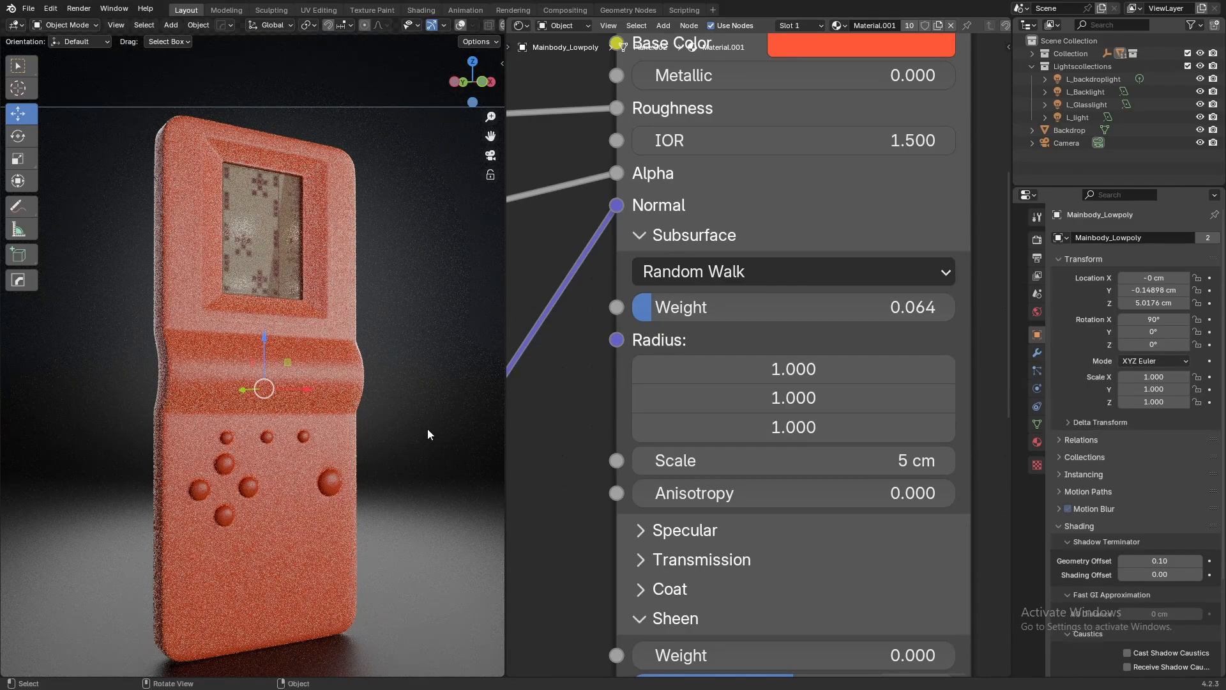
key(ctrl+z)
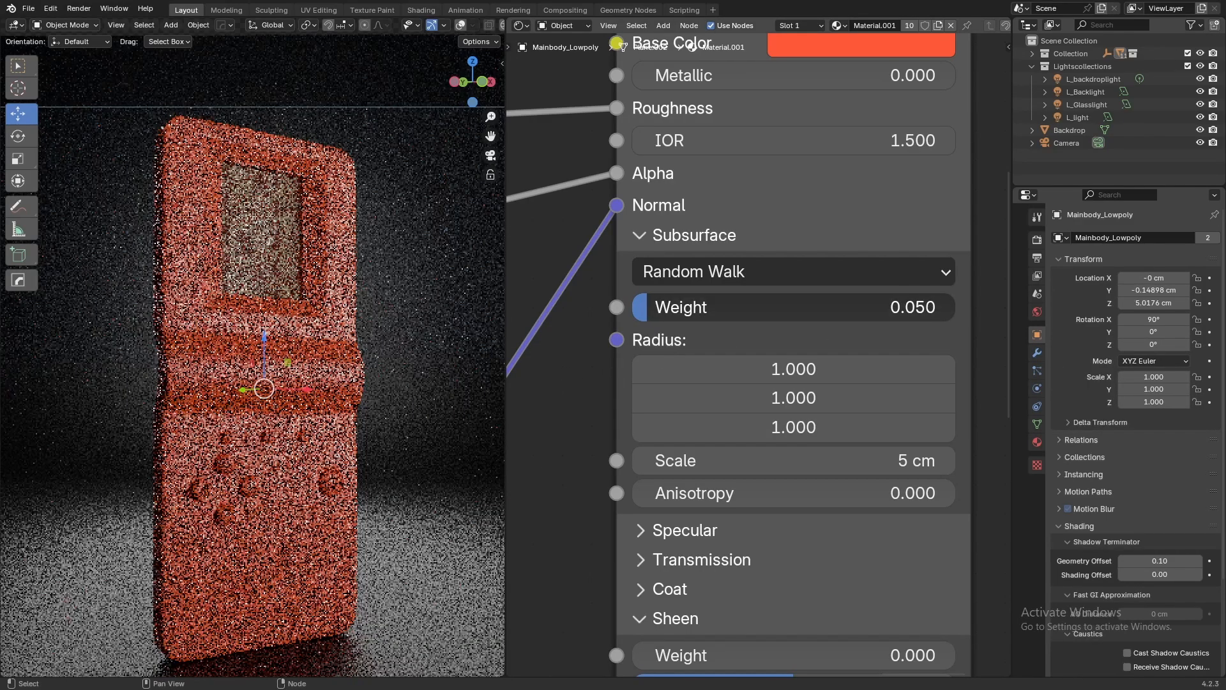
key(z)
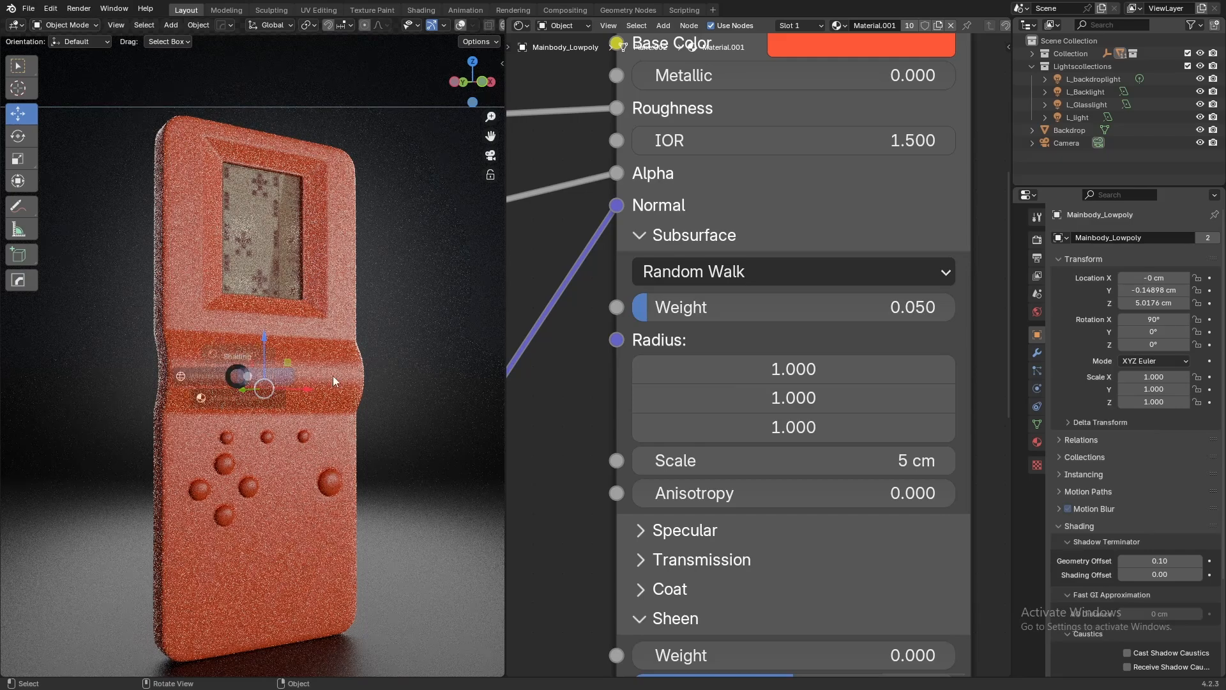
click(333, 377)
key(ctrl+s)
key(z)
click(374, 208)
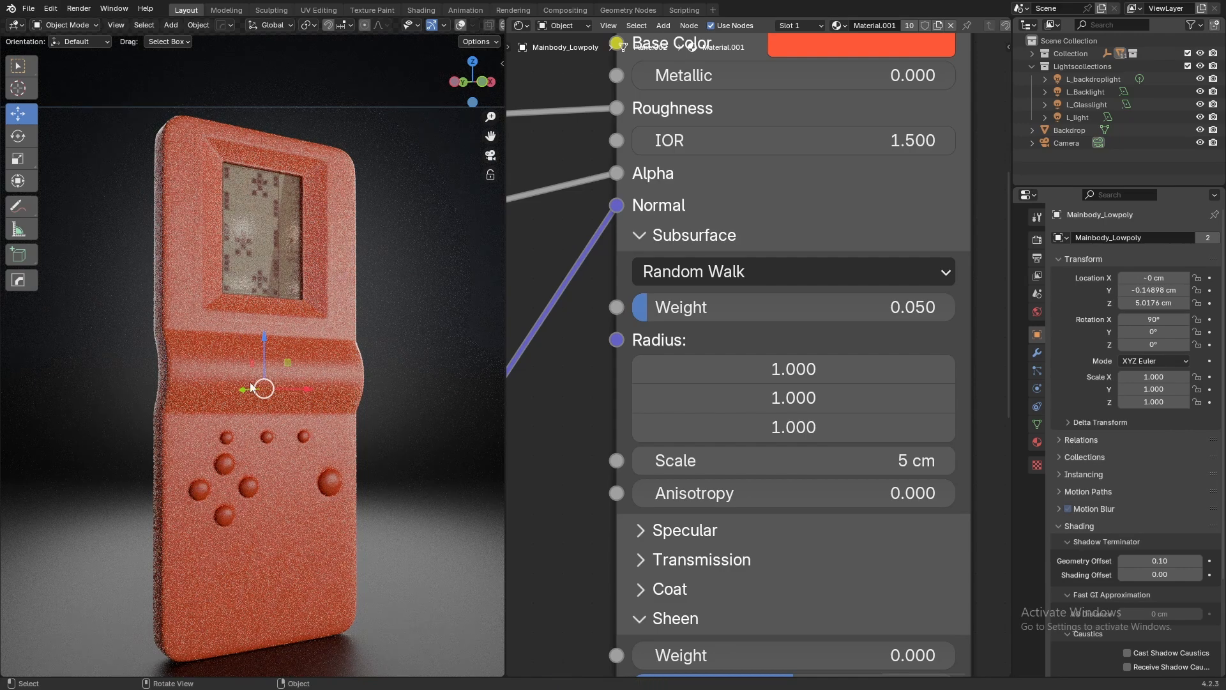
In solid shading, reset the Subsurface Weight to 0.000 and reconnect the color texture to the Principled BSDF's Base Color
key(z)
click(788, 372)
scroll(366, 353, down, 3)
shift+middle_drag(326, 367, 318, 327)
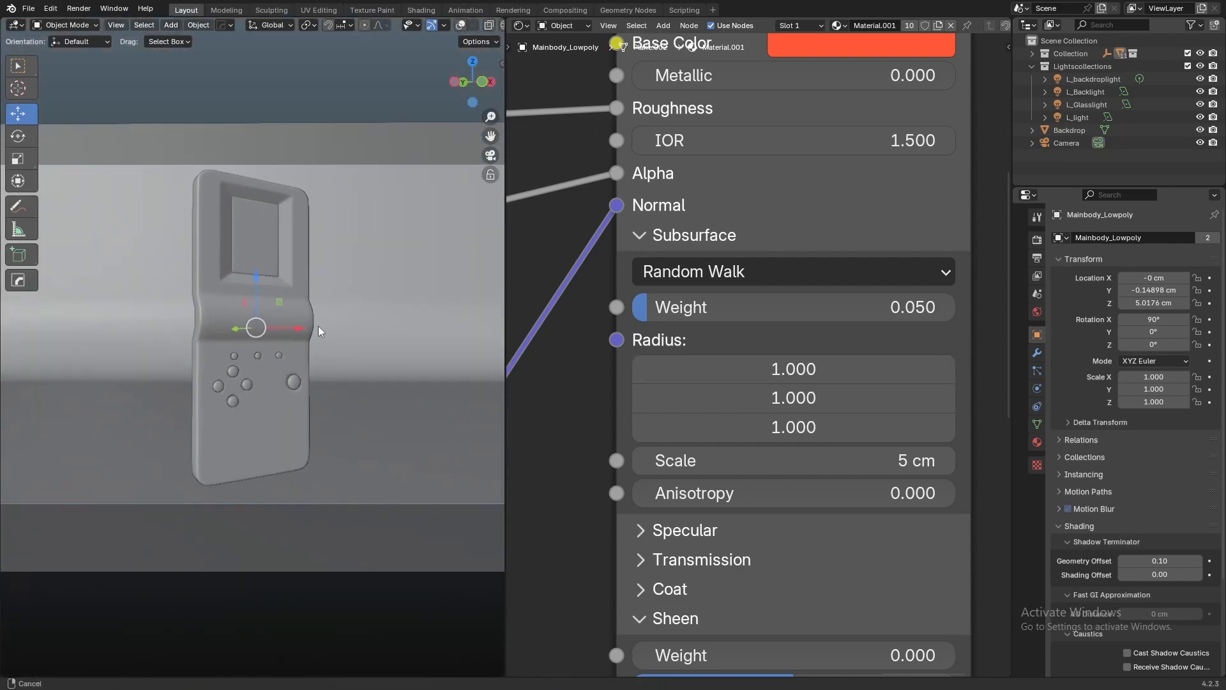
scroll(350, 382, up, 3)
scroll(870, 268, down, 8)
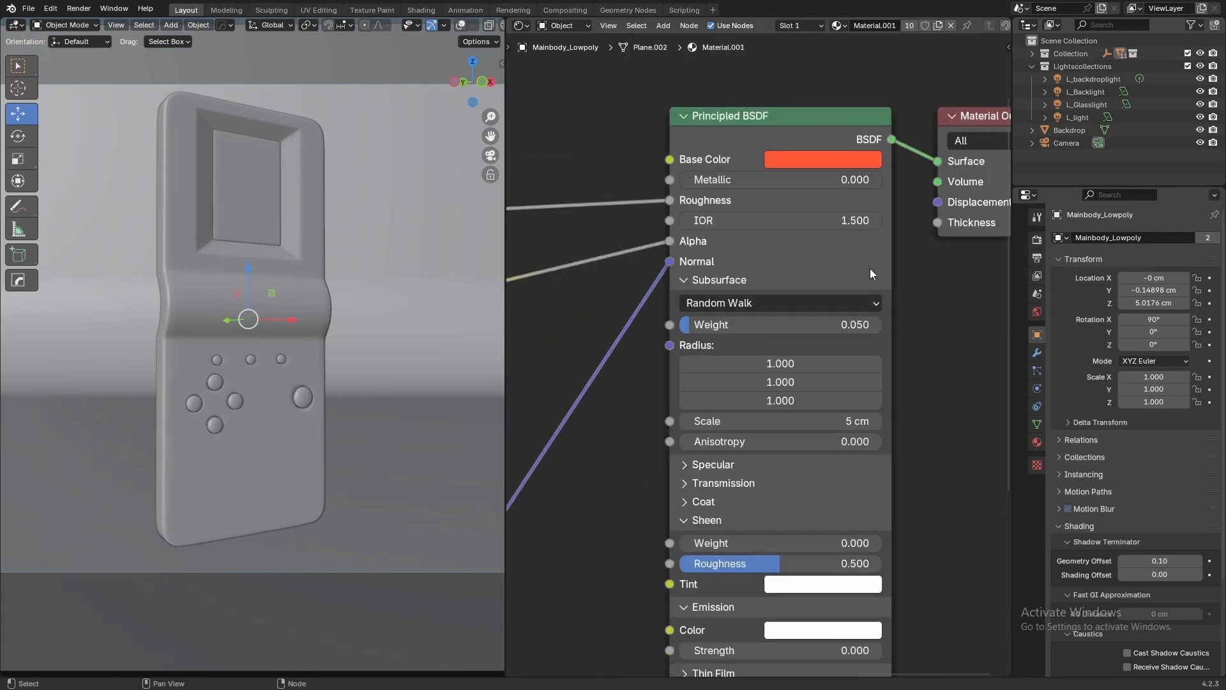
middle_drag(711, 266, 882, 391)
scroll(888, 406, down, 1)
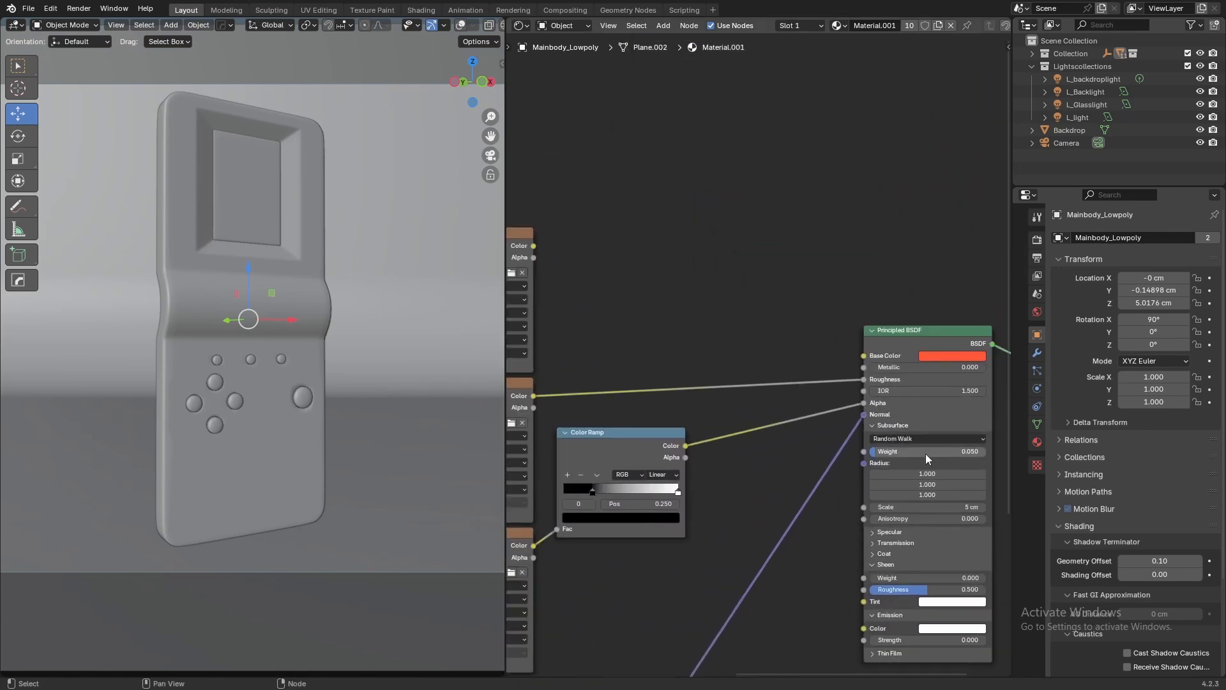
drag(927, 452, 870, 453)
mouse_move(539, 247)
mouse_down()
mouse_move(792, 352)
mouse_move(862, 355)
mouse_up()
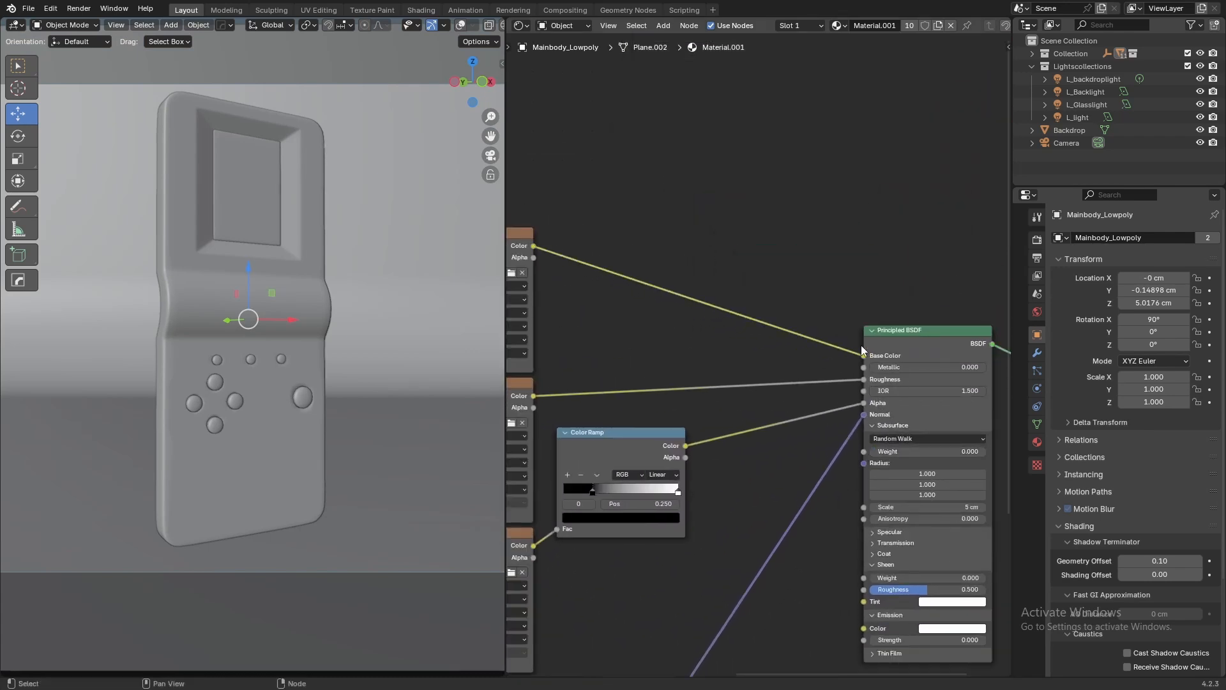
Check the textured handheld in rendered shading and expand the 3D viewport over the node editor in solid shading
key(z)
click(204, 173)
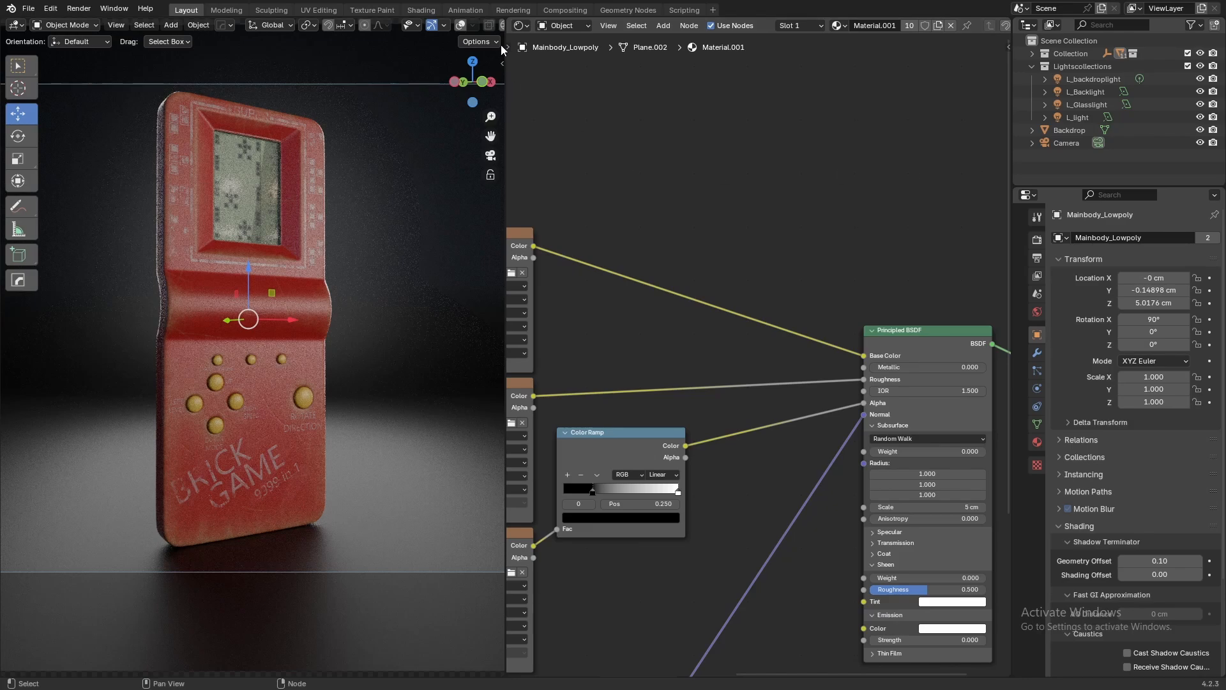
mouse_move(503, 21)
mouse_down()
mouse_move(571, 46)
mouse_move(764, 231)
mouse_up()
key(z)
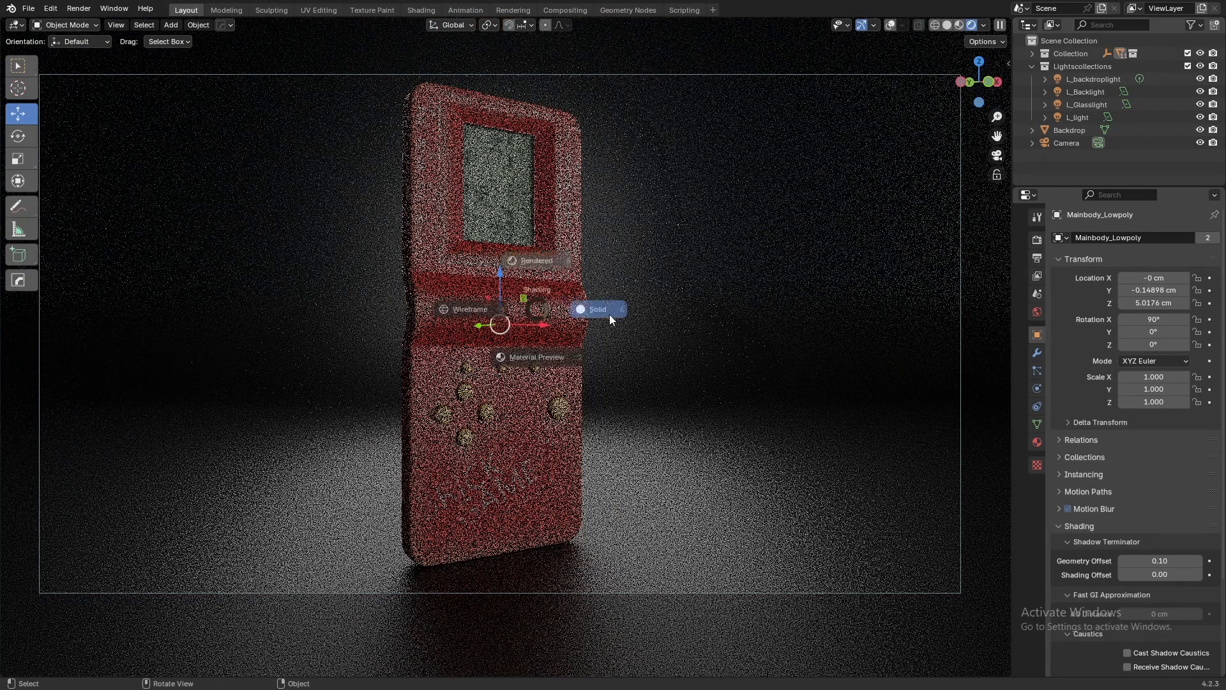
click(879, 316)
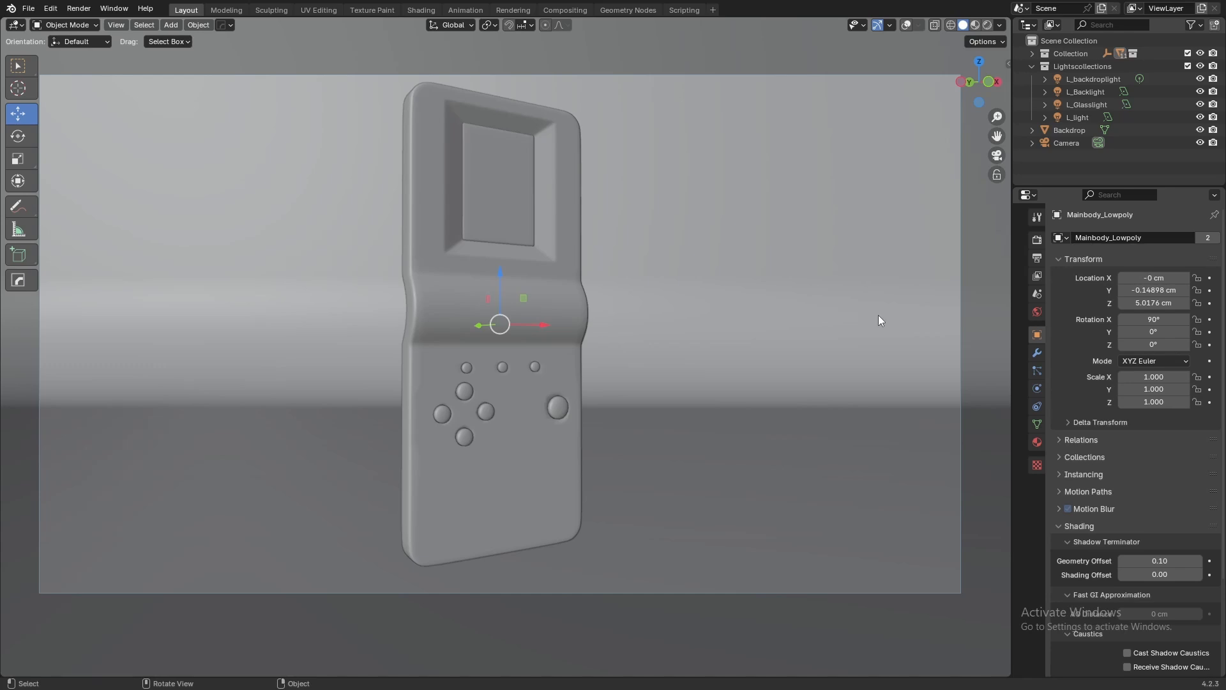
Leave the camera view, show the viewport overlays and deselect the main body
key(KP_0)
key(shift+alt+z)
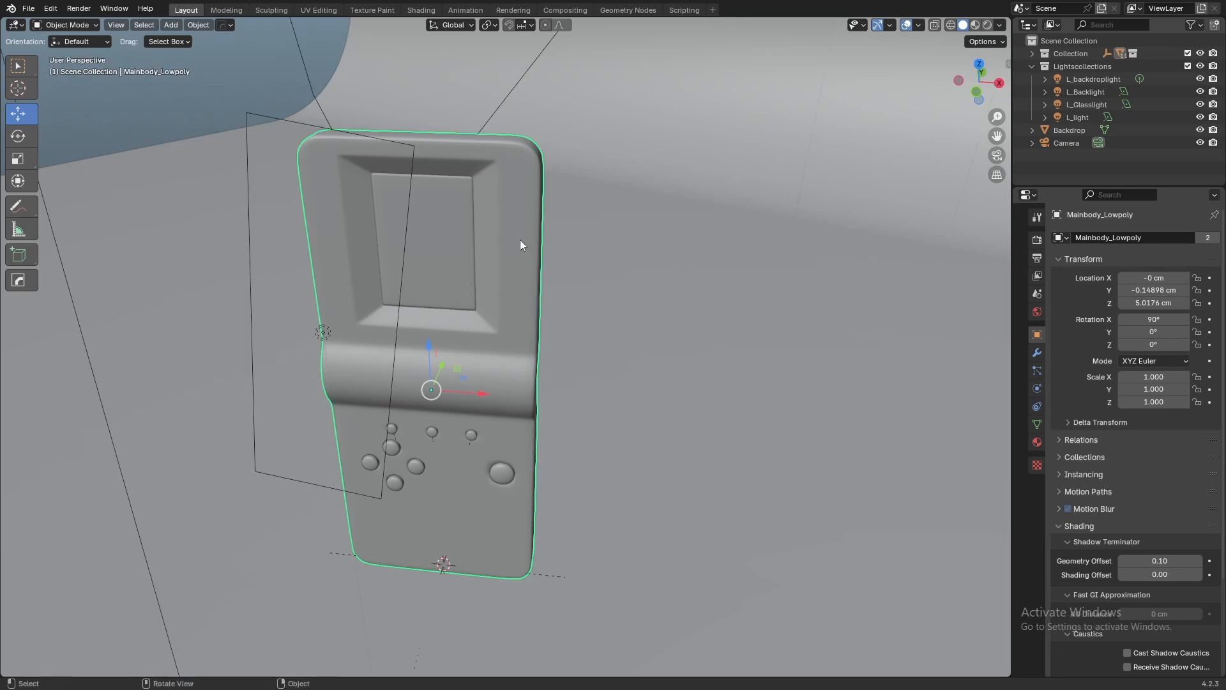
click(108, 111)
middle_drag(469, 267, 518, 266)
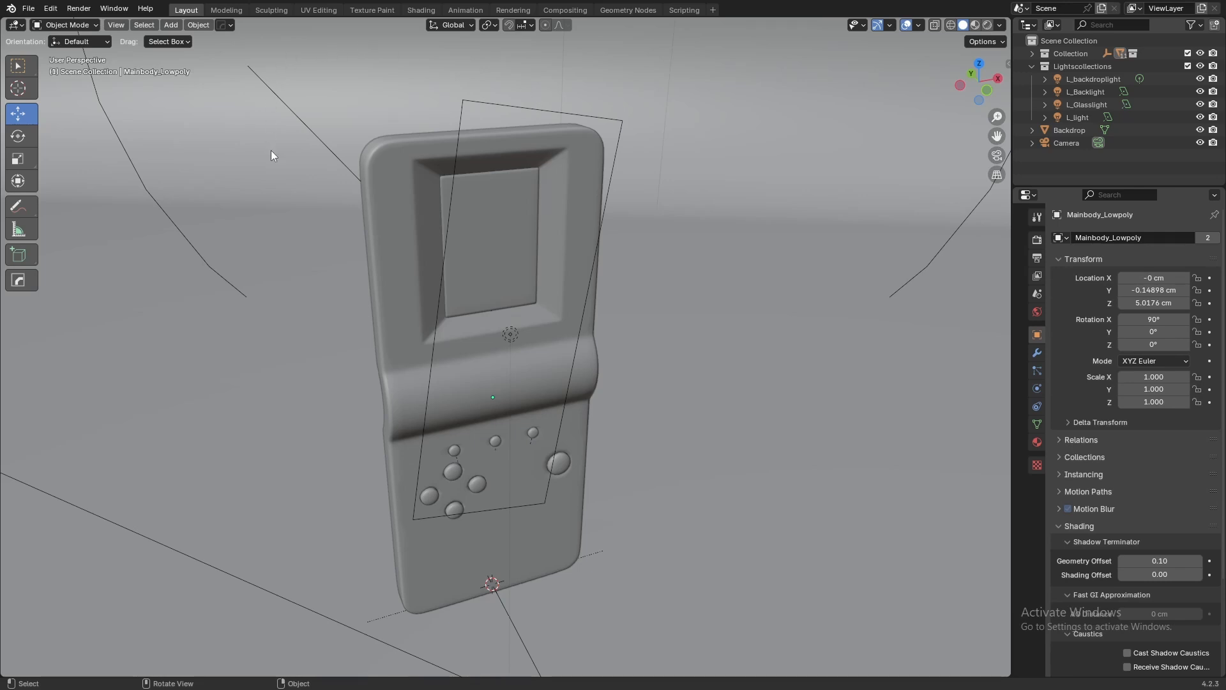
Examine how the lights, camera and backdrop are arranged around the handheld from several angles
middle_drag(273, 151, 622, 159)
scroll(713, 78, down, 3)
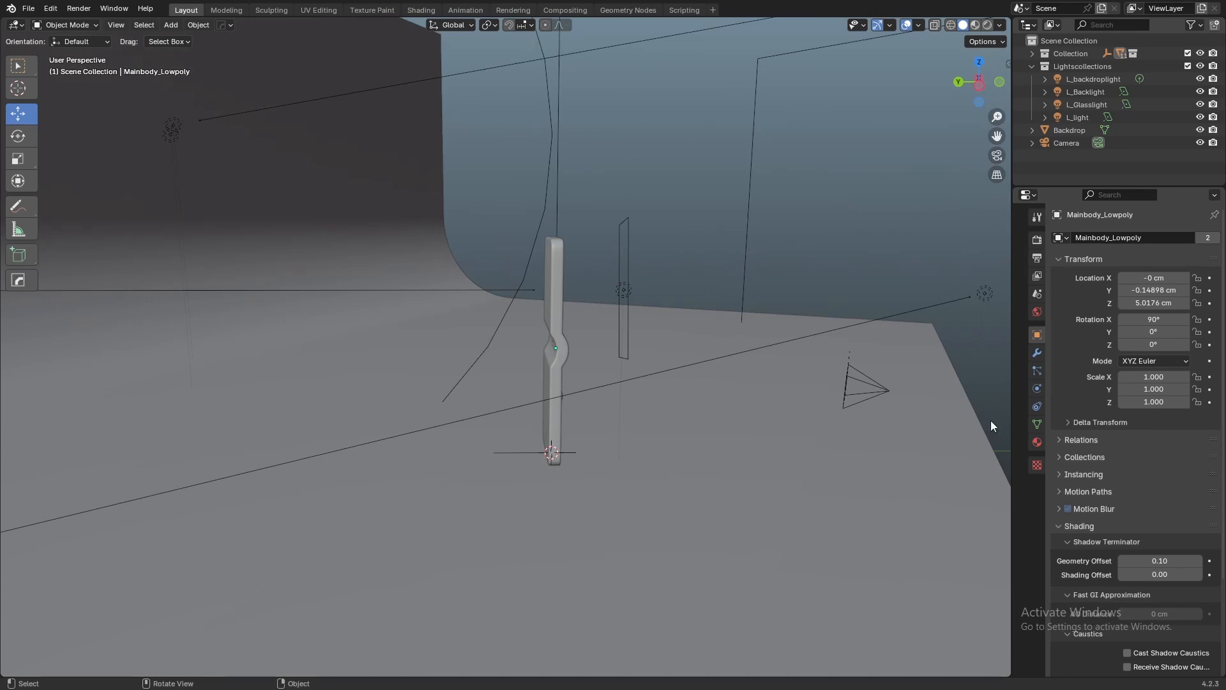
middle_drag(991, 420, 952, 370)
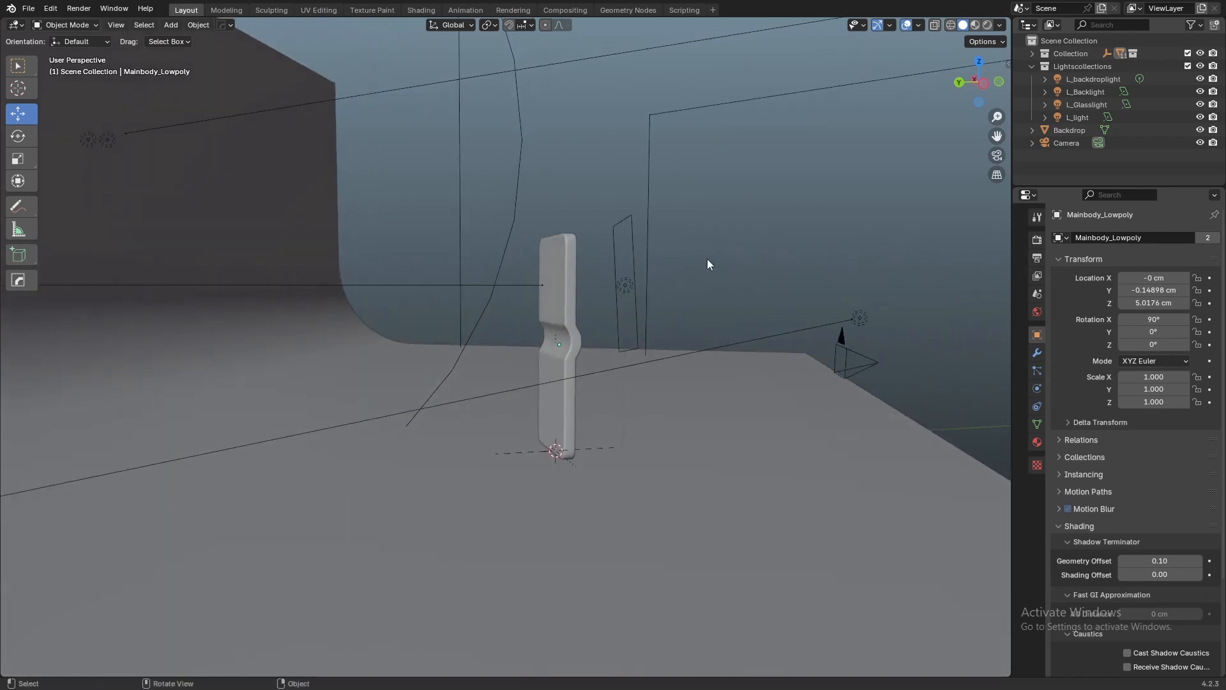
middle_drag(708, 259, 649, 236)
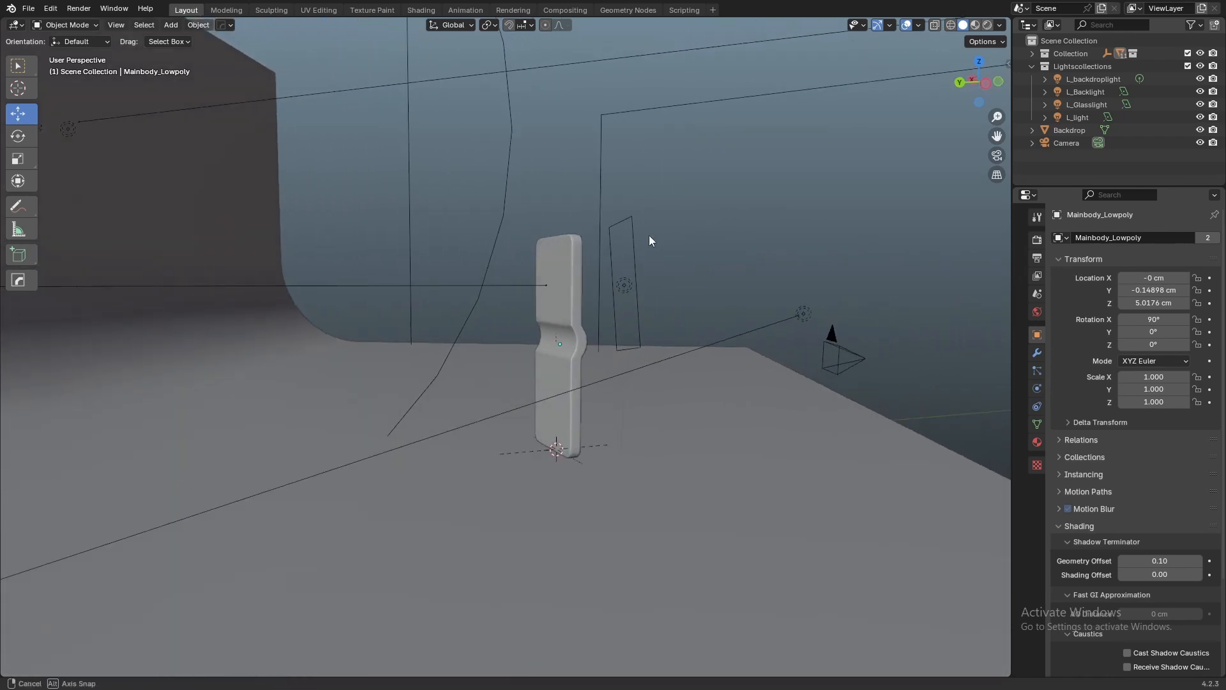
key(n)
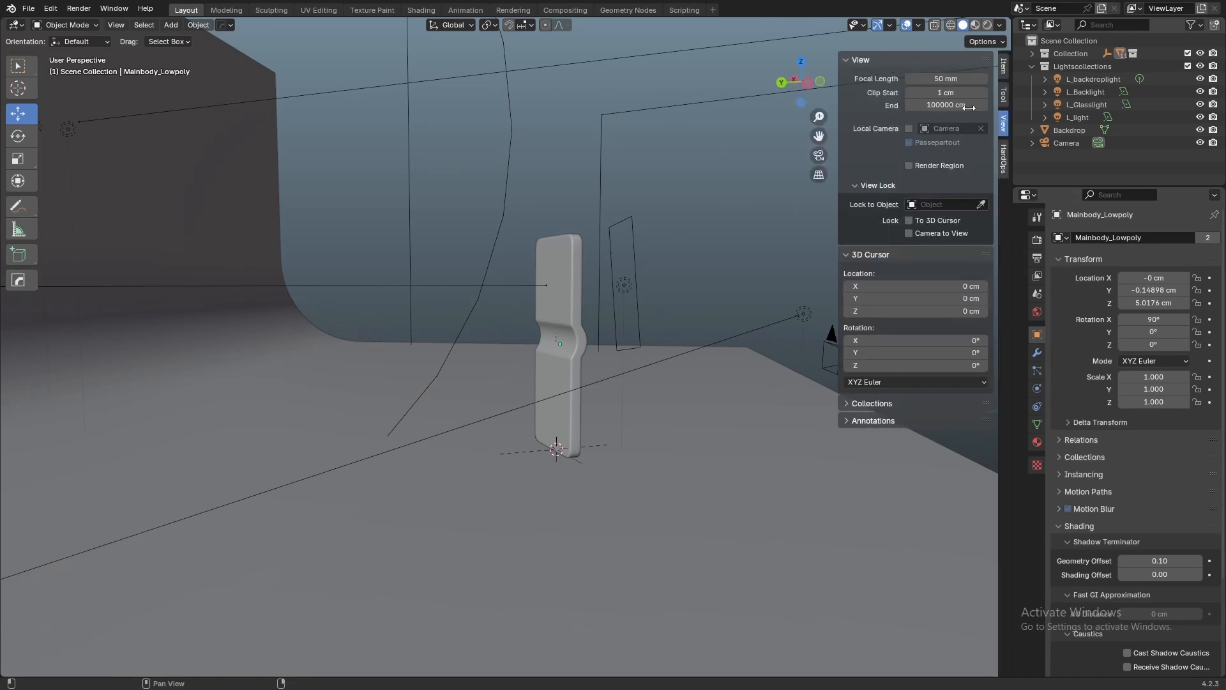
key(n)
middle_drag(734, 198, 828, 290)
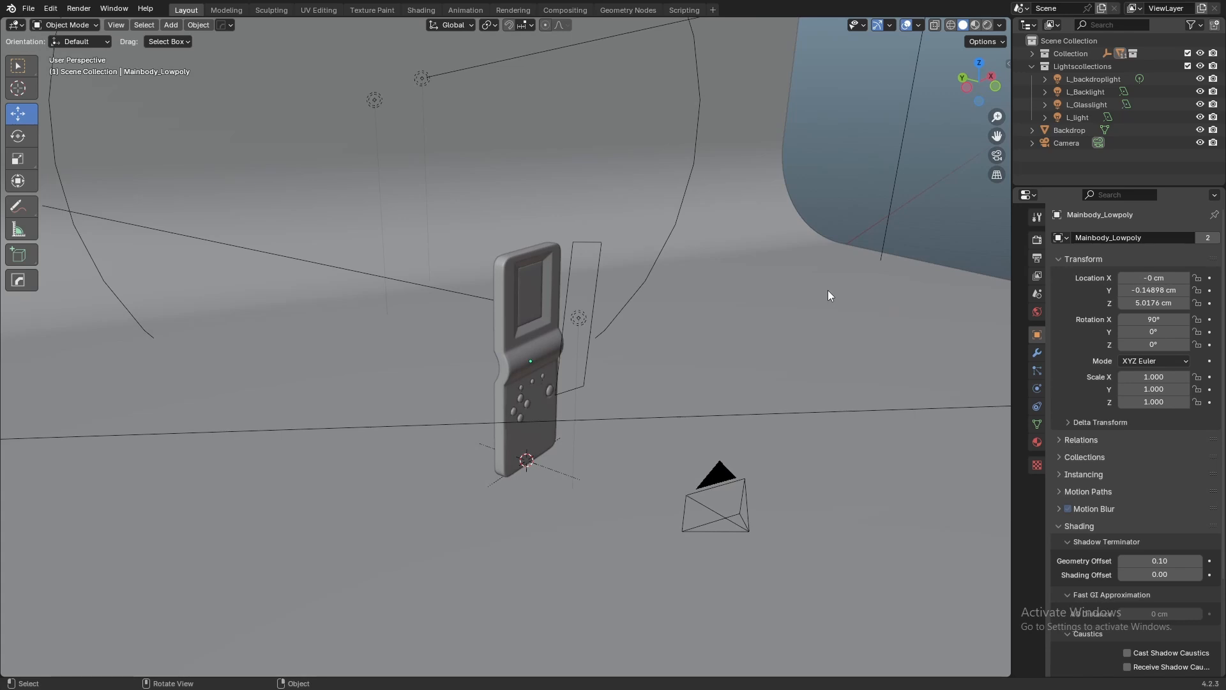
middle_drag(828, 291, 416, 226)
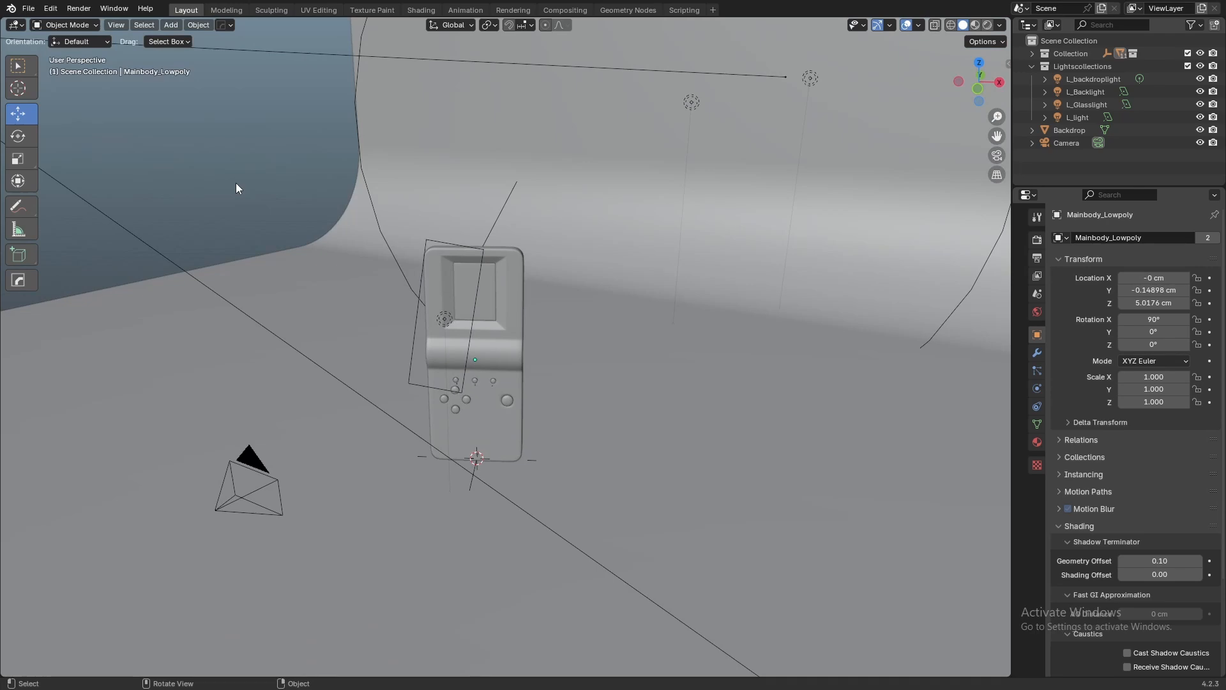
Return to the camera view and check the handheld and its light positions against the full backdrop
key(KP_1)
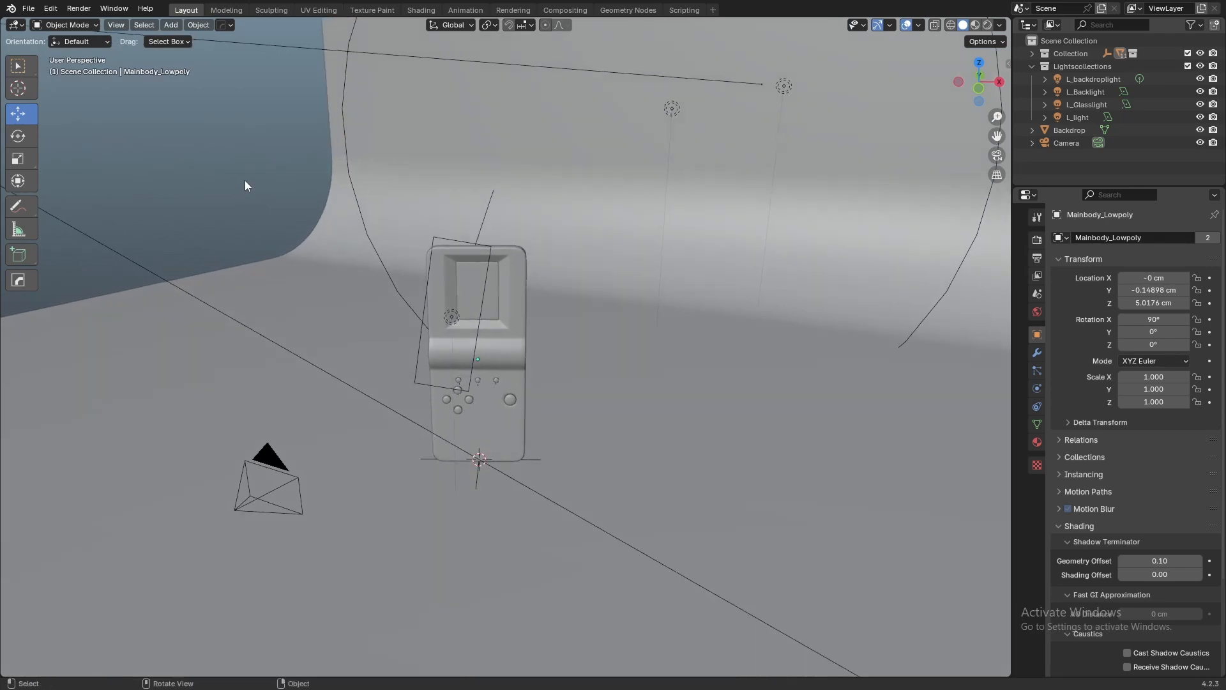
key(KP_5)
key(KP_0)
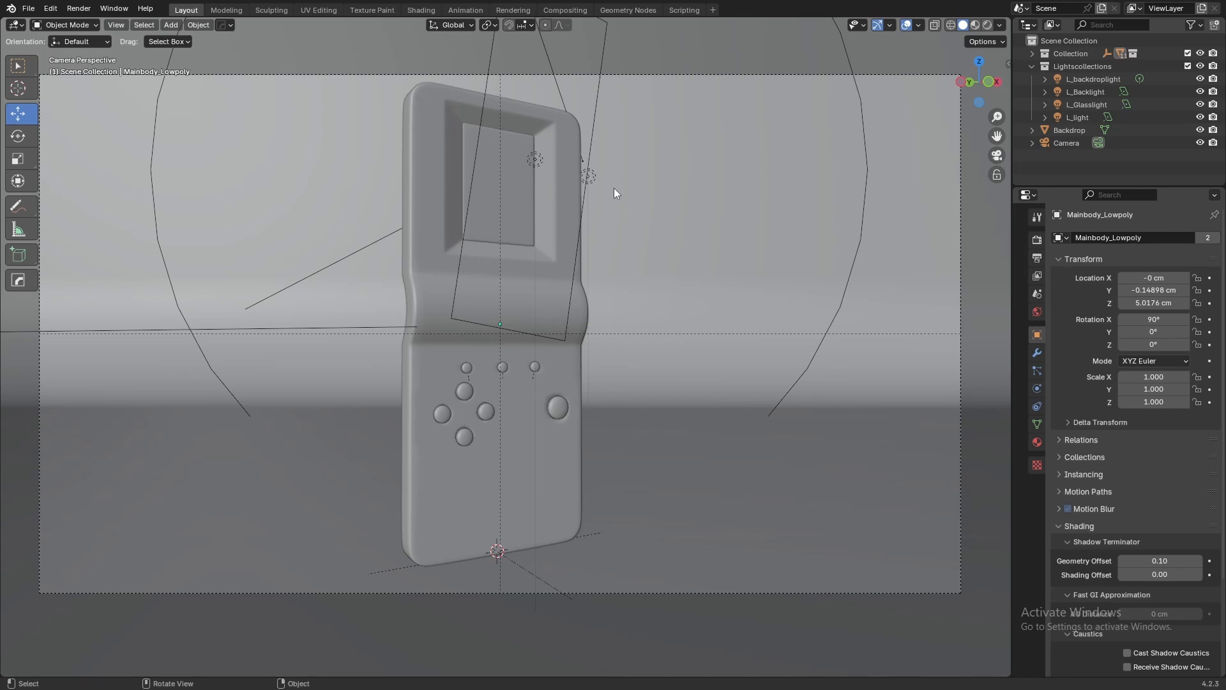
scroll(462, 256, down, 3)
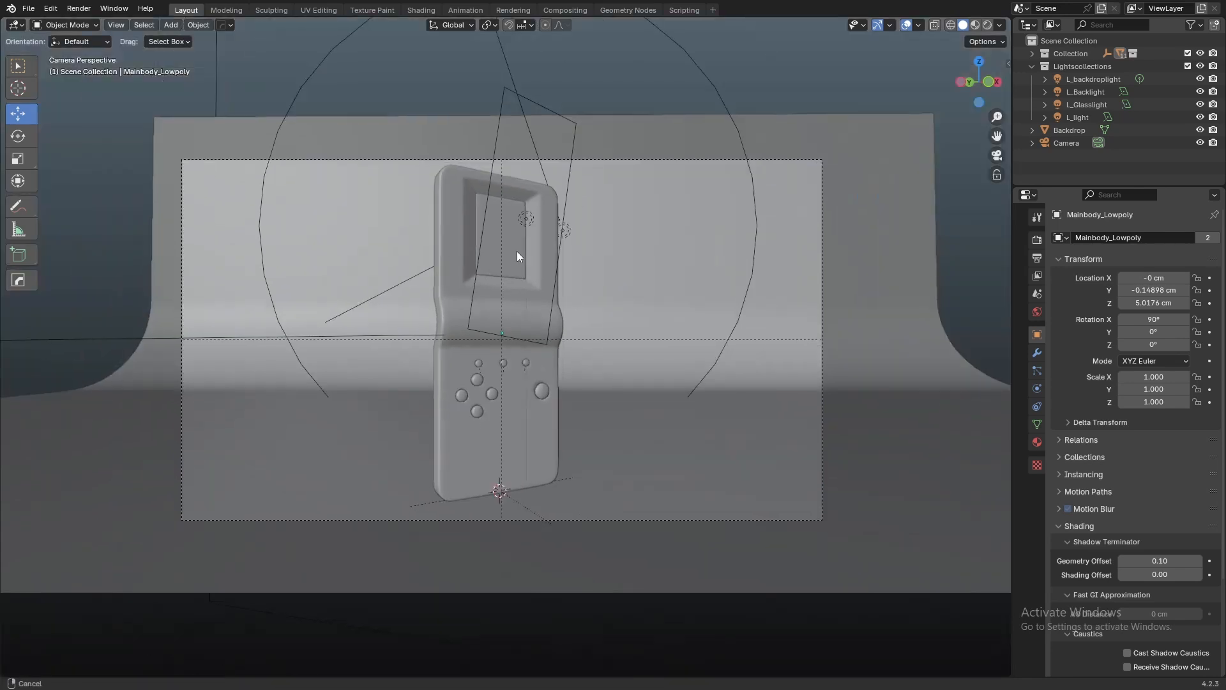